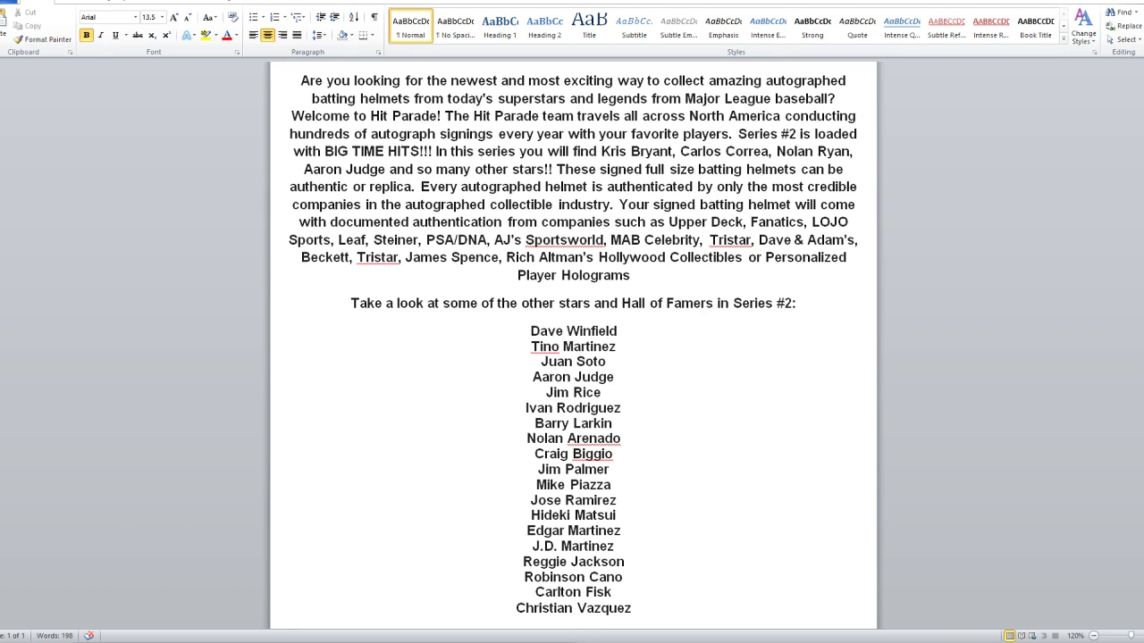
Switch from Word to the 19 HP2 BB Pick'Em #1 sheet and select the ANA buyer cell.
{"action": "key", "text": "alt+Tab"}
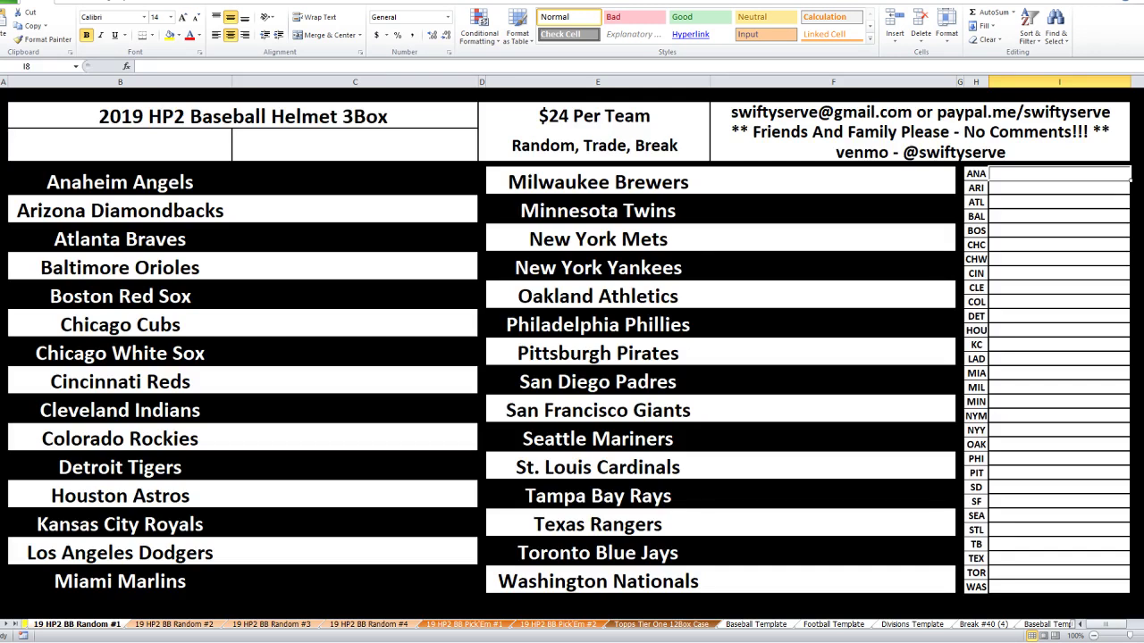
{"action": "left_click", "coordinate": [491, 625]}
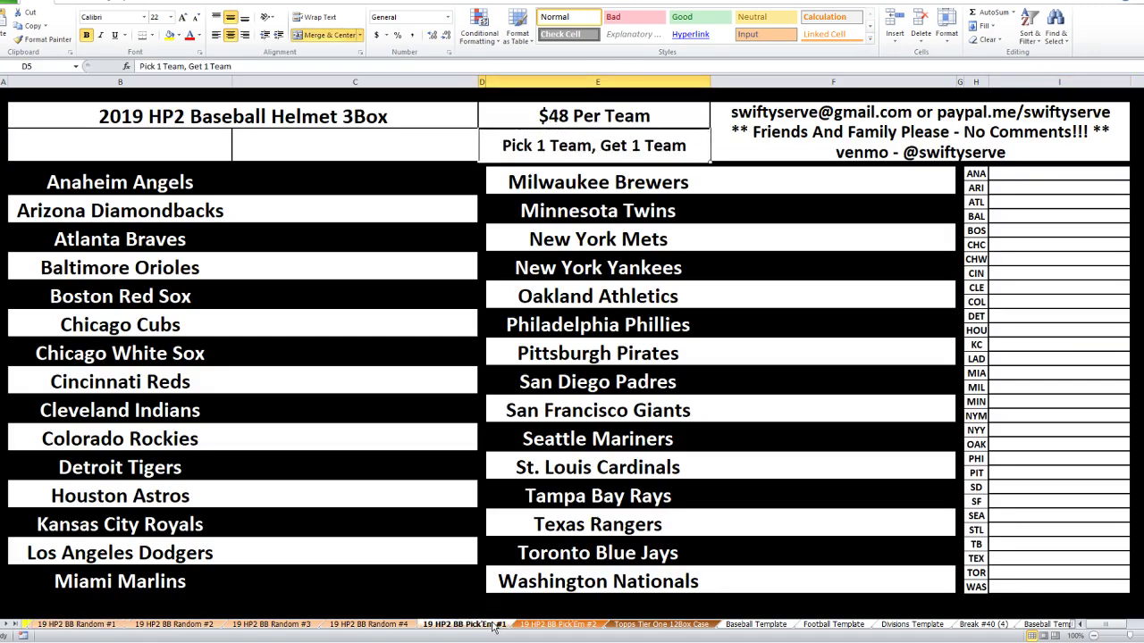
{"action": "left_click", "coordinate": [1018, 177]}
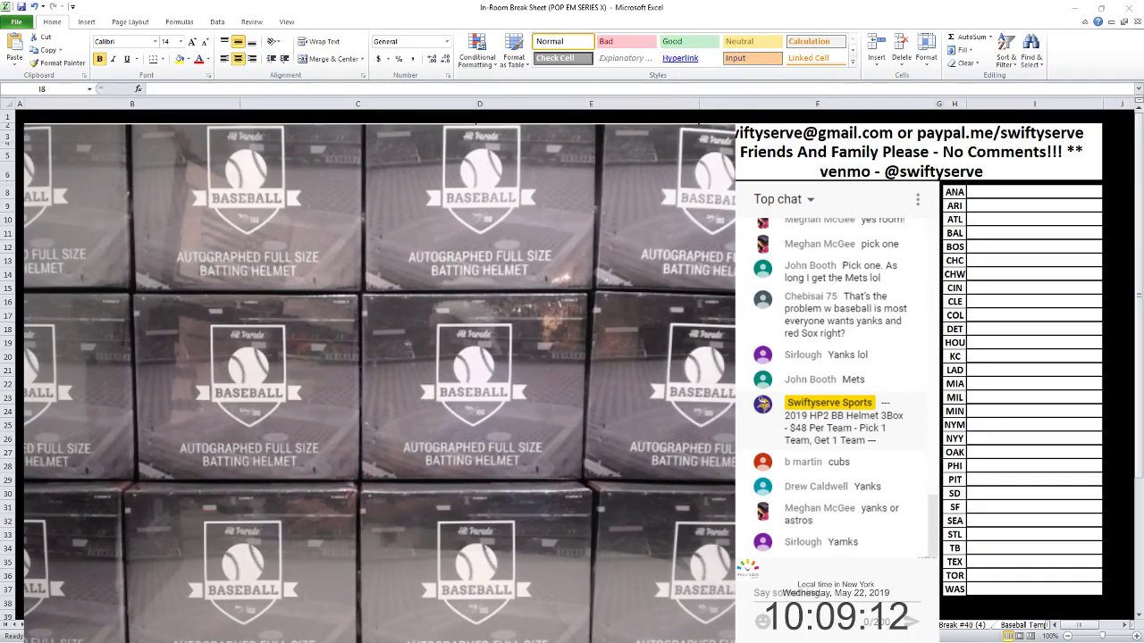
Enter the buyers' names for the CHC and NYY rows of the claim list.
{"action": "left_click", "coordinate": [1006, 244]}
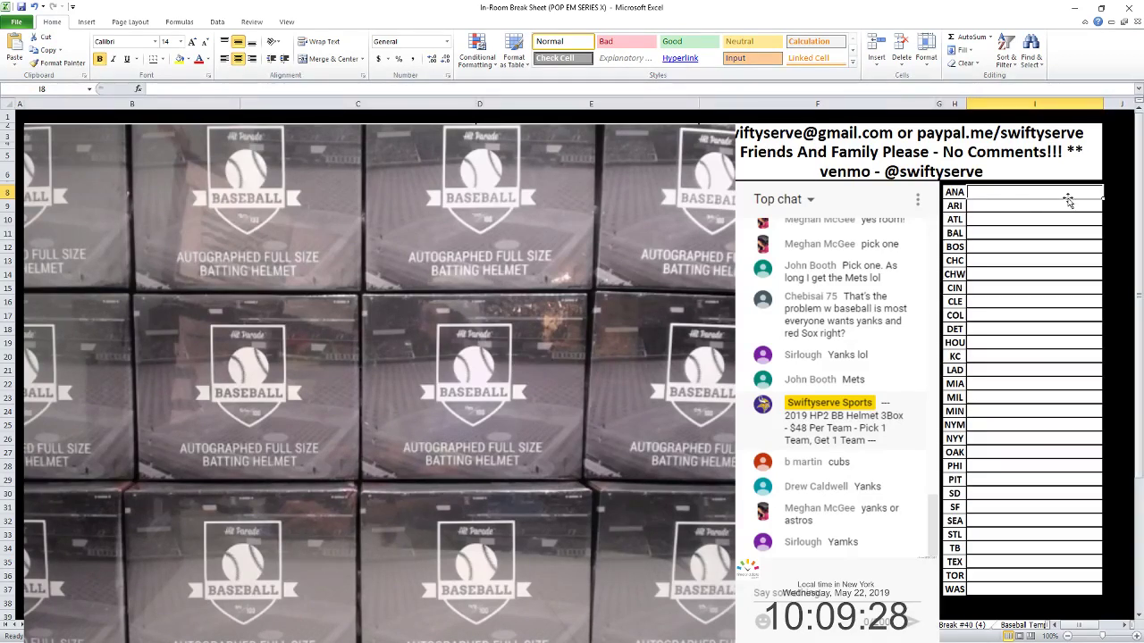
{"action": "left_click", "coordinate": [1027, 259]}
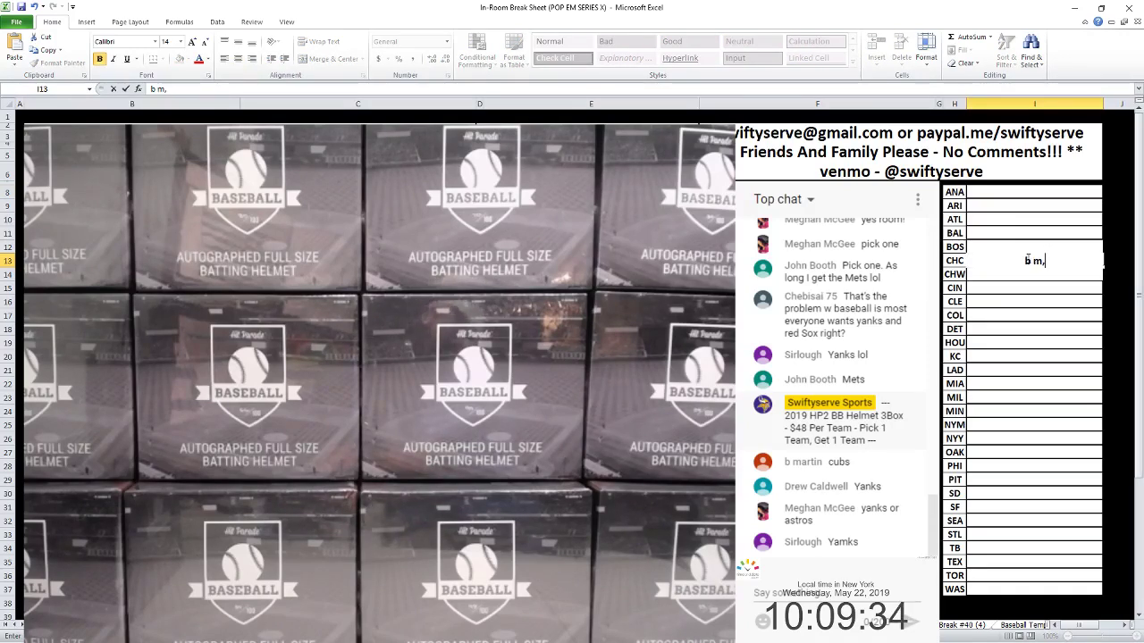
{"action": "key", "text": "Return"}
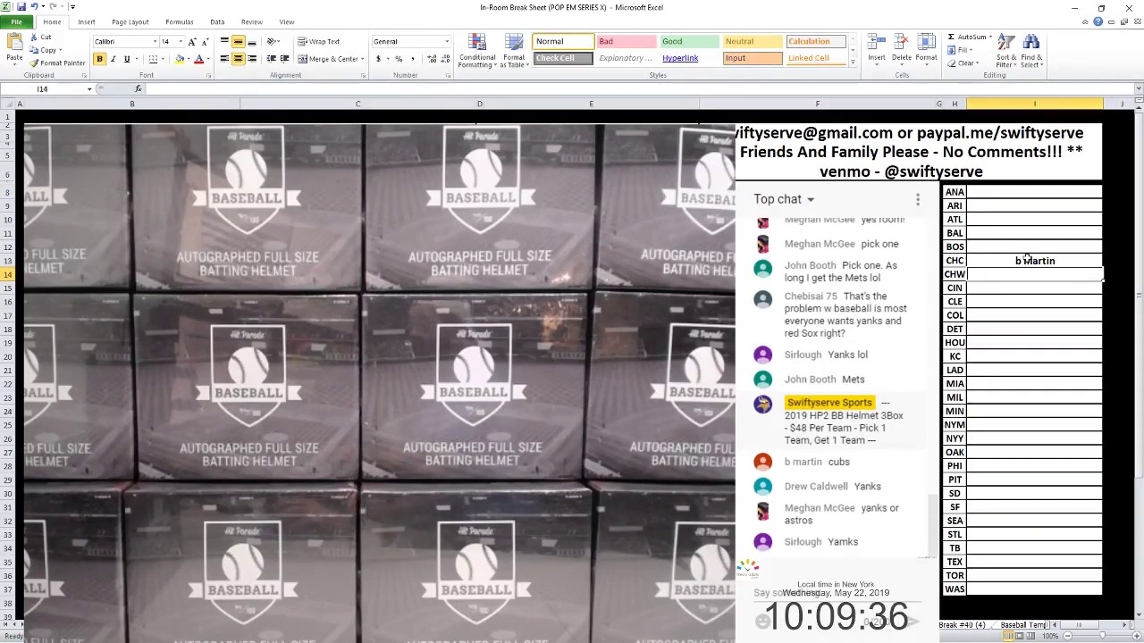
{"action": "left_click", "coordinate": [1011, 438]}
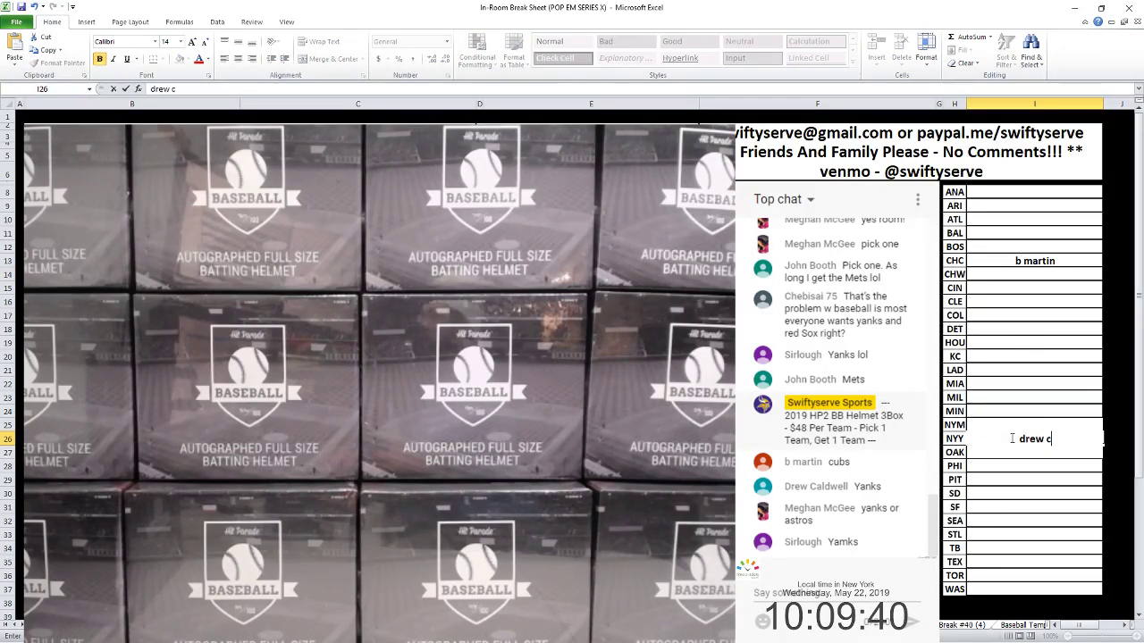
{"action": "key", "text": "Return"}
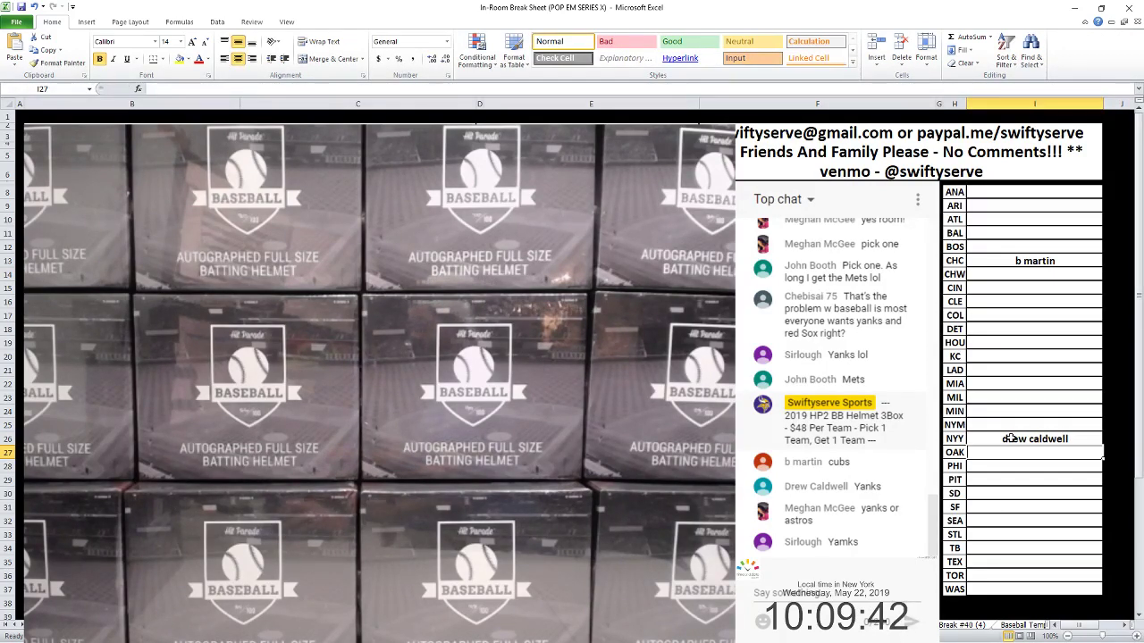
Enter the buyers' names for the HOU and NYM rows.
{"action": "left_click", "coordinate": [1023, 343]}
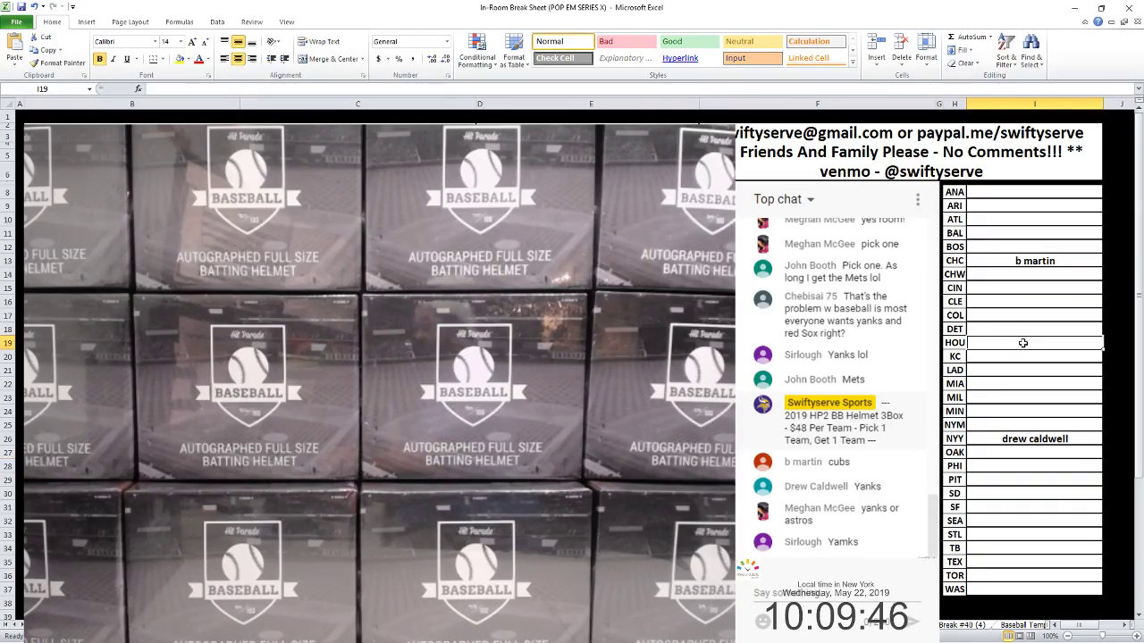
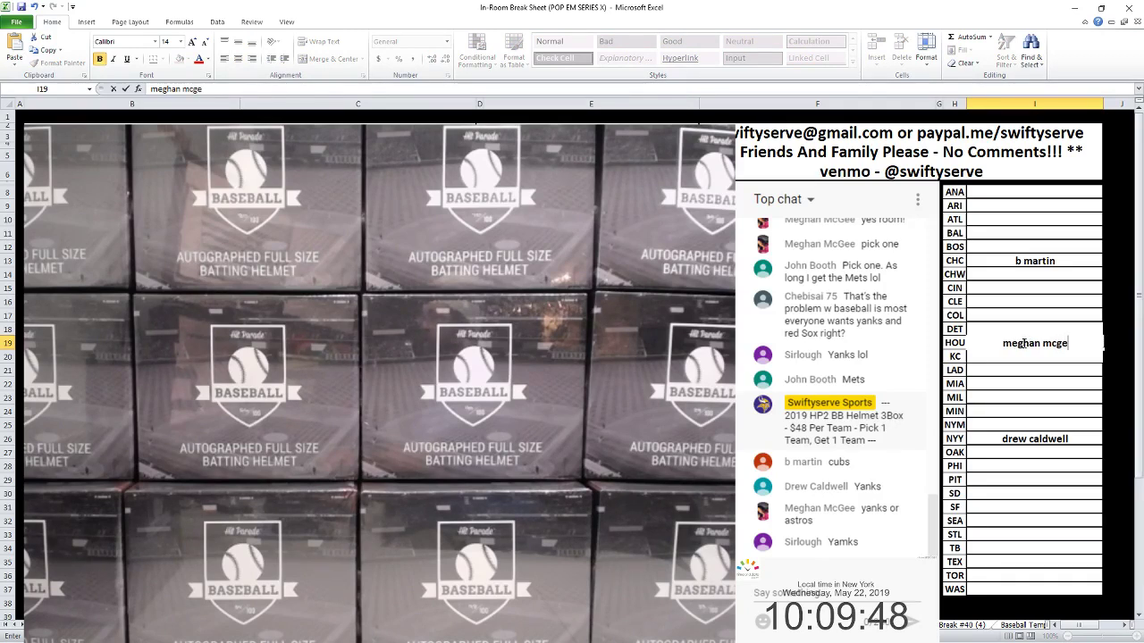
{"action": "key", "text": "Return"}
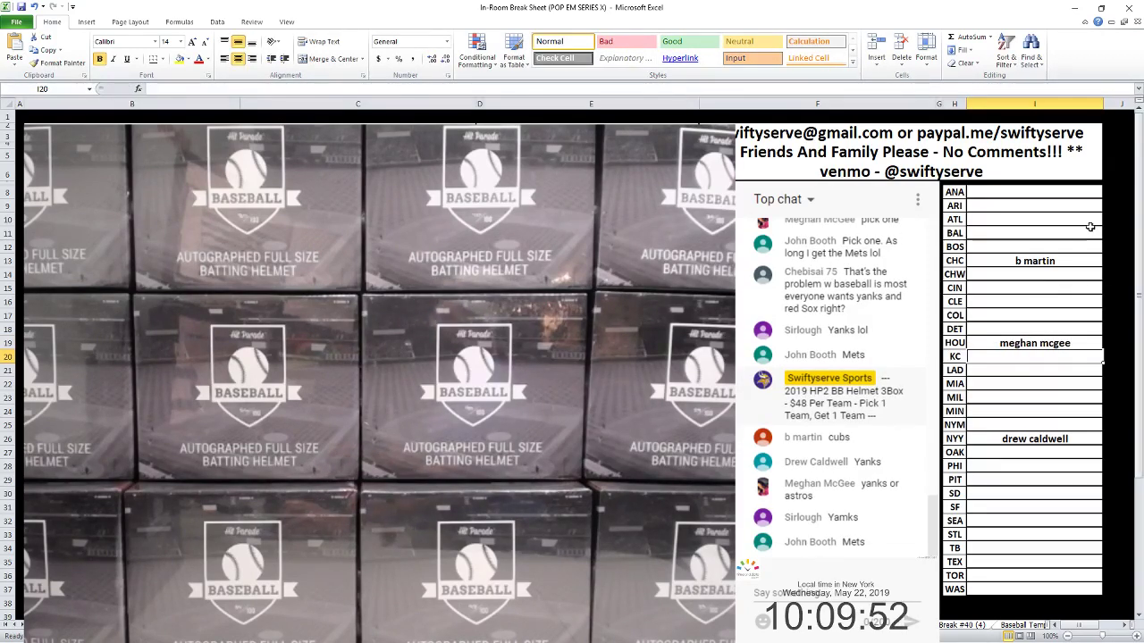
{"action": "left_click", "coordinate": [1034, 424]}
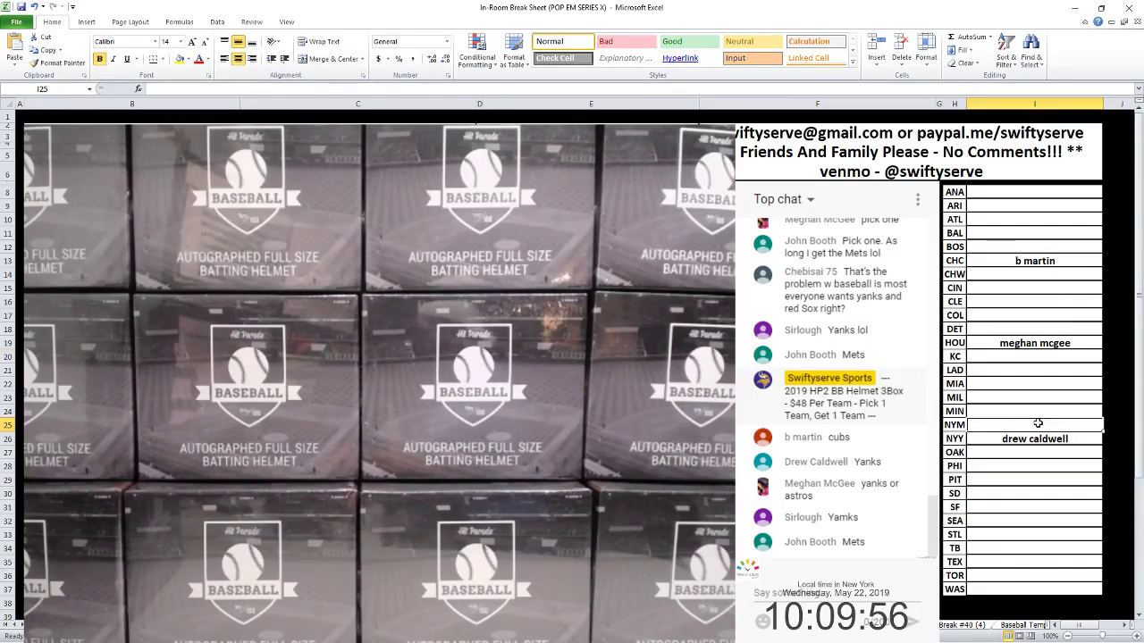
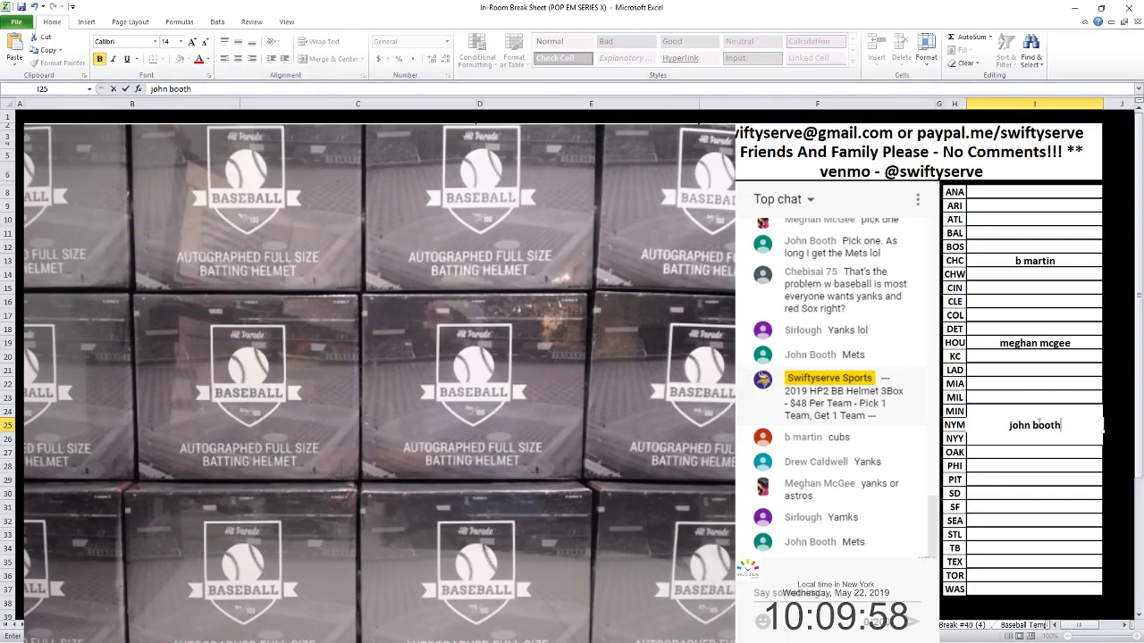
{"action": "key", "text": "Return"}
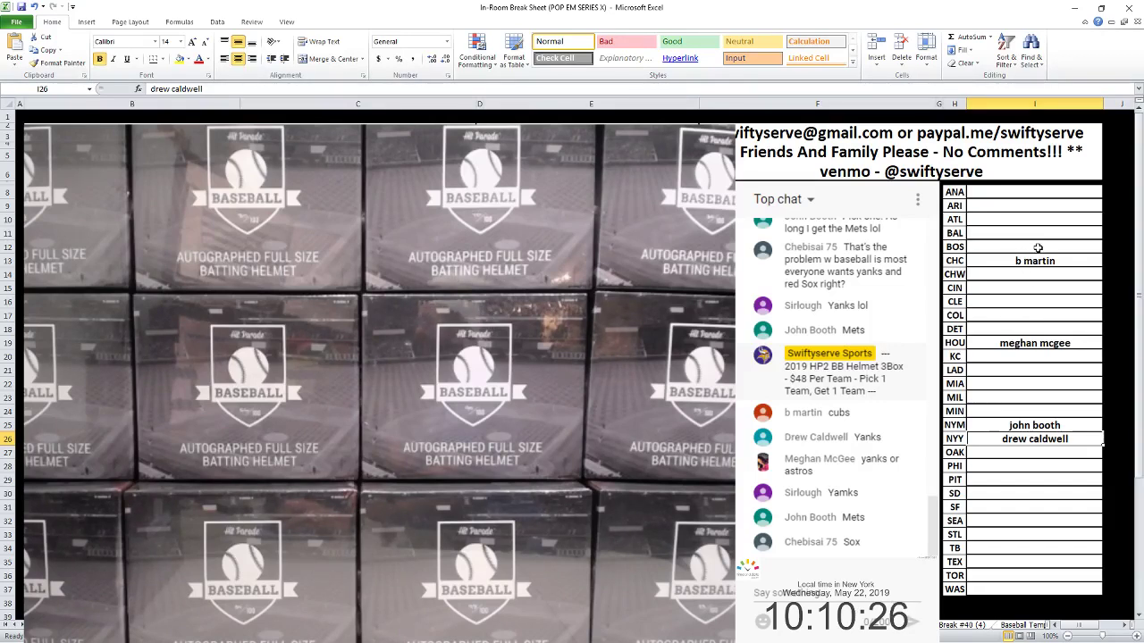
{"action": "left_click", "coordinate": [1037, 247]}
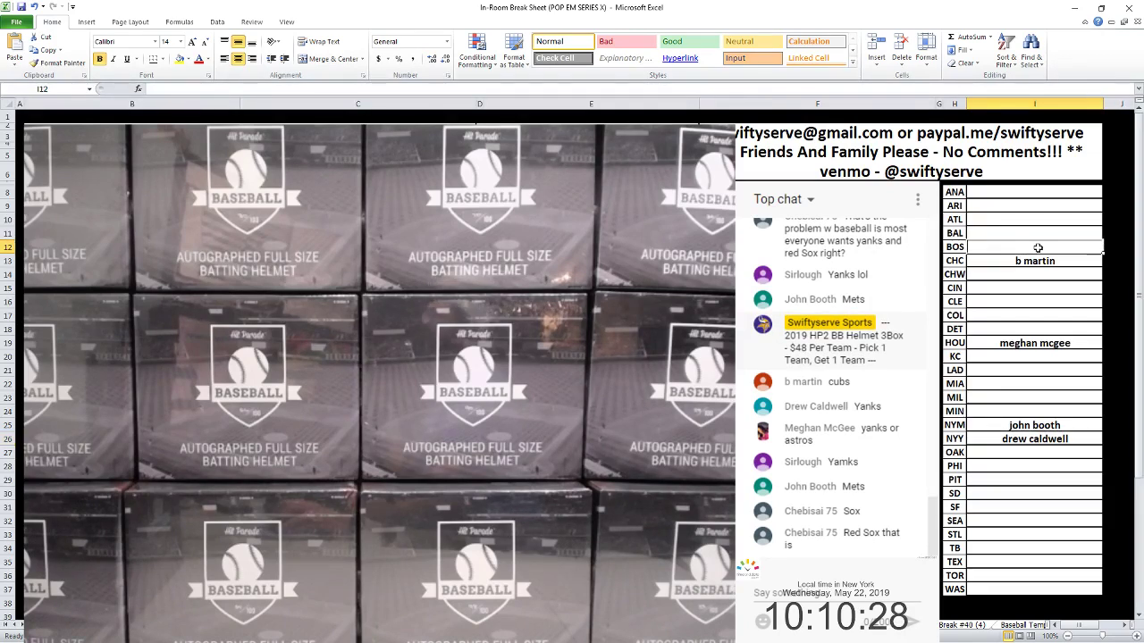
Enter the BOS buyer's chat name in I12 and re-enter the CHC buyer in I13.
{"action": "type", "text": "chebisai"}
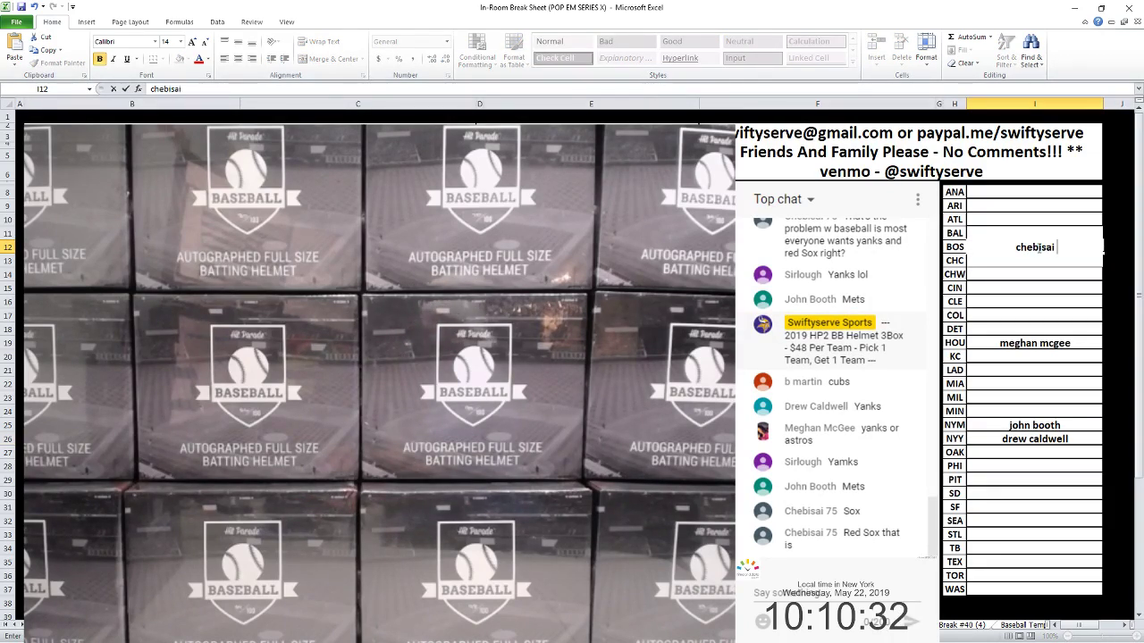
{"action": "type", "text": " 75"}
{"action": "key", "text": "Return"}
{"action": "type", "text": "b martin"}
{"action": "key", "text": "Return"}
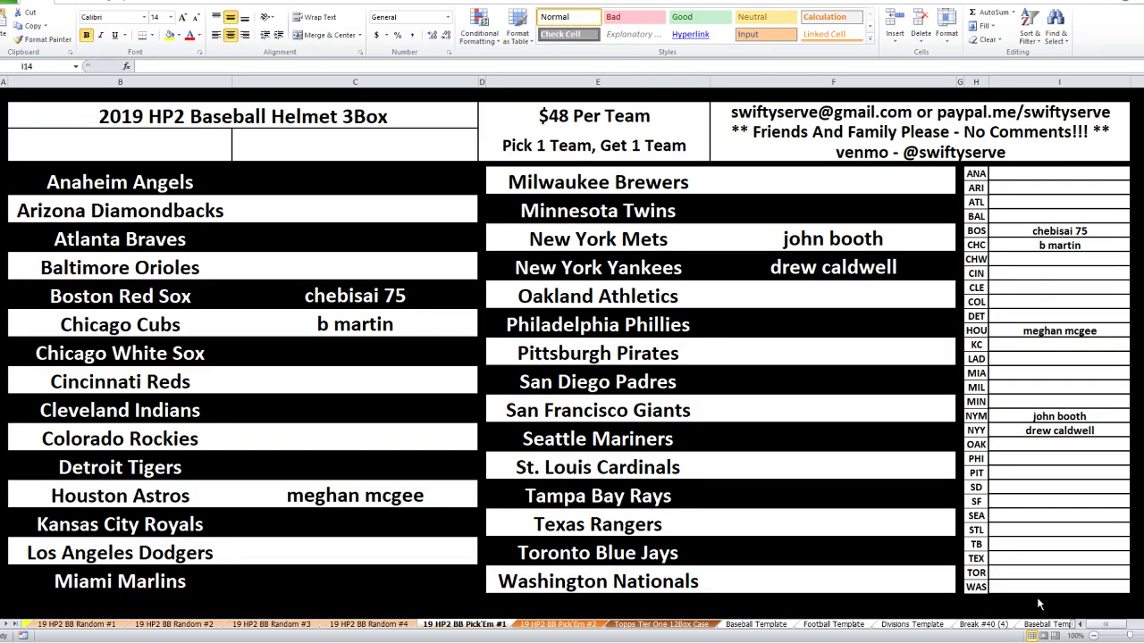
{"action": "left_click", "coordinate": [1082, 586]}
Enter the buyers' names for the WAS and ANA rows in column I.
{"action": "type", "text": "chebisai "}
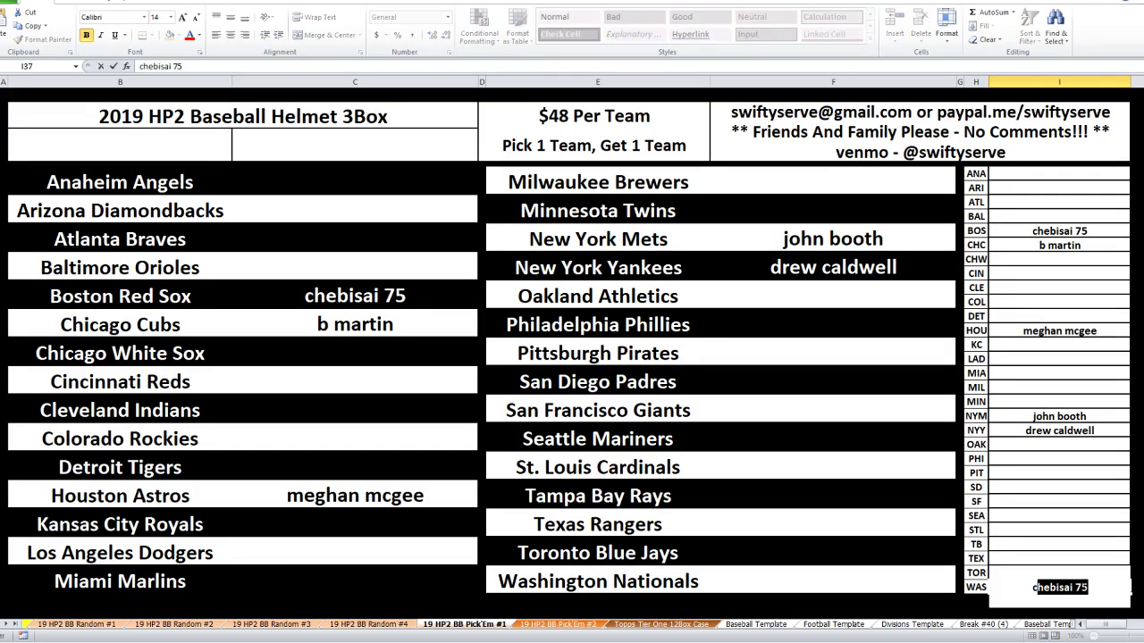
{"action": "type", "text": "75"}
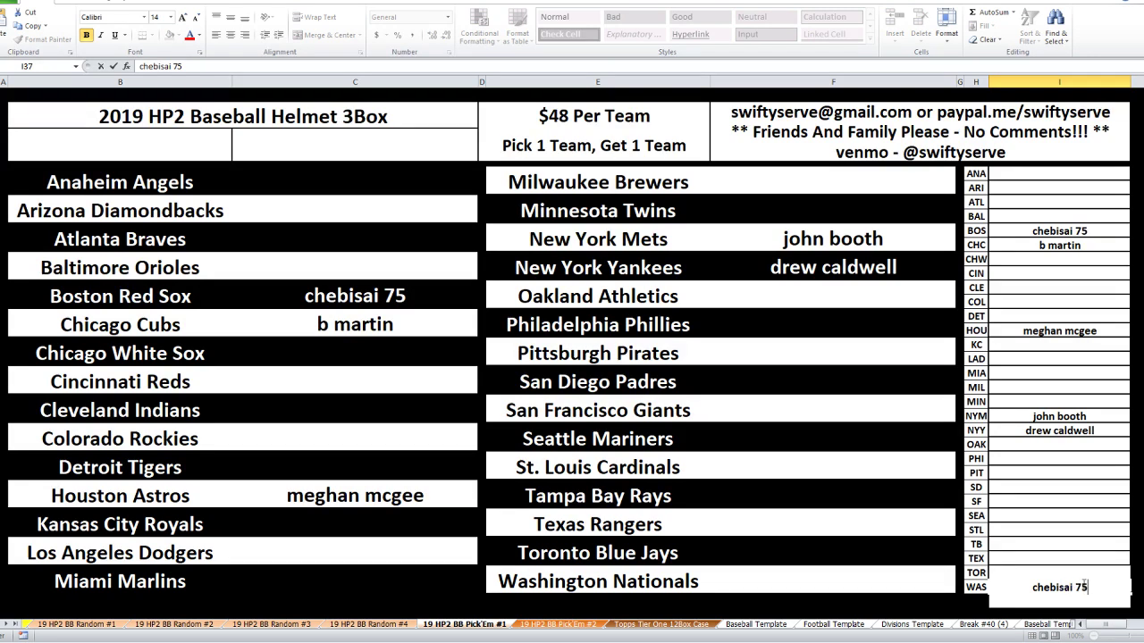
{"action": "key", "text": "Return"}
{"action": "left_click", "coordinate": [1048, 172]}
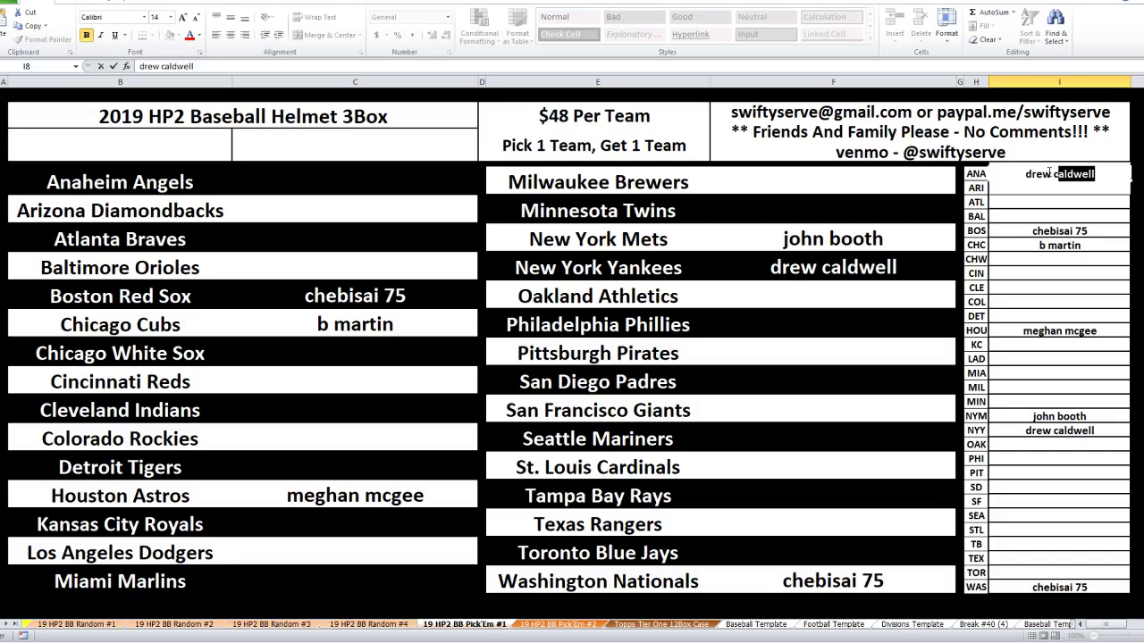
{"action": "key", "text": "Return"}
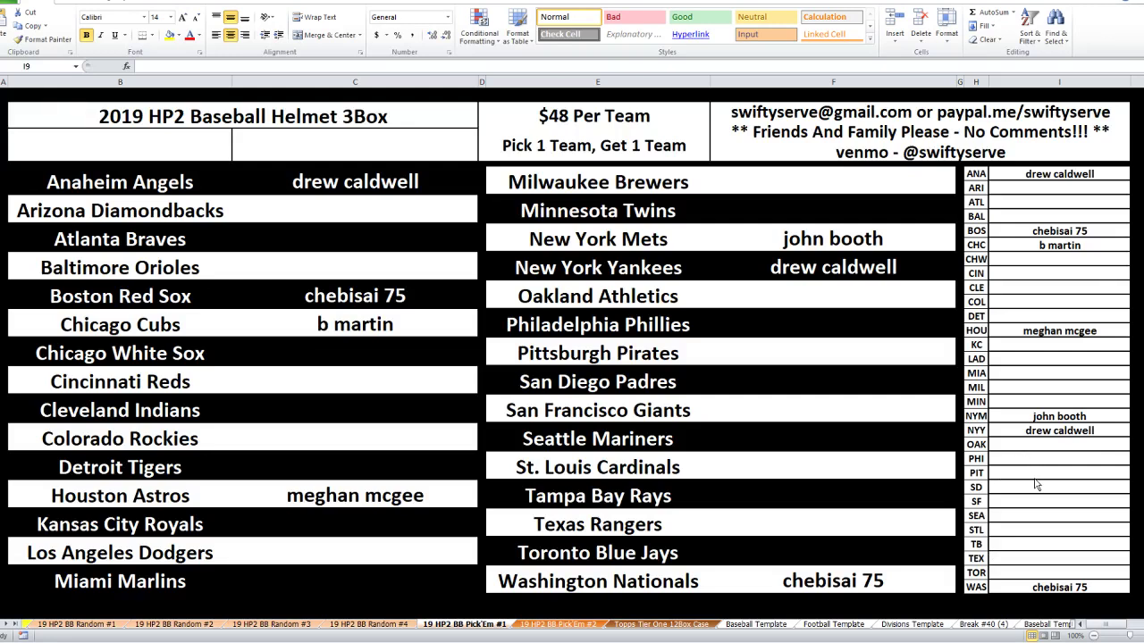
{"action": "left_click", "coordinate": [1054, 460]}
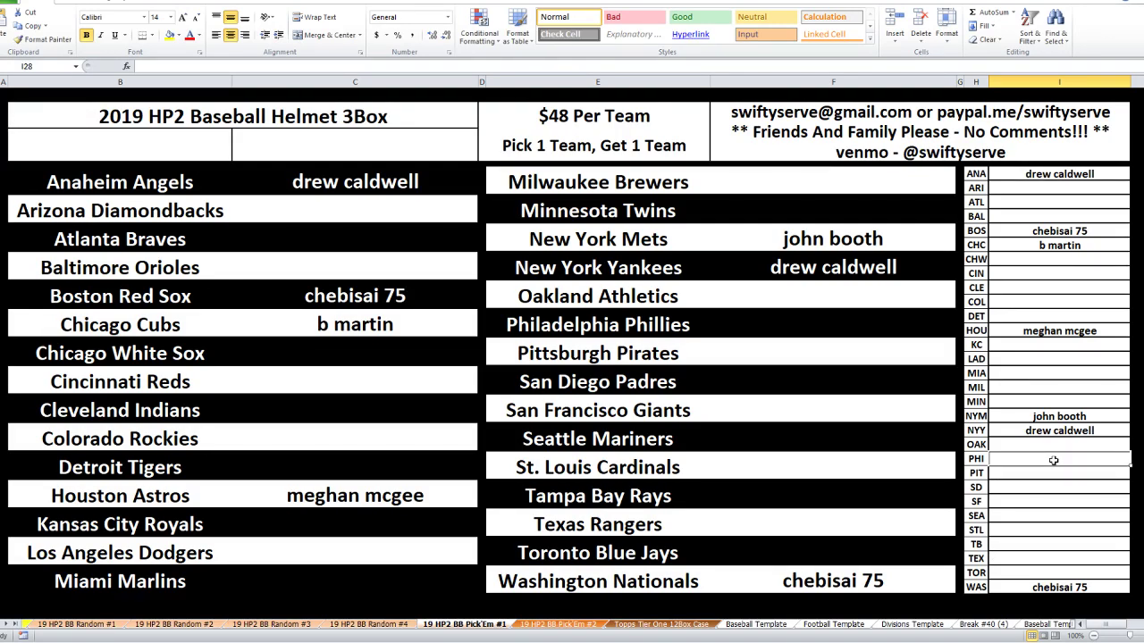
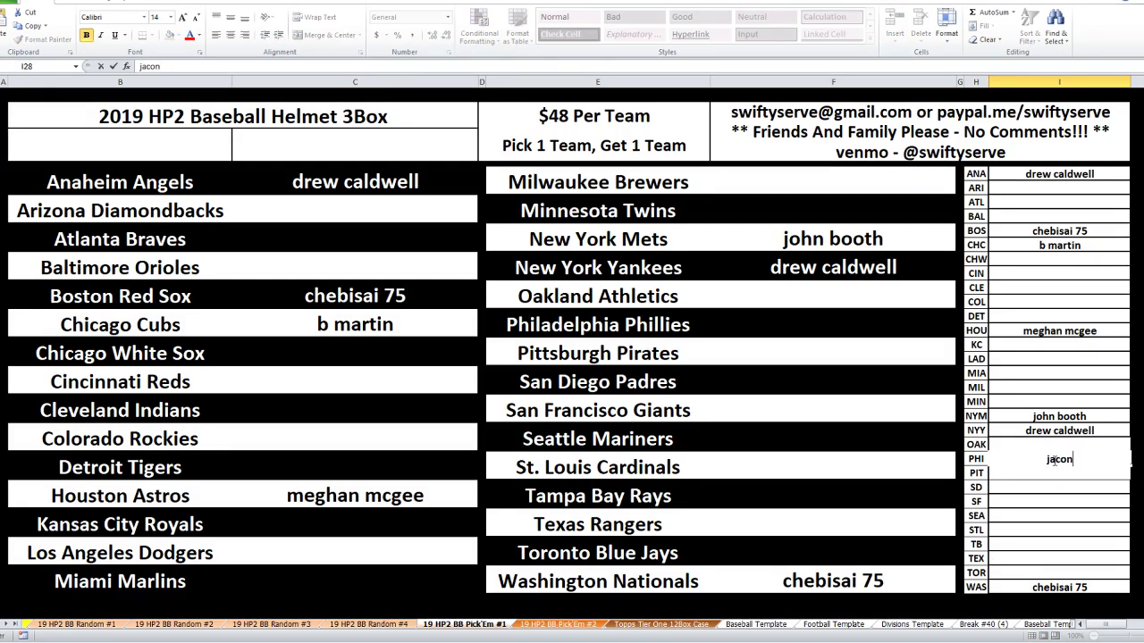
Enter the Philadelphia buyer's name in cell I28 of the PHI row.
{"action": "key", "text": "Return"}
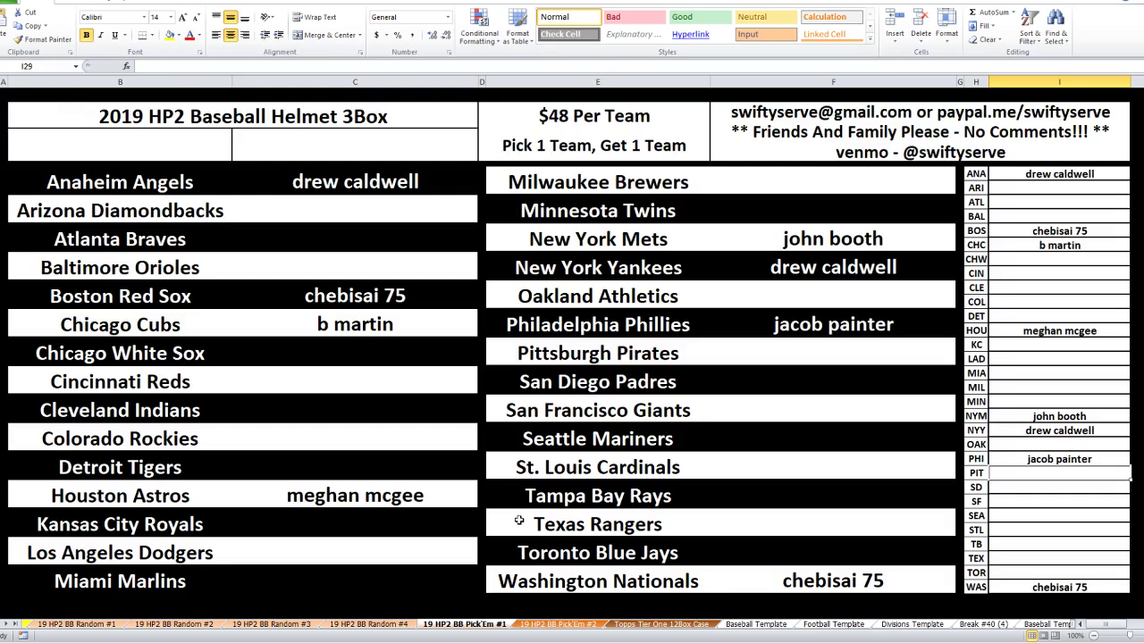
{"action": "left_click", "coordinate": [1058, 302]}
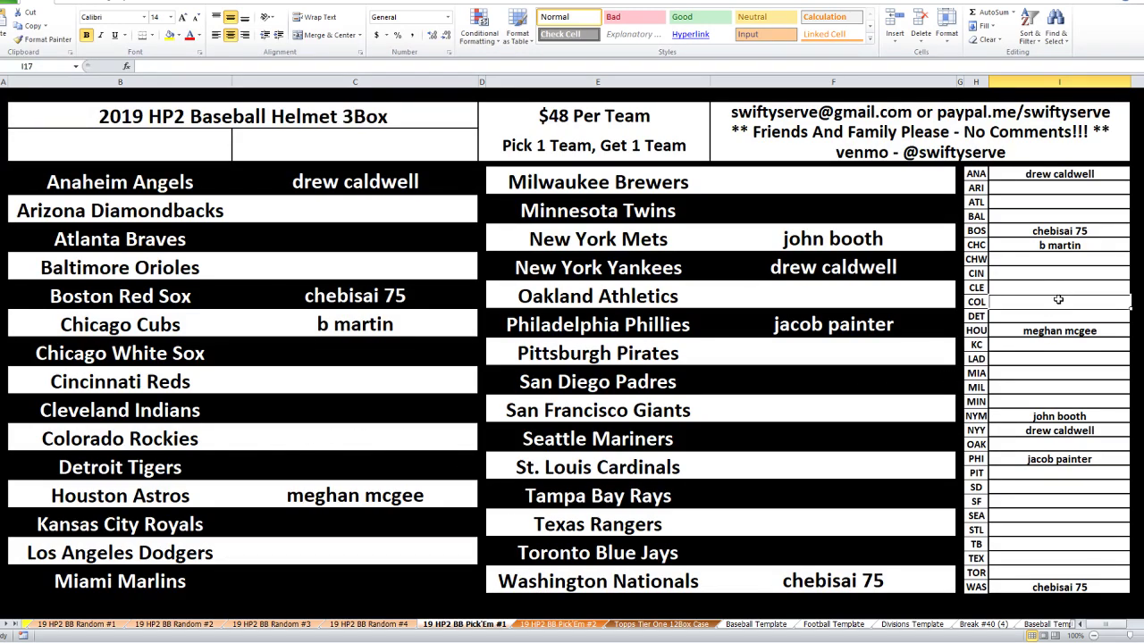
{"action": "type", "text": "hellfish 970"}
{"action": "key", "text": "Return"}
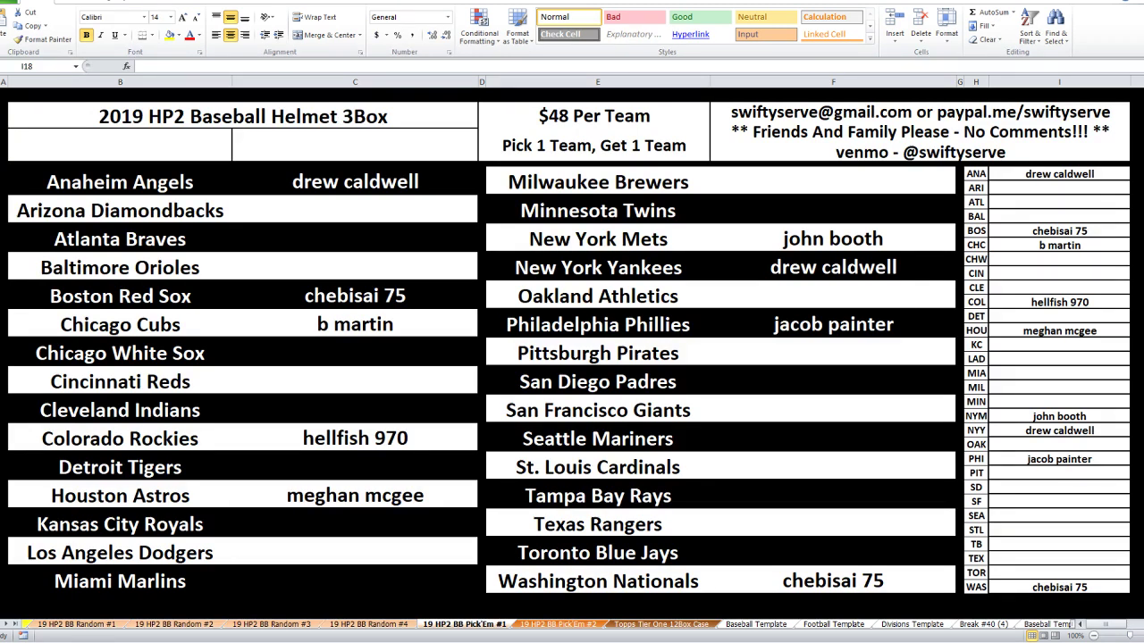
{"action": "key", "text": "alt+Tab"}
{"action": "key", "text": "alt+Tab"}
{"action": "left_click", "coordinate": [822, 350]}
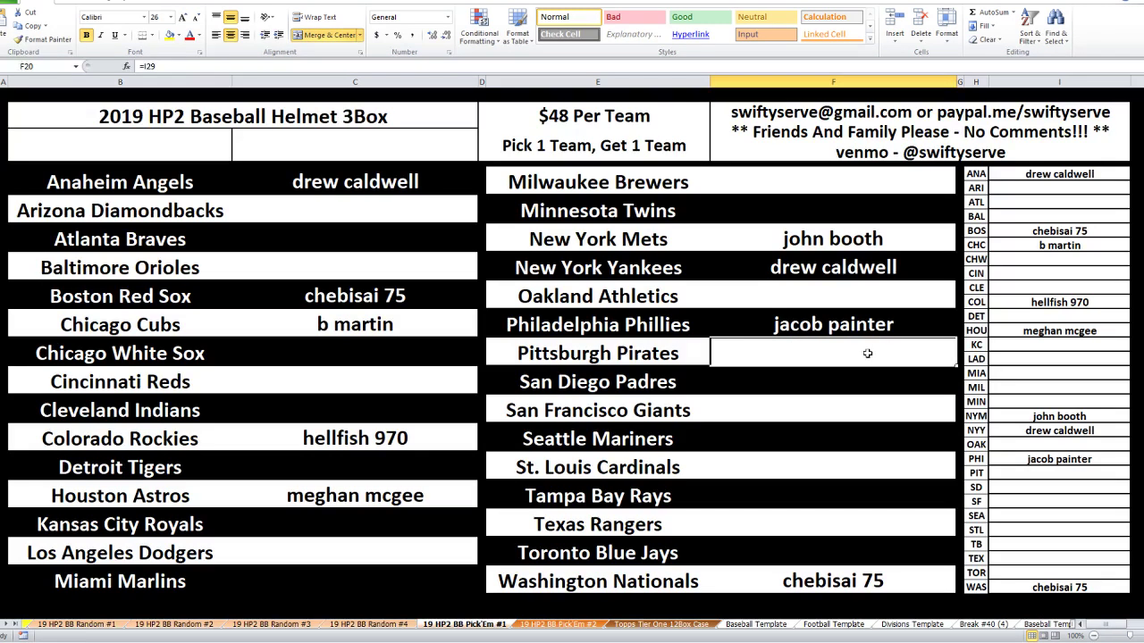
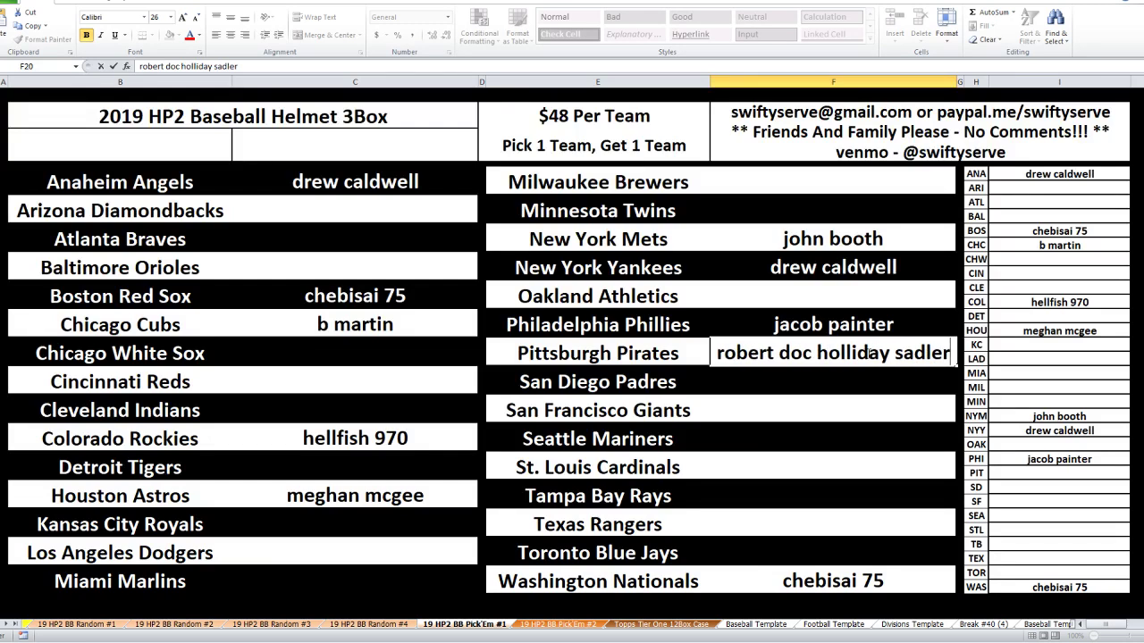
Undo the name typed over the linked formula and enter the Pittsburgh buyer in the PIT row.
{"action": "key", "text": "Return"}
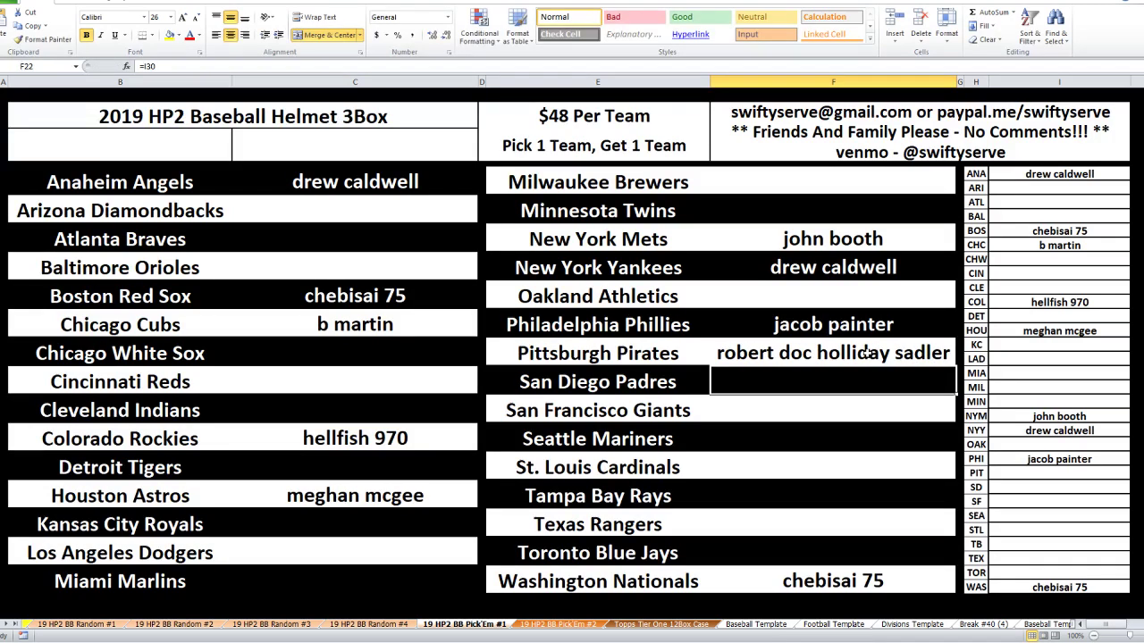
{"action": "key", "text": "ctrl+z"}
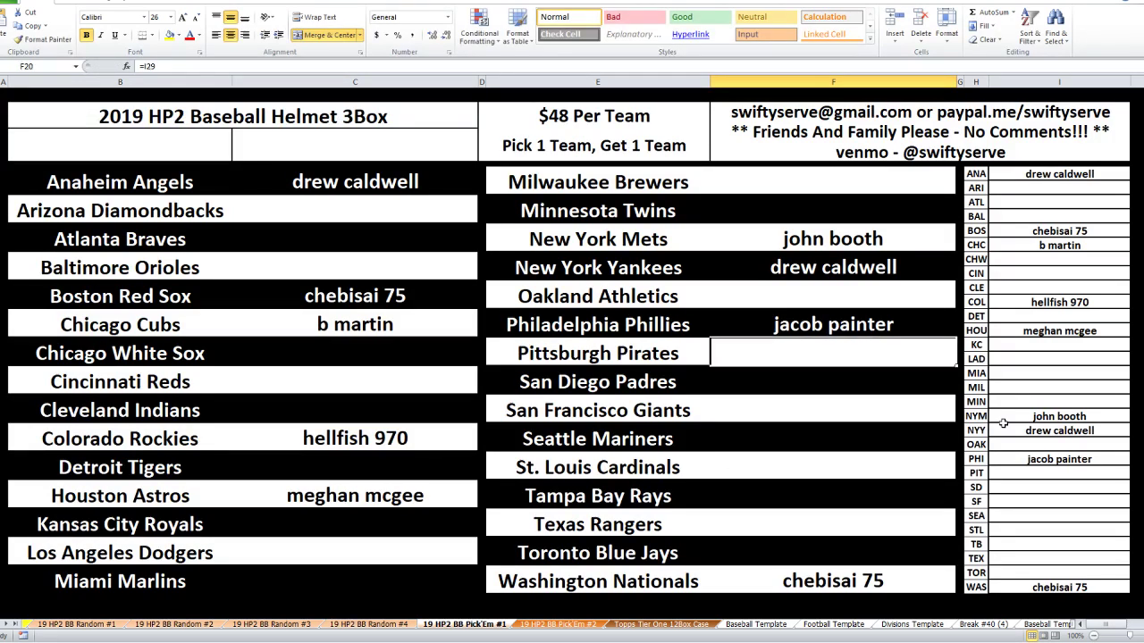
{"action": "left_click", "coordinate": [1044, 483]}
{"action": "key", "text": "Up"}
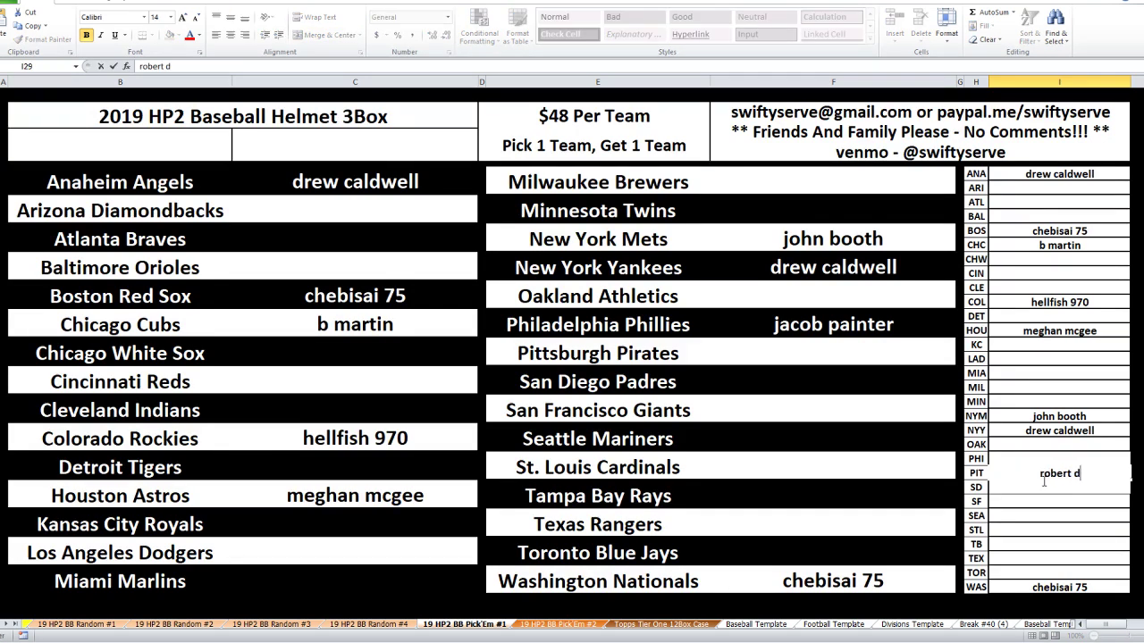
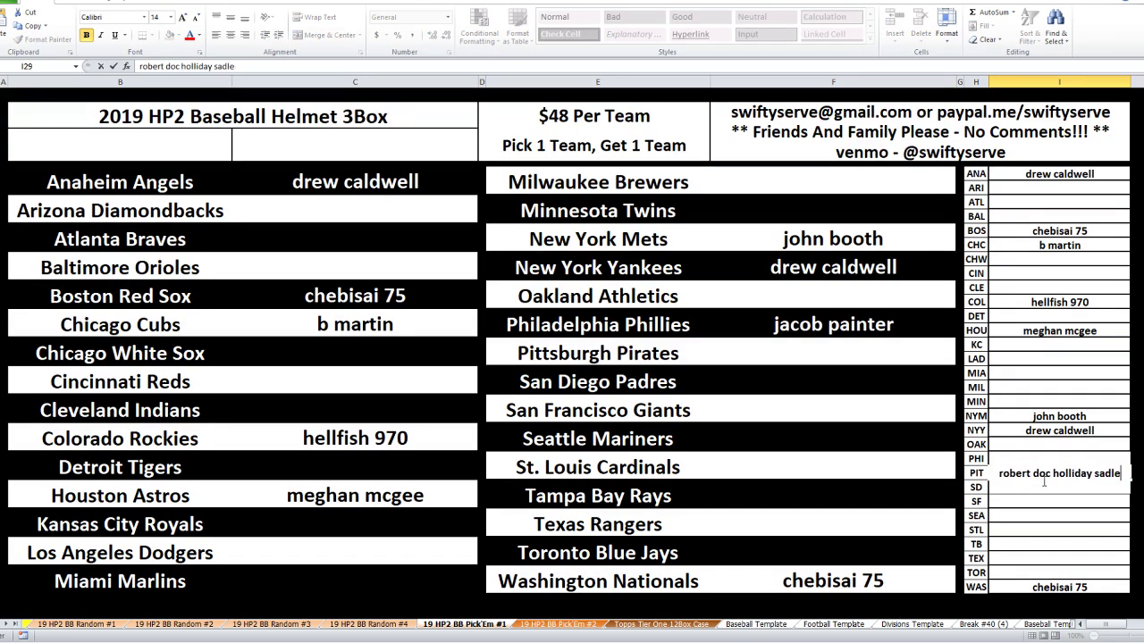
{"action": "key", "text": "Return"}
Shade the PIT and HOU rows of the claim list green.
{"action": "left_click", "coordinate": [1043, 474]}
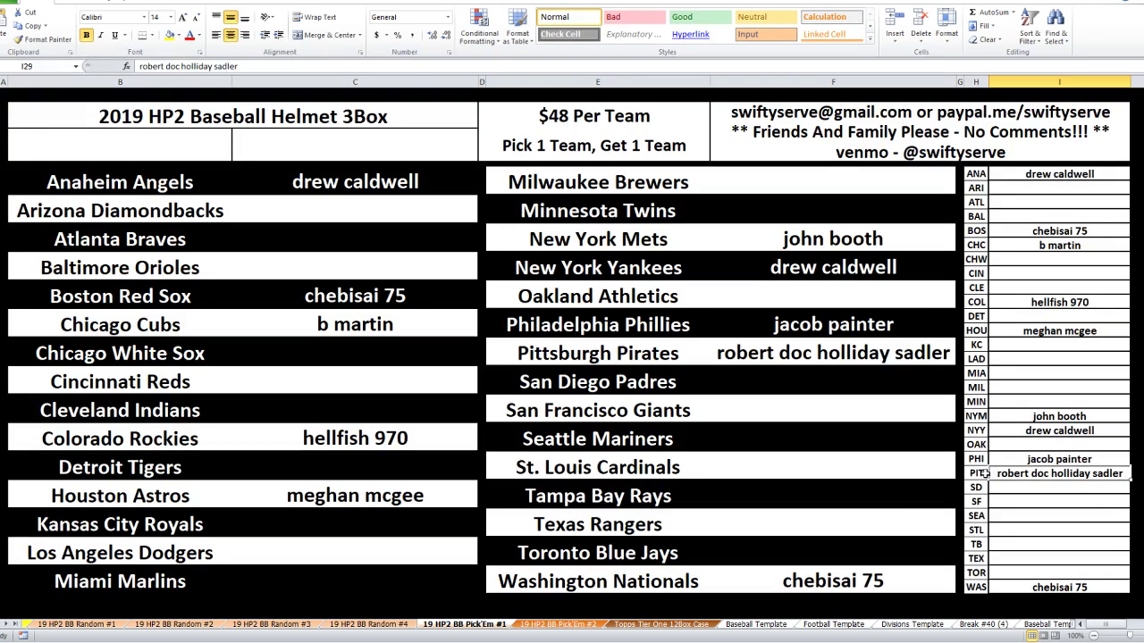
{"action": "left_click_drag", "start_coordinate": [983, 474], "coordinate": [996, 476]}
{"action": "left_click", "coordinate": [178, 34]}
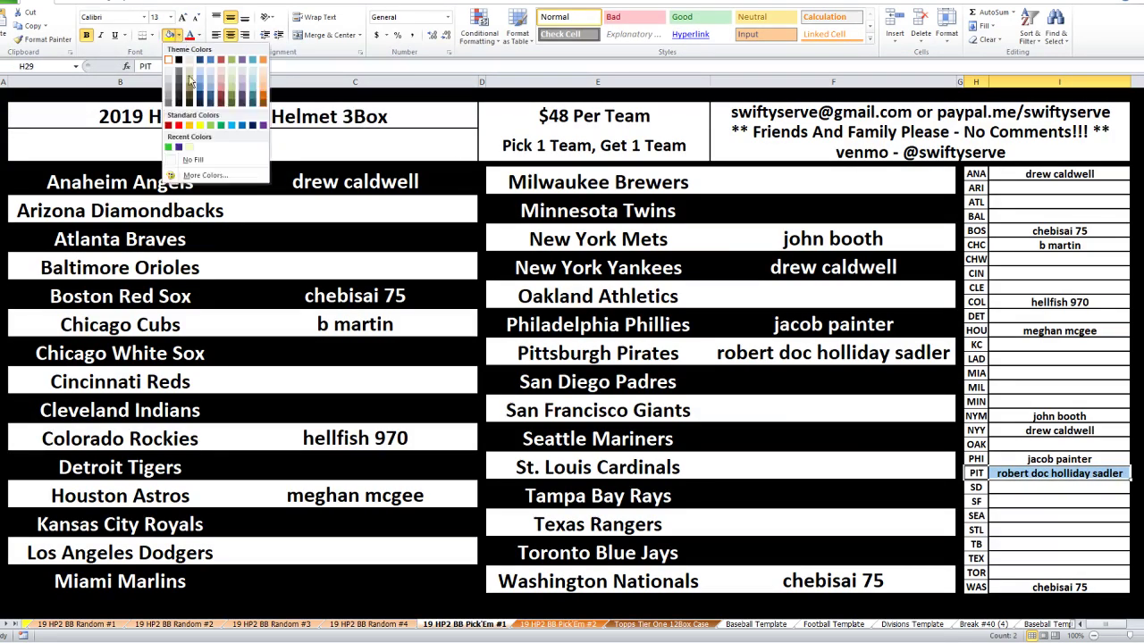
{"action": "left_click", "coordinate": [221, 127]}
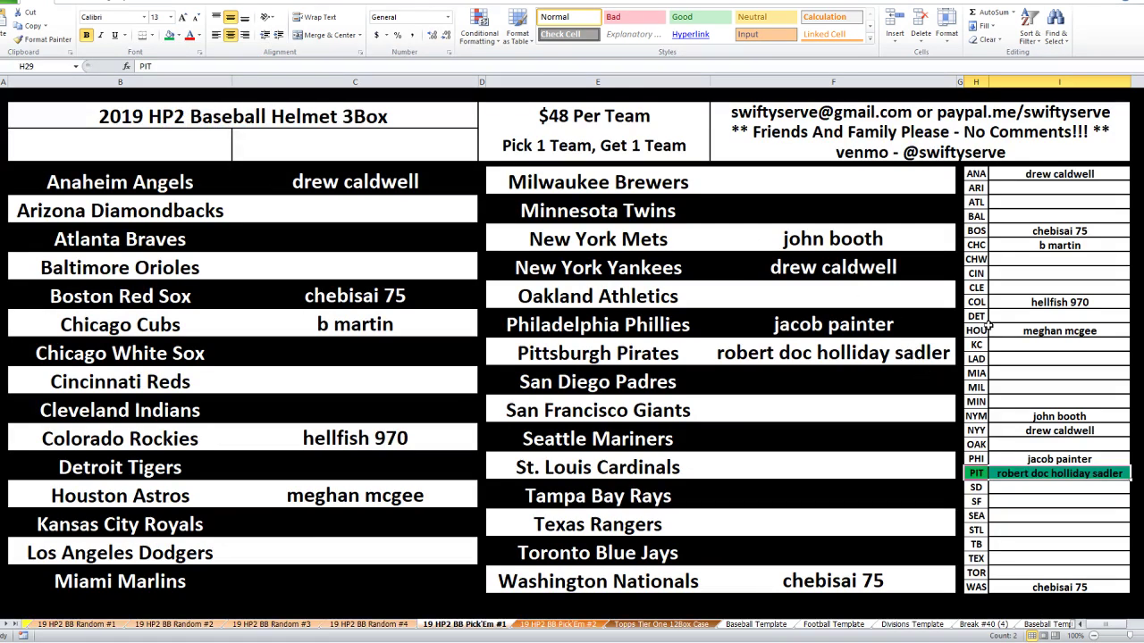
{"action": "left_click_drag", "start_coordinate": [981, 330], "coordinate": [992, 329]}
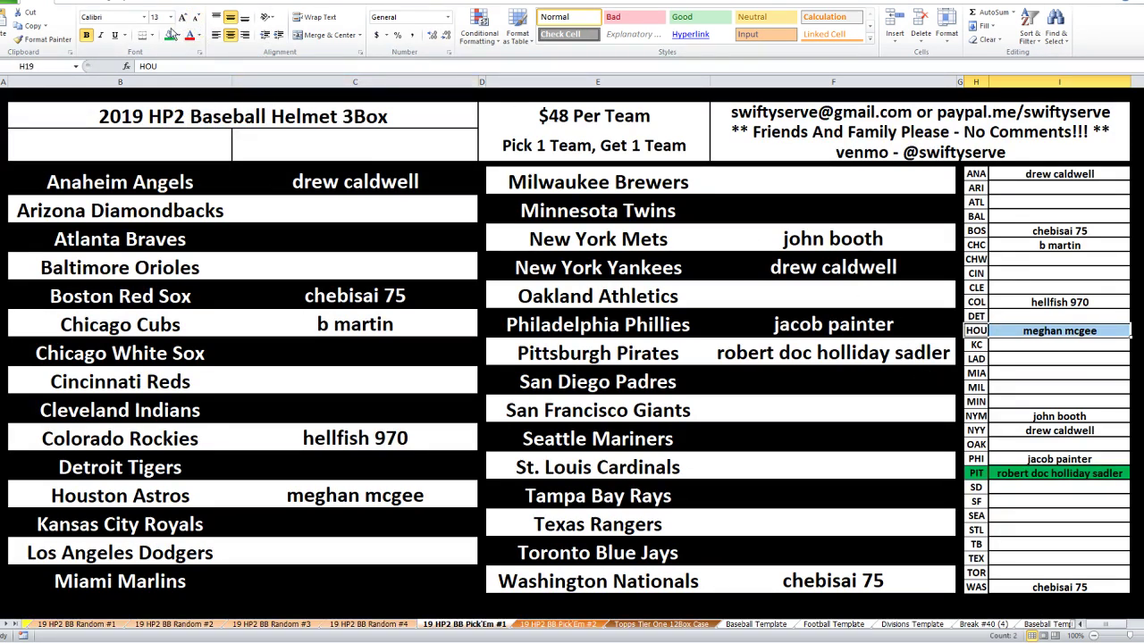
{"action": "left_click", "coordinate": [169, 35]}
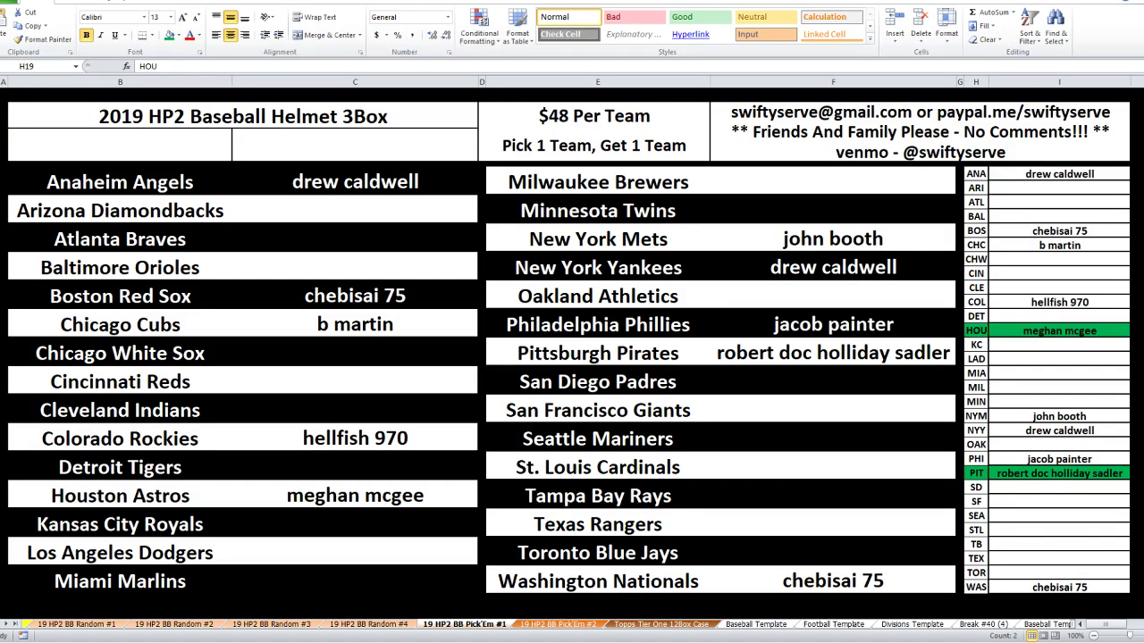
Apply green fill to the PHI cells H28:I28.
{"action": "left_click", "coordinate": [983, 459]}
{"action": "left_click_drag", "start_coordinate": [982, 459], "coordinate": [993, 461]}
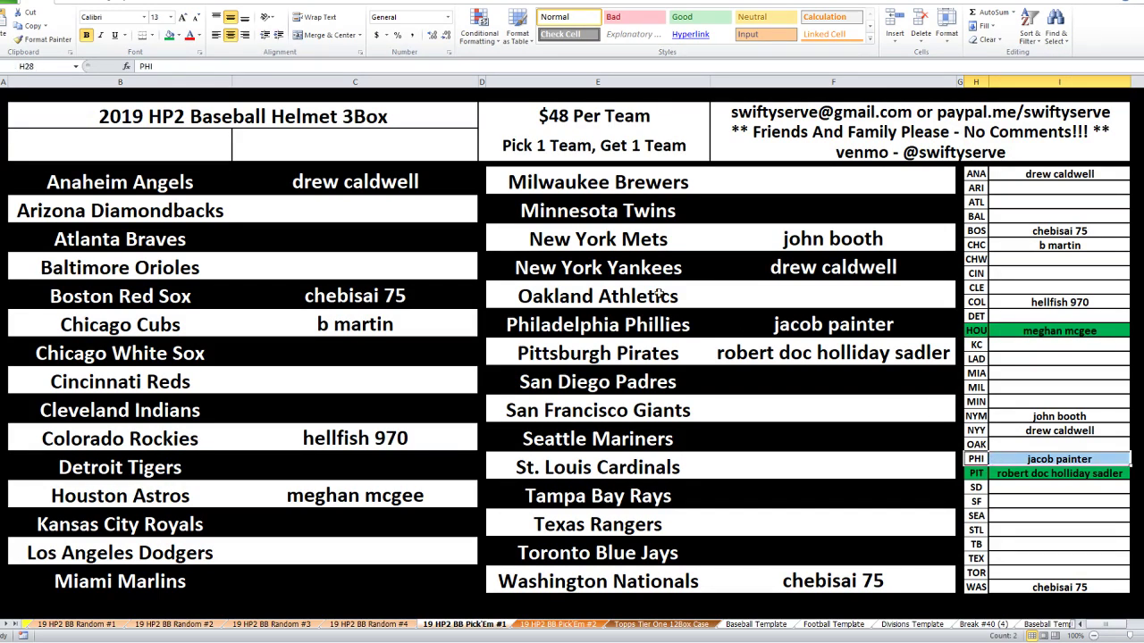
{"action": "left_click", "coordinate": [169, 34]}
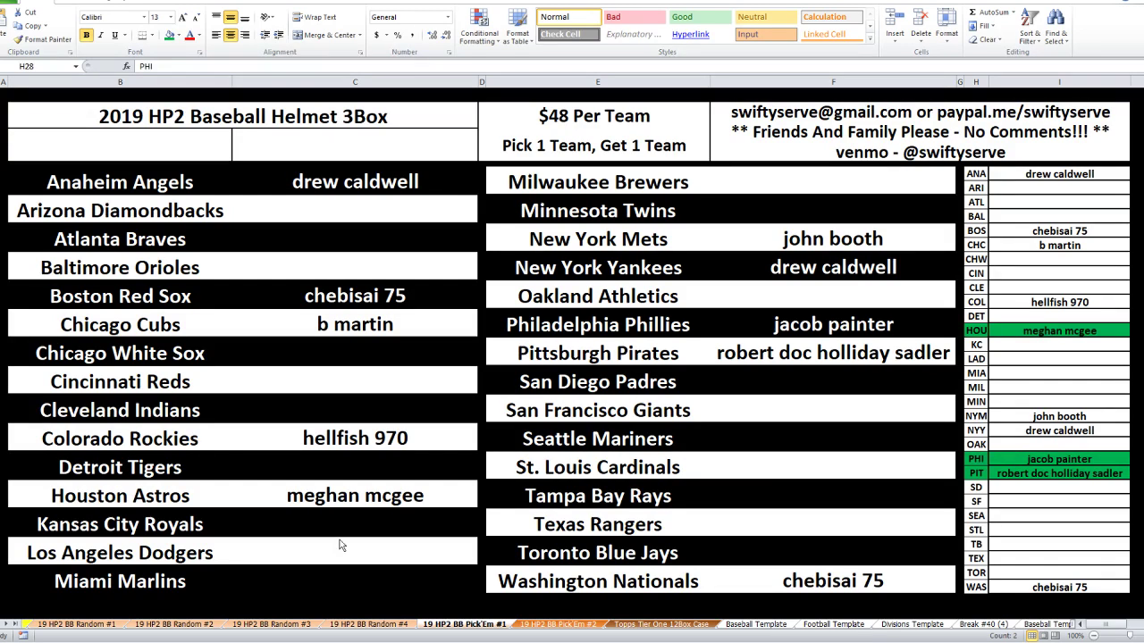
{"action": "left_click", "coordinate": [339, 211]}
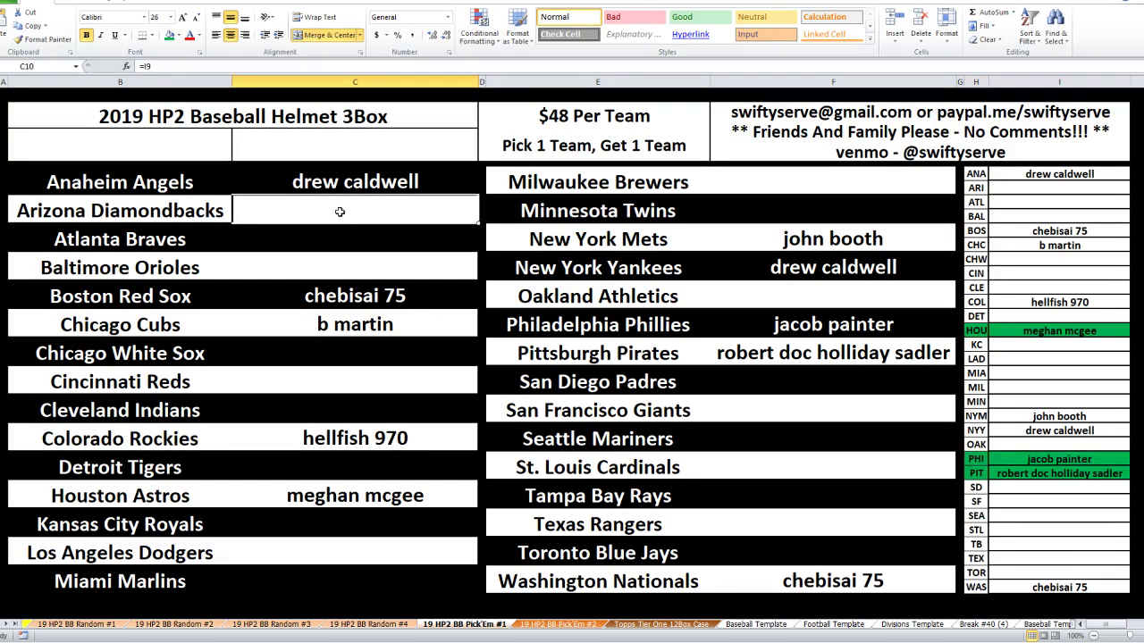
Enter the Arizona buyer's channel name, correcting typos, and record it in the ARI row.
{"action": "type", "text": "trad"}
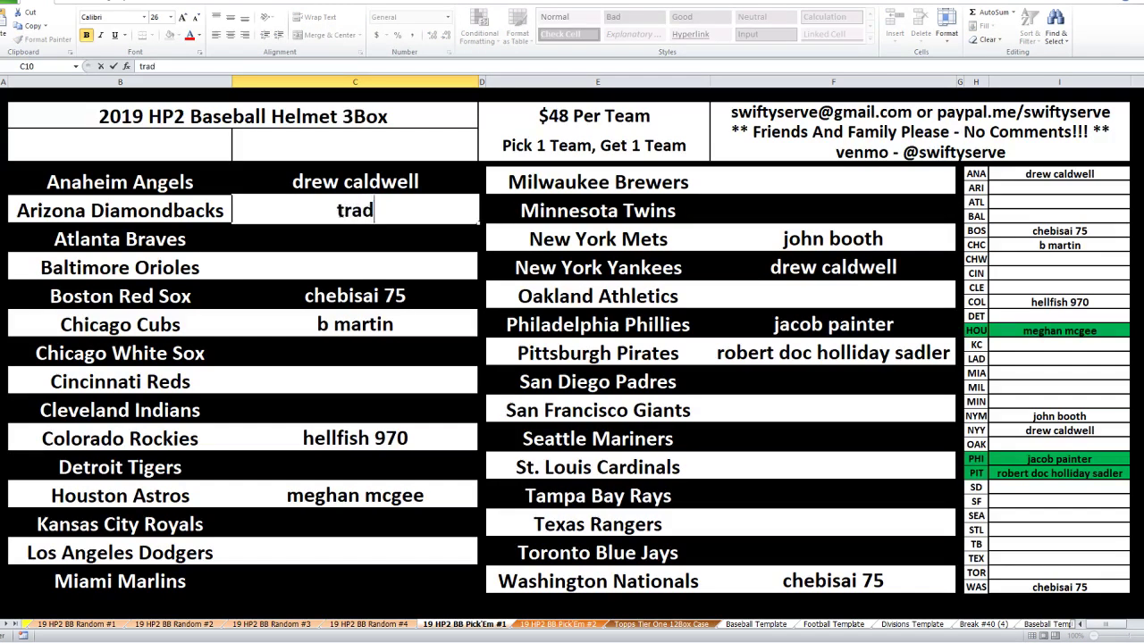
{"action": "type", "text": "ing troy's cahn"}
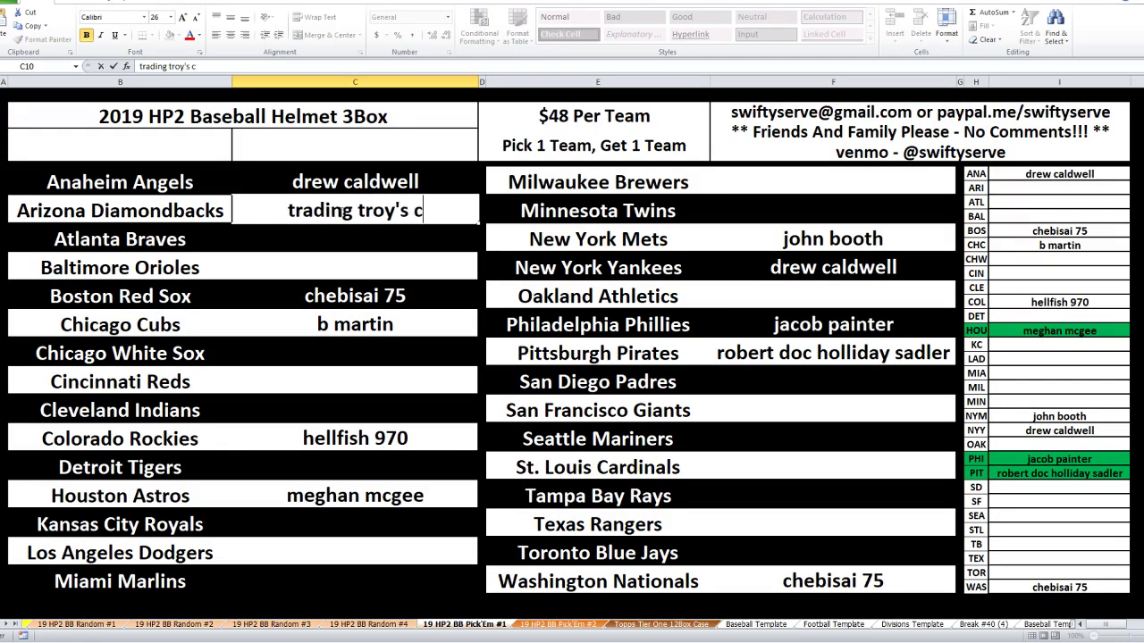
{"action": "key", "text": "BackSpace"}
{"action": "key", "text": "BackSpace"}
{"action": "type", "text": "hannel"}
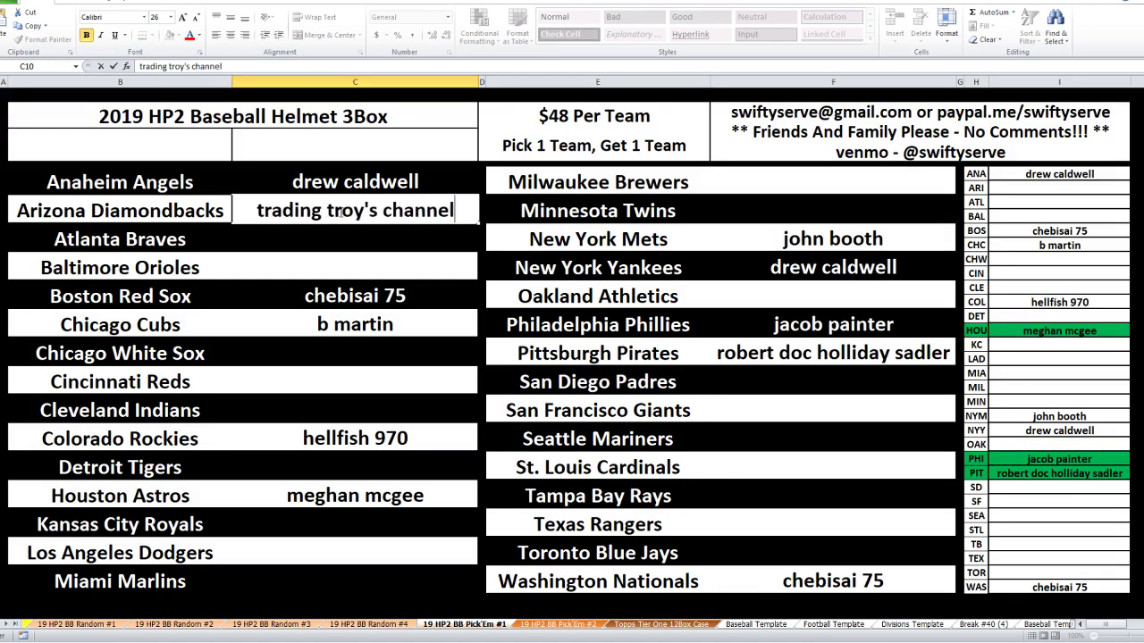
{"action": "key", "text": "Return"}
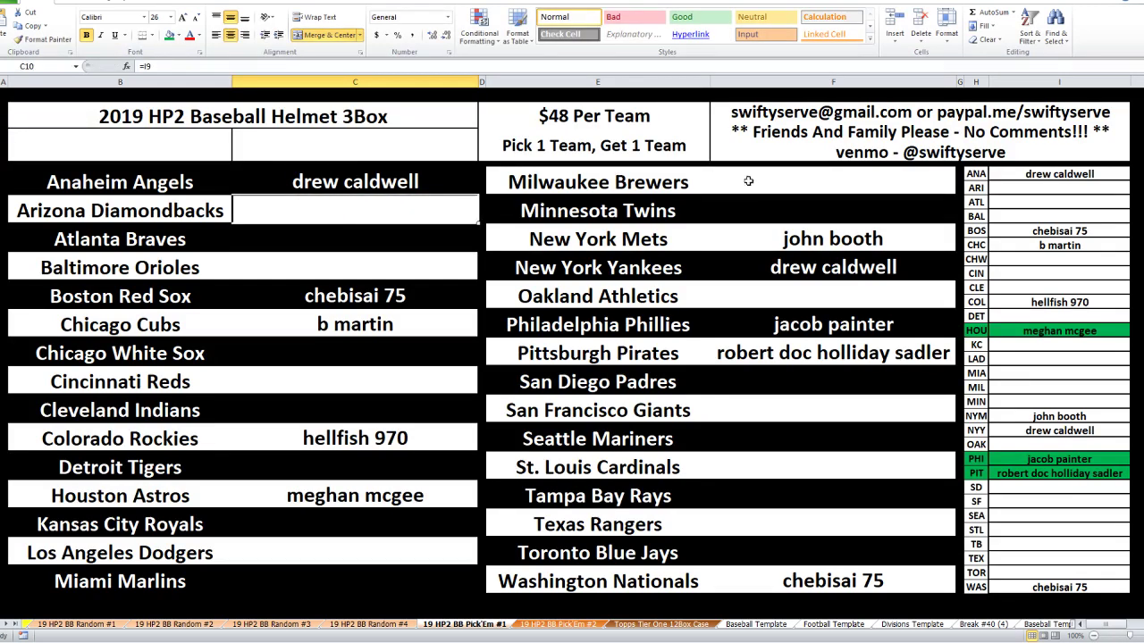
{"action": "left_click", "coordinate": [1051, 188]}
{"action": "type", "text": "t"}
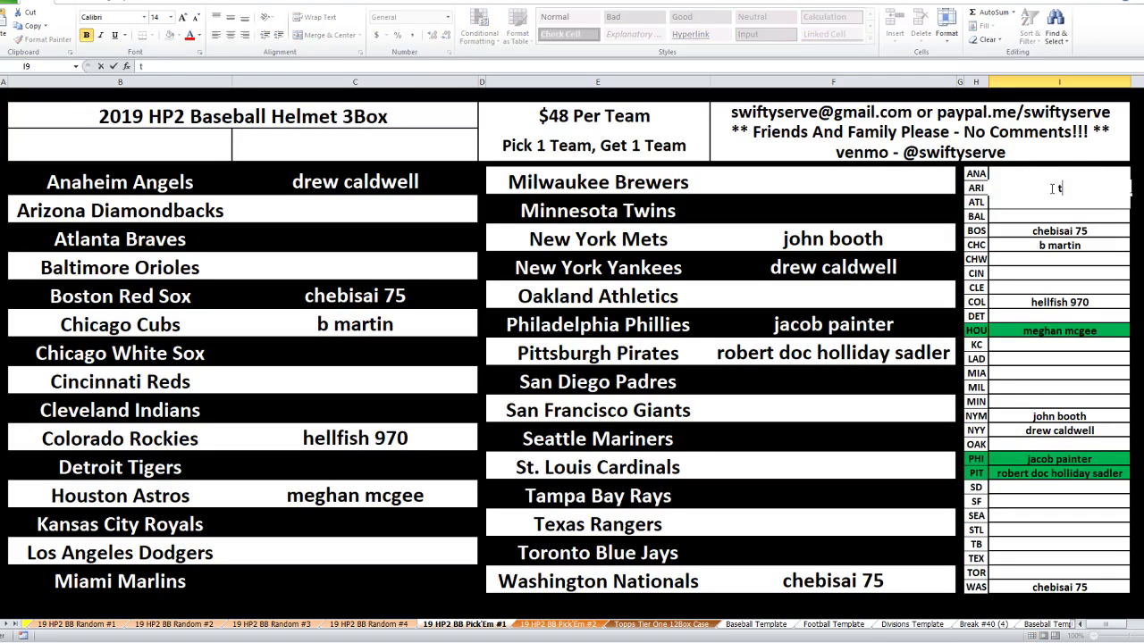
{"action": "type", "text": "rading troy's channel"}
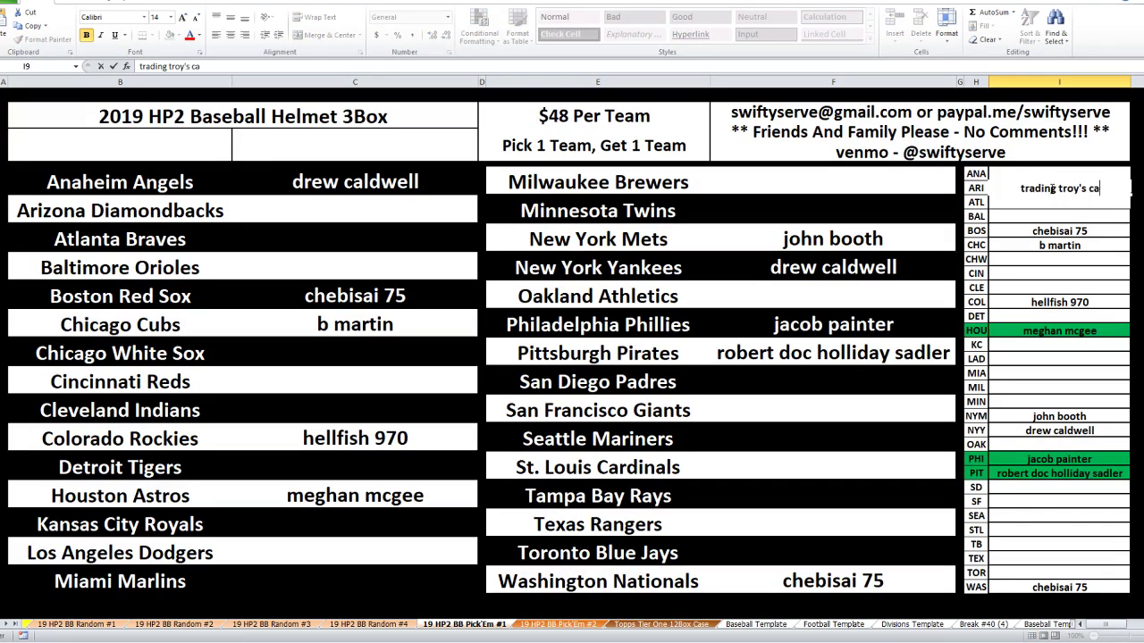
{"action": "key", "text": "Return"}
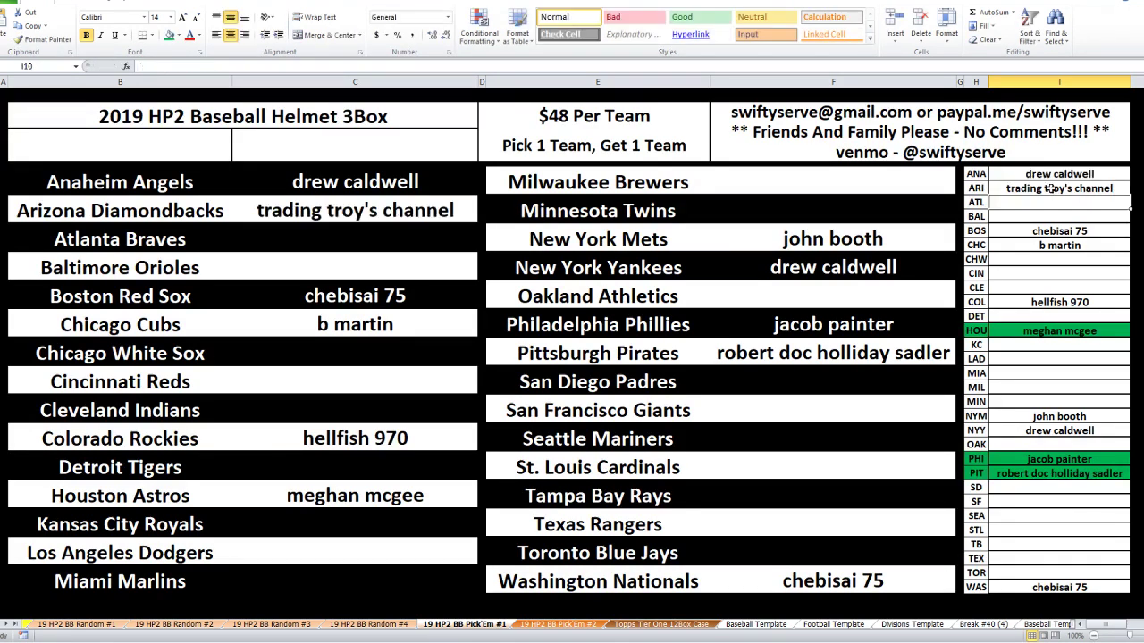
Enter the buyers' names for the LAD and CHW rows.
{"action": "left_click", "coordinate": [1048, 360]}
{"action": "key", "text": "Return"}
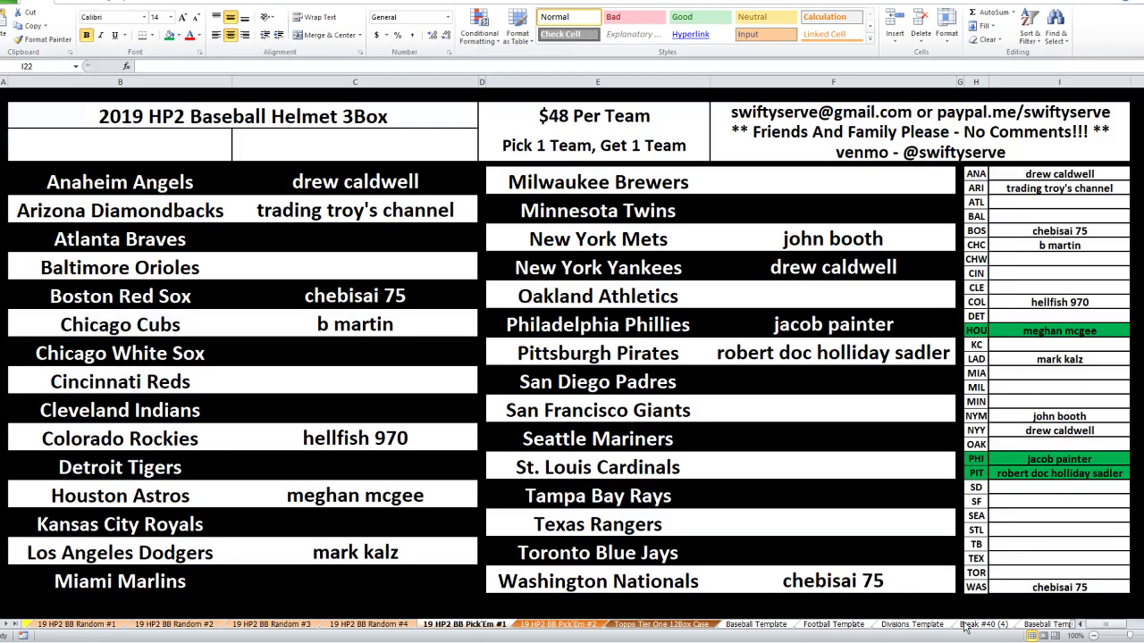
{"action": "left_click", "coordinate": [1064, 261]}
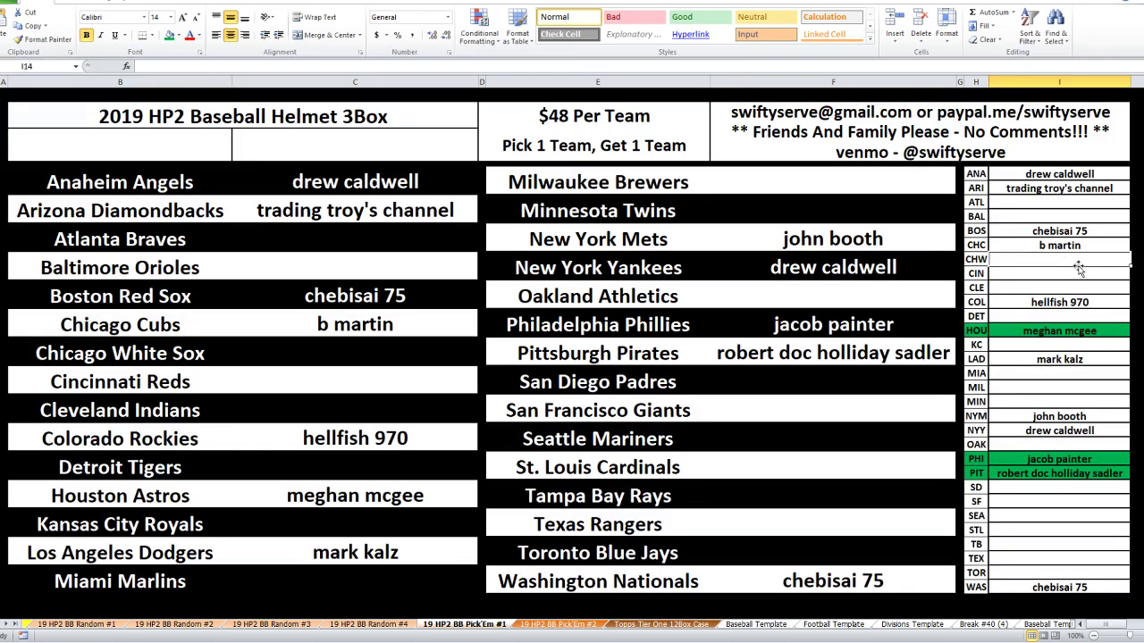
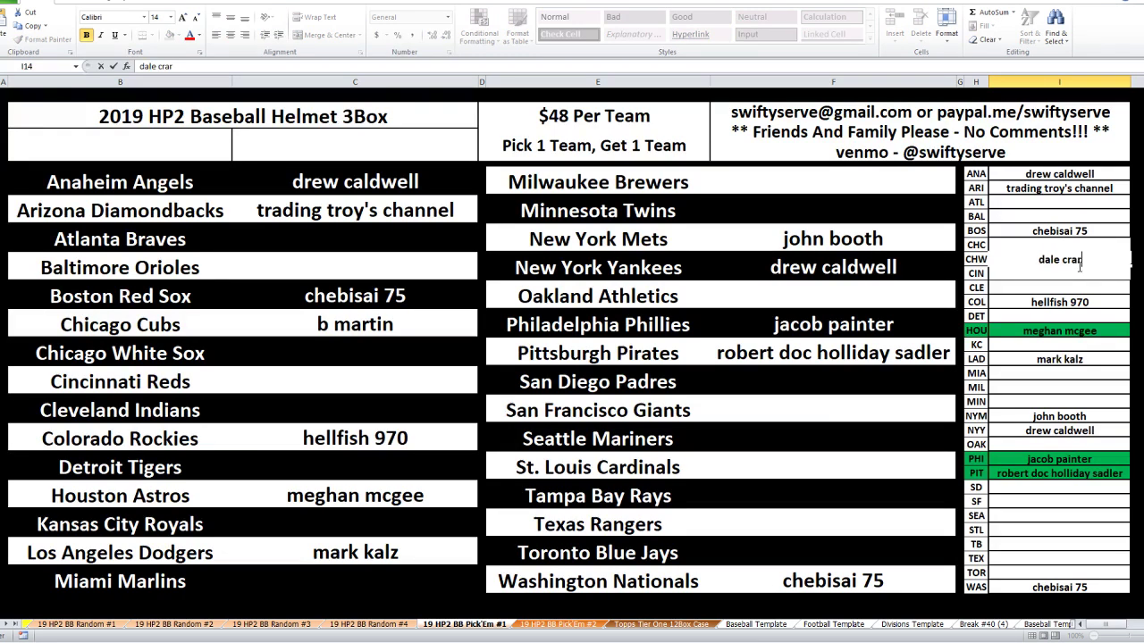
{"action": "key", "text": "Return"}
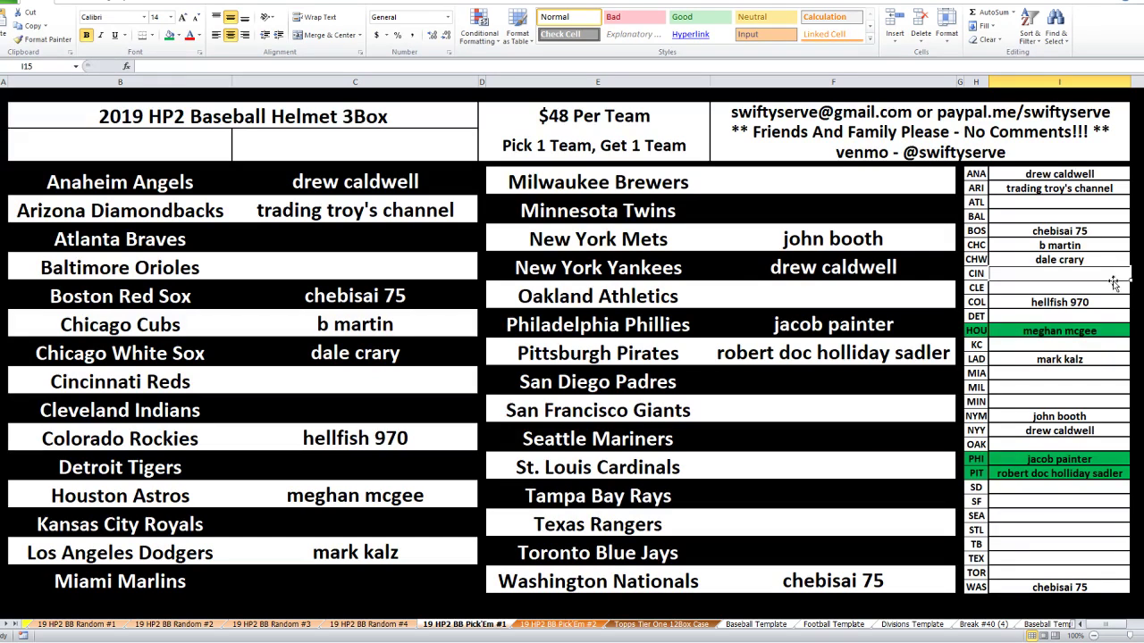
Enter the buyers' names for BAL in I11 and SEA in I32.
{"action": "left_click", "coordinate": [1033, 218]}
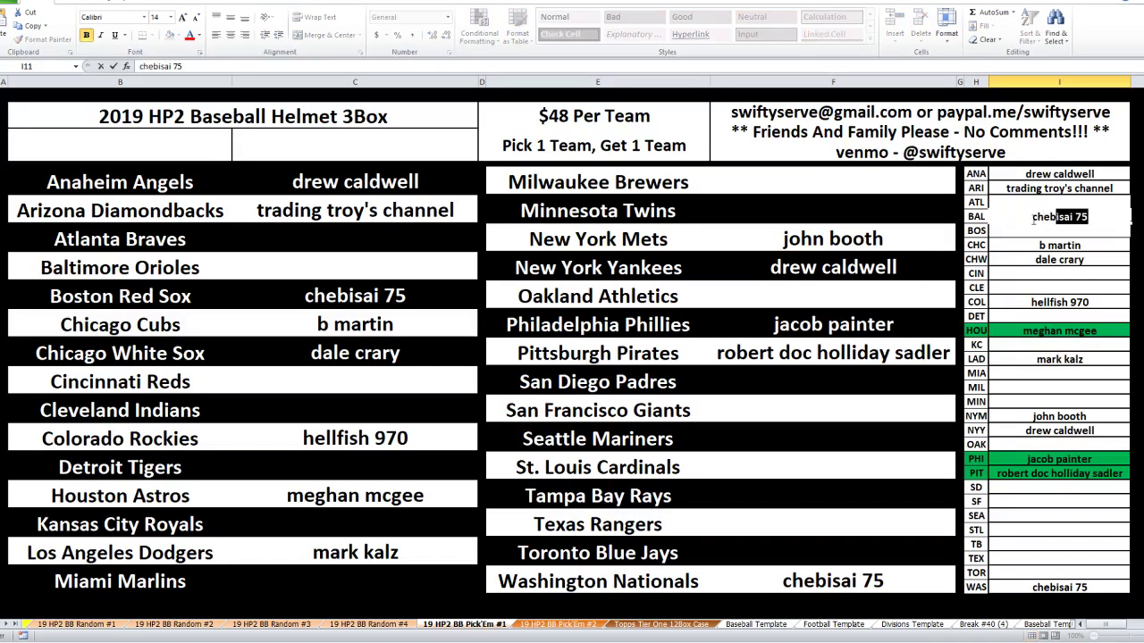
{"action": "key", "text": "Return"}
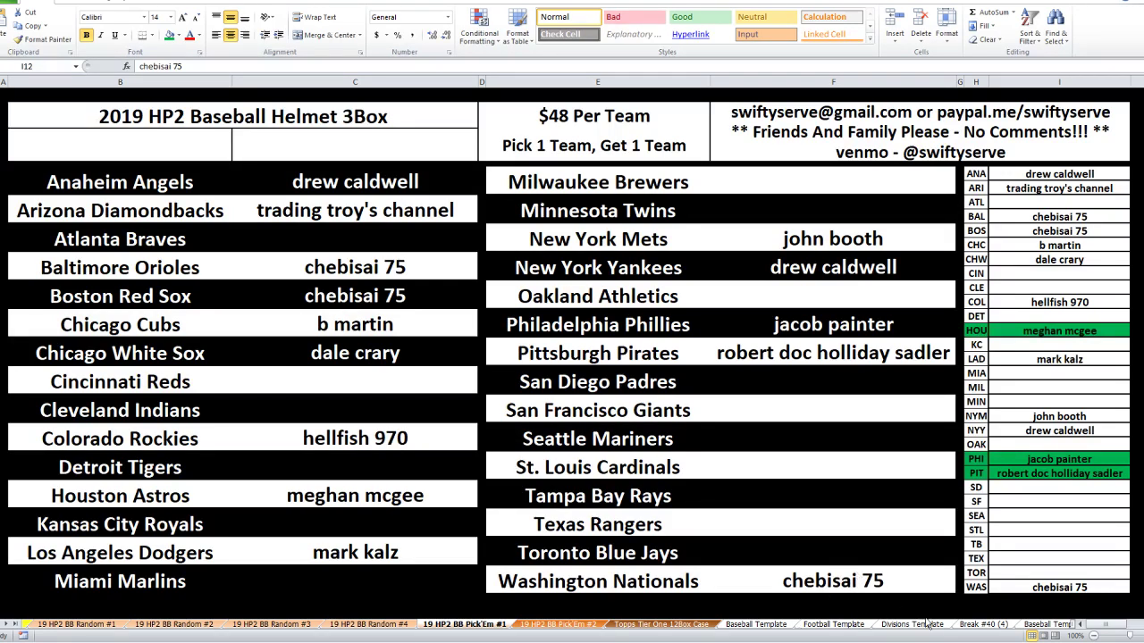
{"action": "left_click", "coordinate": [1057, 518]}
{"action": "type", "text": "sirlough"}
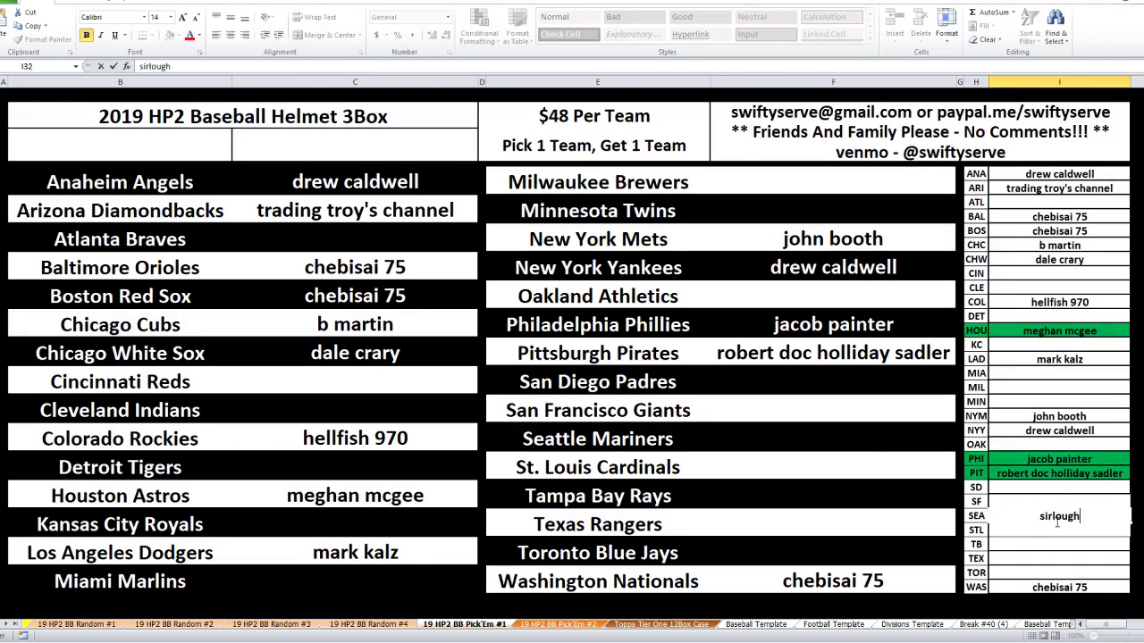
{"action": "key", "text": "Return"}
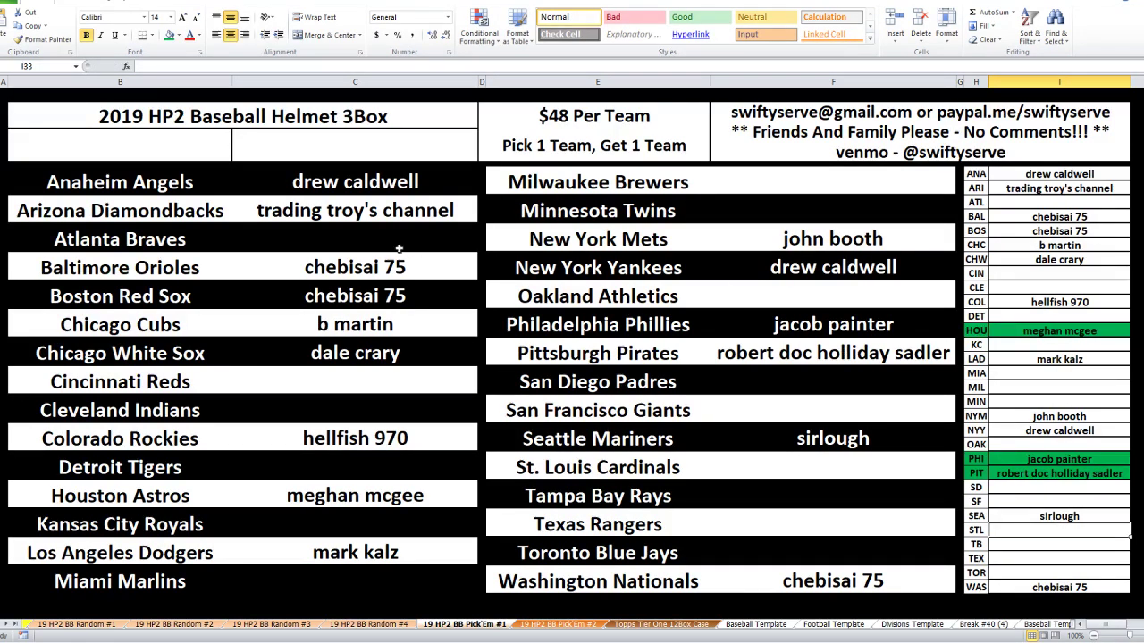
{"action": "left_click", "coordinate": [212, 186]}
Ctrl-select the fifteen claimed team rows from Anaheim to Washington and fill them green.
{"action": "left_click_drag", "start_coordinate": [212, 186], "coordinate": [302, 204]}
{"action": "left_click_drag", "start_coordinate": [174, 266], "coordinate": [269, 367]}
{"action": "left_click_drag", "start_coordinate": [183, 436], "coordinate": [284, 438]}
{"action": "left_click_drag", "start_coordinate": [204, 495], "coordinate": [296, 495]}
{"action": "left_click_drag", "start_coordinate": [183, 555], "coordinate": [286, 556]}
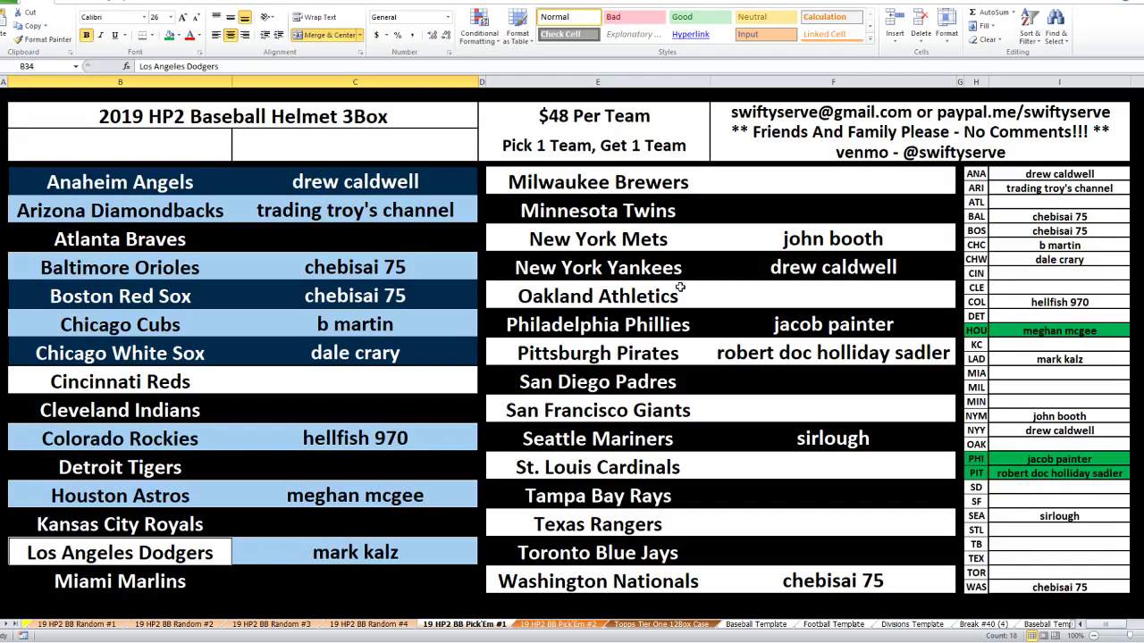
{"action": "left_click_drag", "start_coordinate": [670, 247], "coordinate": [762, 263]}
{"action": "left_click_drag", "start_coordinate": [679, 320], "coordinate": [746, 350]}
{"action": "left_click", "coordinate": [687, 433], "text": "ctrl"}
{"action": "left_click_drag", "start_coordinate": [688, 434], "coordinate": [776, 433]}
{"action": "left_click_drag", "start_coordinate": [668, 586], "coordinate": [777, 579]}
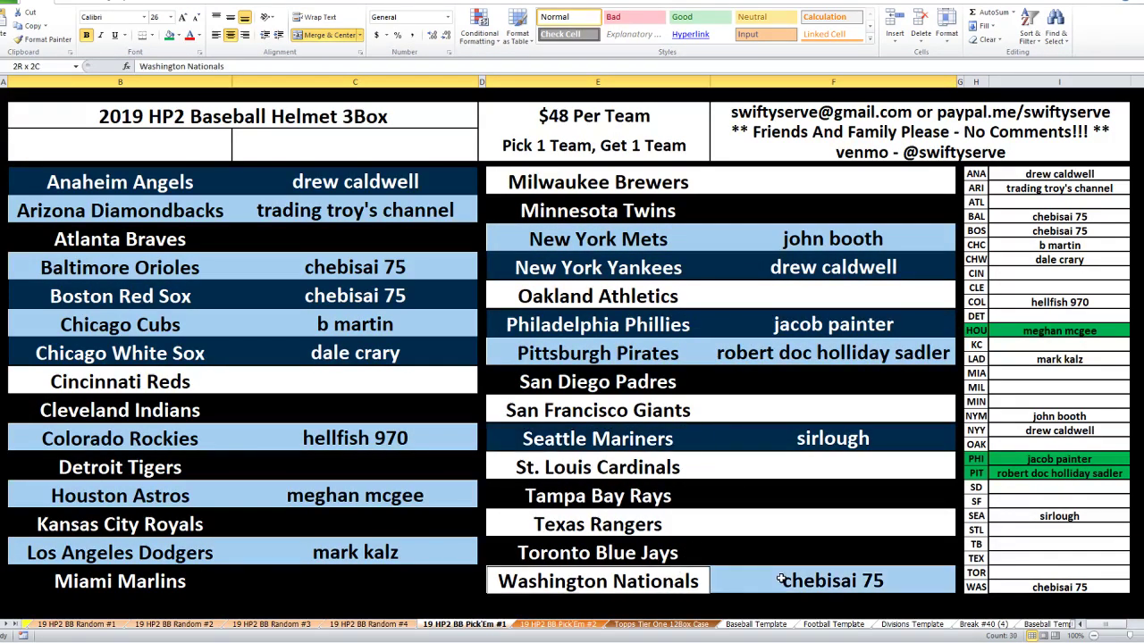
{"action": "left_click", "coordinate": [169, 35]}
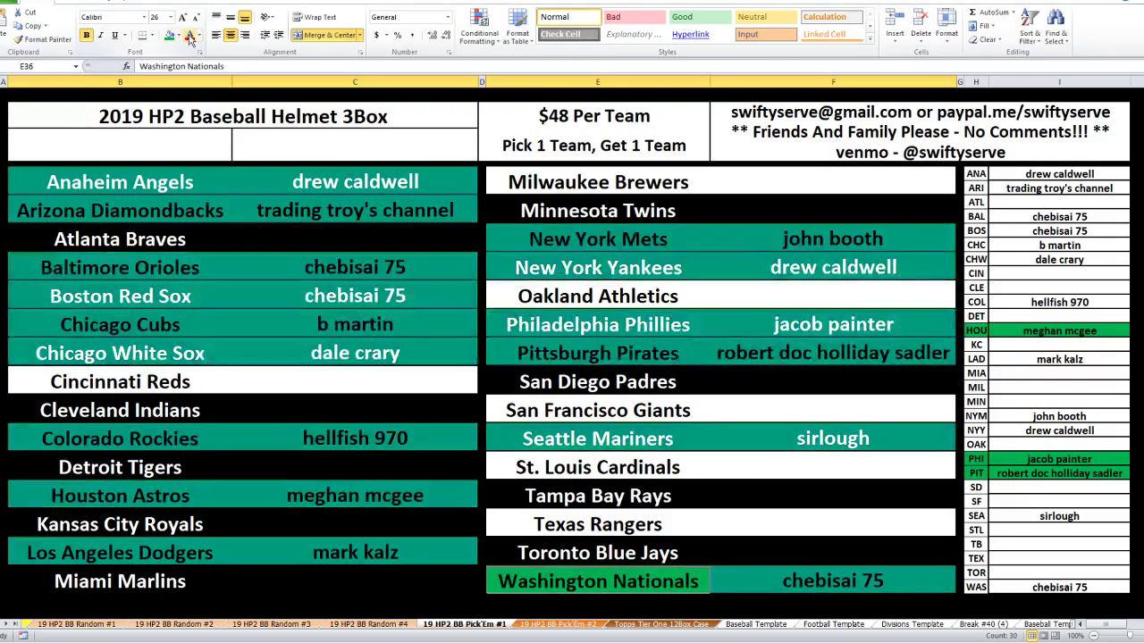
{"action": "left_click", "coordinate": [198, 36]}
{"action": "left_click", "coordinate": [193, 51]}
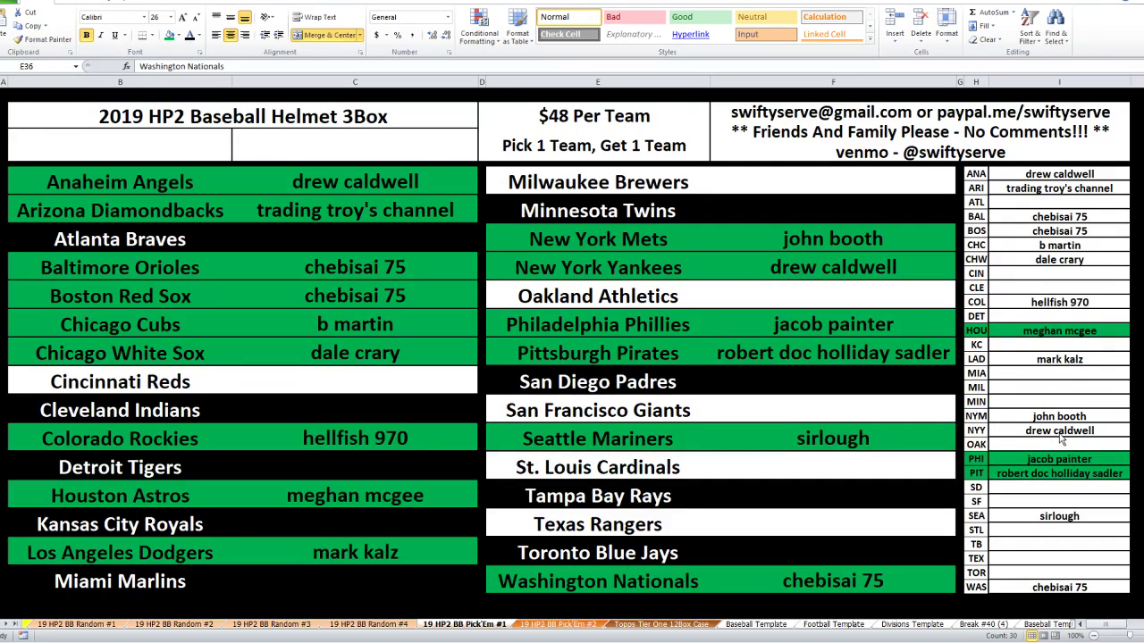
{"action": "left_click_drag", "start_coordinate": [976, 417], "coordinate": [1059, 417]}
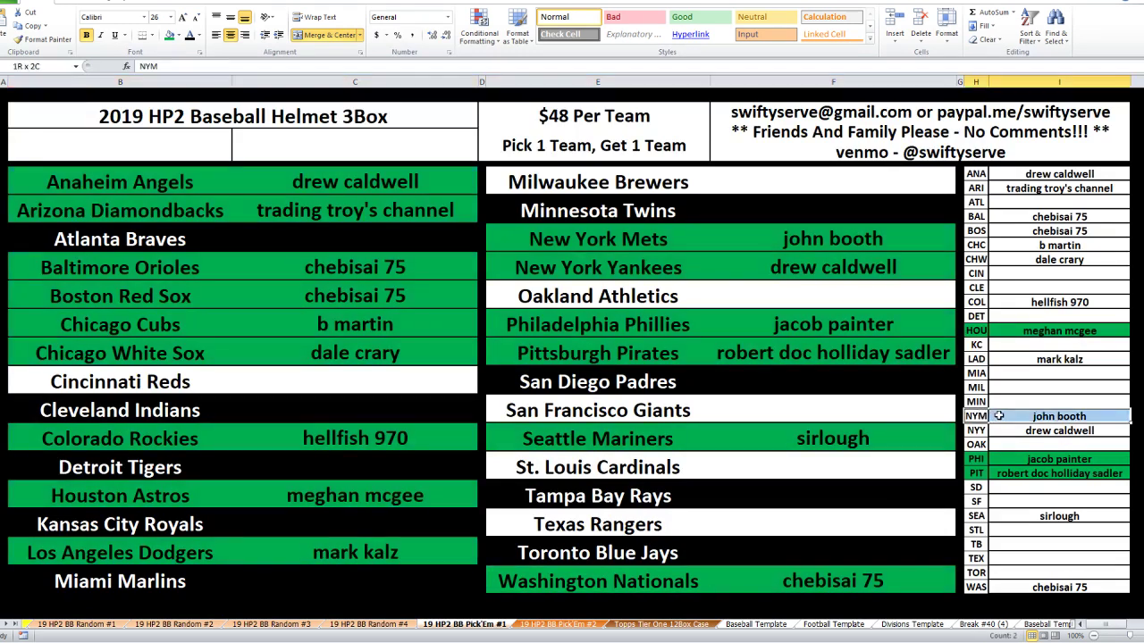
Shade the CHC, COL, NYM and SEA rows of the claim list green.
{"action": "left_click_drag", "start_coordinate": [976, 245], "coordinate": [1005, 245]}
{"action": "key", "text": "Tab"}
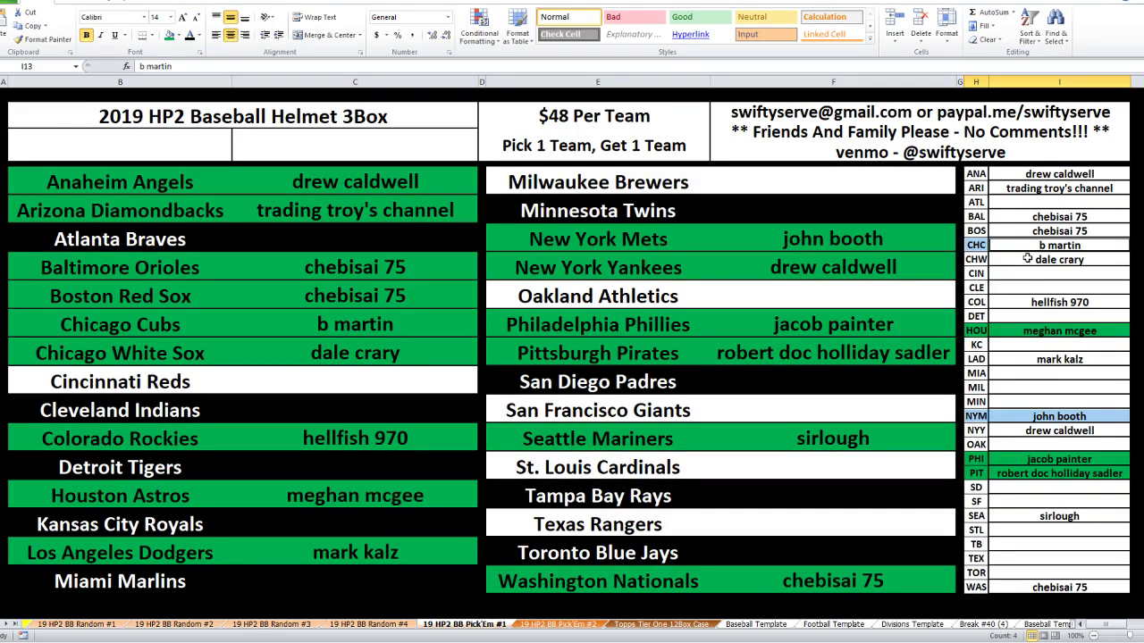
{"action": "left_click_drag", "start_coordinate": [977, 516], "coordinate": [1007, 515]}
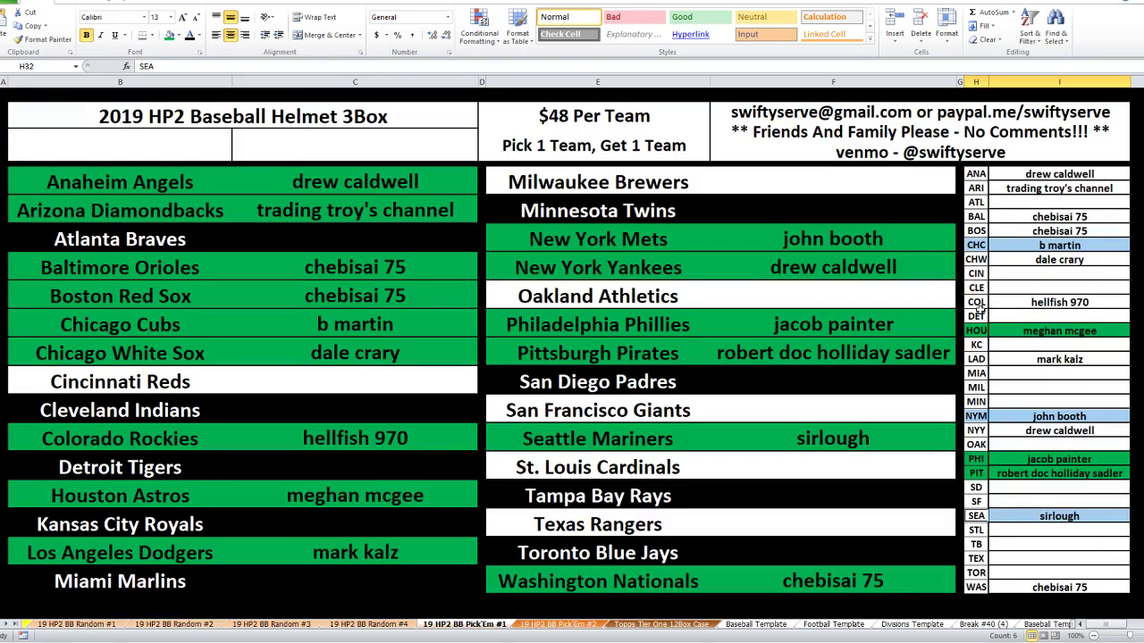
{"action": "left_click_drag", "start_coordinate": [980, 304], "coordinate": [1004, 302]}
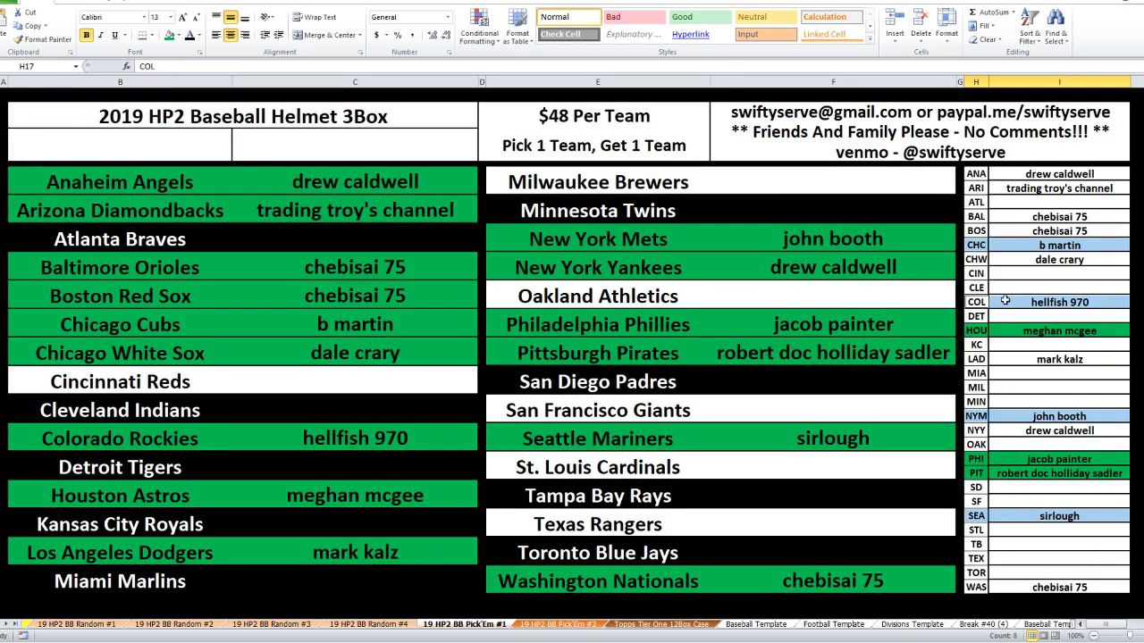
{"action": "left_click", "coordinate": [169, 34]}
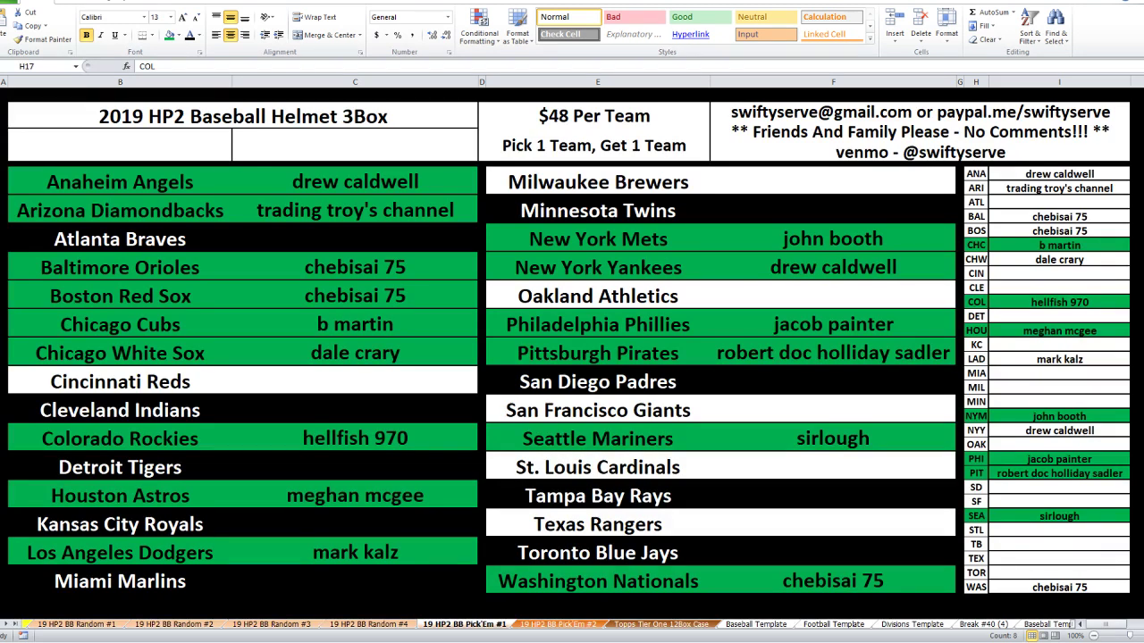
Shade the CHW and NYY rows green and check the new shading.
{"action": "left_click_drag", "start_coordinate": [983, 433], "coordinate": [998, 431]}
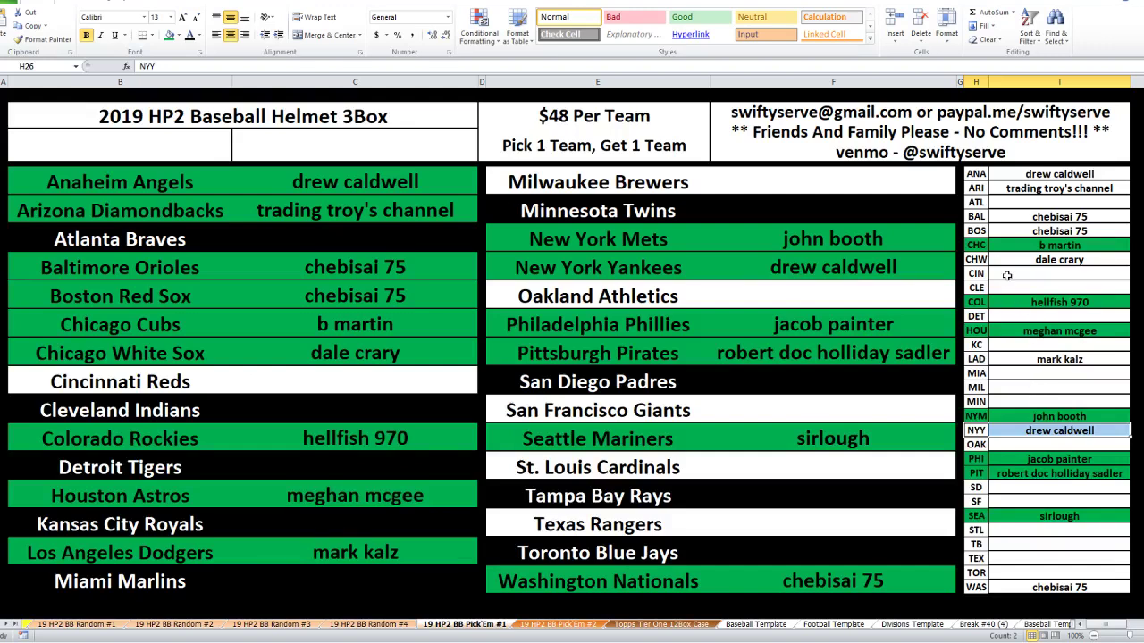
{"action": "left_click_drag", "start_coordinate": [981, 259], "coordinate": [1005, 256]}
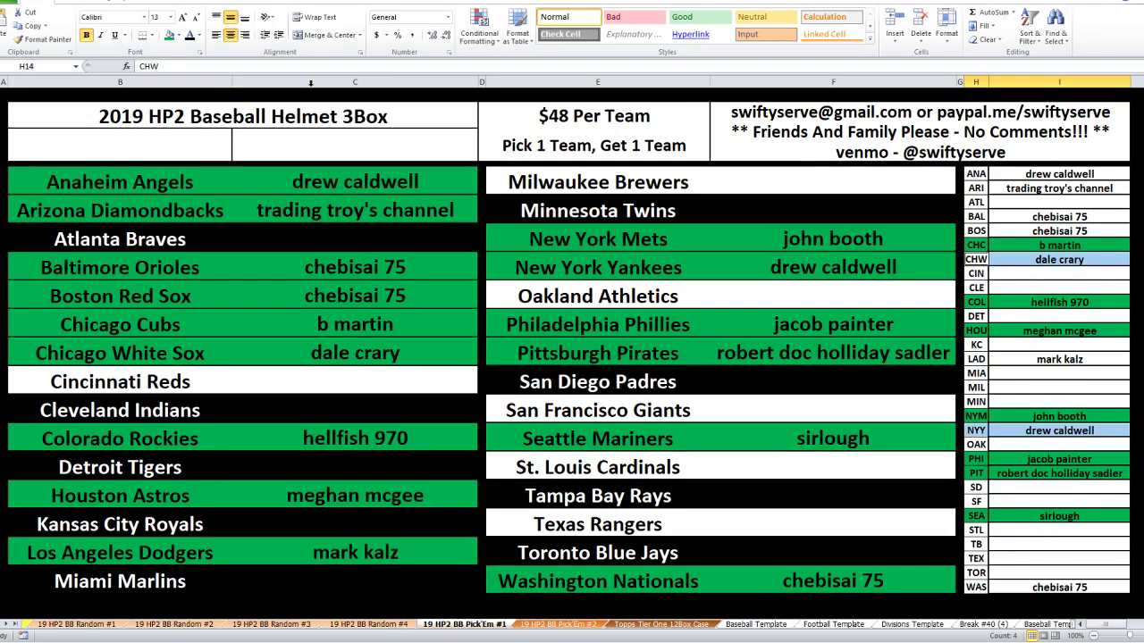
{"action": "left_click", "coordinate": [171, 36]}
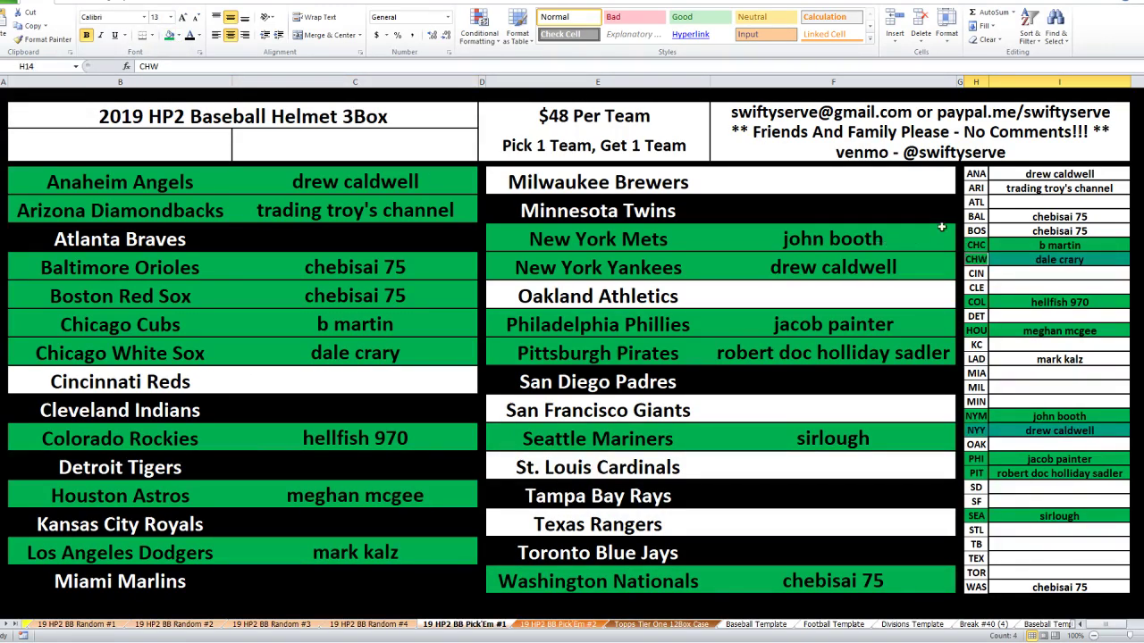
{"action": "left_click", "coordinate": [1071, 624]}
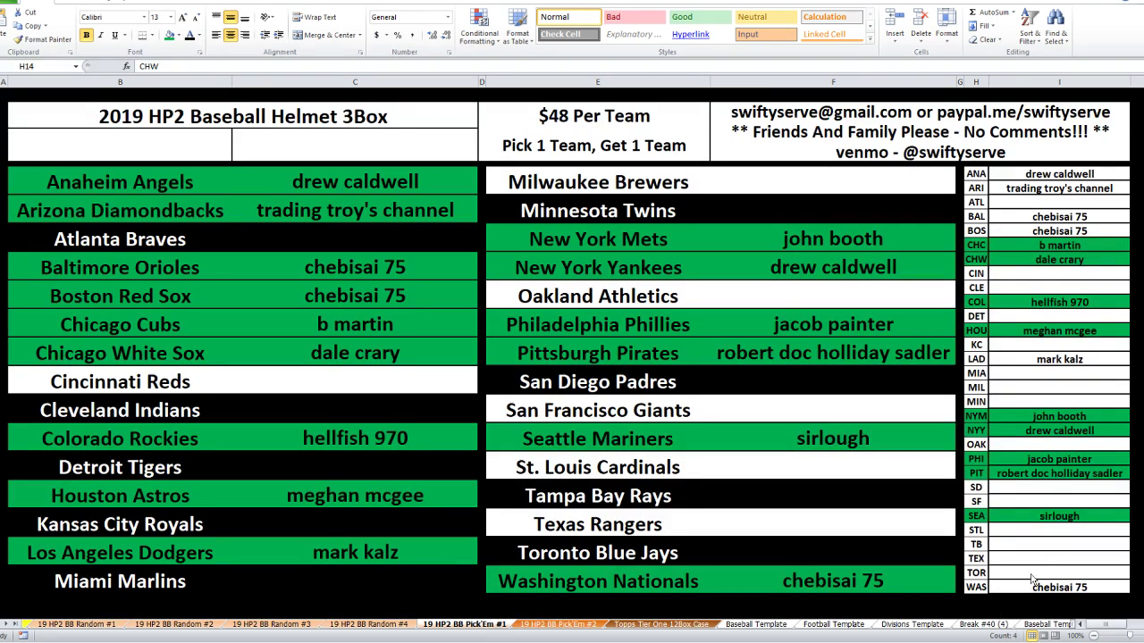
{"action": "left_click_drag", "start_coordinate": [978, 174], "coordinate": [1009, 174]}
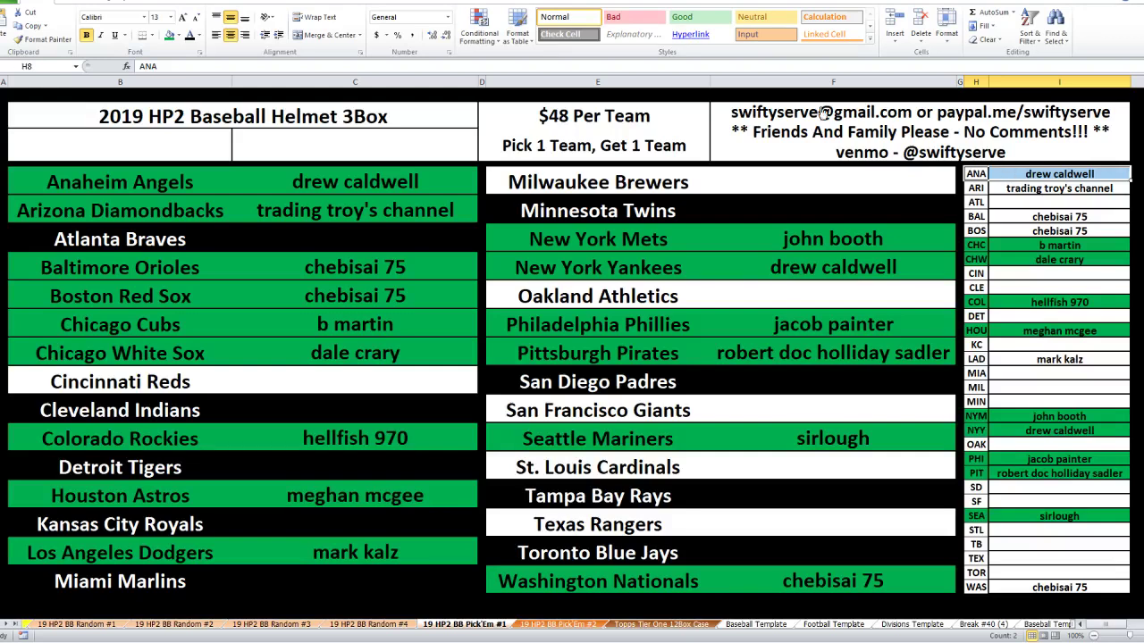
Shade the ANA (H8:I8) and ARI (H9:I9) claim-list rows green.
{"action": "left_click", "coordinate": [169, 35]}
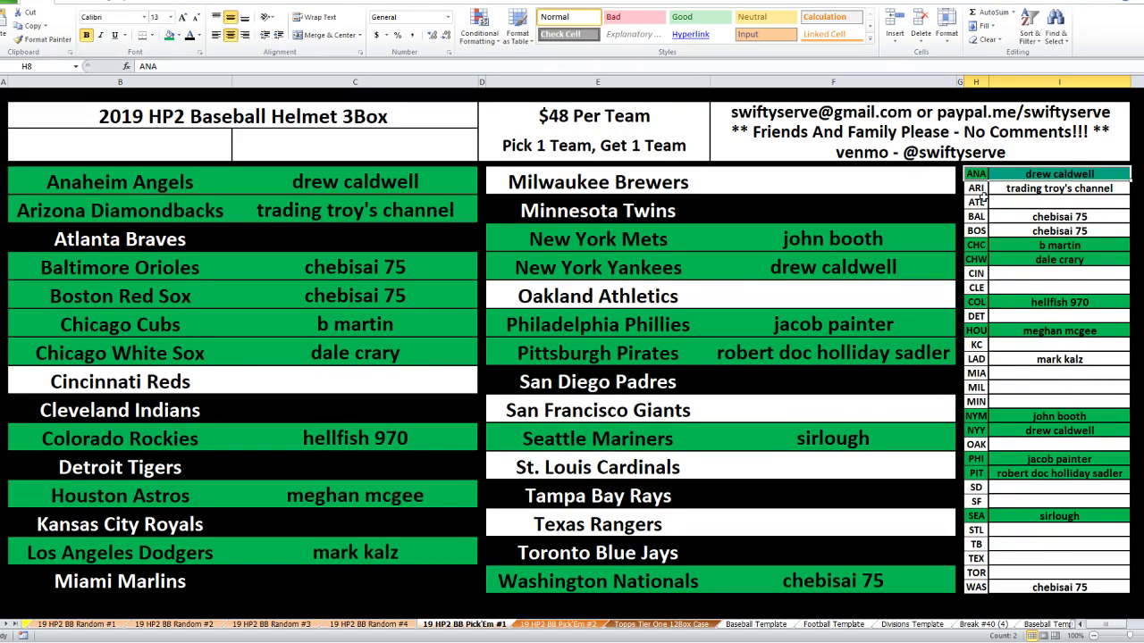
{"action": "left_click_drag", "start_coordinate": [977, 188], "coordinate": [999, 189]}
{"action": "left_click", "coordinate": [169, 34]}
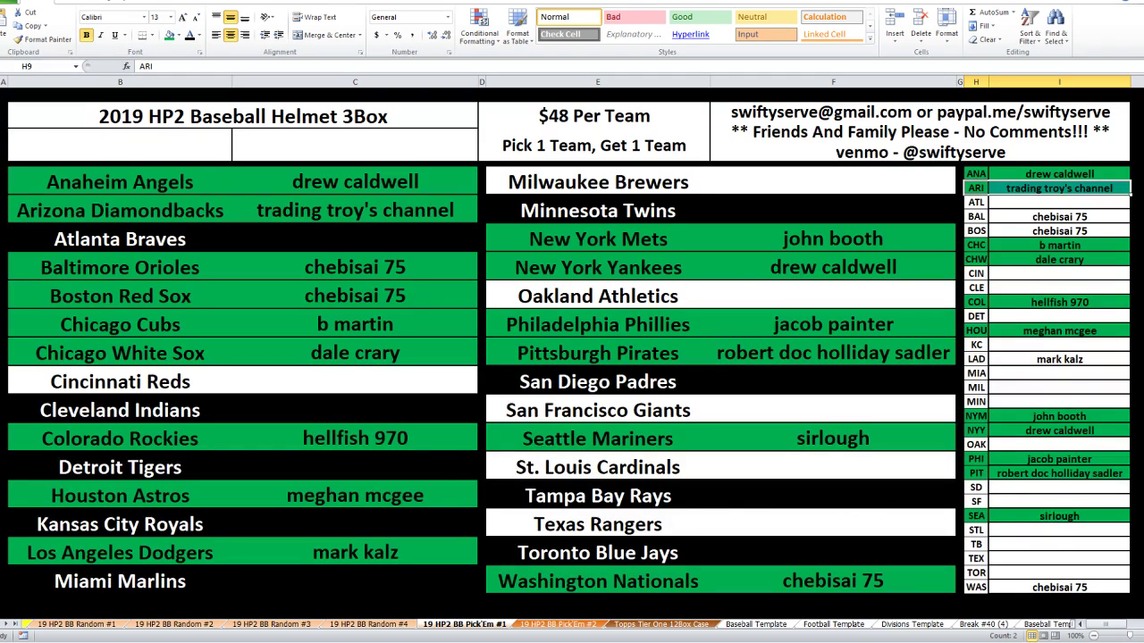
Copy buyer names I8:I37 and bring the List Randomizer browser window forward.
{"action": "left_click_drag", "start_coordinate": [1021, 176], "coordinate": [1025, 586]}
{"action": "key", "text": "ctrl+c"}
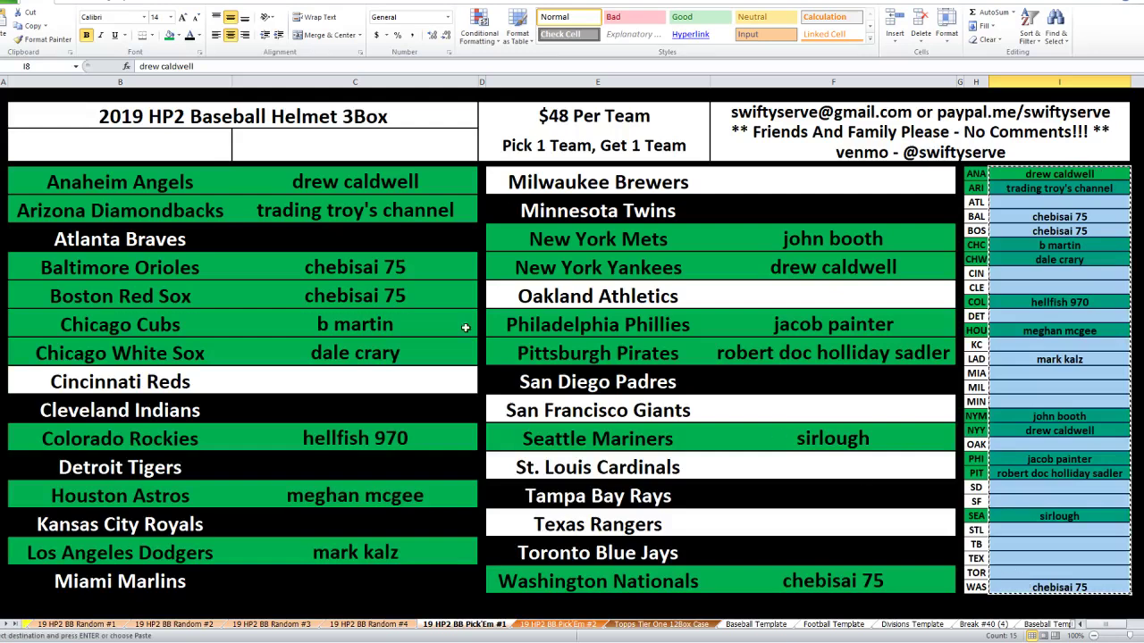
{"action": "key", "text": "alt+Tab"}
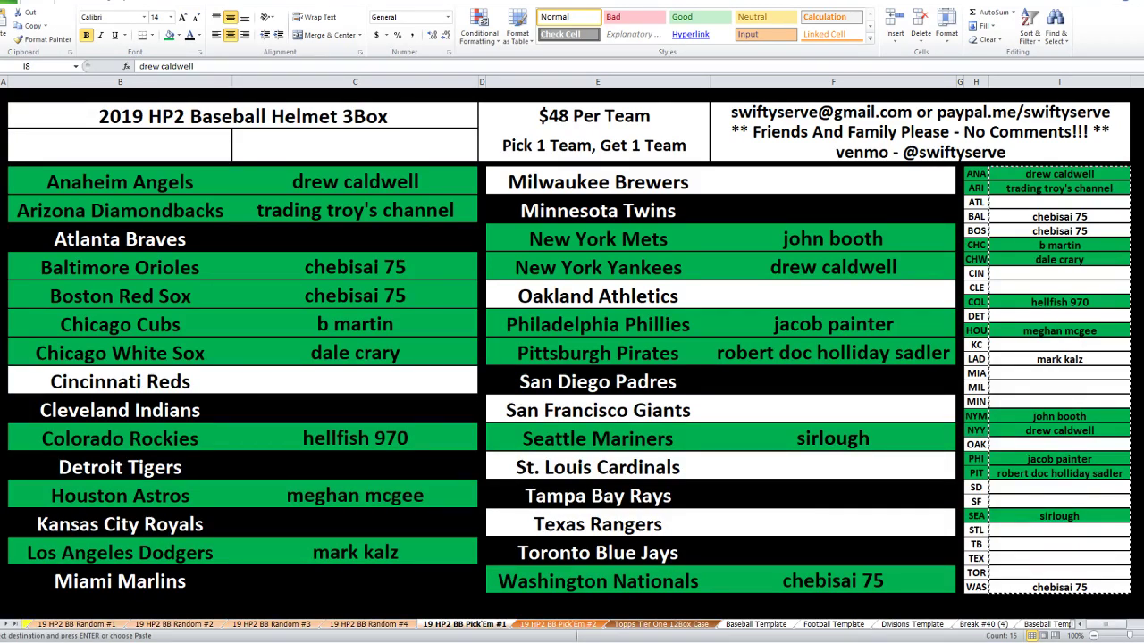
{"action": "key", "text": "Escape"}
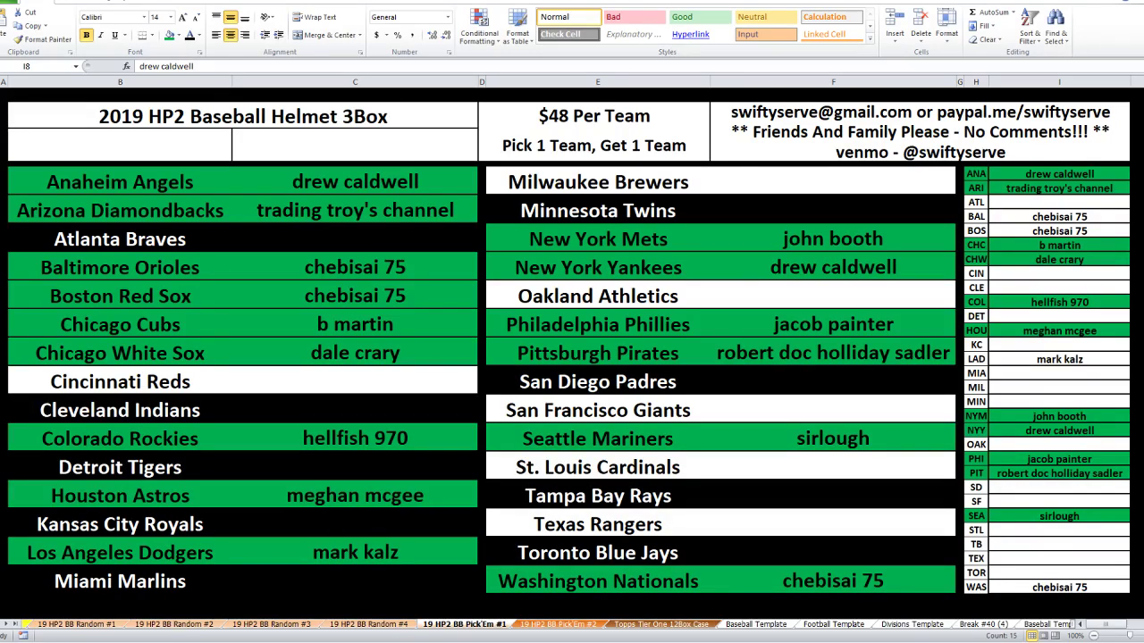
{"action": "key", "text": "alt+Tab"}
{"action": "left_click_drag", "start_coordinate": [501, 16], "coordinate": [617, 16]}
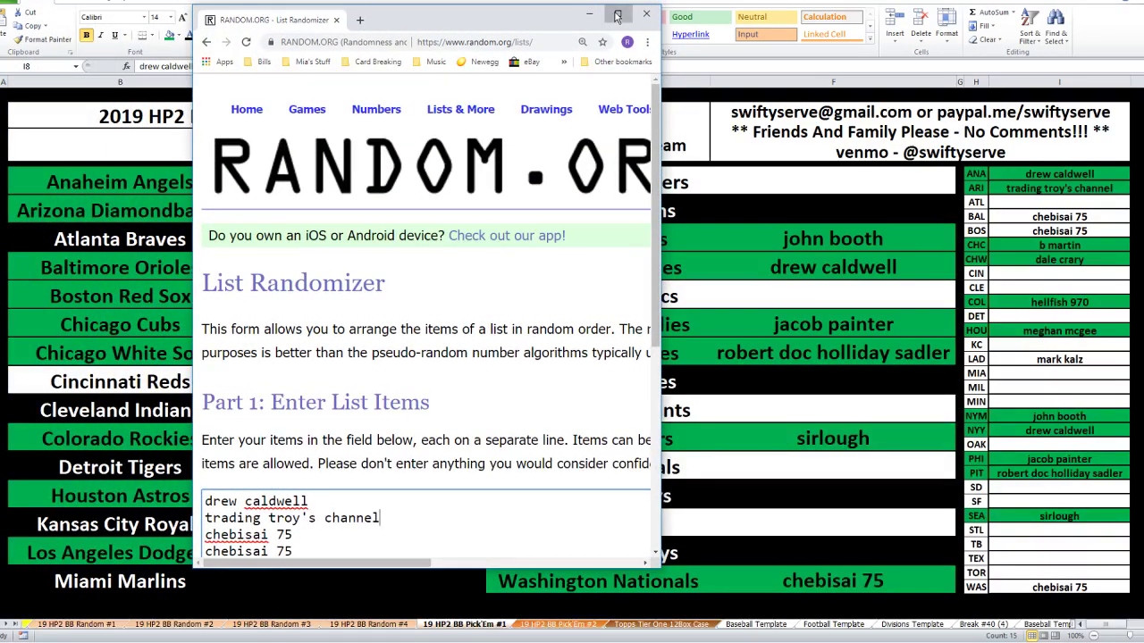
{"action": "left_click", "coordinate": [617, 16]}
{"action": "key", "text": "alt+Tab"}
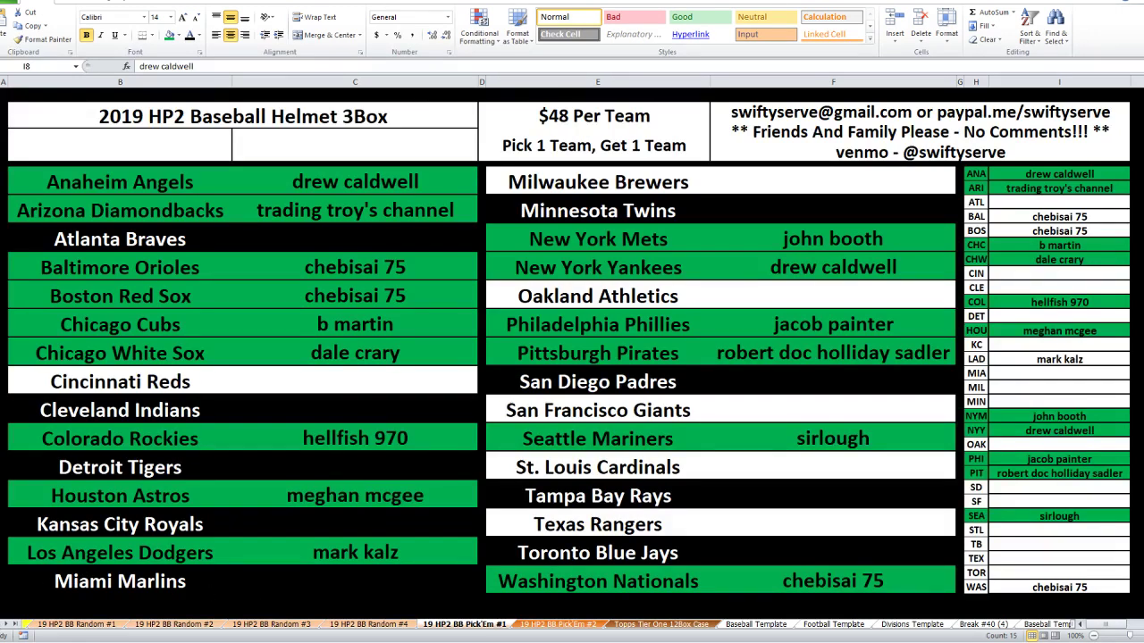
Select the buyer names in the team summary list on the pick'em sheet.
{"action": "left_click", "coordinate": [1070, 623]}
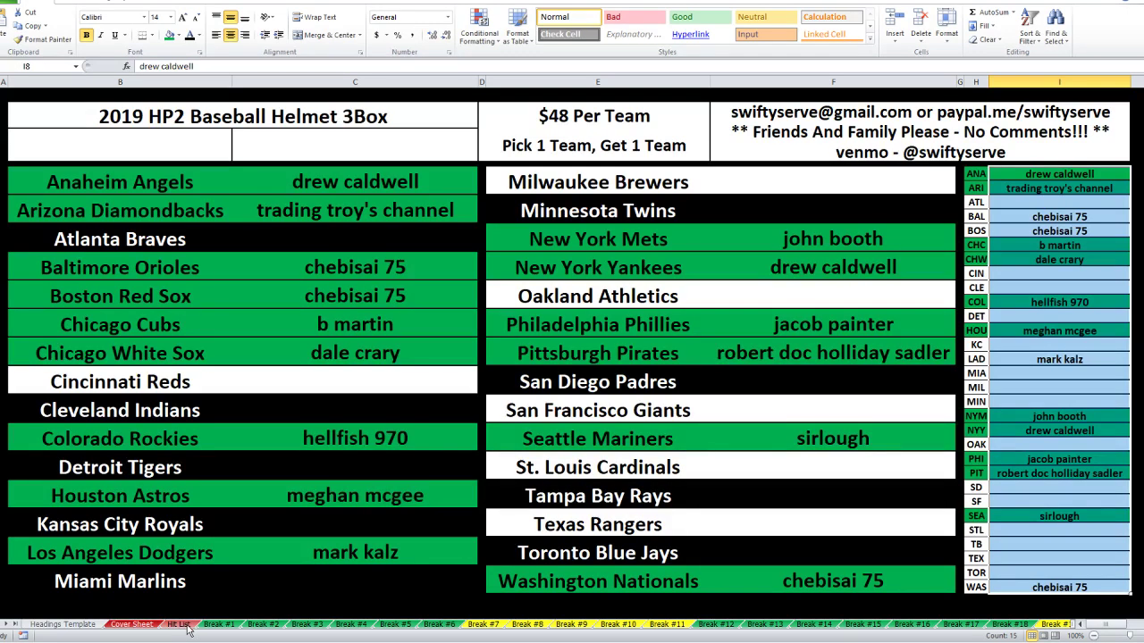
{"action": "left_click", "coordinate": [181, 623]}
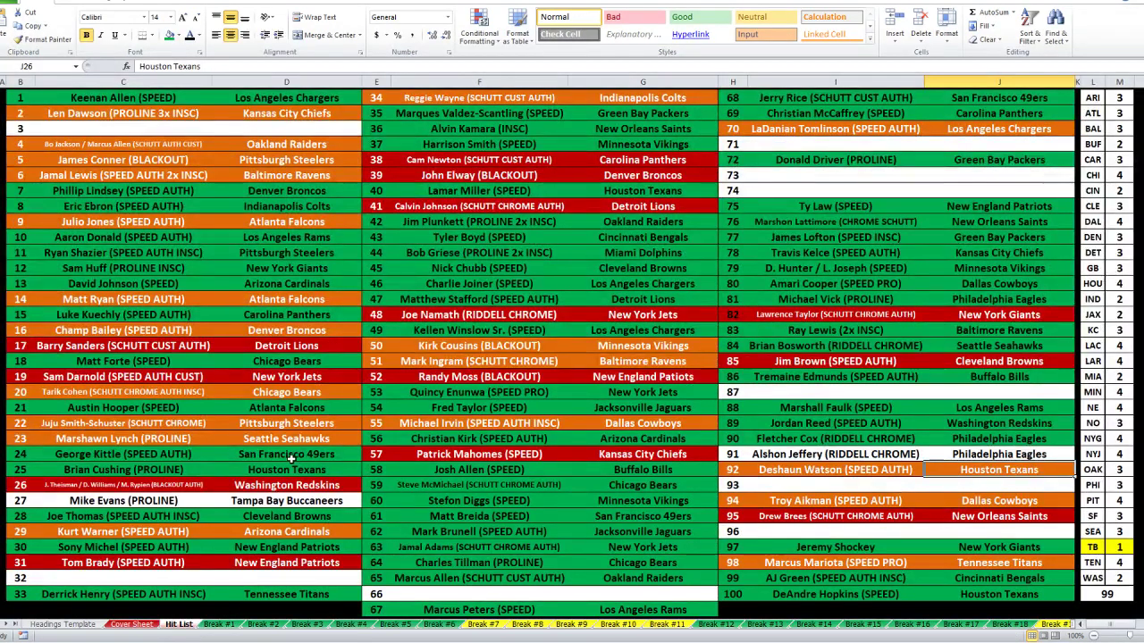
{"action": "key", "text": "ctrl+z"}
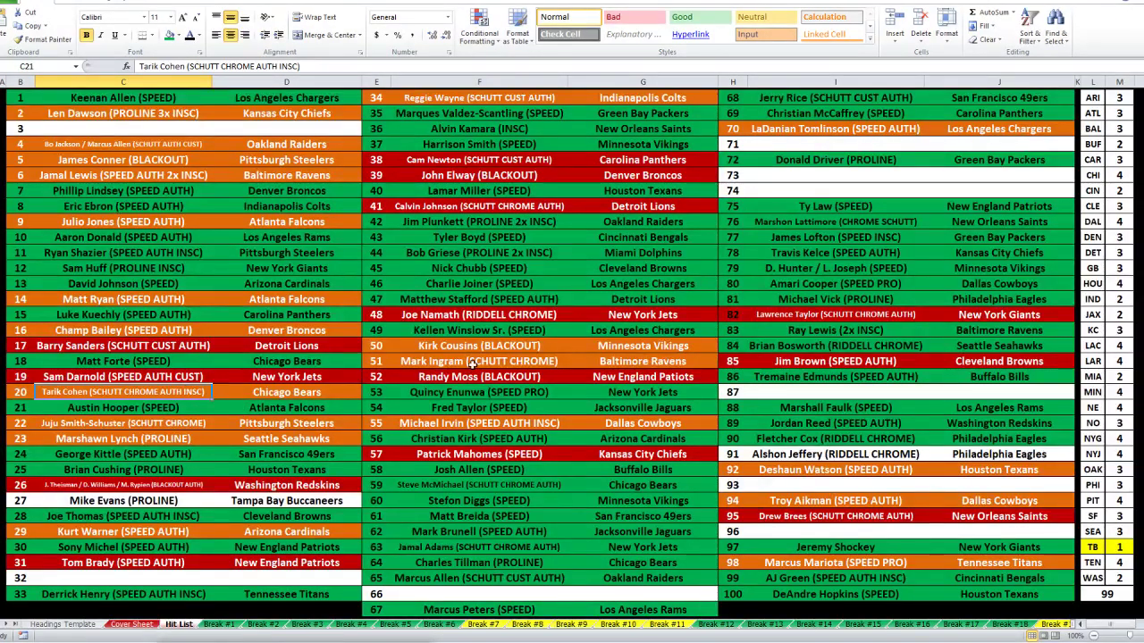
{"action": "left_click", "coordinate": [25, 629]}
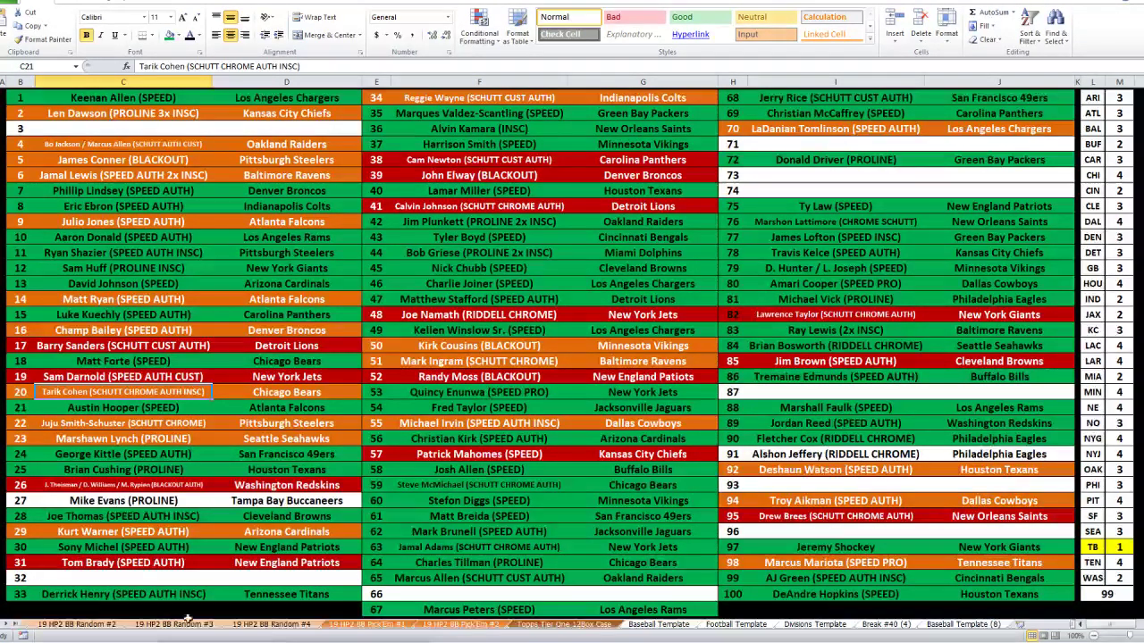
{"action": "left_click", "coordinate": [18, 629]}
{"action": "left_click", "coordinate": [79, 625]}
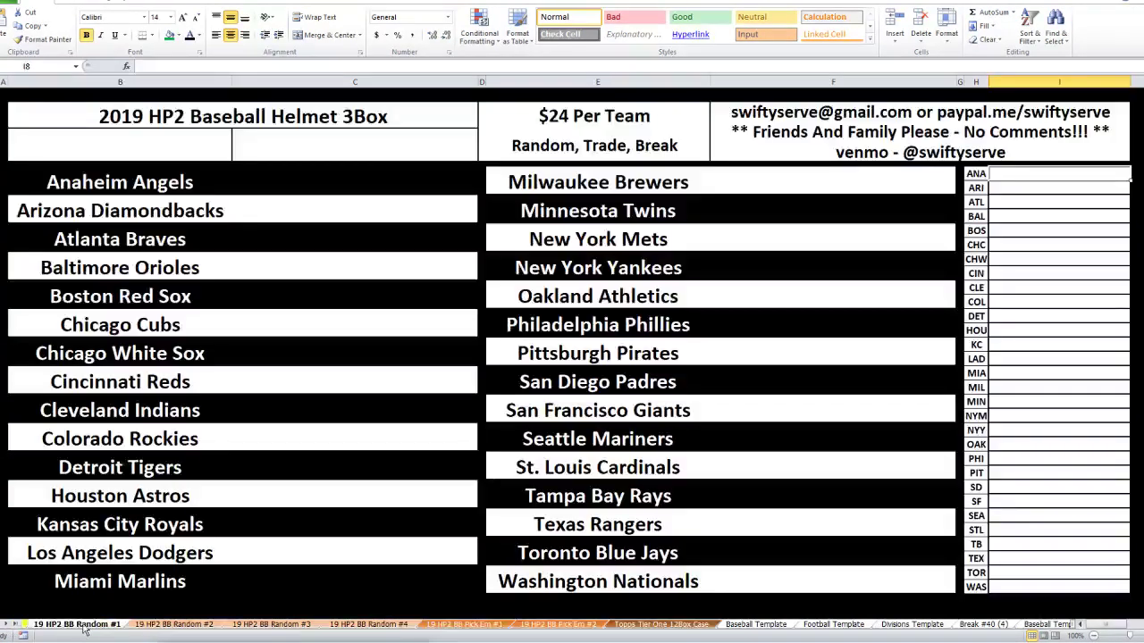
{"action": "left_click", "coordinate": [503, 628]}
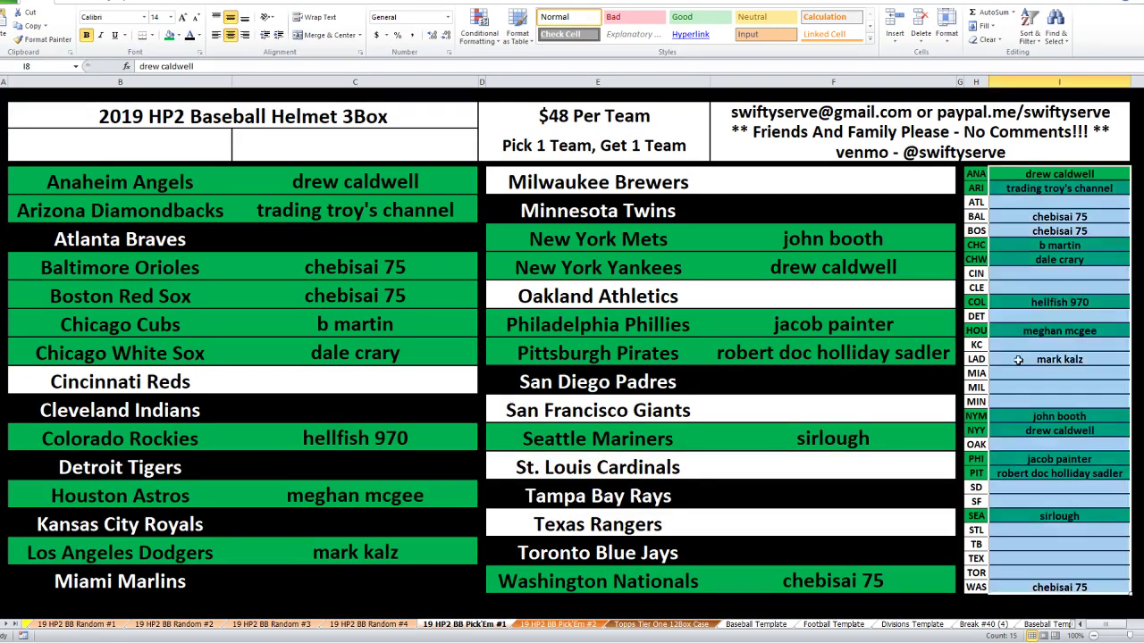
Fill H21:I21 (LAD), then H19:I20 (BAL, BOS) and H37:I37 (WAS) green.
{"action": "left_click_drag", "start_coordinate": [976, 359], "coordinate": [1024, 361]}
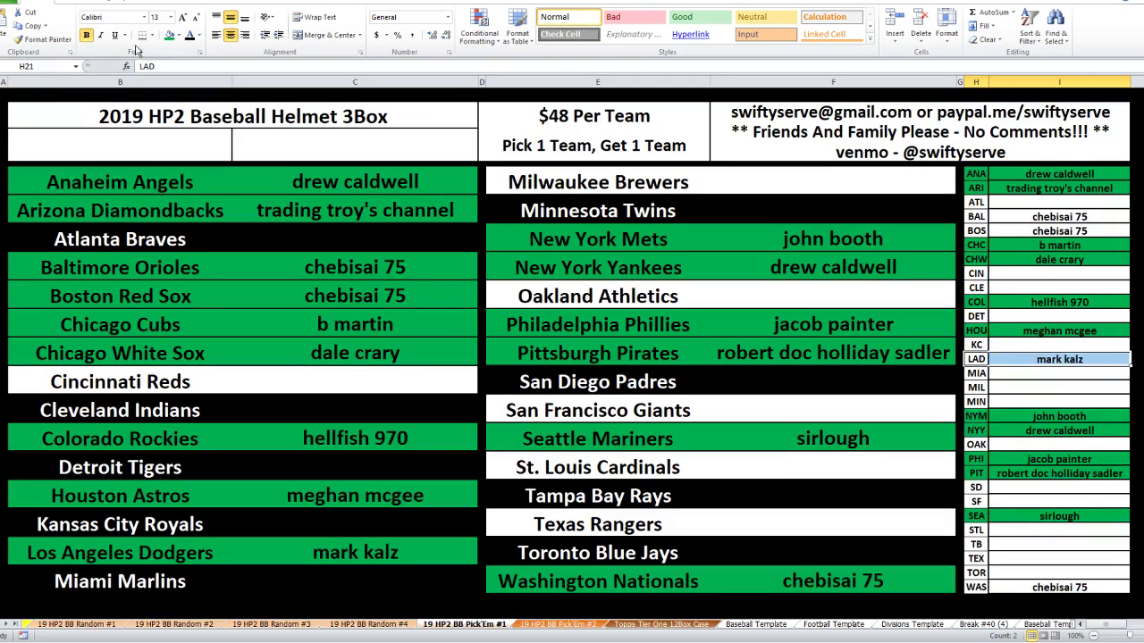
{"action": "left_click", "coordinate": [169, 35]}
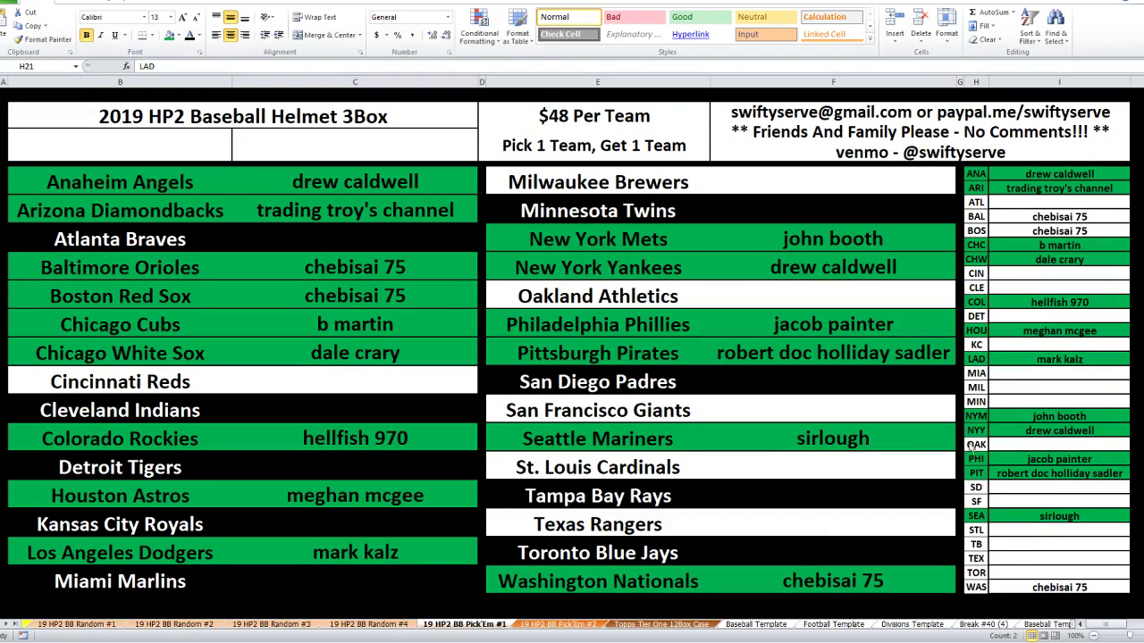
{"action": "left_click_drag", "start_coordinate": [978, 217], "coordinate": [997, 230]}
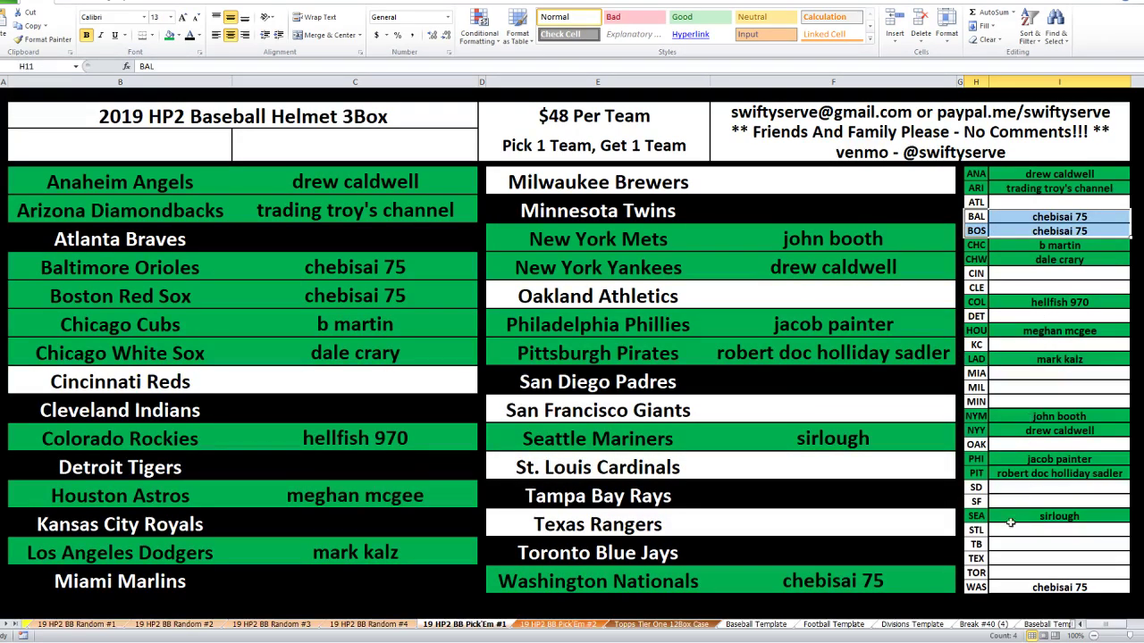
{"action": "left_click_drag", "start_coordinate": [981, 587], "coordinate": [995, 587]}
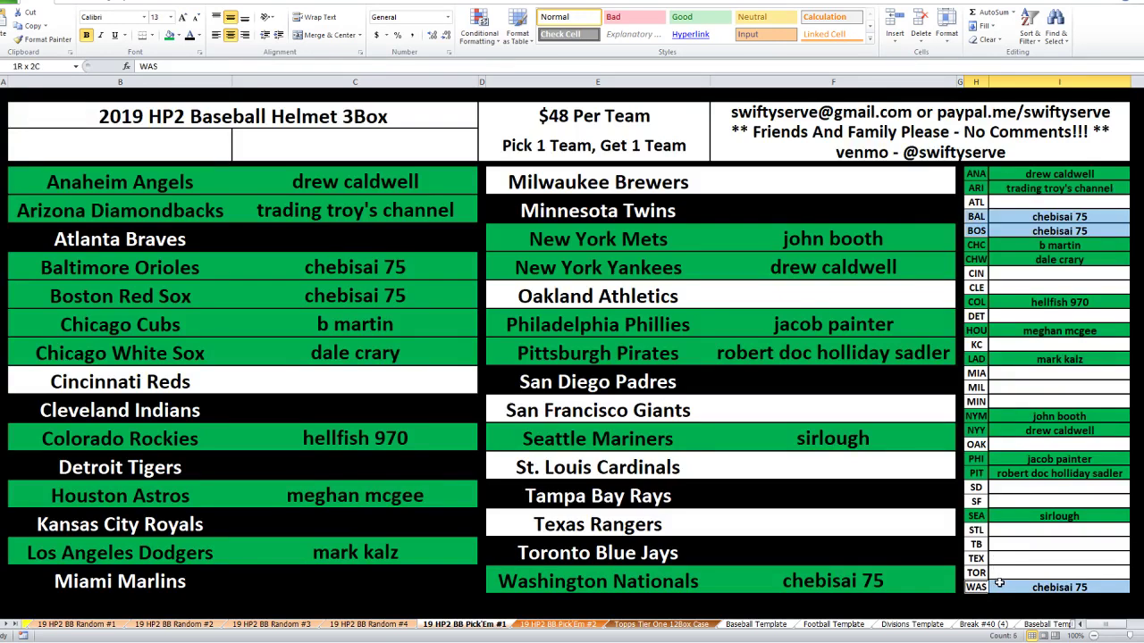
{"action": "left_click", "coordinate": [169, 34]}
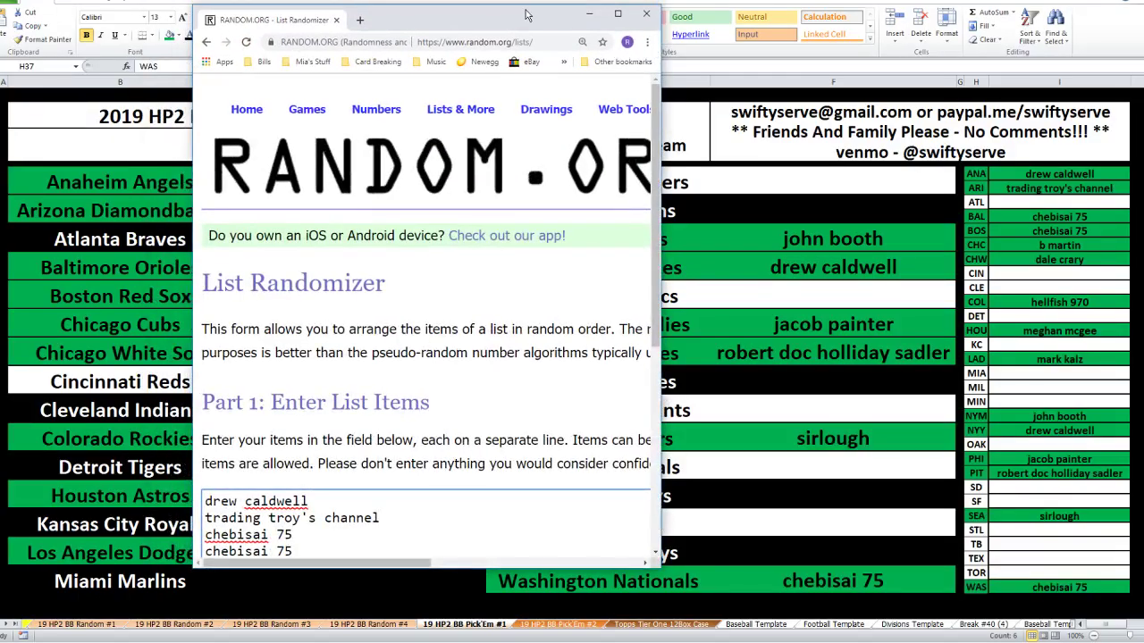
Reposition the RANDOM.ORG browser window, then maximize it.
{"action": "left_click_drag", "start_coordinate": [528, 16], "coordinate": [818, 5]}
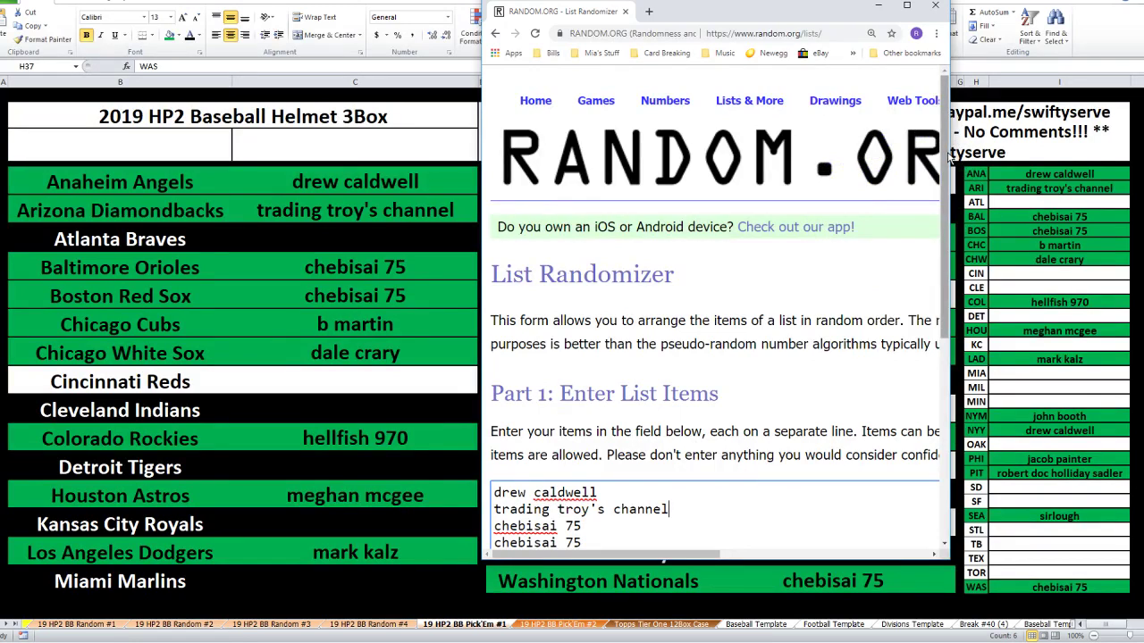
{"action": "scroll", "coordinate": [875, 308], "scroll_direction": "down", "scroll_amount": 4}
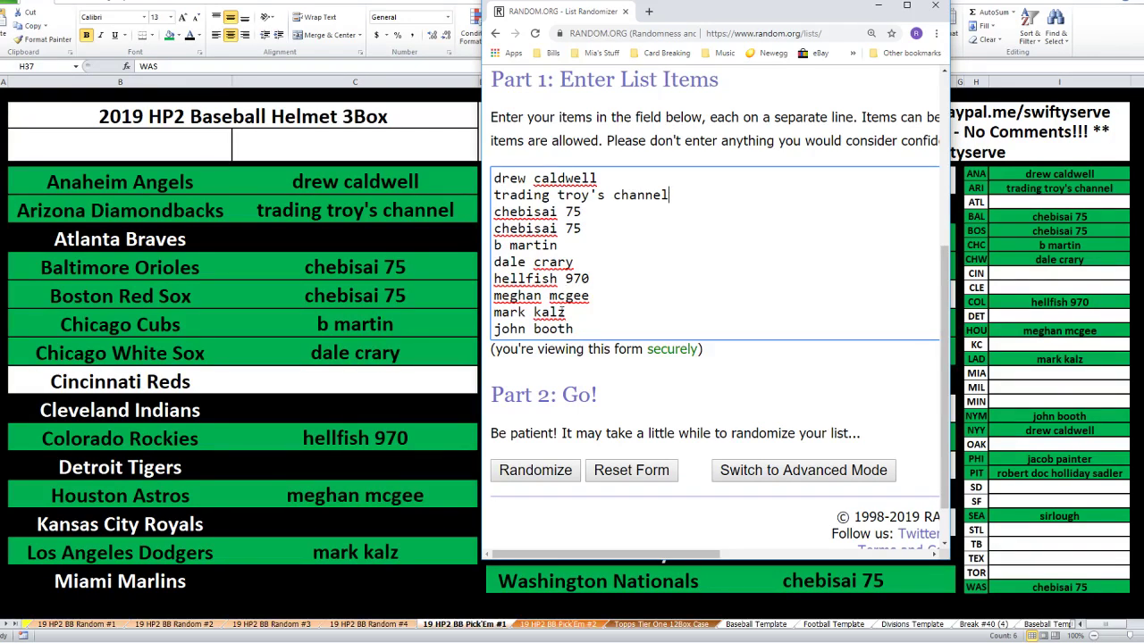
{"action": "scroll", "coordinate": [729, 249], "scroll_direction": "down", "scroll_amount": 1}
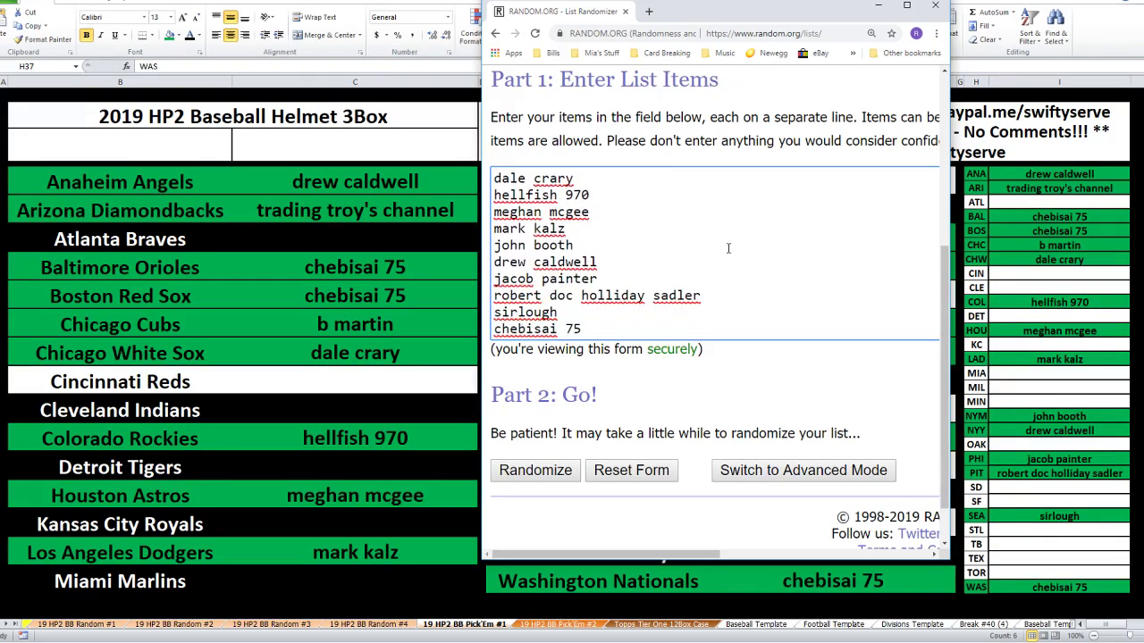
{"action": "left_click_drag", "start_coordinate": [783, 2], "coordinate": [534, 57]}
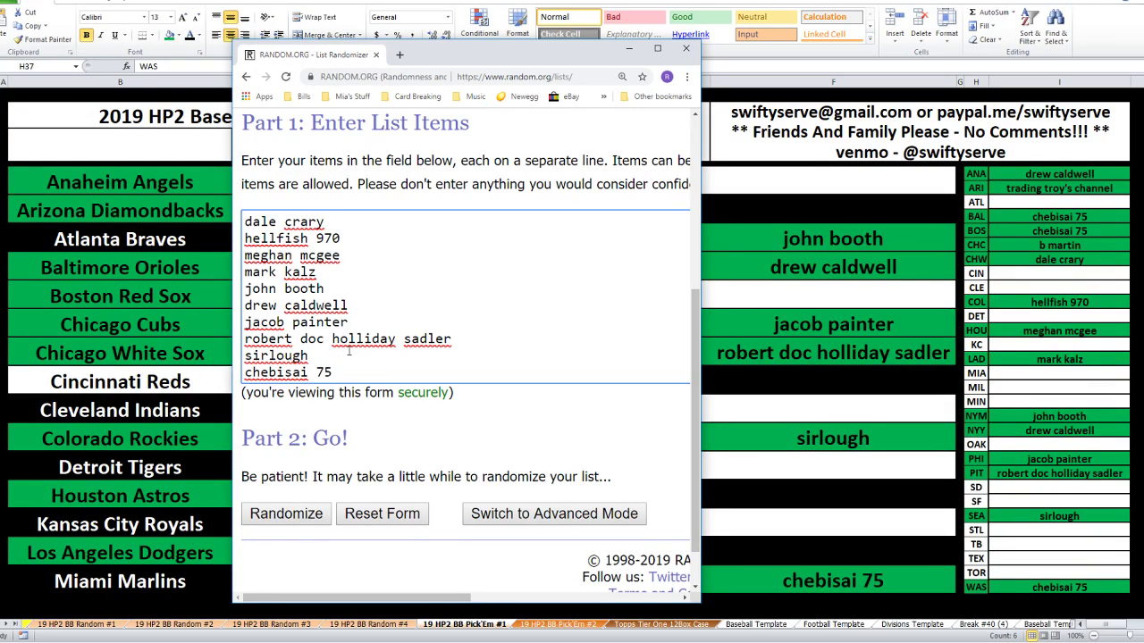
{"action": "left_click", "coordinate": [660, 49]}
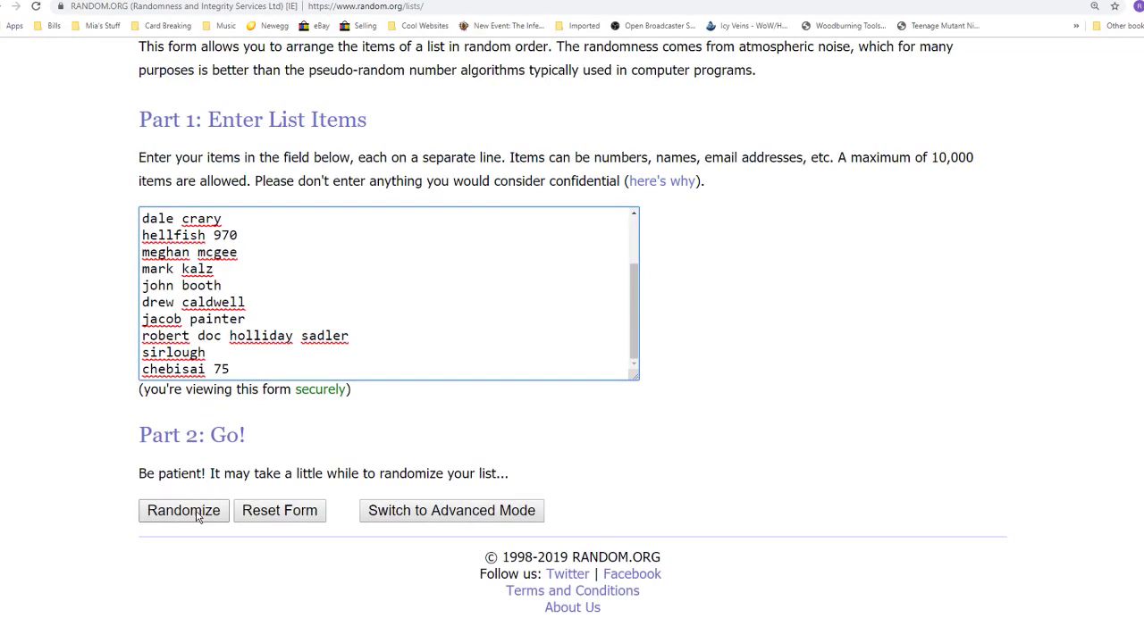
Randomize the 15 buyer names five times, then restore the browser window size.
{"action": "left_click", "coordinate": [198, 518]}
{"action": "left_click", "coordinate": [188, 516]}
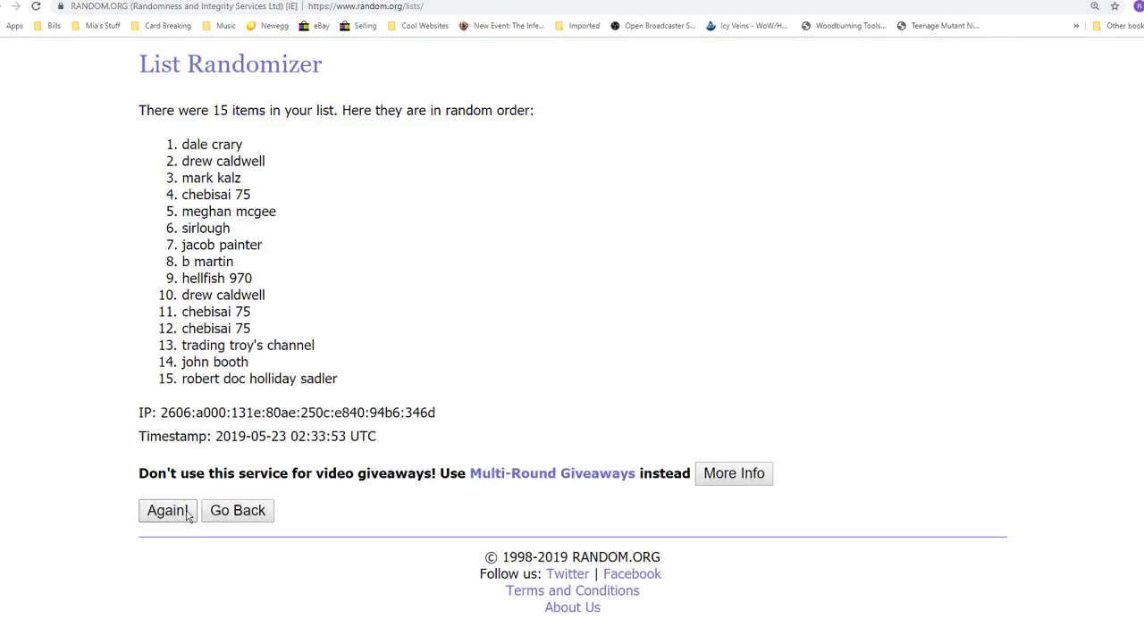
{"action": "left_click", "coordinate": [186, 519]}
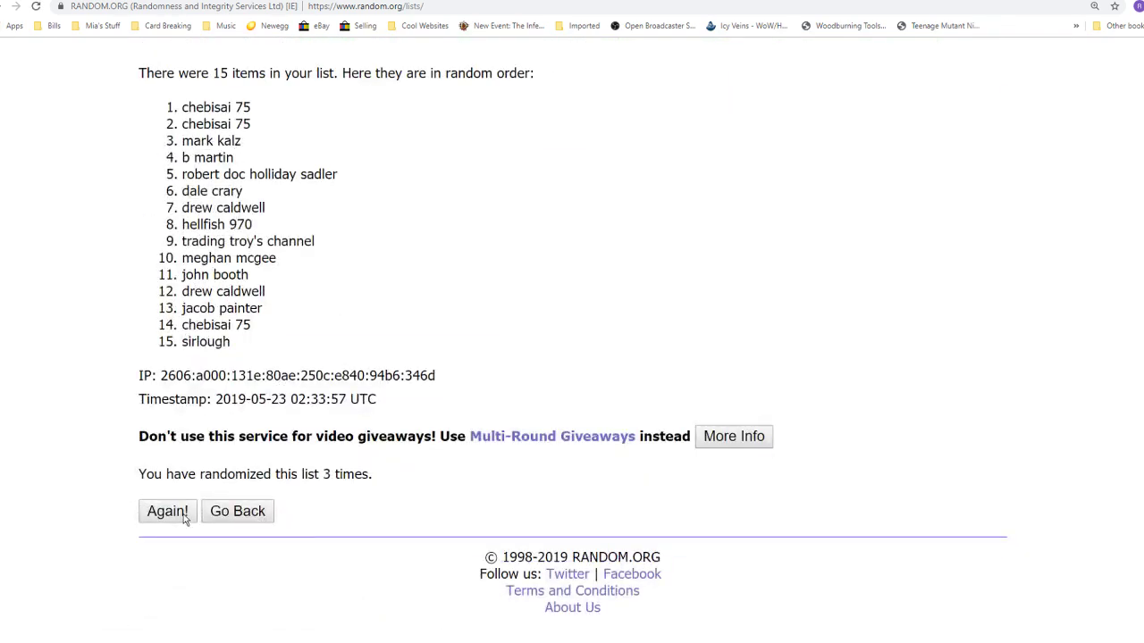
{"action": "left_click", "coordinate": [186, 519]}
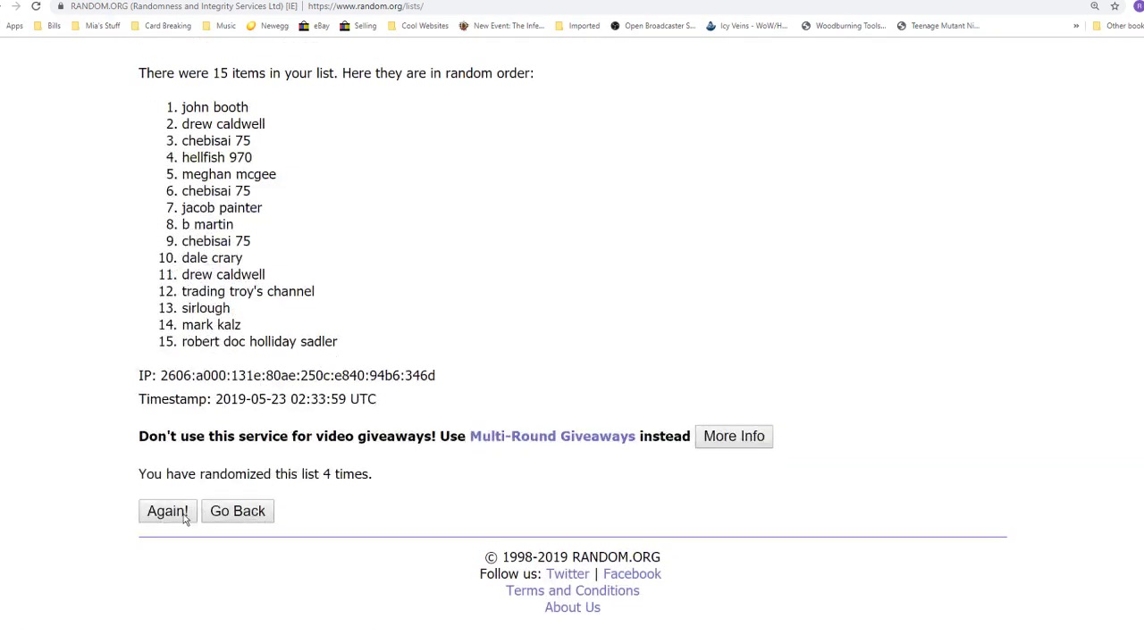
{"action": "left_click", "coordinate": [186, 518]}
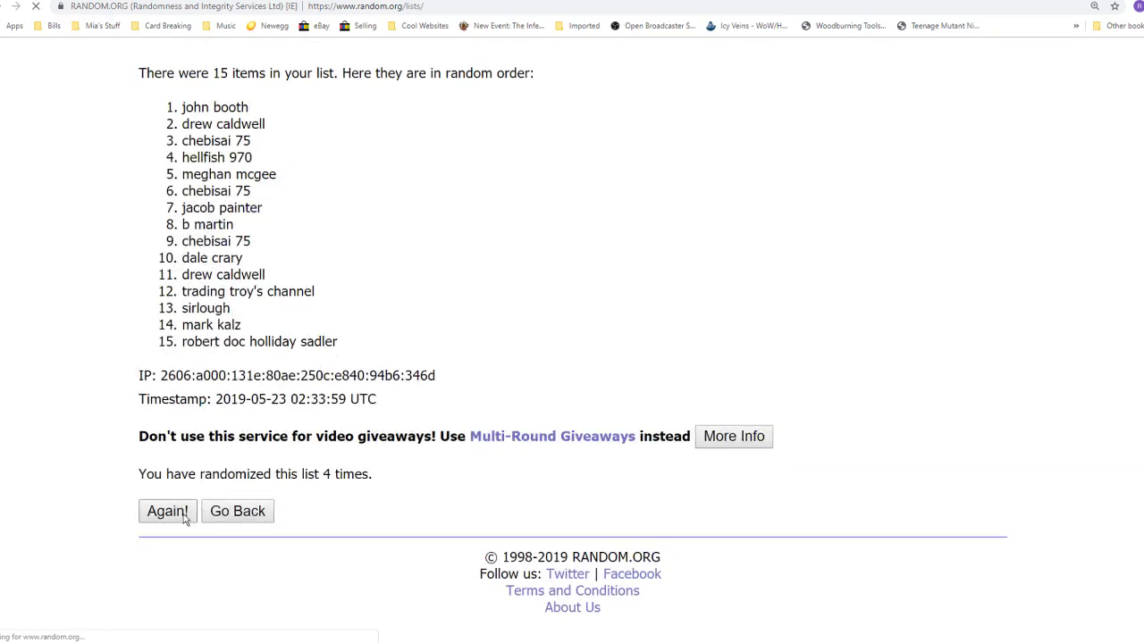
{"action": "left_click_drag", "start_coordinate": [246, 473], "coordinate": [414, 478]}
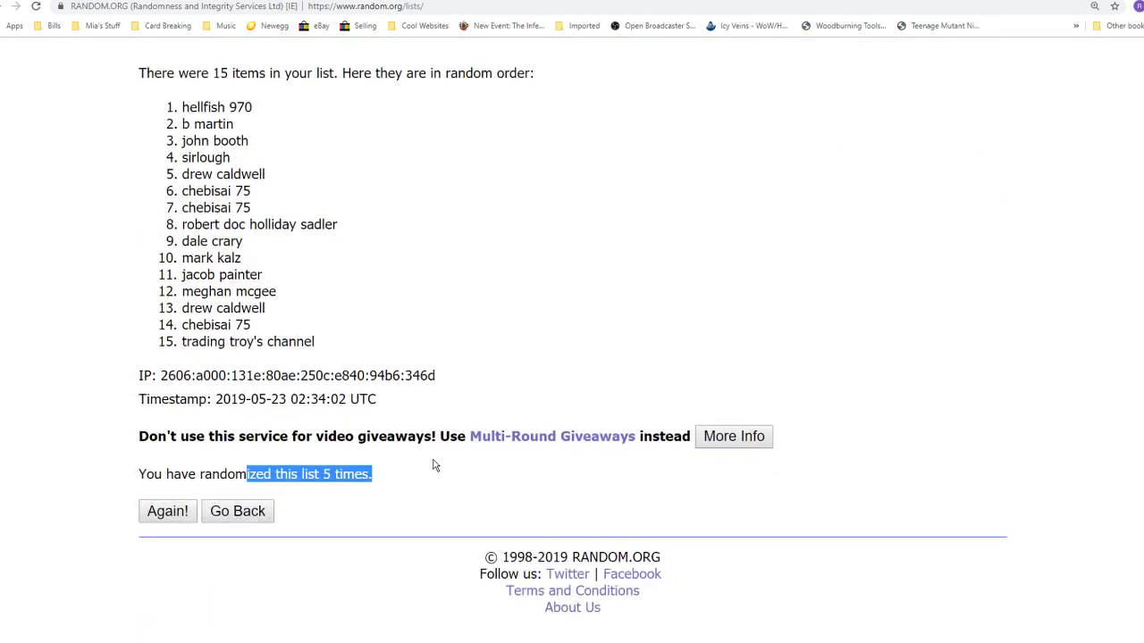
{"action": "scroll", "coordinate": [435, 469], "scroll_direction": "up", "scroll_amount": 2}
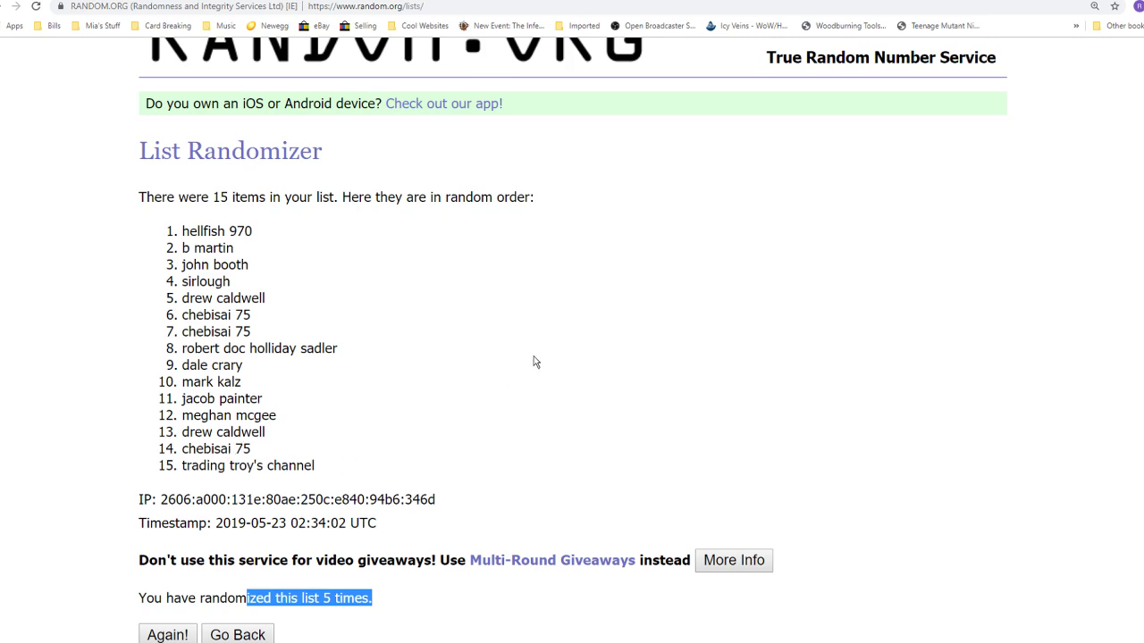
{"action": "key", "text": "super+Down"}
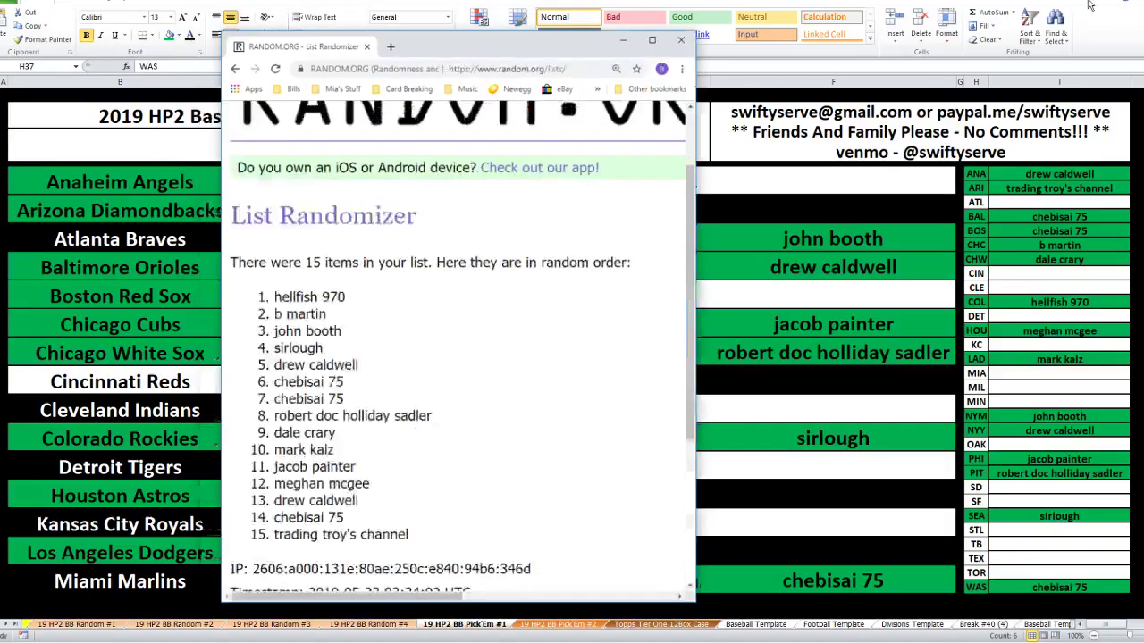
Enter buyer names in column I for ATL, CIN, CLE and DET.
{"action": "key", "text": "super+shift+Left"}
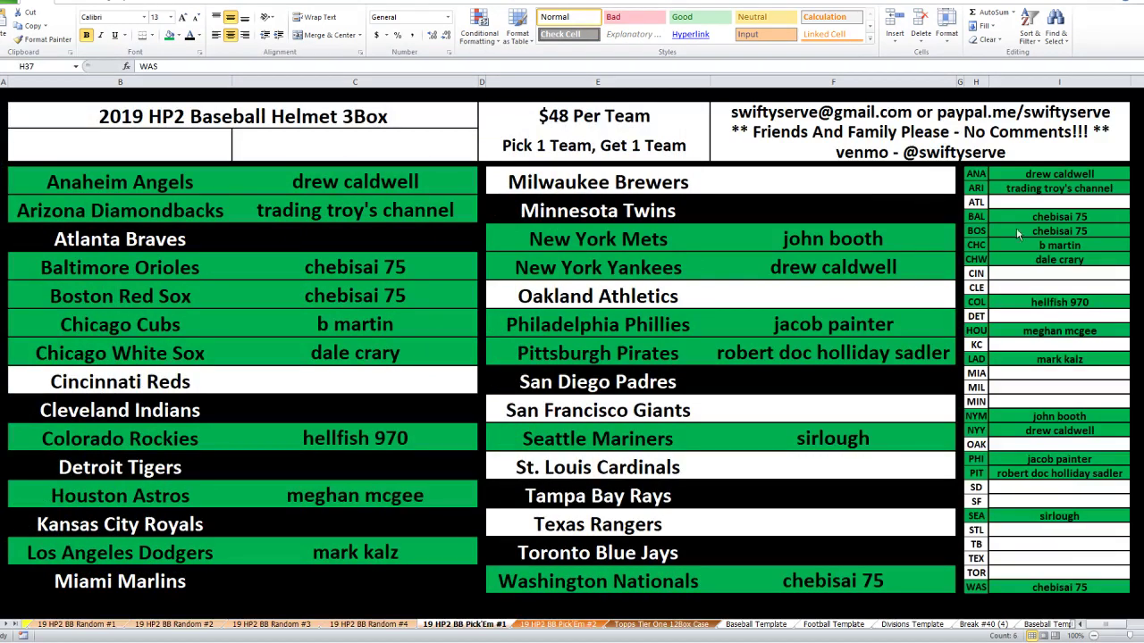
{"action": "left_click", "coordinate": [1049, 202]}
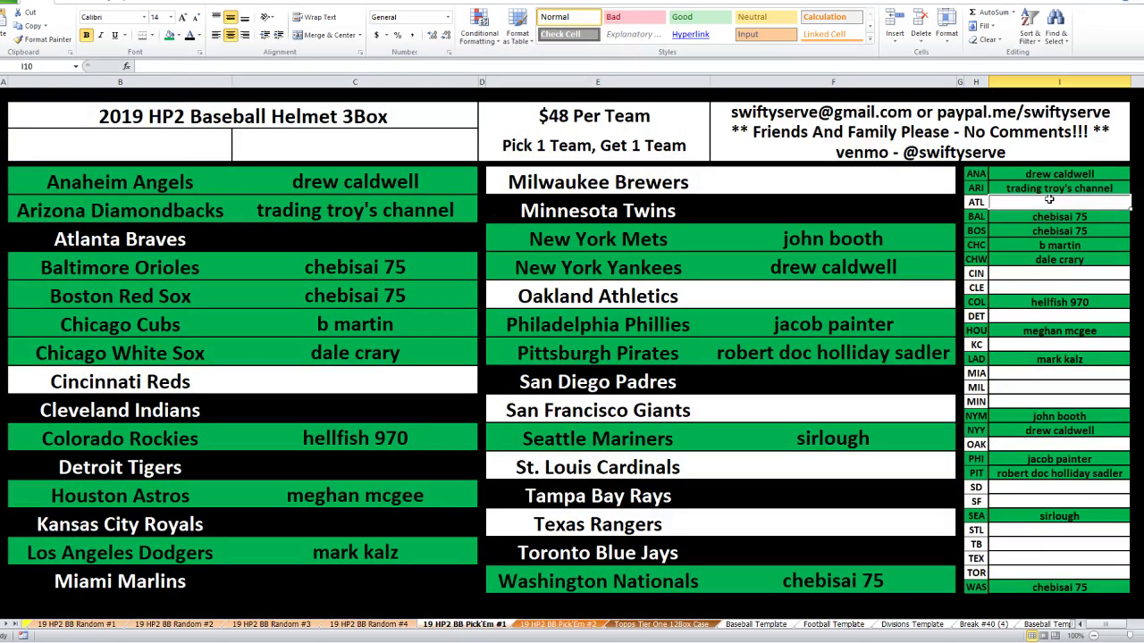
{"action": "type", "text": "hellfish 970"}
{"action": "key", "text": "Return"}
{"action": "key", "text": "Down"}
{"action": "key", "text": "Down"}
{"action": "key", "text": "Down"}
{"action": "key", "text": "Down"}
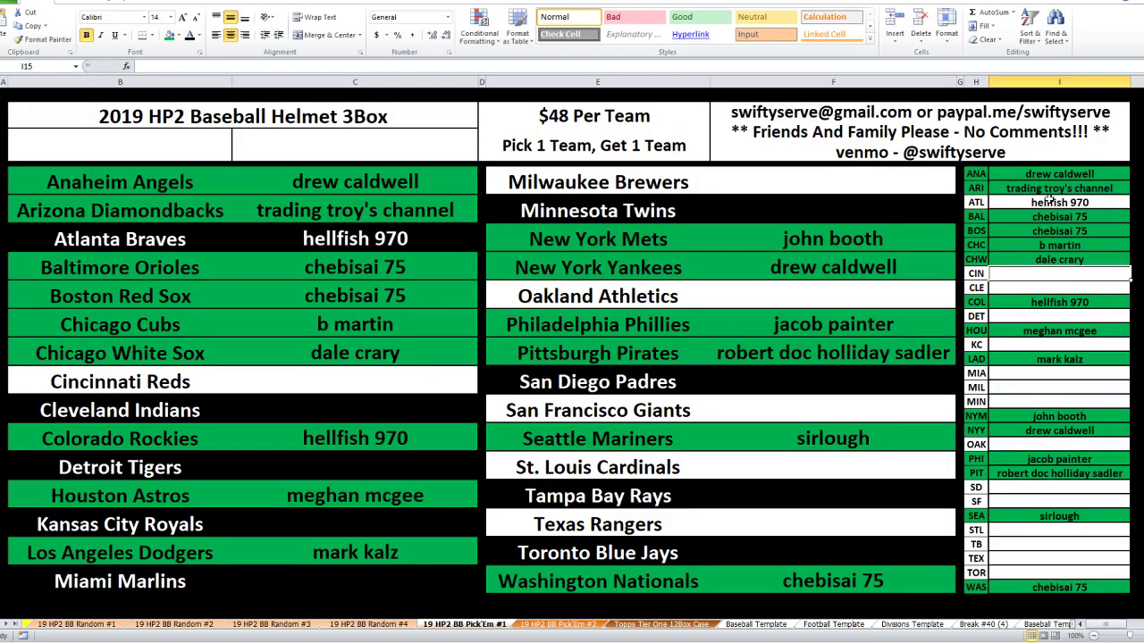
{"action": "type", "text": "b martin"}
{"action": "key", "text": "Return"}
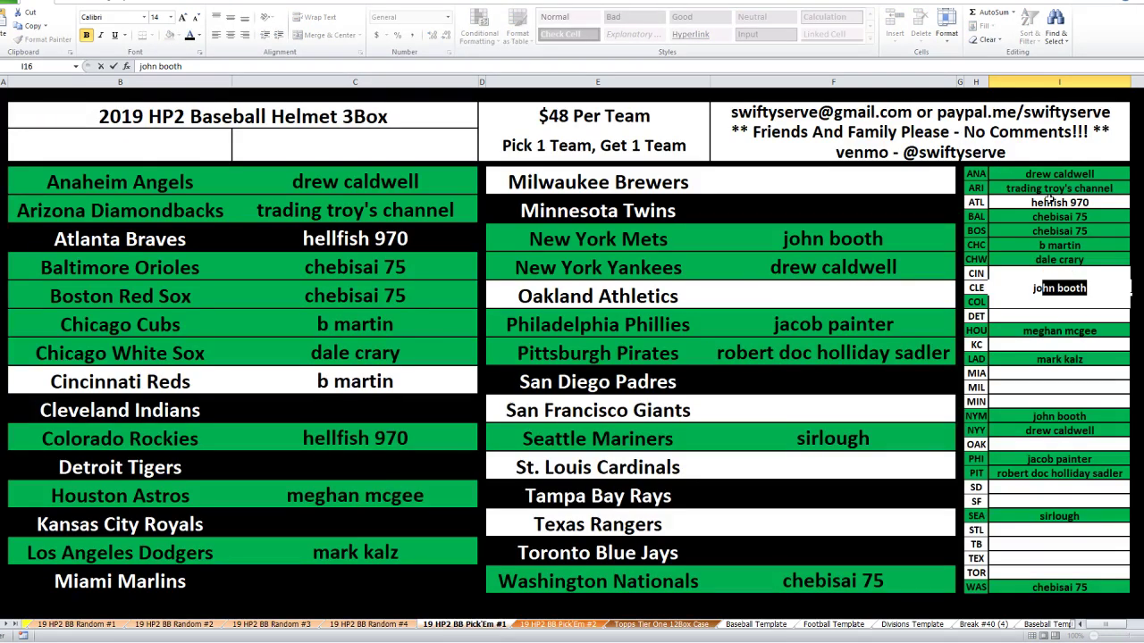
{"action": "key", "text": "Return"}
{"action": "key", "text": "Down"}
{"action": "key", "text": "Down"}
{"action": "key", "text": "Up"}
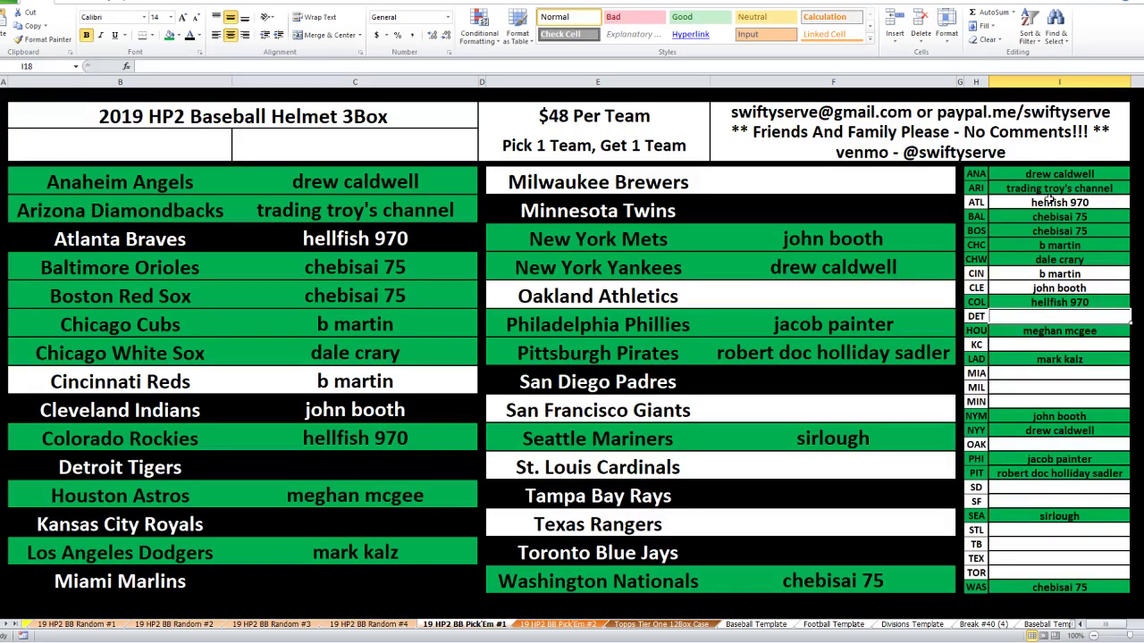
{"action": "type", "text": "sirlough"}
{"action": "key", "text": "Return"}
Fill in buyers for Kansas City, Miami, Milwaukee and Minnesota using AutoComplete.
{"action": "key", "text": "Down"}
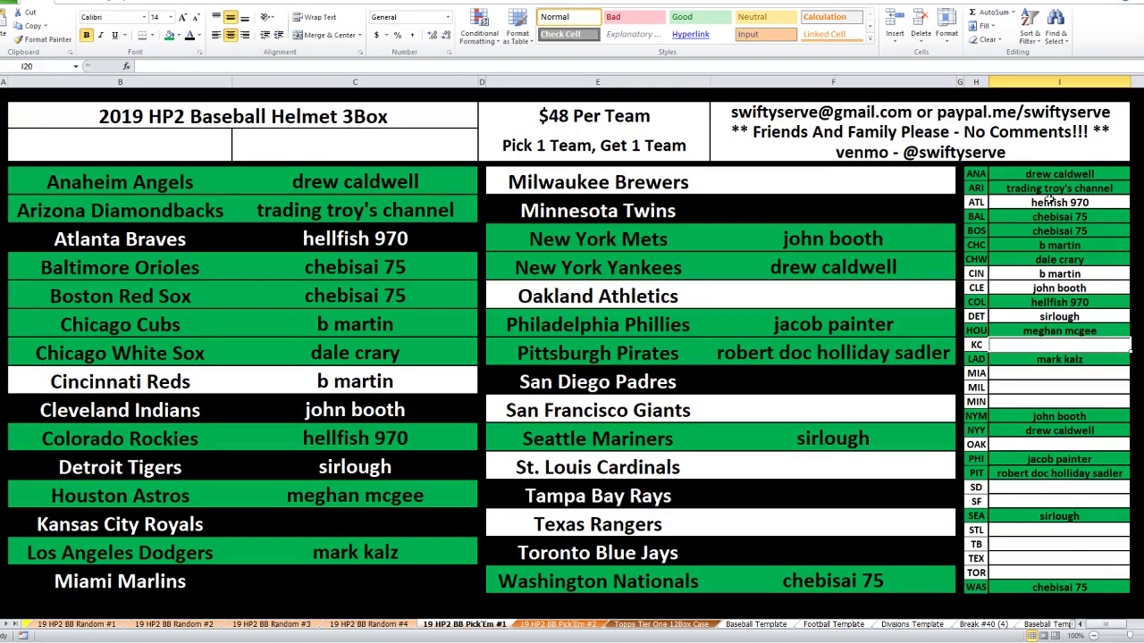
{"action": "key", "text": "Return"}
{"action": "key", "text": "Down"}
{"action": "type", "text": "c"}
{"action": "key", "text": "Return"}
{"action": "type", "text": "c"}
{"action": "key", "text": "Return"}
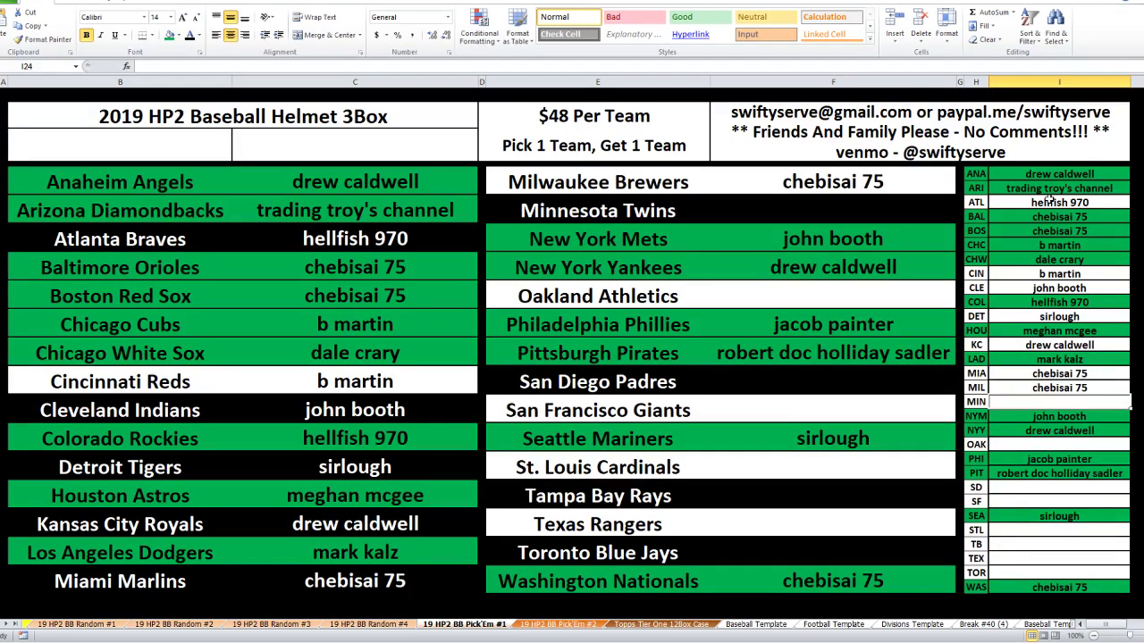
{"action": "type", "text": "r"}
{"action": "key", "text": "Return"}
{"action": "key", "text": "Down"}
{"action": "key", "text": "Down"}
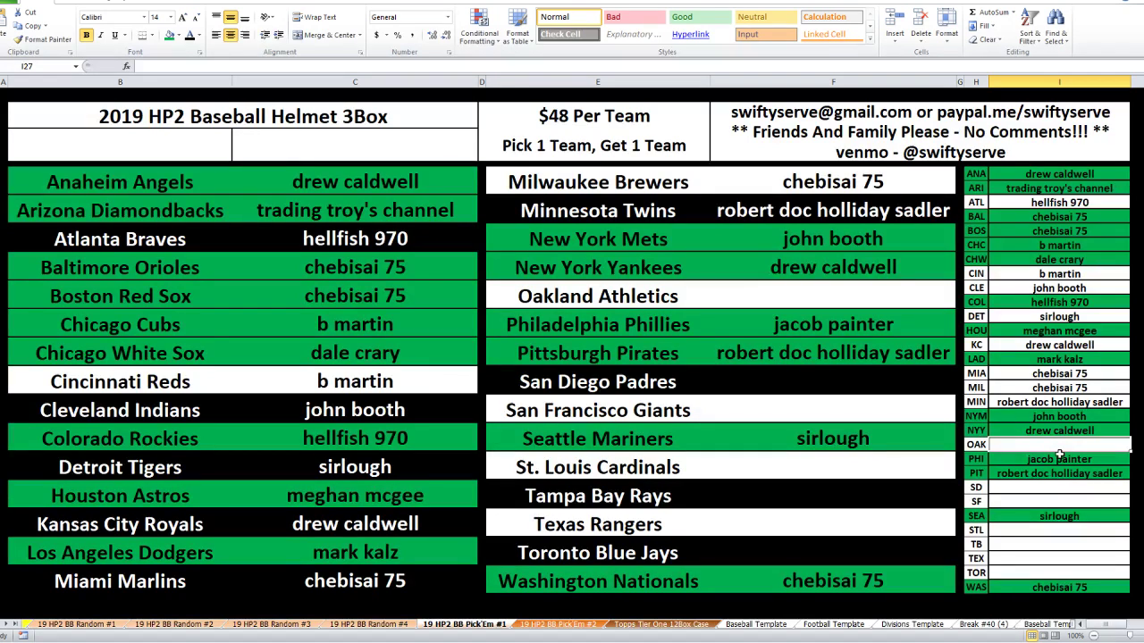
AutoComplete buyers for Oakland, San Diego, San Francisco, St. Louis, Tampa Bay, Texas and Toronto.
{"action": "type", "text": "dale"}
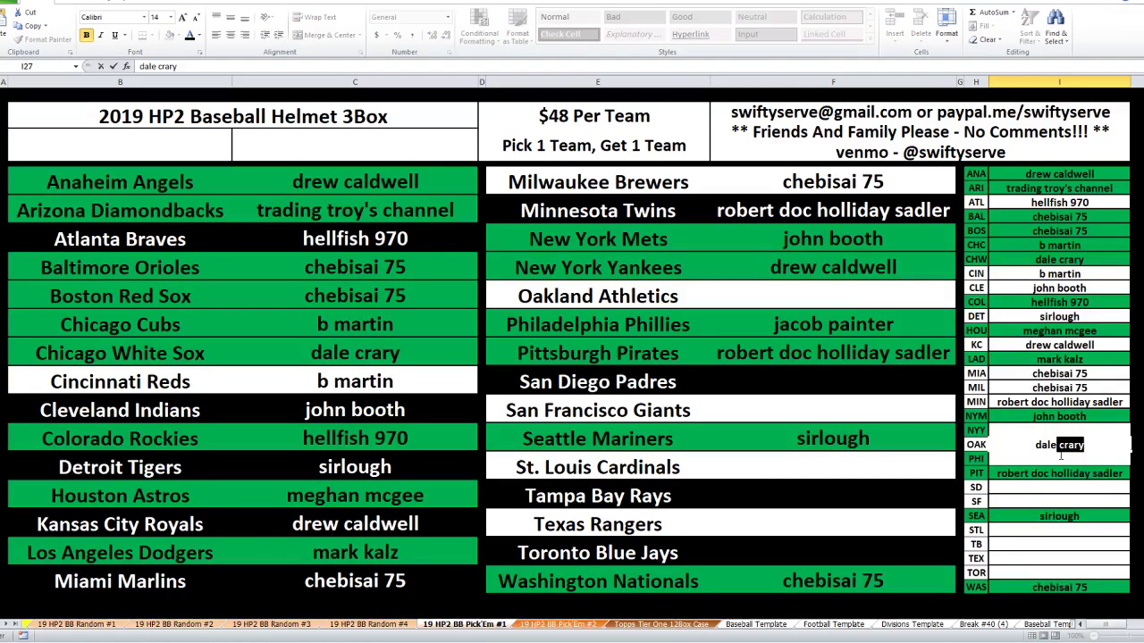
{"action": "key", "text": "Return"}
{"action": "key", "text": "Return"}
{"action": "key", "text": "Return"}
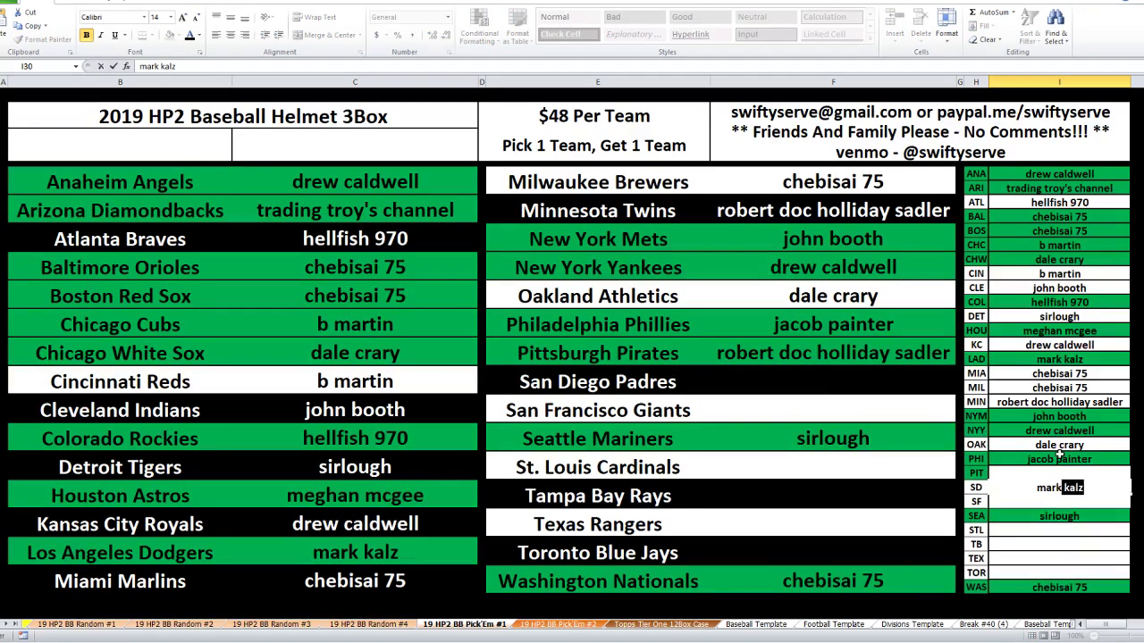
{"action": "key", "text": "Return"}
{"action": "type", "text": "ja"}
{"action": "key", "text": "Return"}
{"action": "key", "text": "Return"}
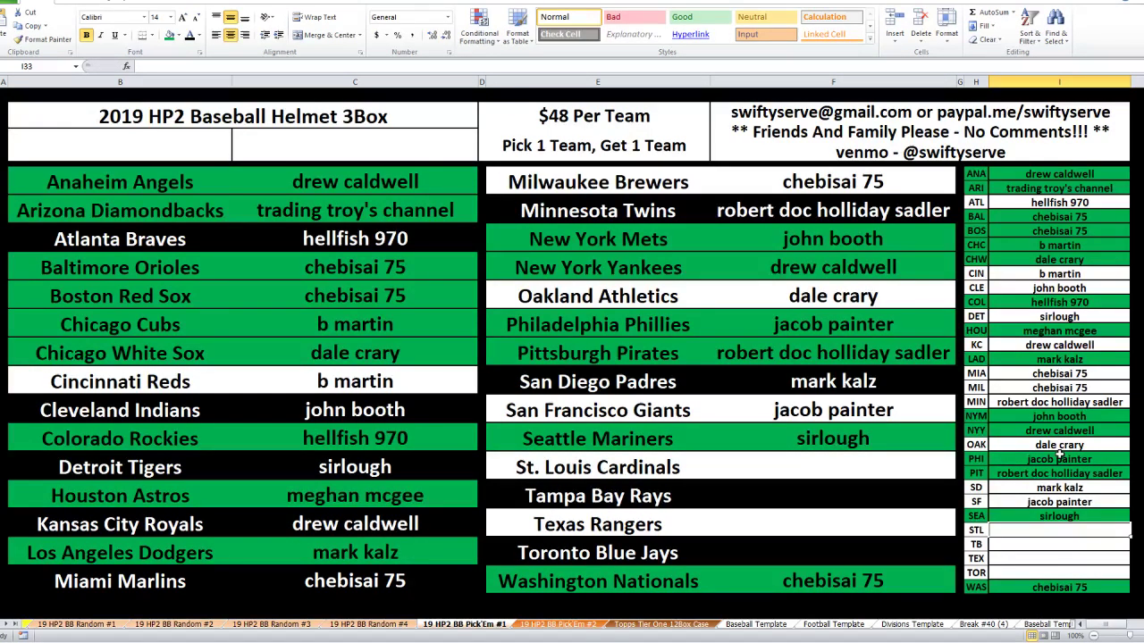
{"action": "type", "text": "me"}
{"action": "key", "text": "Return"}
{"action": "type", "text": "dr"}
{"action": "key", "text": "Return"}
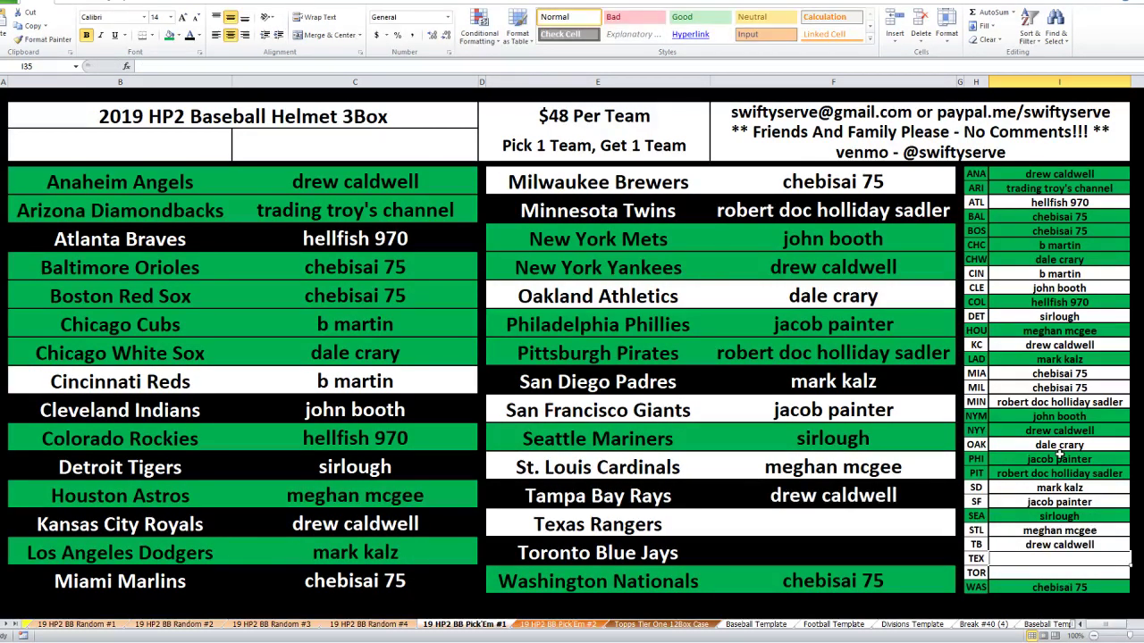
{"action": "type", "text": "ch"}
{"action": "key", "text": "Return"}
{"action": "type", "text": "tr"}
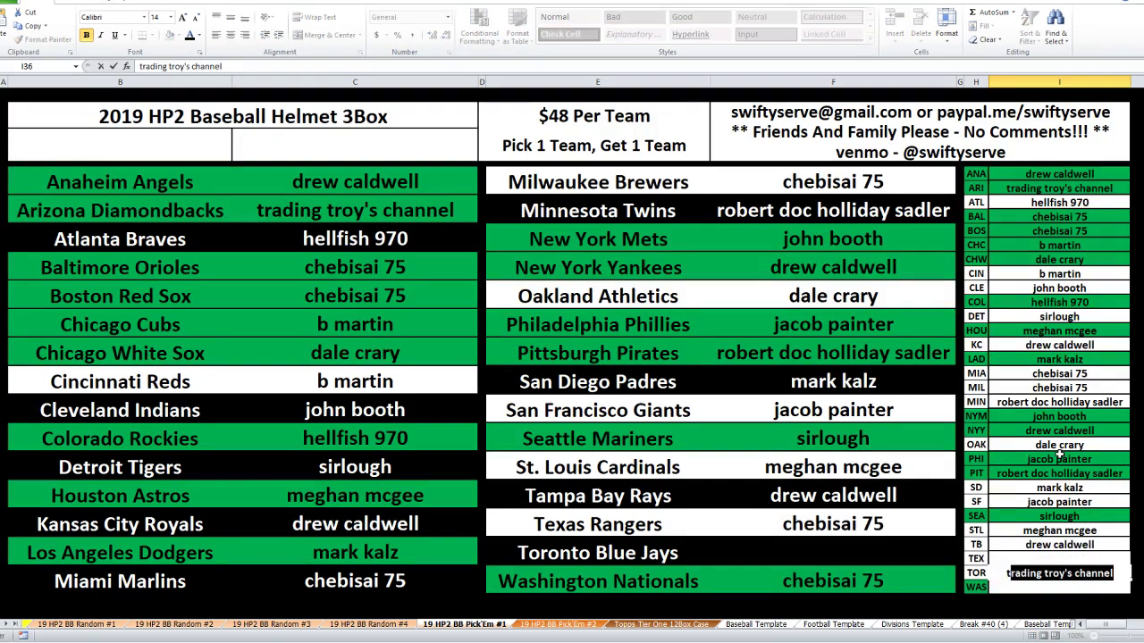
{"action": "key", "text": "Return"}
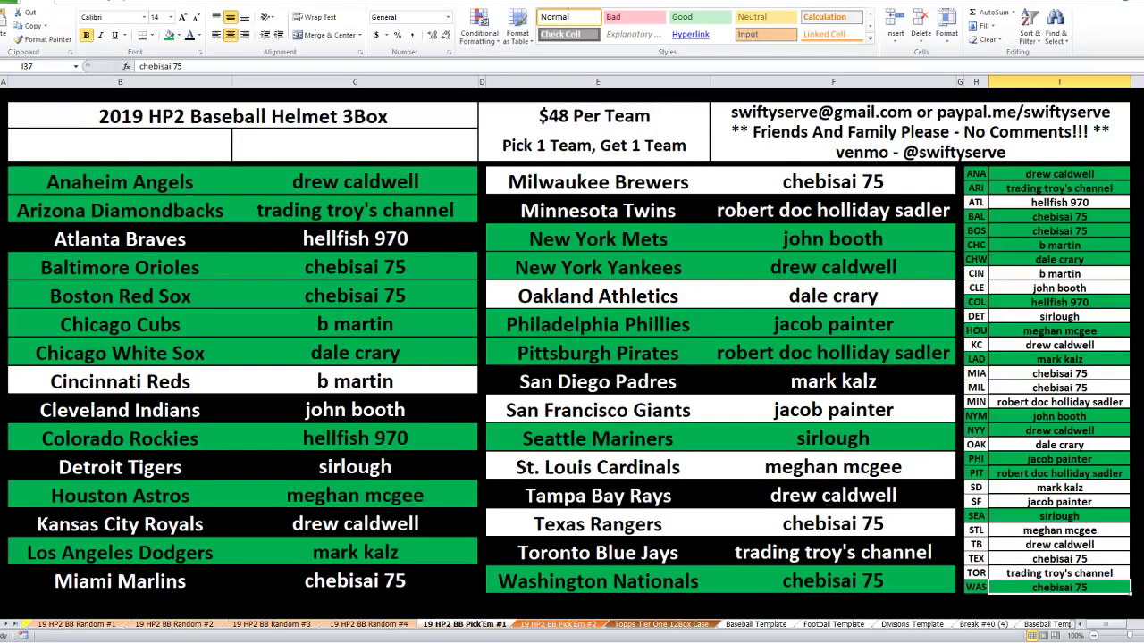
{"action": "key", "text": "alt+Tab"}
{"action": "left_click_drag", "start_coordinate": [353, 70], "coordinate": [729, 61]}
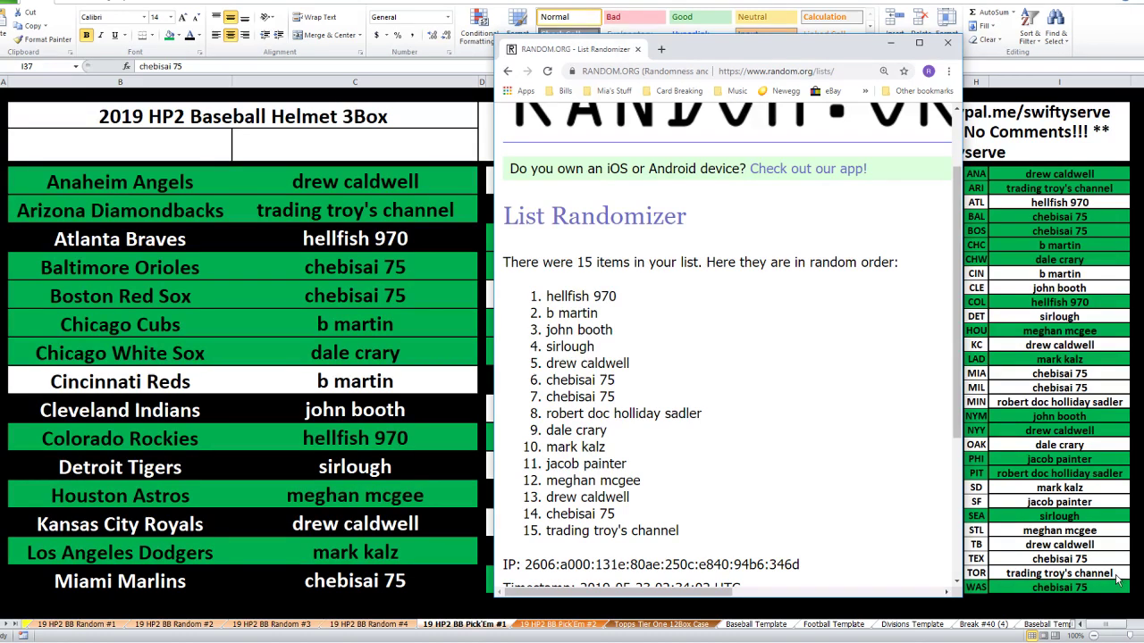
Minimize the RANDOM.ORG browser window to reveal the full pick'em board.
{"action": "left_click", "coordinate": [891, 42]}
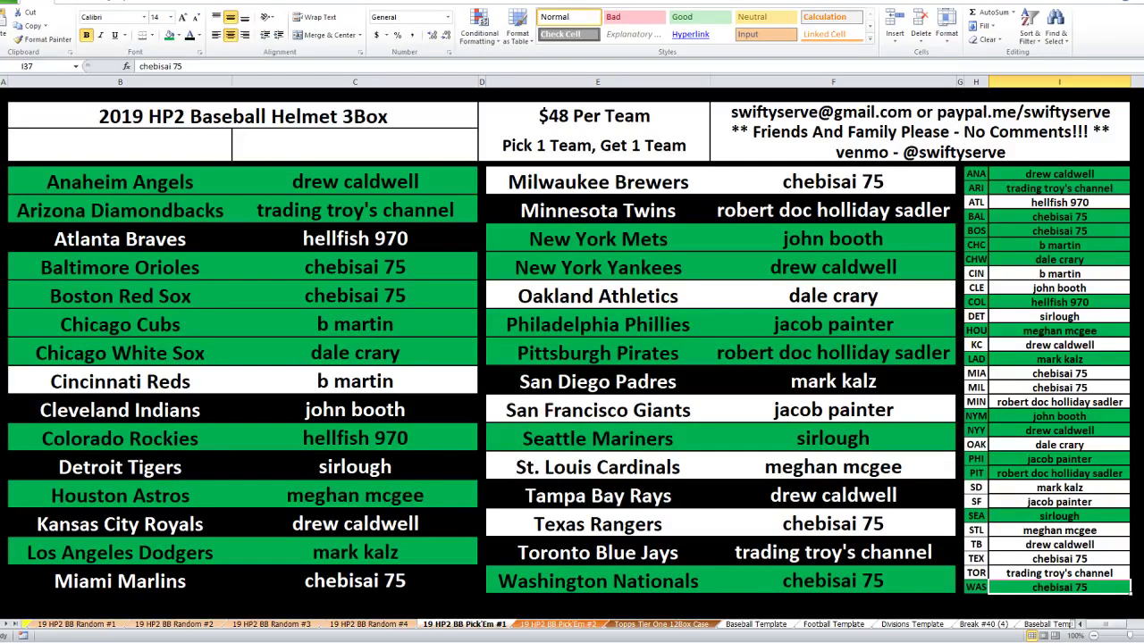
Shade the Atlanta Braves and Minnesota Twins rows green with black text.
{"action": "left_click_drag", "start_coordinate": [179, 238], "coordinate": [330, 237]}
{"action": "left_click", "coordinate": [170, 36]}
{"action": "left_click", "coordinate": [189, 36]}
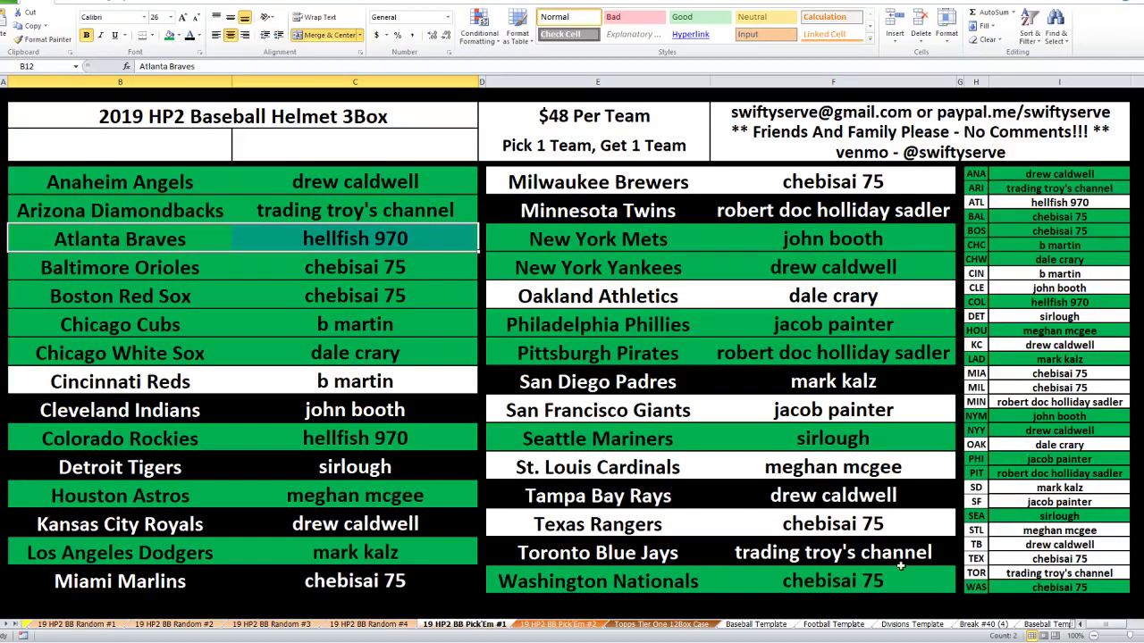
{"action": "left_click_drag", "start_coordinate": [590, 211], "coordinate": [804, 211]}
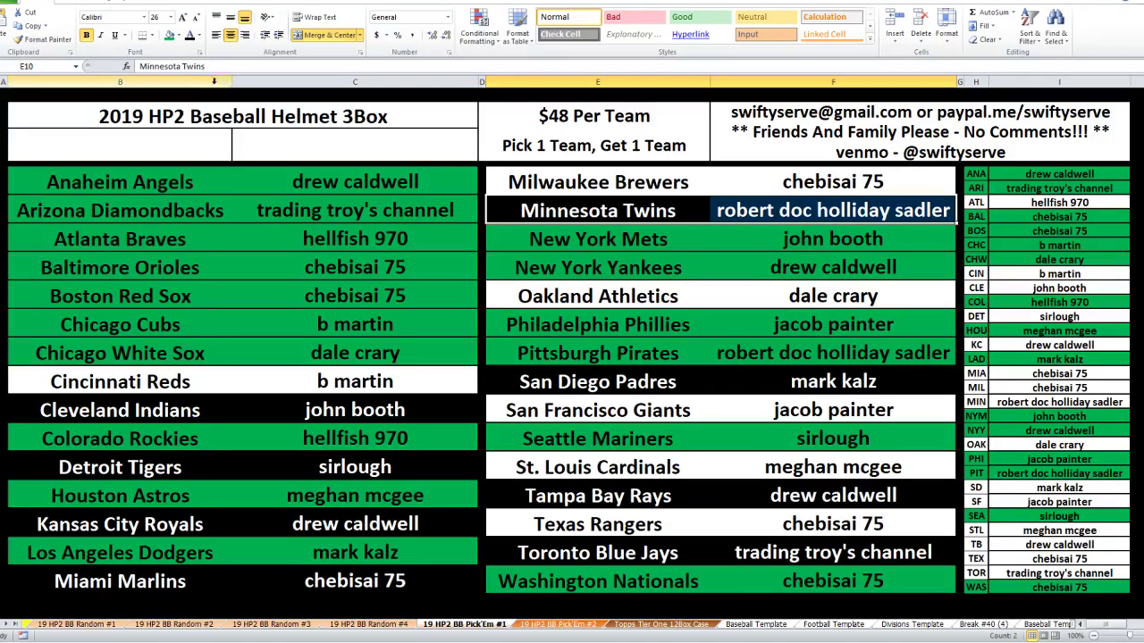
{"action": "left_click", "coordinate": [170, 36]}
{"action": "left_click", "coordinate": [198, 36]}
{"action": "left_click", "coordinate": [211, 50]}
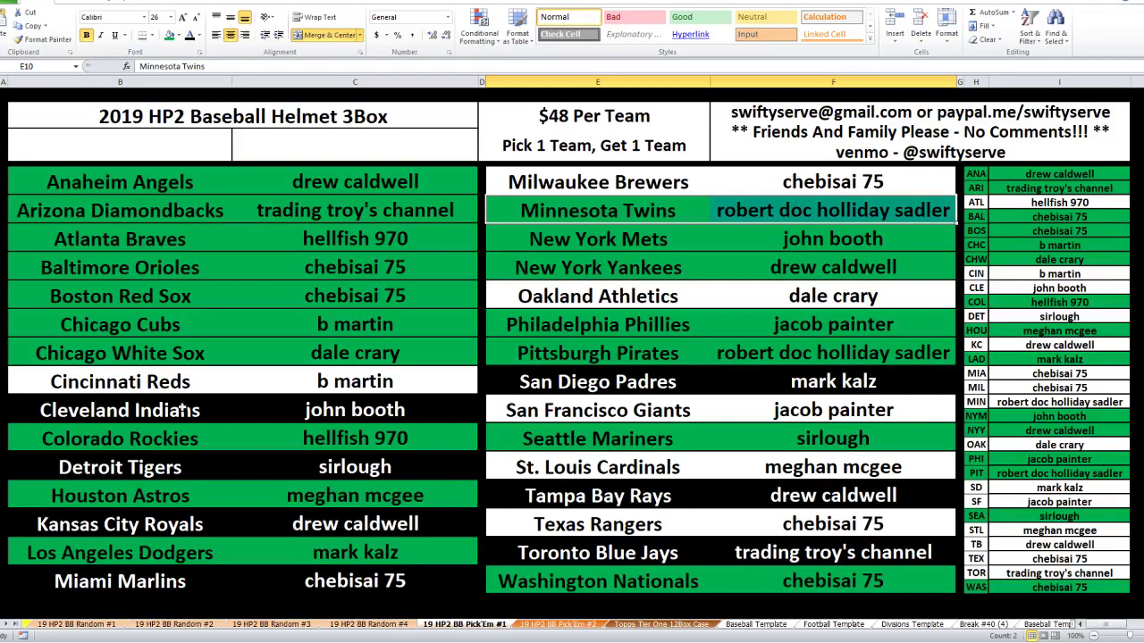
Shade the Cleveland, Cincinnati, Kansas City and Tampa Bay rows green.
{"action": "left_click_drag", "start_coordinate": [187, 407], "coordinate": [307, 404]}
{"action": "left_click", "coordinate": [169, 35]}
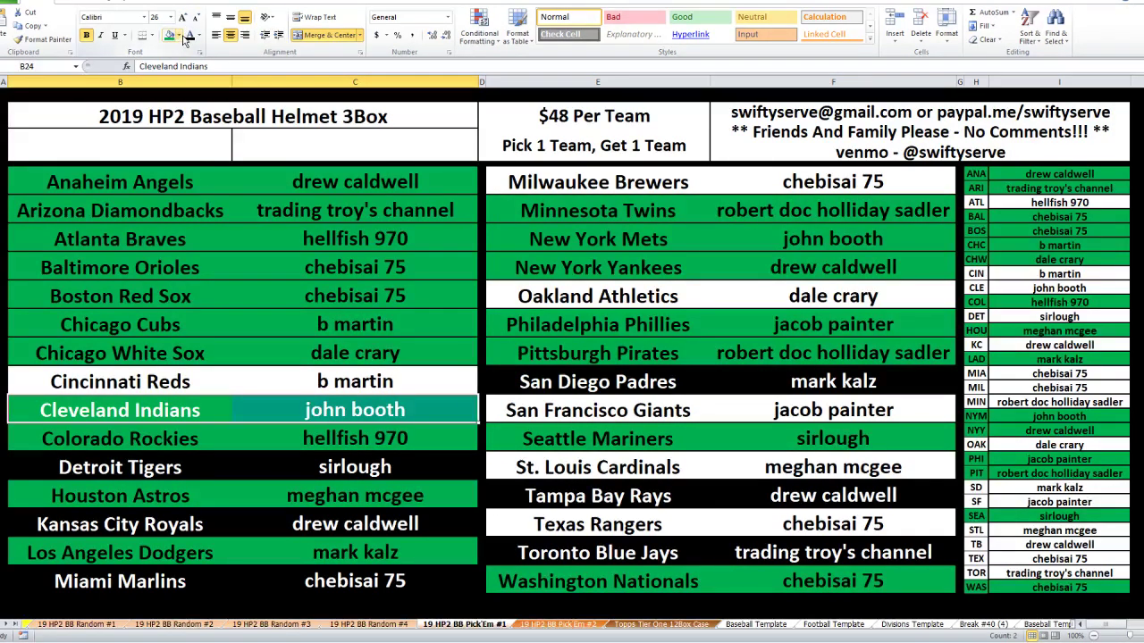
{"action": "left_click", "coordinate": [188, 35]}
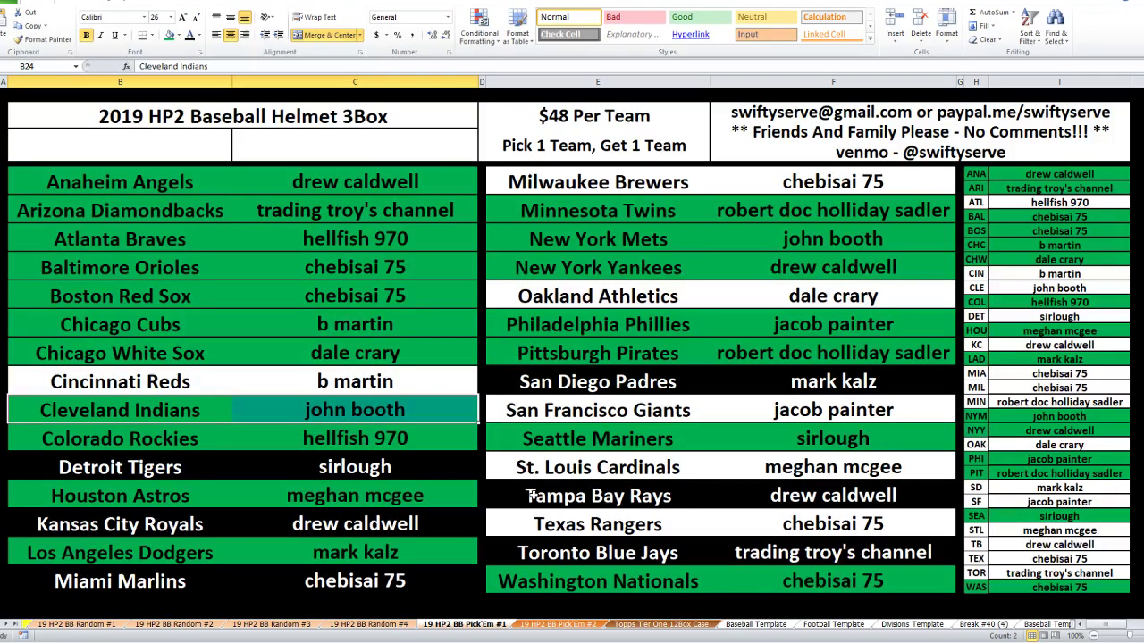
{"action": "left_click_drag", "start_coordinate": [223, 379], "coordinate": [265, 386]}
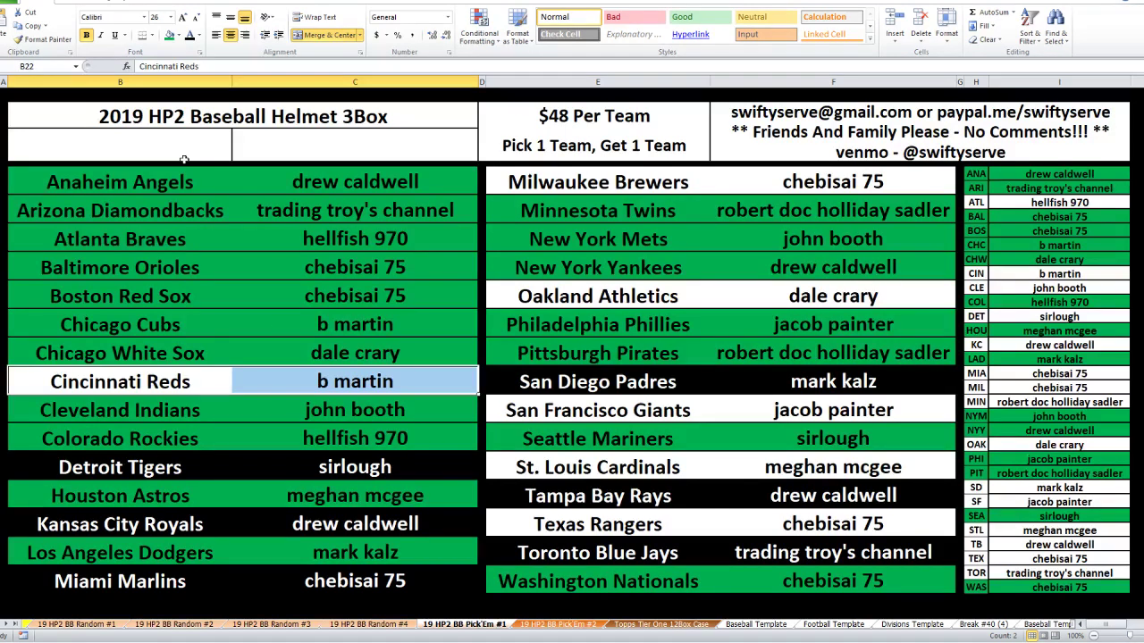
{"action": "left_click", "coordinate": [169, 35]}
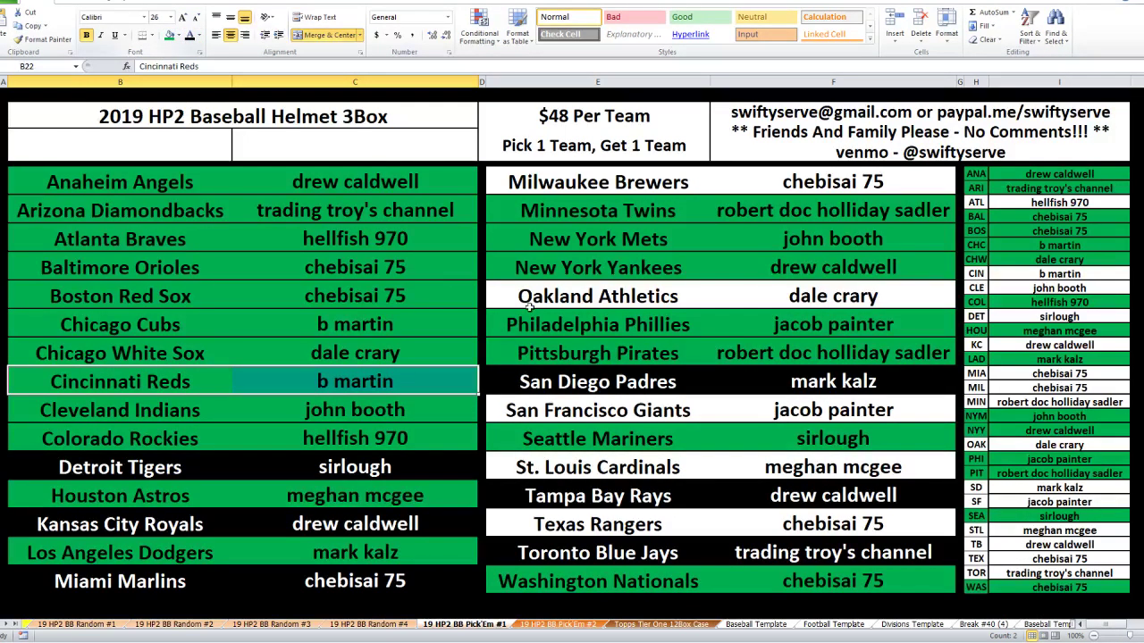
{"action": "left_click_drag", "start_coordinate": [207, 518], "coordinate": [272, 521]}
{"action": "left_click_drag", "start_coordinate": [661, 498], "coordinate": [740, 491]}
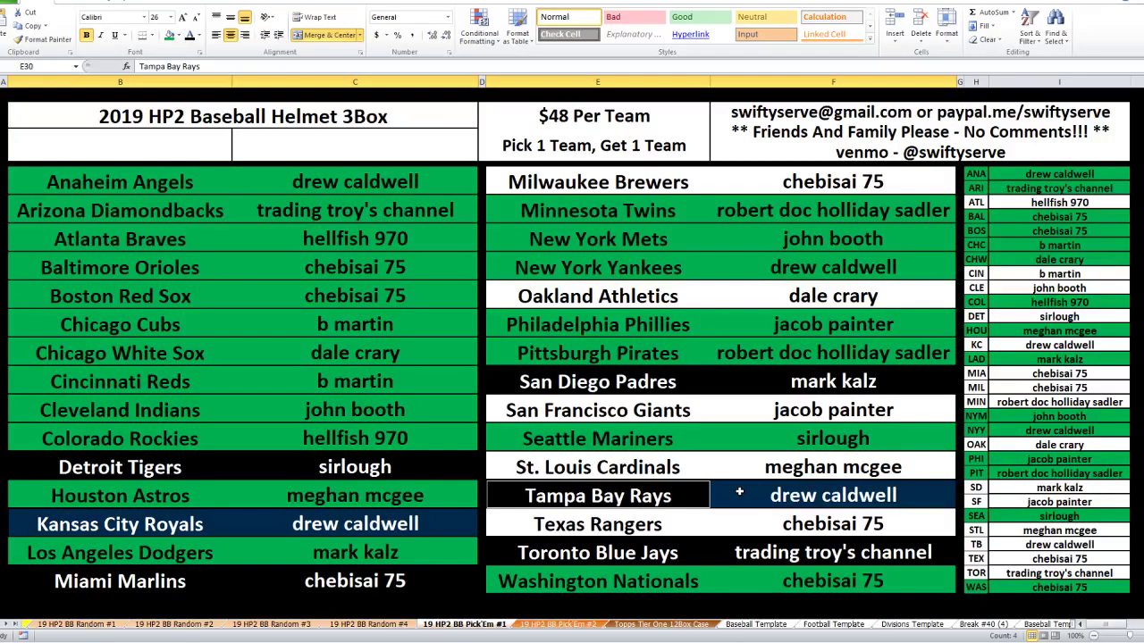
{"action": "left_click", "coordinate": [168, 36]}
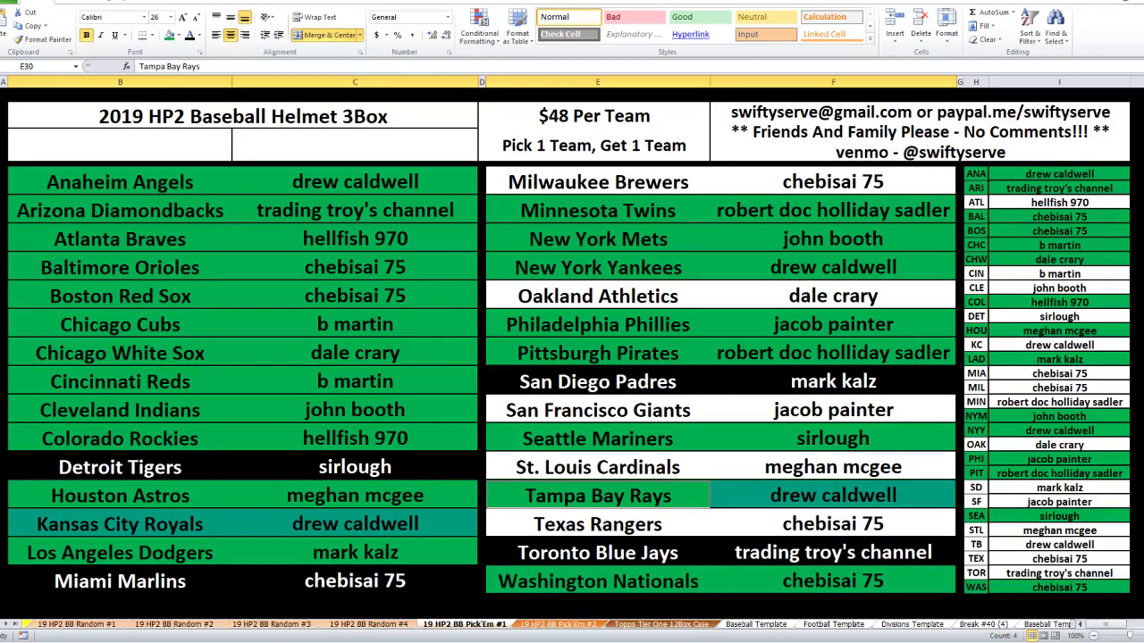
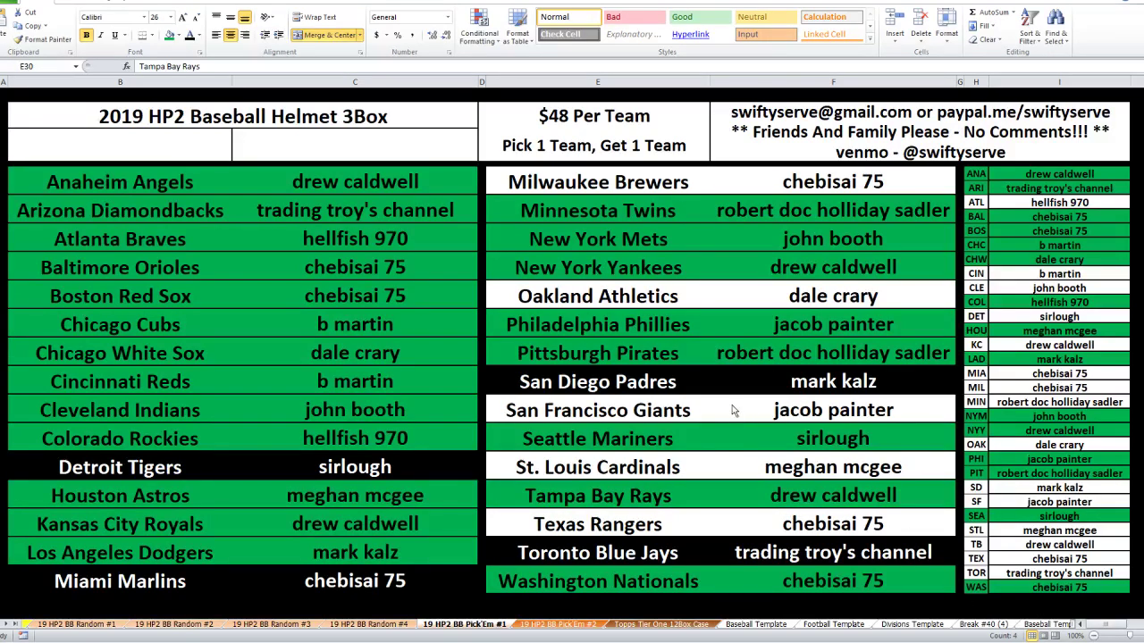
Fill the Detroit Tigers and San Francisco Giants rows green.
{"action": "left_click_drag", "start_coordinate": [175, 463], "coordinate": [287, 464]}
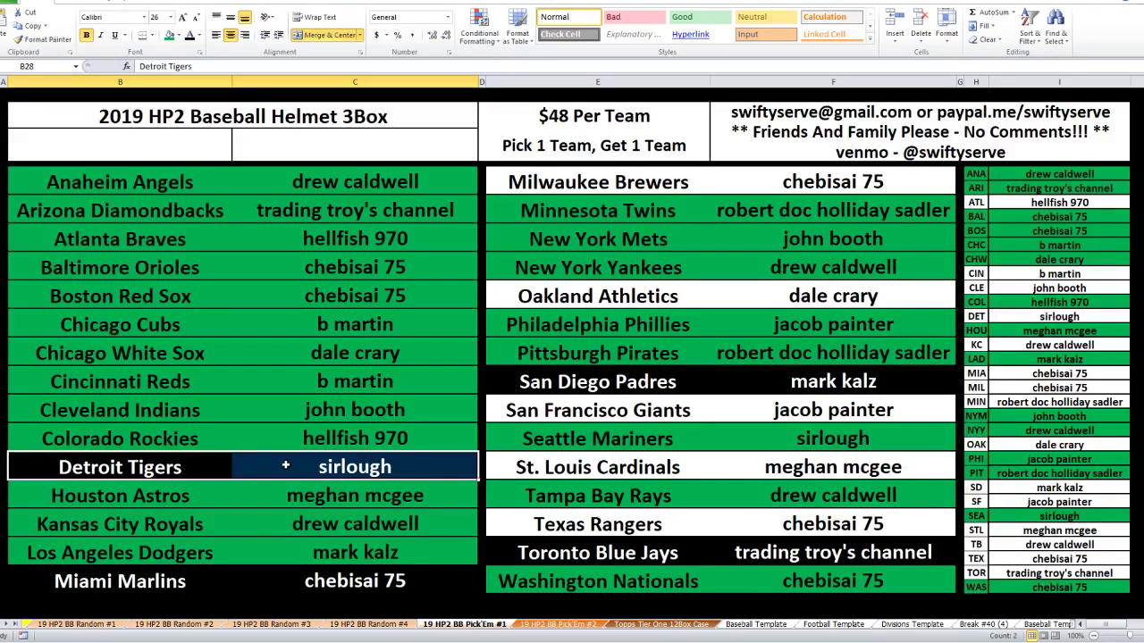
{"action": "left_click_drag", "start_coordinate": [631, 407], "coordinate": [762, 413]}
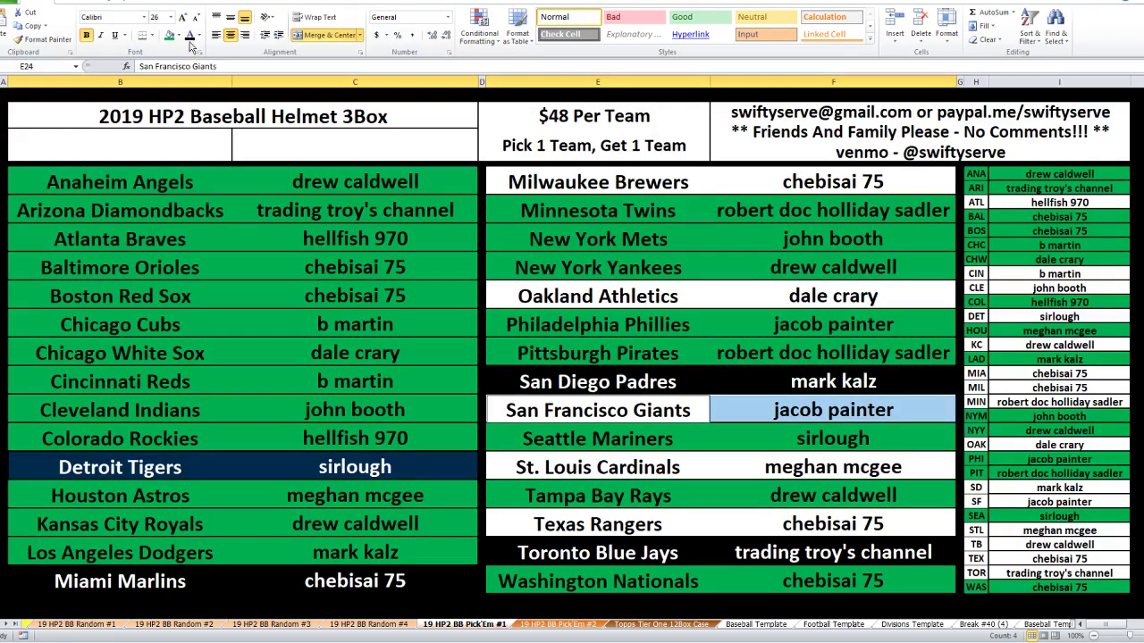
{"action": "left_click", "coordinate": [168, 36]}
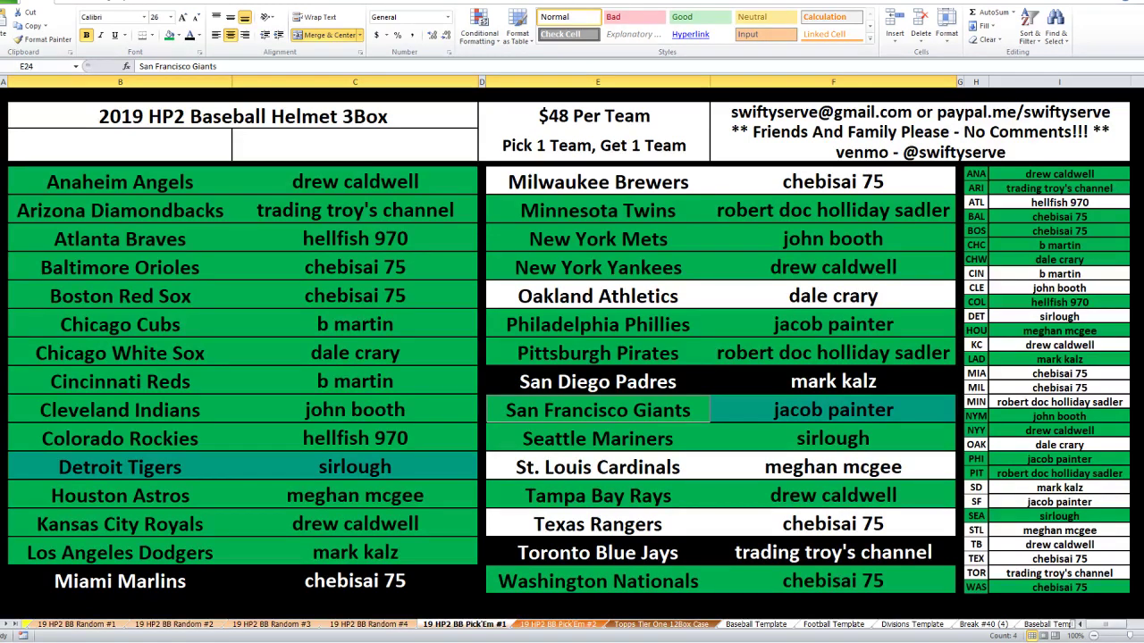
Fill the Oakland Athletics and Texas Rangers rows green.
{"action": "left_click", "coordinate": [753, 300]}
{"action": "left_click_drag", "start_coordinate": [706, 301], "coordinate": [764, 298]}
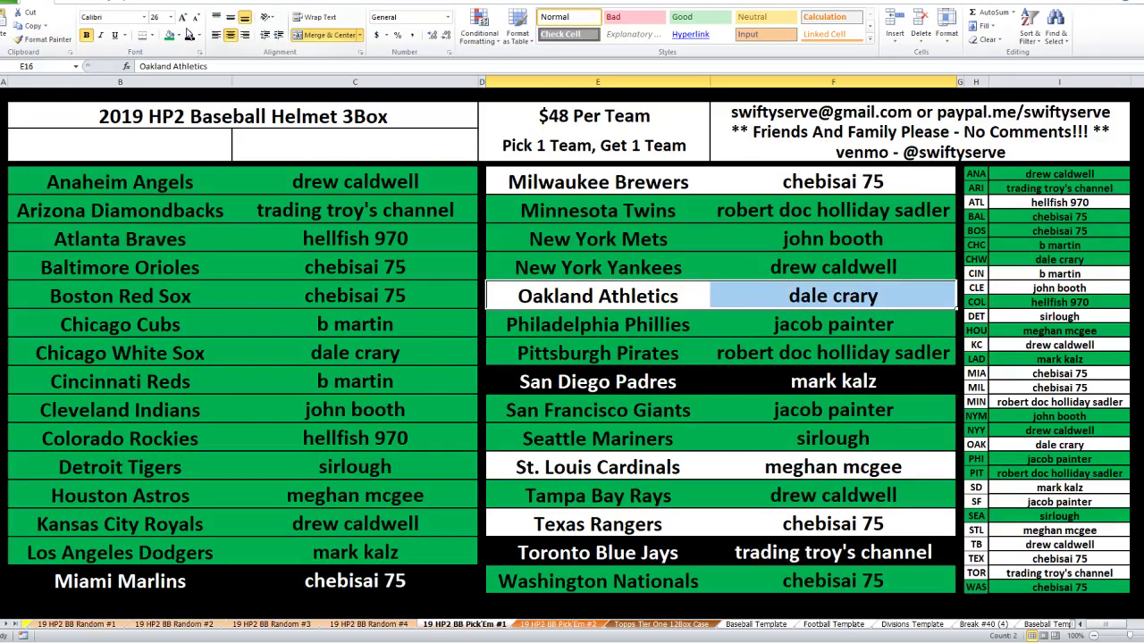
{"action": "left_click", "coordinate": [168, 35]}
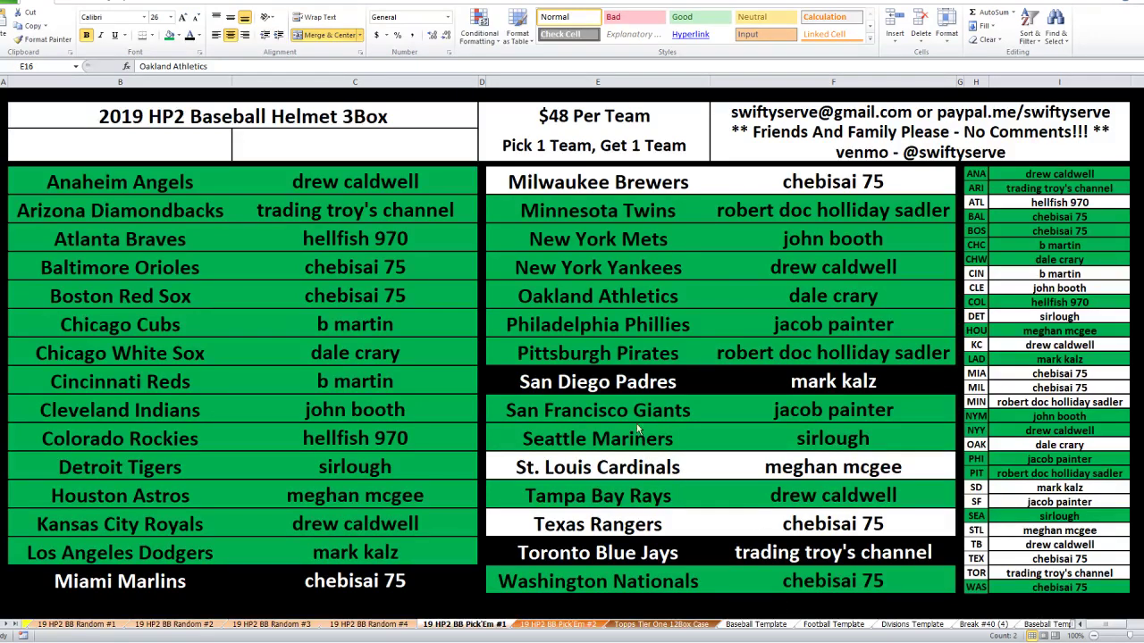
{"action": "left_click_drag", "start_coordinate": [669, 521], "coordinate": [721, 518]}
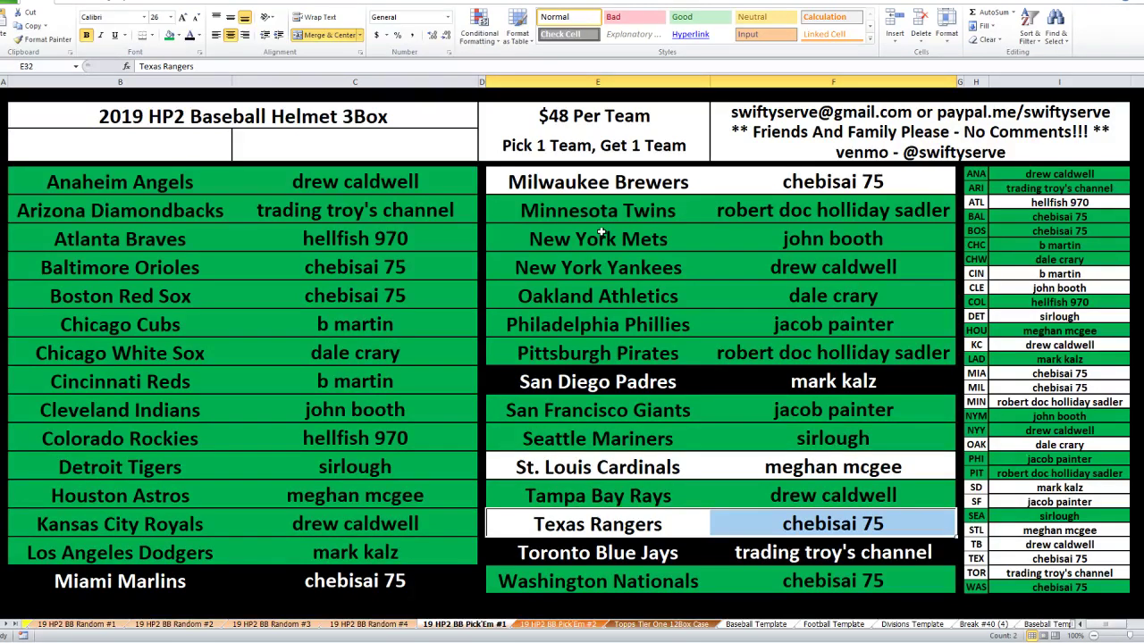
{"action": "left_click", "coordinate": [173, 35]}
Fill all rows from Anaheim Angels to Miami Marlins and Milwaukee Brewers to Washington Nationals green.
{"action": "left_click_drag", "start_coordinate": [154, 177], "coordinate": [398, 579]}
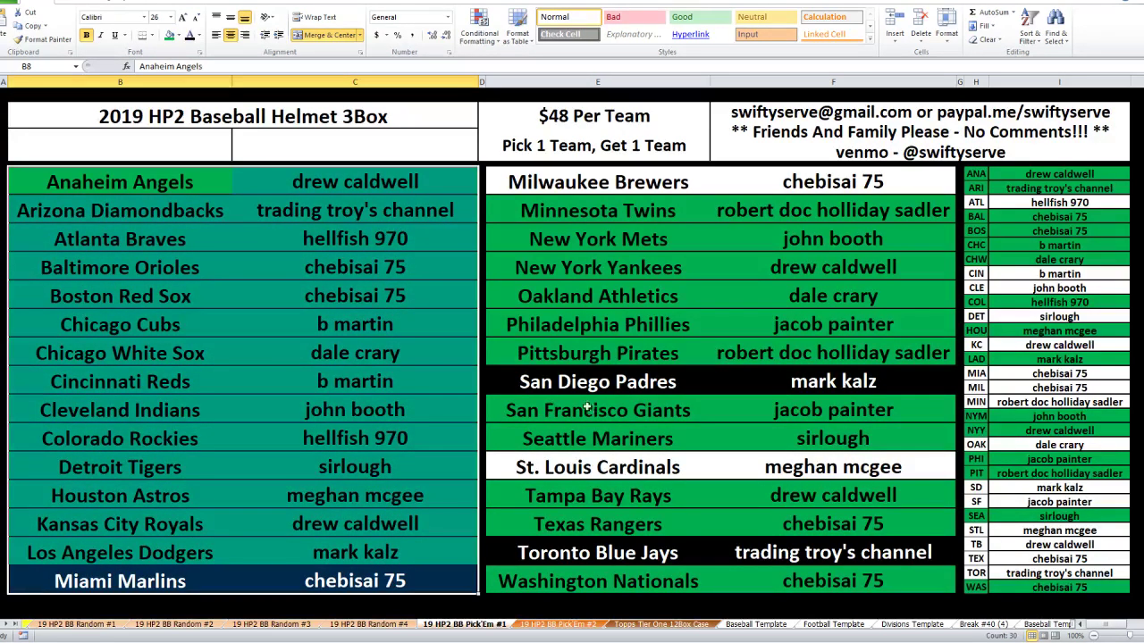
{"action": "left_click_drag", "start_coordinate": [613, 183], "coordinate": [801, 566]}
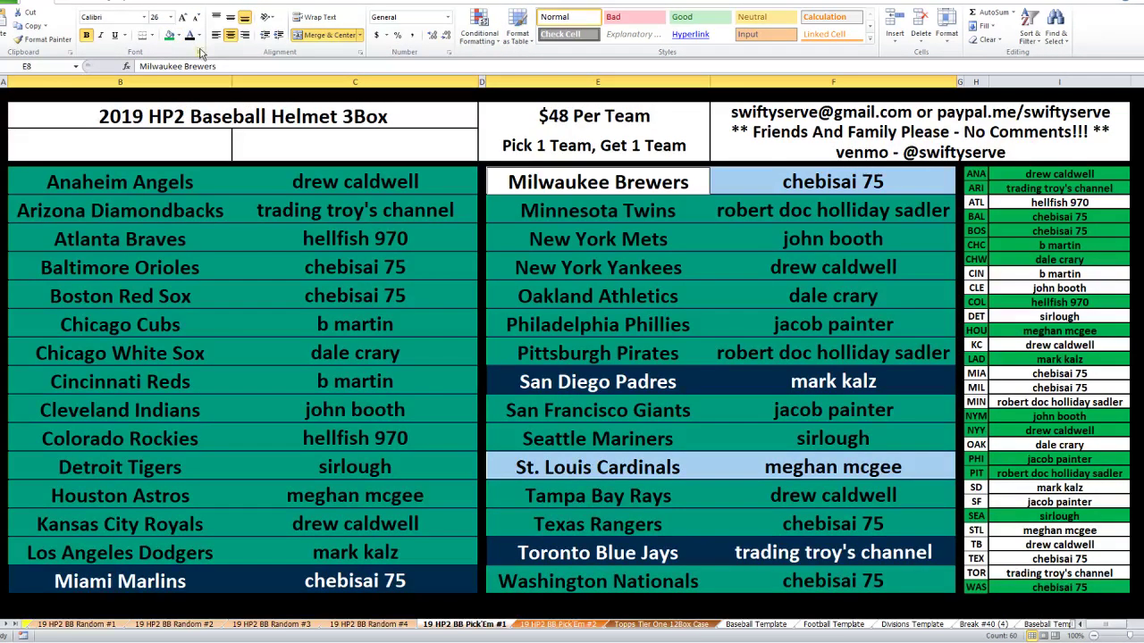
{"action": "left_click", "coordinate": [168, 35]}
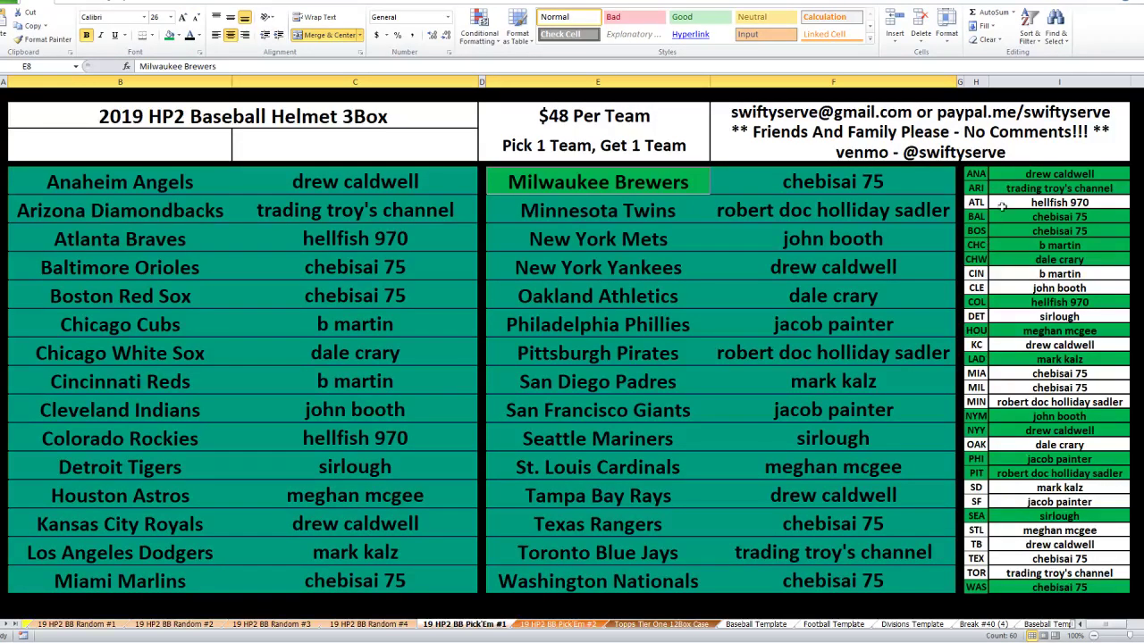
{"action": "left_click", "coordinate": [1053, 175]}
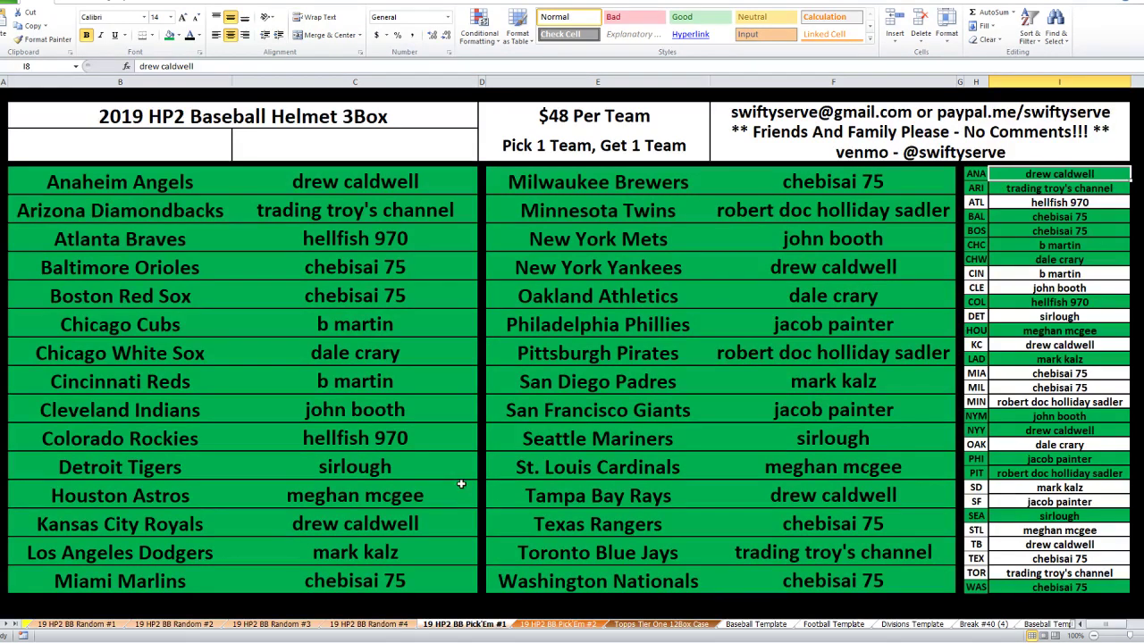
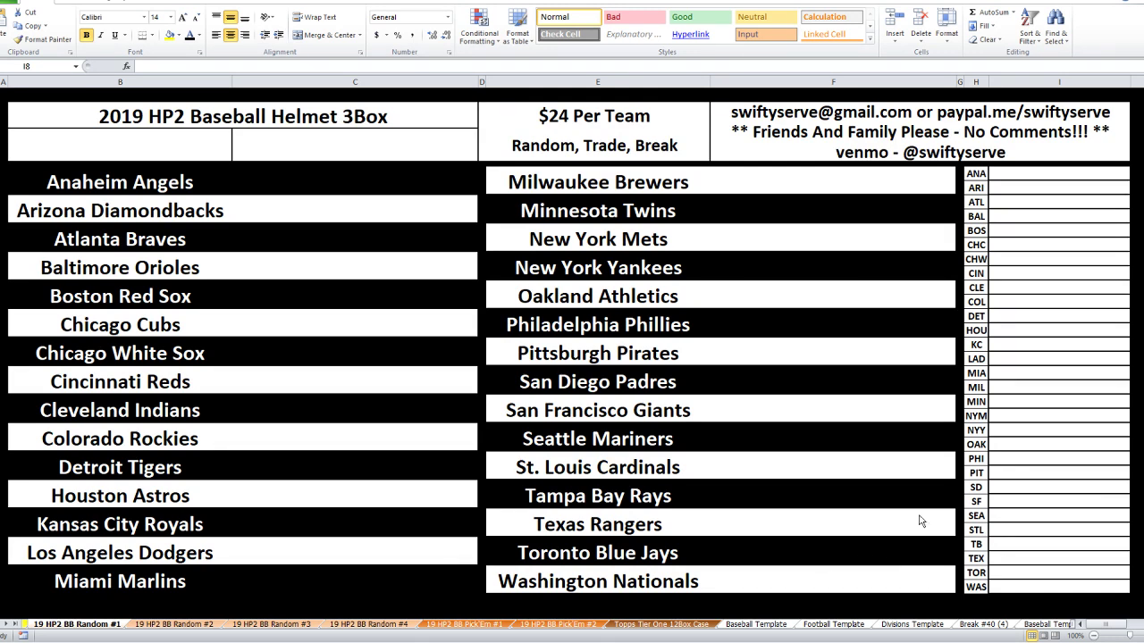
Enter buyers in column I for Anaheim, Arizona, Atlanta (same as Arizona), Baltimore and Boston.
{"action": "left_click", "coordinate": [1083, 175]}
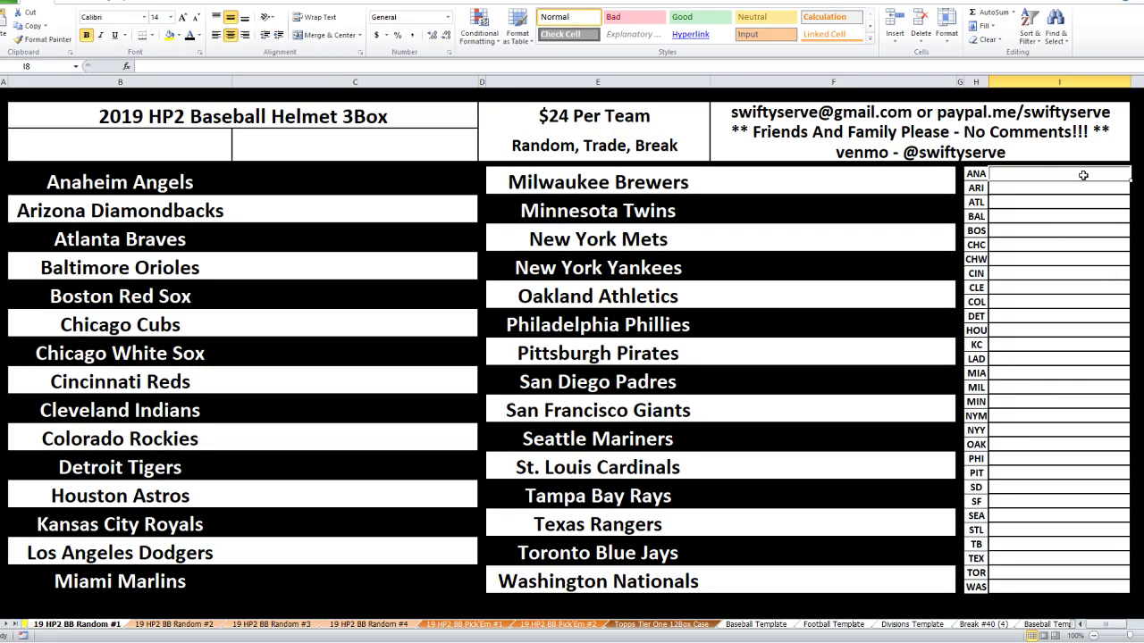
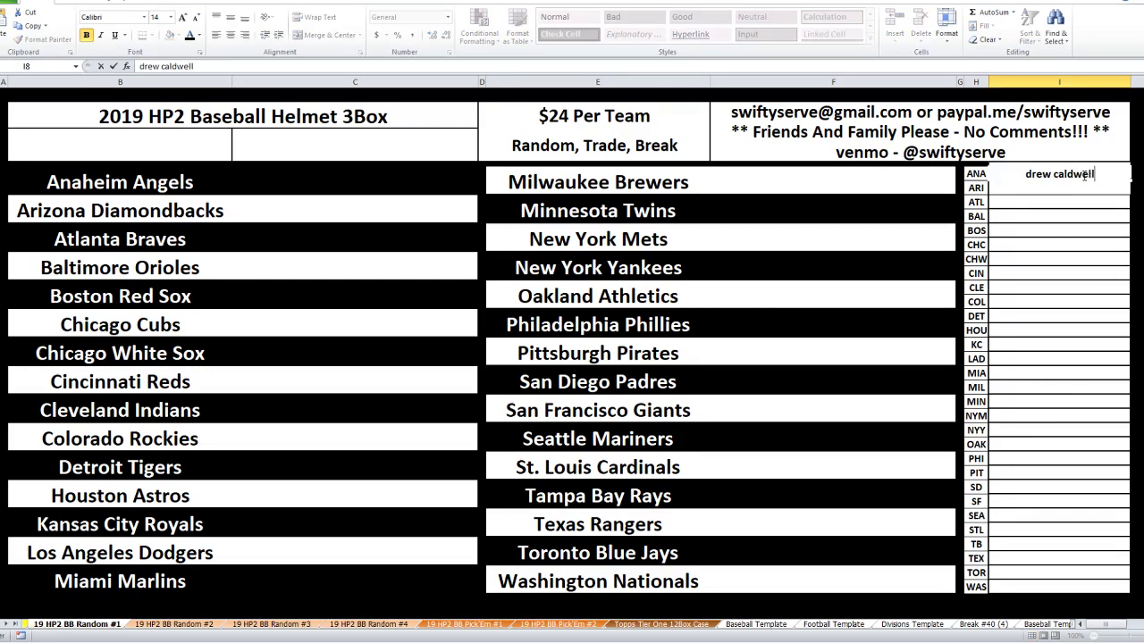
{"action": "key", "text": "Return"}
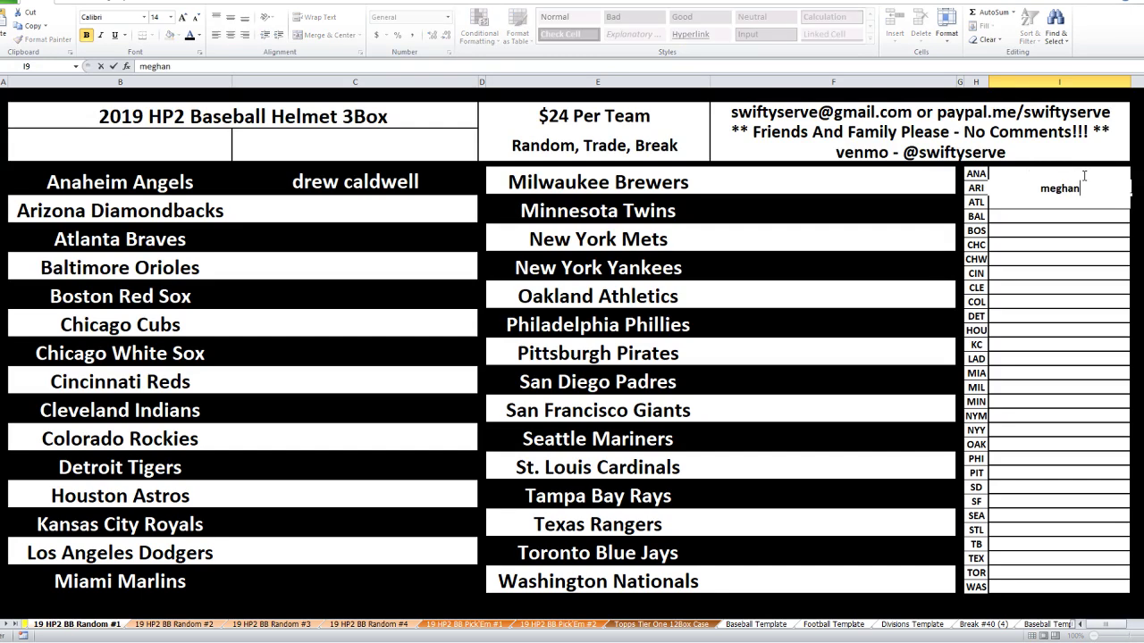
{"action": "key", "text": "Return"}
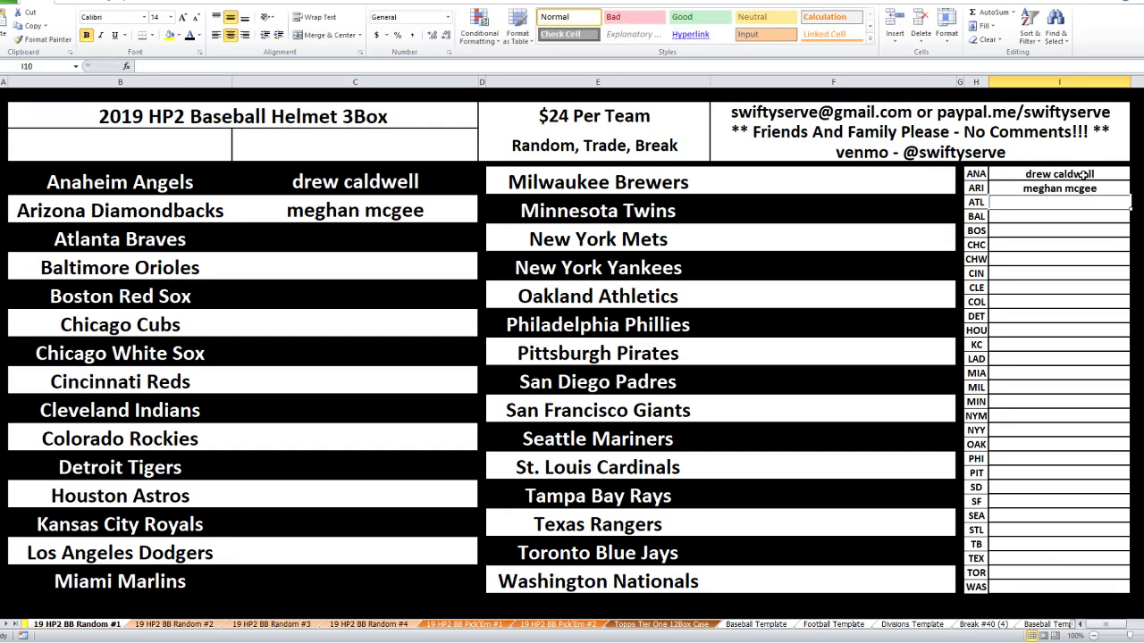
{"action": "key", "text": "Return"}
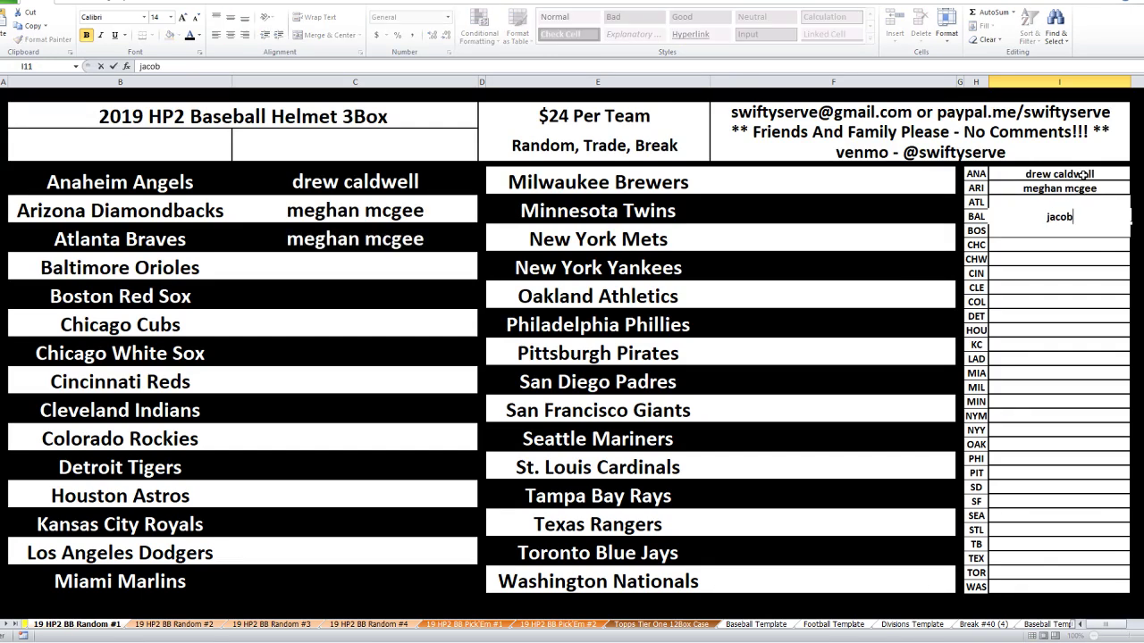
{"action": "key", "text": "Return"}
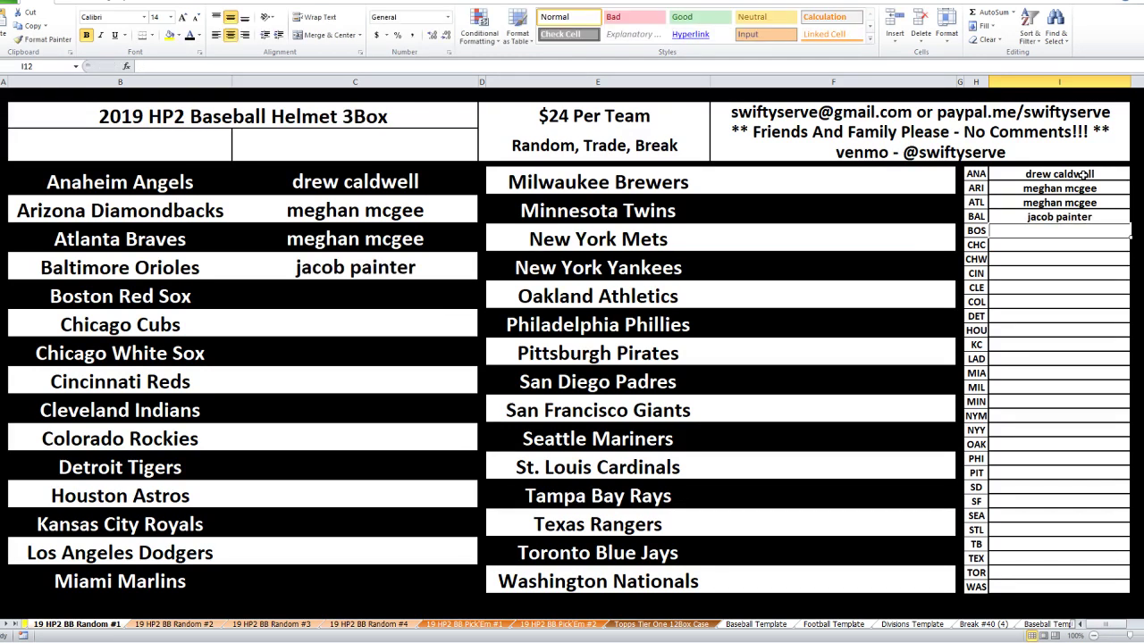
{"action": "type", "text": "b martin"}
{"action": "key", "text": "Return"}
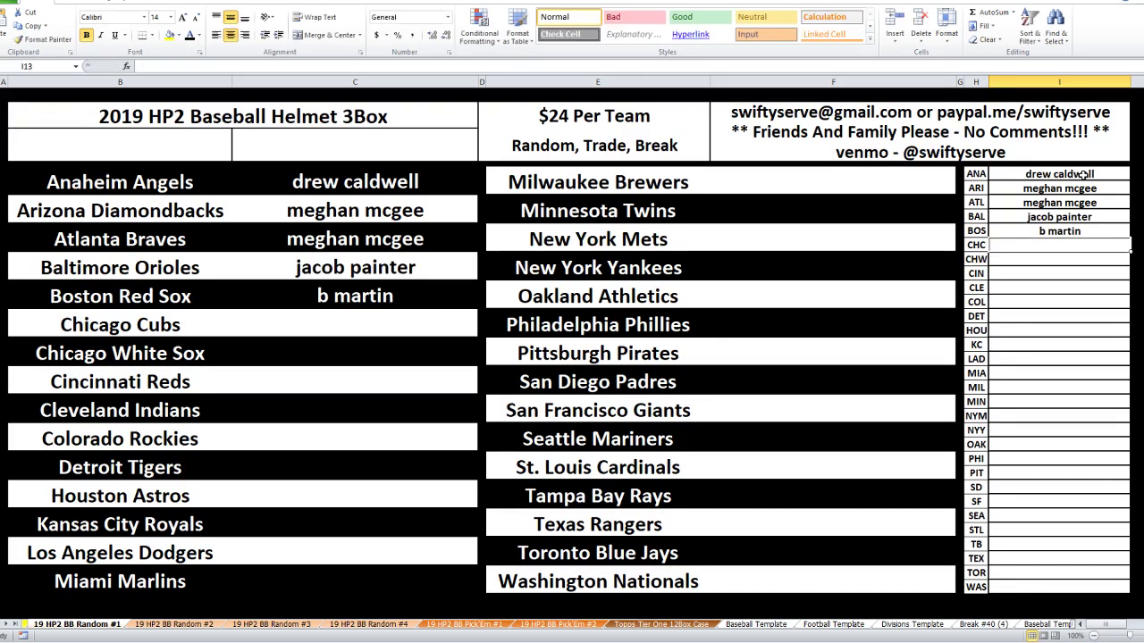
Enter buyers for Chicago Cubs through Kansas City, using AutoComplete to reuse repeat buyers.
{"action": "type", "text": "sirlou"}
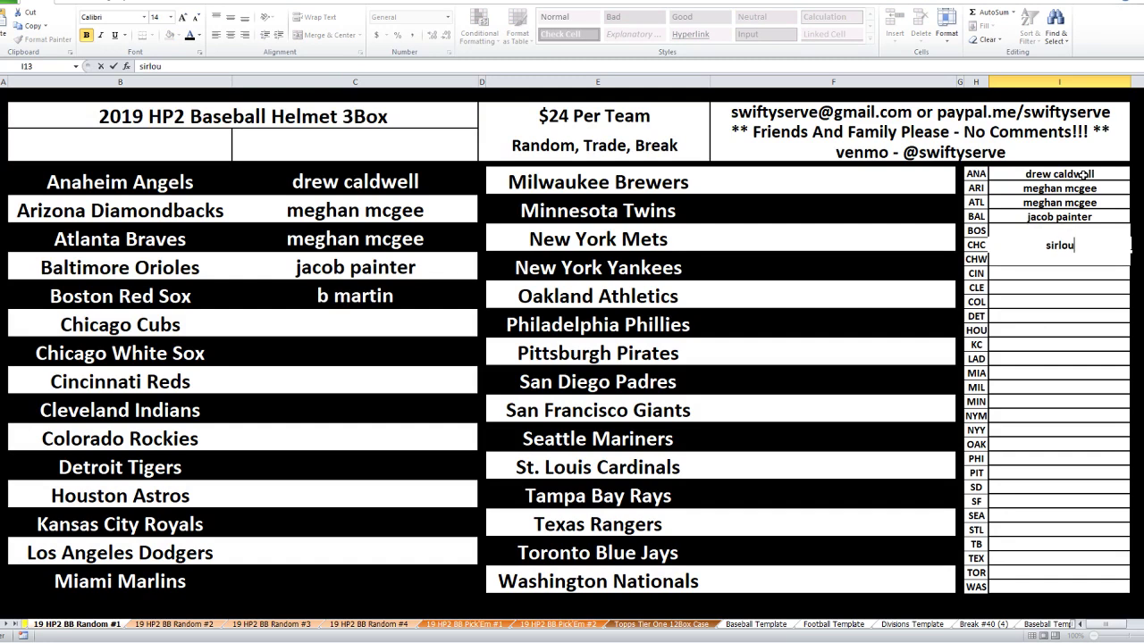
{"action": "type", "text": "gh"}
{"action": "key", "text": "Return"}
{"action": "type", "text": "sirlough"}
{"action": "key", "text": "Return"}
{"action": "type", "text": "sirlough"}
{"action": "key", "text": "Return"}
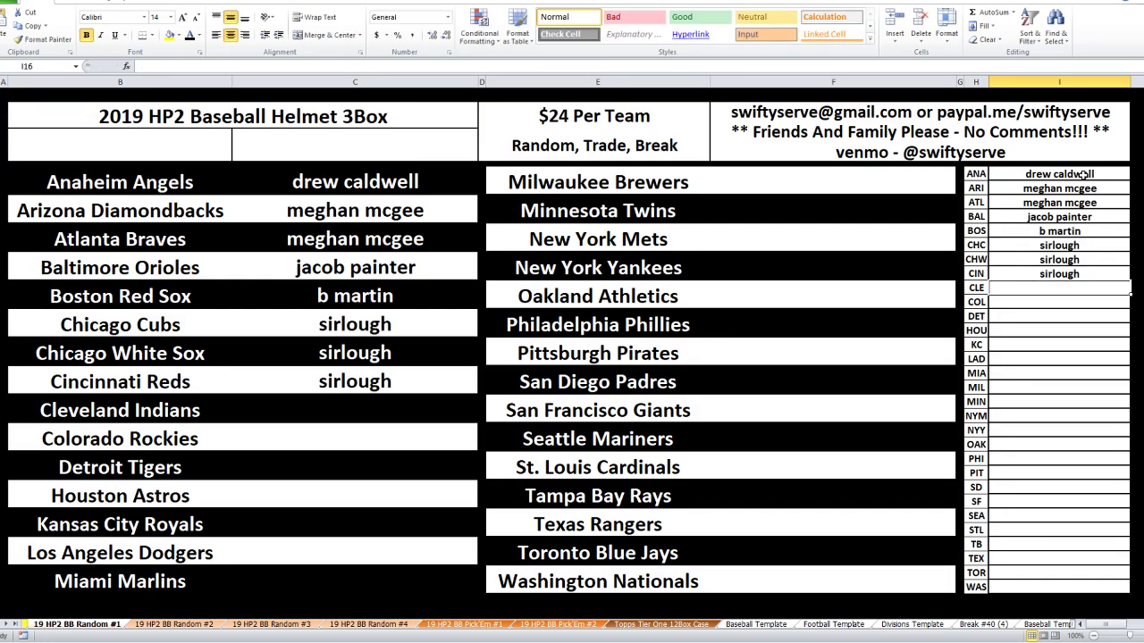
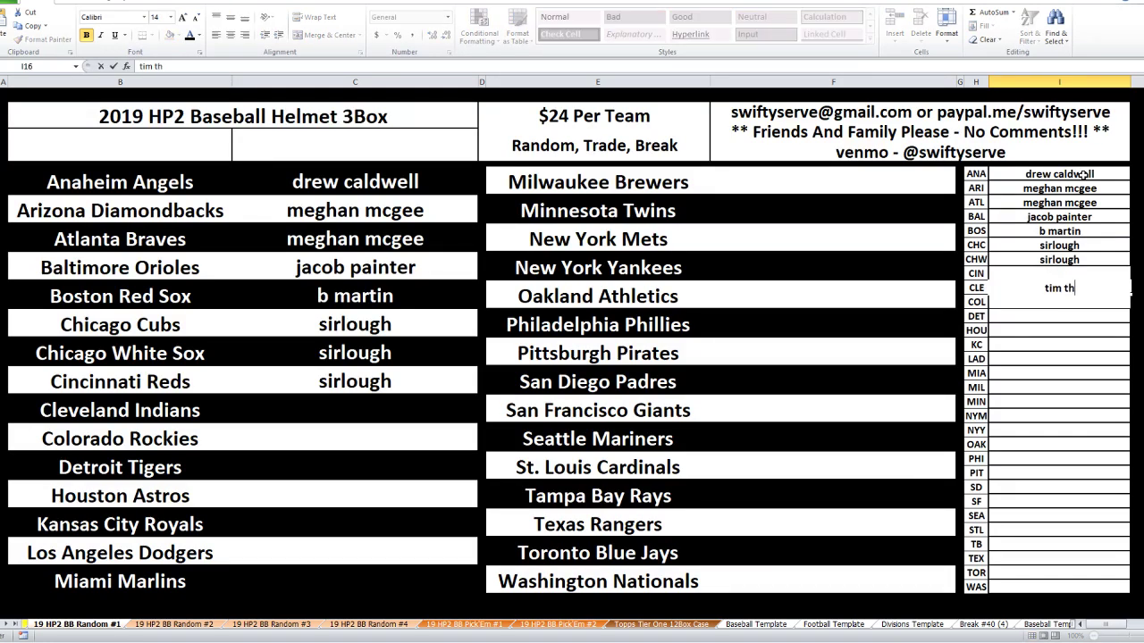
{"action": "key", "text": "Return"}
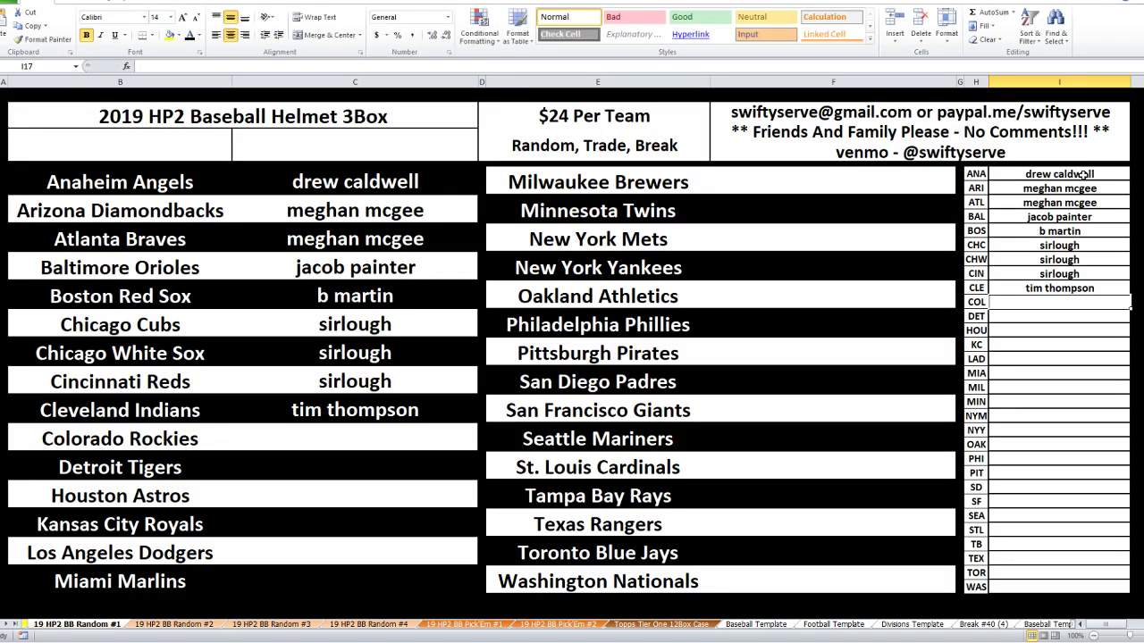
{"action": "type", "text": "chebisa"}
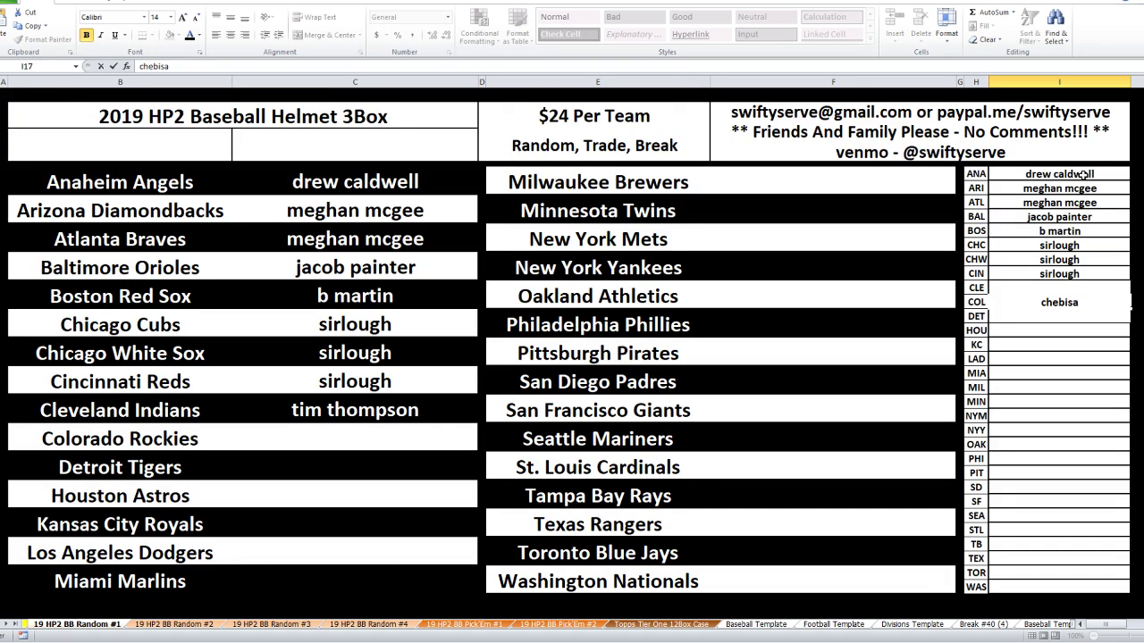
{"action": "type", "text": "i"}
{"action": "type", "text": " 75"}
{"action": "key", "text": "Return"}
{"action": "type", "text": "c"}
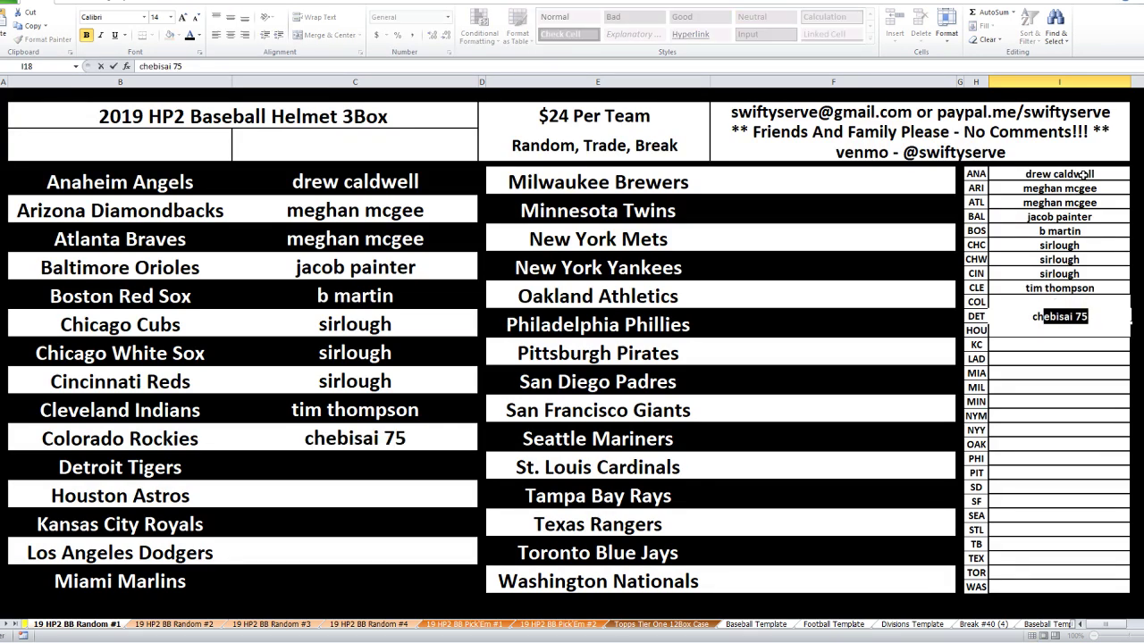
{"action": "key", "text": "Return"}
{"action": "type", "text": "c"}
{"action": "key", "text": "Return"}
{"action": "type", "text": "c"}
{"action": "key", "text": "Return"}
{"action": "type", "text": "c"}
{"action": "key", "text": "Return"}
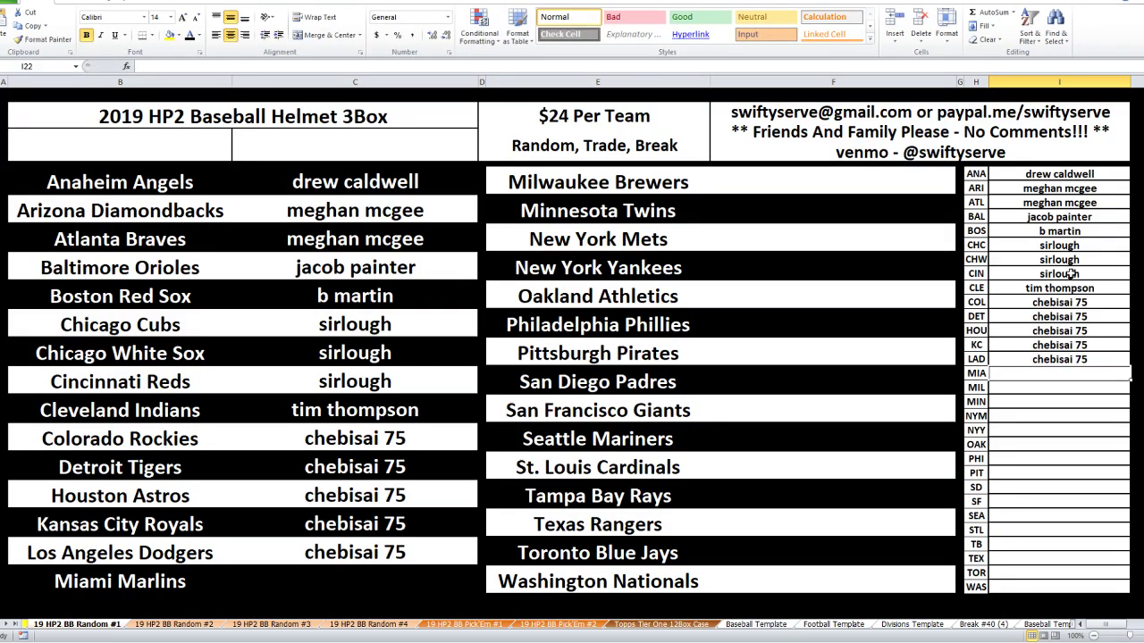
Fill the Cleveland lookup row H16:I16 green and select the Miami buyer cell I22.
{"action": "left_click_drag", "start_coordinate": [981, 288], "coordinate": [1002, 290]}
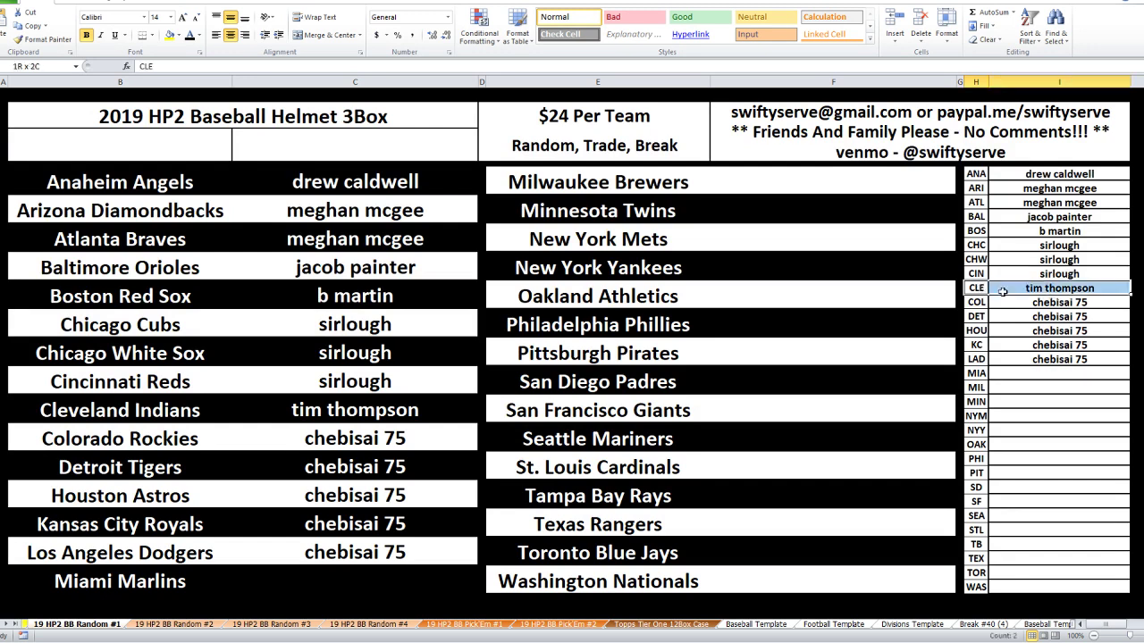
{"action": "left_click", "coordinate": [179, 35]}
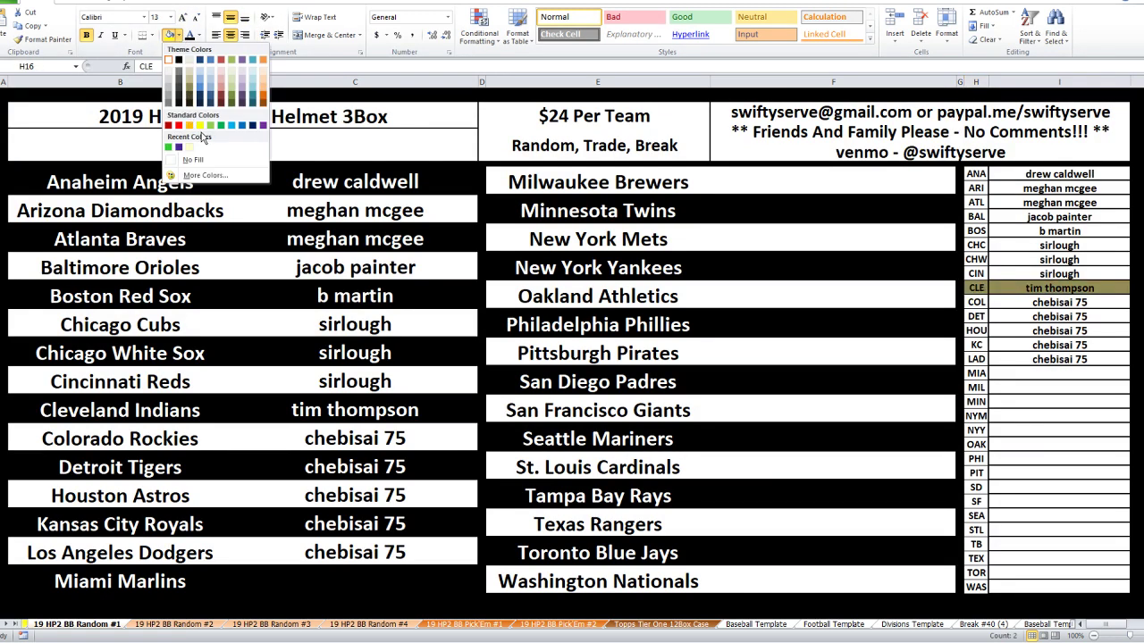
{"action": "left_click", "coordinate": [221, 133]}
{"action": "left_click", "coordinate": [1067, 376]}
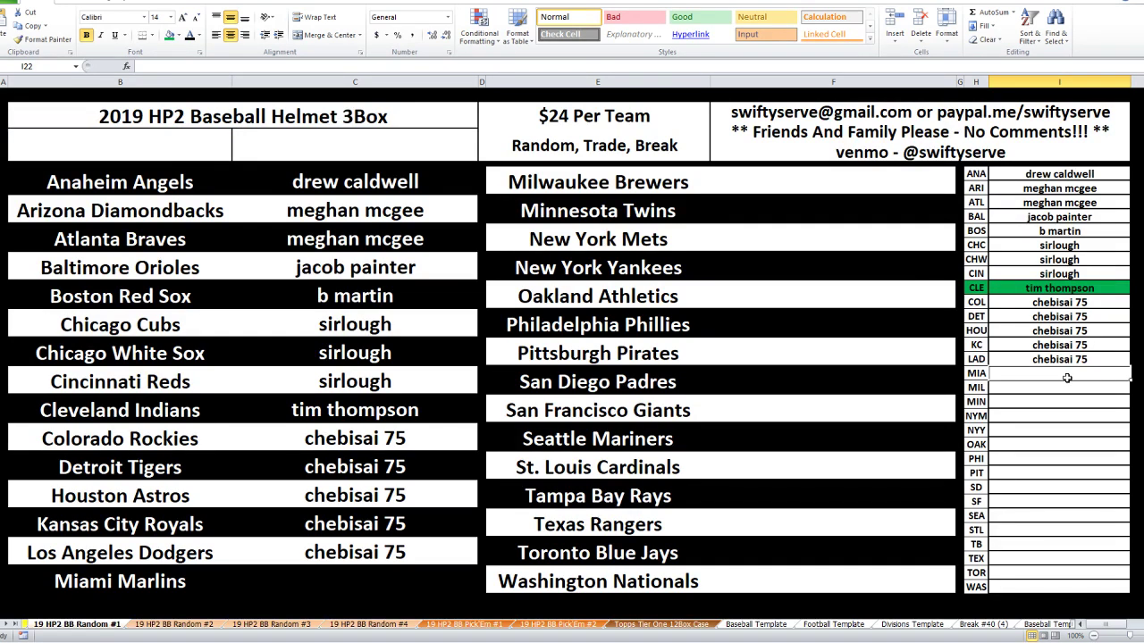
Enter buyers for Miami, Milwaukee (same buyer as Miami), Minnesota and the New York Mets.
{"action": "type", "text": "echo8me"}
{"action": "key", "text": "Return"}
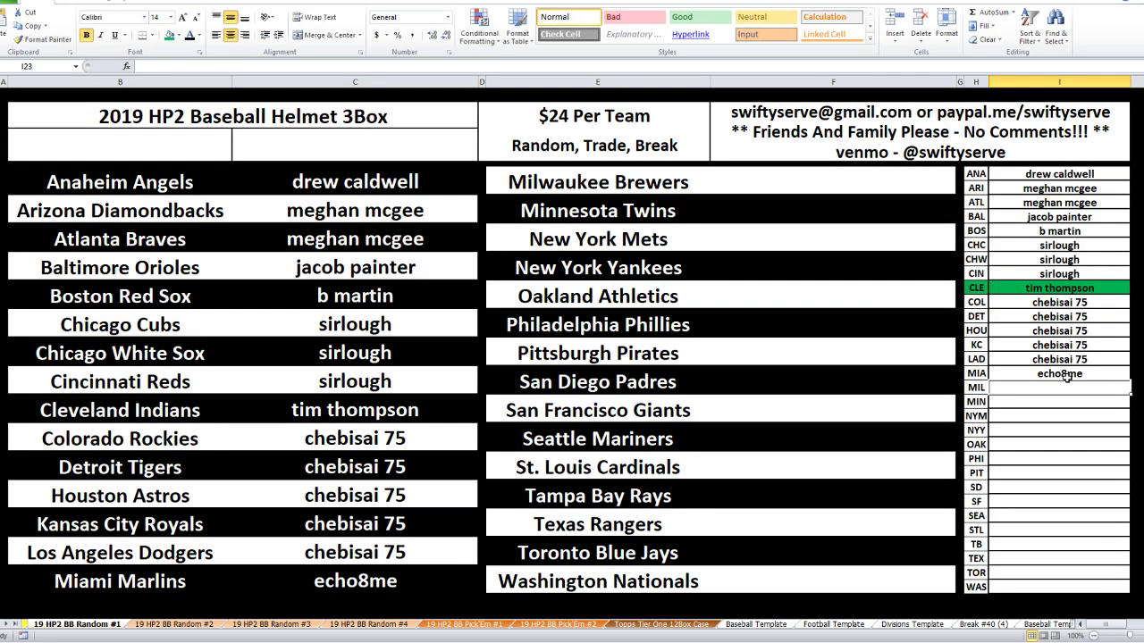
{"action": "type", "text": "echo8me"}
{"action": "key", "text": "Return"}
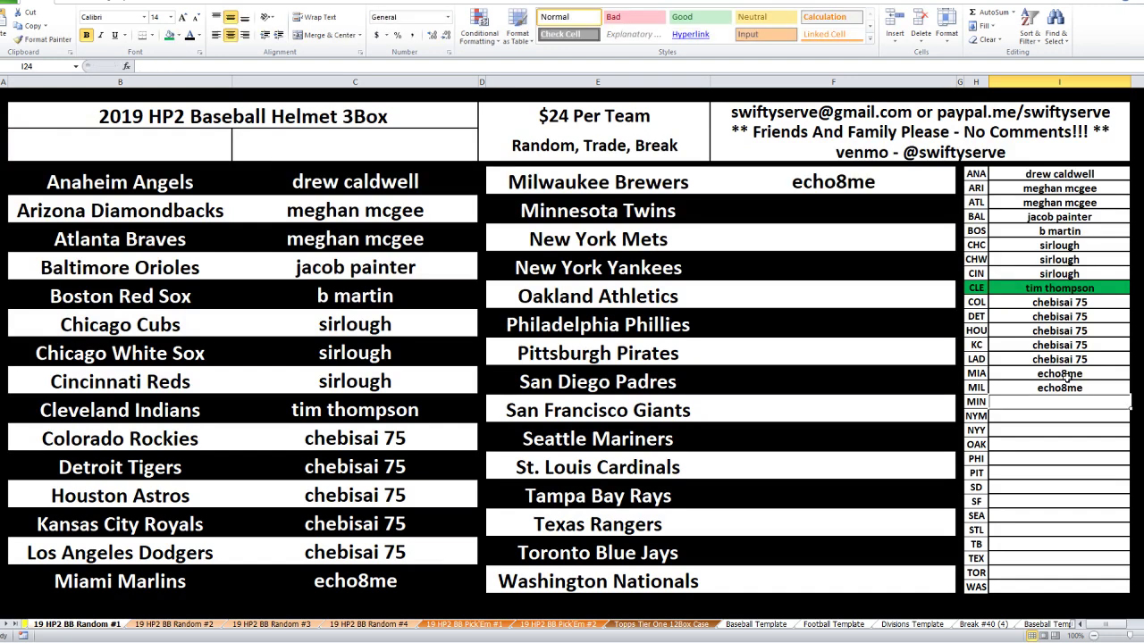
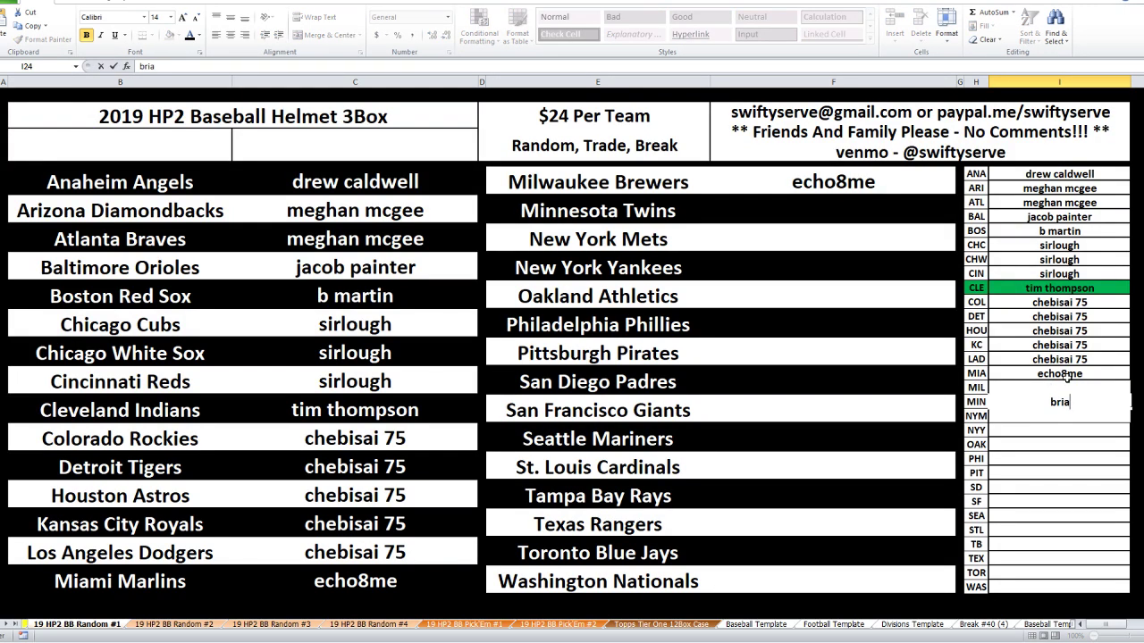
{"action": "key", "text": "Return"}
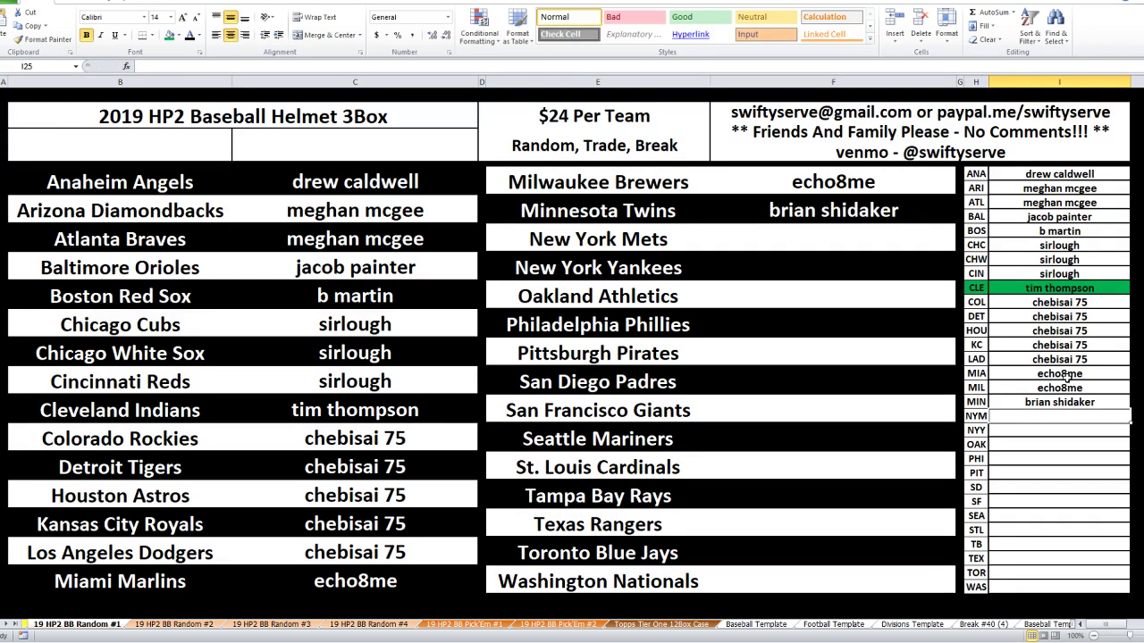
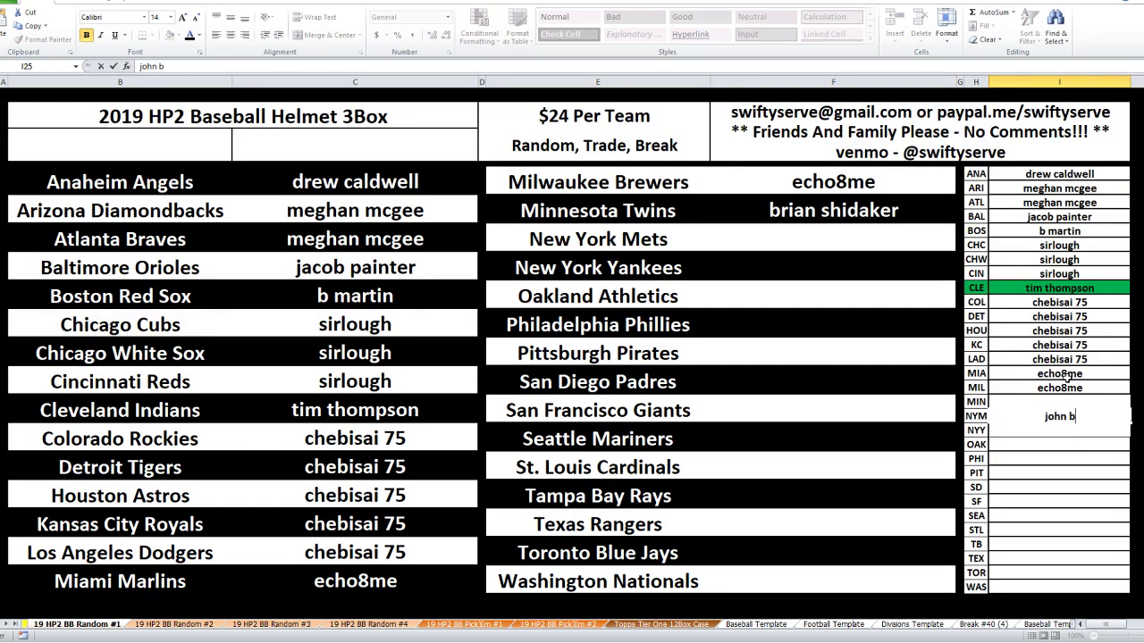
{"action": "key", "text": "Return"}
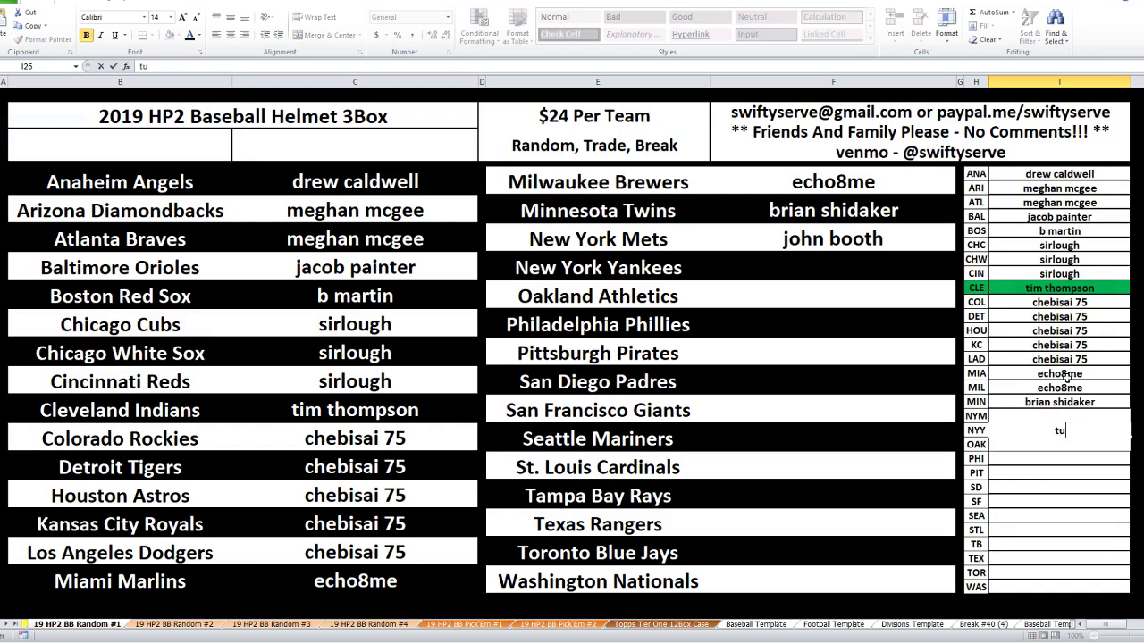
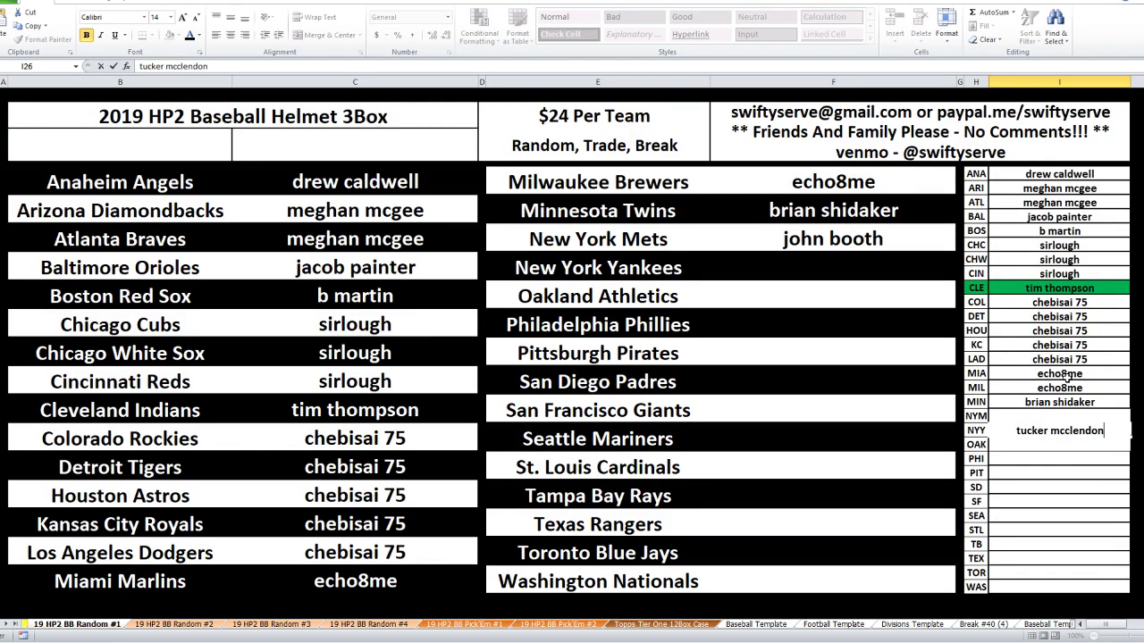
Enter buyers for the New York Yankees, Oakland, Philadelphia and Pittsburgh.
{"action": "key", "text": "Return"}
{"action": "type", "text": "jim l"}
{"action": "key", "text": "Return"}
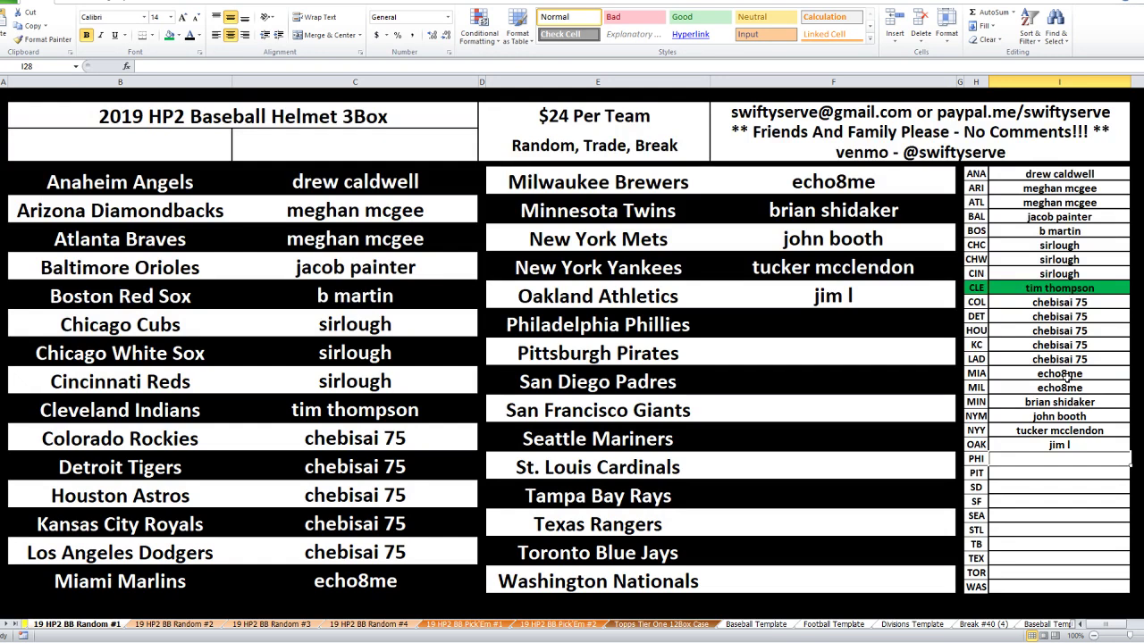
{"action": "type", "text": "hellfish"}
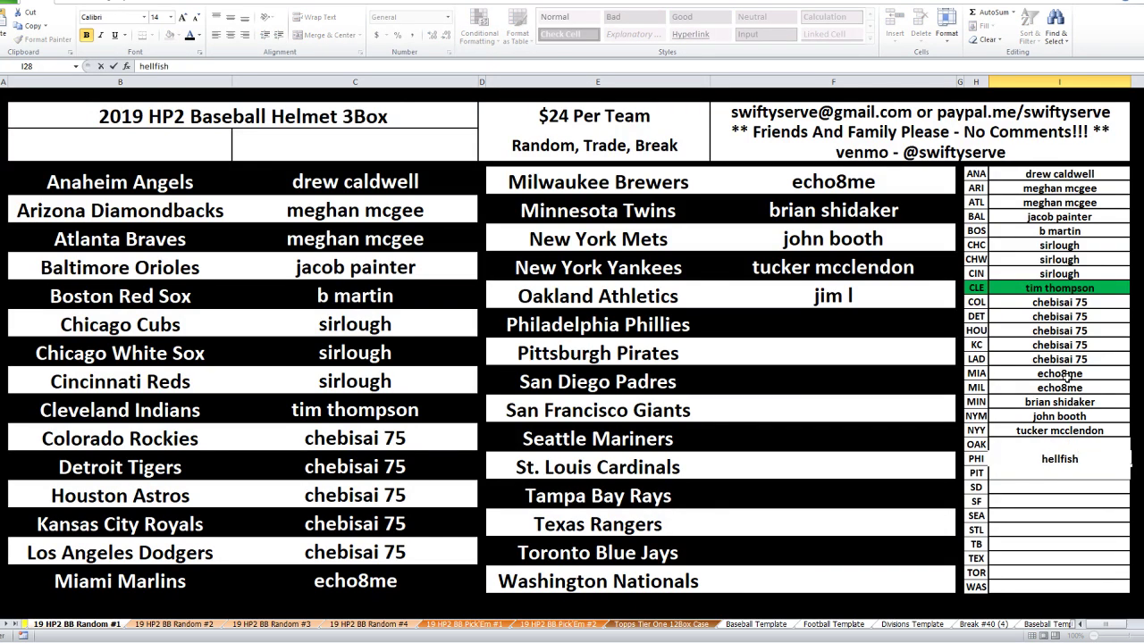
{"action": "type", "text": "970"}
{"action": "key", "text": "Return"}
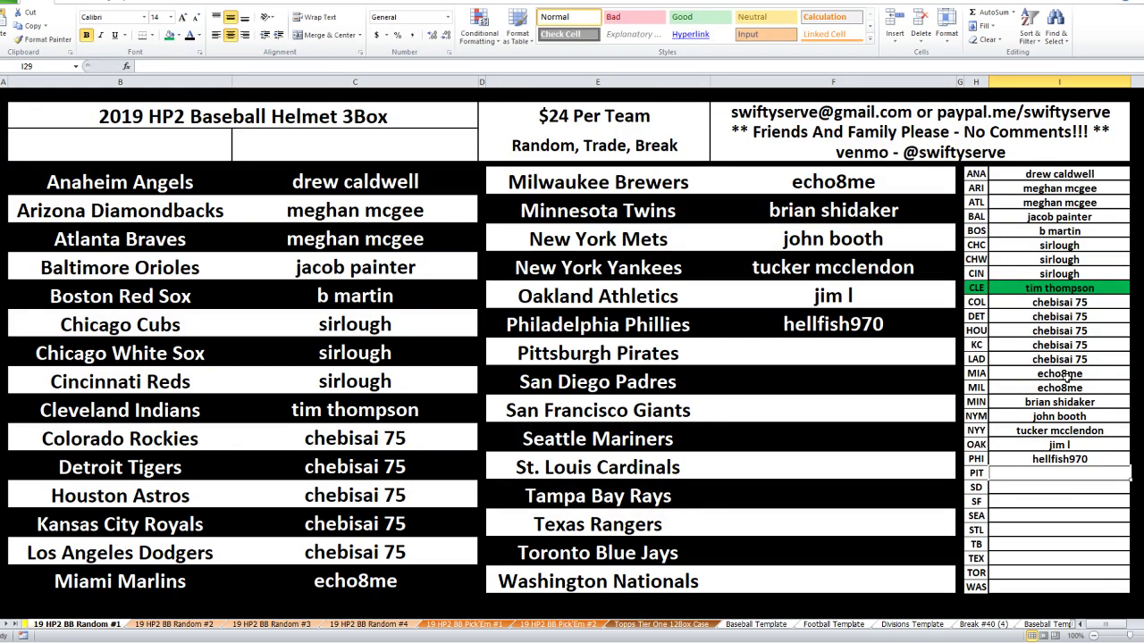
{"action": "type", "text": "nik-"}
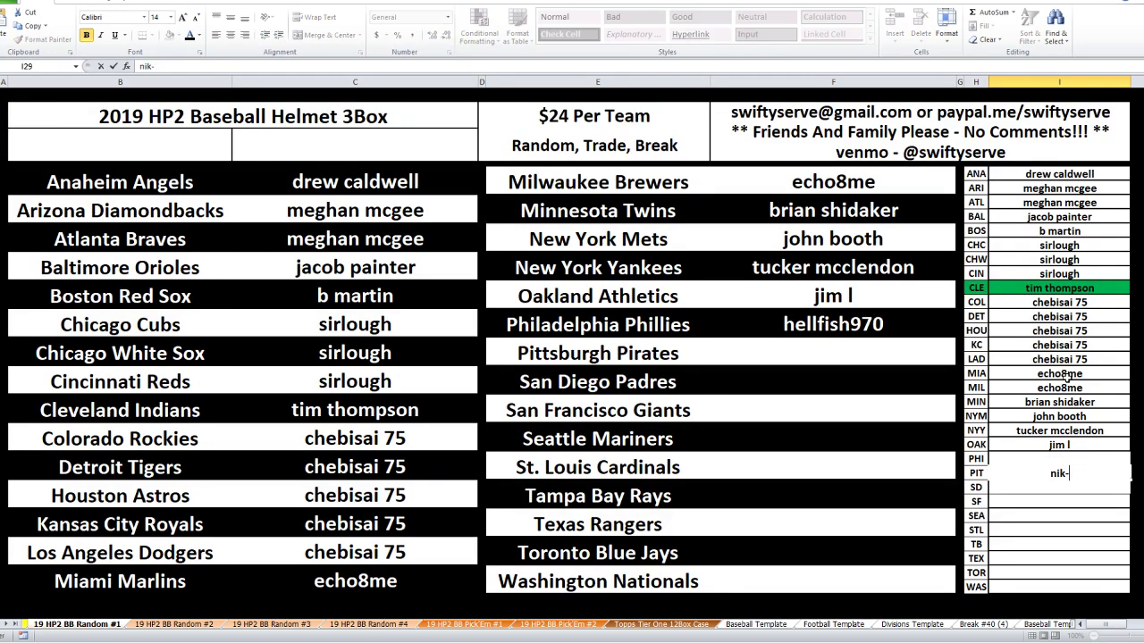
{"action": "type", "text": "nak"}
{"action": "key", "text": "Return"}
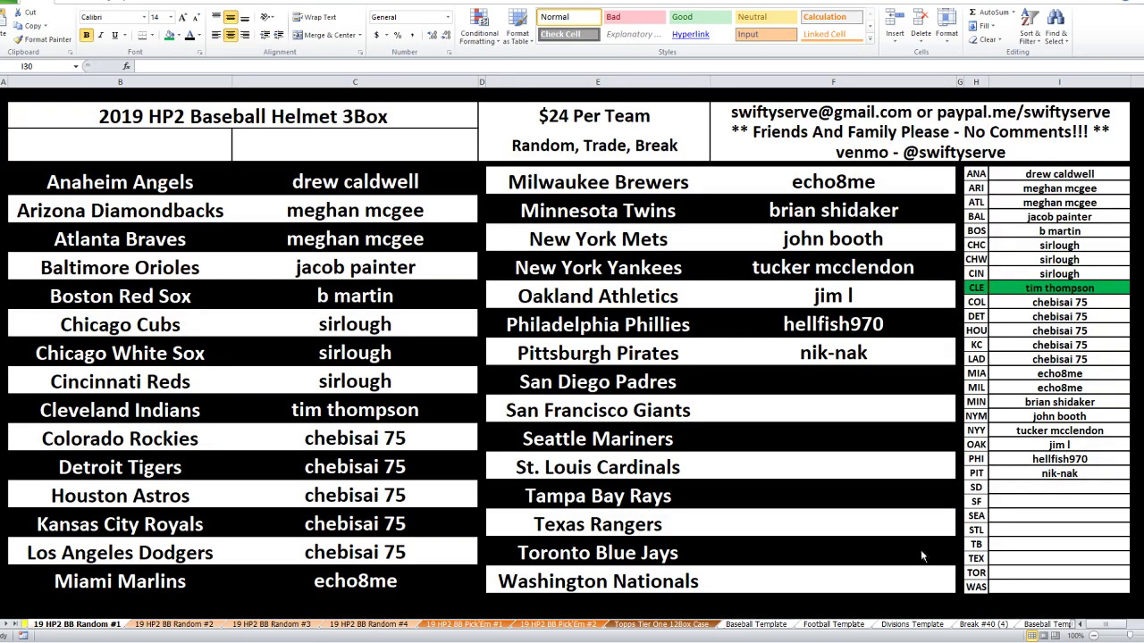
Enter the San Diego Padres buyer in cell I30.
{"action": "left_click", "coordinate": [1031, 489]}
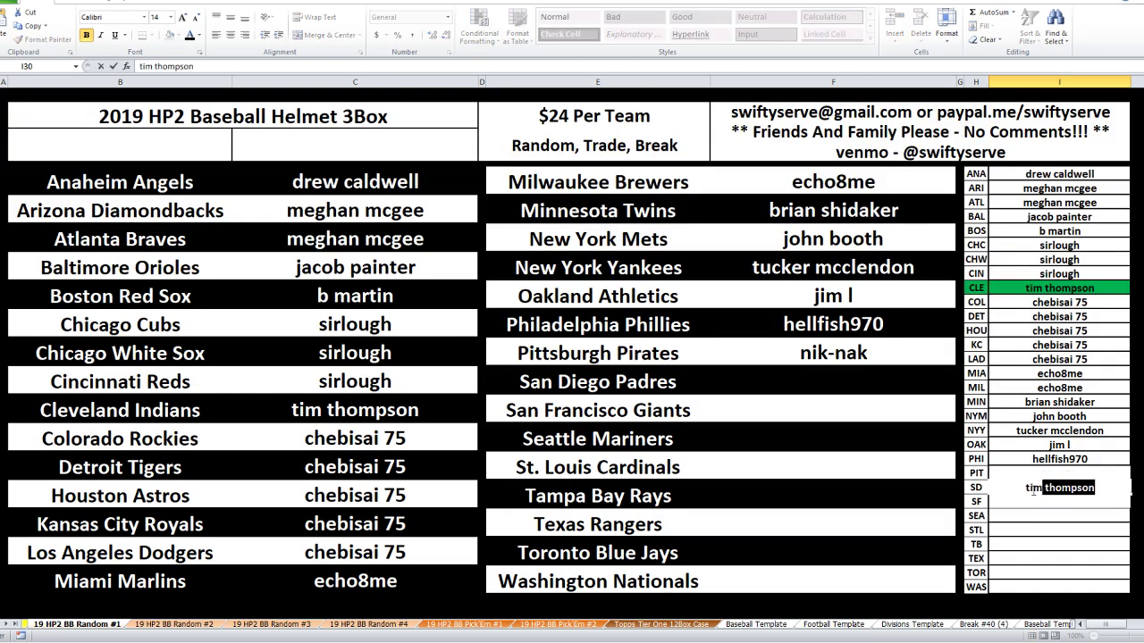
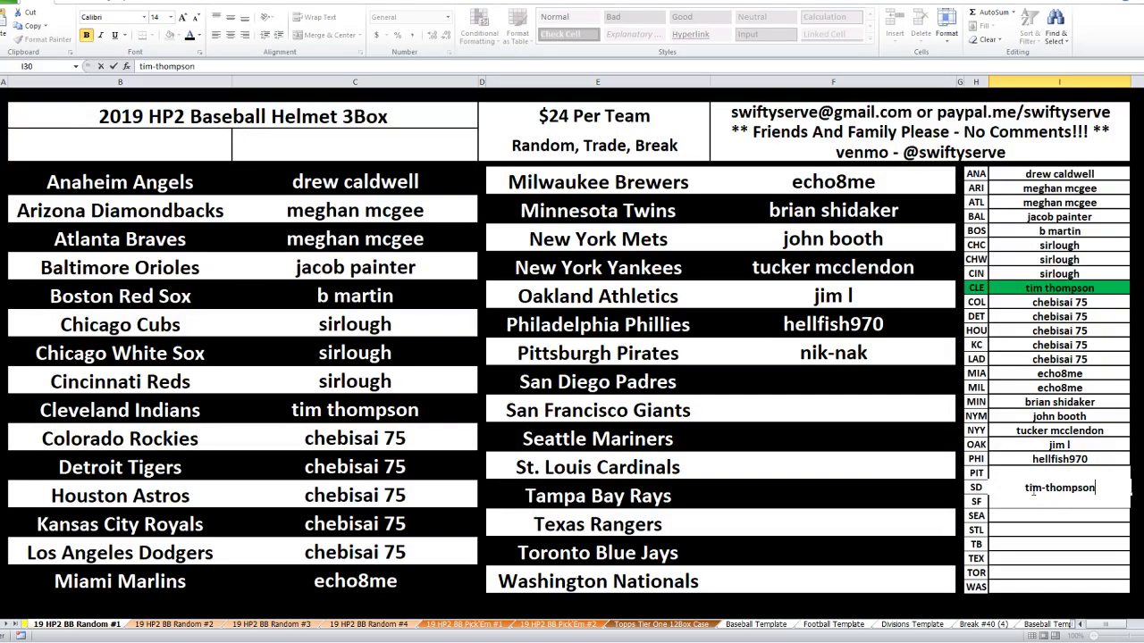
{"action": "key", "text": "Return"}
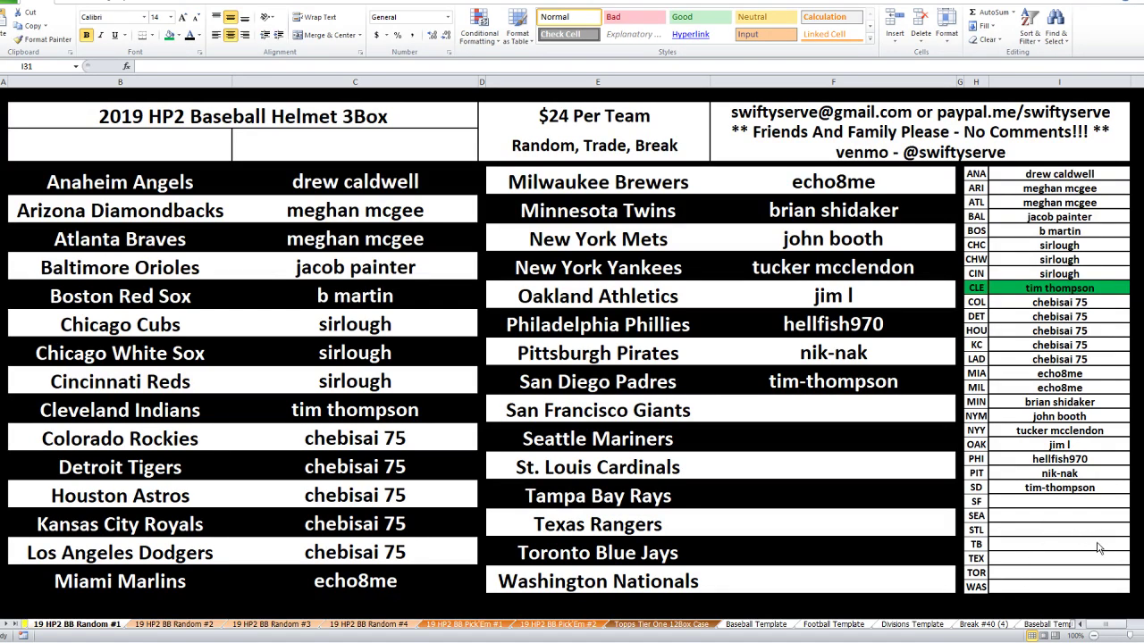
Enter the San Francisco Giants buyer in cell I31.
{"action": "left_click", "coordinate": [1088, 501]}
{"action": "type", "text": "barry la"}
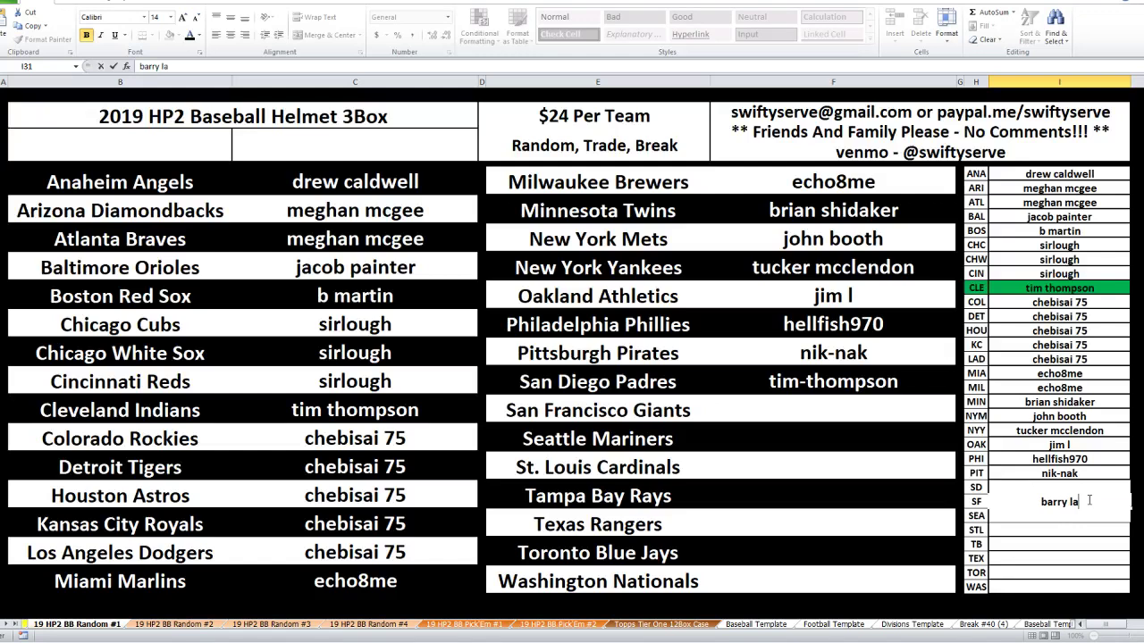
{"action": "key", "text": "Return"}
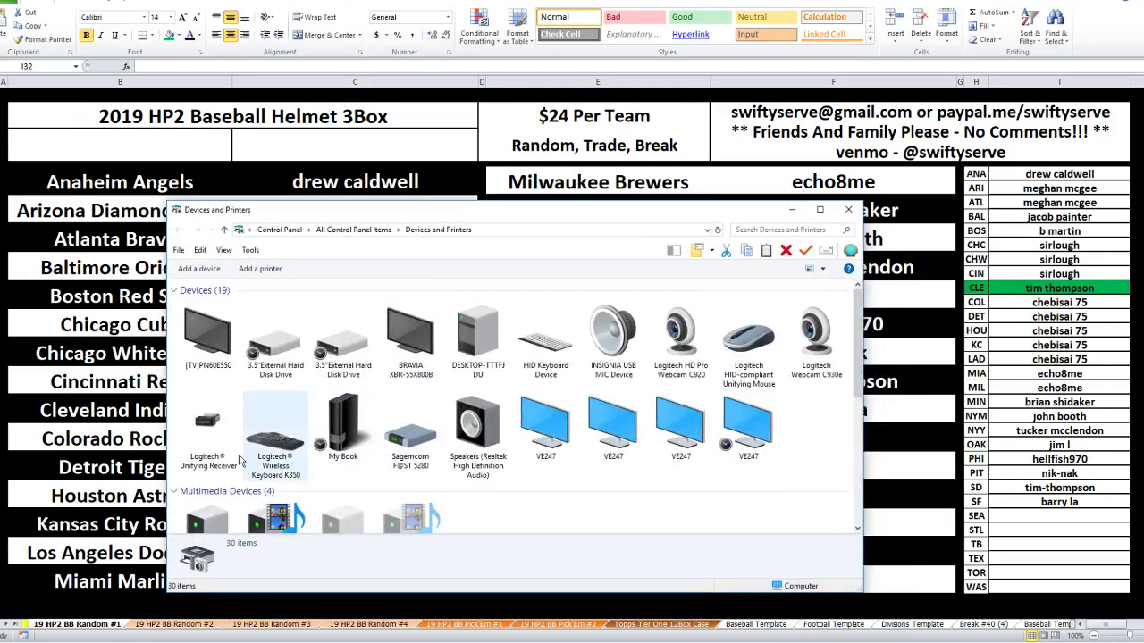
Set Brother HL-L2360D printing preferences to Free scaling at 110% and close Devices and Printers.
{"action": "scroll", "coordinate": [252, 442], "scroll_direction": "down", "scroll_amount": 5}
{"action": "right_click", "coordinate": [220, 388]}
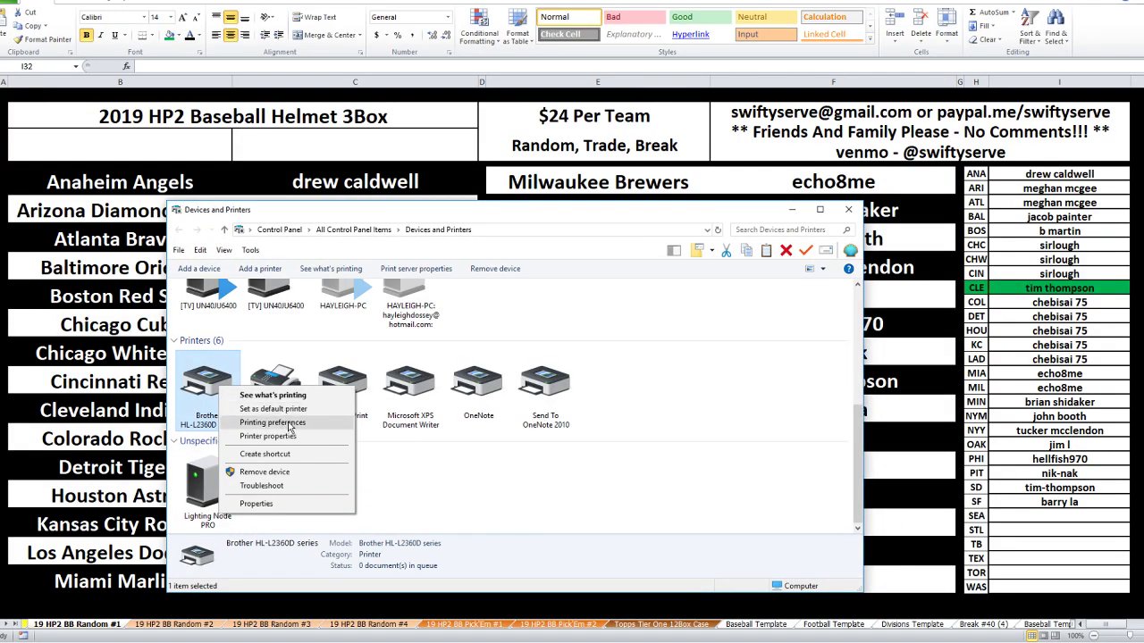
{"action": "left_click", "coordinate": [272, 423]}
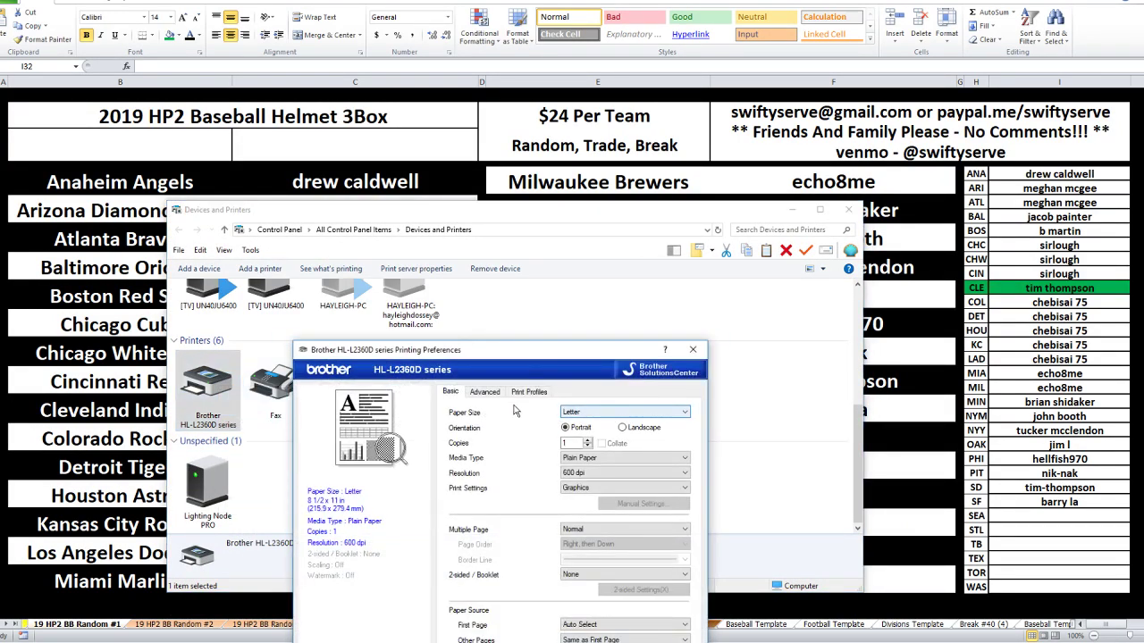
{"action": "left_click", "coordinate": [484, 392]}
{"action": "left_click", "coordinate": [564, 453]}
{"action": "double_click", "coordinate": [590, 463]}
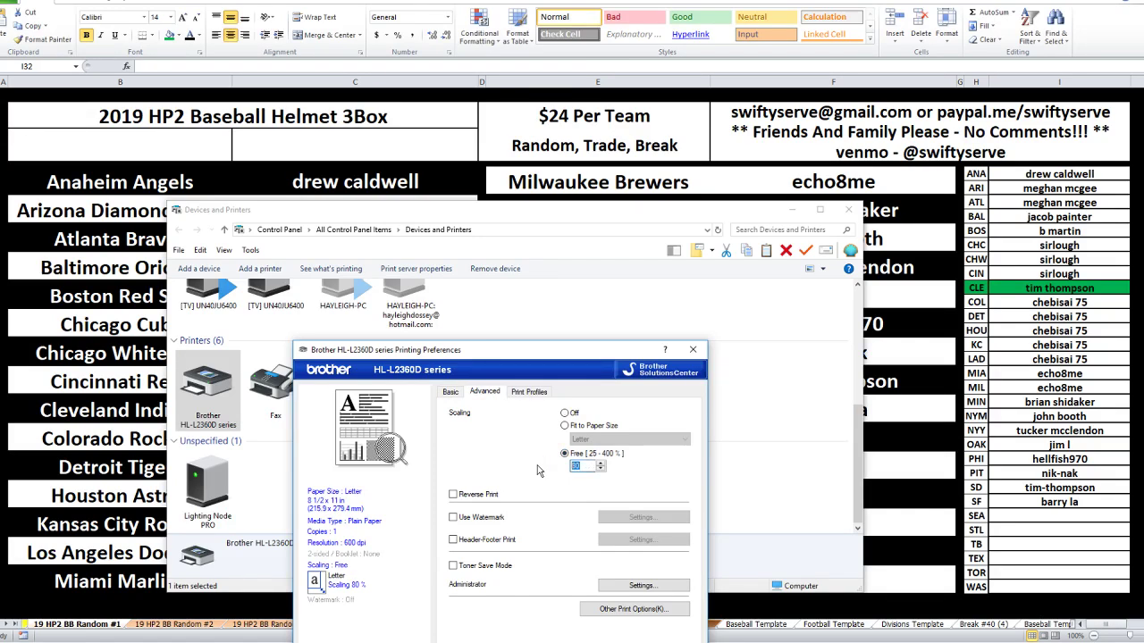
{"action": "type", "text": "110"}
{"action": "key", "text": "Return"}
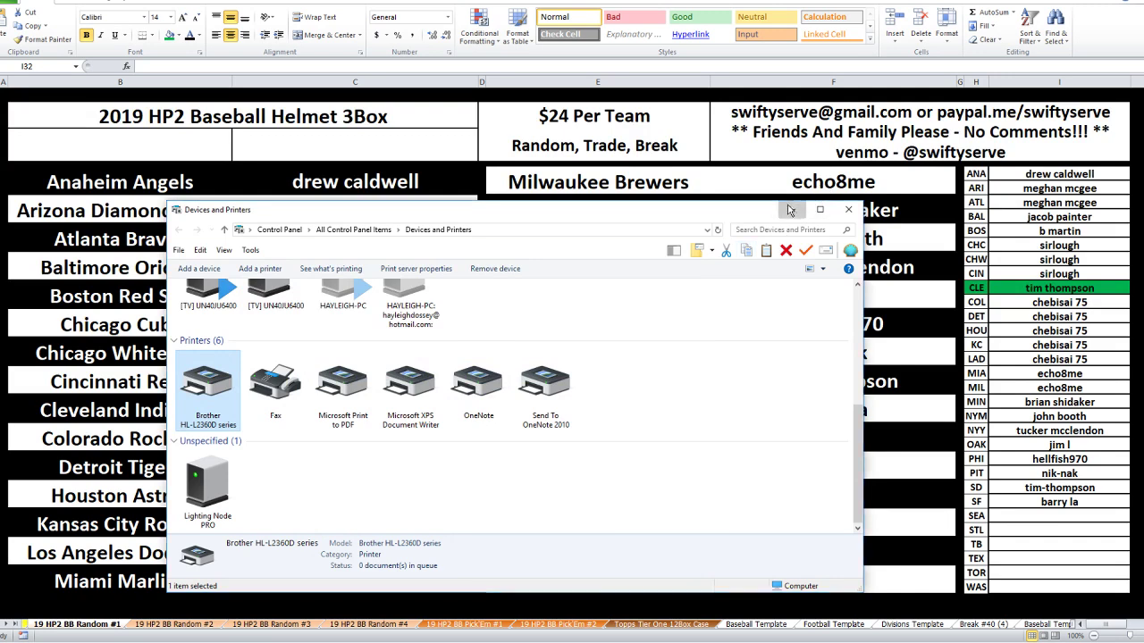
{"action": "left_click", "coordinate": [790, 209]}
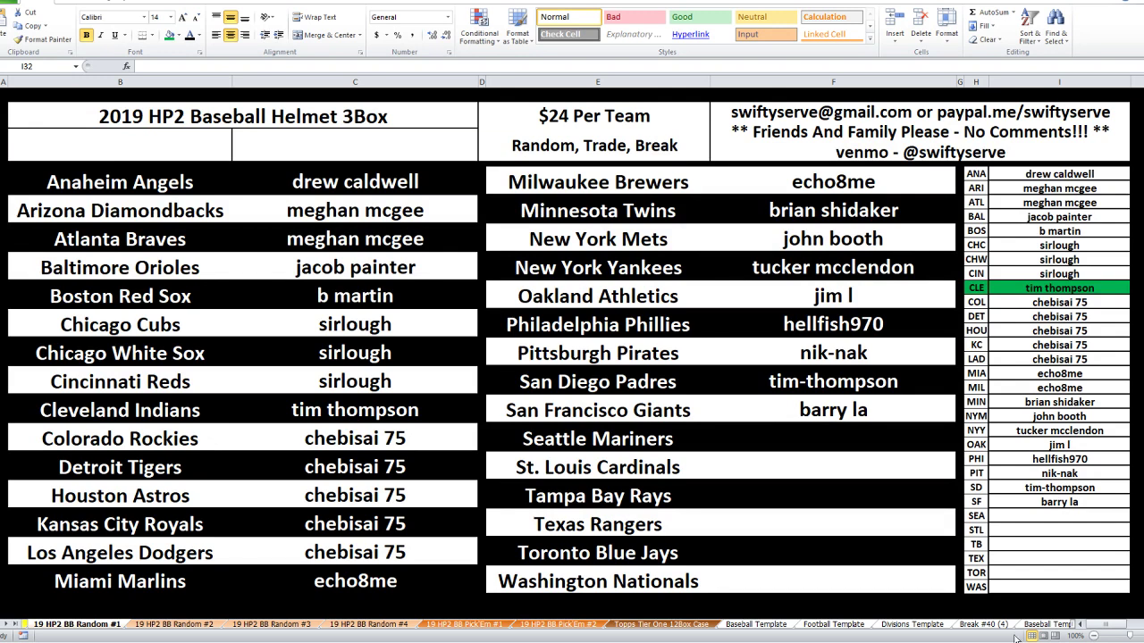
Fill the ANA, ARI, ATL, CHC–CIN, MIA, MIL, SD and SF lookup rows green.
{"action": "left_click_drag", "start_coordinate": [986, 191], "coordinate": [994, 204]}
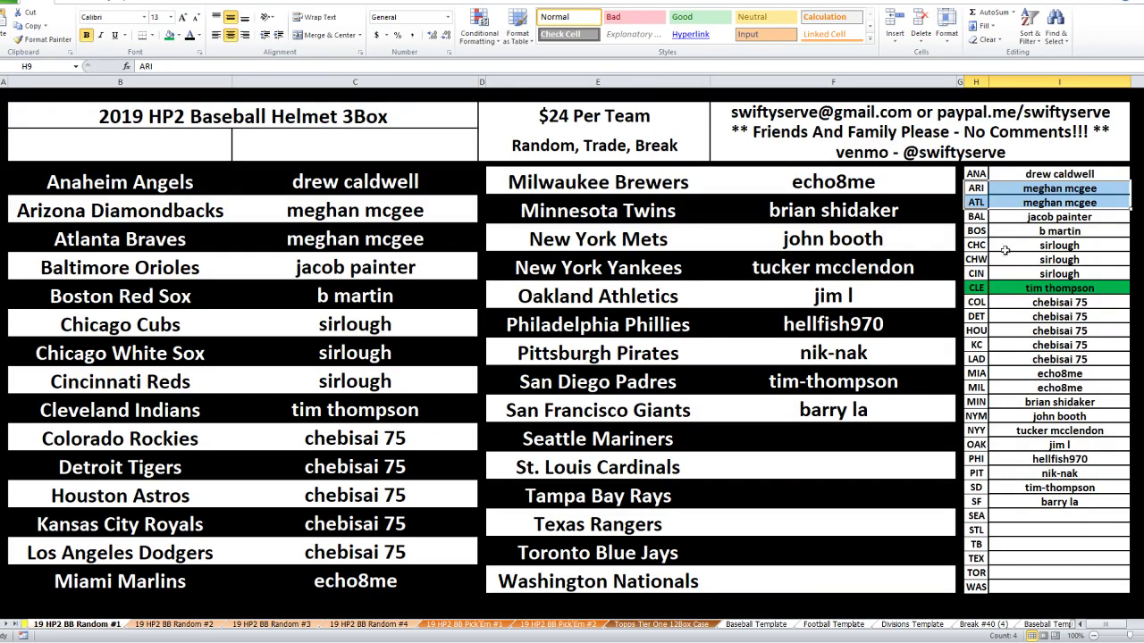
{"action": "left_click_drag", "start_coordinate": [985, 373], "coordinate": [997, 387]}
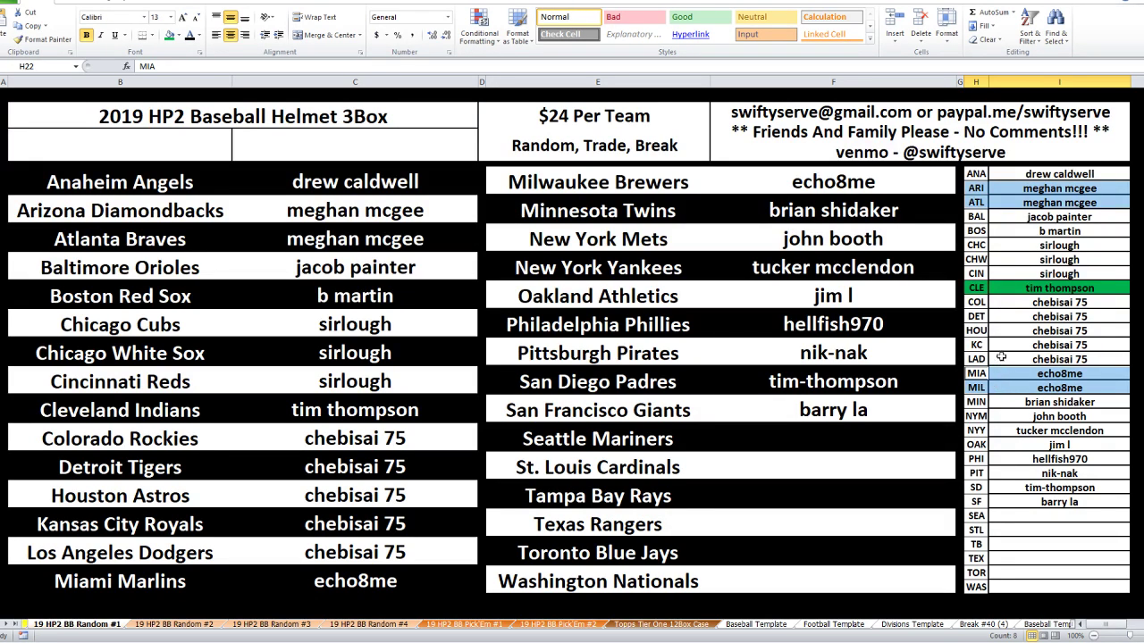
{"action": "left_click", "coordinate": [977, 246], "text": "ctrl"}
{"action": "left_click_drag", "start_coordinate": [976, 246], "coordinate": [997, 270]}
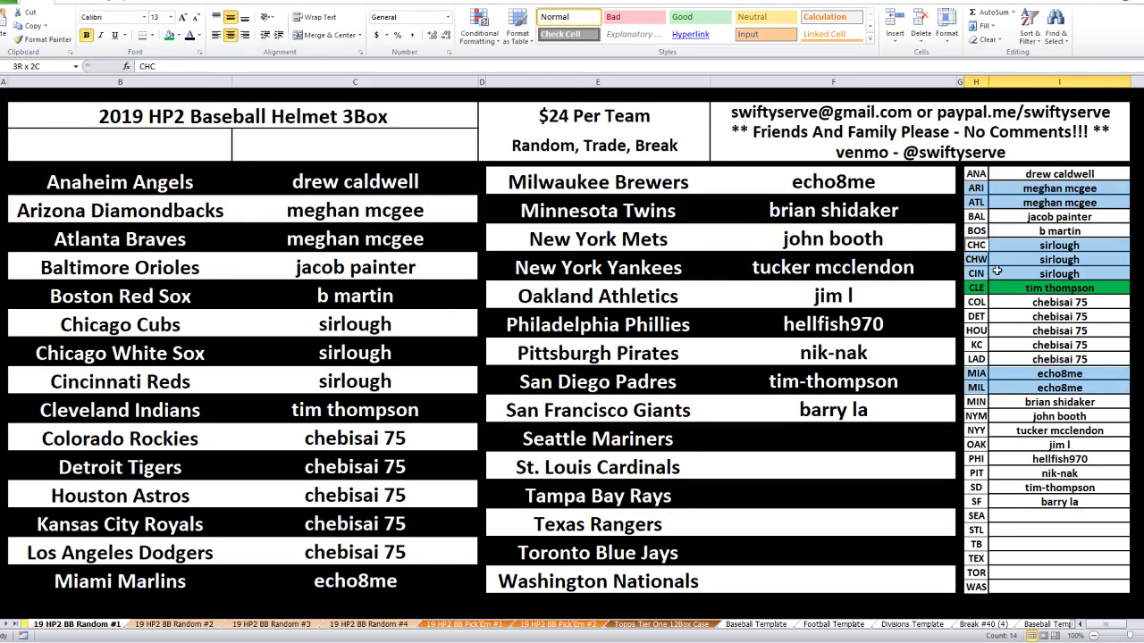
{"action": "left_click_drag", "start_coordinate": [984, 175], "coordinate": [1001, 178]}
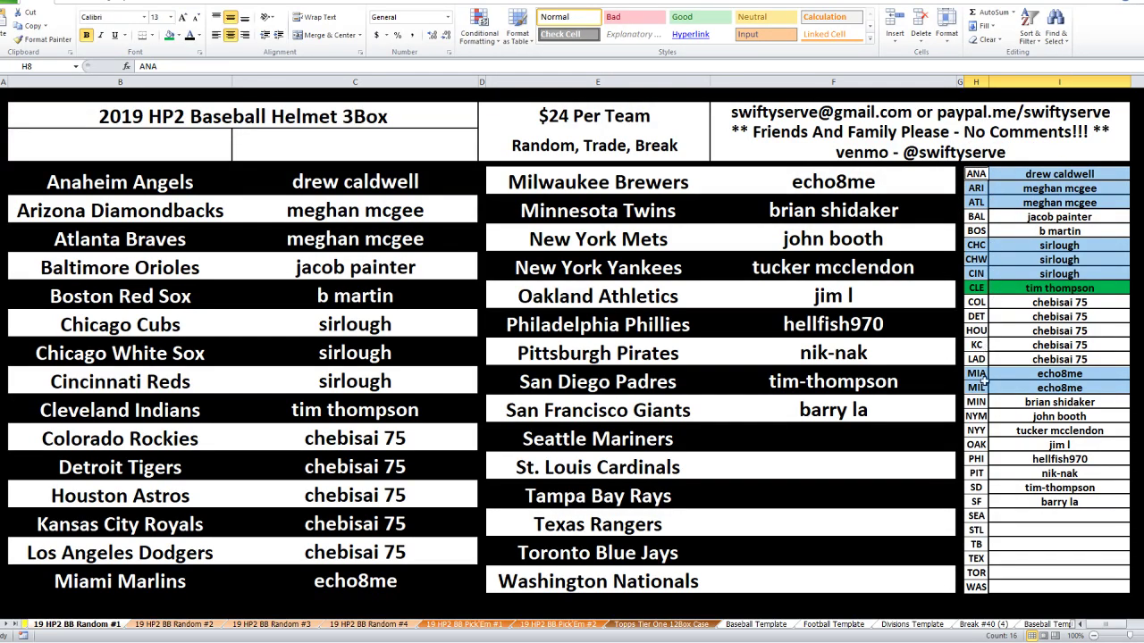
{"action": "left_click_drag", "start_coordinate": [983, 501], "coordinate": [994, 501]}
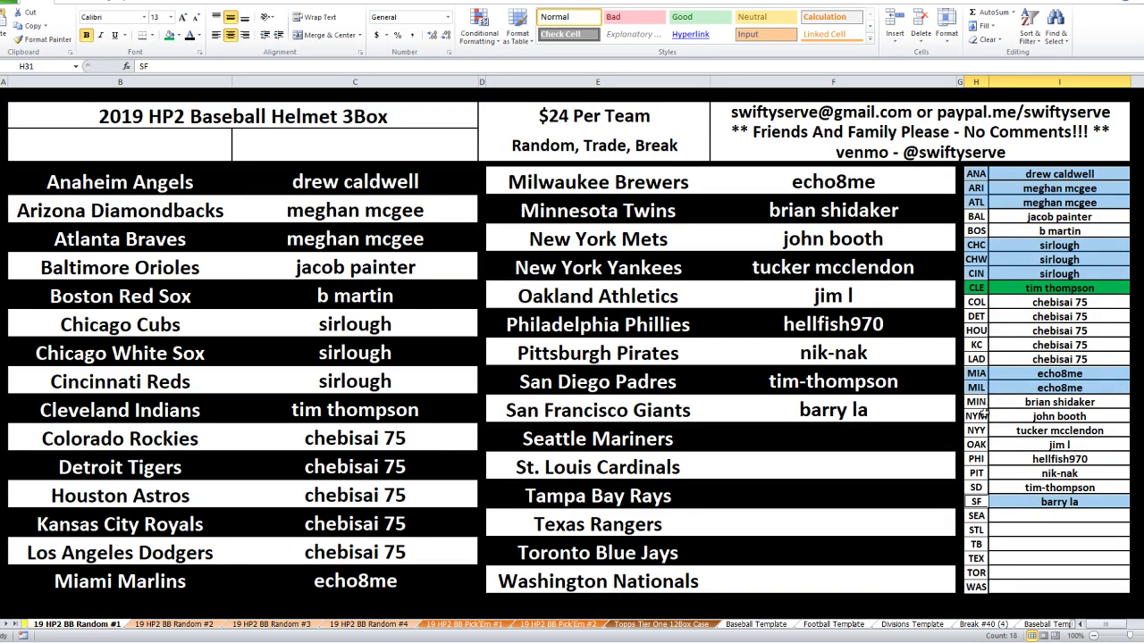
{"action": "left_click_drag", "start_coordinate": [987, 488], "coordinate": [1001, 488]}
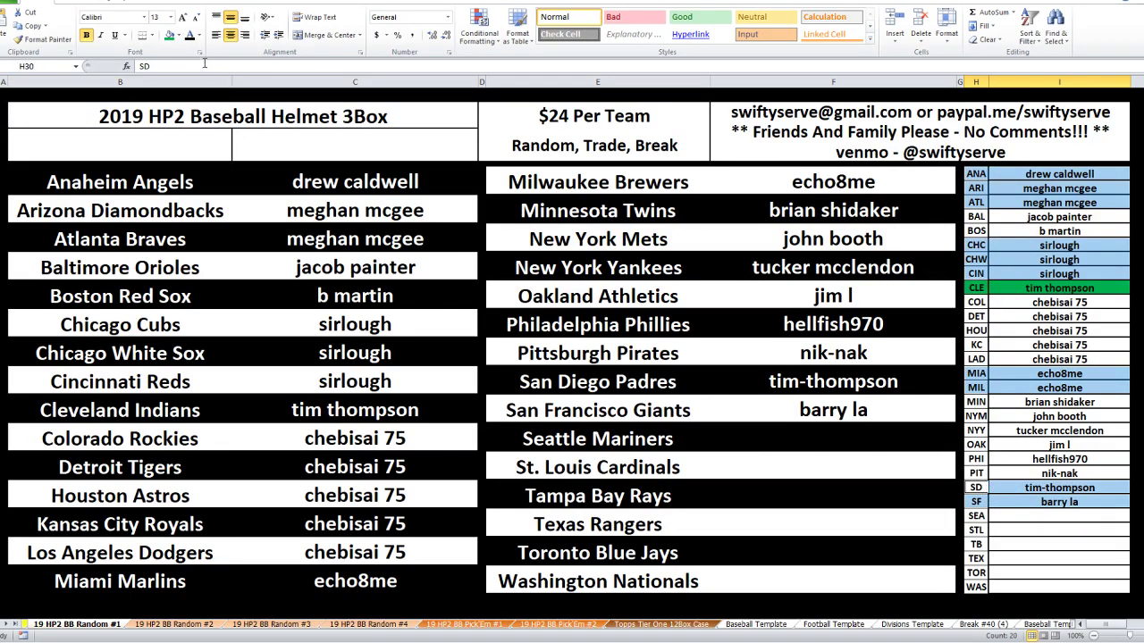
{"action": "left_click", "coordinate": [168, 33]}
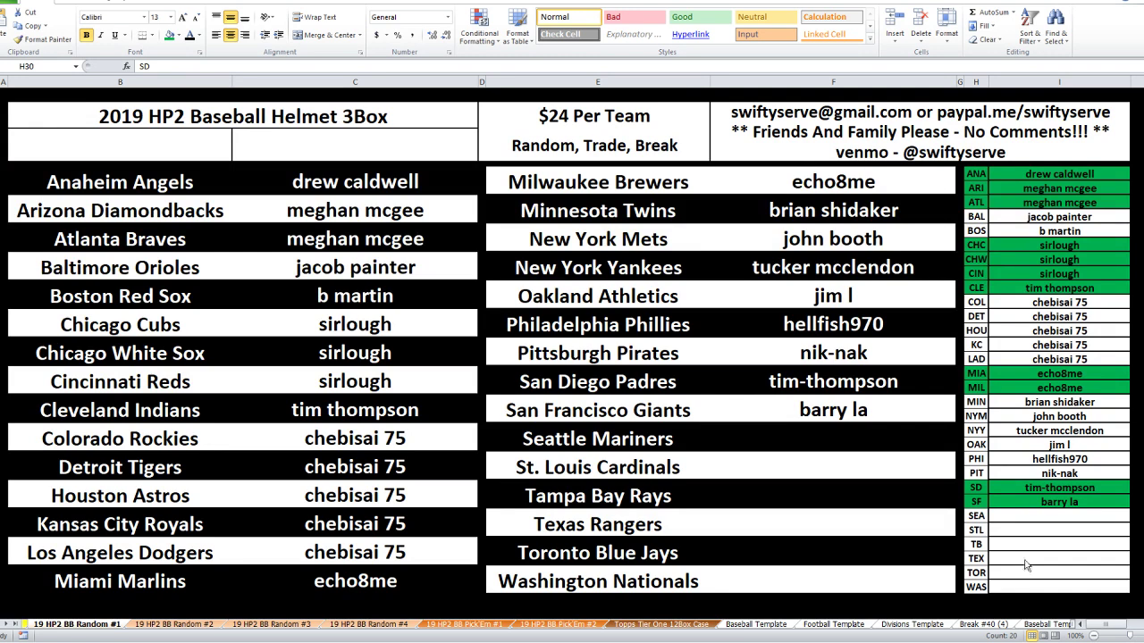
Enter buyers for Seattle, St. Louis and Tampa Bay in cells I32 to I34.
{"action": "left_click", "coordinate": [1047, 515]}
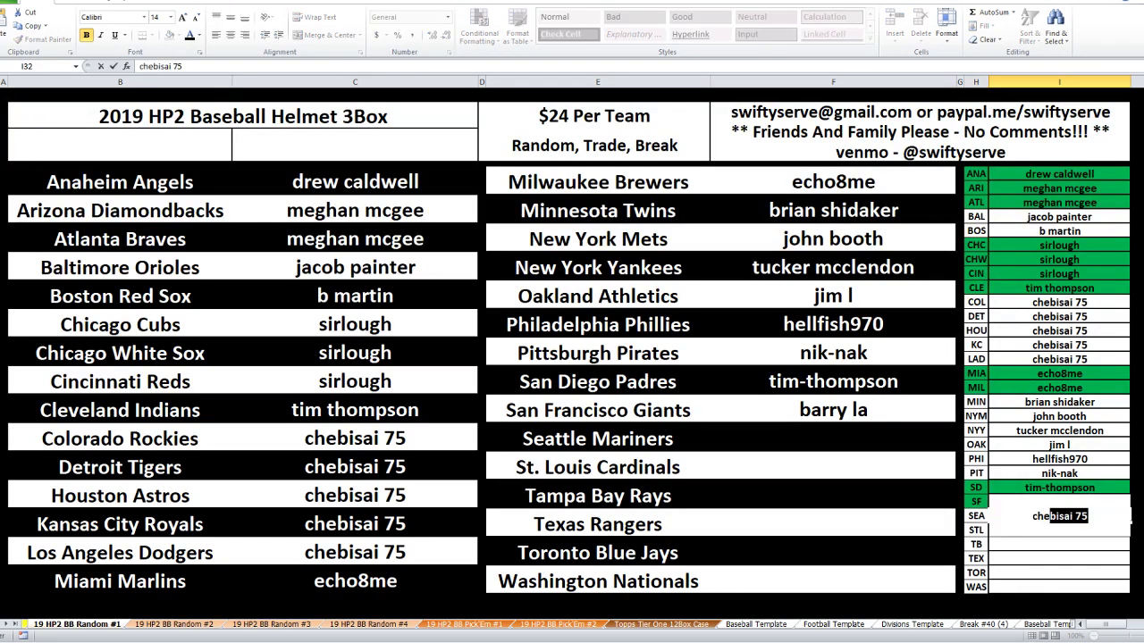
{"action": "key", "text": "Return"}
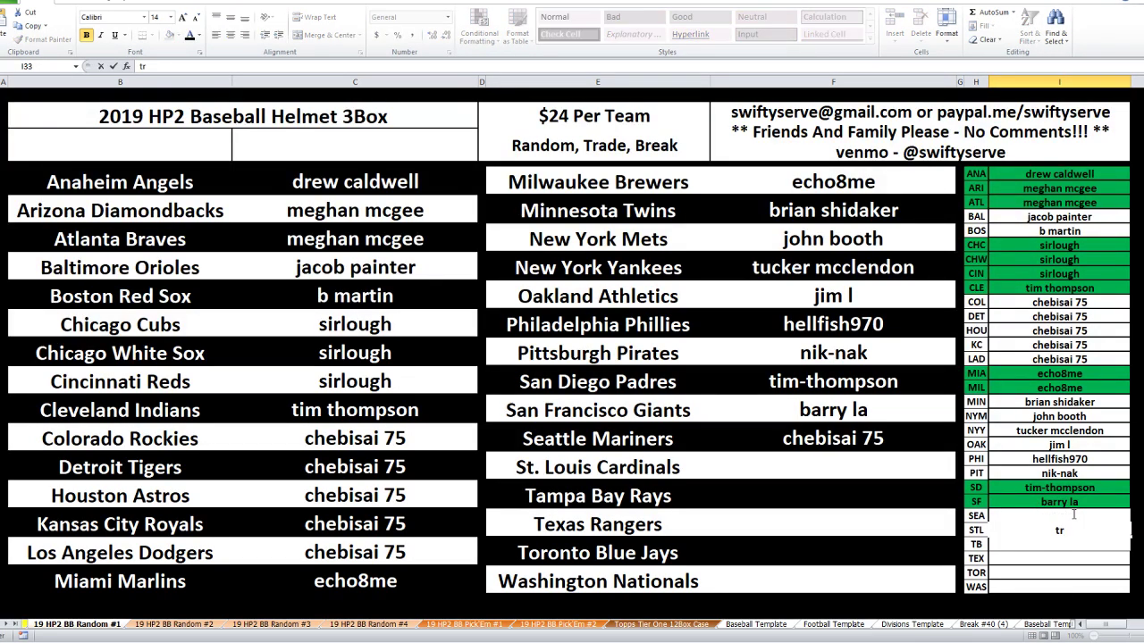
{"action": "key", "text": "BackSpace"}
{"action": "key", "text": "Return"}
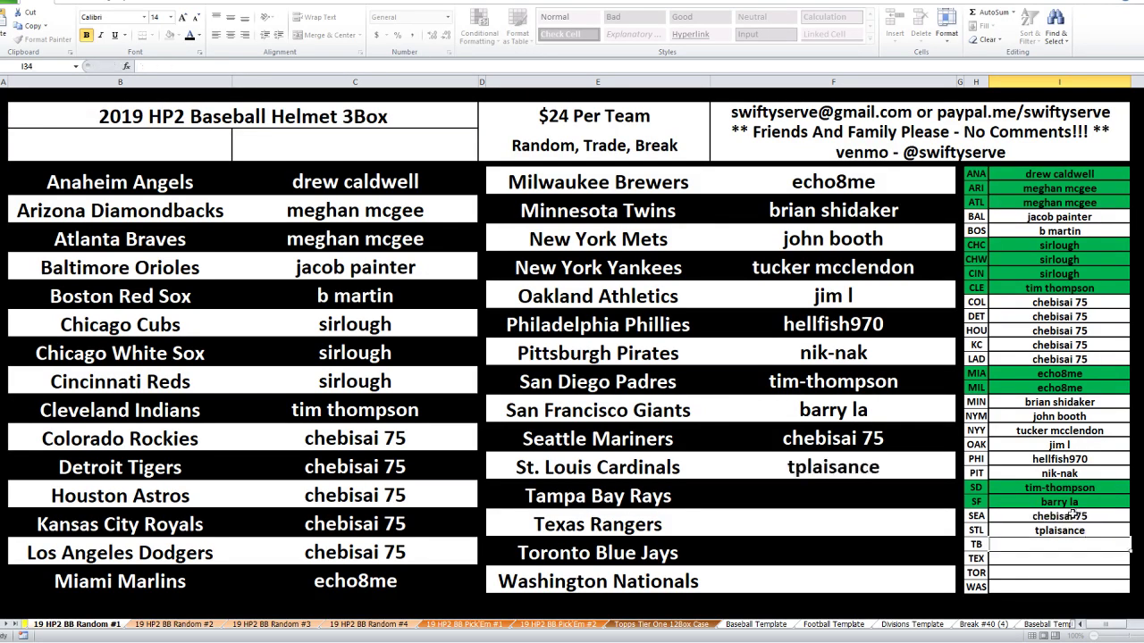
{"action": "key", "text": "Return"}
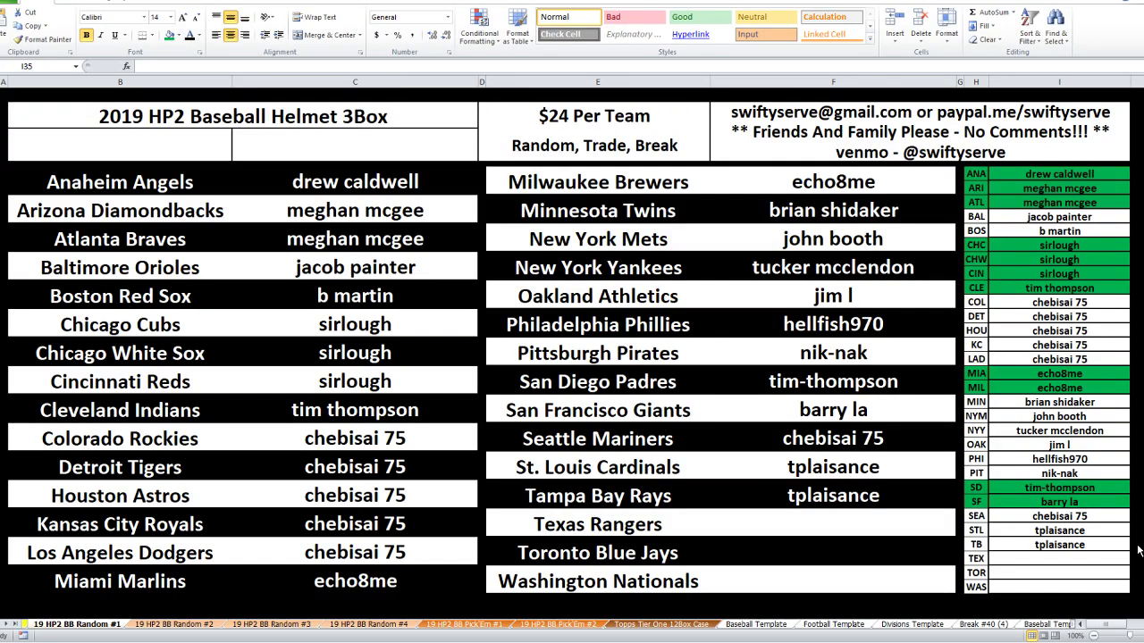
Fill the OAK, BAL, MIN–NYY, BOS, NYM, COL–LAD and SEA lookup rows green.
{"action": "left_click_drag", "start_coordinate": [983, 444], "coordinate": [1001, 444]}
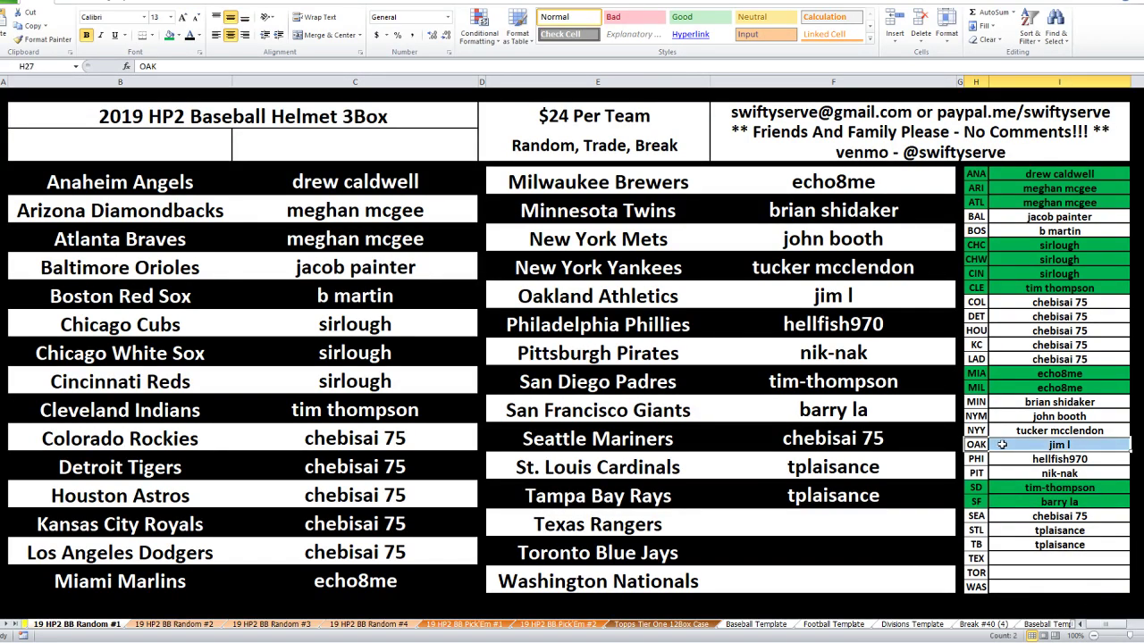
{"action": "left_click_drag", "start_coordinate": [985, 218], "coordinate": [1000, 219]}
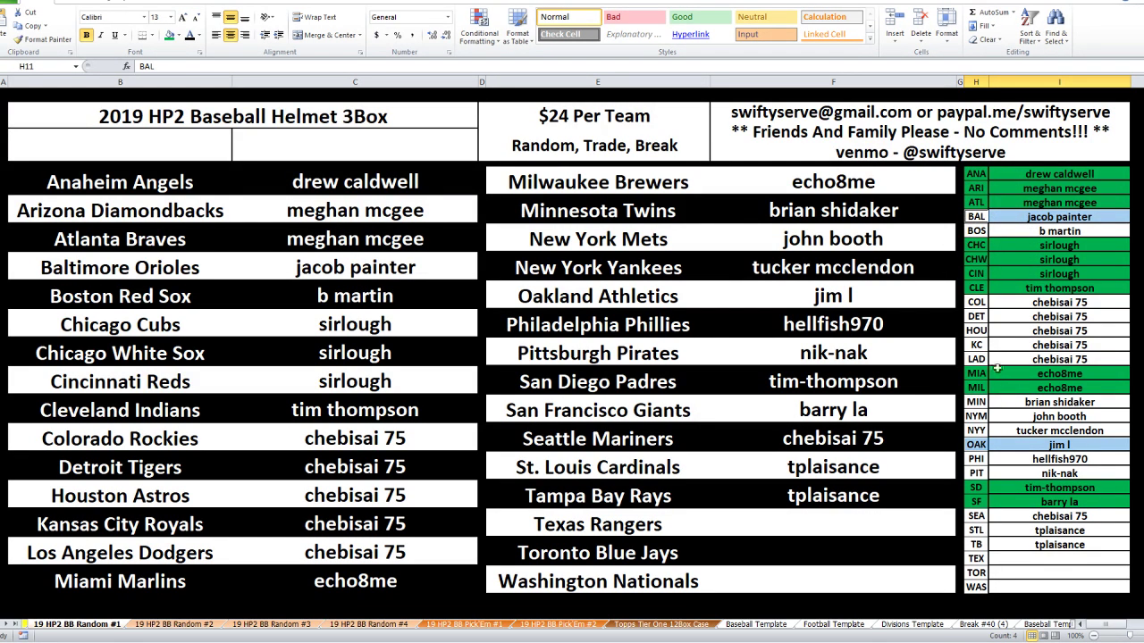
{"action": "left_click", "coordinate": [977, 402]}
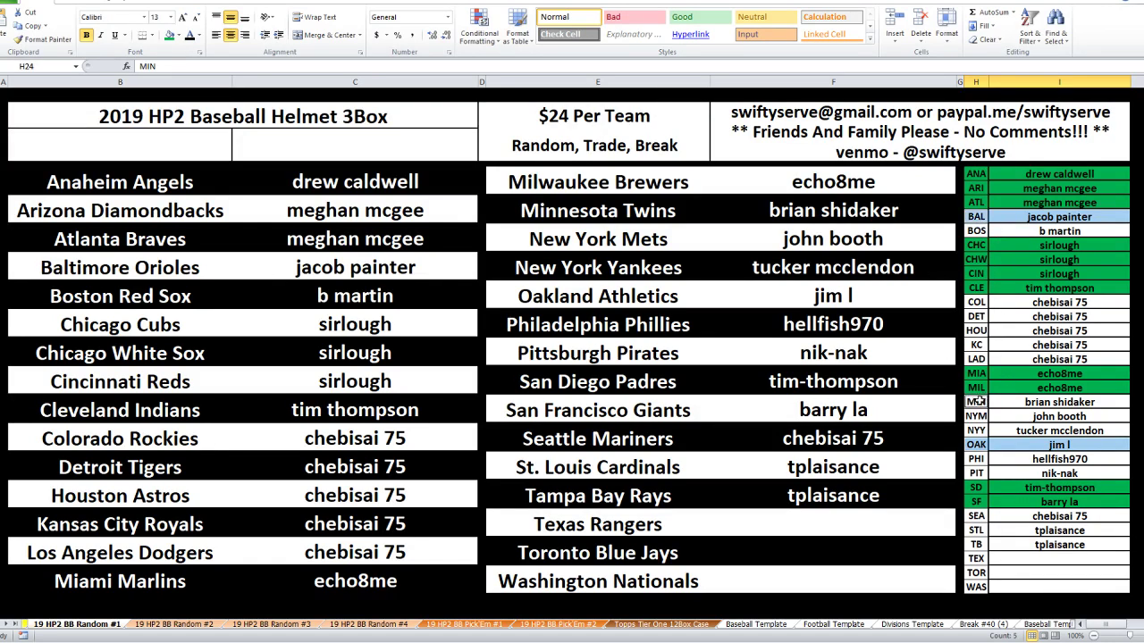
{"action": "left_click_drag", "start_coordinate": [976, 402], "coordinate": [1002, 431]}
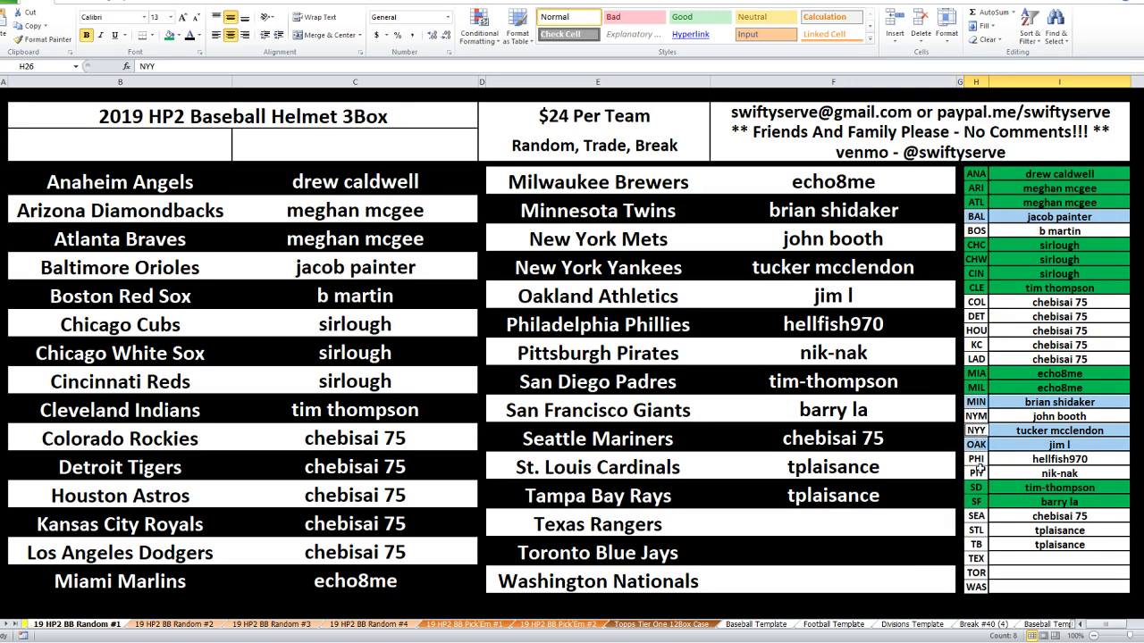
{"action": "left_click_drag", "start_coordinate": [981, 231], "coordinate": [991, 230]}
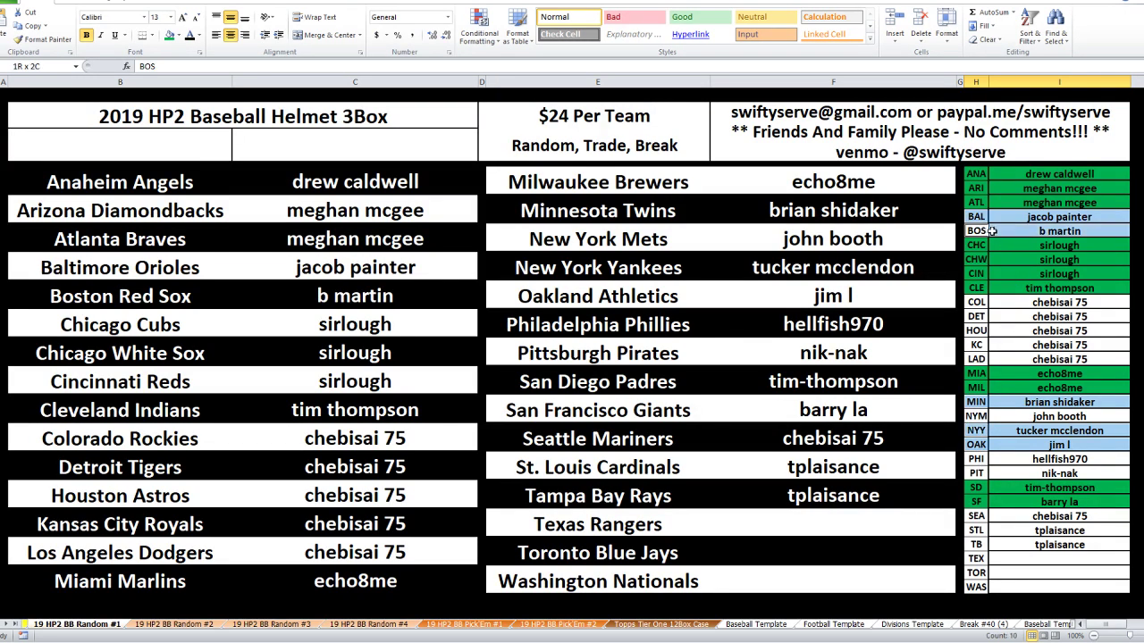
{"action": "left_click_drag", "start_coordinate": [981, 416], "coordinate": [1010, 416]}
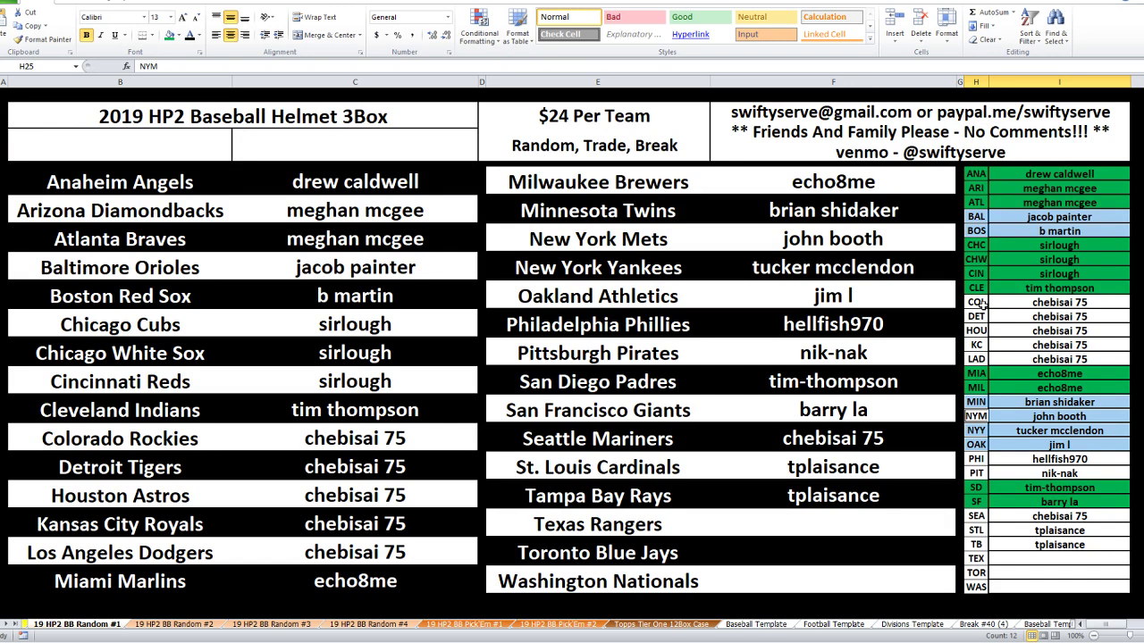
{"action": "left_click_drag", "start_coordinate": [980, 304], "coordinate": [993, 360]}
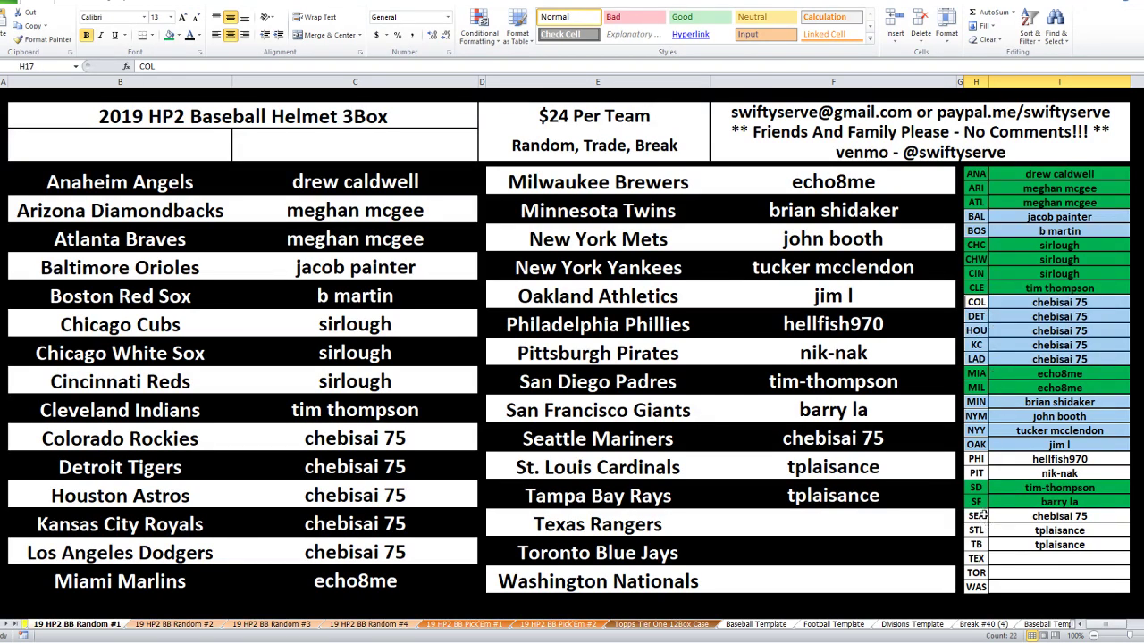
{"action": "left_click_drag", "start_coordinate": [983, 516], "coordinate": [1037, 517]}
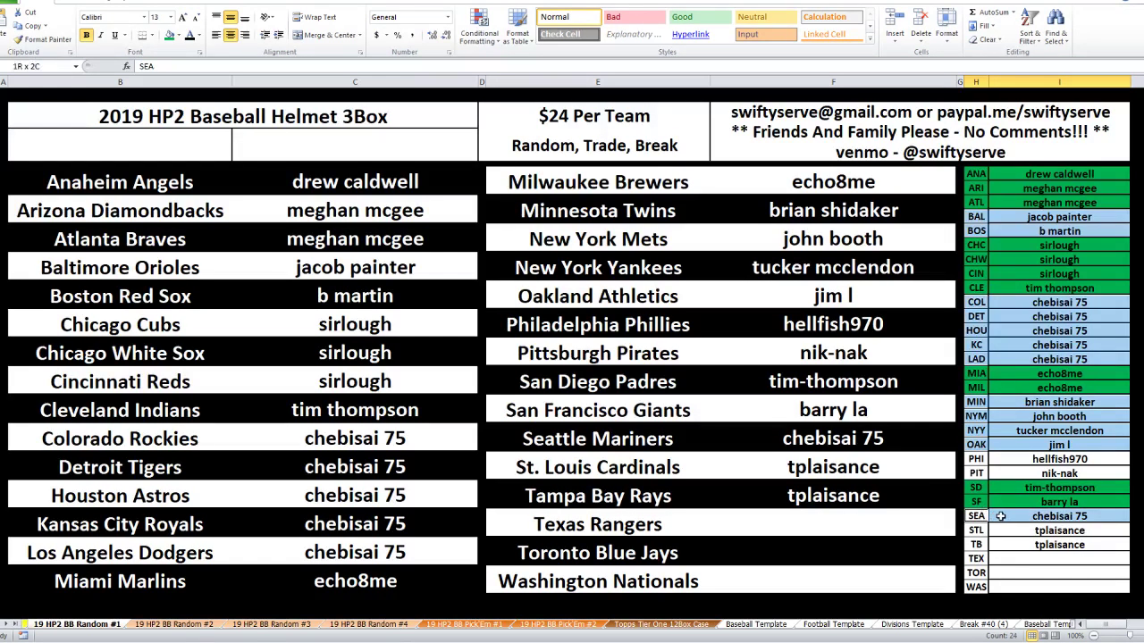
{"action": "left_click", "coordinate": [169, 36]}
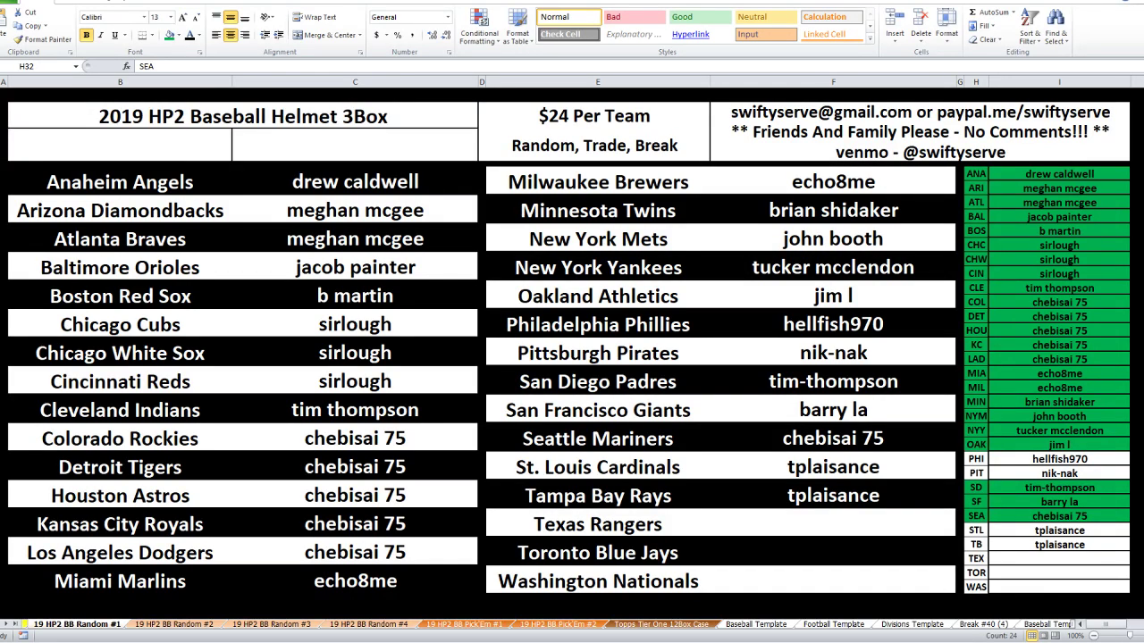
Enter the Texas Rangers buyer in cell I35 and correct its misspelling.
{"action": "left_click", "coordinate": [999, 541]}
{"action": "key", "text": "Delete"}
{"action": "left_click", "coordinate": [1051, 560]}
{"action": "type", "text": "s"}
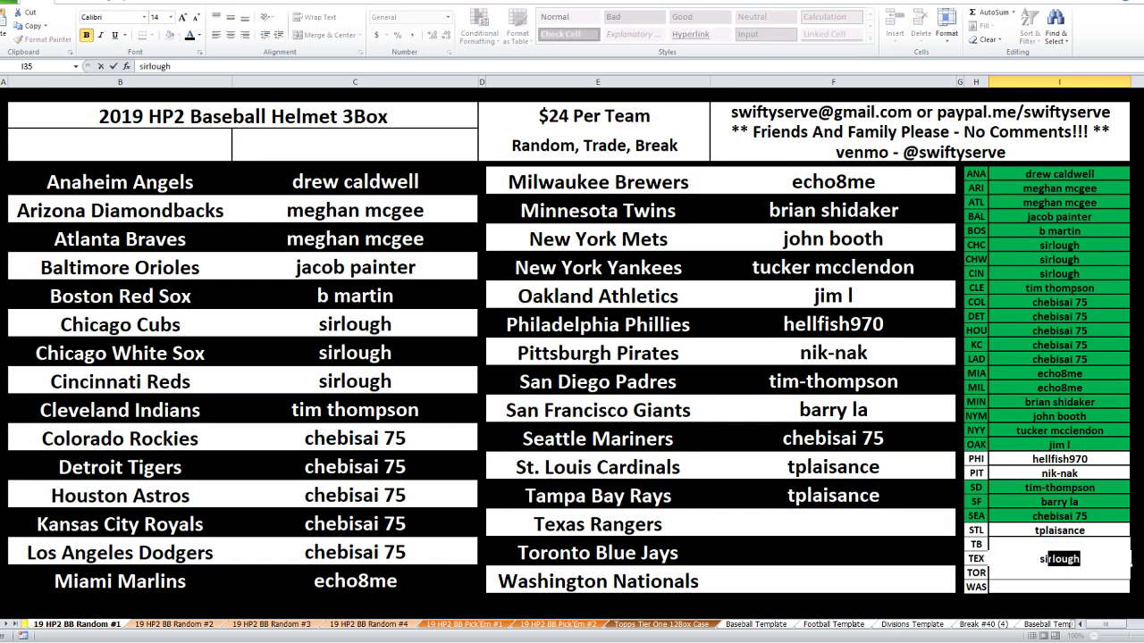
{"action": "type", "text": "irlouh"}
{"action": "key", "text": "Return"}
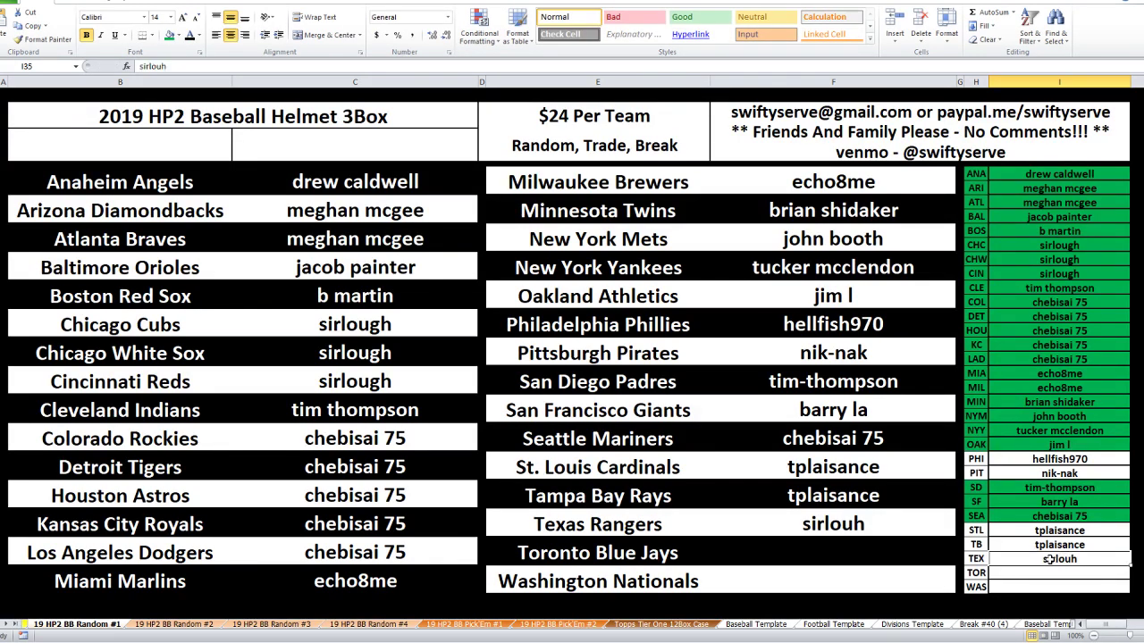
{"action": "double_click", "coordinate": [1051, 559]}
{"action": "type", "text": "sirlough"}
{"action": "key", "text": "Return"}
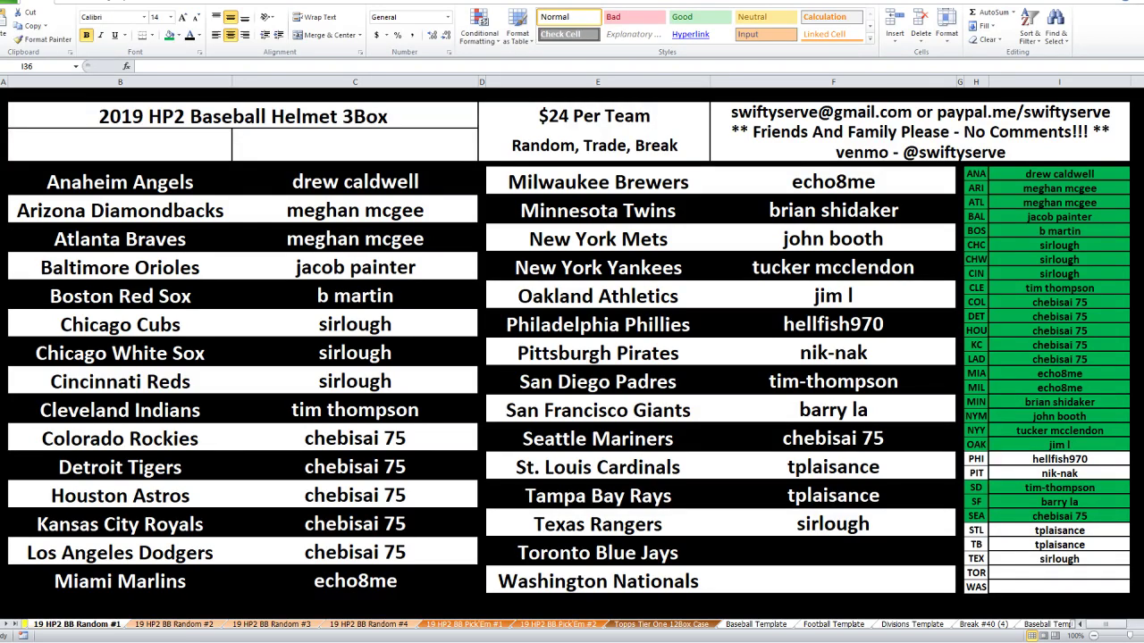
Assign one buyer to Toronto (I36) and Washington (I37), fixing a typo in the name.
{"action": "left_click", "coordinate": [1061, 572]}
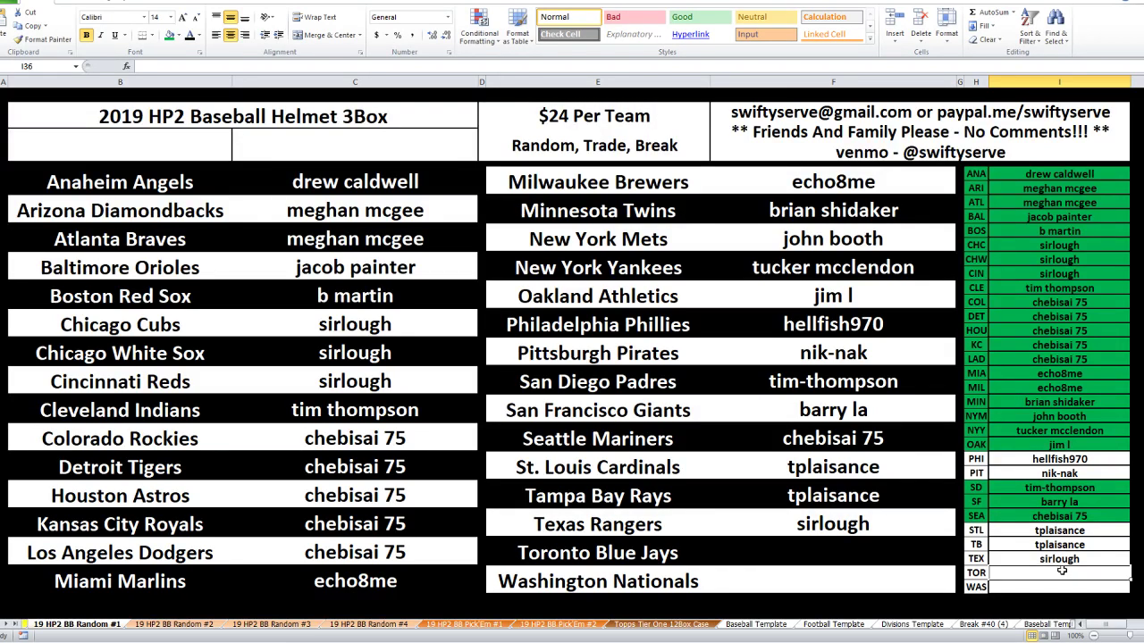
{"action": "type", "text": "ruben"}
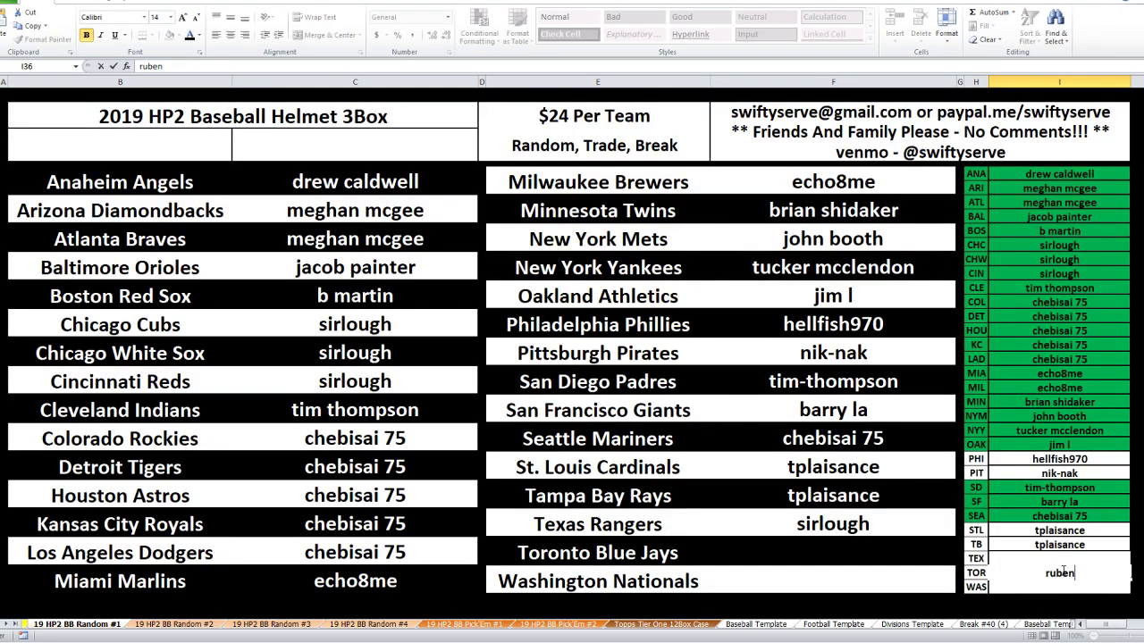
{"action": "type", "text": " 0"}
{"action": "key", "text": "Return"}
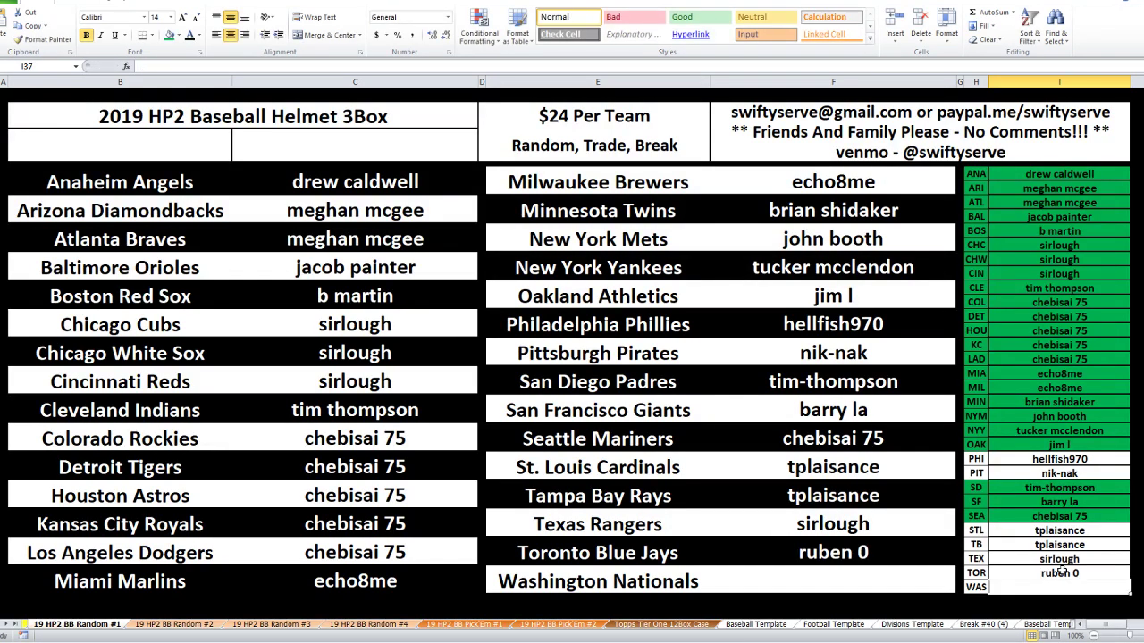
{"action": "left_click", "coordinate": [1062, 572]}
{"action": "type", "text": "ruben"}
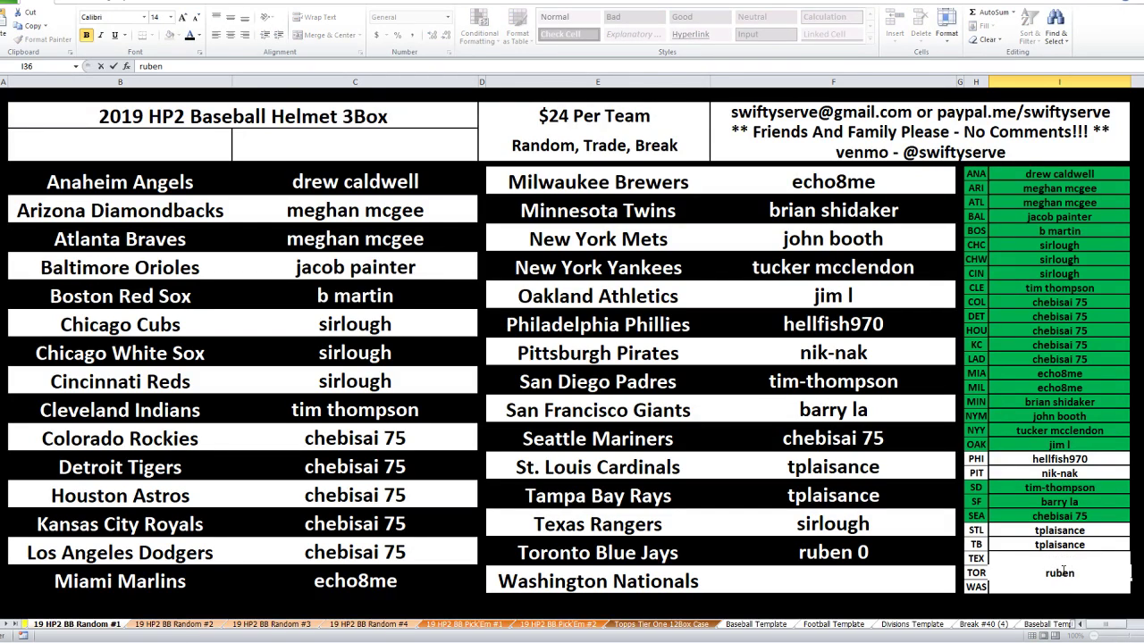
{"action": "type", "text": " o"}
{"action": "key", "text": "Return"}
{"action": "type", "text": "r"}
{"action": "key", "text": "Return"}
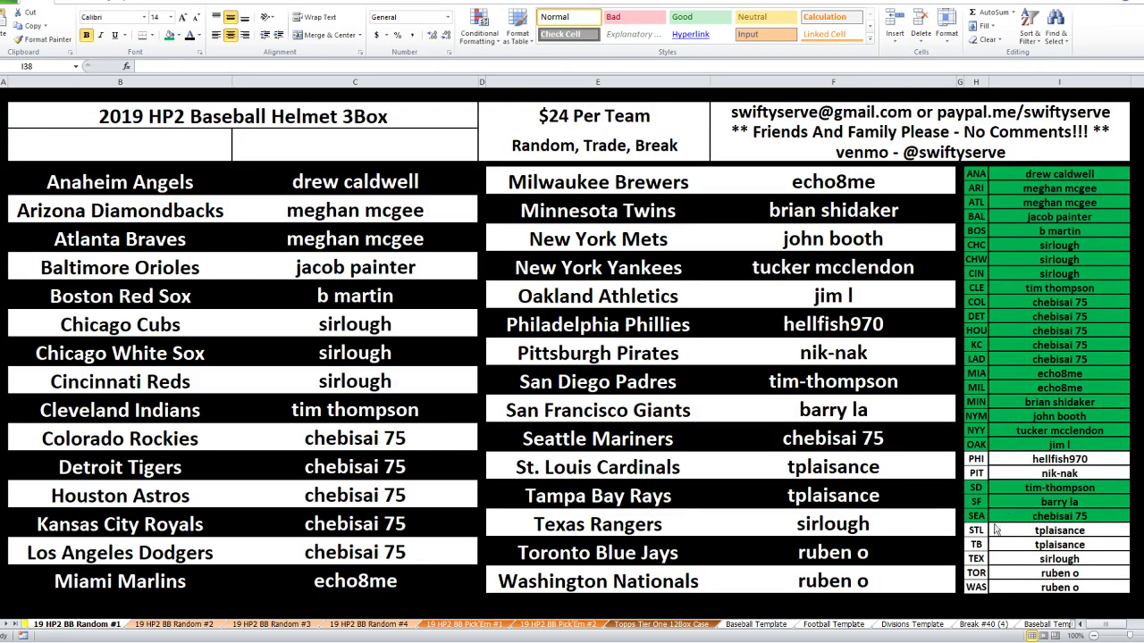
Fill the STL, PIT, TEX and PHI side-list rows green, then select buyer names I8:I36.
{"action": "left_click_drag", "start_coordinate": [979, 531], "coordinate": [995, 587]}
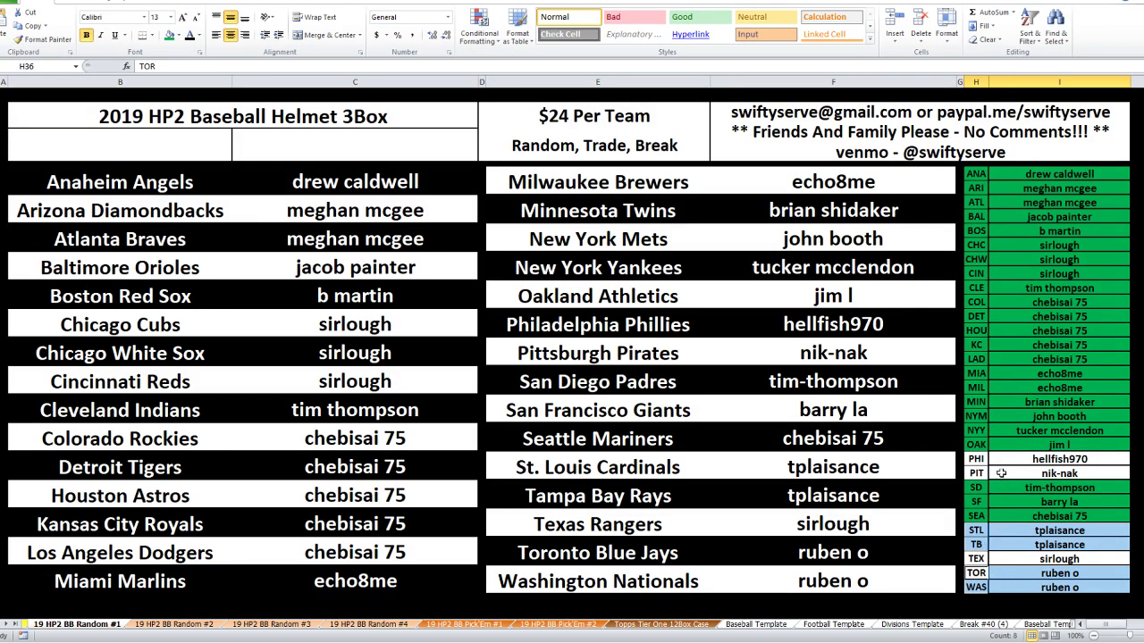
{"action": "left_click_drag", "start_coordinate": [978, 473], "coordinate": [994, 474], "text": "ctrl"}
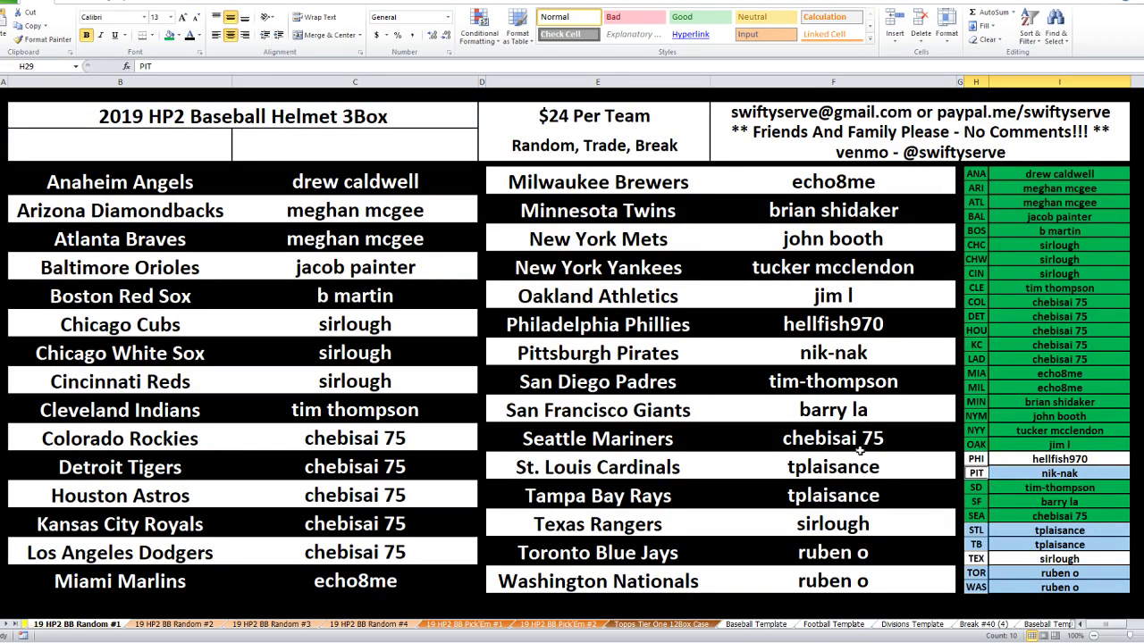
{"action": "left_click", "coordinate": [170, 35]}
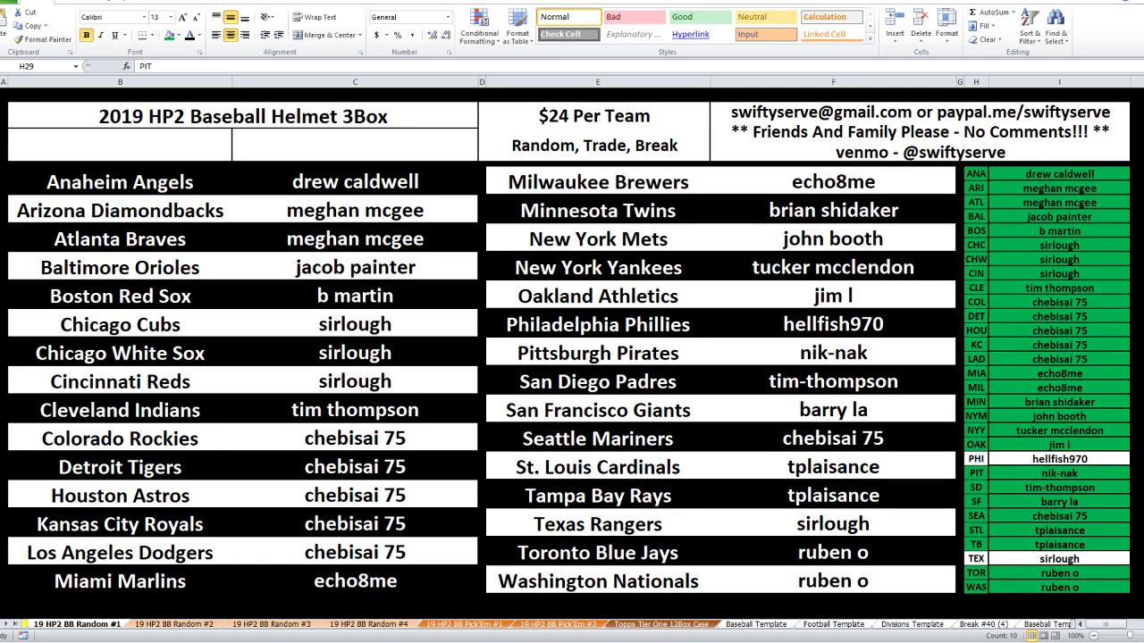
{"action": "left_click_drag", "start_coordinate": [984, 559], "coordinate": [997, 559]}
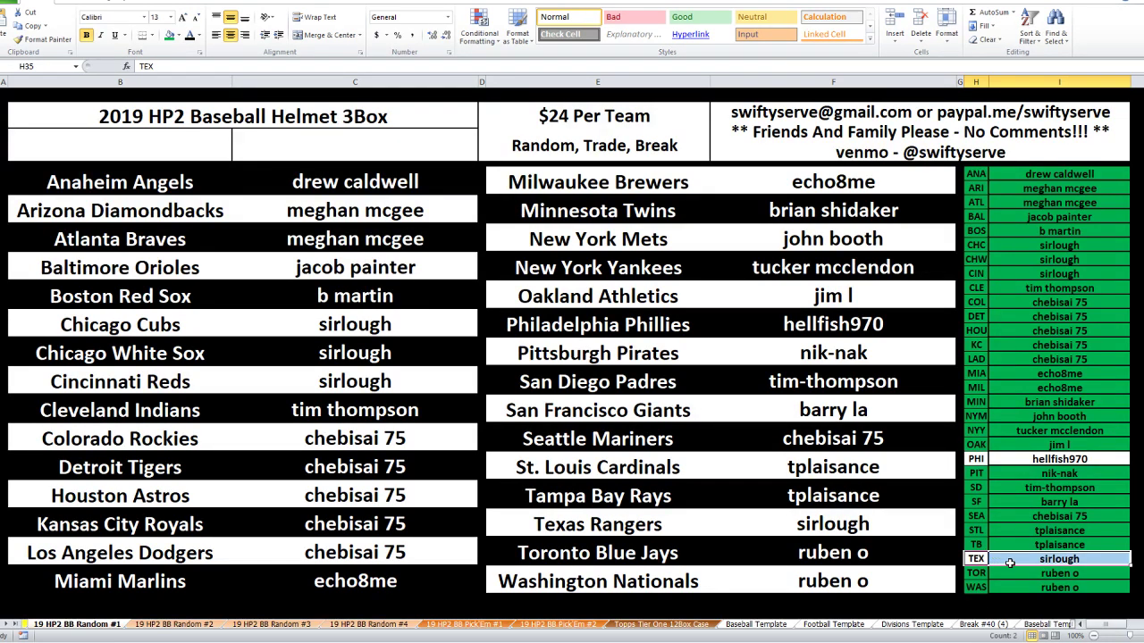
{"action": "left_click", "coordinate": [169, 35]}
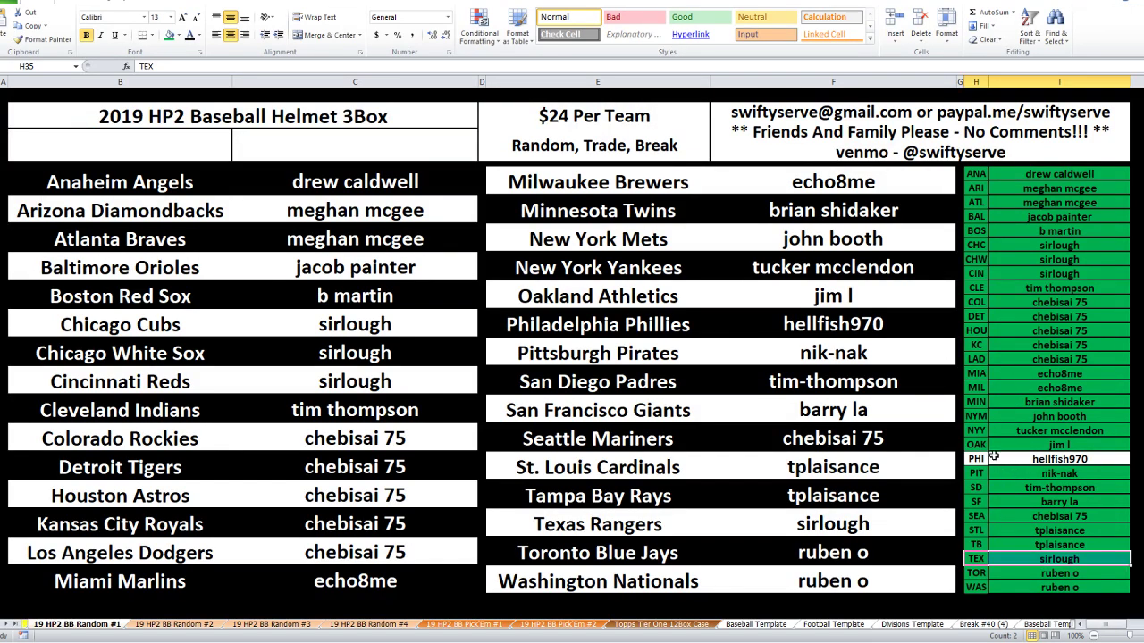
{"action": "left_click_drag", "start_coordinate": [974, 459], "coordinate": [994, 458]}
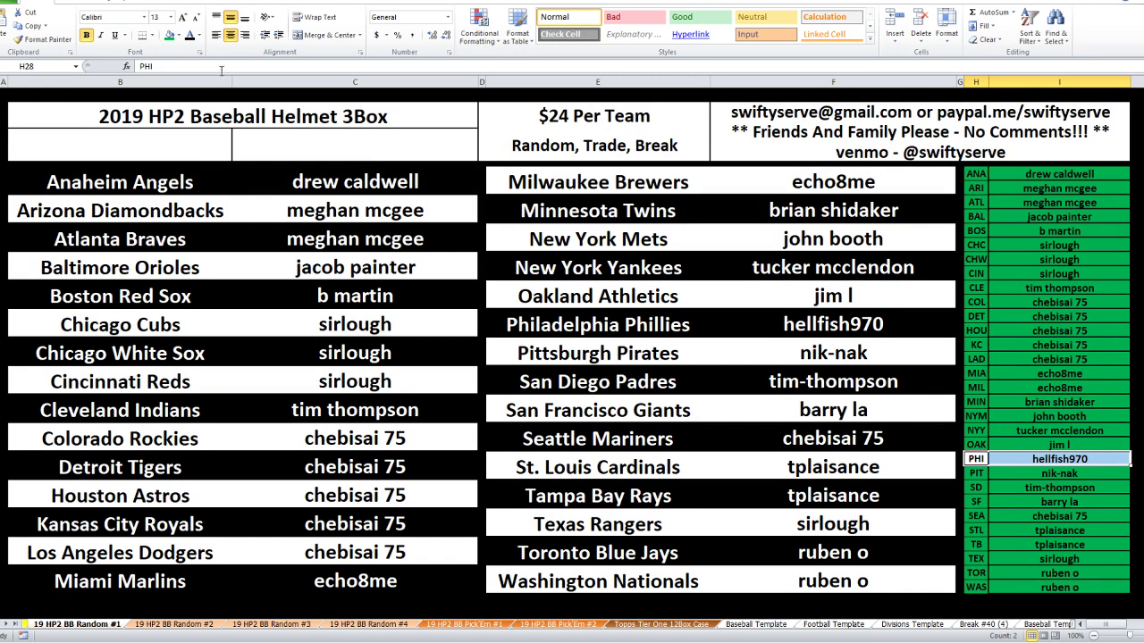
{"action": "left_click", "coordinate": [170, 35]}
{"action": "left_click_drag", "start_coordinate": [1055, 177], "coordinate": [1064, 574]}
Copy the buyer names and open a fresh List Randomizer page in the maximized browser.
{"action": "key", "text": "ctrl+c"}
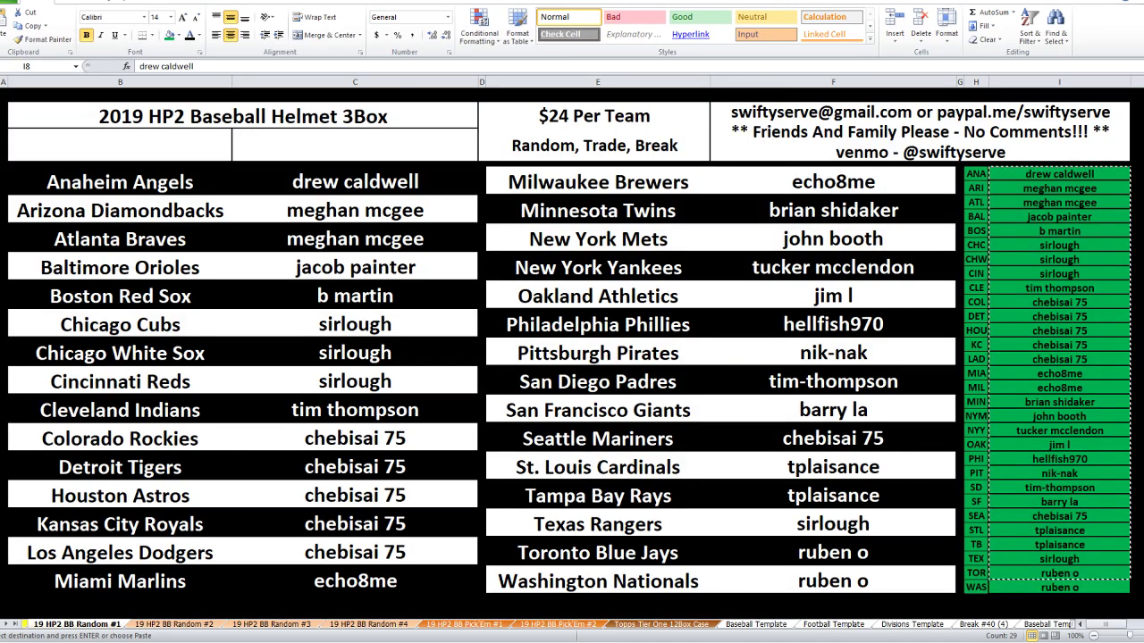
{"action": "key", "text": "alt+Tab"}
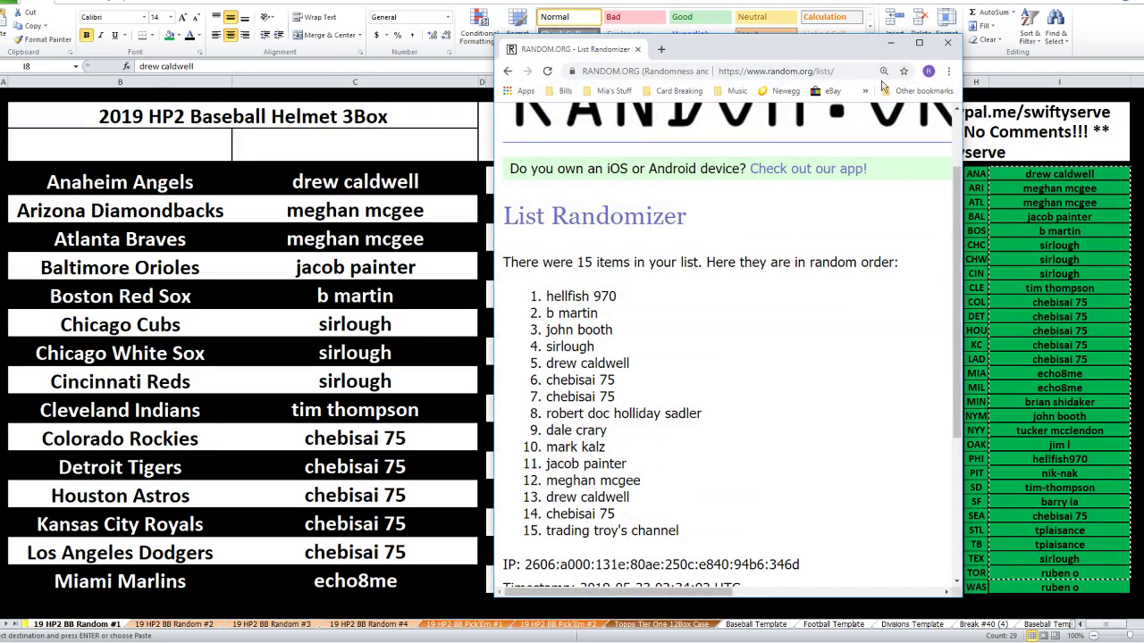
{"action": "left_click", "coordinate": [919, 42]}
{"action": "mouse_move", "coordinate": [404, 75]}
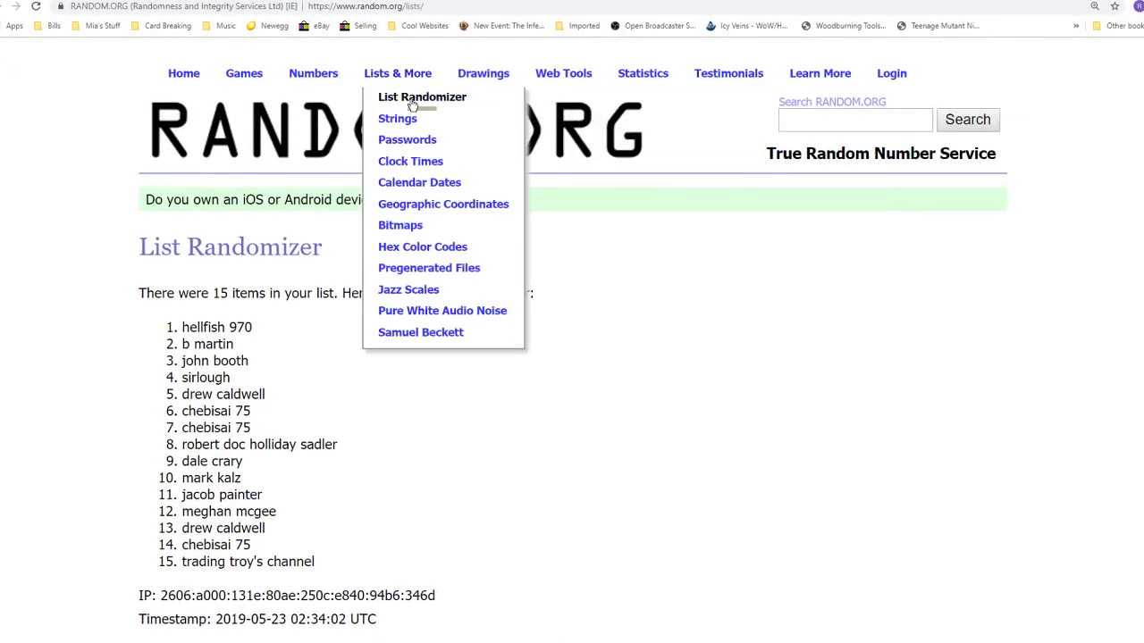
{"action": "left_click", "coordinate": [411, 106]}
Paste the copied buyer names into the List Randomizer items box.
{"action": "left_click", "coordinate": [286, 531]}
{"action": "key", "text": "ctrl+v"}
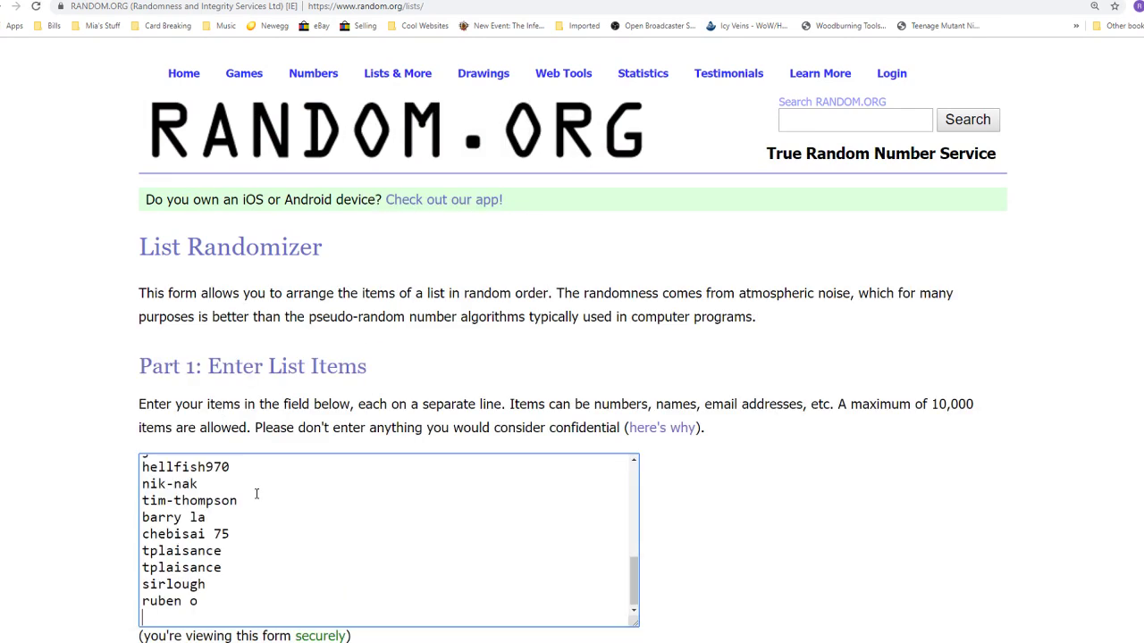
{"action": "scroll", "coordinate": [265, 503], "scroll_direction": "up", "scroll_amount": 2}
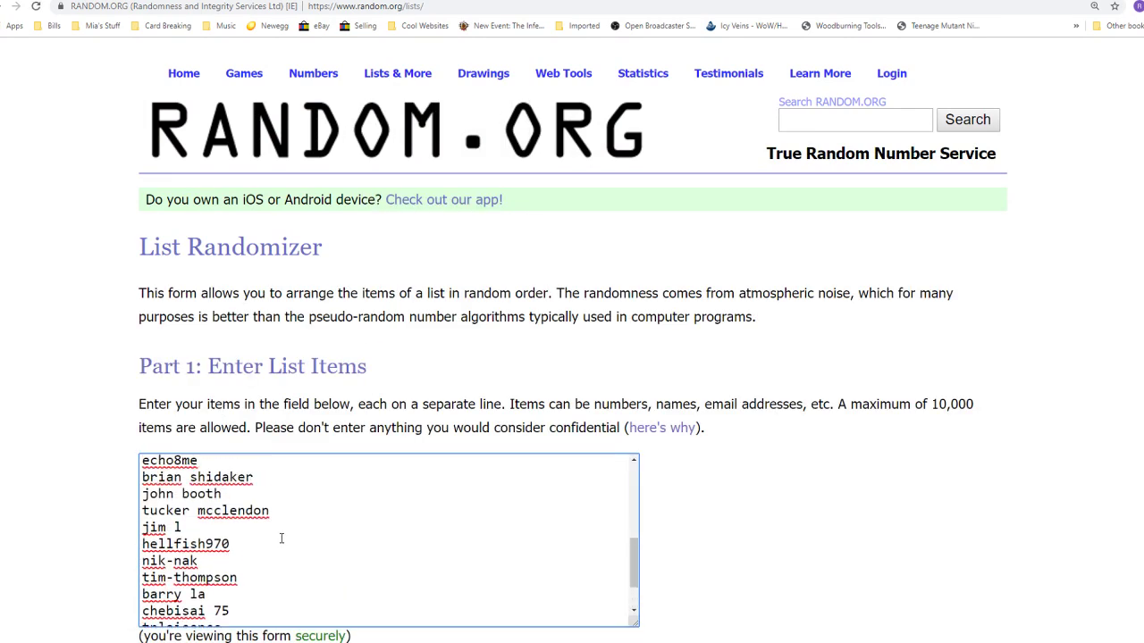
{"action": "scroll", "coordinate": [280, 538], "scroll_direction": "up", "scroll_amount": 5}
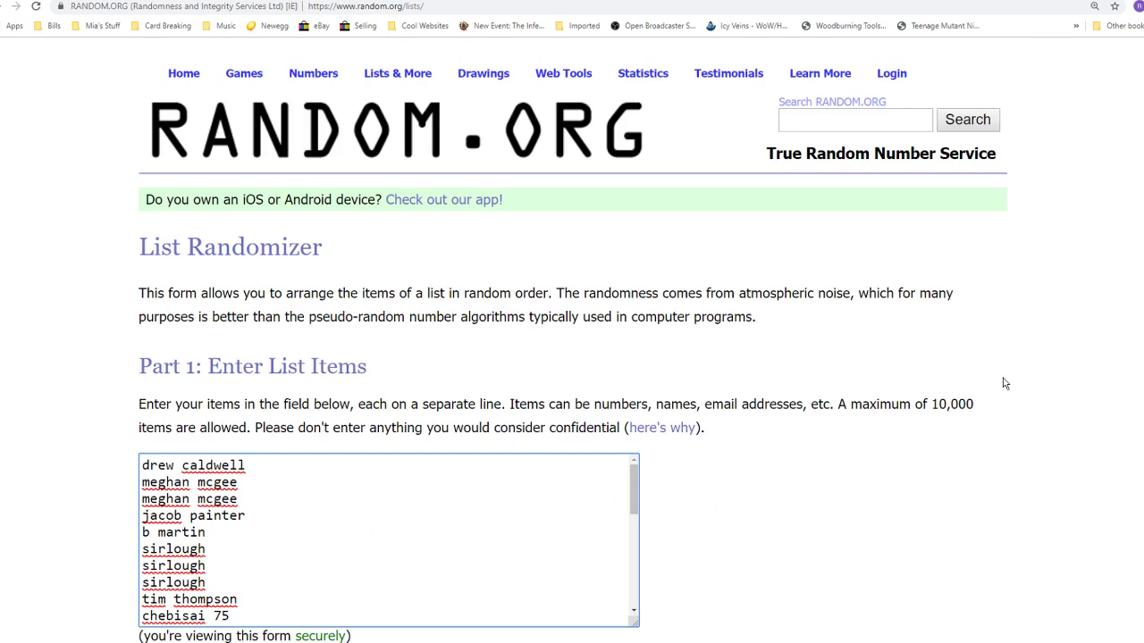
{"action": "scroll", "coordinate": [572, 339], "scroll_direction": "down", "scroll_amount": 2}
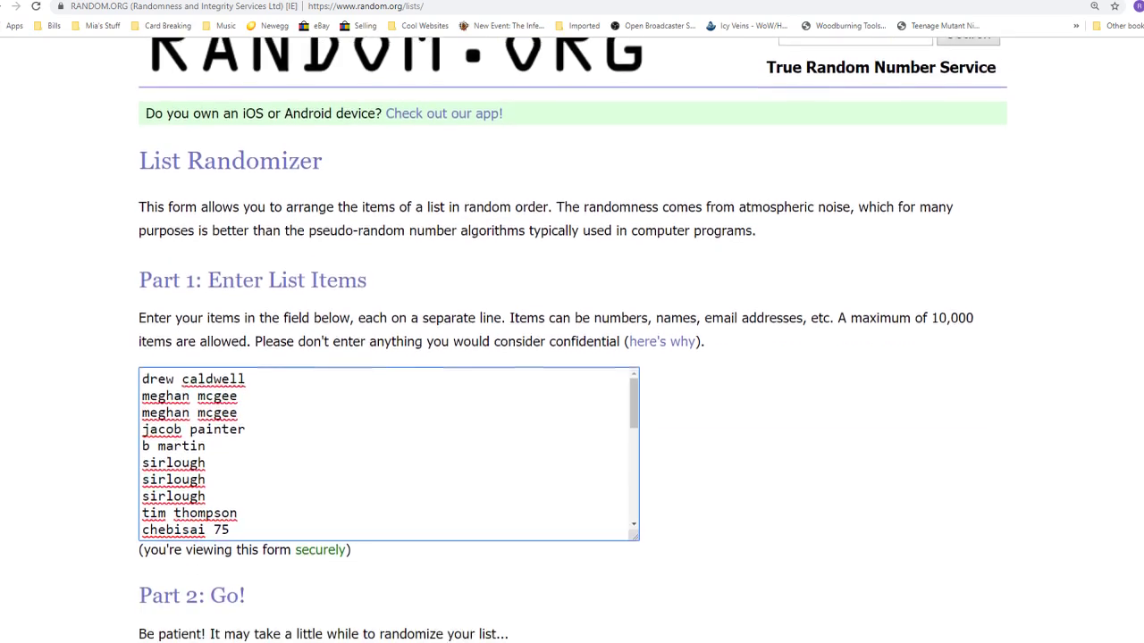
{"action": "scroll", "coordinate": [572, 340], "scroll_direction": "up", "scroll_amount": 2}
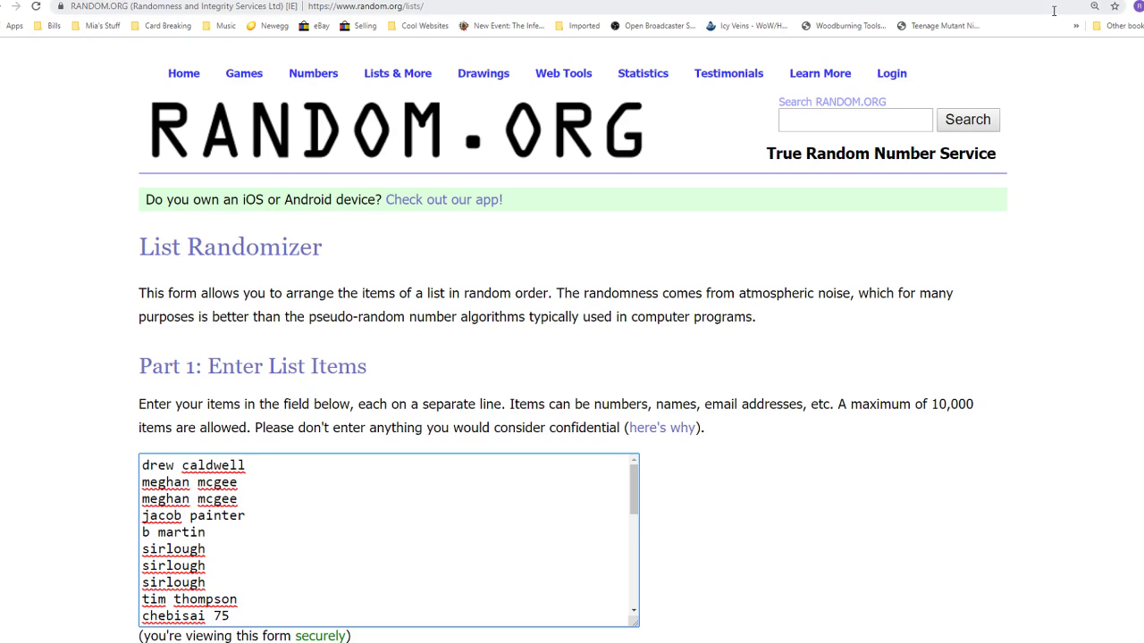
Shrink and reposition the browser over the sheet and place the cursor in the list box.
{"action": "double_click", "coordinate": [763, 0]}
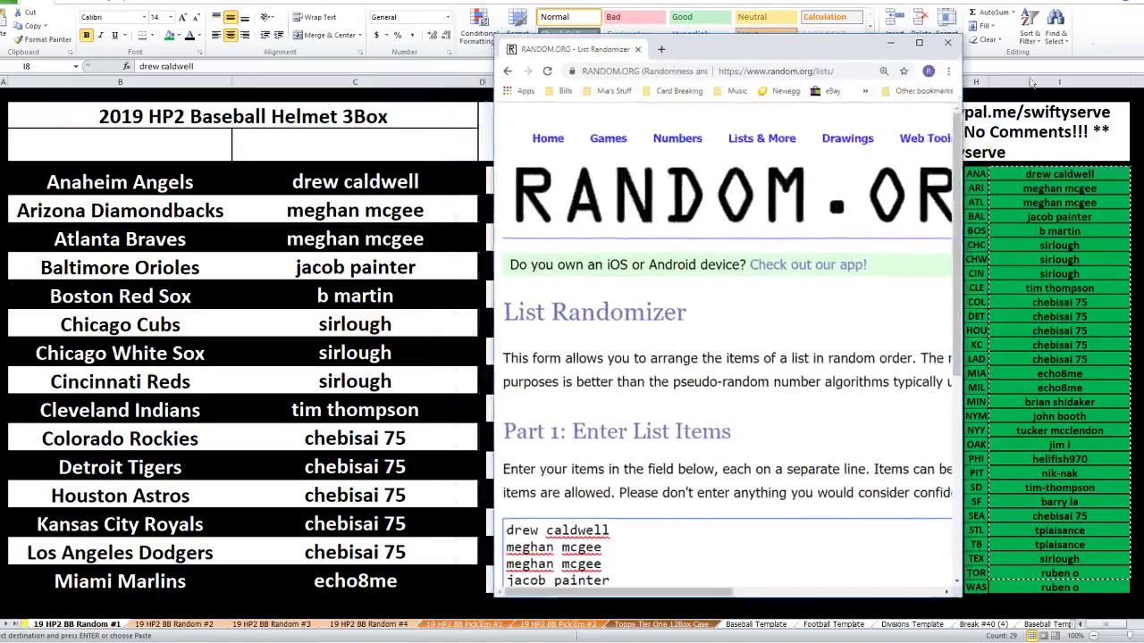
{"action": "left_click_drag", "start_coordinate": [762, 0], "coordinate": [758, 26]}
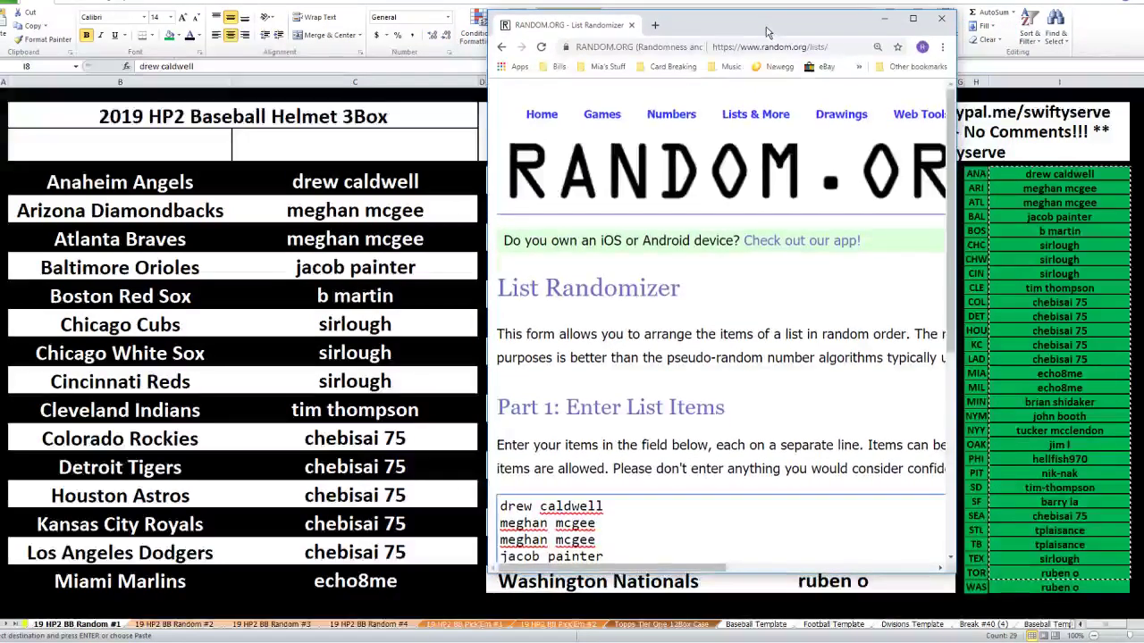
{"action": "left_click_drag", "start_coordinate": [954, 132], "coordinate": [964, 232]}
{"action": "scroll", "coordinate": [818, 210], "scroll_direction": "down", "scroll_amount": 2}
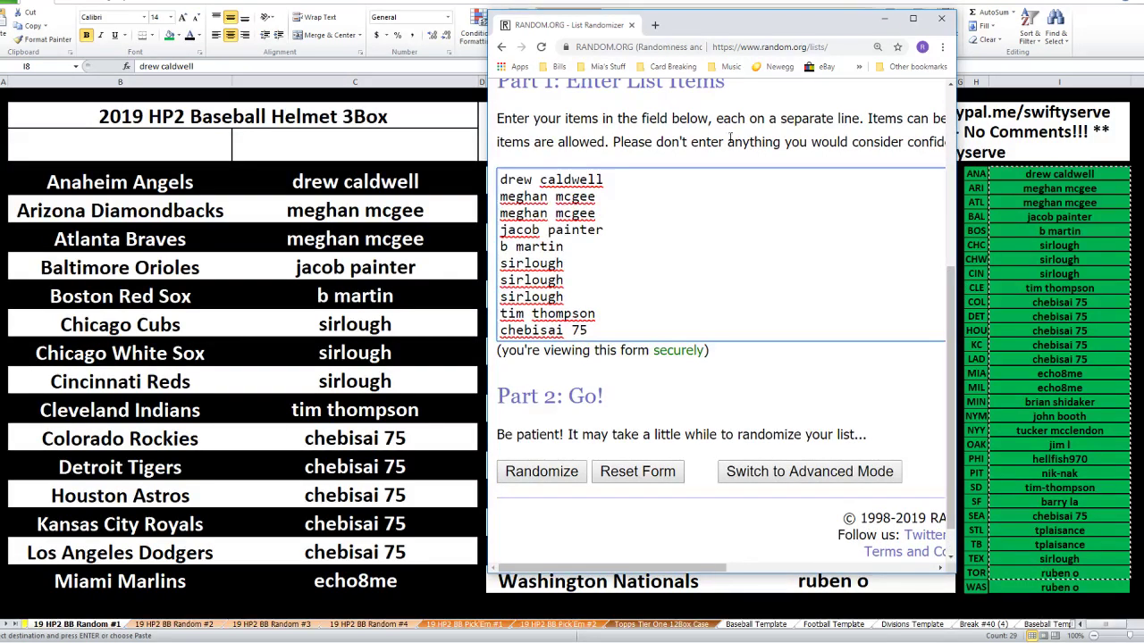
{"action": "left_click", "coordinate": [601, 240]}
{"action": "scroll", "coordinate": [572, 262], "scroll_direction": "down", "scroll_amount": 2}
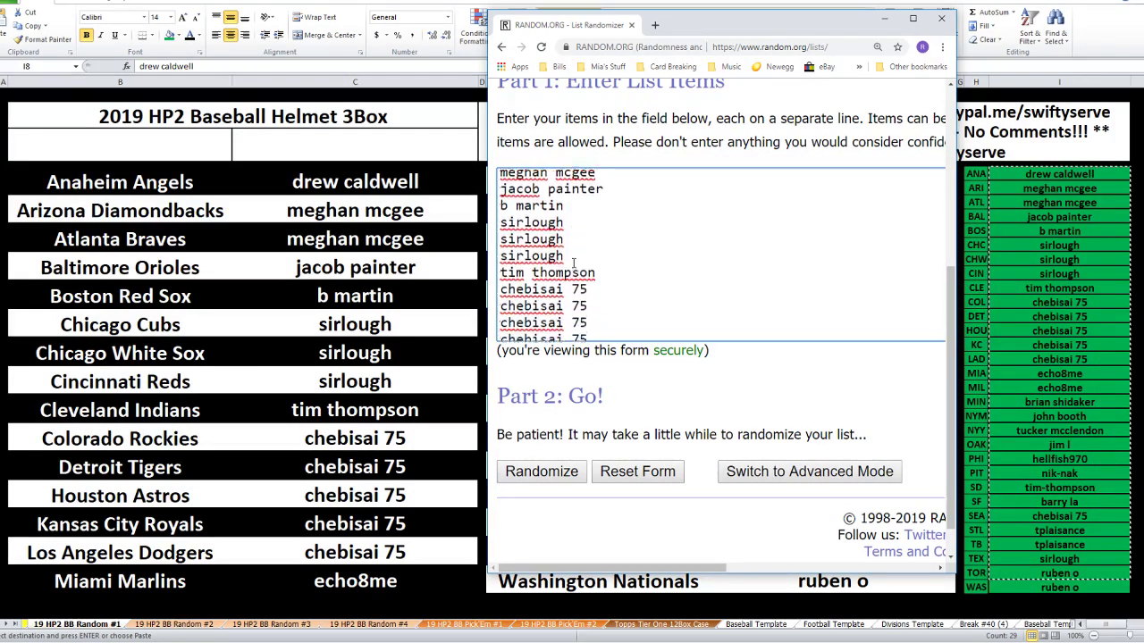
{"action": "scroll", "coordinate": [586, 285], "scroll_direction": "down", "scroll_amount": 5}
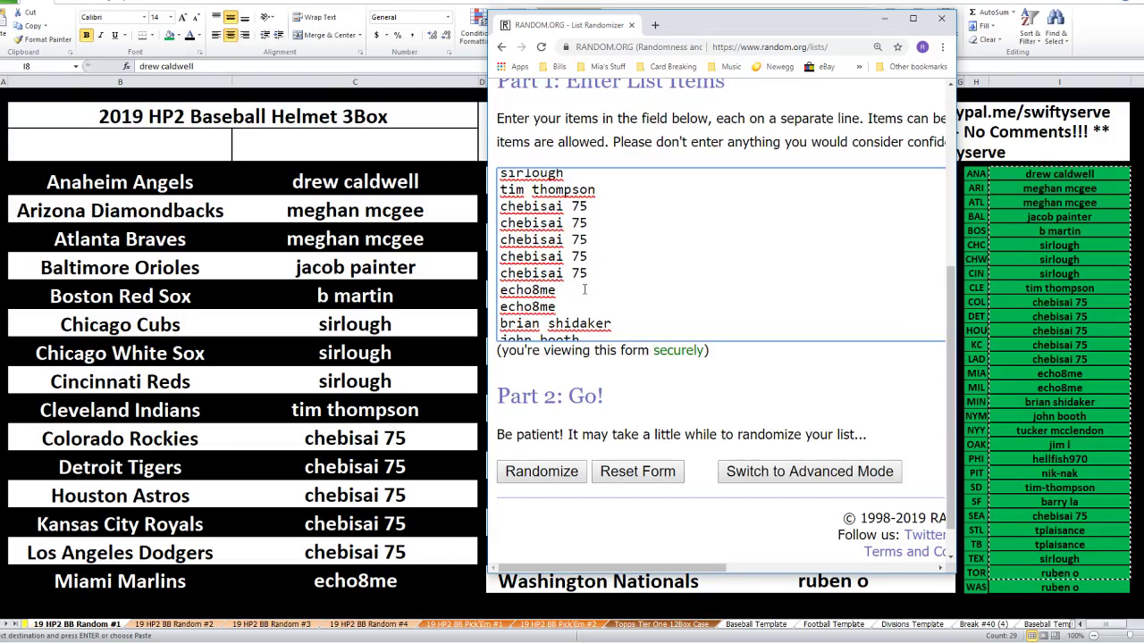
{"action": "left_click_drag", "start_coordinate": [788, 25], "coordinate": [563, 59]}
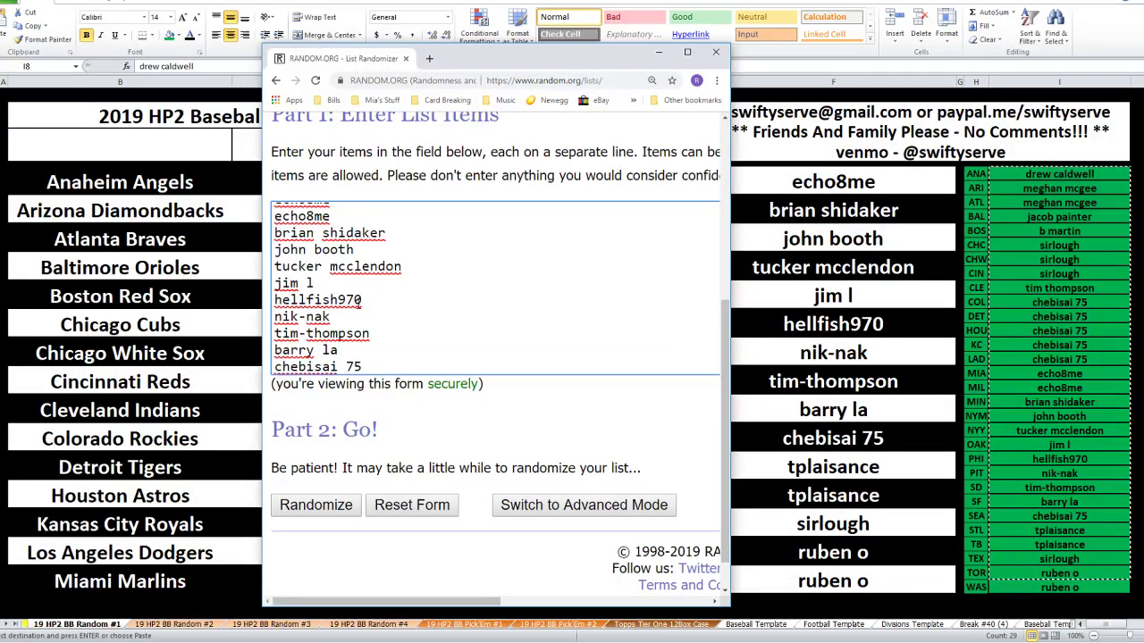
{"action": "scroll", "coordinate": [358, 304], "scroll_direction": "down", "scroll_amount": 2}
{"action": "scroll", "coordinate": [361, 304], "scroll_direction": "down", "scroll_amount": 1}
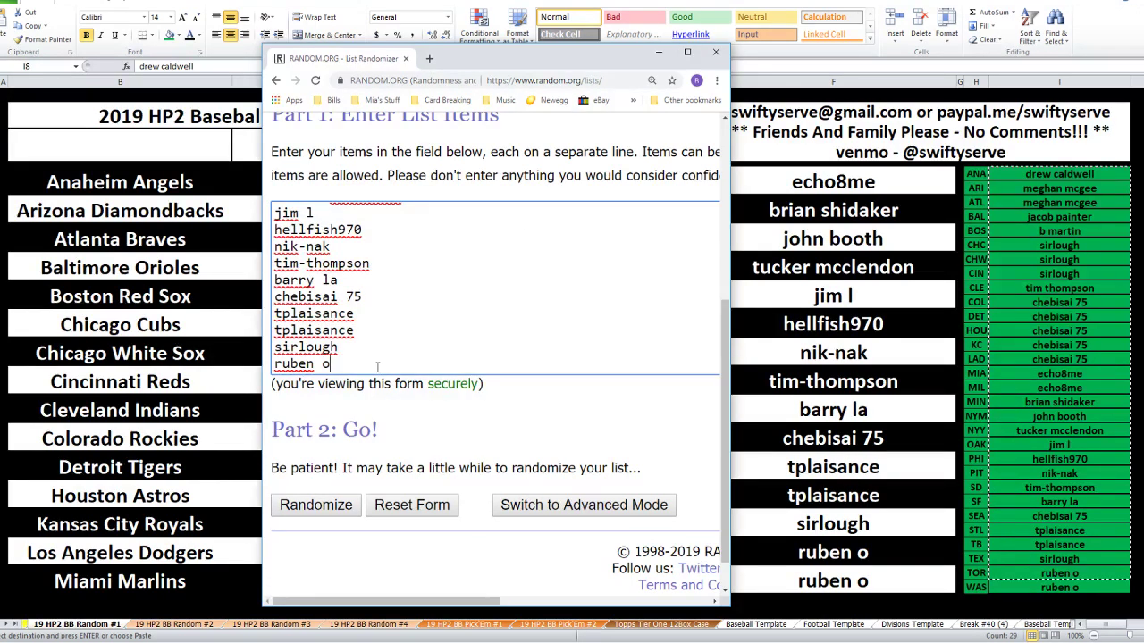
Add the final buyer's name again as a new last line, then maximize the browser.
{"action": "key", "text": "Return"}
{"action": "type", "text": "ruben"}
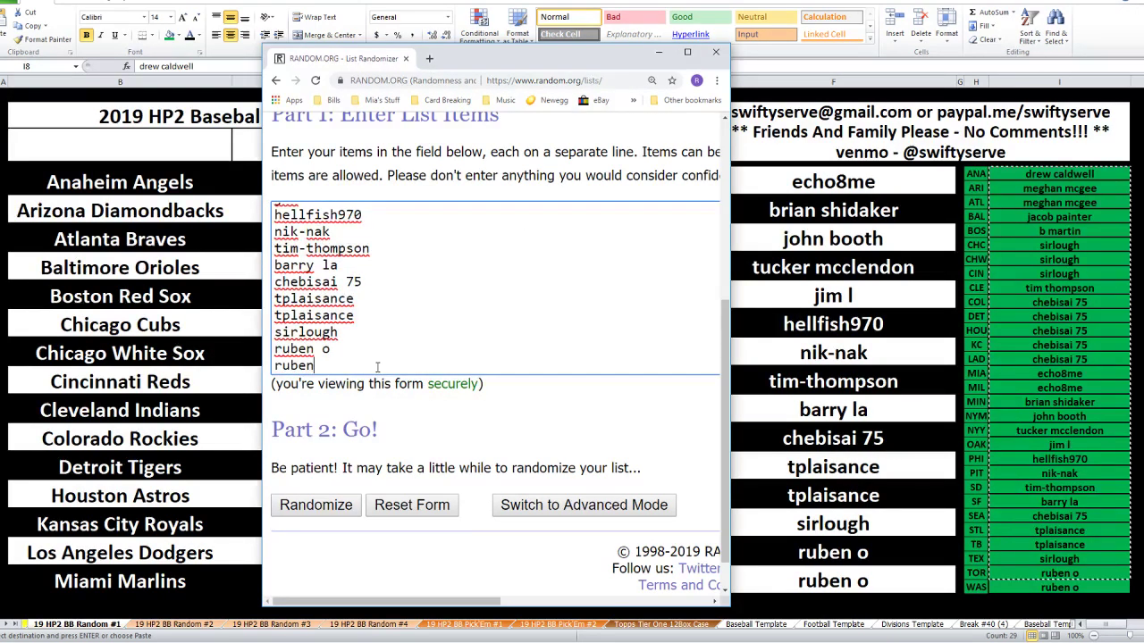
{"action": "type", "text": " o"}
{"action": "scroll", "coordinate": [480, 327], "scroll_direction": "up", "scroll_amount": 2}
{"action": "scroll", "coordinate": [577, 281], "scroll_direction": "down", "scroll_amount": 2}
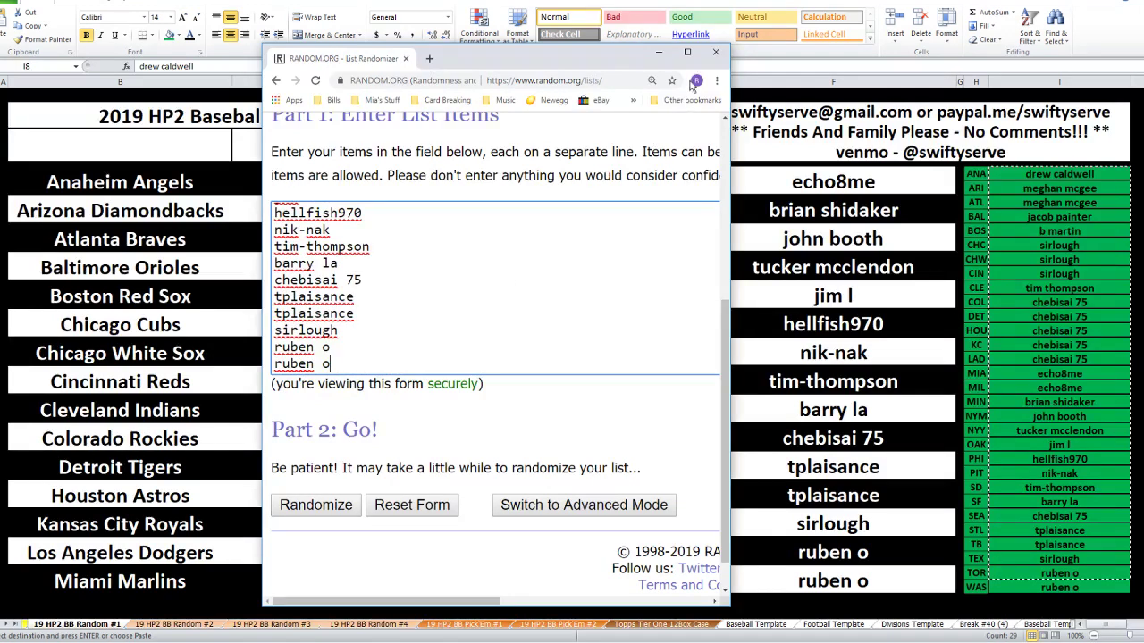
{"action": "left_click", "coordinate": [687, 52]}
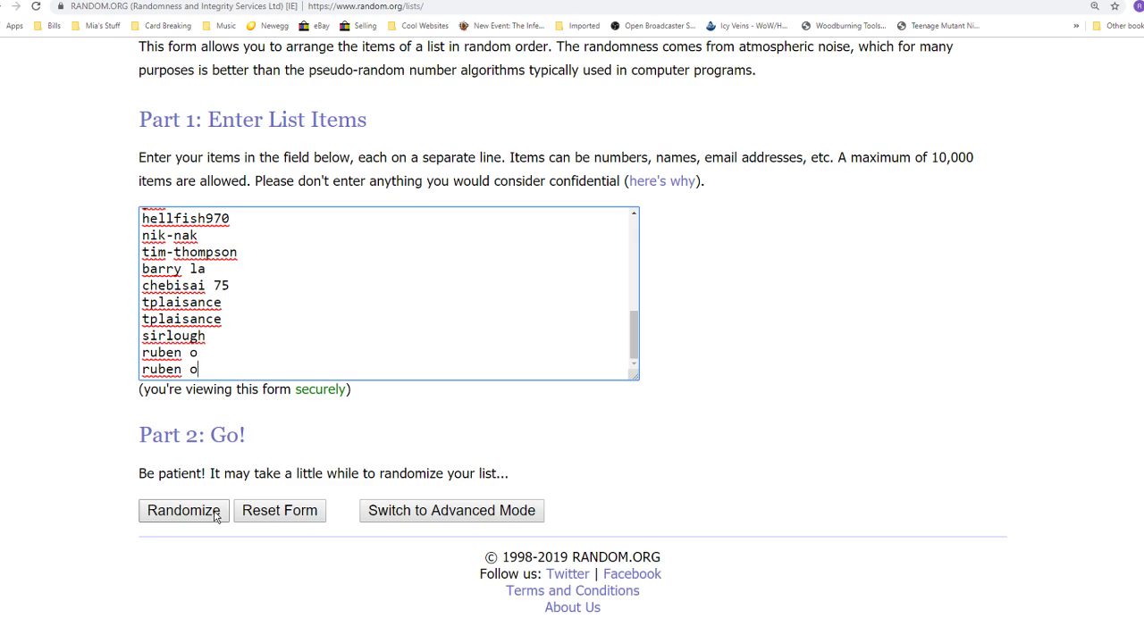
Shuffle the 30-name buyer list five times with Randomize and Again!
{"action": "left_click", "coordinate": [184, 511]}
{"action": "scroll", "coordinate": [215, 517], "scroll_direction": "down", "scroll_amount": 5}
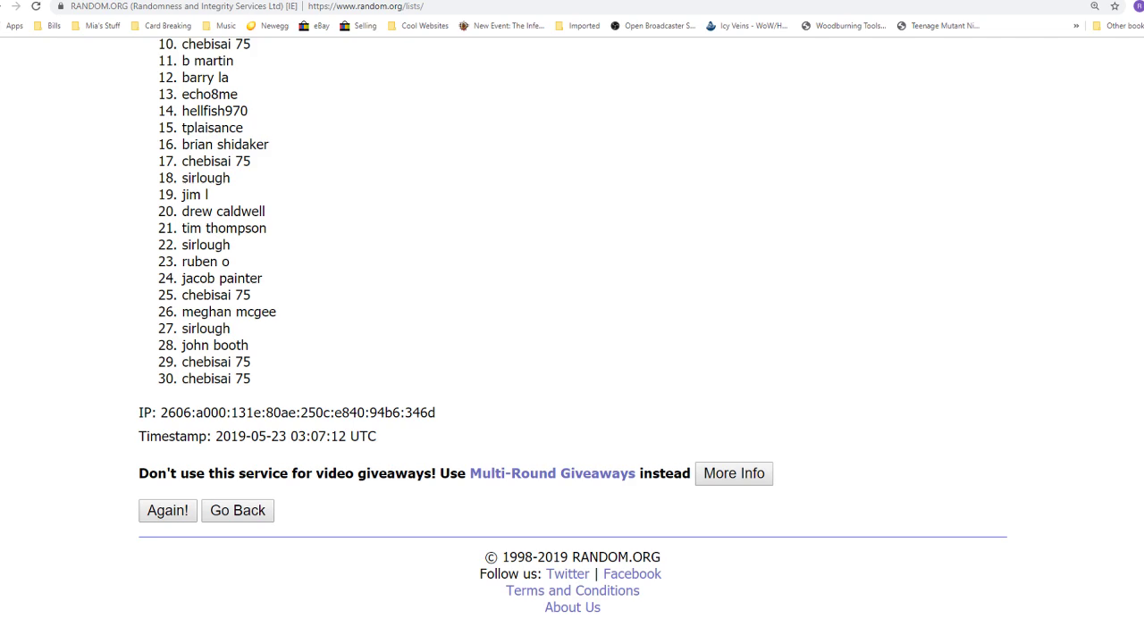
{"action": "left_click", "coordinate": [183, 511]}
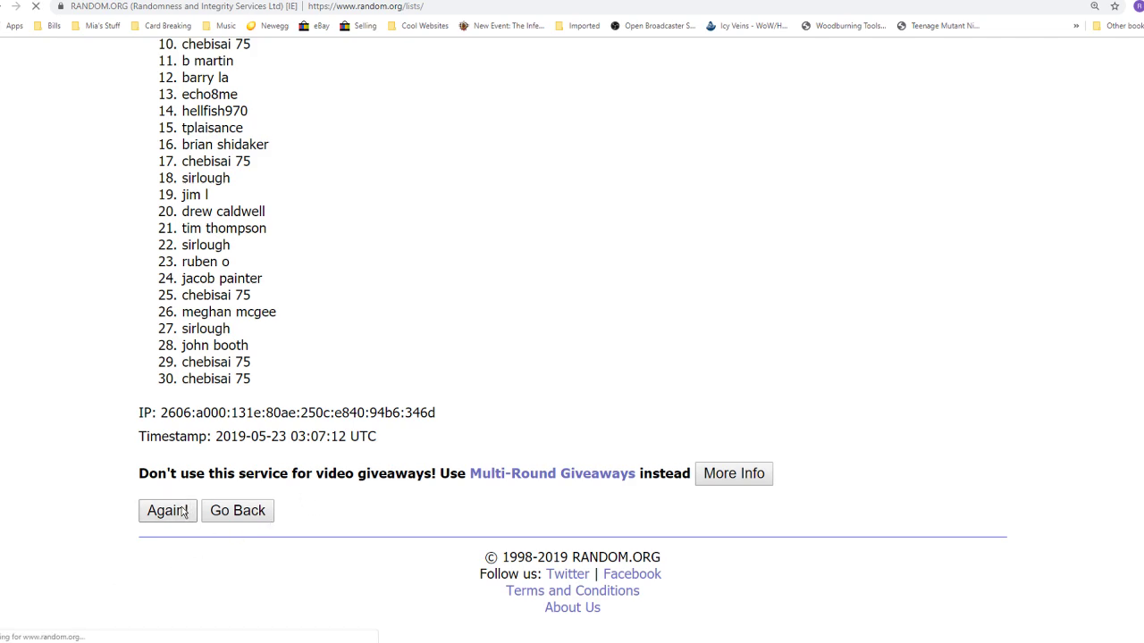
{"action": "scroll", "coordinate": [174, 514], "scroll_direction": "down", "scroll_amount": 5}
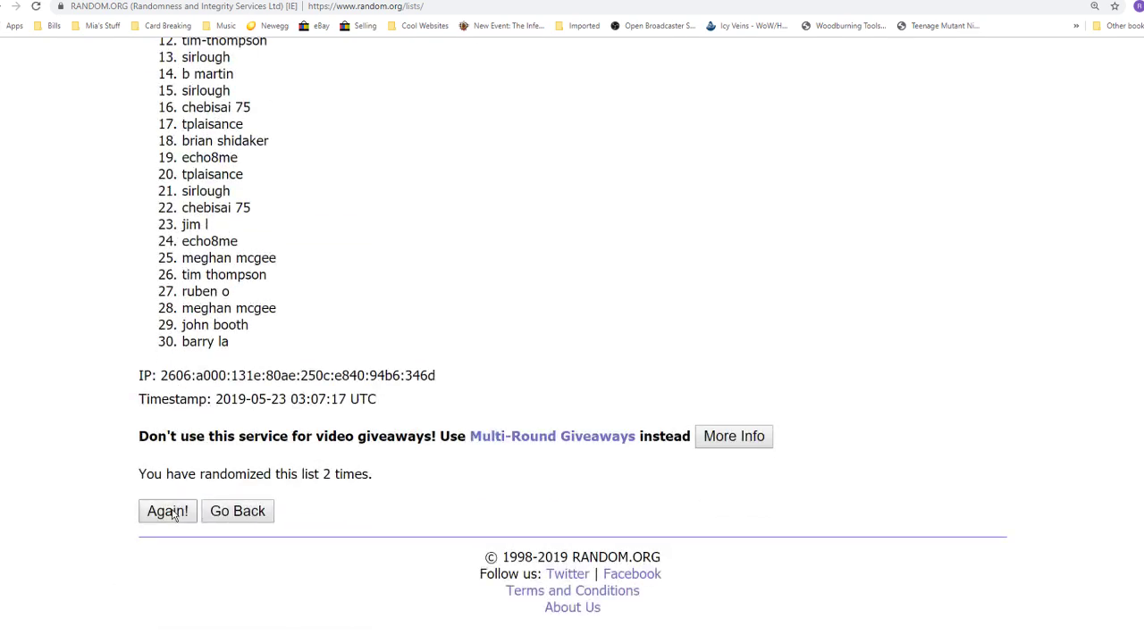
{"action": "left_click", "coordinate": [174, 514]}
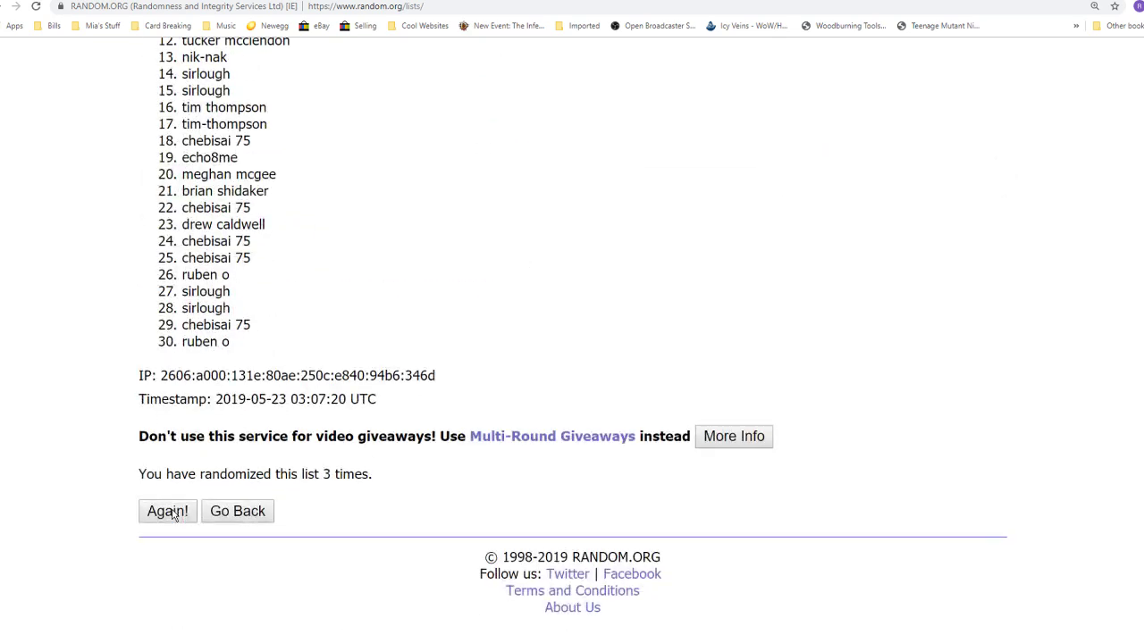
{"action": "left_click", "coordinate": [174, 514]}
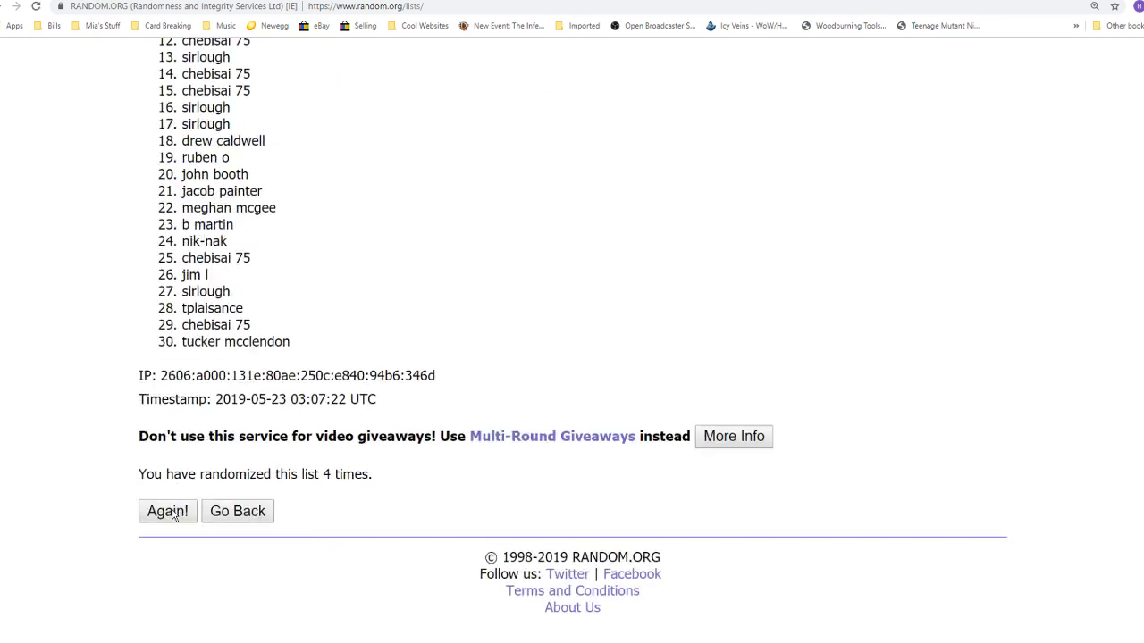
{"action": "left_click", "coordinate": [174, 514]}
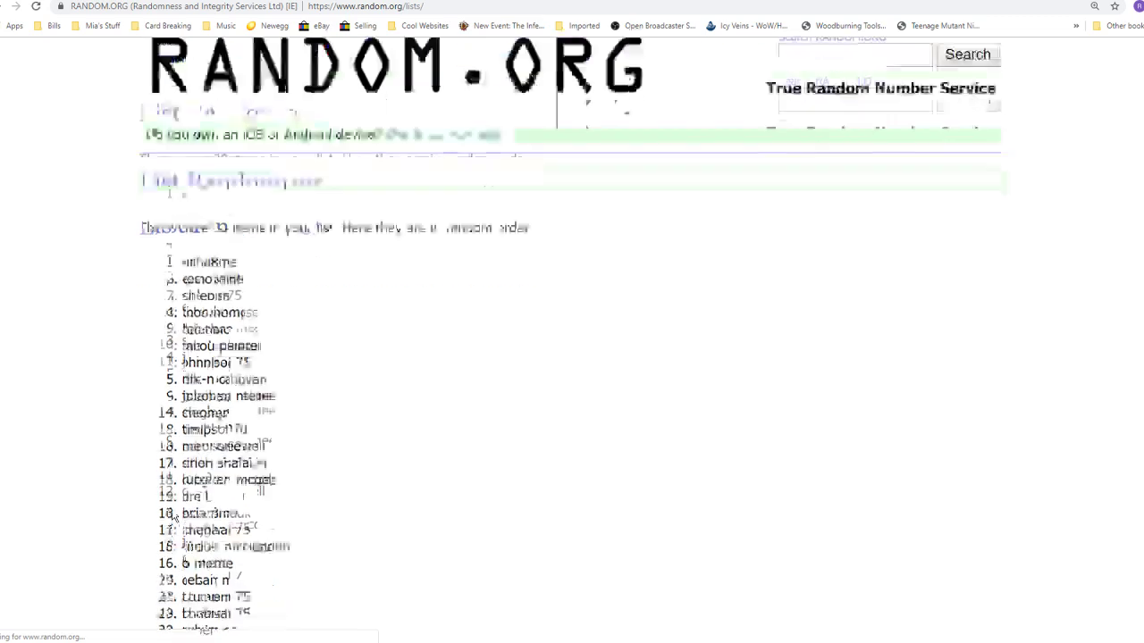
Select the 30 shuffled results and return to the Excel break sheet.
{"action": "left_click_drag", "start_coordinate": [250, 475], "coordinate": [429, 481]}
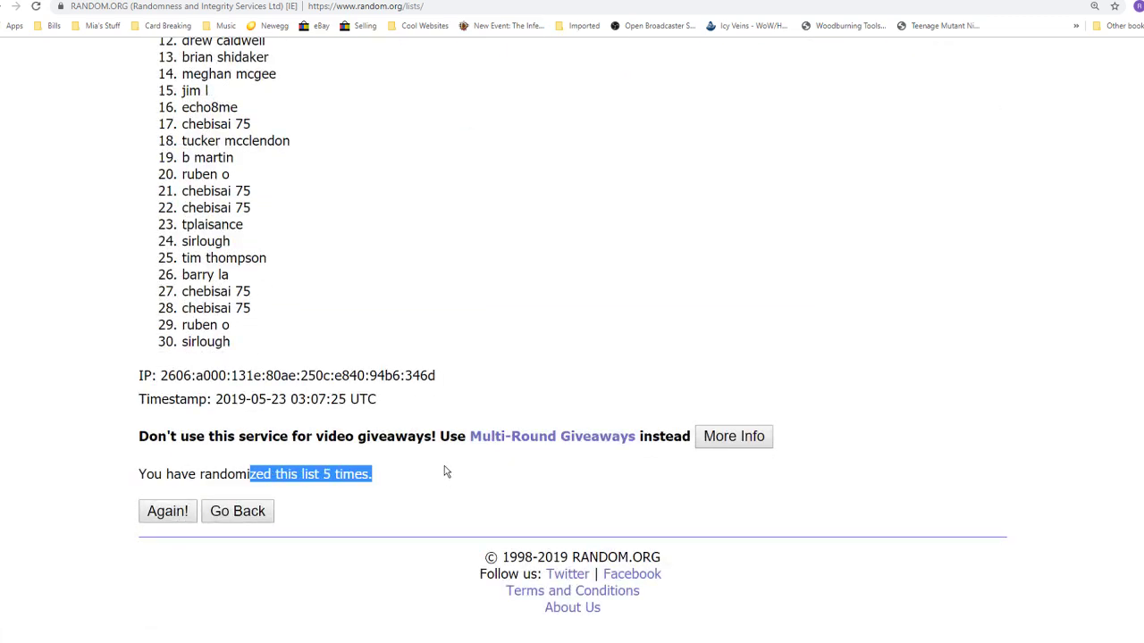
{"action": "scroll", "coordinate": [447, 472], "scroll_direction": "up", "scroll_amount": 5}
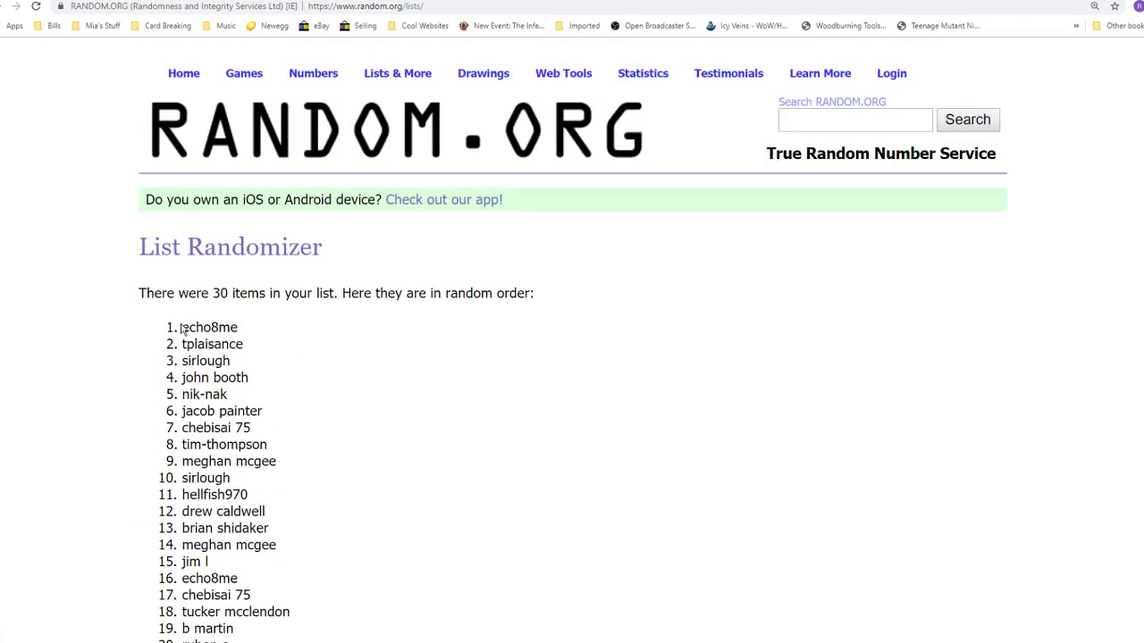
{"action": "left_click_drag", "start_coordinate": [181, 327], "coordinate": [248, 561]}
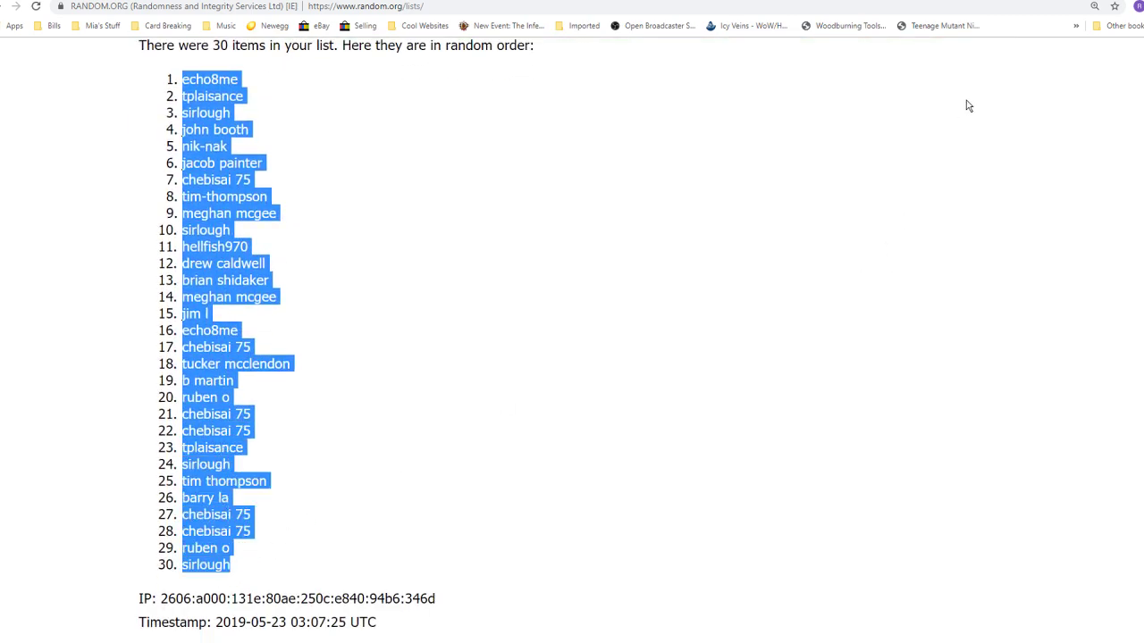
{"action": "key", "text": "alt+Tab"}
Paste the shuffled buyer list into I8:I37 starting from cell I8.
{"action": "left_click", "coordinate": [1051, 176]}
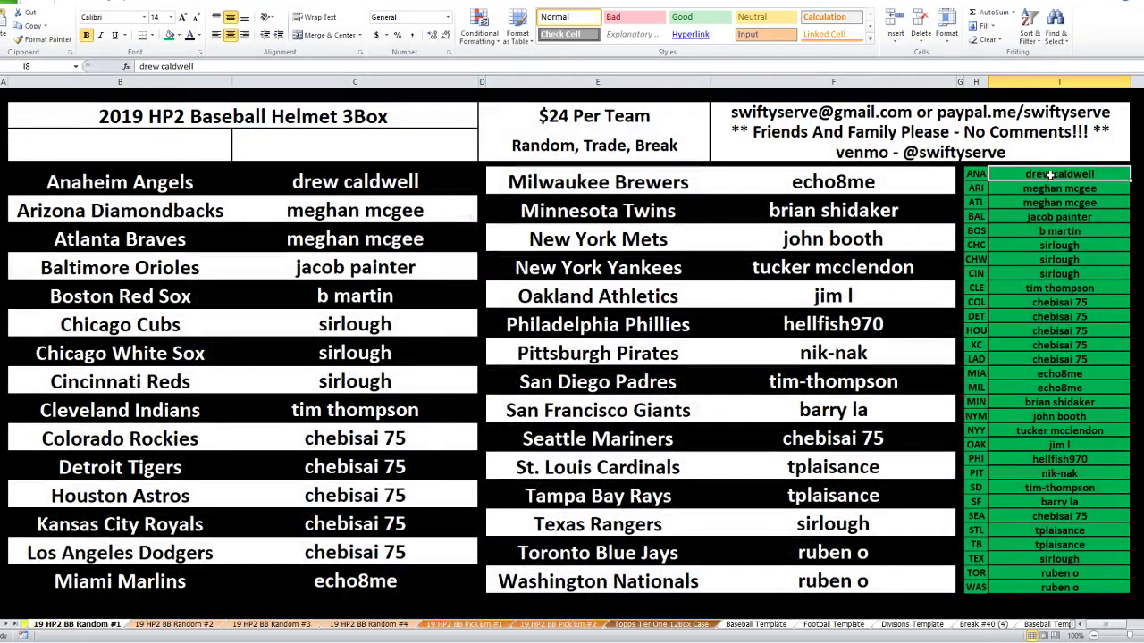
{"action": "right_click", "coordinate": [1052, 177]}
{"action": "left_click", "coordinate": [972, 223]}
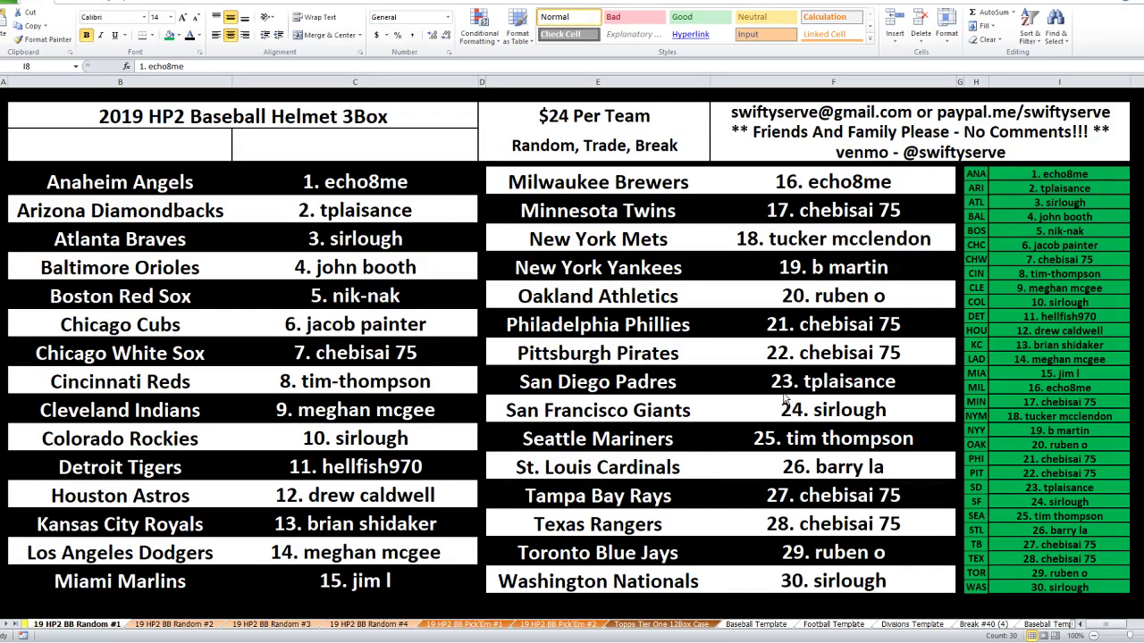
Paste, then fill the Baltimore Orioles and Boston Red Sox rows green.
{"action": "key", "text": "ctrl+v"}
{"action": "left_click_drag", "start_coordinate": [206, 268], "coordinate": [302, 272]}
{"action": "left_click", "coordinate": [169, 35]}
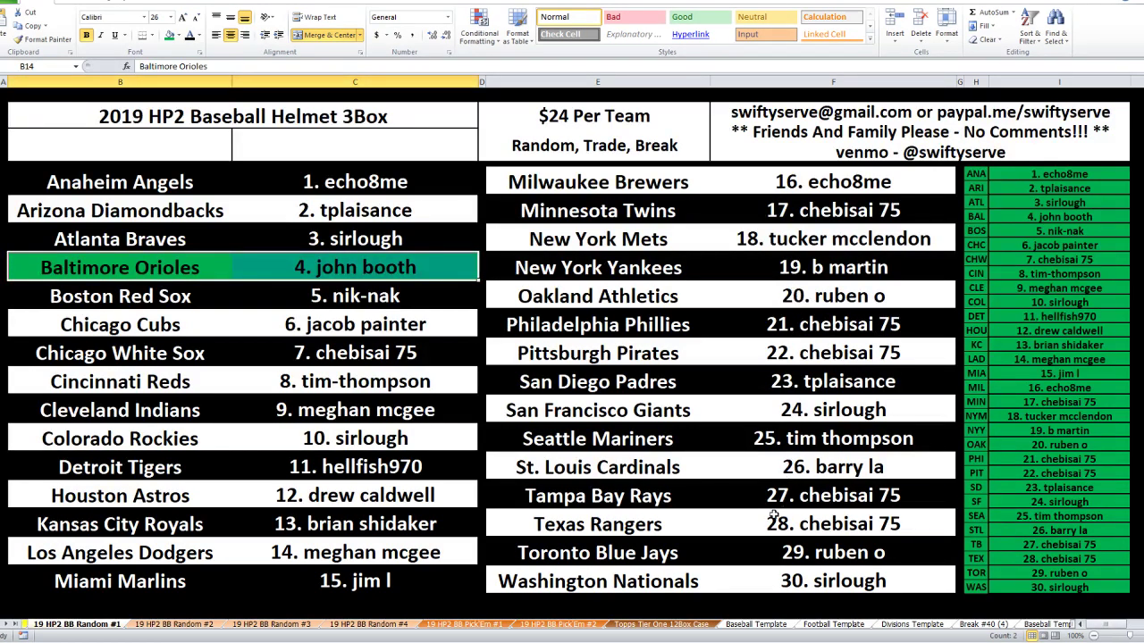
{"action": "left_click", "coordinate": [166, 298]}
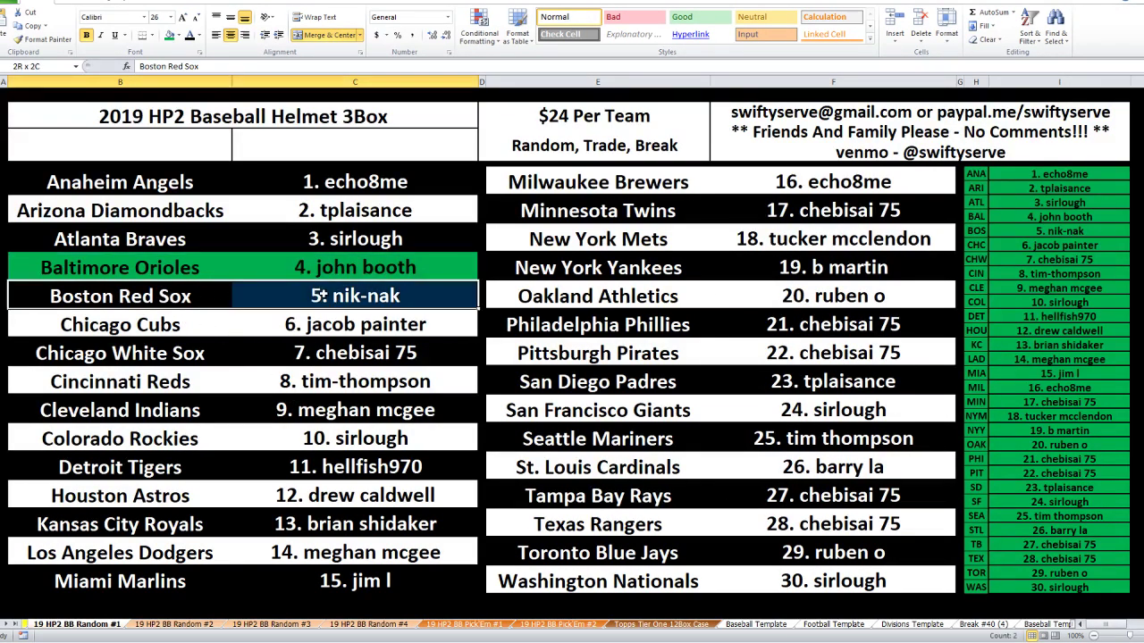
{"action": "left_click", "coordinate": [169, 35]}
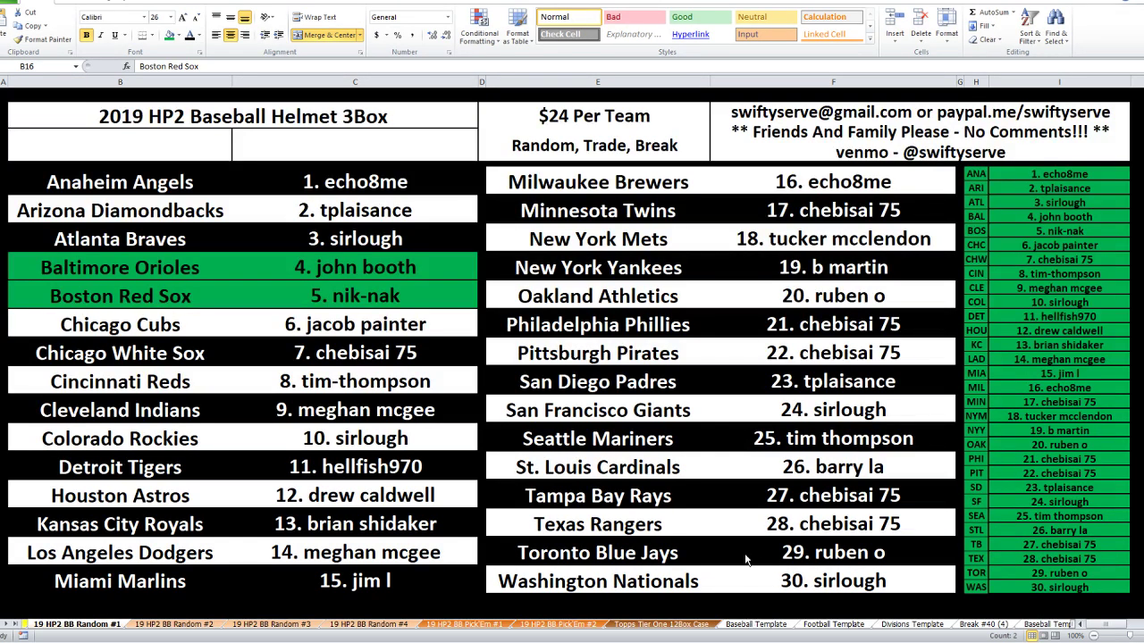
Fill the Giants, Yankees, Braves, Rockies and Nationals rows green, and confirm C8 references I8.
{"action": "left_click_drag", "start_coordinate": [682, 401], "coordinate": [760, 398]}
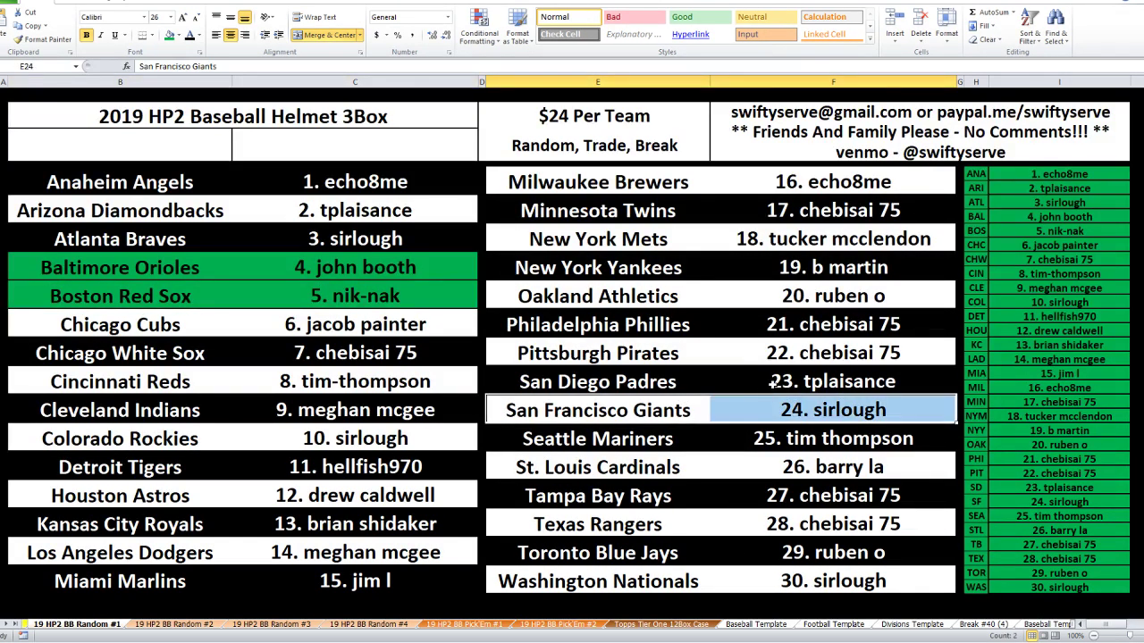
{"action": "left_click_drag", "start_coordinate": [689, 264], "coordinate": [741, 266]}
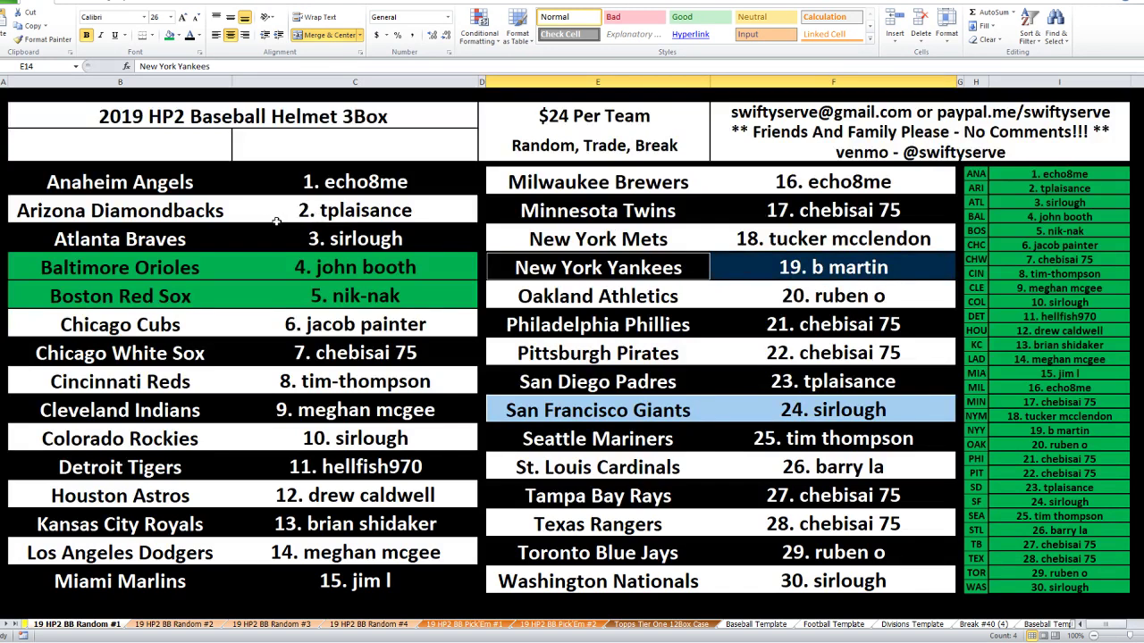
{"action": "left_click_drag", "start_coordinate": [192, 238], "coordinate": [268, 239]}
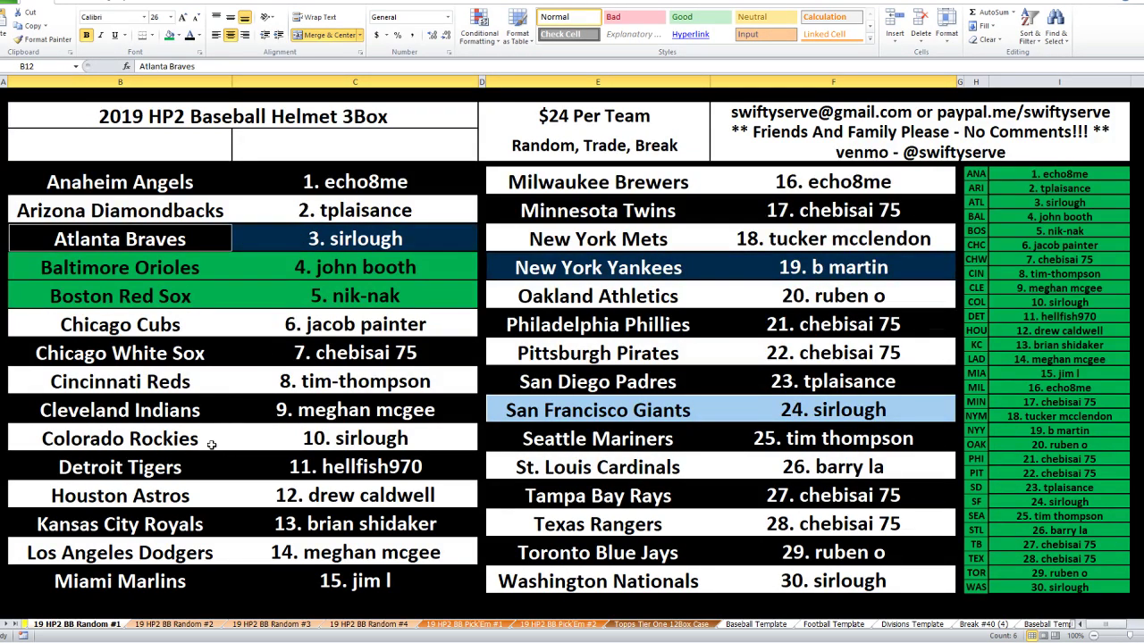
{"action": "left_click_drag", "start_coordinate": [200, 443], "coordinate": [299, 440]}
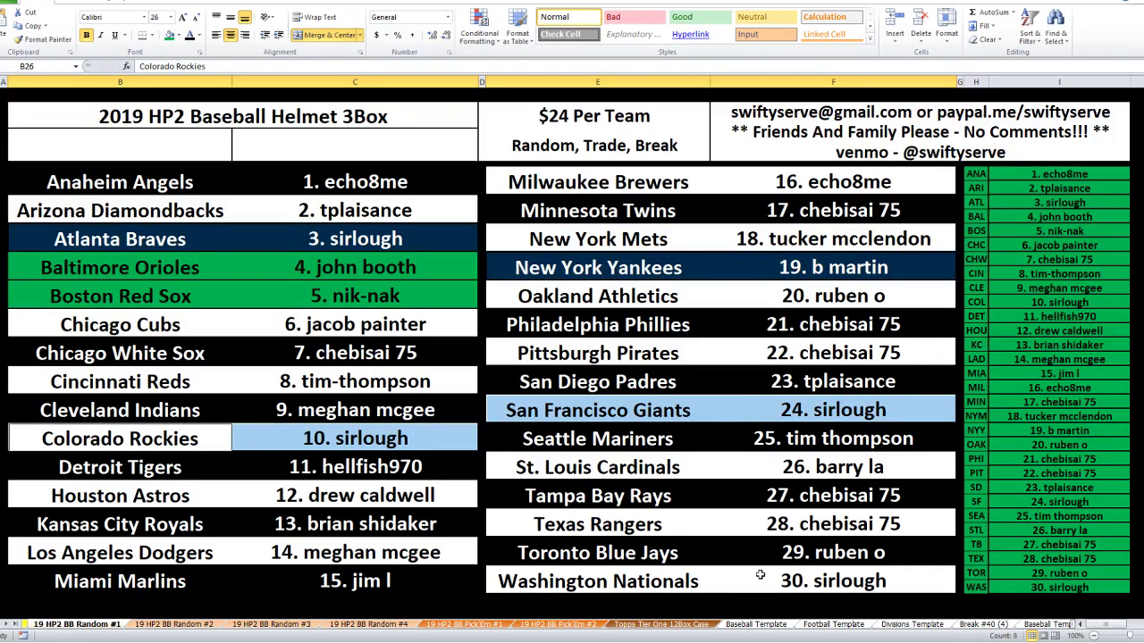
{"action": "left_click_drag", "start_coordinate": [685, 586], "coordinate": [797, 579]}
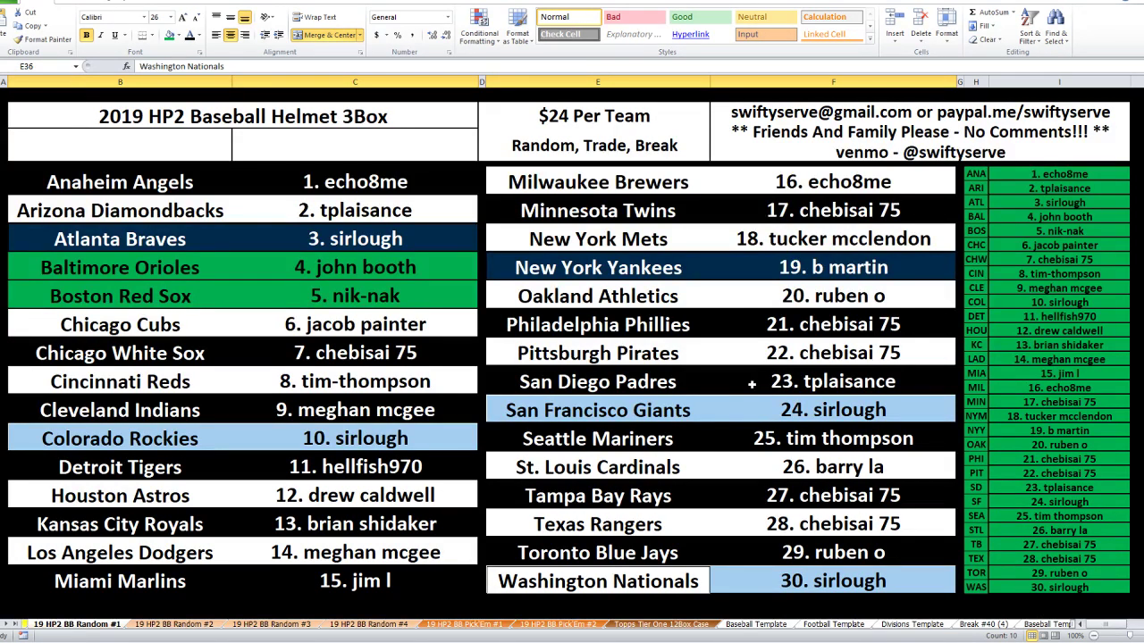
{"action": "left_click", "coordinate": [169, 34]}
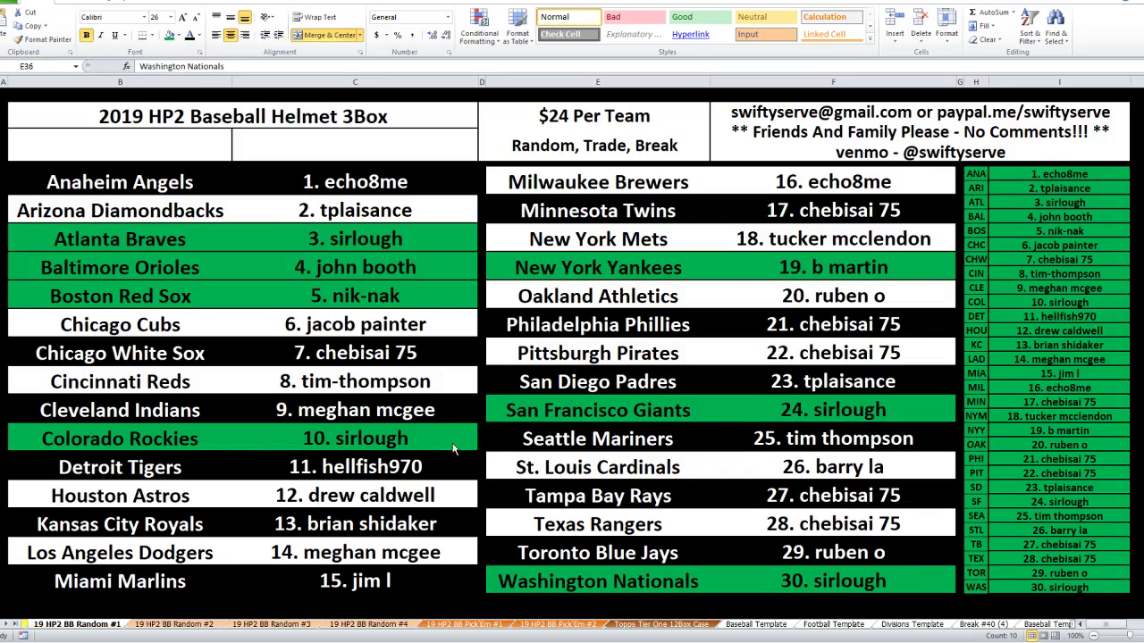
{"action": "left_click", "coordinate": [399, 182]}
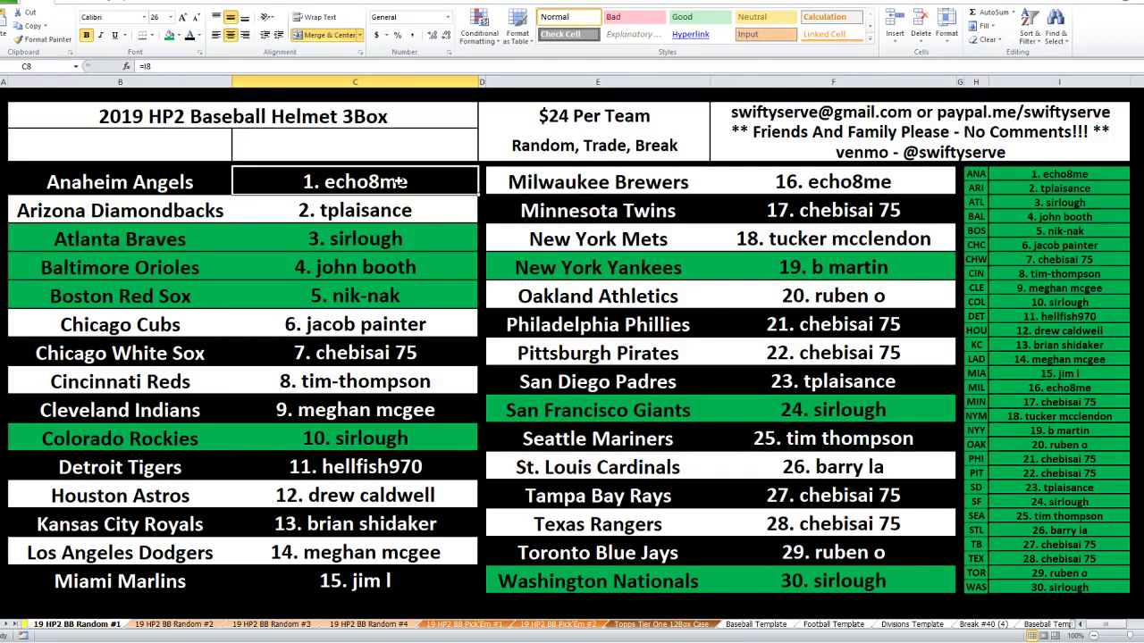
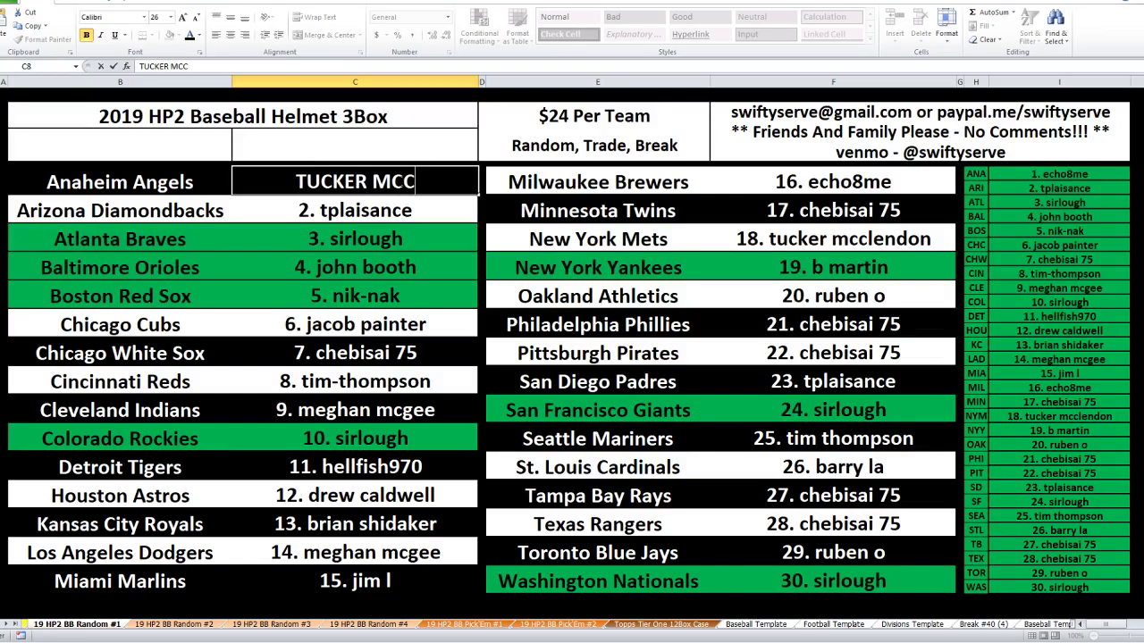
Type the new buyers in capitals over the Angels, Brewers and Mets slots.
{"action": "key", "text": "Return"}
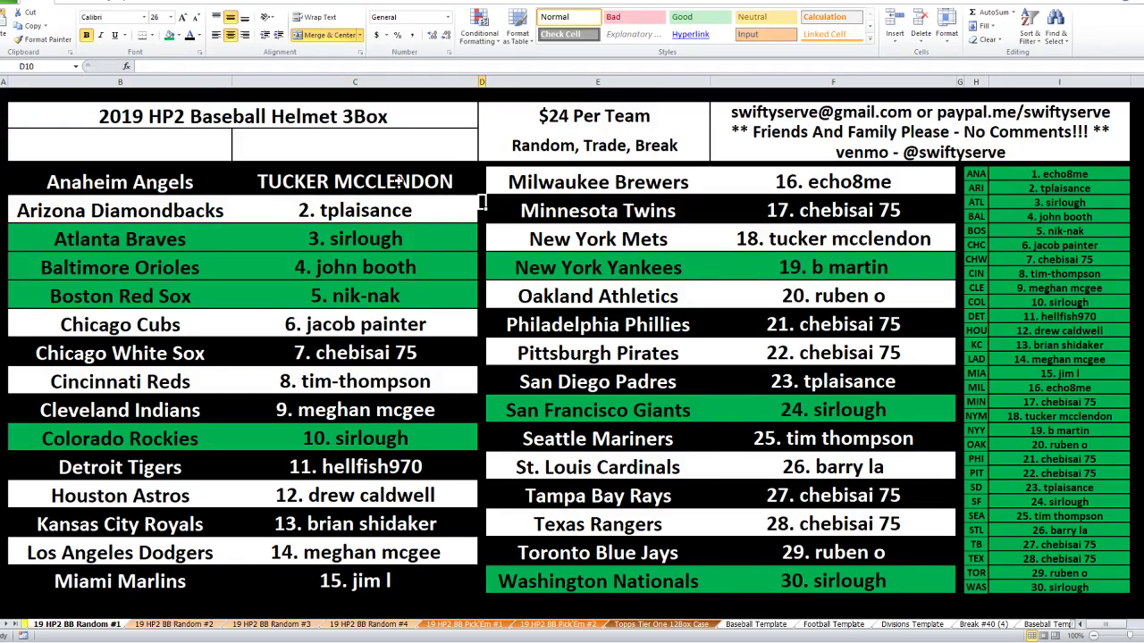
{"action": "key", "text": "Right"}
{"action": "key", "text": "Right"}
{"action": "key", "text": "Up"}
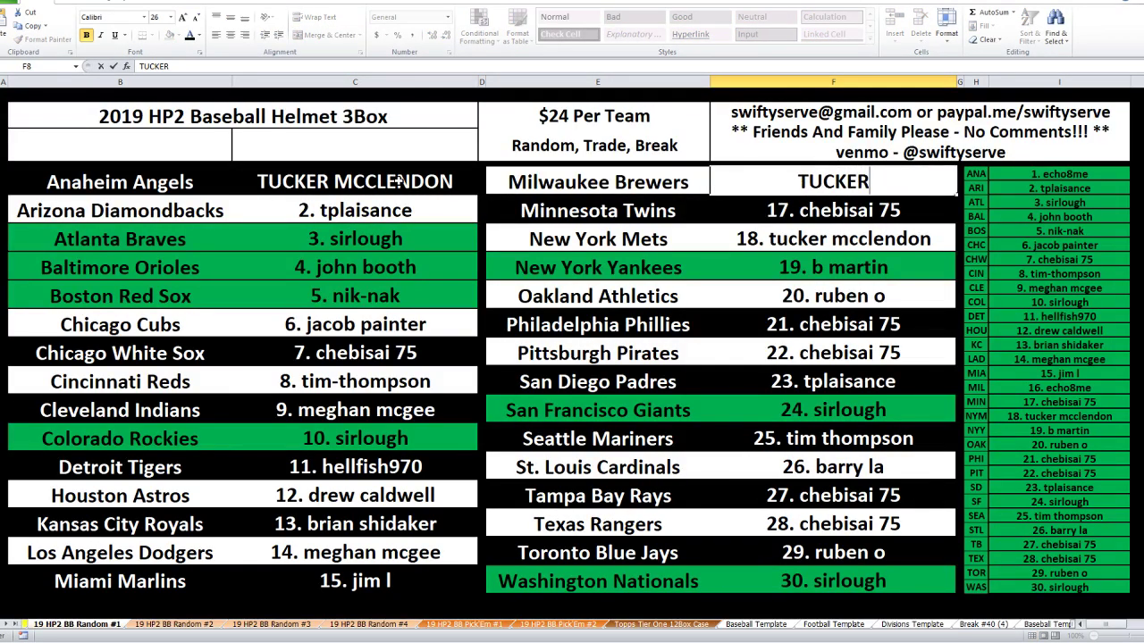
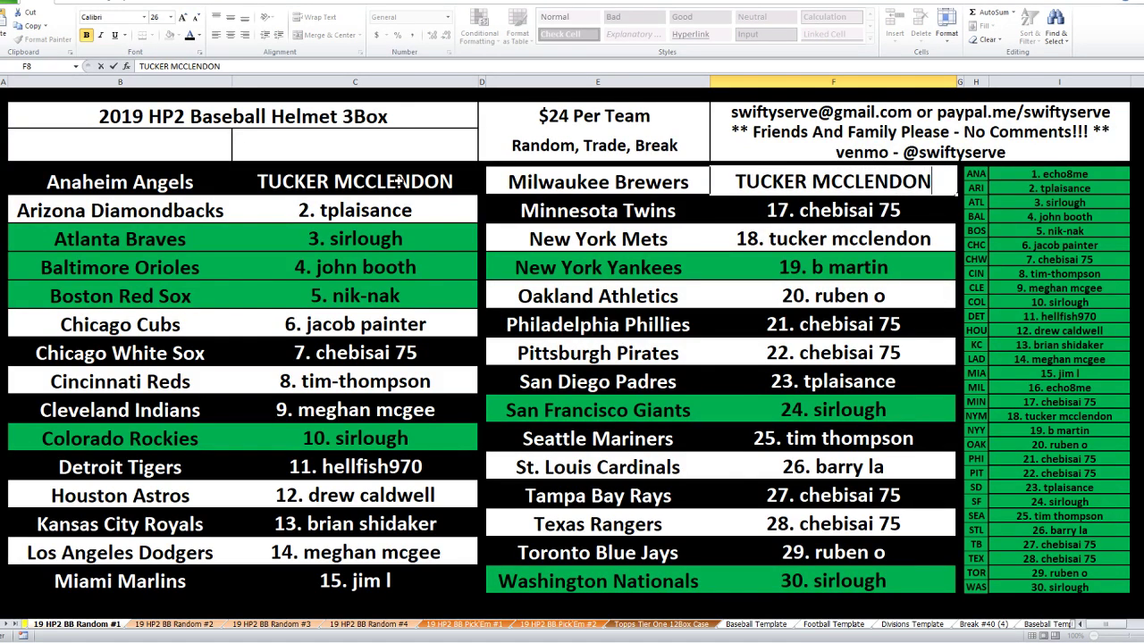
{"action": "key", "text": "Return"}
{"action": "key", "text": "Down"}
{"action": "type", "text": "ECHO9"}
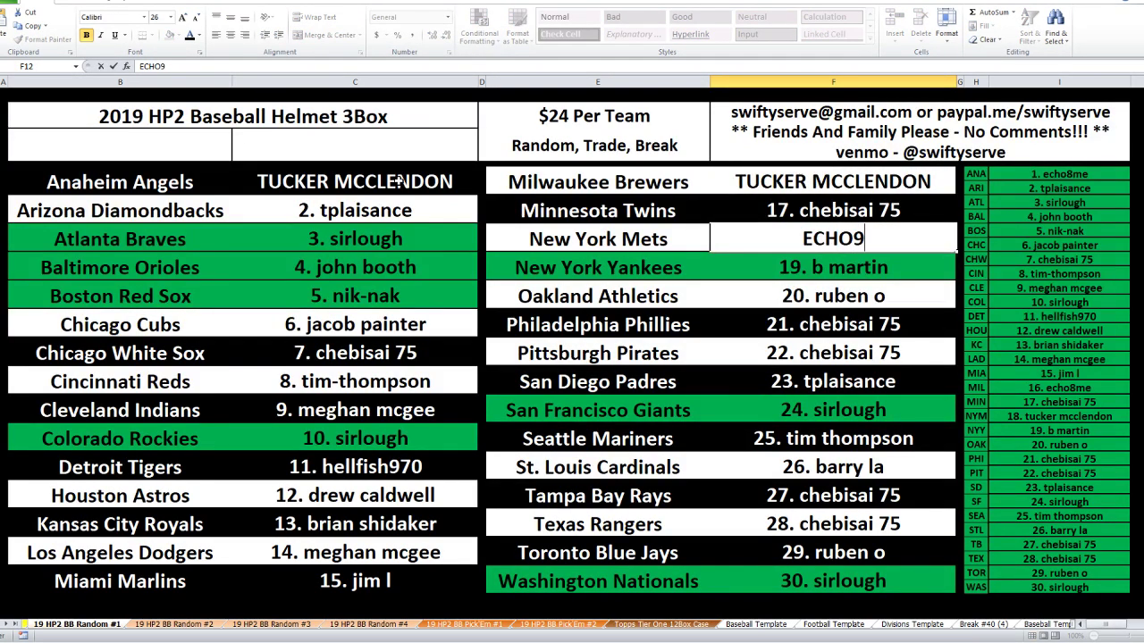
{"action": "key", "text": "BackSpace"}
{"action": "type", "text": "8ME"}
{"action": "key", "text": "Return"}
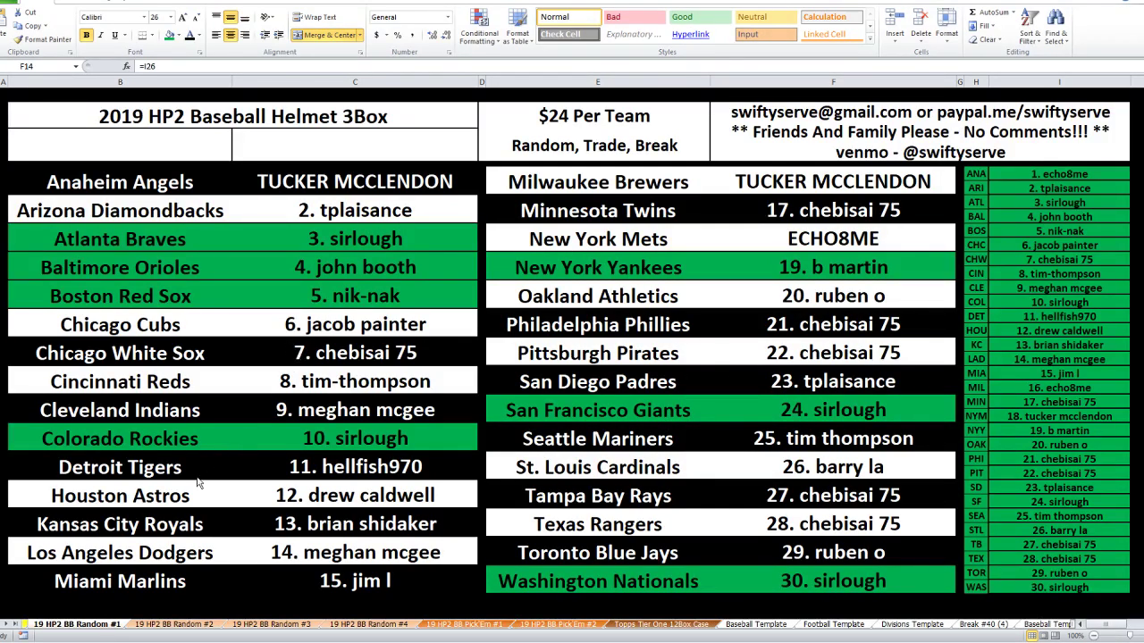
Fill the Houston Astros row green and enter uppercase buyers for the Royals and Athletics.
{"action": "left_click_drag", "start_coordinate": [188, 493], "coordinate": [269, 491]}
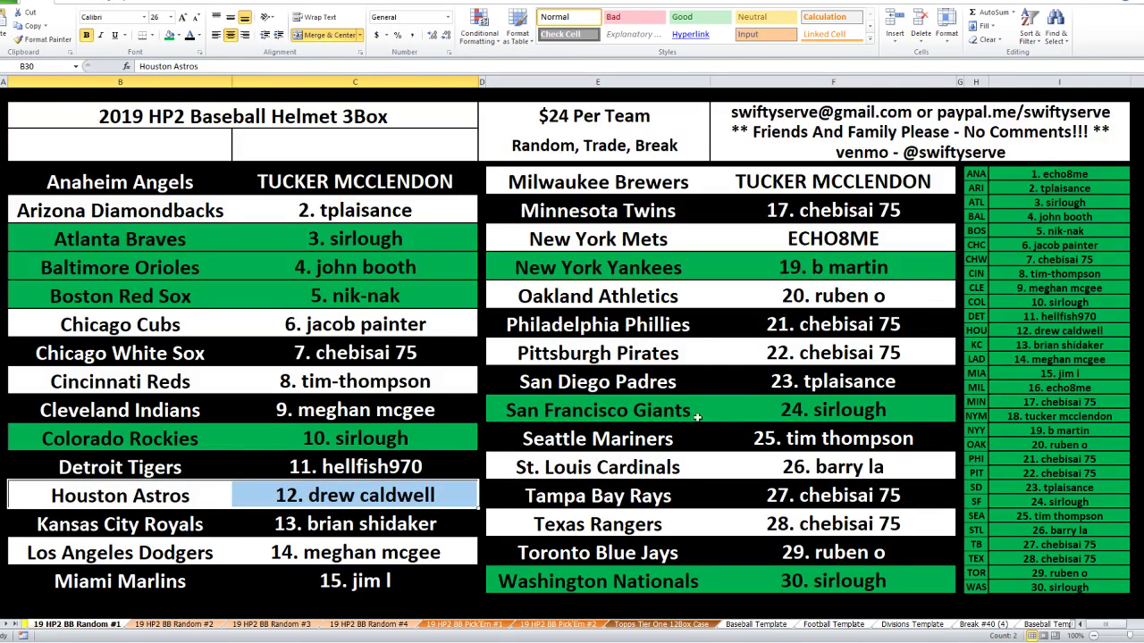
{"action": "left_click", "coordinate": [170, 36]}
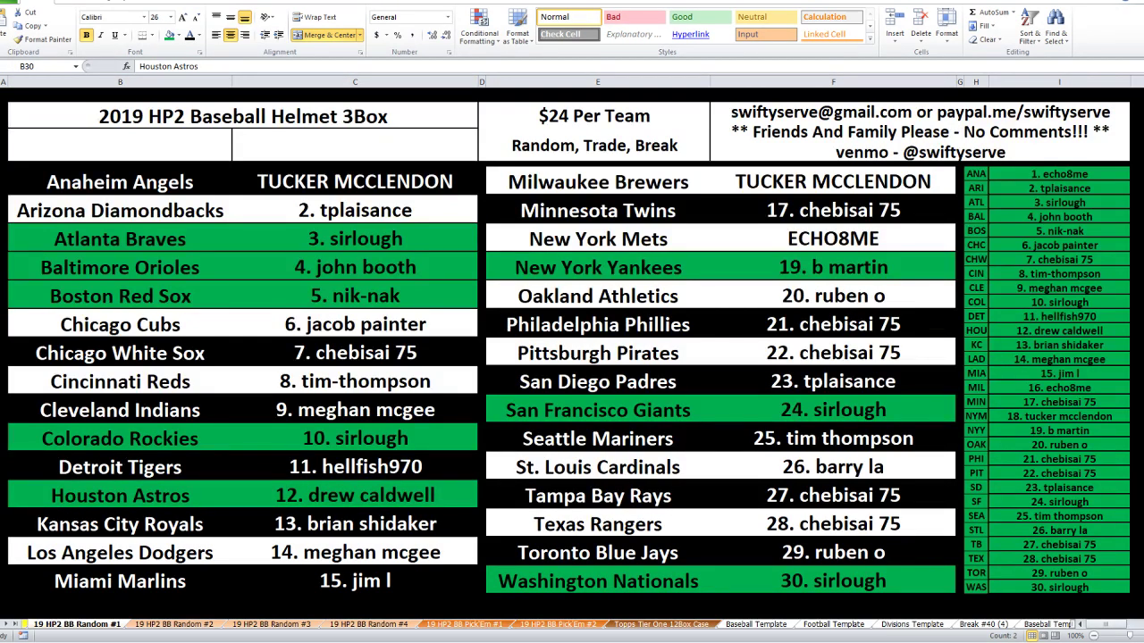
{"action": "left_click", "coordinate": [417, 506]}
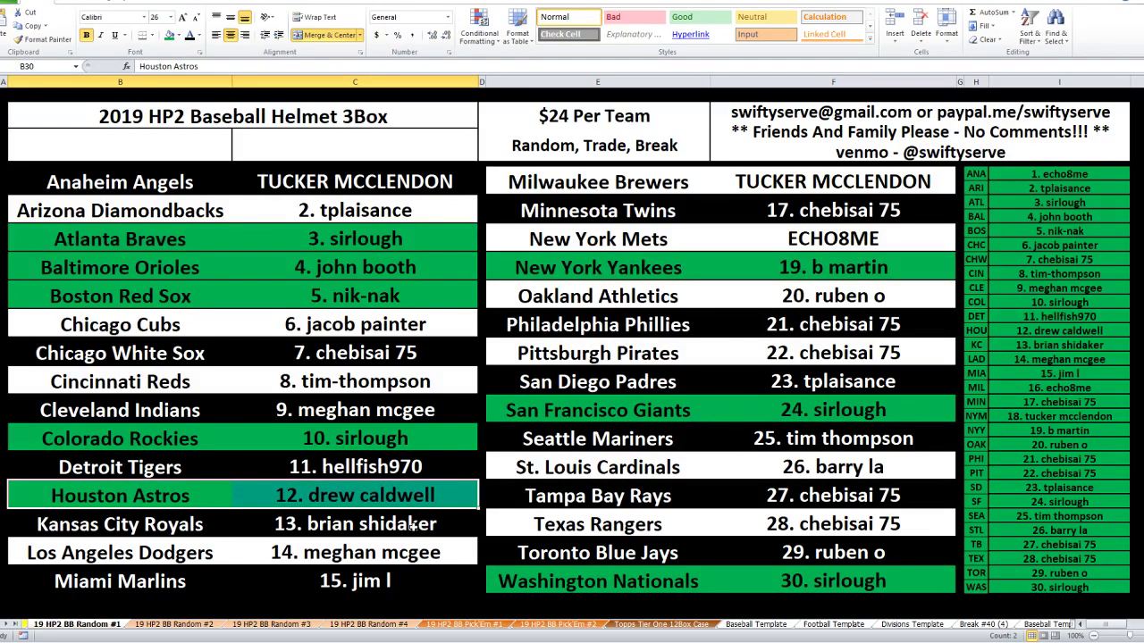
{"action": "left_click", "coordinate": [413, 528]}
{"action": "type", "text": "RU"}
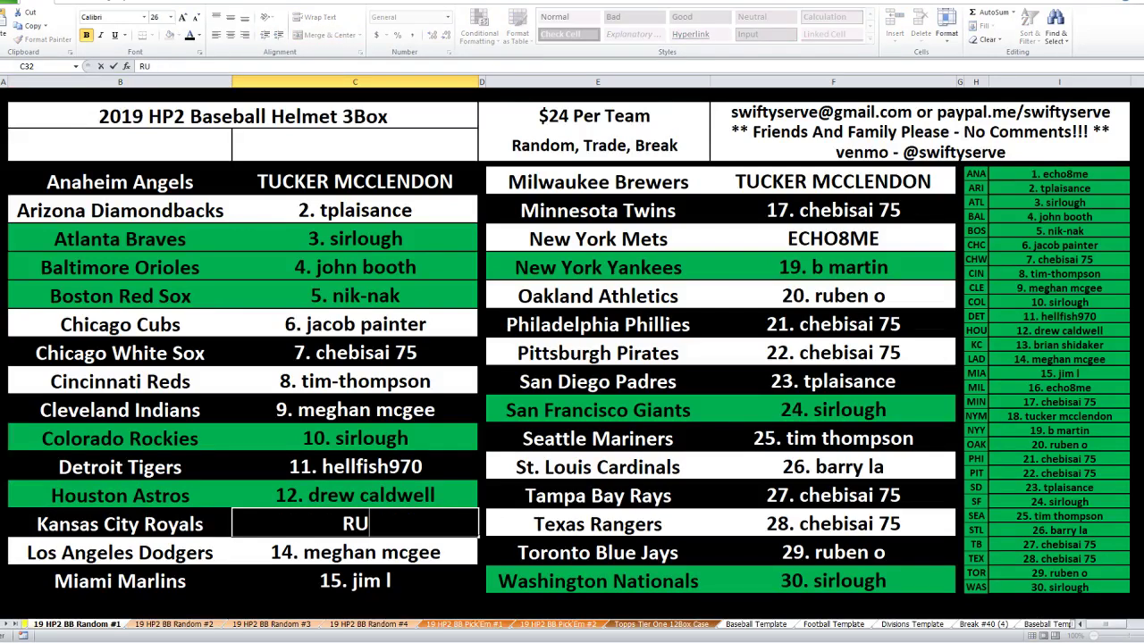
{"action": "type", "text": "BEN O"}
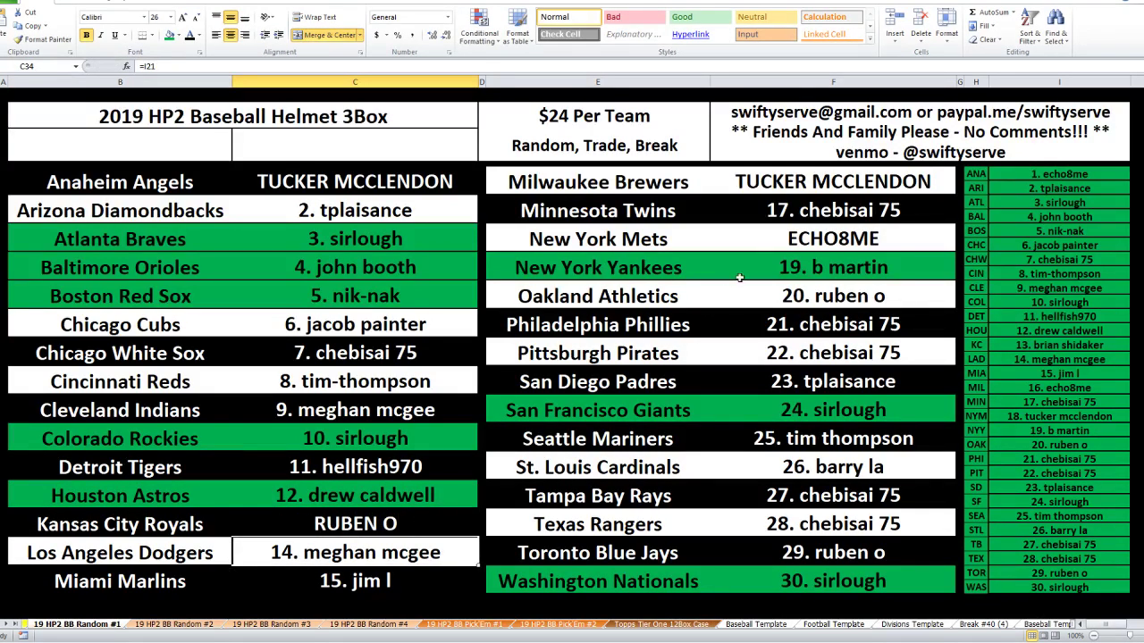
{"action": "left_click", "coordinate": [811, 296]}
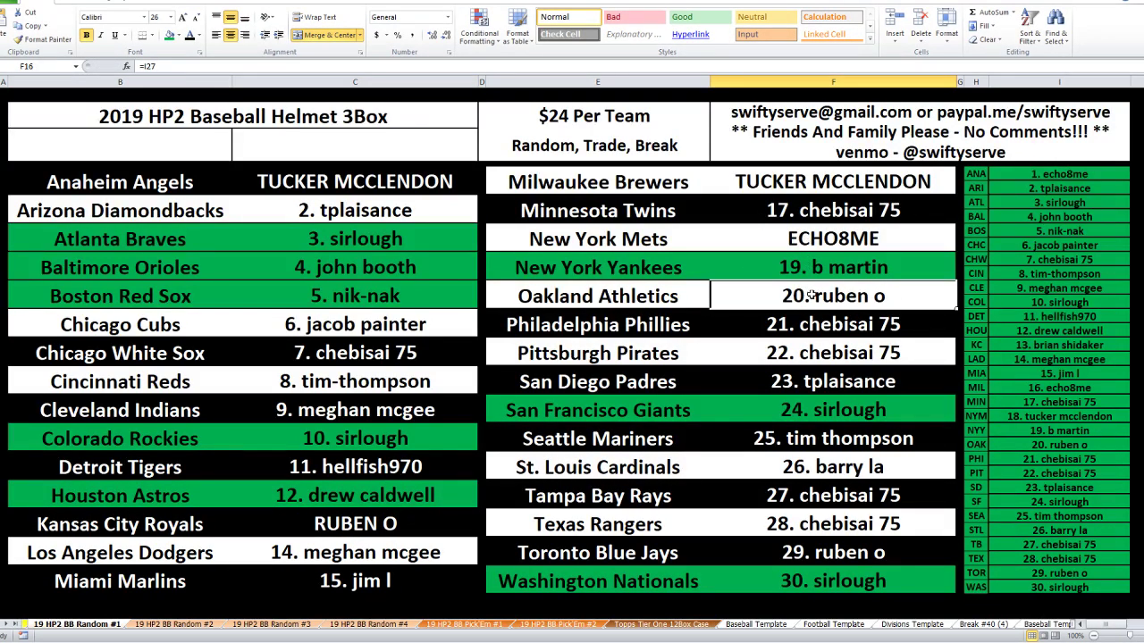
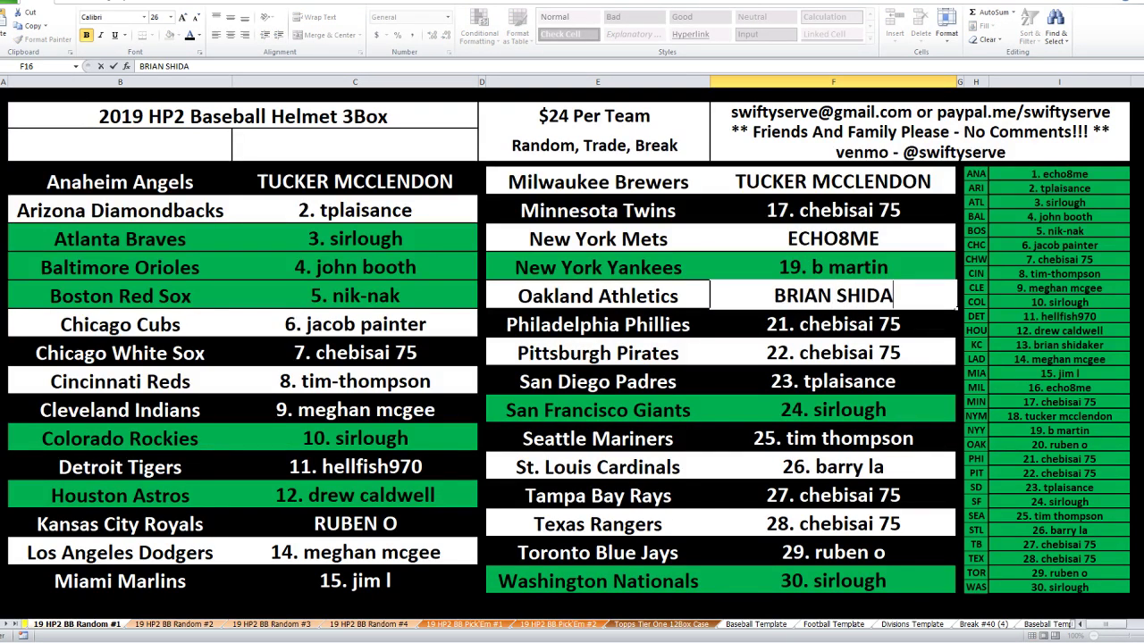
{"action": "key", "text": "Return"}
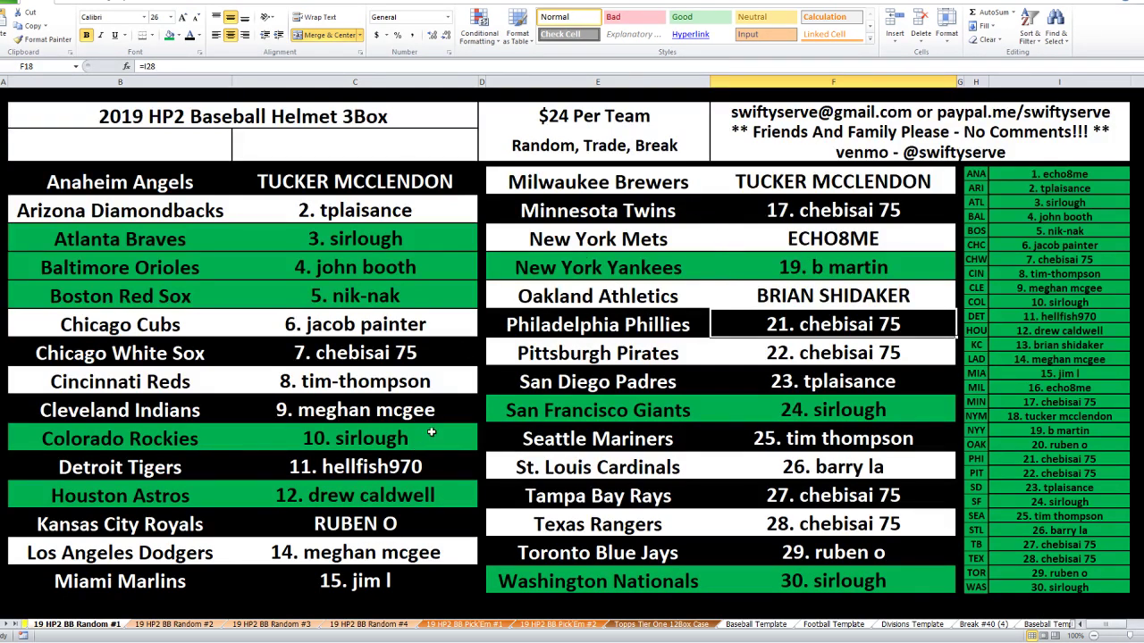
Fill the Cubs row green, then the other seven rows together, and select Toronto's E34:F34.
{"action": "left_click_drag", "start_coordinate": [179, 319], "coordinate": [315, 324]}
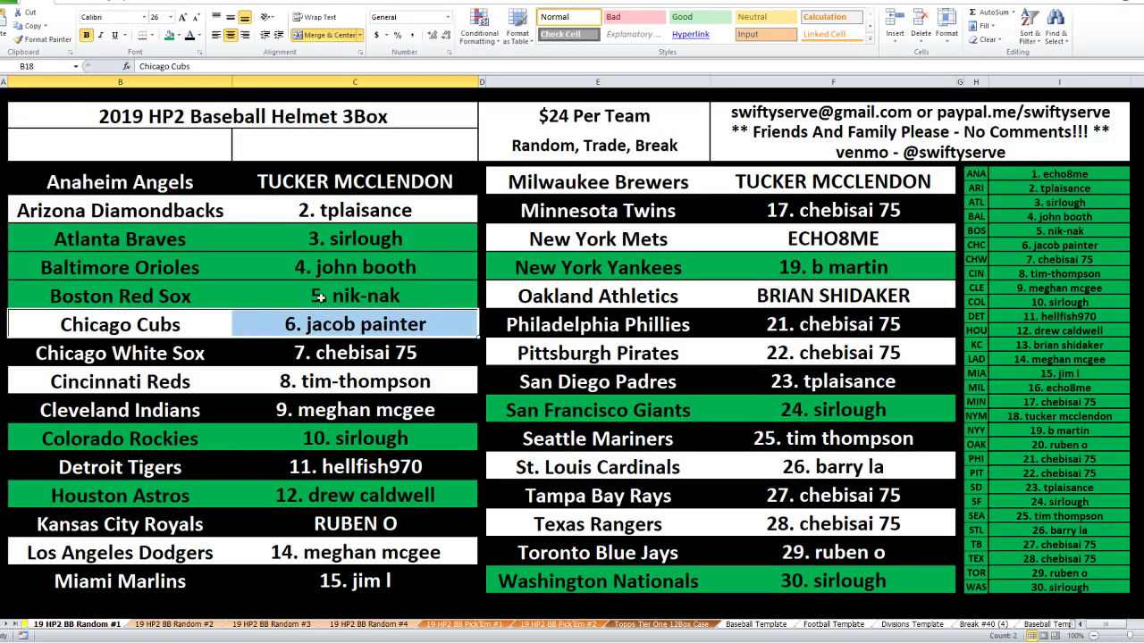
{"action": "left_click", "coordinate": [169, 35]}
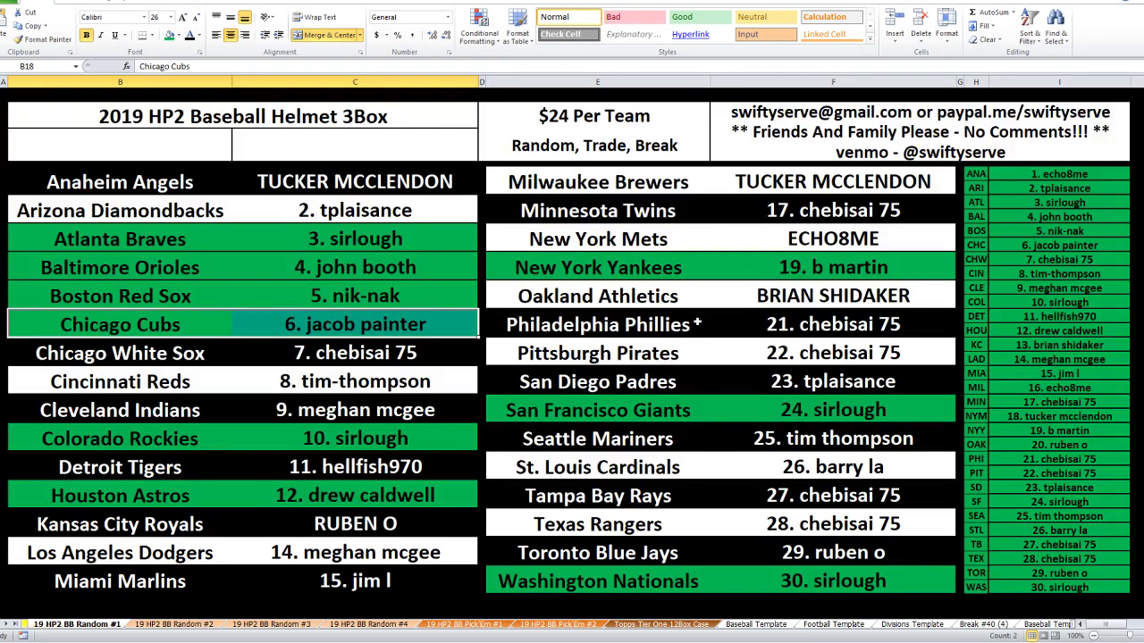
{"action": "left_click_drag", "start_coordinate": [650, 238], "coordinate": [747, 240]}
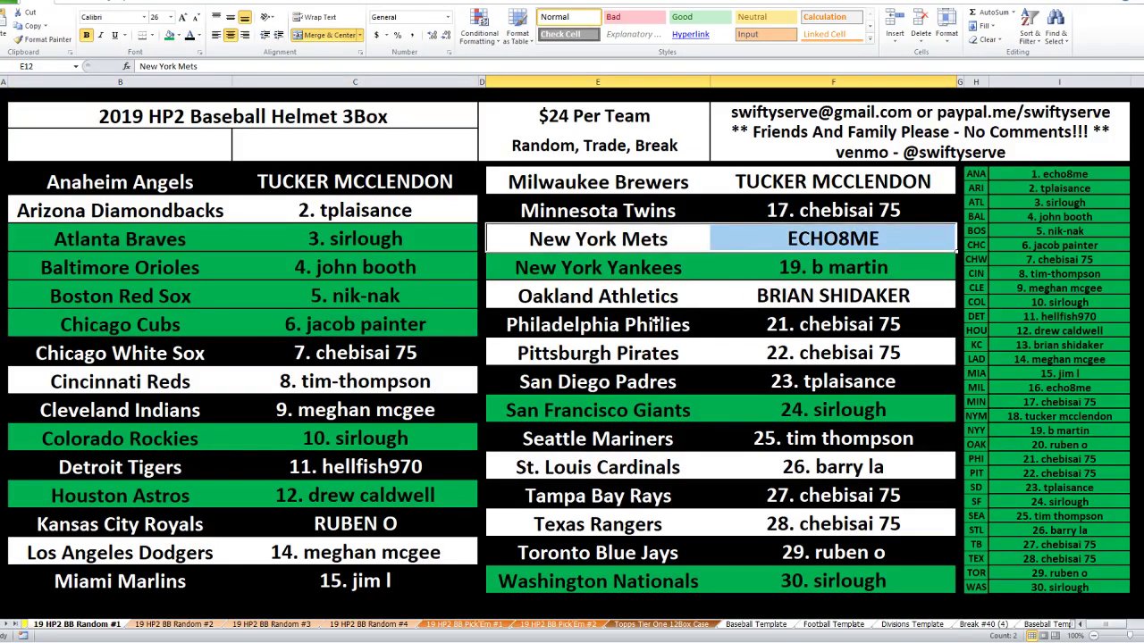
{"action": "left_click_drag", "start_coordinate": [656, 323], "coordinate": [763, 348]}
{"action": "left_click", "coordinate": [672, 494], "text": "ctrl"}
{"action": "left_click_drag", "start_coordinate": [672, 494], "coordinate": [735, 524]}
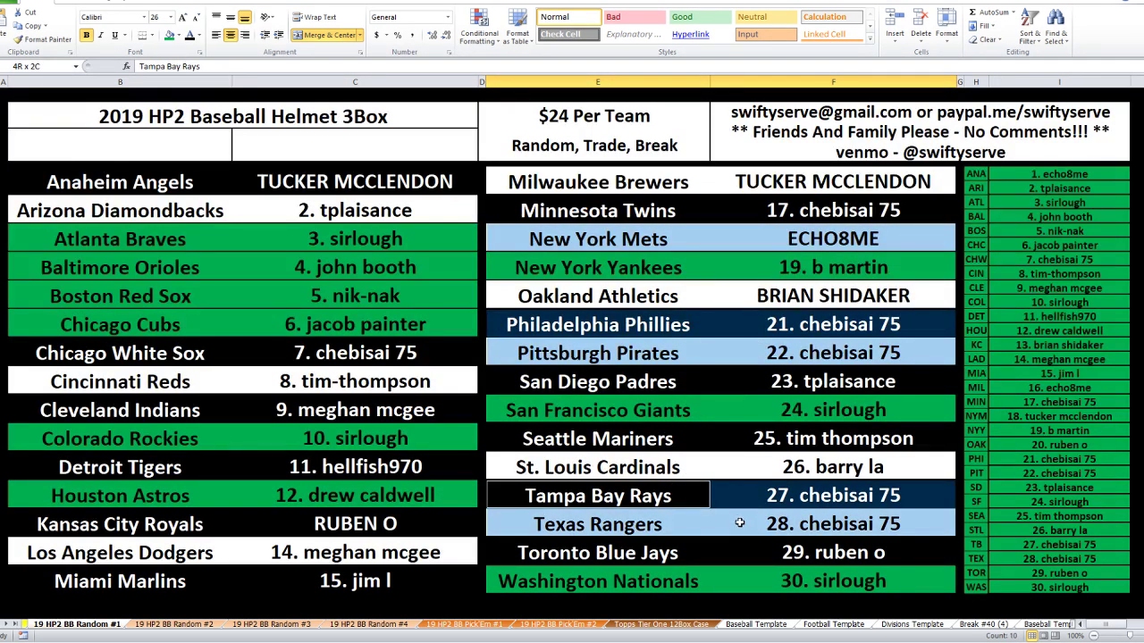
{"action": "left_click", "coordinate": [208, 353], "text": "ctrl"}
{"action": "left_click_drag", "start_coordinate": [208, 353], "coordinate": [320, 353]}
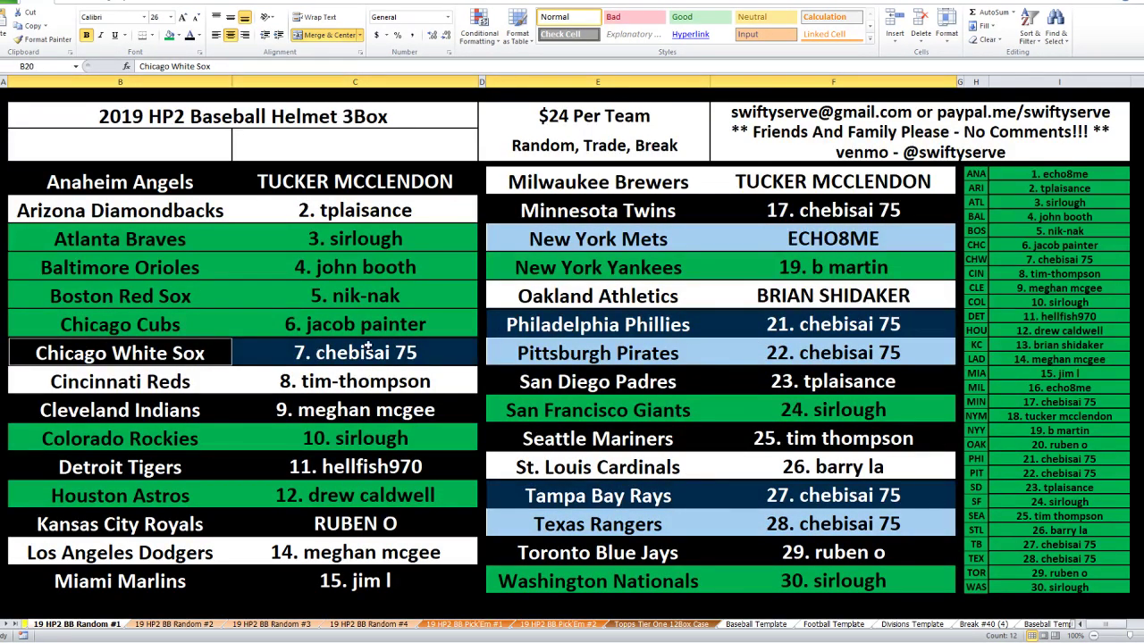
{"action": "left_click_drag", "start_coordinate": [653, 213], "coordinate": [757, 206]}
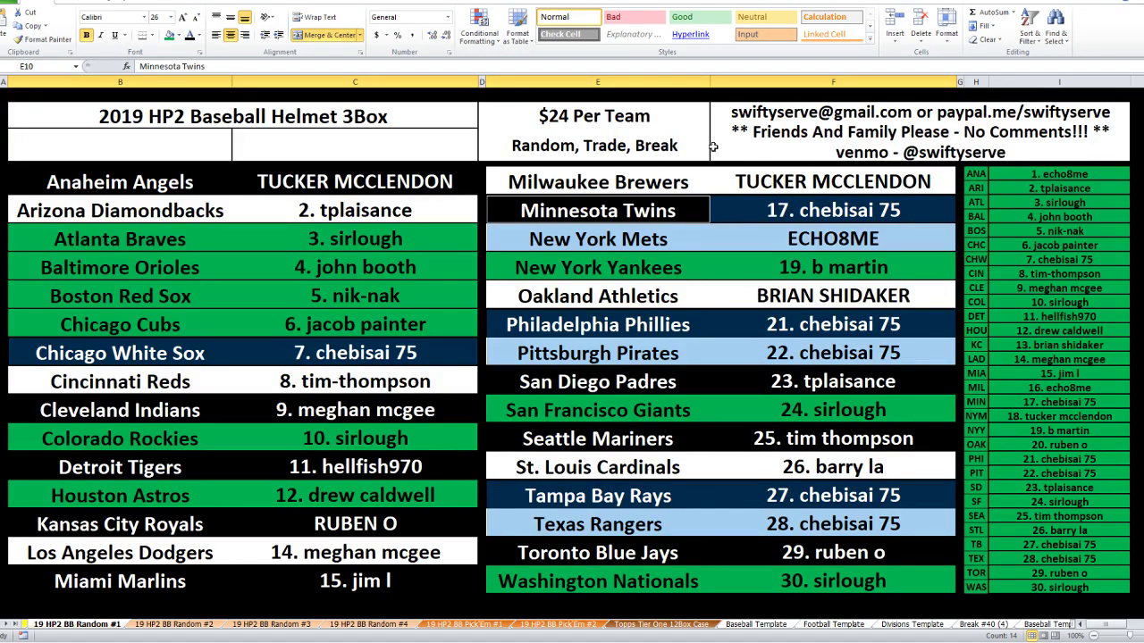
{"action": "left_click", "coordinate": [170, 36]}
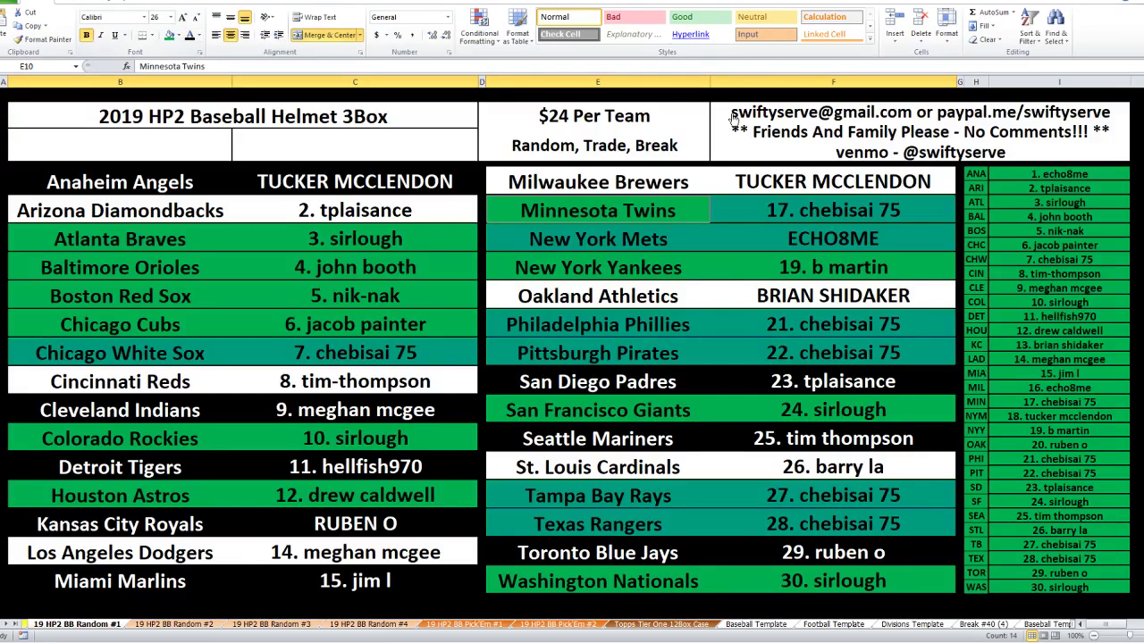
{"action": "left_click_drag", "start_coordinate": [683, 554], "coordinate": [790, 552]}
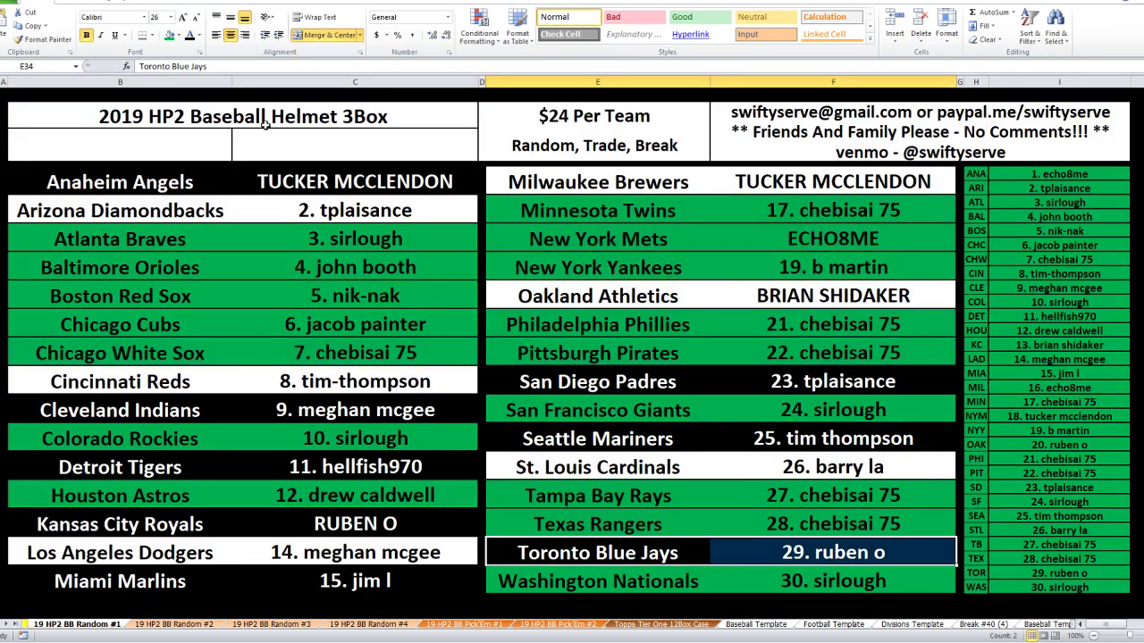
Apply the green fill to the selected Toronto Blue Jays cells E34:F34.
{"action": "left_click", "coordinate": [170, 35]}
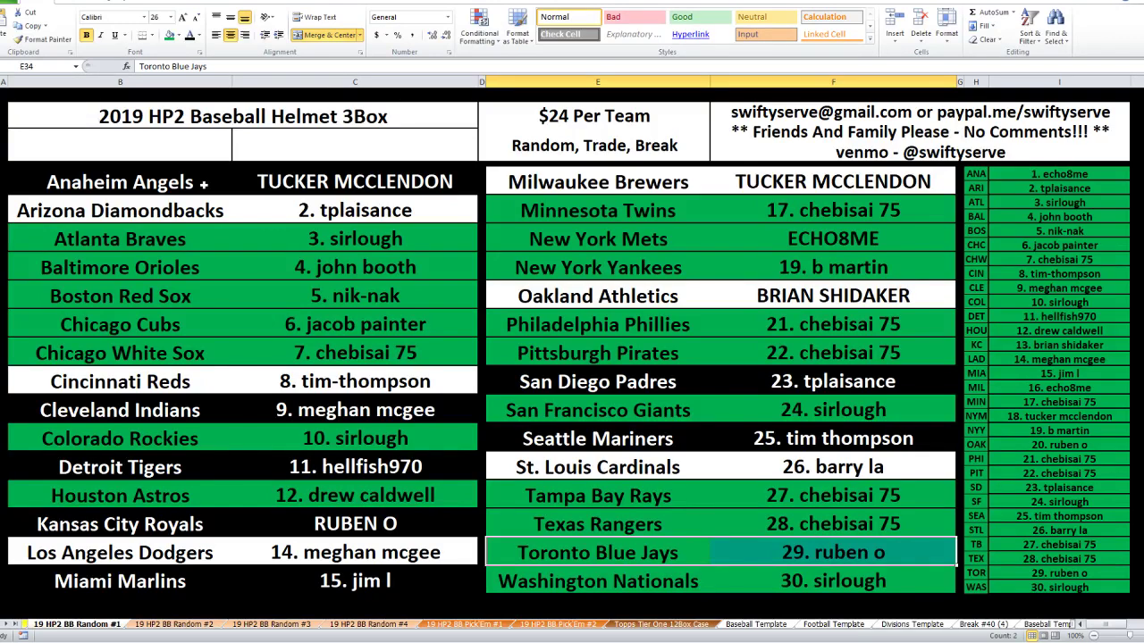
Select B8:C22 and E8:F22, fill both tables green, then deselect to check.
{"action": "left_click_drag", "start_coordinate": [203, 184], "coordinate": [327, 579]}
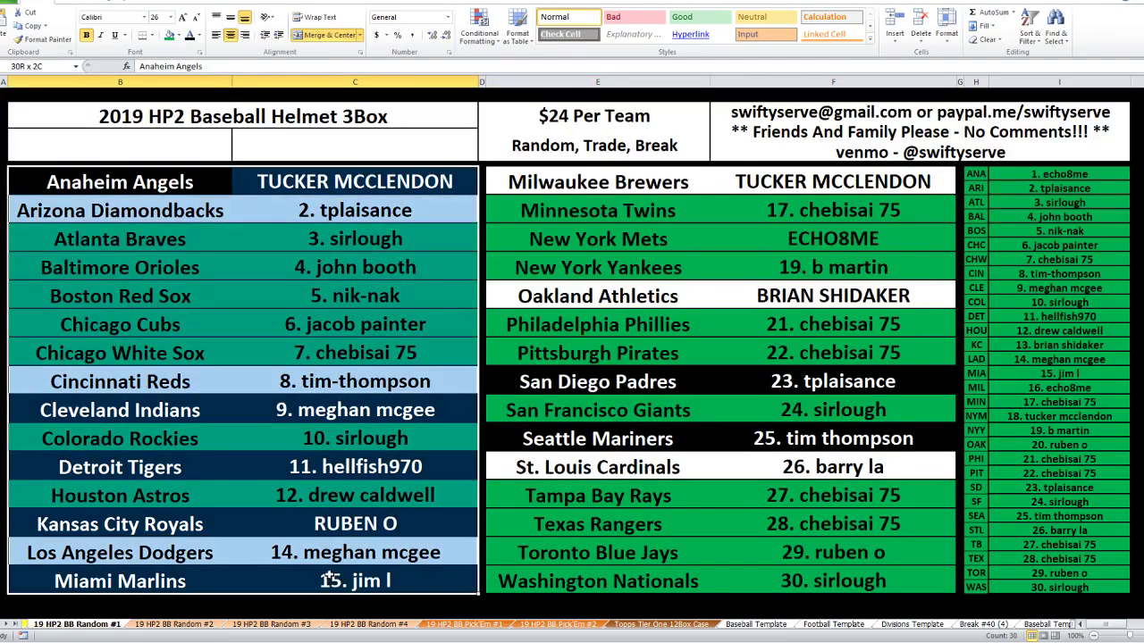
{"action": "left_click_drag", "start_coordinate": [635, 185], "coordinate": [813, 586]}
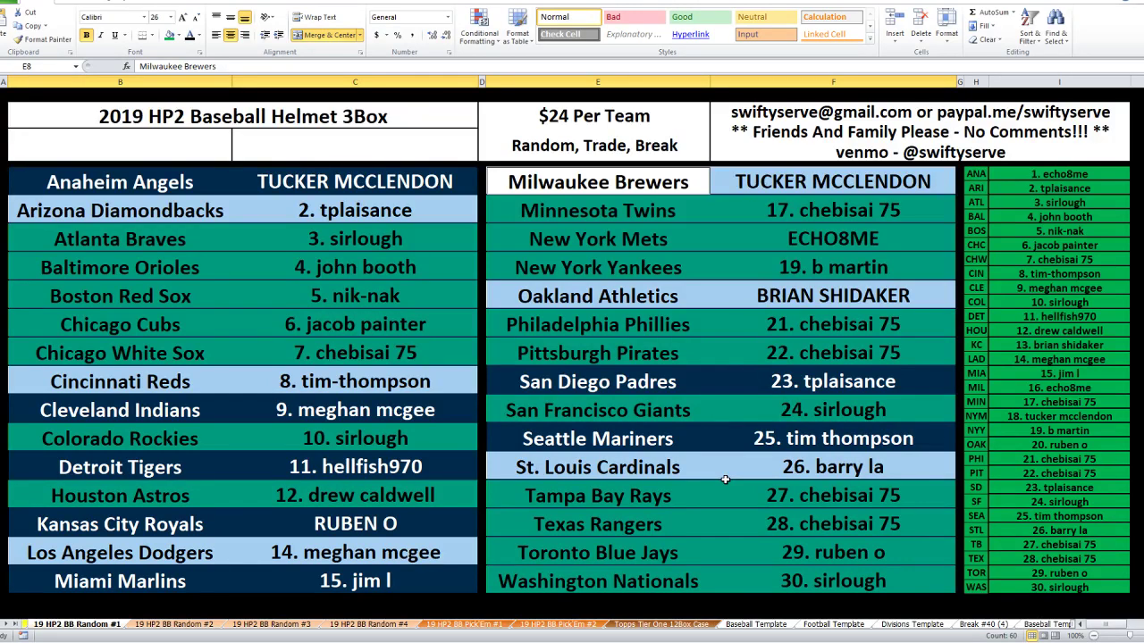
{"action": "left_click", "coordinate": [170, 34]}
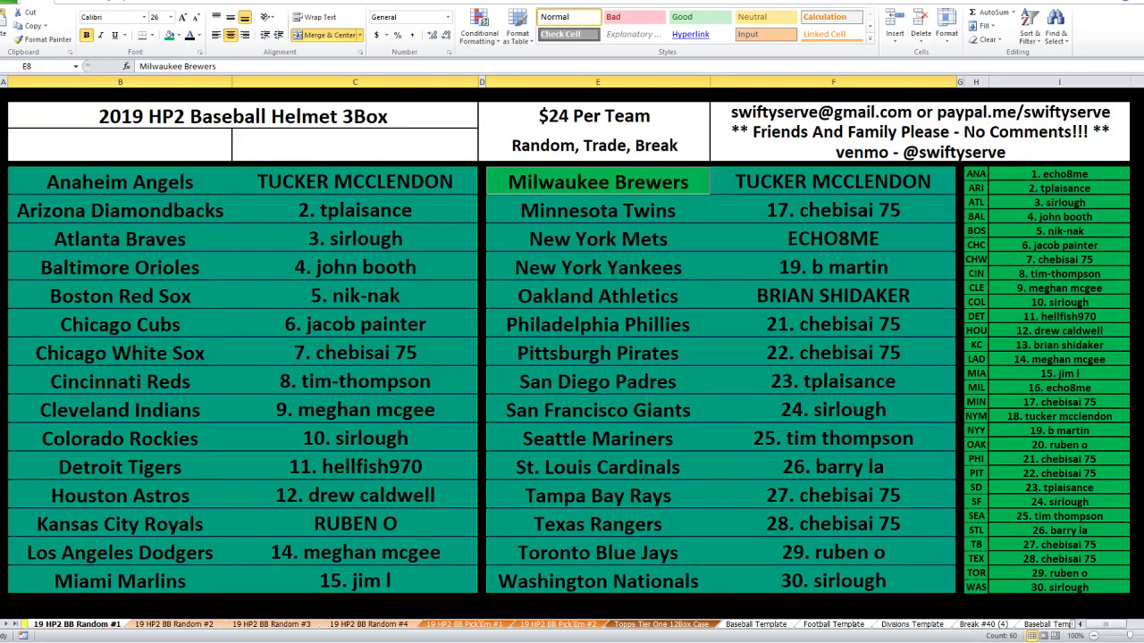
{"action": "left_click", "coordinate": [357, 146]}
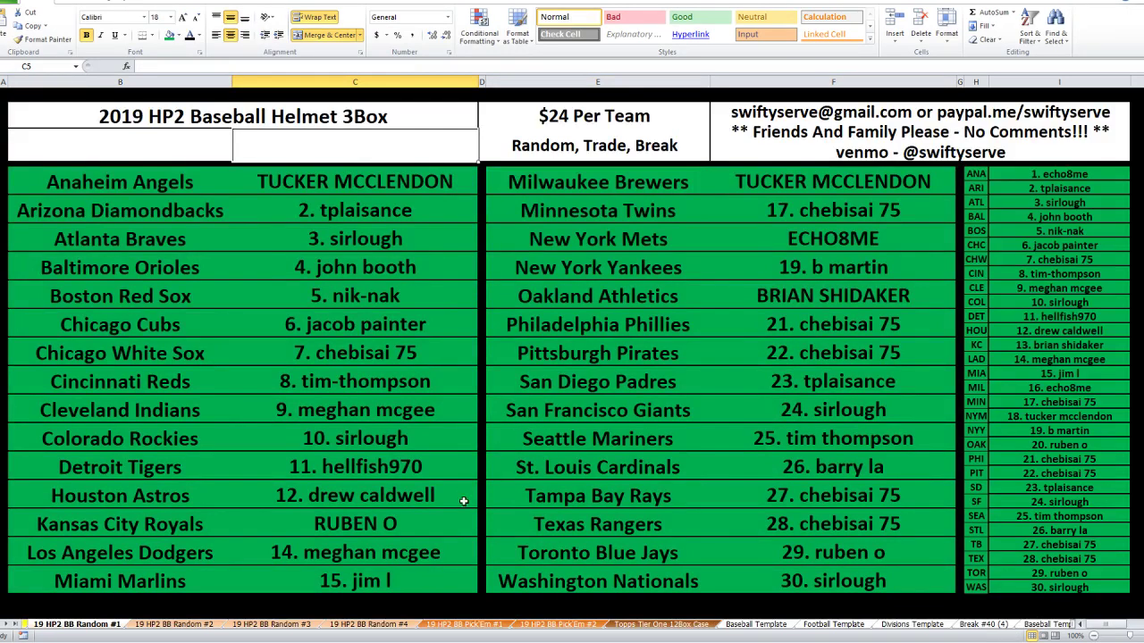
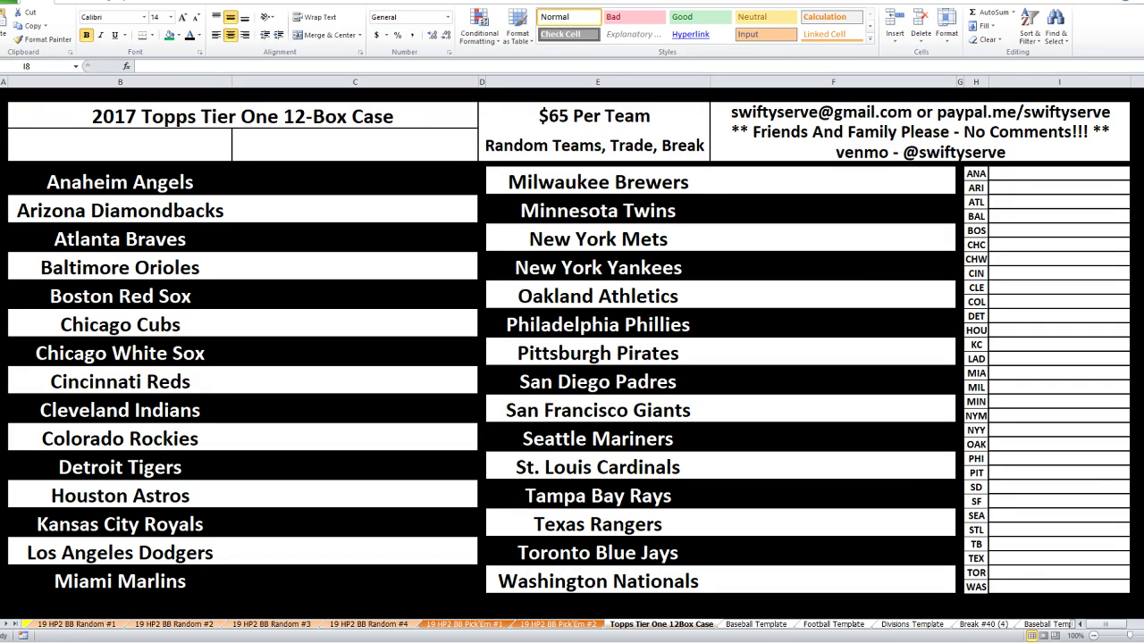
Enter the buyer names in column I for ANA, ARI, ATL, BAL and BOS.
{"action": "left_click", "coordinate": [1083, 176]}
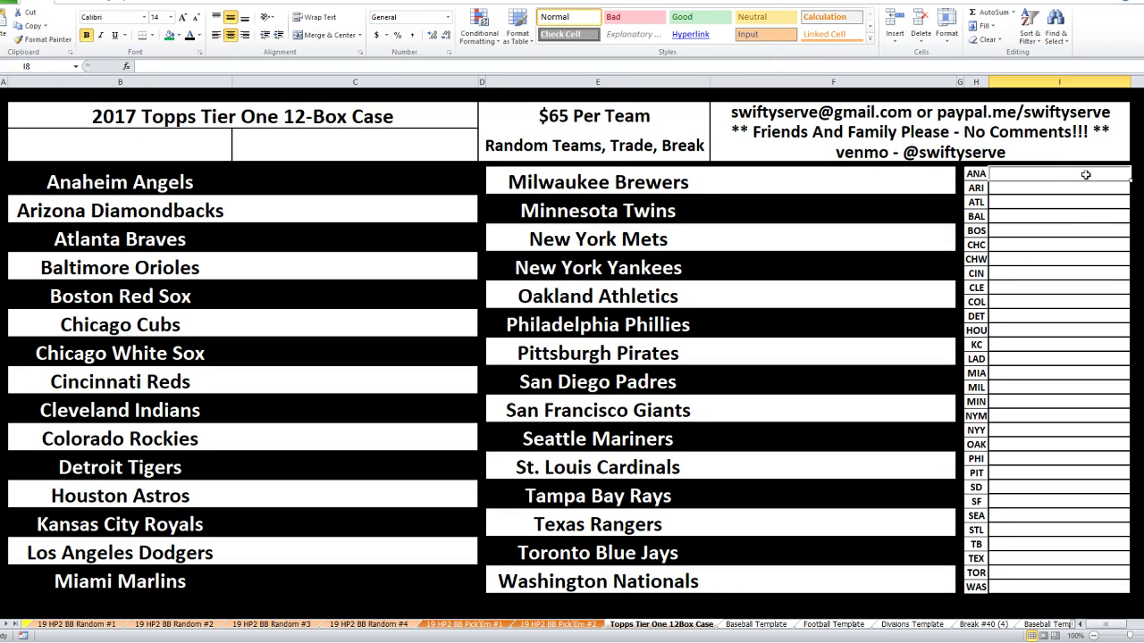
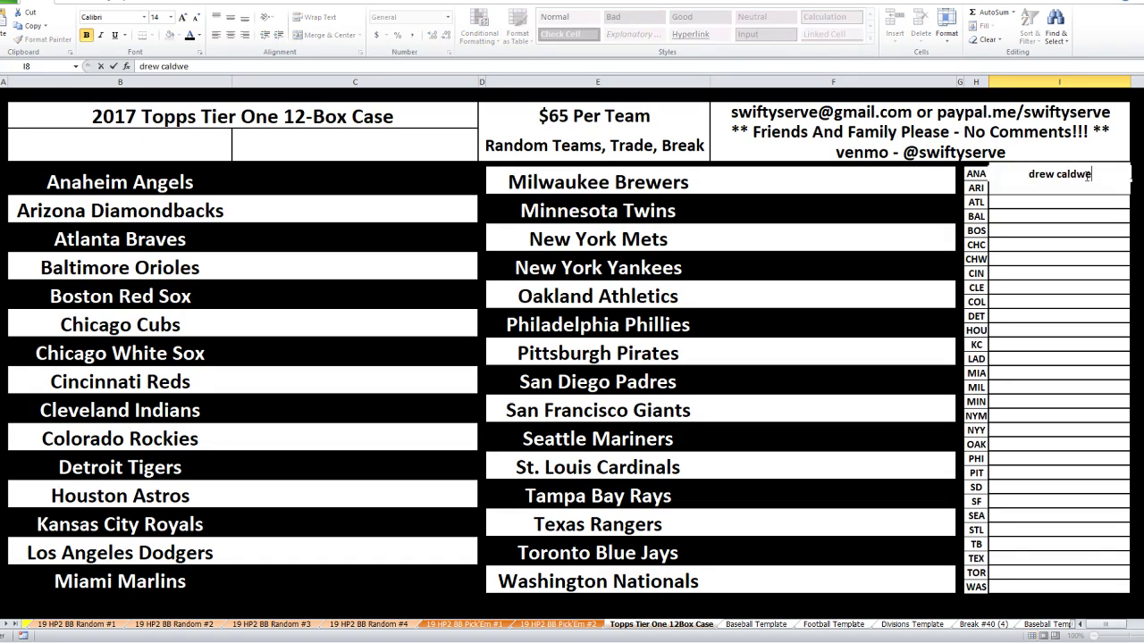
{"action": "key", "text": "Return"}
{"action": "type", "text": "d"}
{"action": "key", "text": "BackSpace"}
{"action": "key", "text": "Return"}
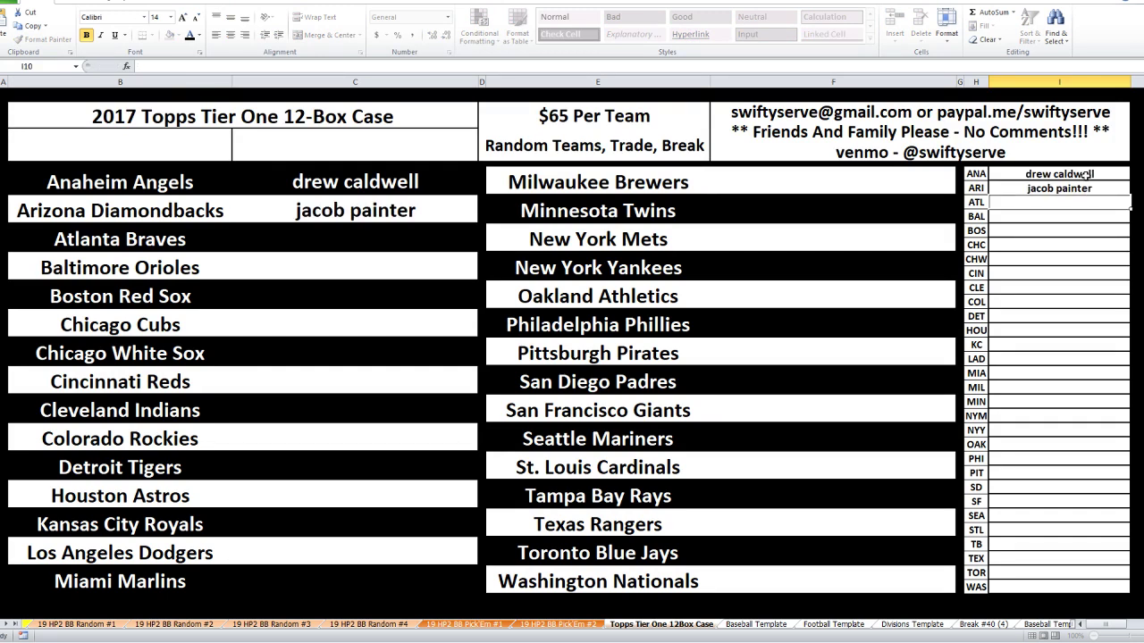
{"action": "key", "text": "Return"}
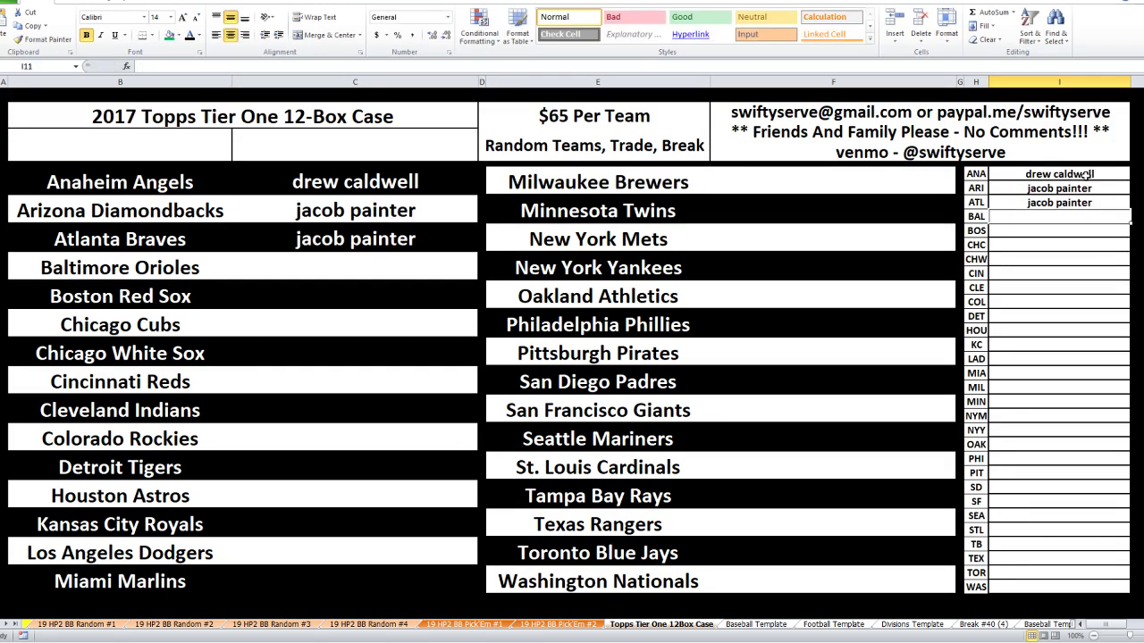
{"action": "type", "text": "sirlough"}
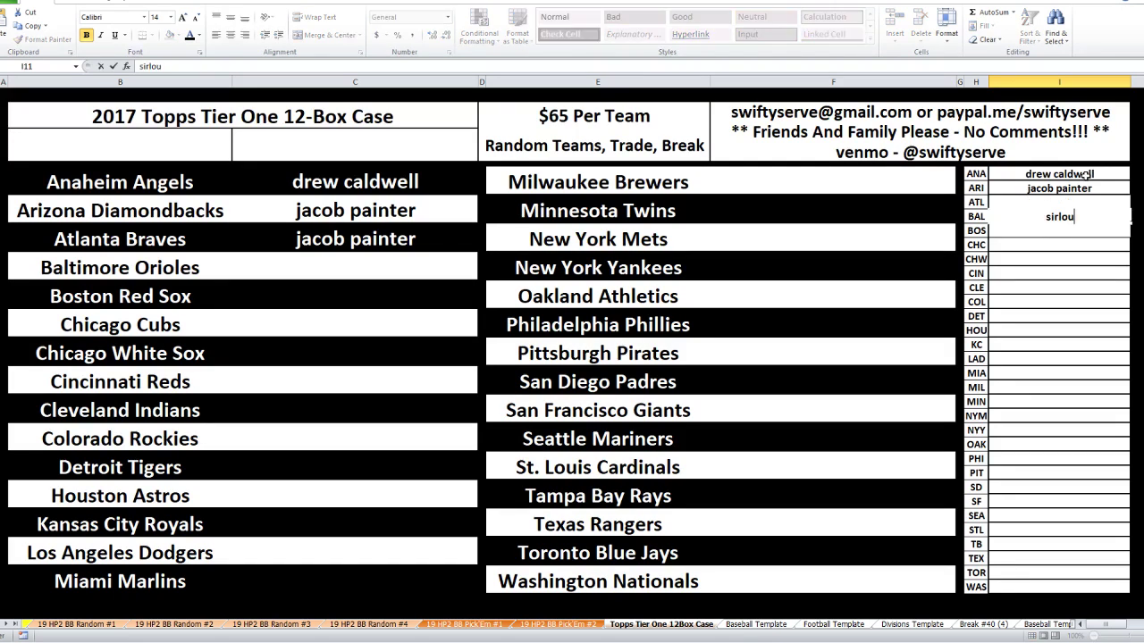
{"action": "key", "text": "Return"}
{"action": "type", "text": "sirlough"}
{"action": "key", "text": "Return"}
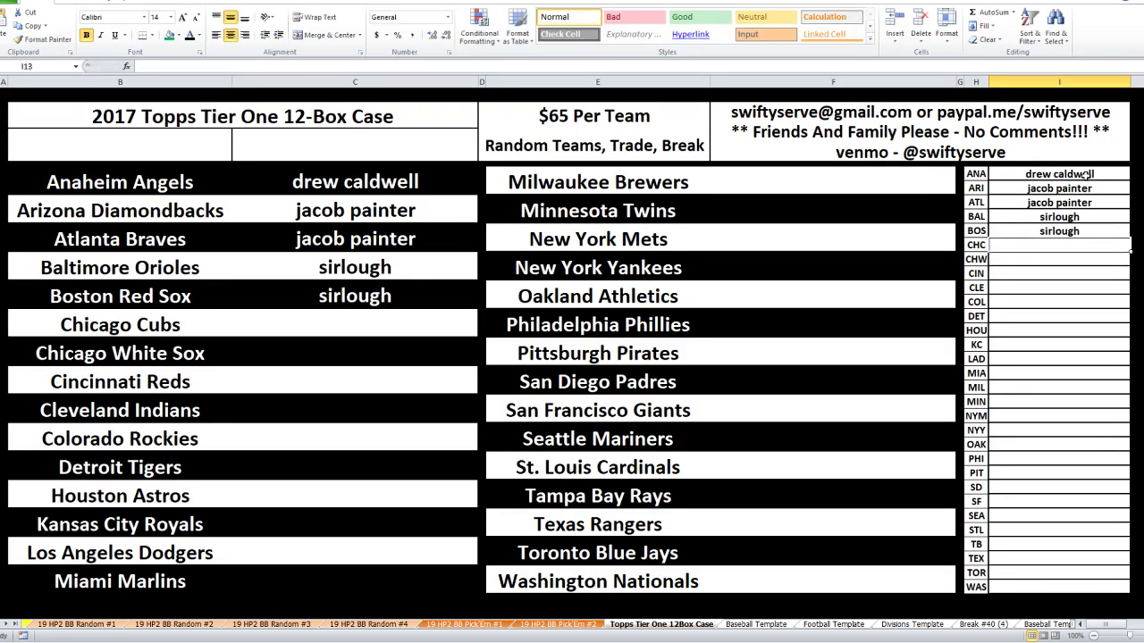
Enter the buyers for the Cubs, White Sox, Cincinnati and Cleveland.
{"action": "key", "text": "Return"}
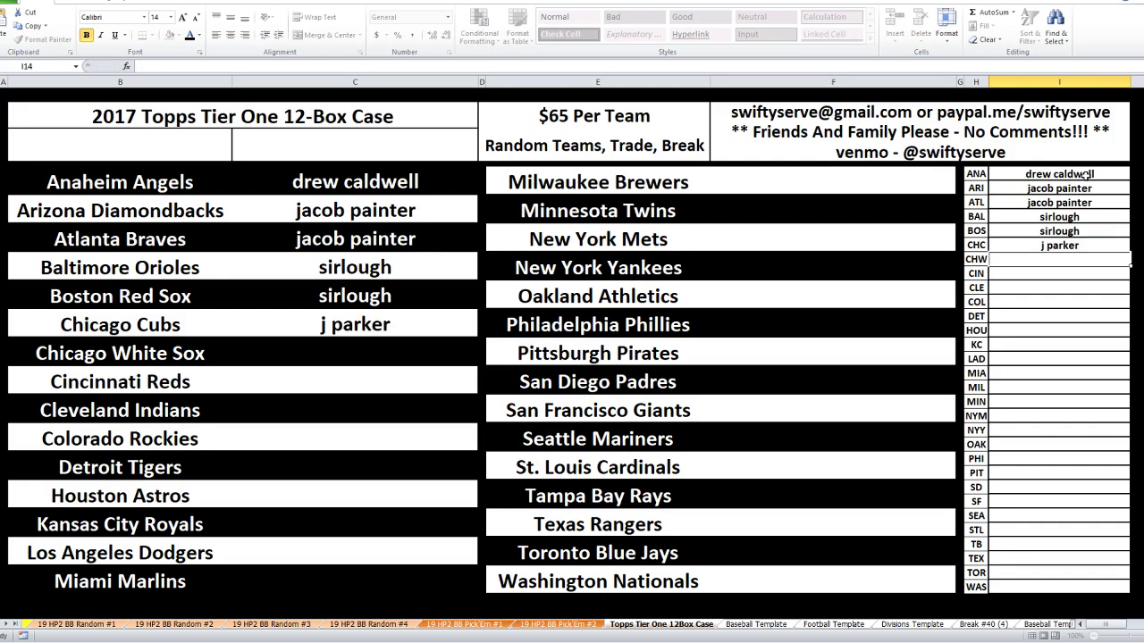
{"action": "key", "text": "Return"}
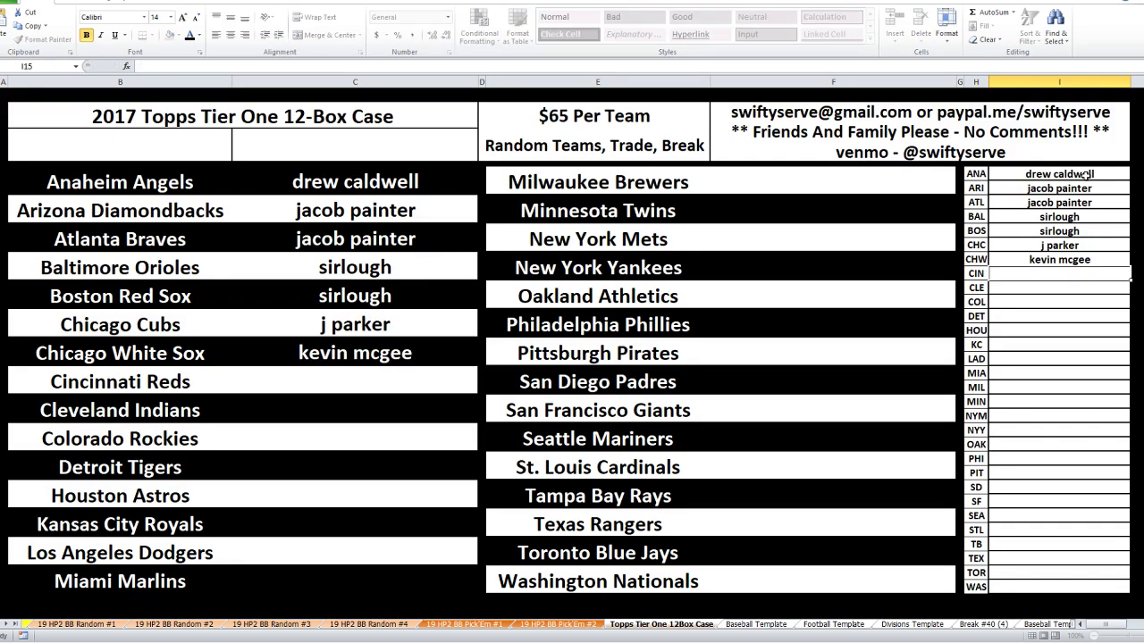
{"action": "key", "text": "Return"}
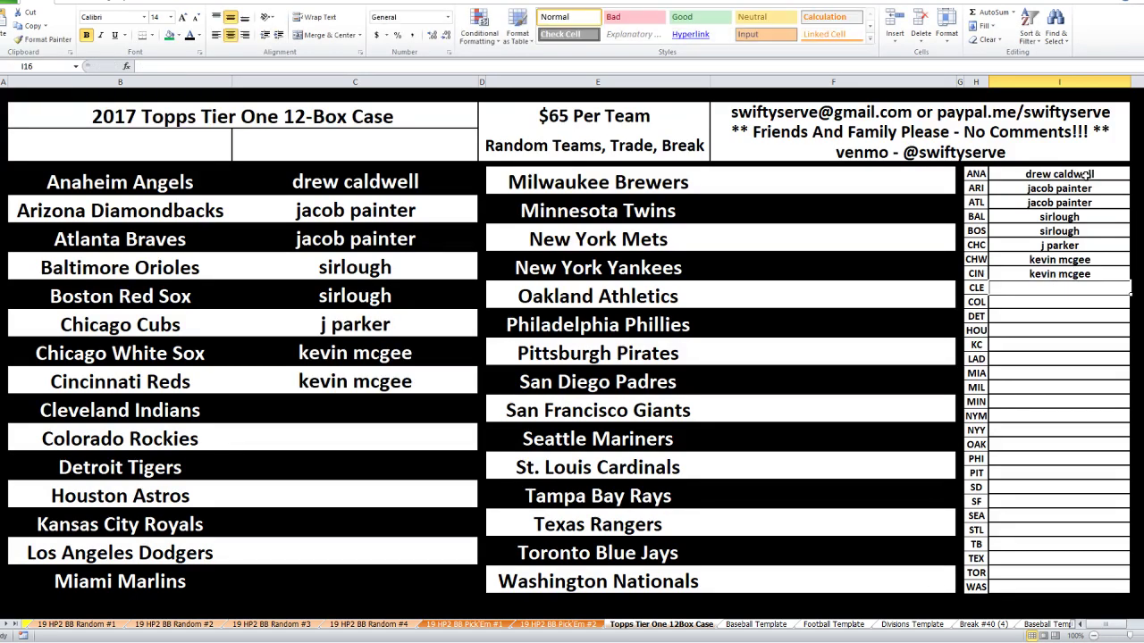
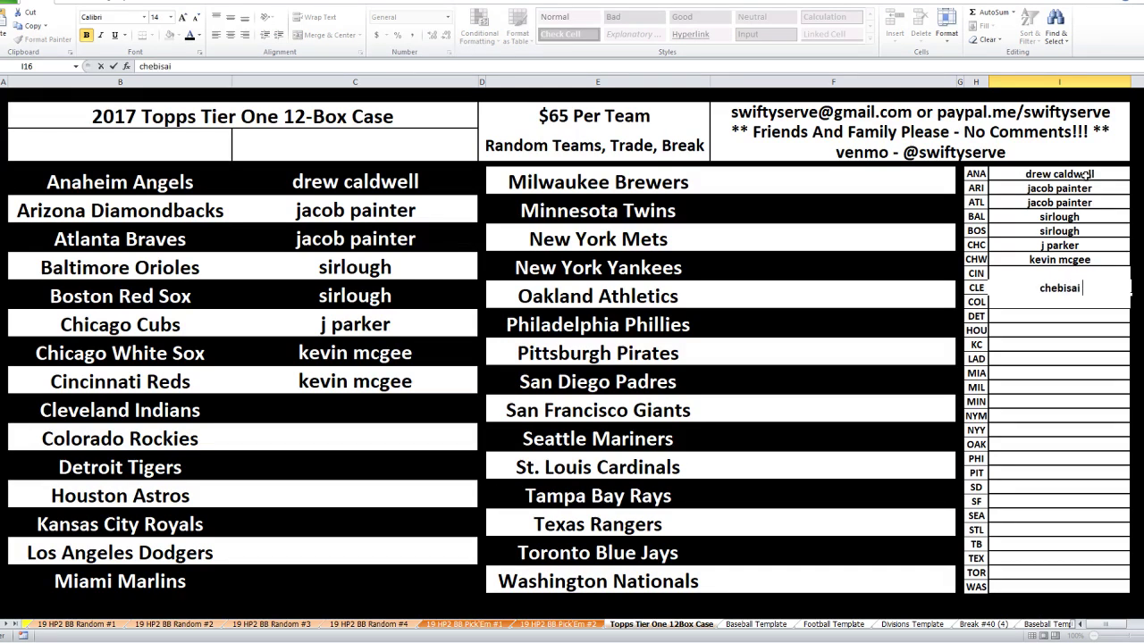
{"action": "key", "text": "Return"}
Fill the Miami, Philadelphia and Tampa Bay buyers with AutoComplete, then enter Colorado's buyer.
{"action": "key", "text": "Down"}
{"action": "key", "text": "Down"}
{"action": "key", "text": "Down"}
{"action": "key", "text": "Down"}
{"action": "key", "text": "Down"}
{"action": "type", "text": "c"}
{"action": "key", "text": "Return"}
{"action": "key", "text": "Down"}
{"action": "key", "text": "Down"}
{"action": "key", "text": "Down"}
{"action": "key", "text": "Down"}
{"action": "key", "text": "Down"}
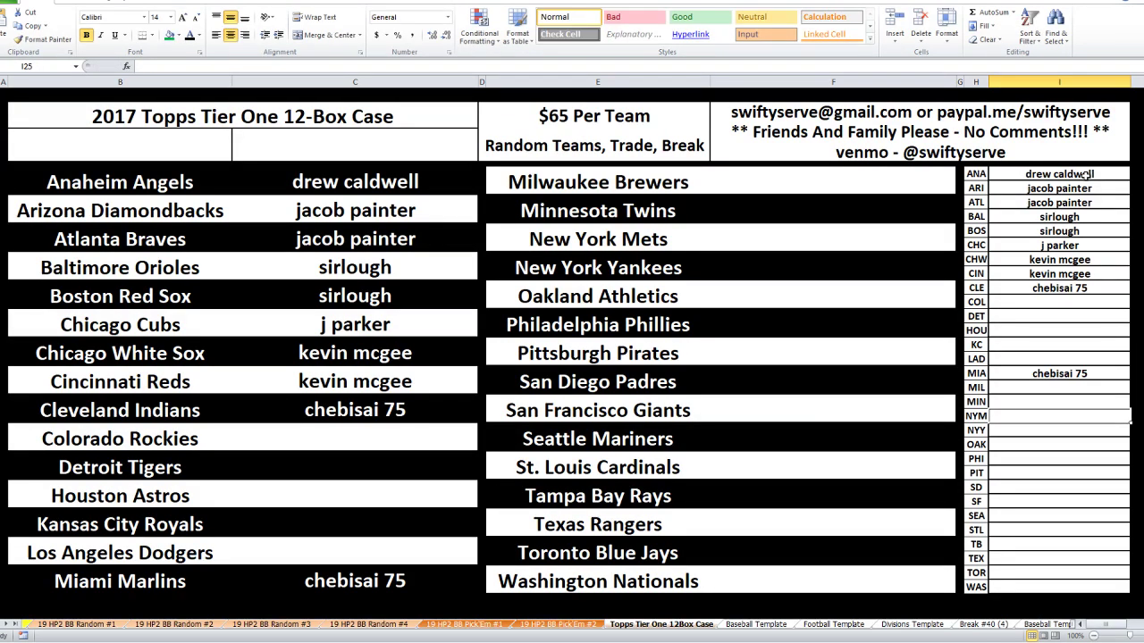
{"action": "type", "text": "c"}
{"action": "key", "text": "Return"}
{"action": "key", "text": "Down"}
{"action": "key", "text": "Down"}
{"action": "key", "text": "Down"}
{"action": "key", "text": "Down"}
{"action": "key", "text": "Down"}
{"action": "type", "text": "c"}
{"action": "key", "text": "Return"}
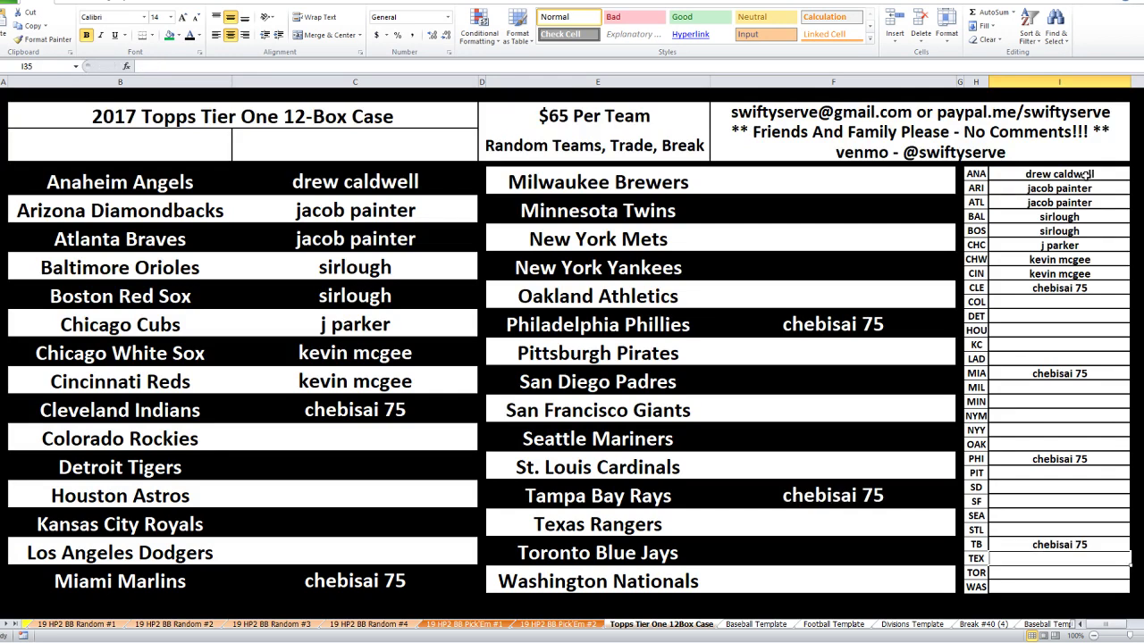
{"action": "key", "text": "Up"}
{"action": "key", "text": "Up"}
{"action": "key", "text": "Up"}
{"action": "key", "text": "Up"}
{"action": "key", "text": "Up"}
{"action": "key", "text": "Up"}
{"action": "key", "text": "Up"}
{"action": "key", "text": "Up"}
{"action": "key", "text": "Up"}
{"action": "key", "text": "Up"}
{"action": "key", "text": "Up"}
{"action": "key", "text": "Up"}
{"action": "key", "text": "Up"}
{"action": "key", "text": "Up"}
{"action": "key", "text": "Up"}
{"action": "key", "text": "Up"}
{"action": "key", "text": "Up"}
{"action": "key", "text": "Up"}
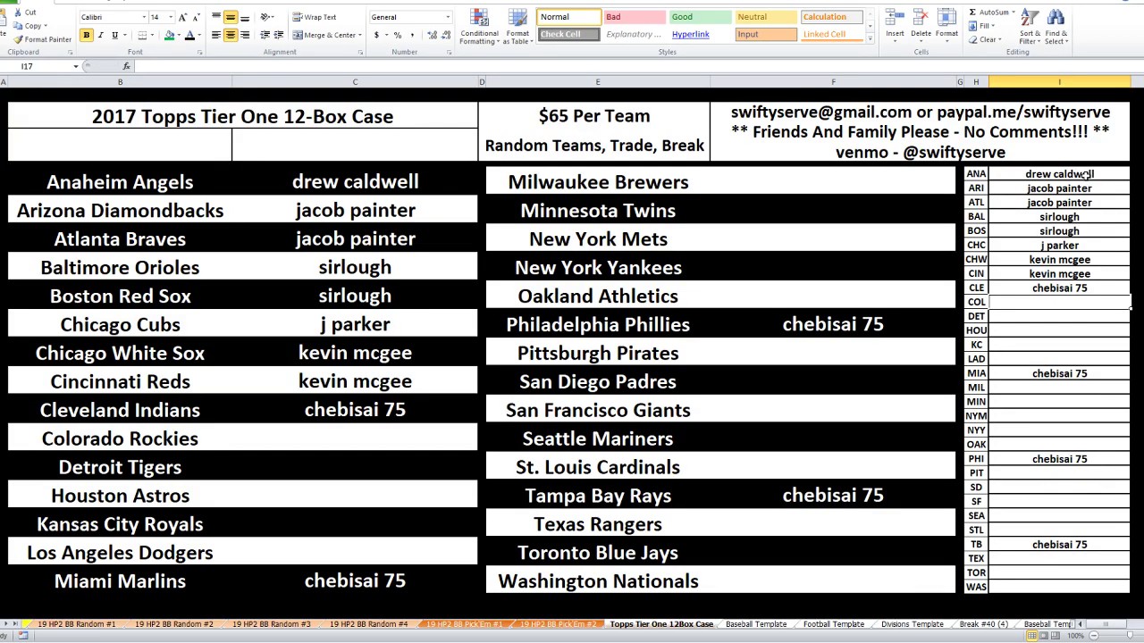
{"action": "type", "text": "barry la"}
{"action": "key", "text": "Return"}
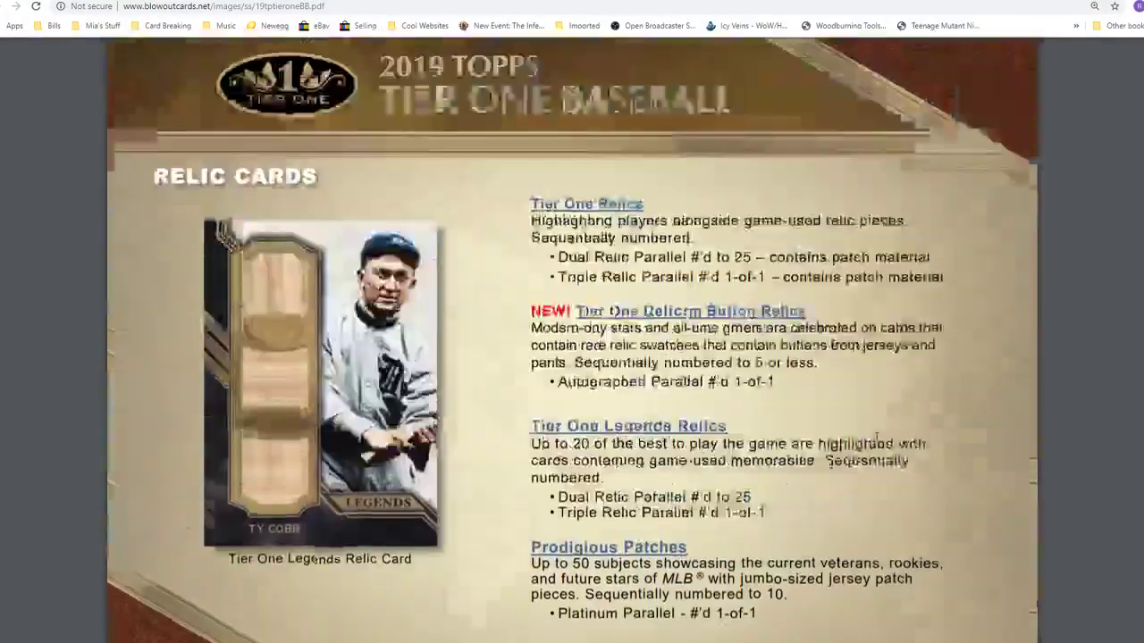
Scroll through the Autograph, Autograph Relic and Relic Cards pages of the Tier One PDF.
{"action": "scroll", "coordinate": [877, 437], "scroll_direction": "up", "scroll_amount": 20}
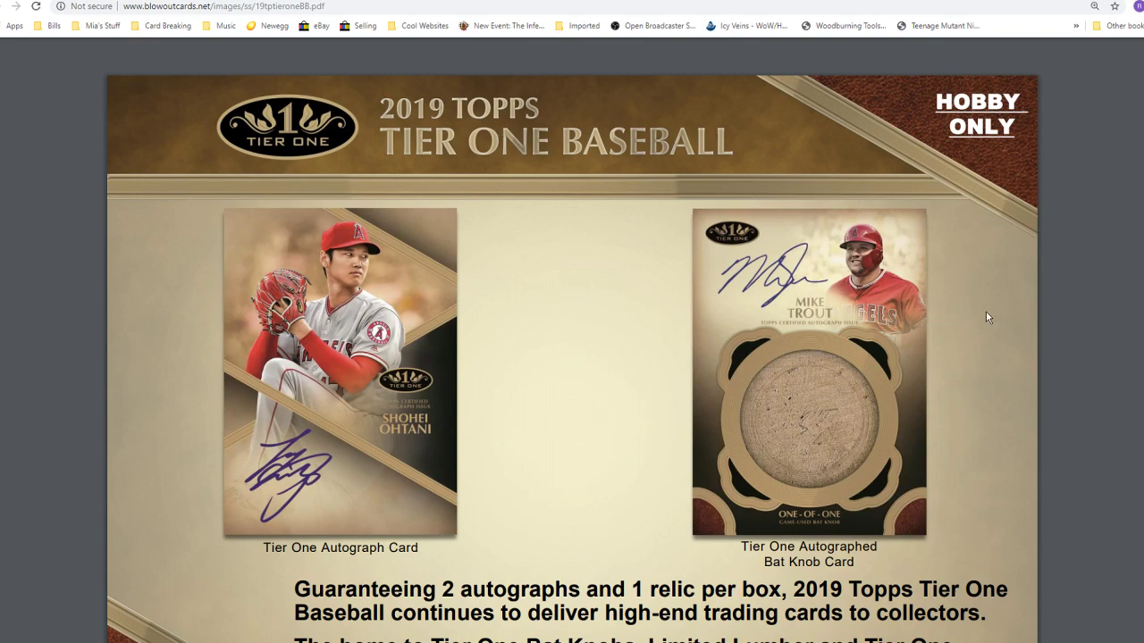
{"action": "scroll", "coordinate": [976, 315], "scroll_direction": "down", "scroll_amount": 1}
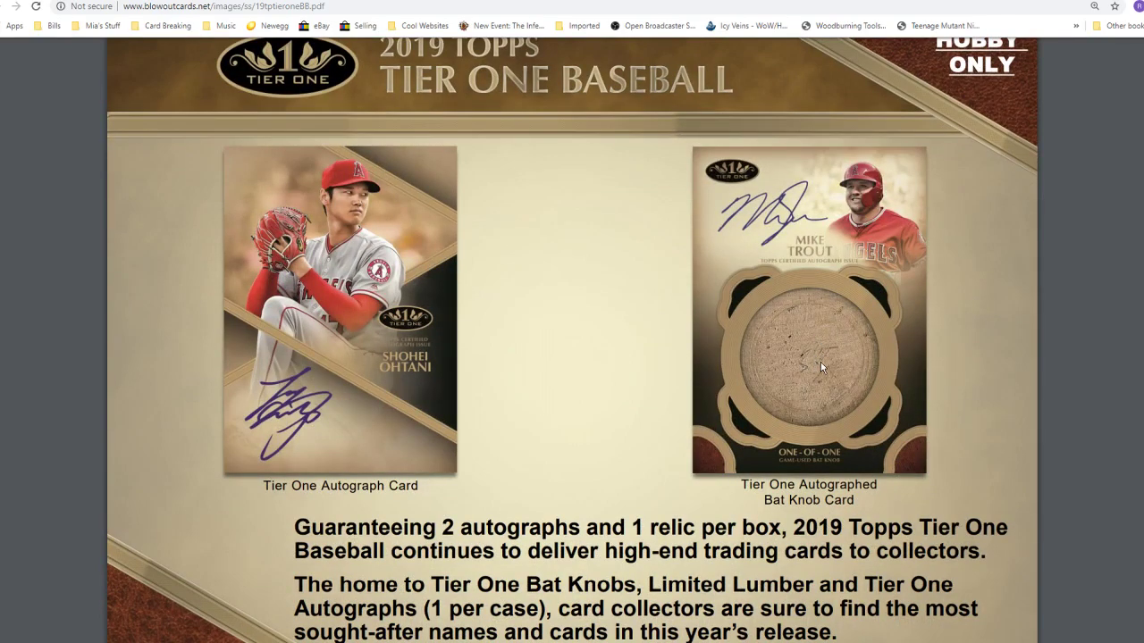
{"action": "scroll", "coordinate": [820, 362], "scroll_direction": "down", "scroll_amount": 10}
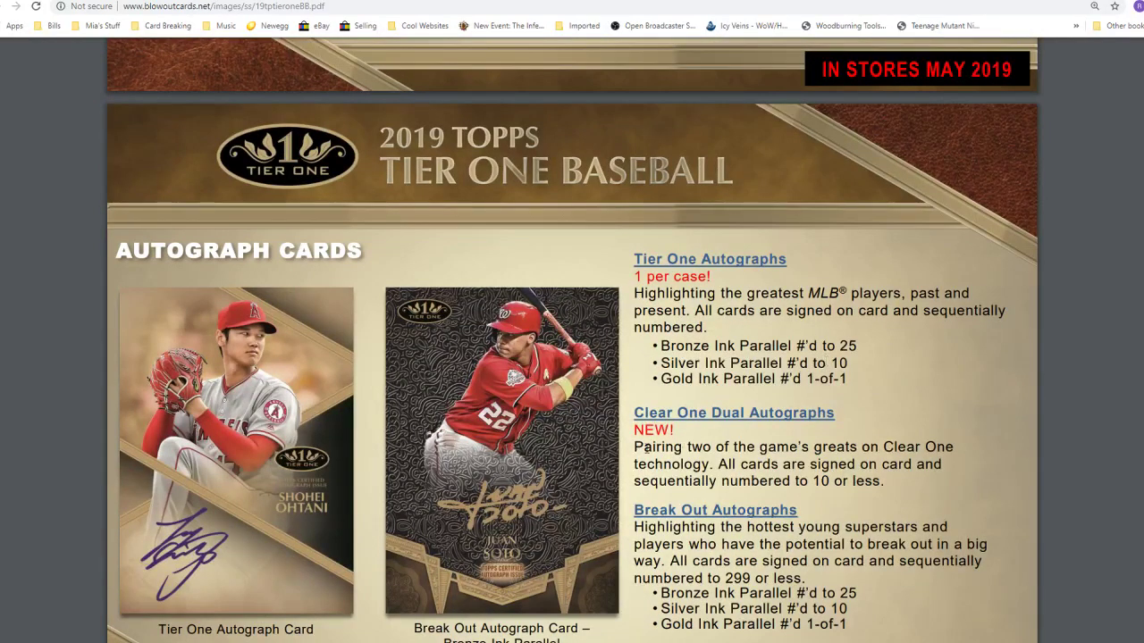
{"action": "scroll", "coordinate": [638, 452], "scroll_direction": "down", "scroll_amount": 2}
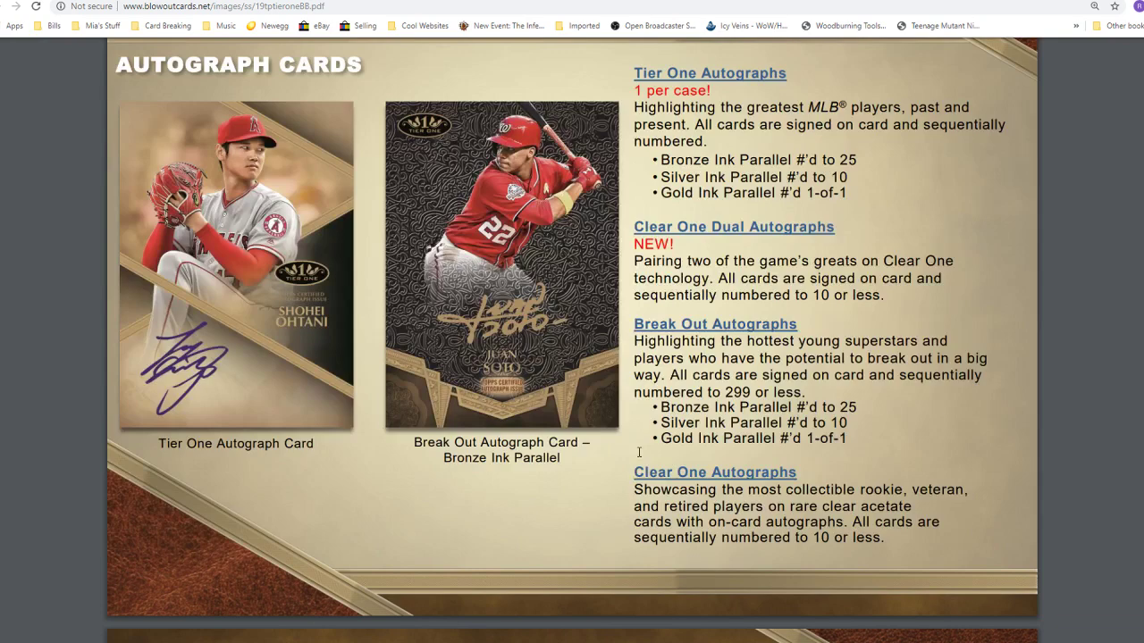
{"action": "scroll", "coordinate": [638, 452], "scroll_direction": "down", "scroll_amount": 6}
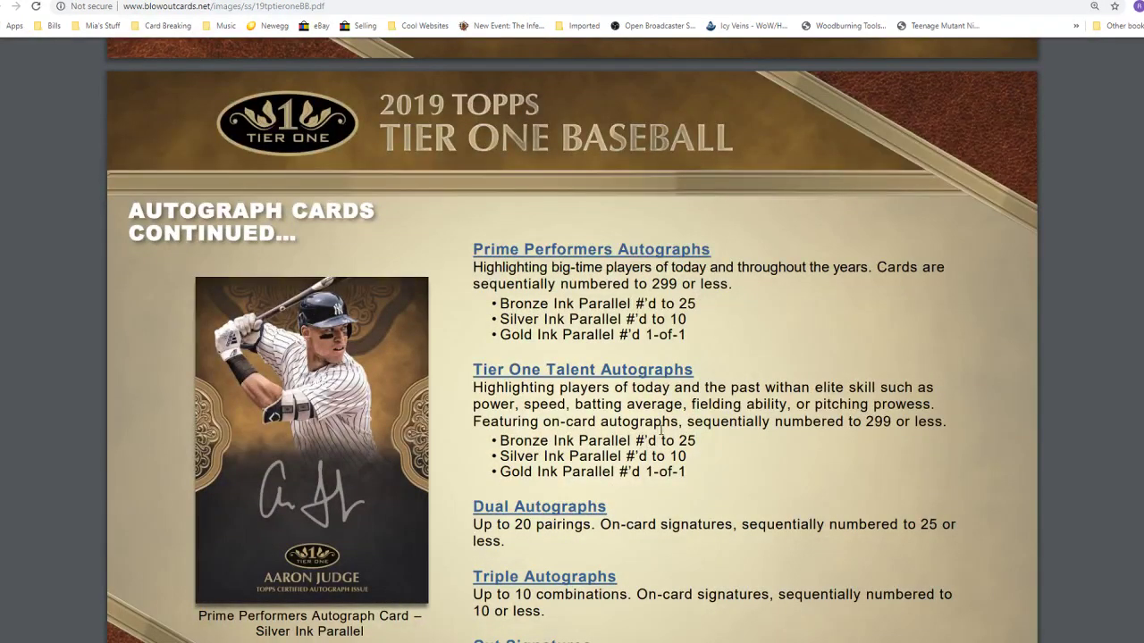
{"action": "scroll", "coordinate": [661, 431], "scroll_direction": "down", "scroll_amount": 8}
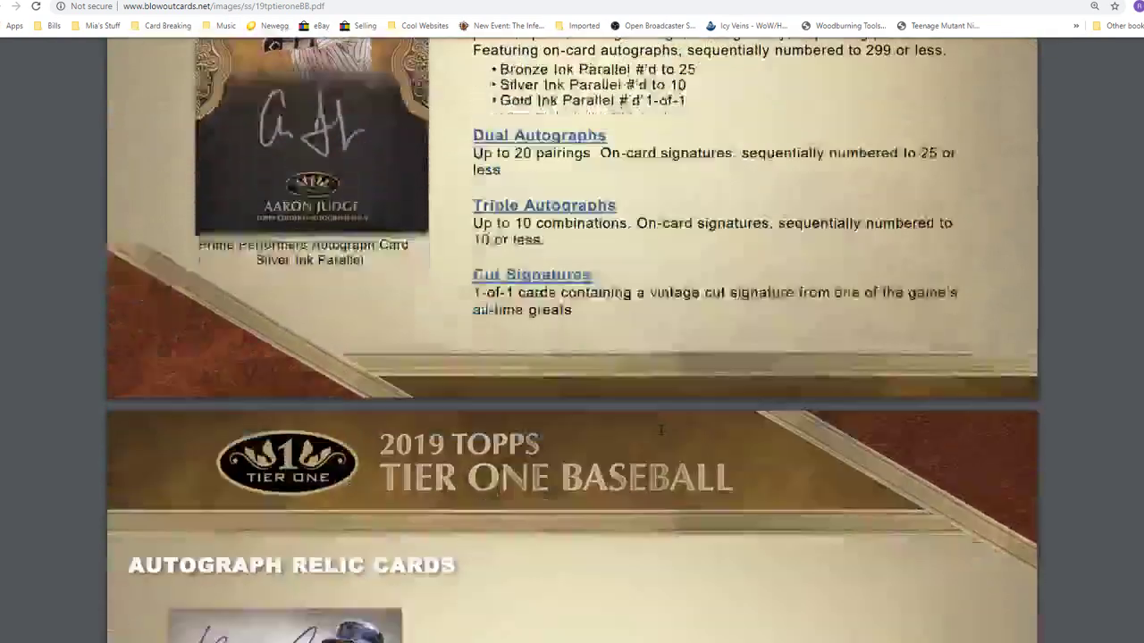
{"action": "scroll", "coordinate": [662, 430], "scroll_direction": "down", "scroll_amount": 2}
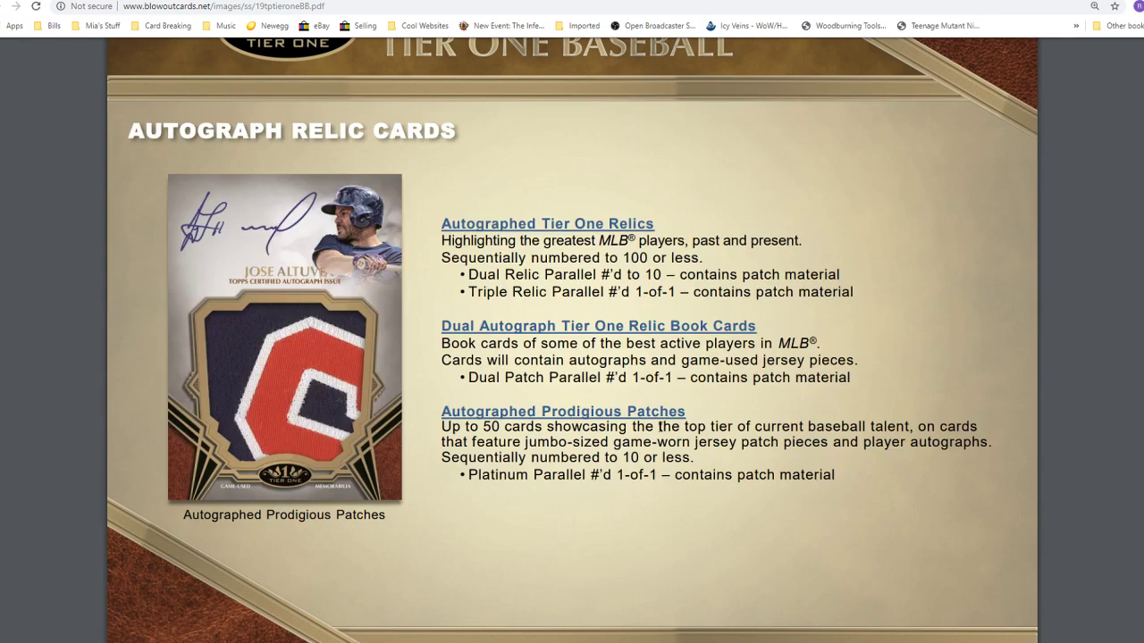
{"action": "scroll", "coordinate": [659, 426], "scroll_direction": "down", "scroll_amount": 5}
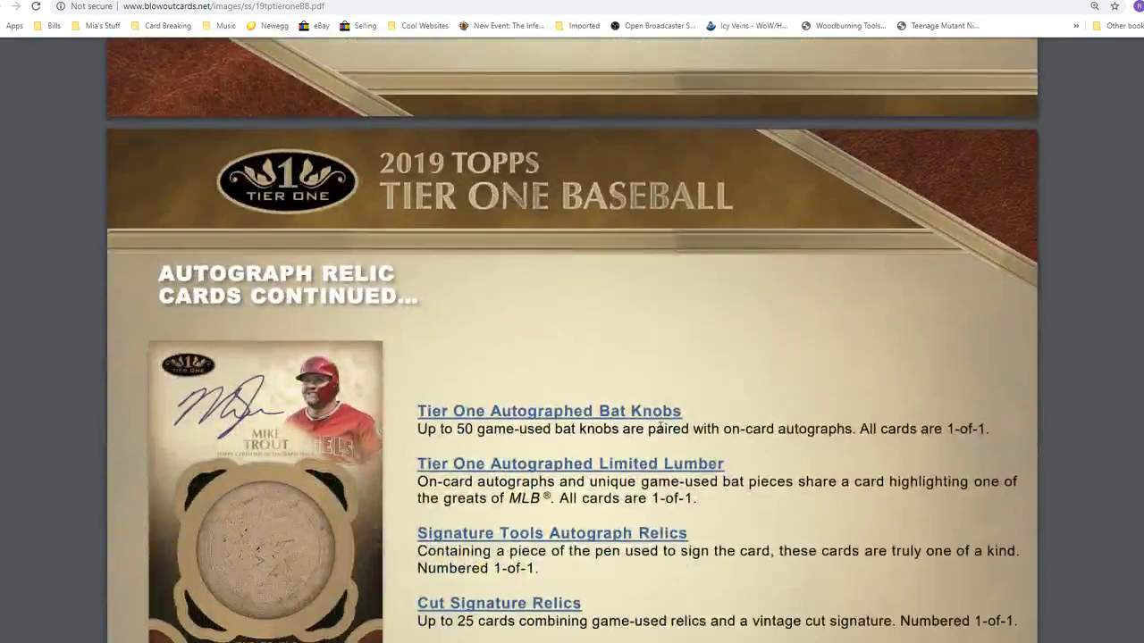
{"action": "scroll", "coordinate": [658, 426], "scroll_direction": "down", "scroll_amount": 1}
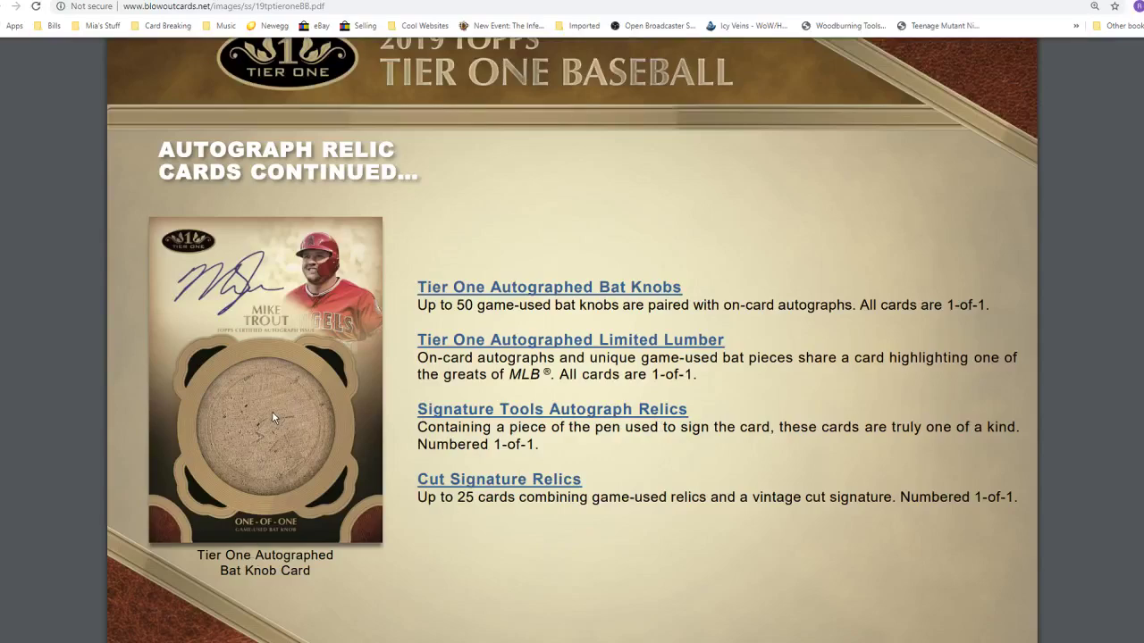
{"action": "scroll", "coordinate": [592, 453], "scroll_direction": "down", "scroll_amount": 5}
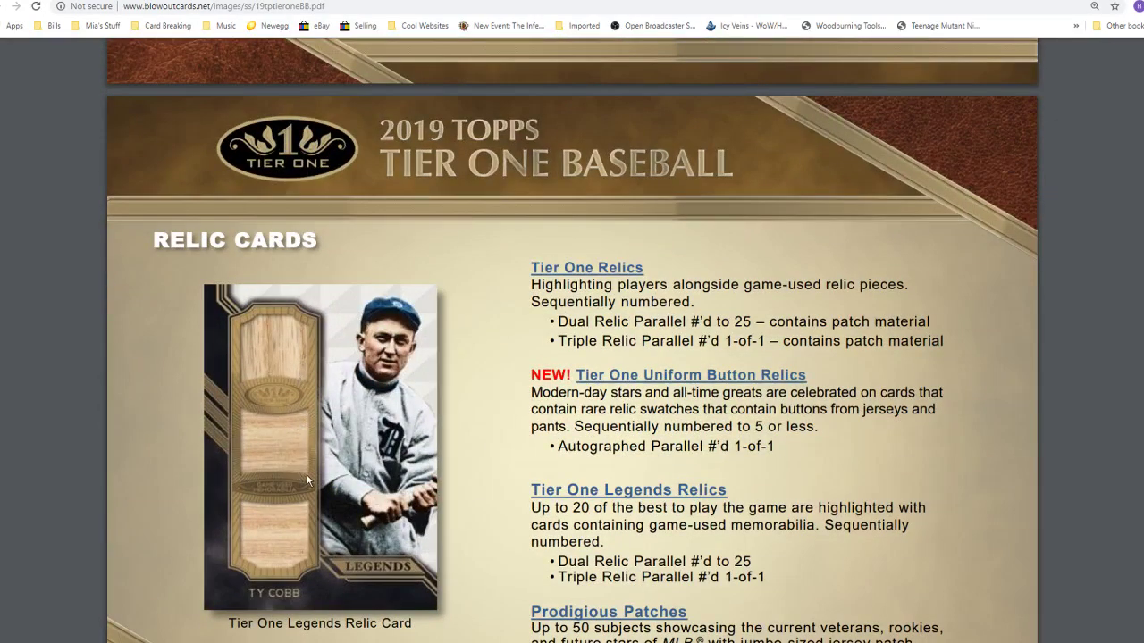
{"action": "scroll", "coordinate": [480, 505], "scroll_direction": "down", "scroll_amount": 6}
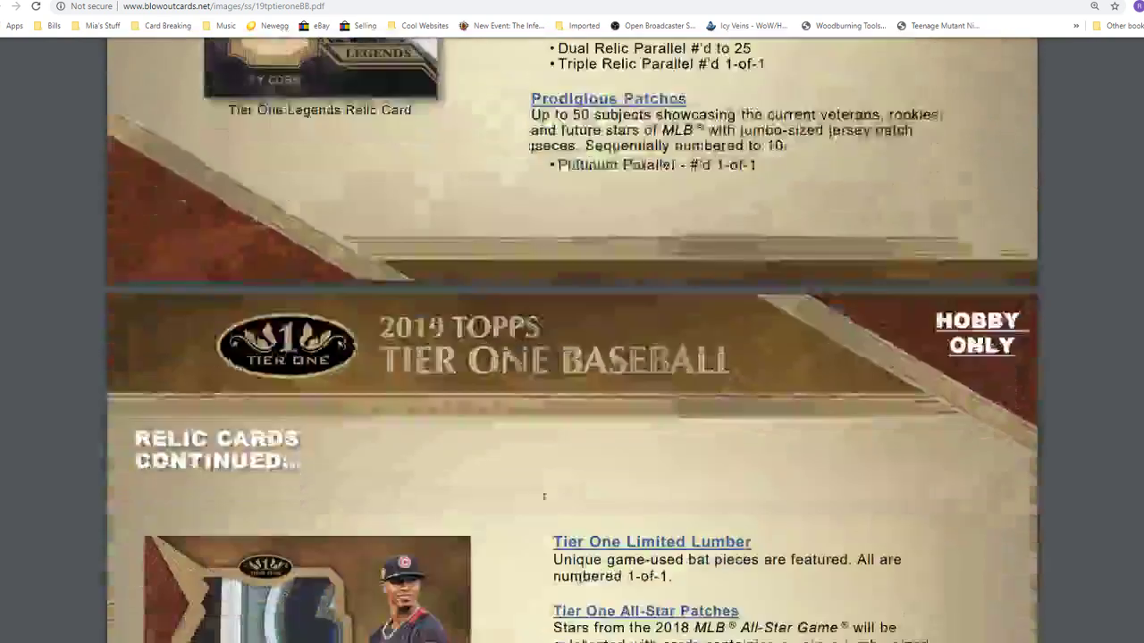
{"action": "scroll", "coordinate": [542, 498], "scroll_direction": "down", "scroll_amount": 2}
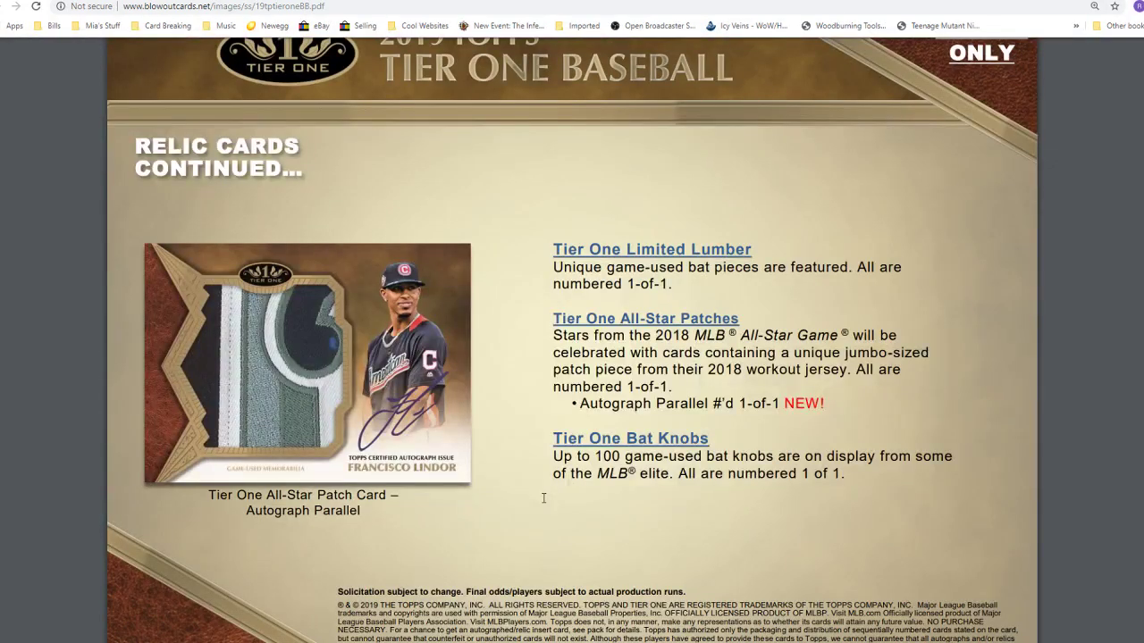
{"action": "scroll", "coordinate": [543, 497], "scroll_direction": "down", "scroll_amount": 1}
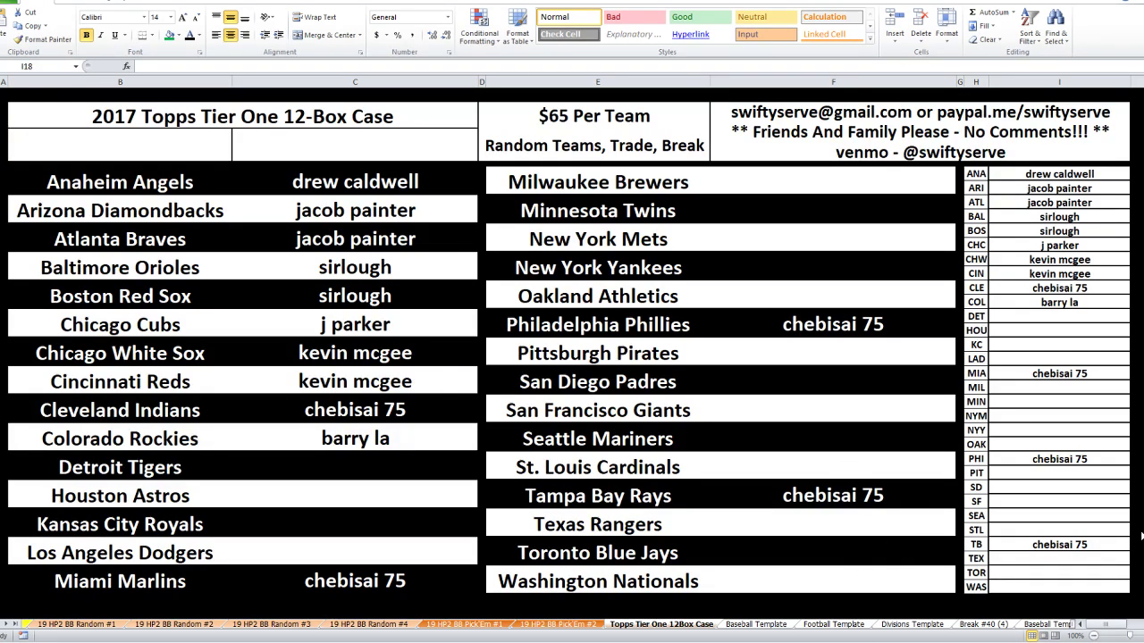
Enter the Detroit buyer's name in cell I18.
{"action": "left_click", "coordinate": [1091, 319]}
{"action": "type", "text": "ruben o"}
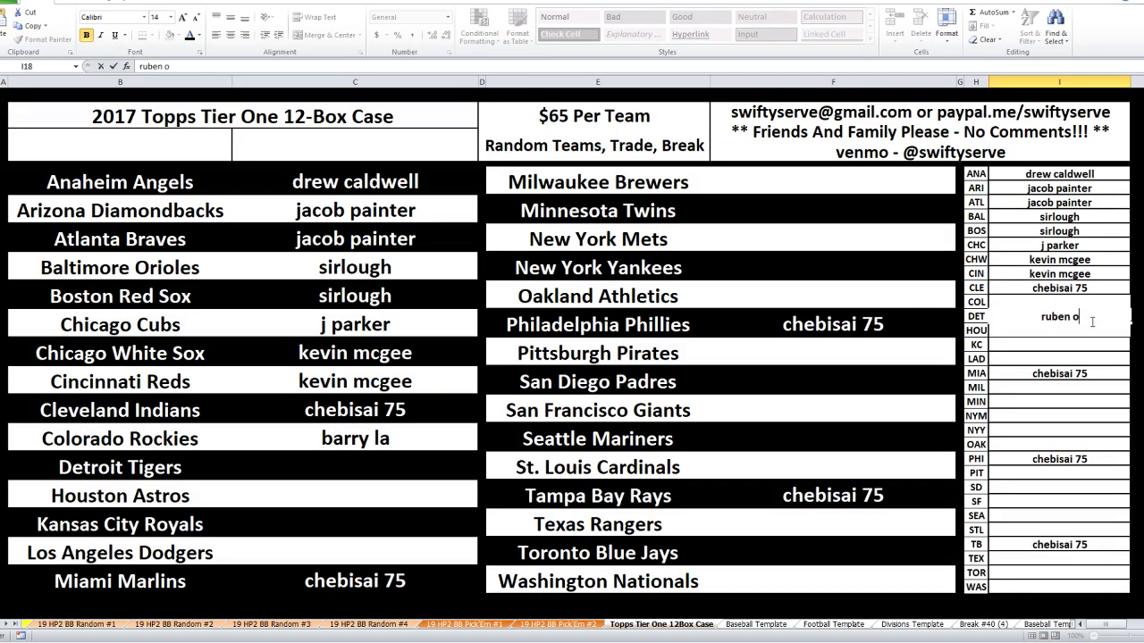
{"action": "key", "text": "Return"}
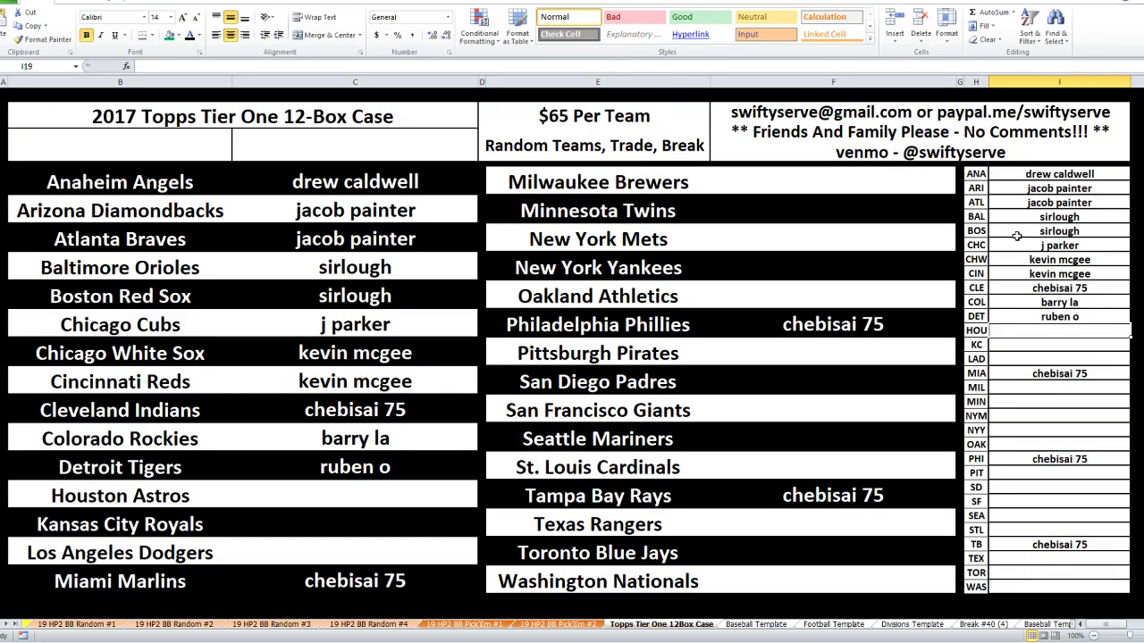
Change the year in title cell B2 from 2017 to 2019.
{"action": "left_click", "coordinate": [169, 110]}
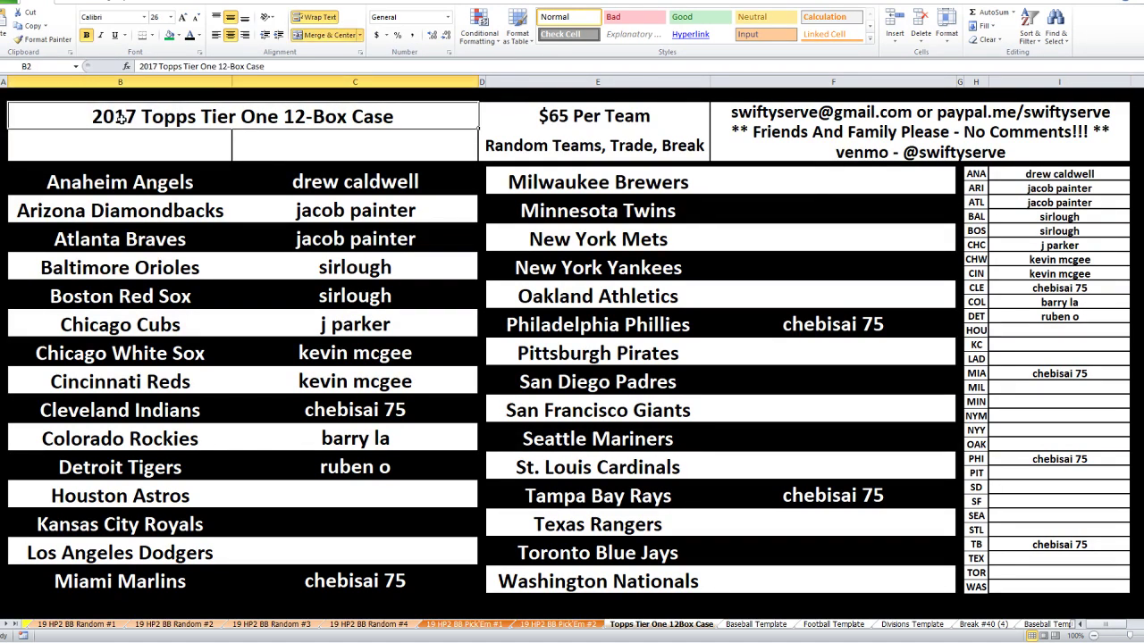
{"action": "double_click", "coordinate": [148, 66]}
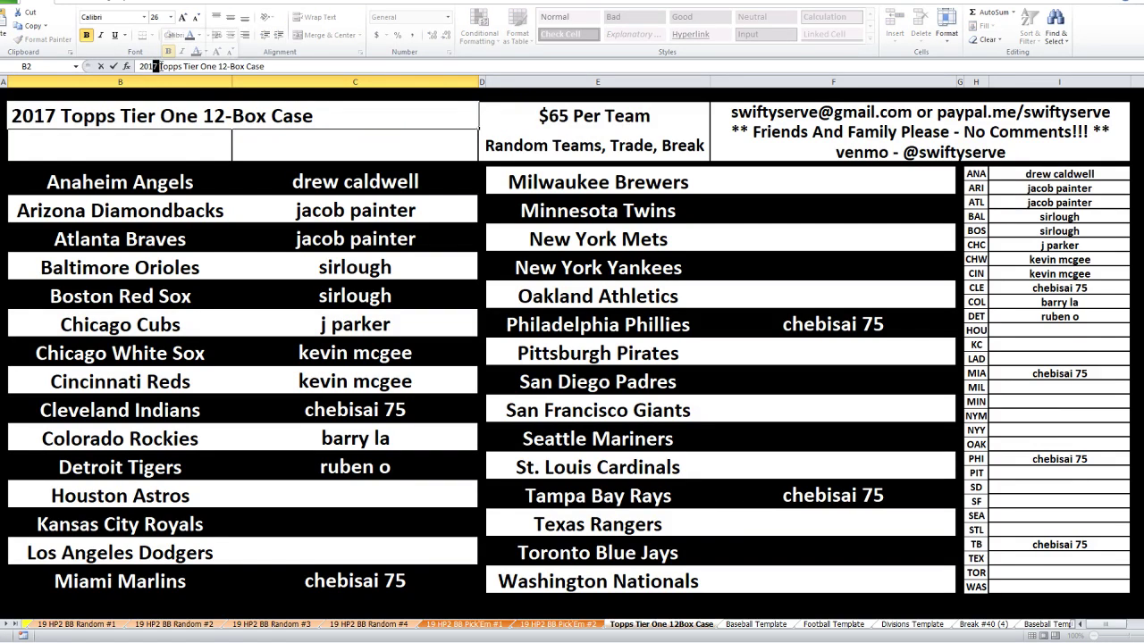
{"action": "type", "text": "2019"}
{"action": "key", "text": "Return"}
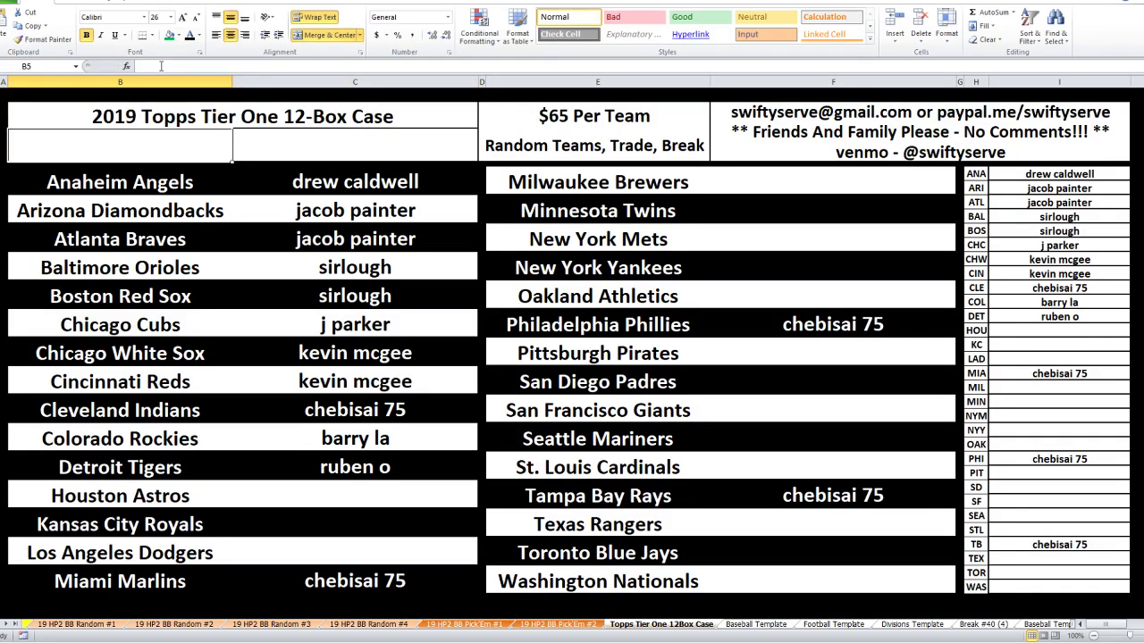
{"action": "left_click", "coordinate": [1040, 179]}
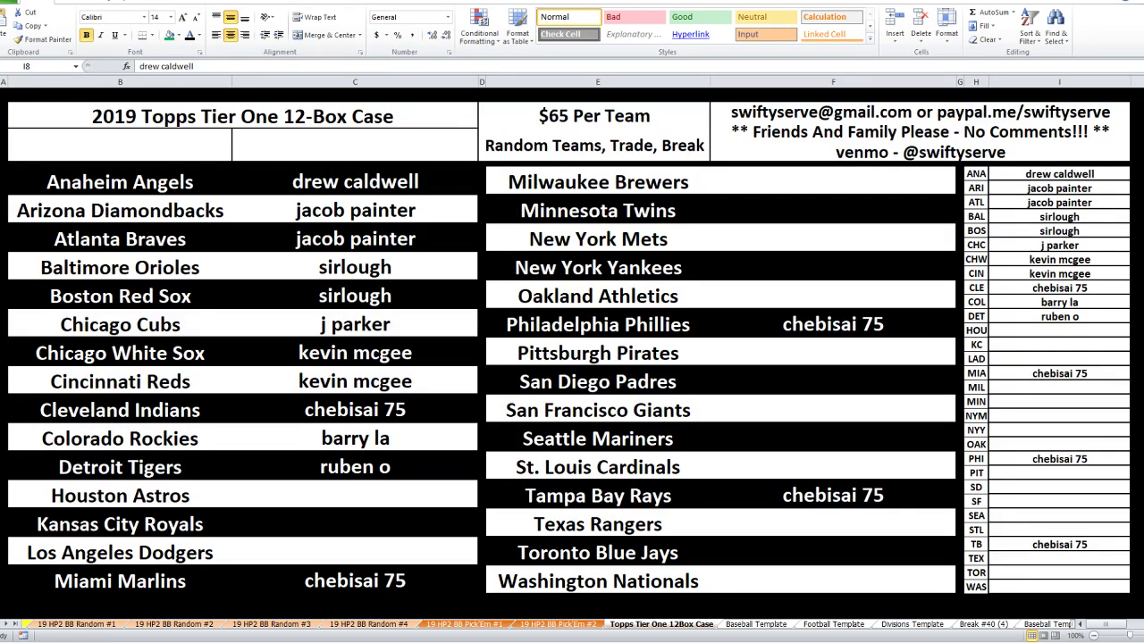
Enter the Anaheim buyer's name again in cell I19 for HOU.
{"action": "left_click", "coordinate": [1077, 333]}
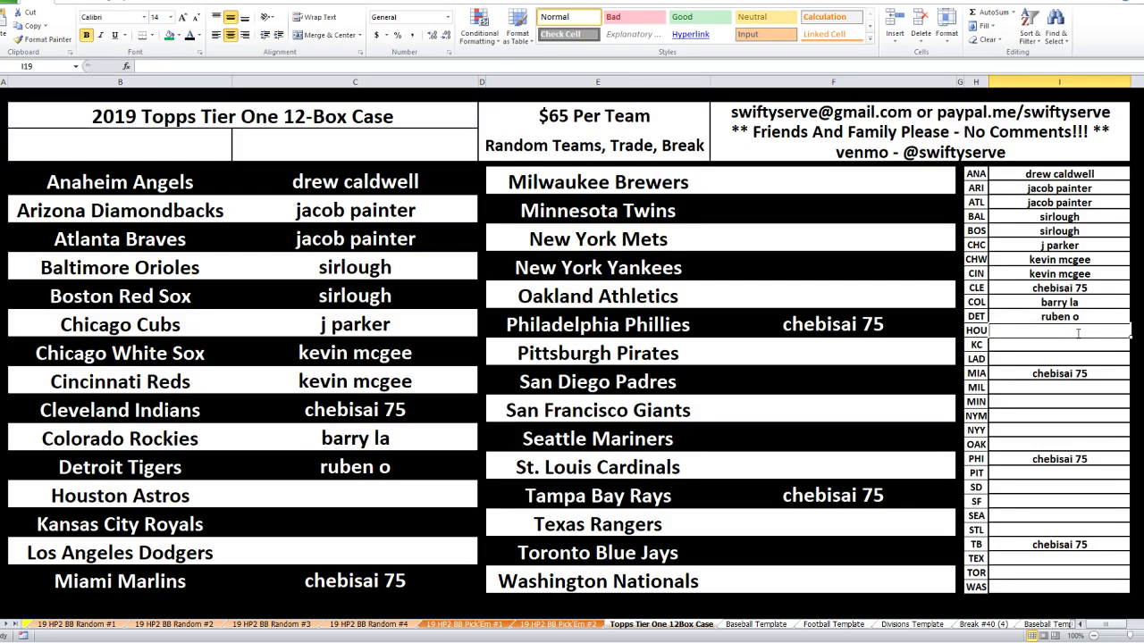
{"action": "key", "text": "Return"}
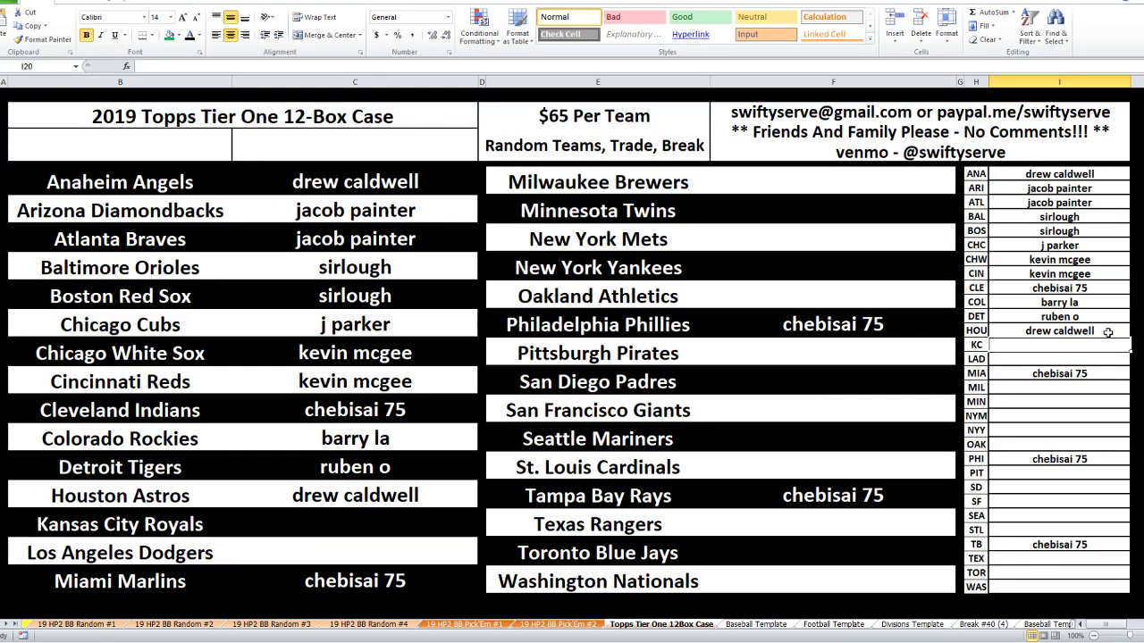
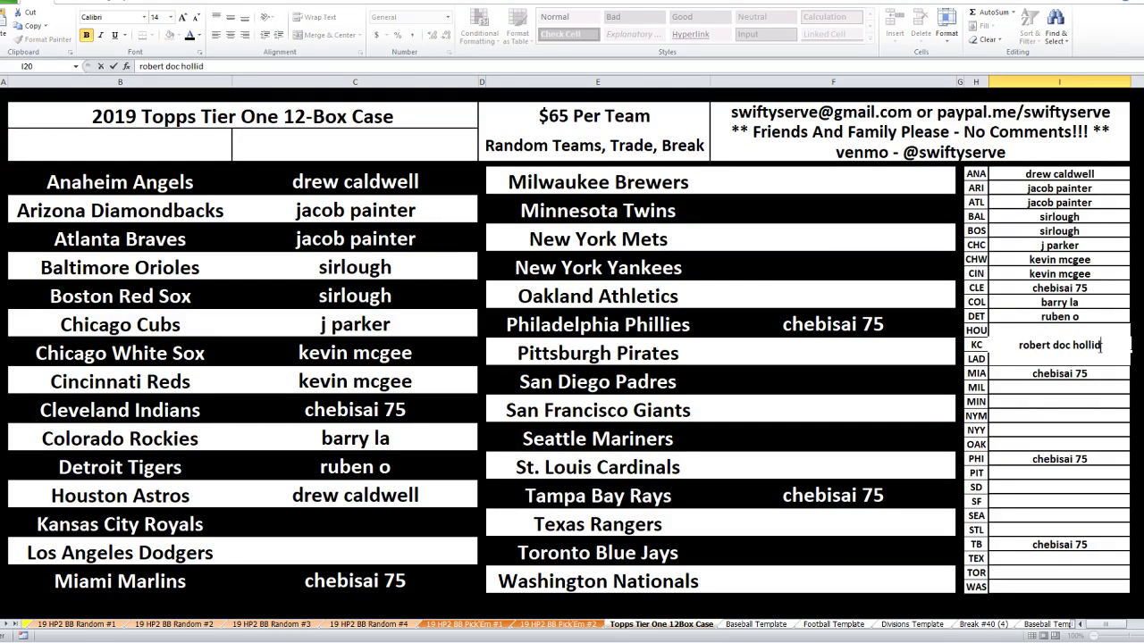
Type the buyer's full name into cell I20 beside KC.
{"action": "key", "text": "Return"}
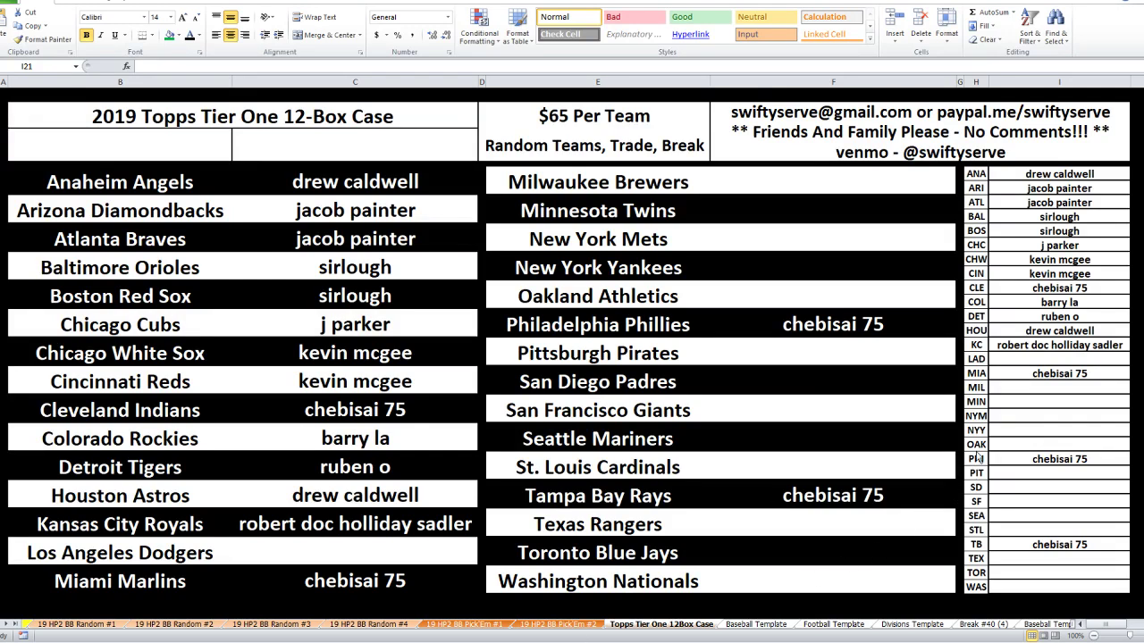
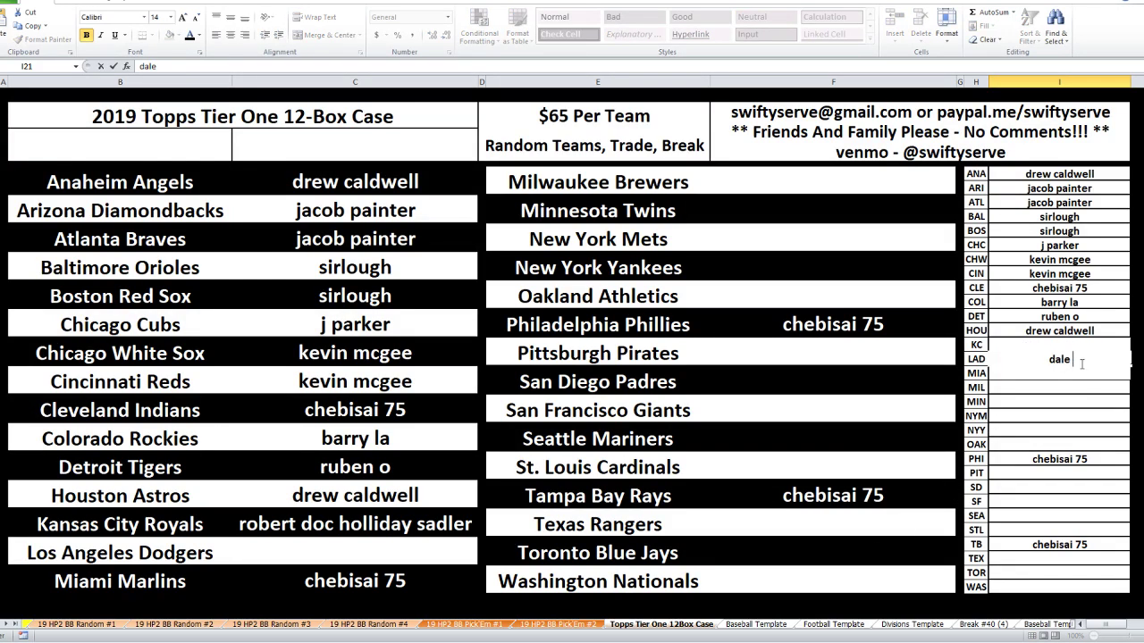
Enter one new buyer's name in I21 for LAD and again in I24 for MIN.
{"action": "key", "text": "Return"}
{"action": "key", "text": "Down"}
{"action": "key", "text": "Down"}
{"action": "key", "text": "Return"}
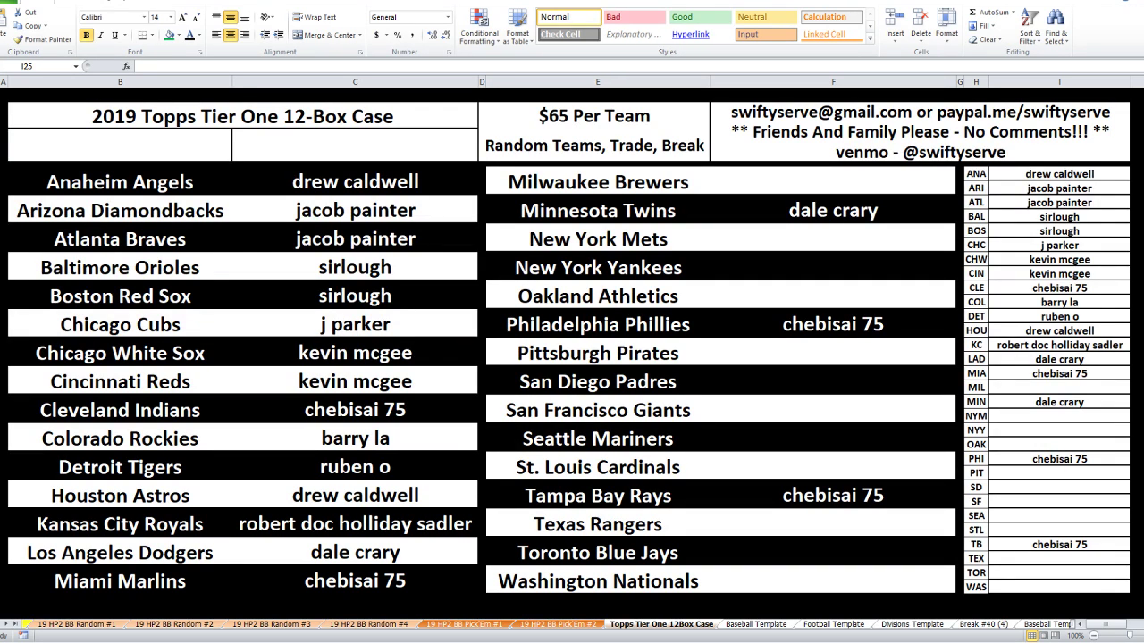
Enter a new buyer's name in cell I30 beside SD.
{"action": "left_click", "coordinate": [1077, 419]}
{"action": "left_click", "coordinate": [1080, 493]}
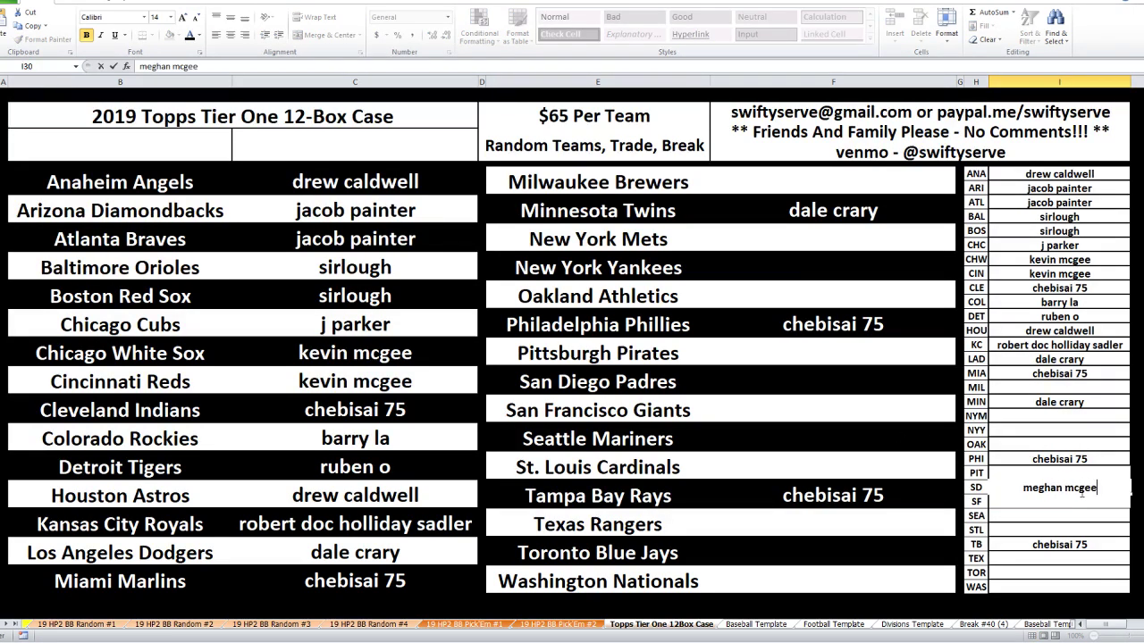
{"action": "key", "text": "Return"}
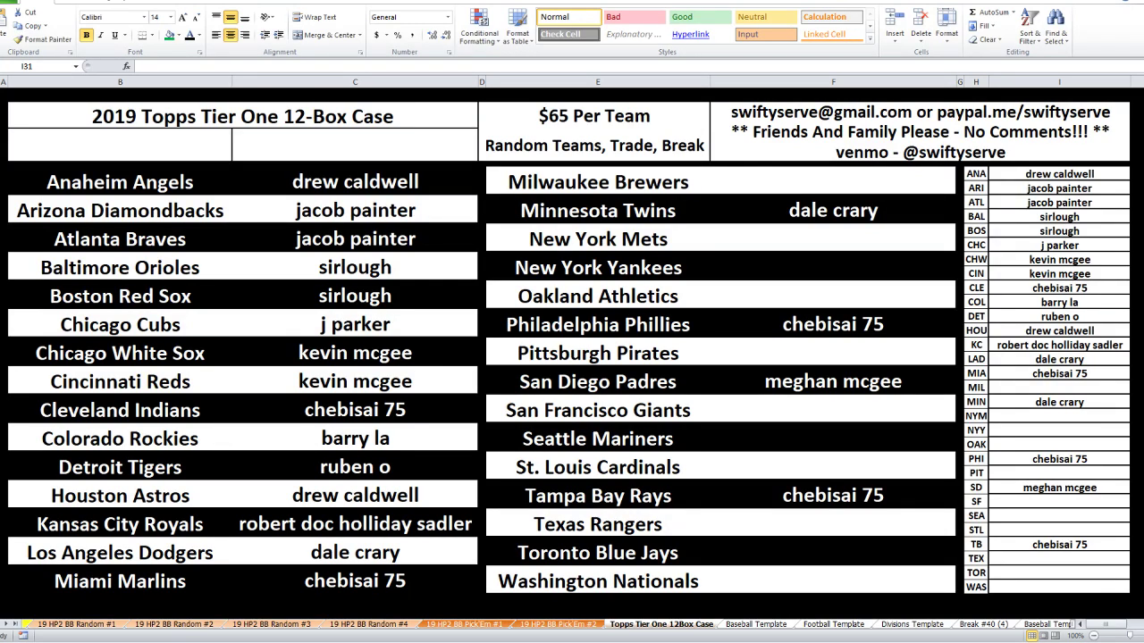
Enter the buyer names in I26 for NYY and I27 for OAK.
{"action": "left_click", "coordinate": [1056, 502]}
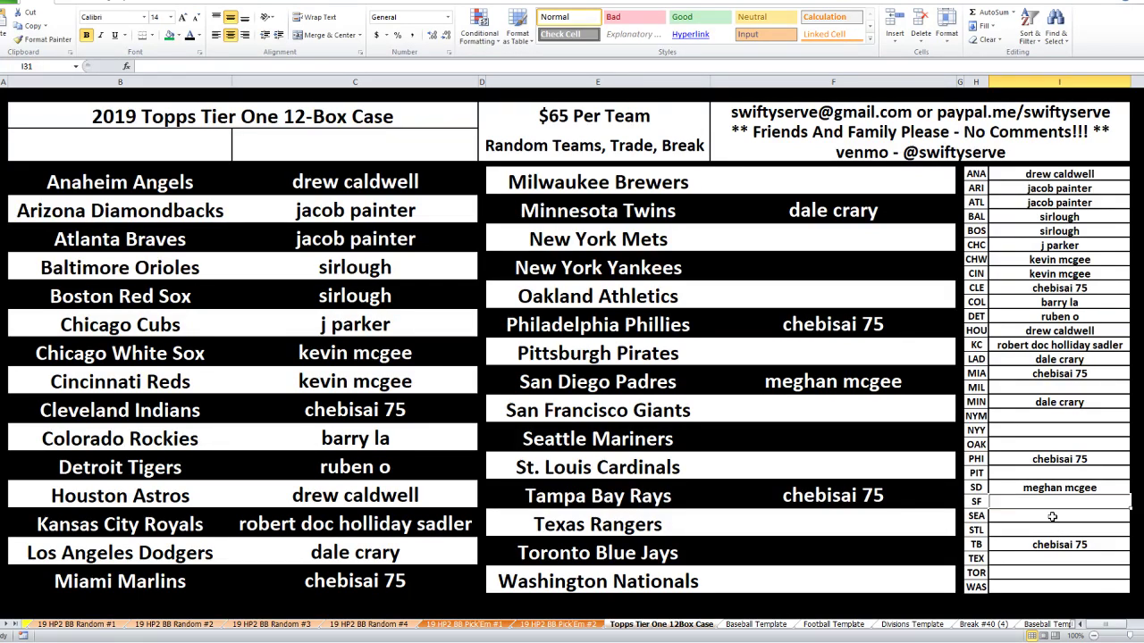
{"action": "left_click", "coordinate": [1073, 432]}
{"action": "type", "text": "haylo"}
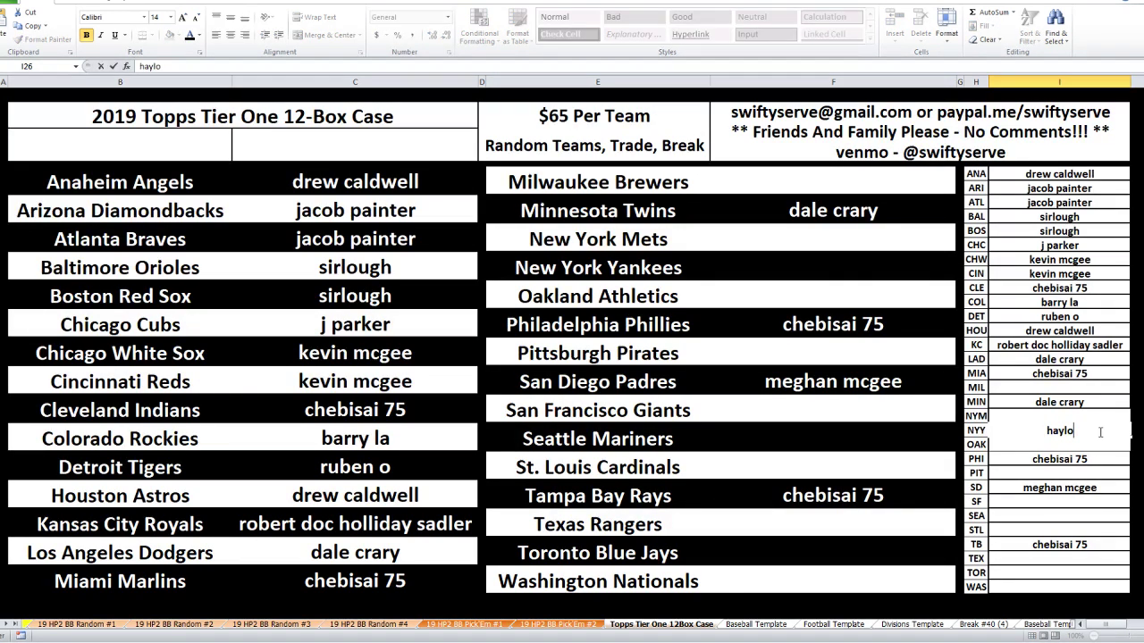
{"action": "key", "text": "Return"}
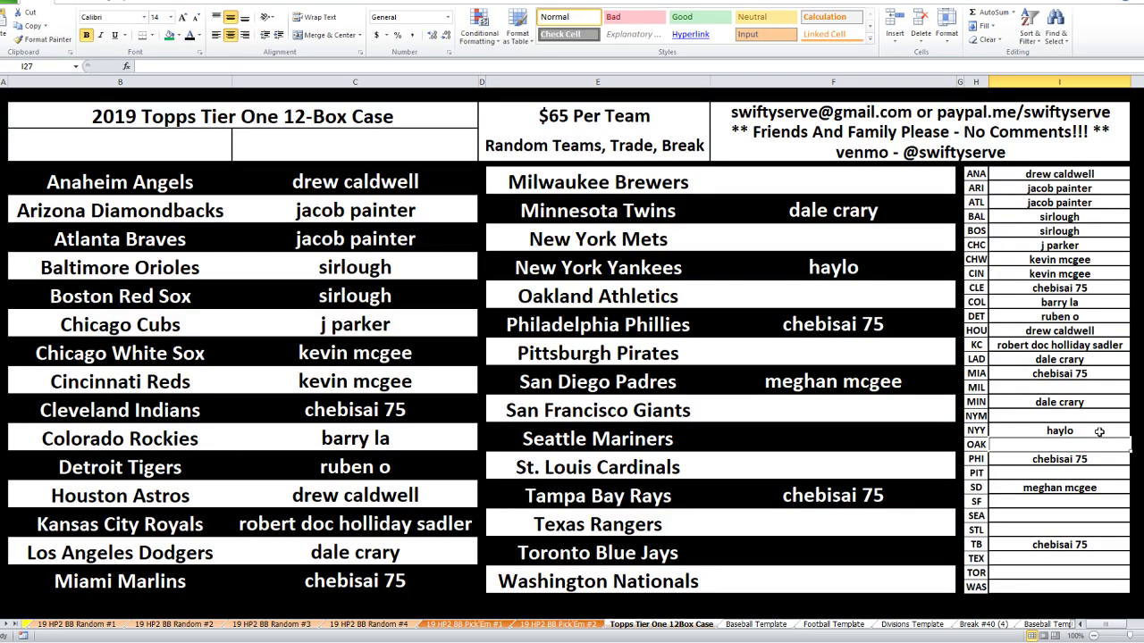
{"action": "type", "text": "j parker"}
{"action": "key", "text": "Return"}
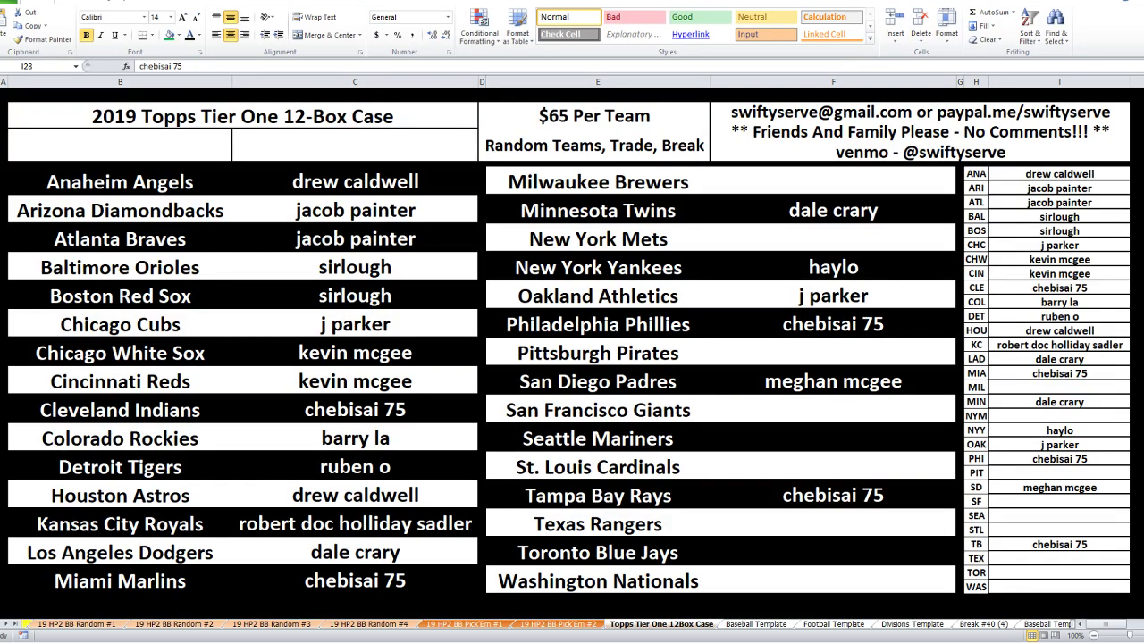
Enter buyers for MIL and SEA (via AutoComplete), then the NYM buyer.
{"action": "left_click", "coordinate": [1087, 388]}
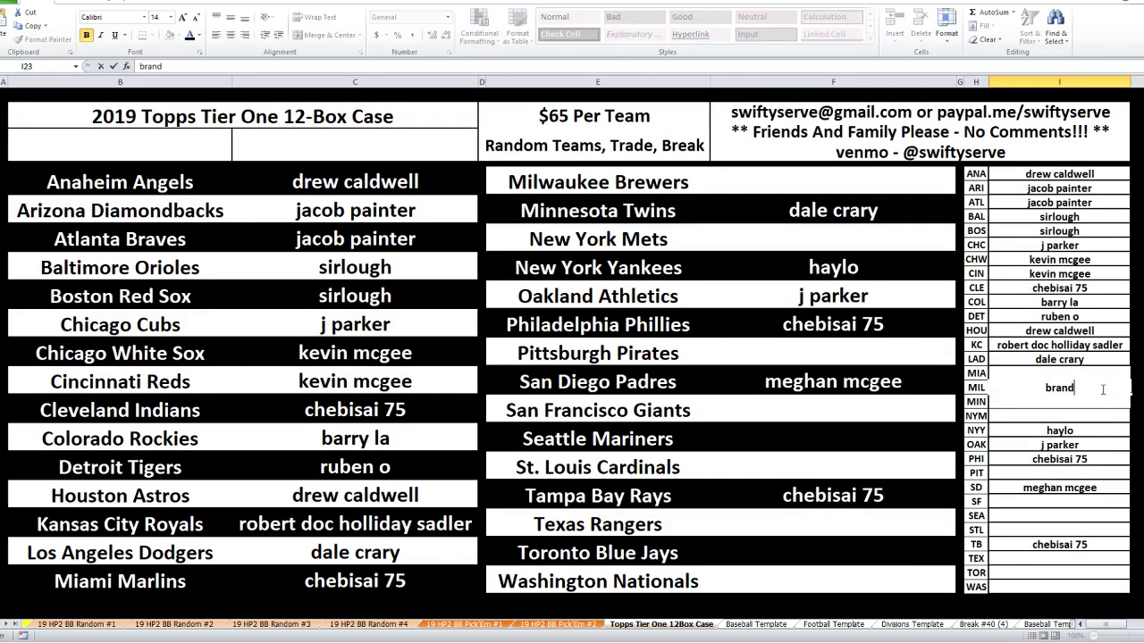
{"action": "key", "text": "Return"}
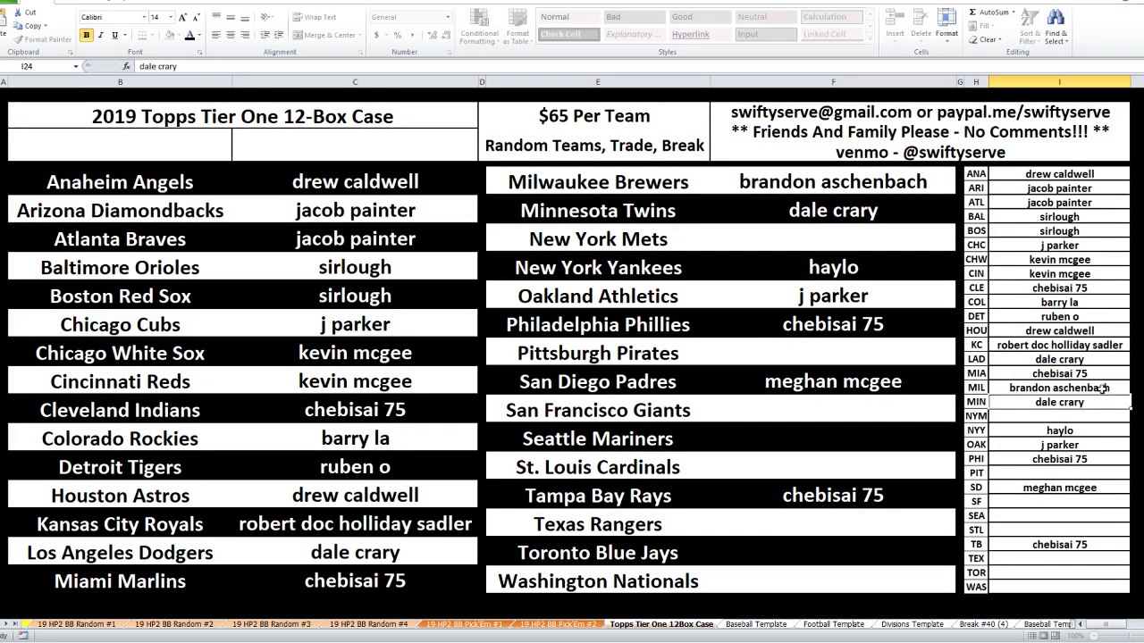
{"action": "key", "text": "Down"}
{"action": "key", "text": "Down"}
{"action": "key", "text": "Down"}
{"action": "key", "text": "Down"}
{"action": "key", "text": "Down"}
{"action": "key", "text": "Down"}
{"action": "key", "text": "Down"}
{"action": "key", "text": "Down"}
{"action": "type", "text": "br"}
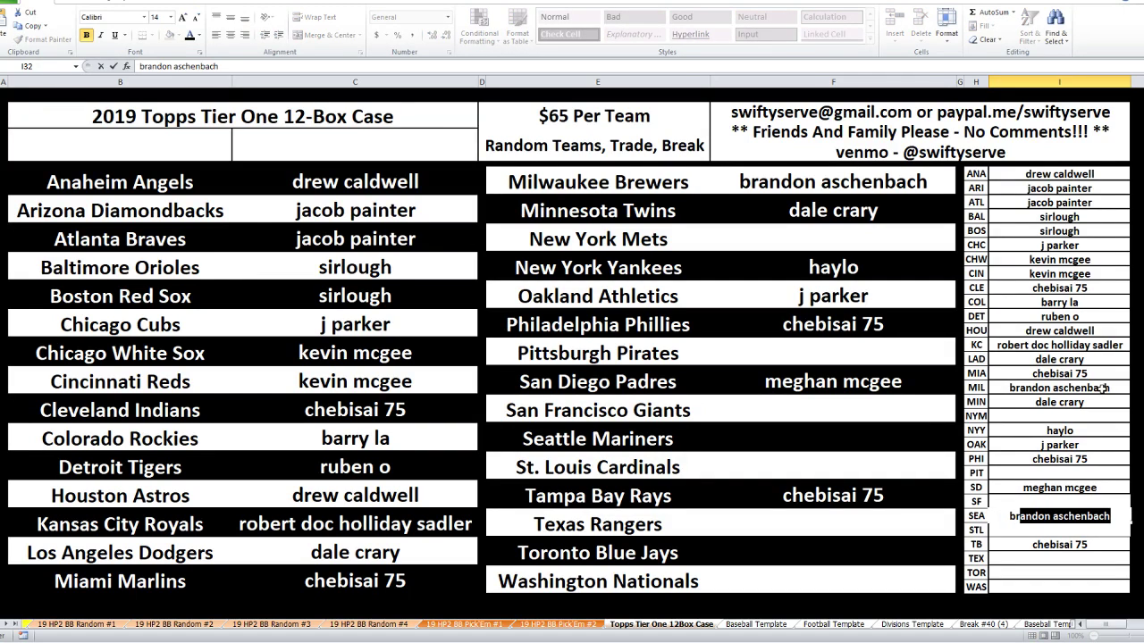
{"action": "key", "text": "Return"}
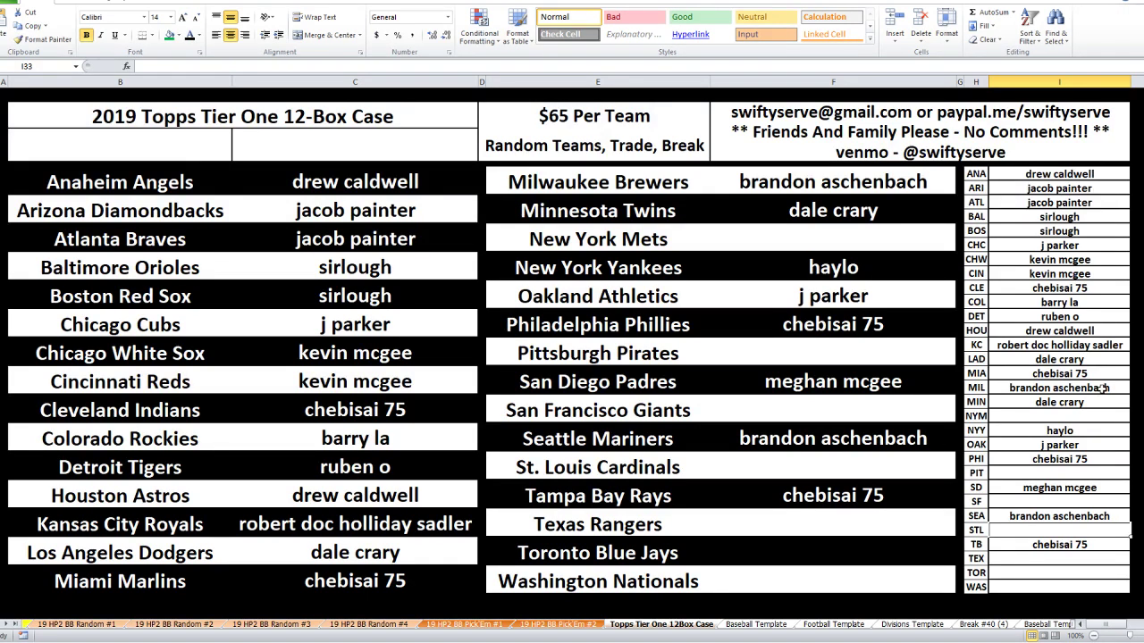
{"action": "key", "text": "Up"}
{"action": "key", "text": "Up"}
{"action": "key", "text": "Up"}
{"action": "key", "text": "Up"}
{"action": "key", "text": "Up"}
{"action": "key", "text": "Up"}
{"action": "key", "text": "Up"}
{"action": "key", "text": "Up"}
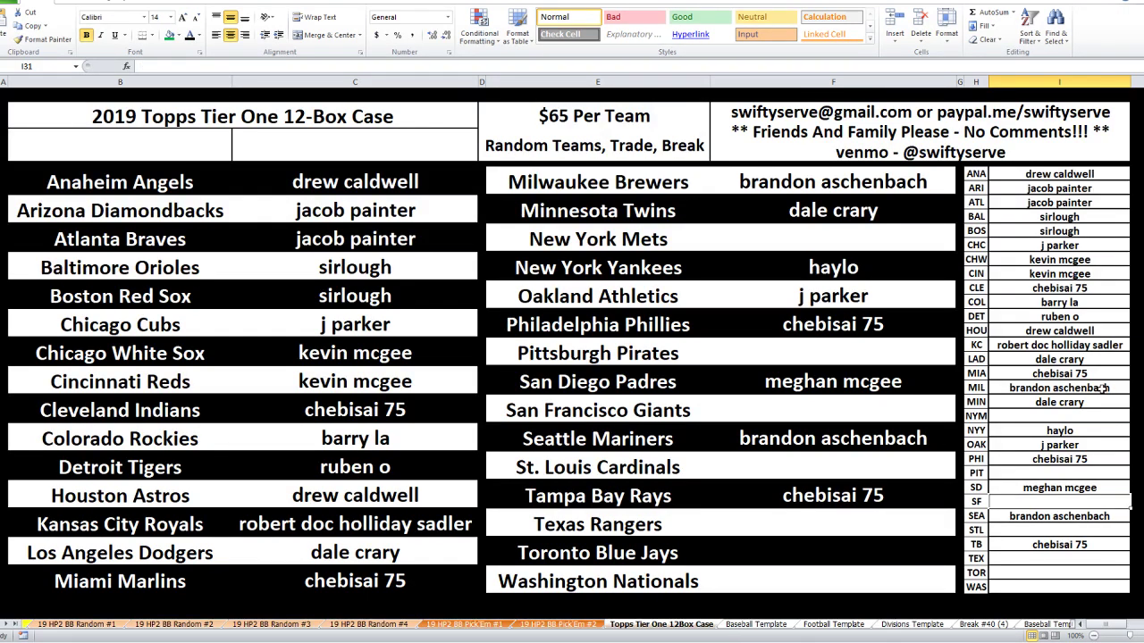
{"action": "type", "text": "jim l"}
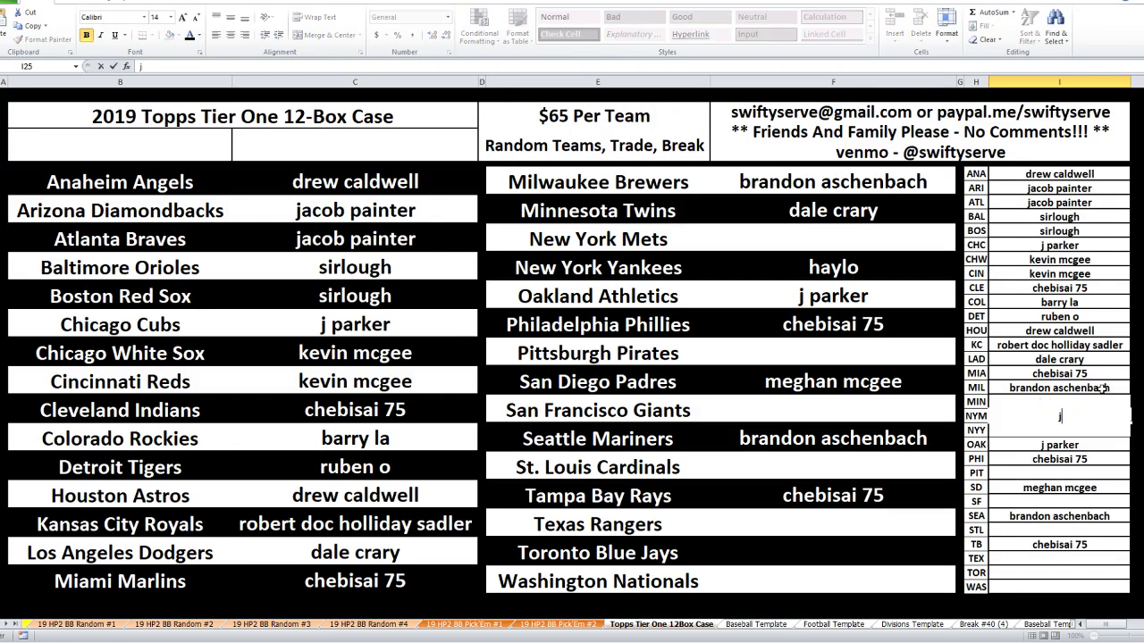
{"action": "key", "text": "Return"}
{"action": "key", "text": "Down"}
{"action": "key", "text": "Down"}
{"action": "key", "text": "Down"}
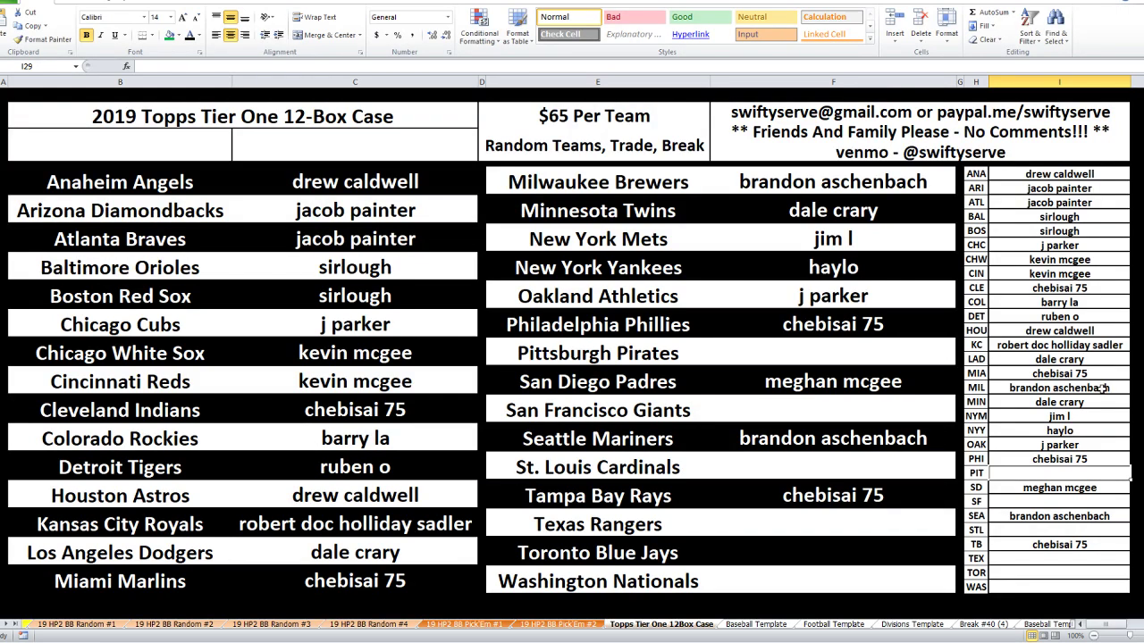
Replace Milwaukee's buyer with a different one and AutoComplete the Washington buyer.
{"action": "key", "text": "Up"}
{"action": "key", "text": "Up"}
{"action": "key", "text": "Up"}
{"action": "key", "text": "Up"}
{"action": "key", "text": "Up"}
{"action": "key", "text": "Up"}
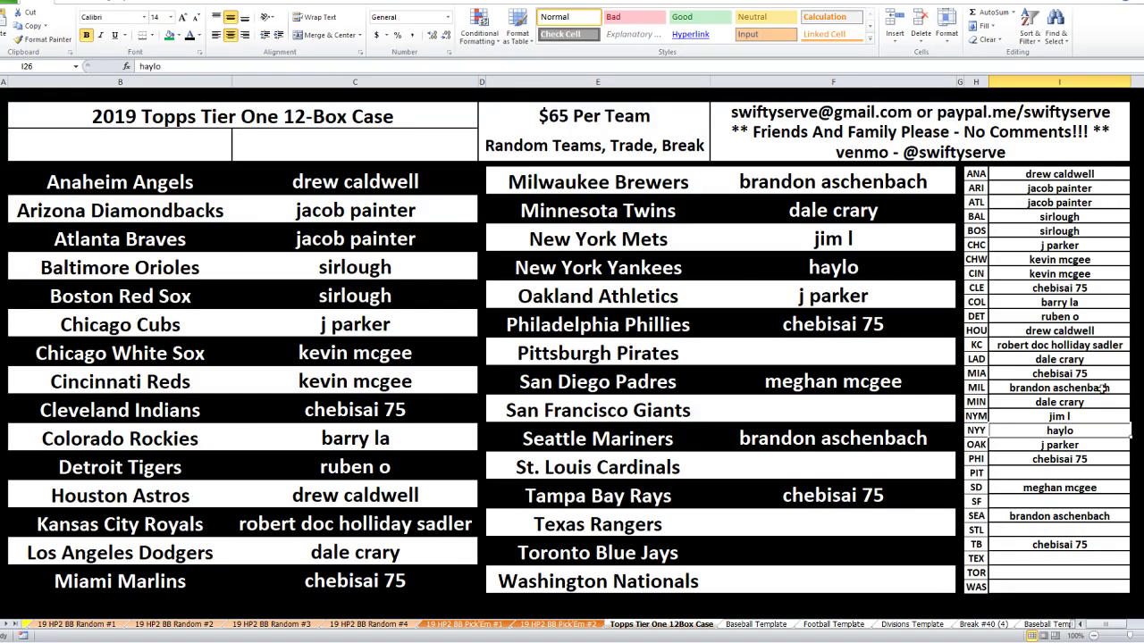
{"action": "key", "text": "Down"}
{"action": "key", "text": "Up"}
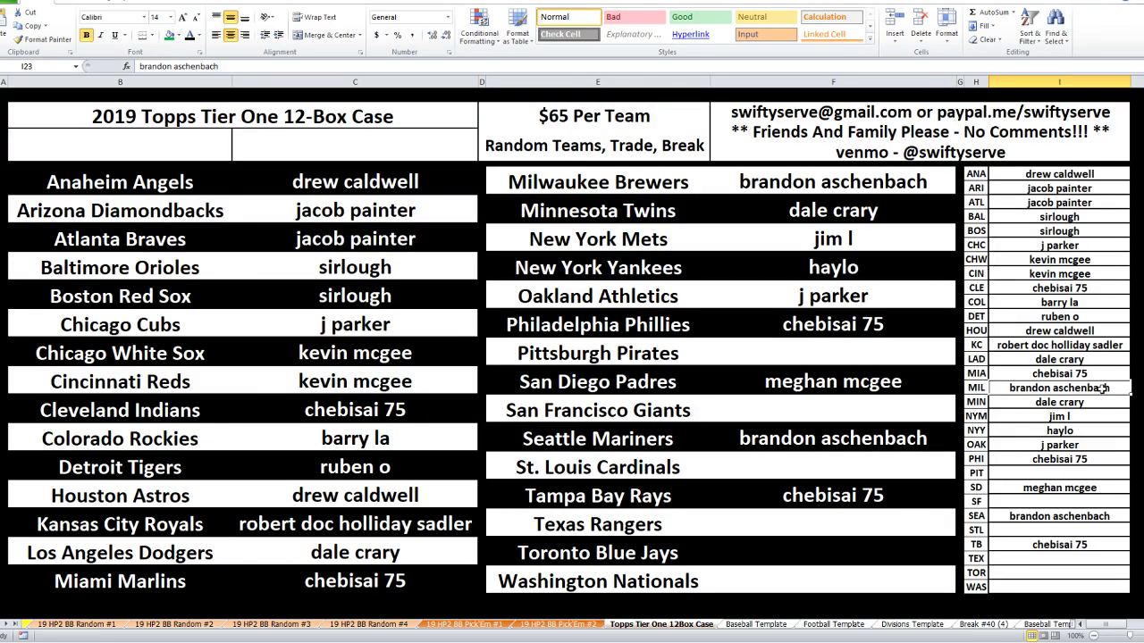
{"action": "key", "text": "Return"}
{"action": "key", "text": "Down"}
{"action": "key", "text": "Down"}
{"action": "key", "text": "Down"}
{"action": "key", "text": "Down"}
{"action": "key", "text": "Down"}
{"action": "key", "text": "Down"}
{"action": "key", "text": "Down"}
{"action": "key", "text": "Down"}
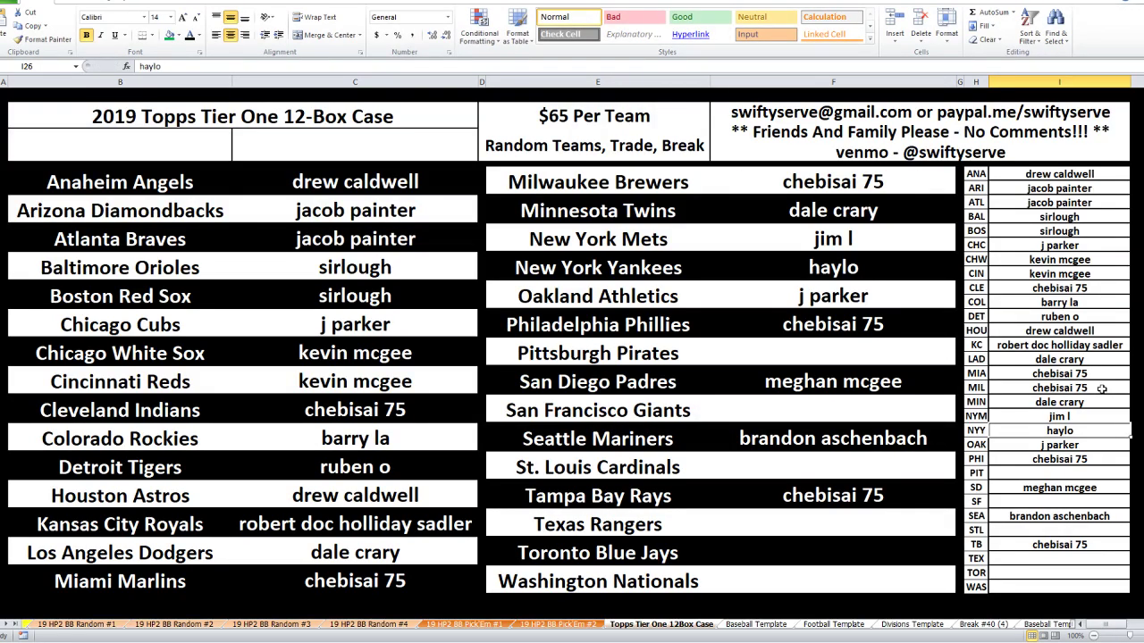
{"action": "key", "text": "Down"}
{"action": "key", "text": "Down"}
{"action": "key", "text": "Down"}
{"action": "key", "text": "Down"}
{"action": "key", "text": "Down"}
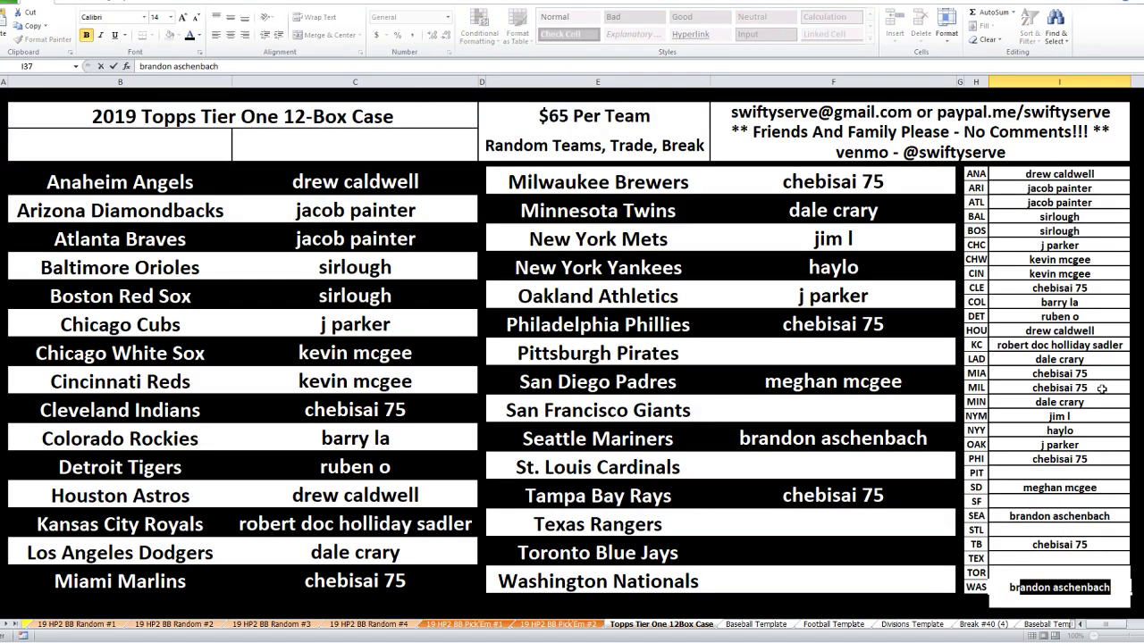
{"action": "key", "text": "Return"}
{"action": "key", "text": "Down"}
{"action": "key", "text": "Up"}
{"action": "key", "text": "Up"}
{"action": "key", "text": "Up"}
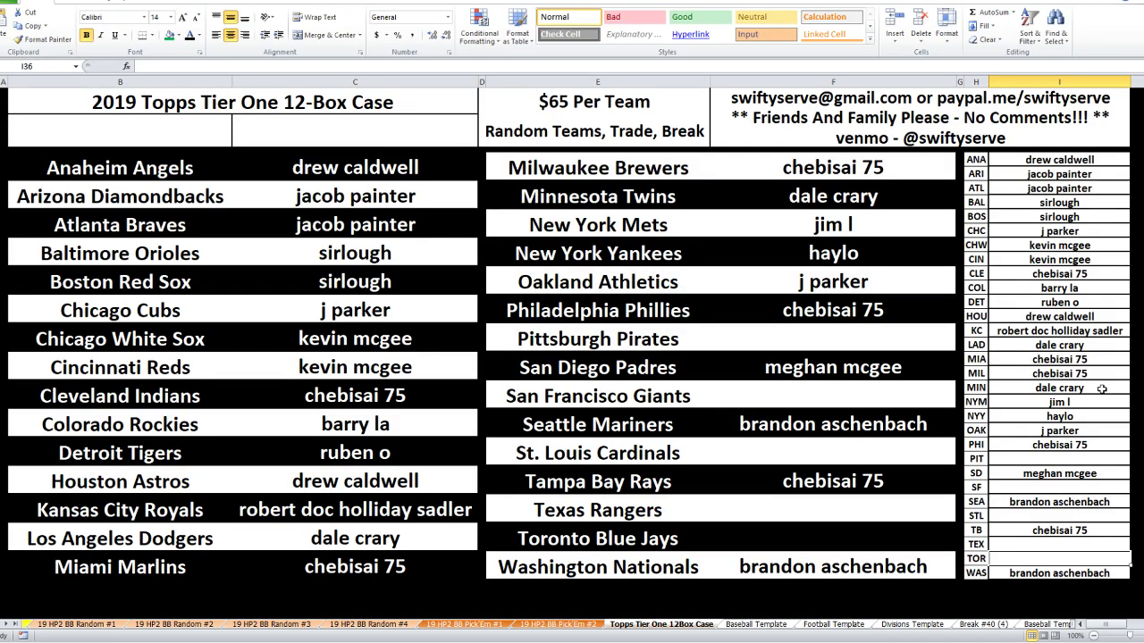
{"action": "scroll", "coordinate": [1102, 389], "scroll_direction": "up", "scroll_amount": 1}
Move through the PIT, SF and TB buyer cells in the summary column.
{"action": "left_click", "coordinate": [1069, 474]}
{"action": "left_click", "coordinate": [1074, 507]}
{"action": "left_click", "coordinate": [1093, 542]}
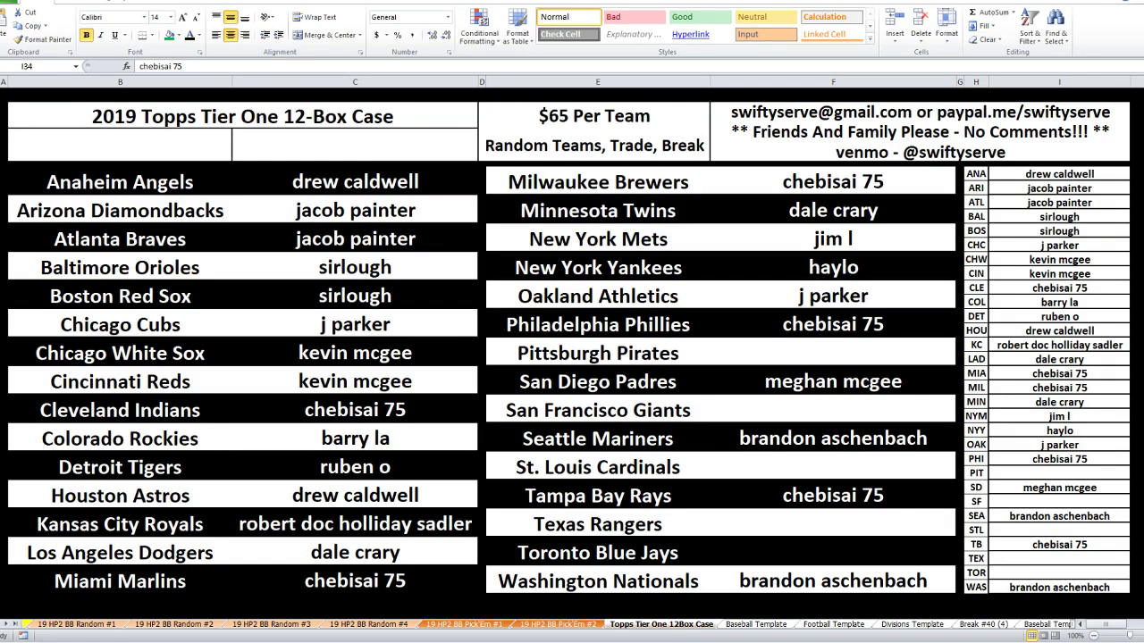
Enter the buyer's trading-channel name in cell I29 beside the Pittsburgh Pirates.
{"action": "left_click", "coordinate": [1091, 472]}
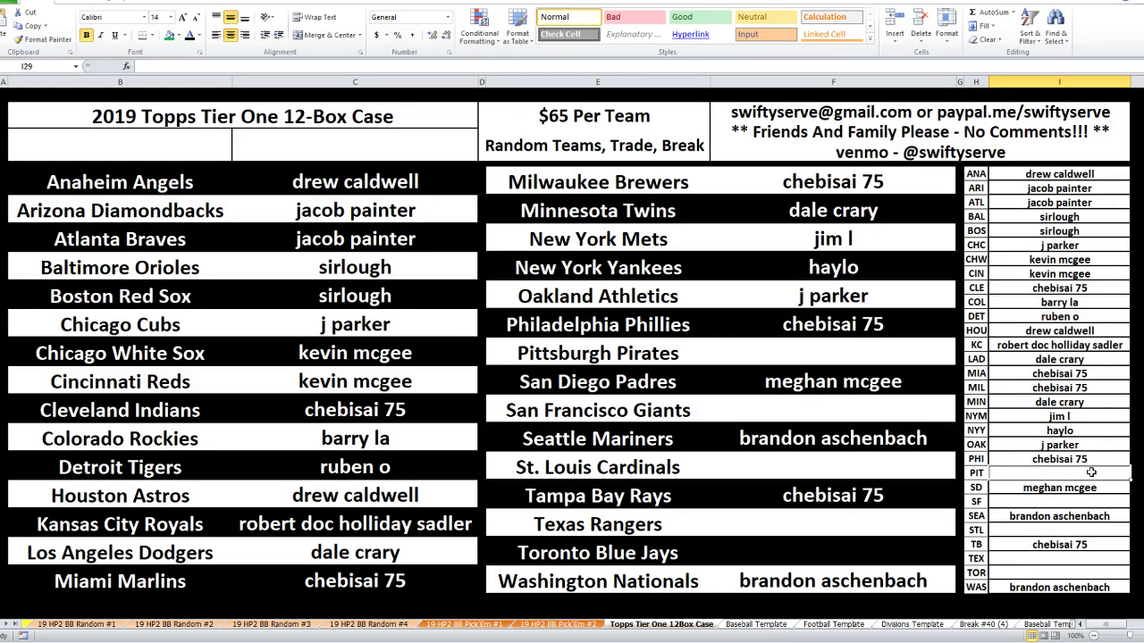
{"action": "type", "text": "troy's trading channel"}
{"action": "key", "text": "Return"}
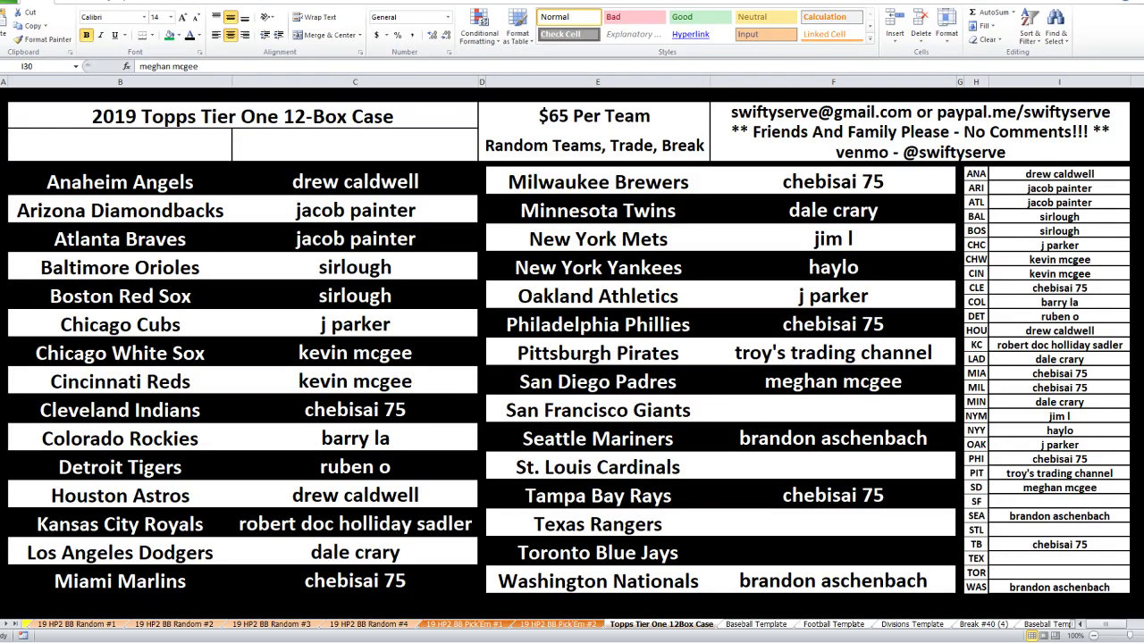
Replace the Yankees buyer in I26 with the new buyer's handle, then bring up the Tier One PDF.
{"action": "left_click", "coordinate": [1070, 430]}
{"action": "type", "text": "mimzical"}
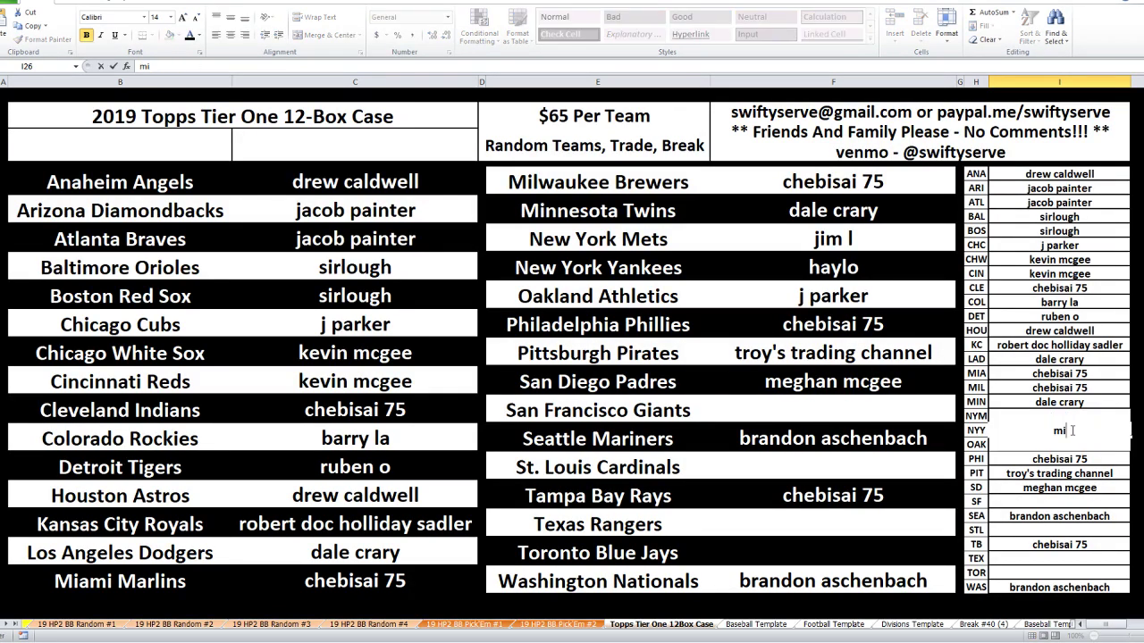
{"action": "key", "text": "Return"}
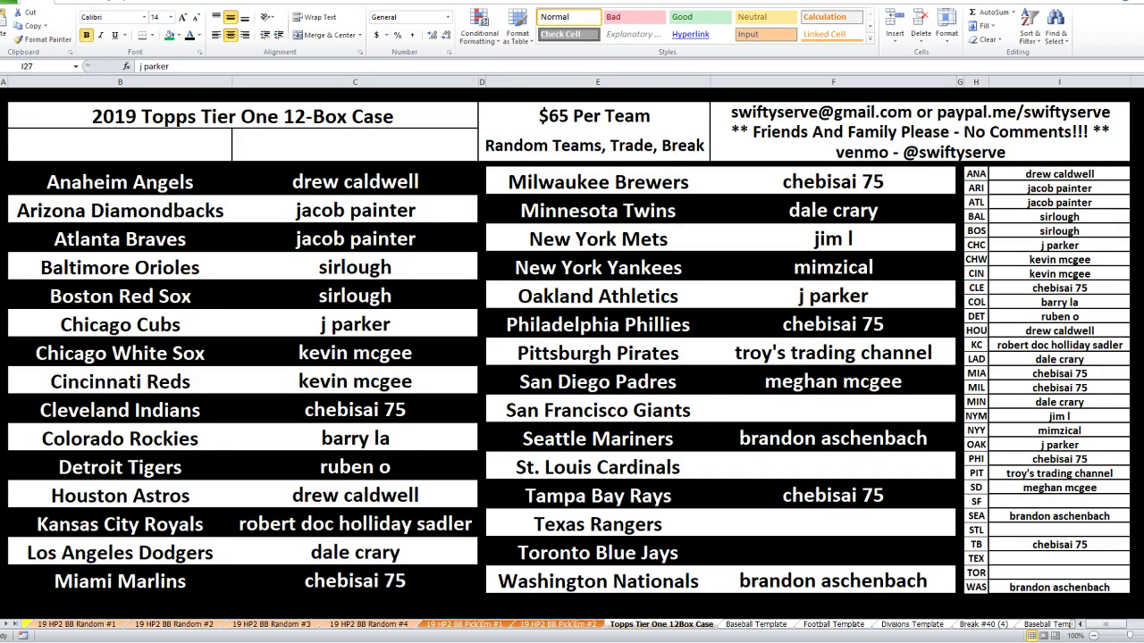
{"action": "key", "text": "alt+Tab"}
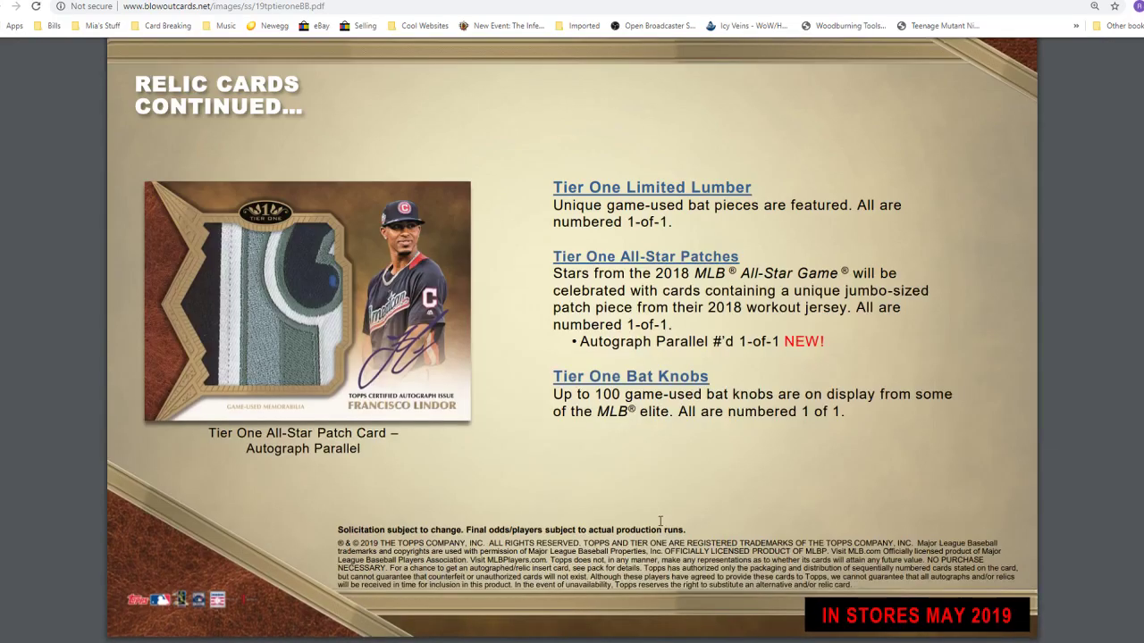
Scroll the Tier One PDF down to the Autograph Relic Cards Continued page (5/7).
{"action": "scroll", "coordinate": [672, 572], "scroll_direction": "down", "scroll_amount": 10}
{"action": "scroll", "coordinate": [670, 556], "scroll_direction": "up", "scroll_amount": 20}
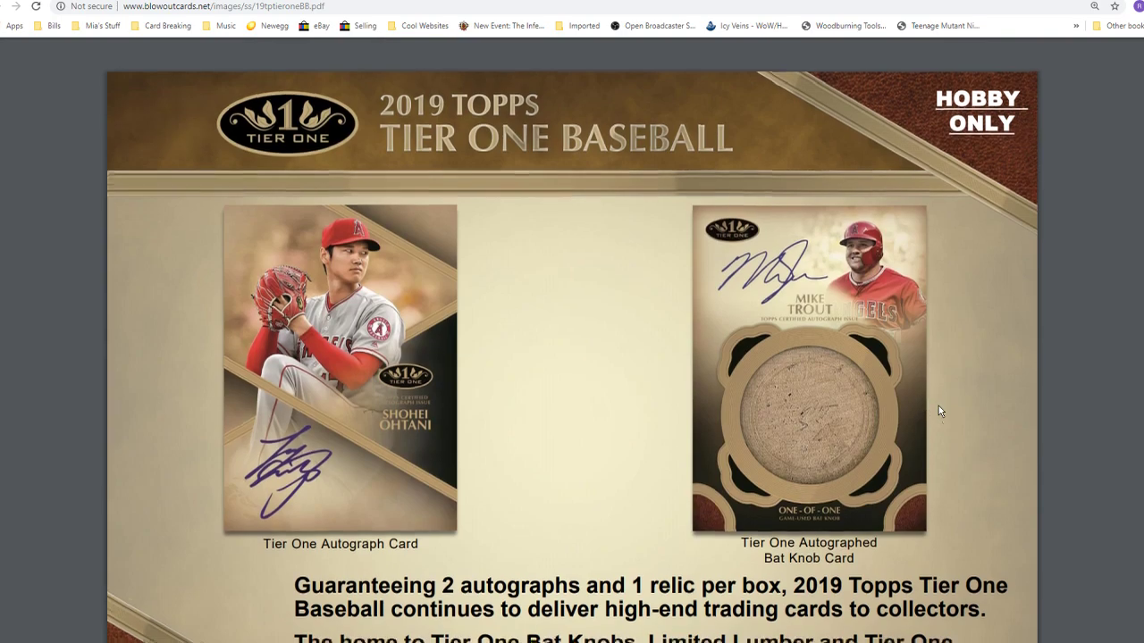
{"action": "scroll", "coordinate": [938, 406], "scroll_direction": "down", "scroll_amount": 5}
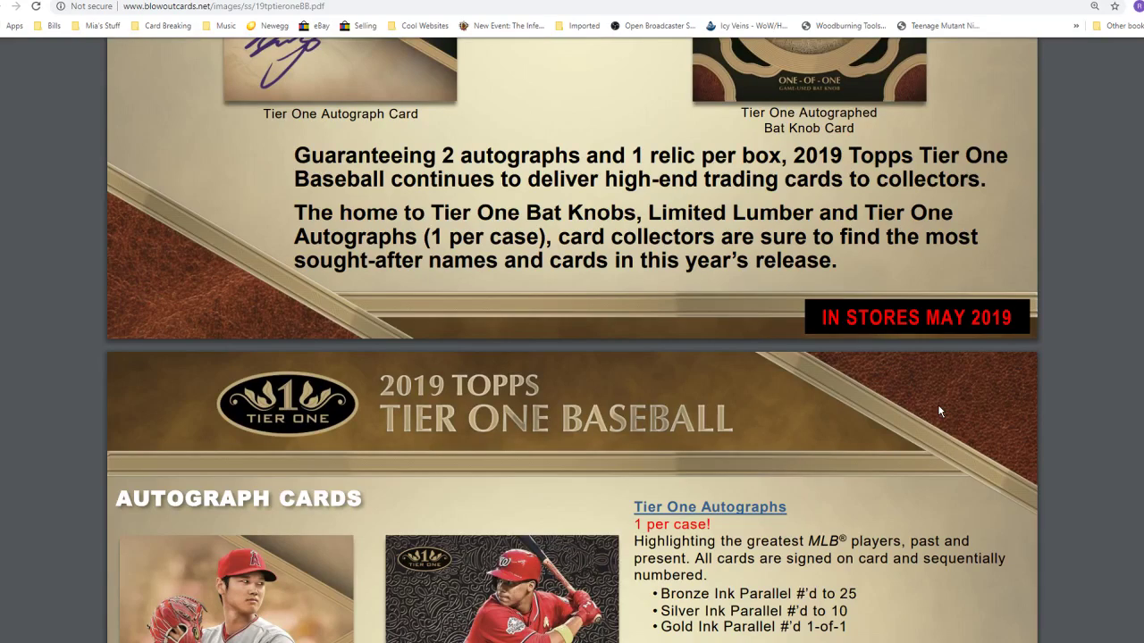
{"action": "scroll", "coordinate": [938, 411], "scroll_direction": "down", "scroll_amount": 3}
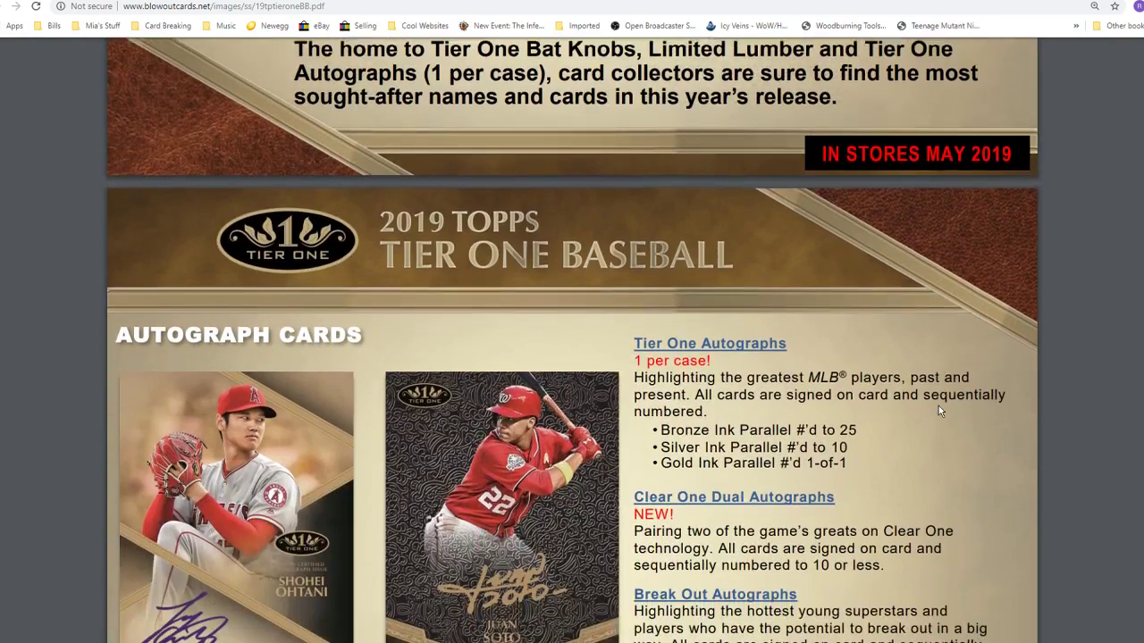
{"action": "scroll", "coordinate": [939, 411], "scroll_direction": "down", "scroll_amount": 1}
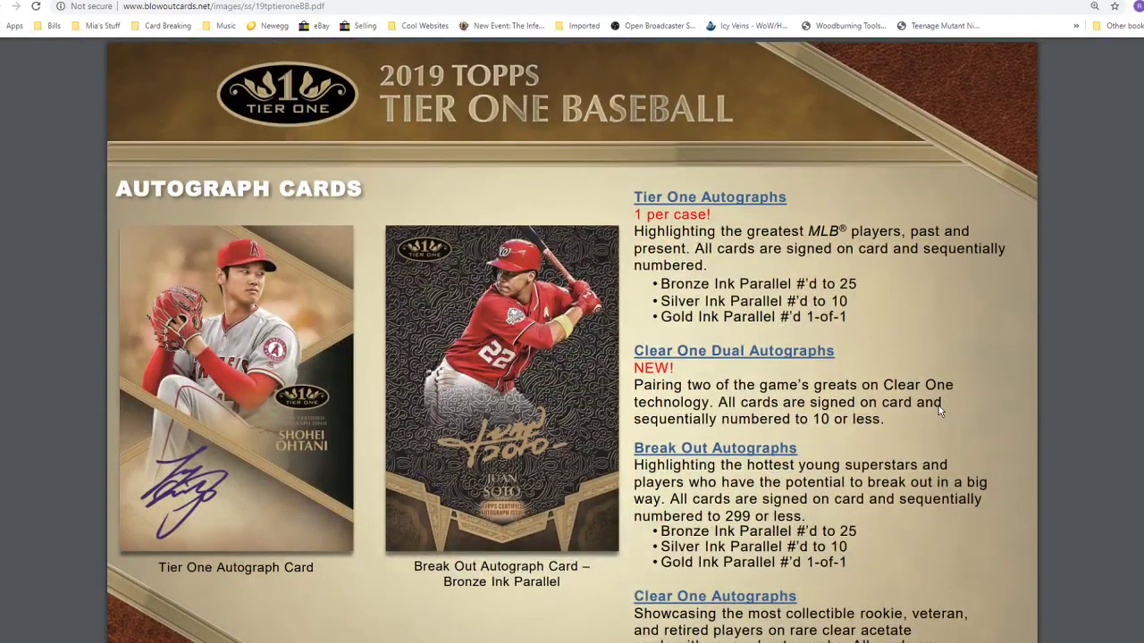
{"action": "scroll", "coordinate": [938, 406], "scroll_direction": "down", "scroll_amount": 1}
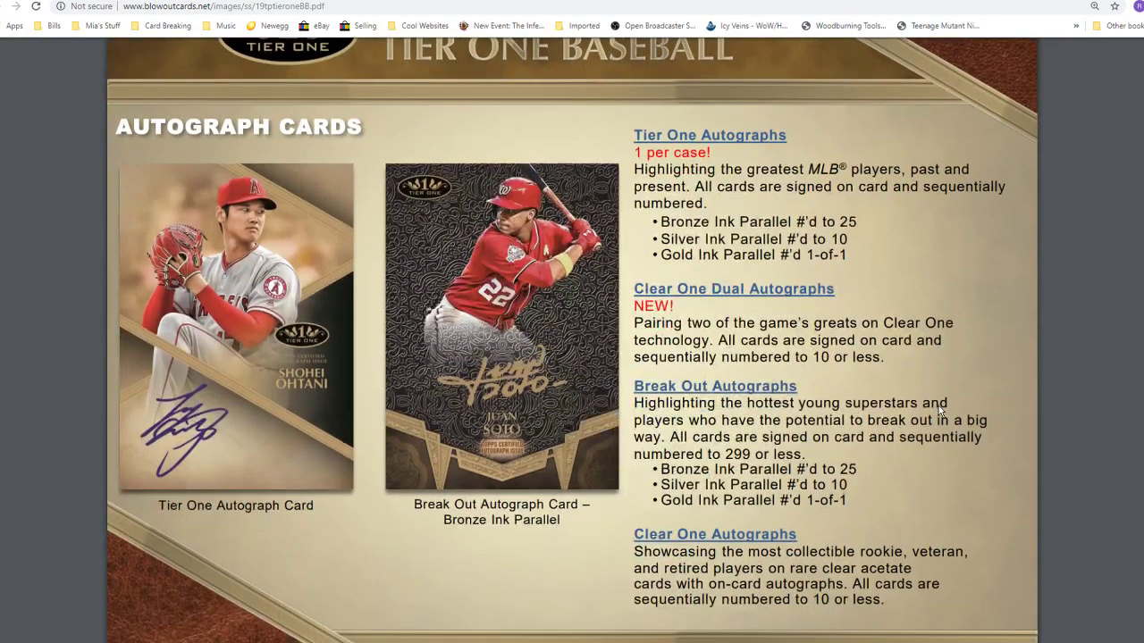
{"action": "scroll", "coordinate": [938, 406], "scroll_direction": "down", "scroll_amount": 5}
{"action": "scroll", "coordinate": [939, 406], "scroll_direction": "down", "scroll_amount": 4}
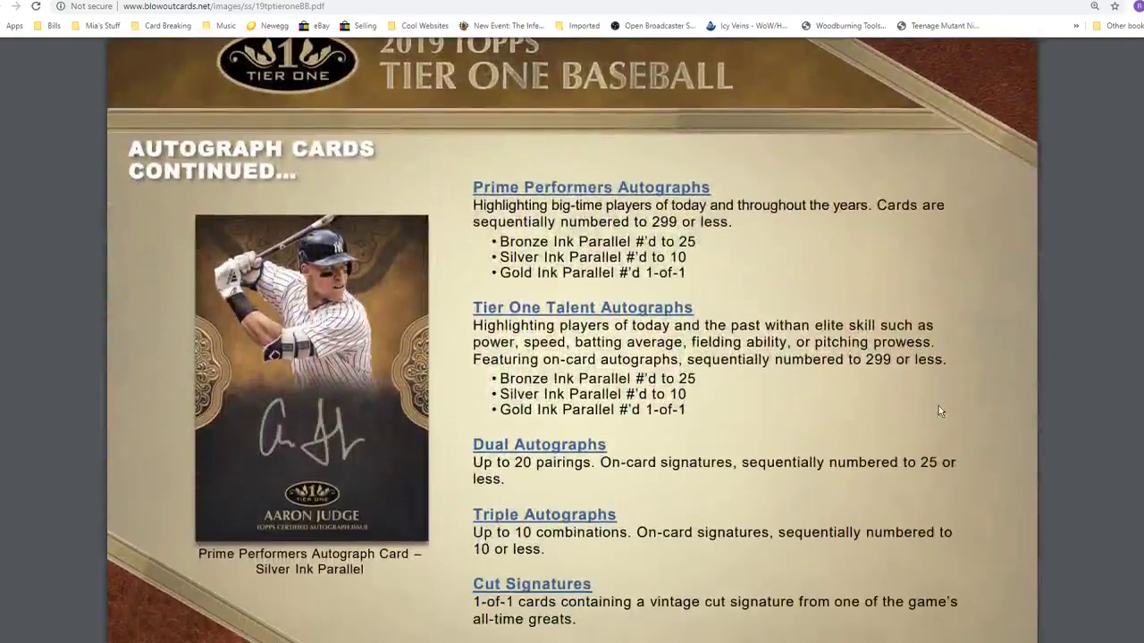
{"action": "scroll", "coordinate": [939, 411], "scroll_direction": "down", "scroll_amount": 2}
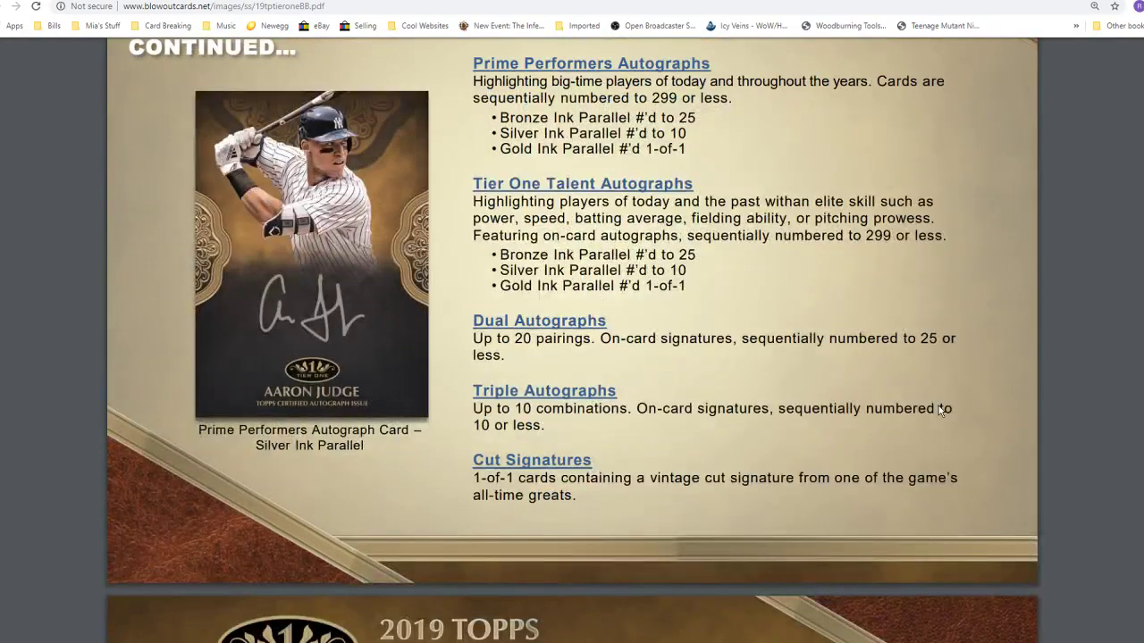
{"action": "scroll", "coordinate": [939, 411], "scroll_direction": "down", "scroll_amount": 4}
{"action": "scroll", "coordinate": [939, 411], "scroll_direction": "down", "scroll_amount": 3}
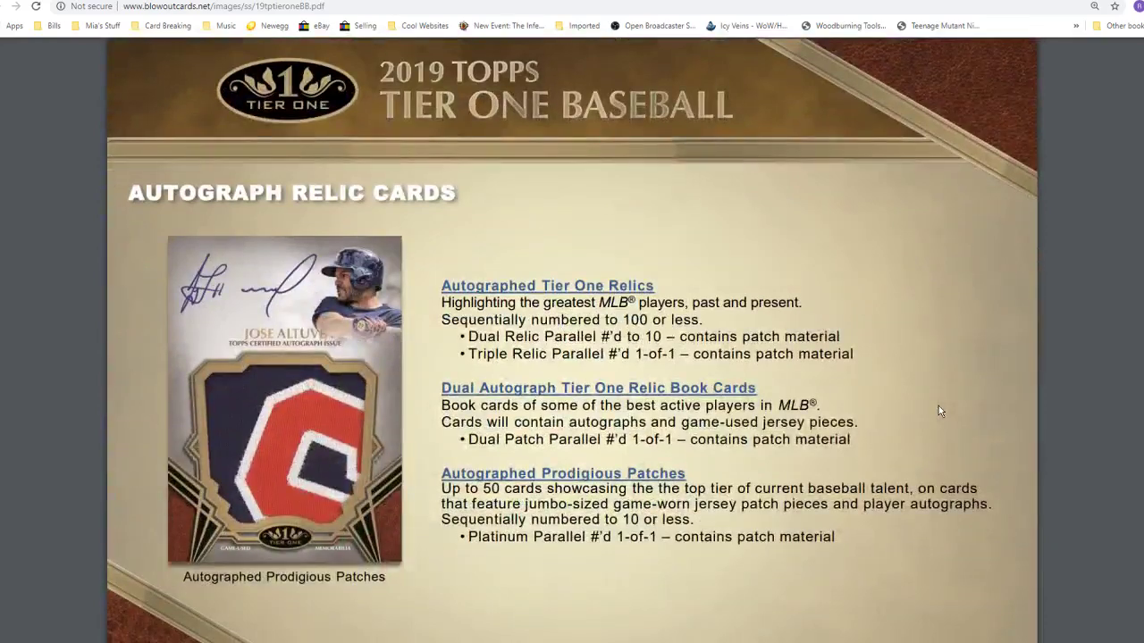
{"action": "scroll", "coordinate": [938, 411], "scroll_direction": "down", "scroll_amount": 1}
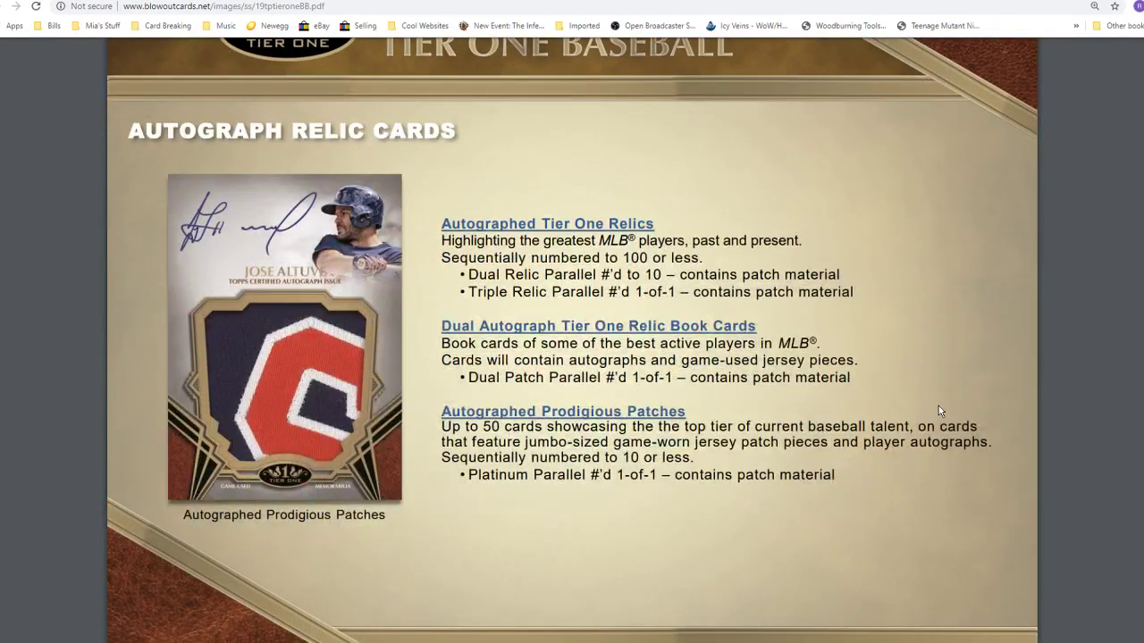
{"action": "scroll", "coordinate": [938, 410], "scroll_direction": "down", "scroll_amount": 1}
{"action": "scroll", "coordinate": [938, 411], "scroll_direction": "down", "scroll_amount": 4}
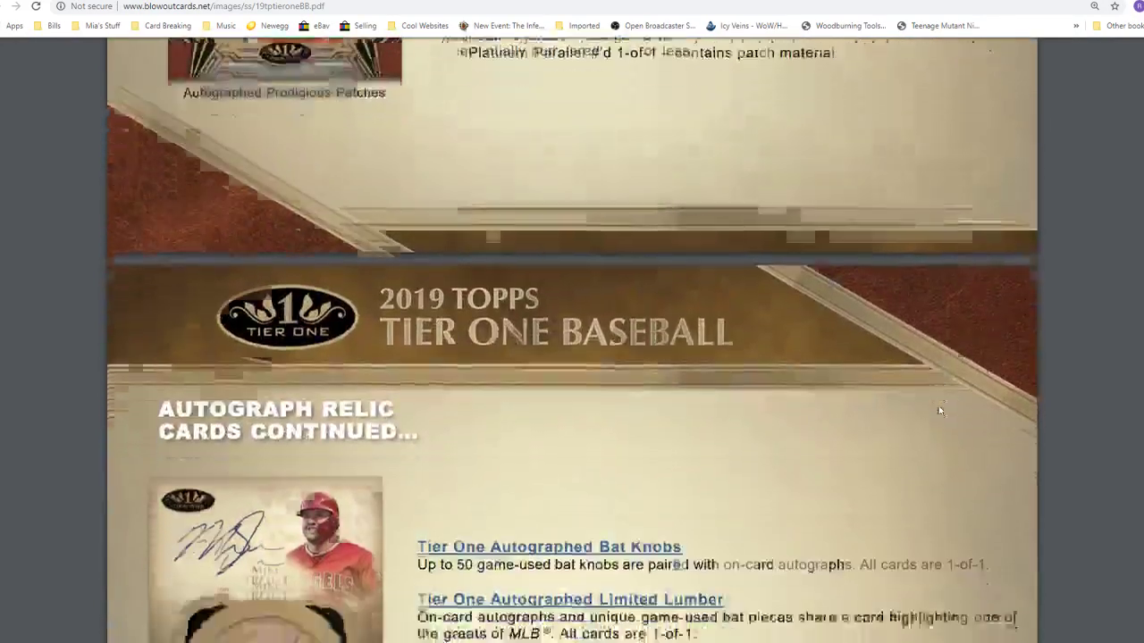
{"action": "scroll", "coordinate": [938, 410], "scroll_direction": "down", "scroll_amount": 3}
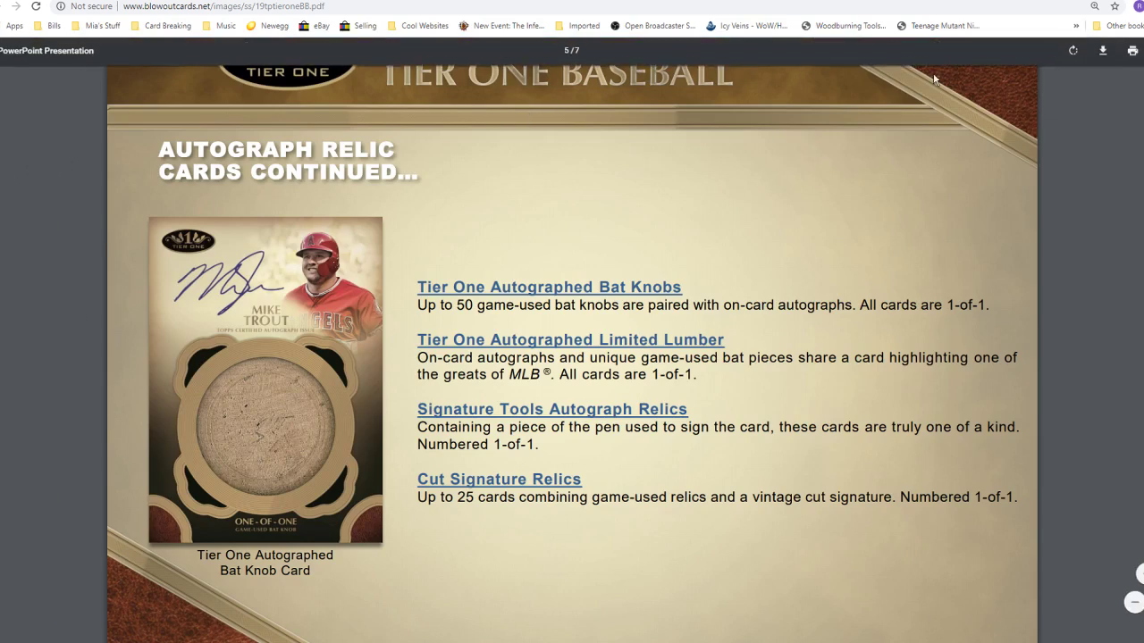
Back in Excel, enter the buyer's full name beside the Giants and discard a stray entry.
{"action": "key", "text": "alt+Tab"}
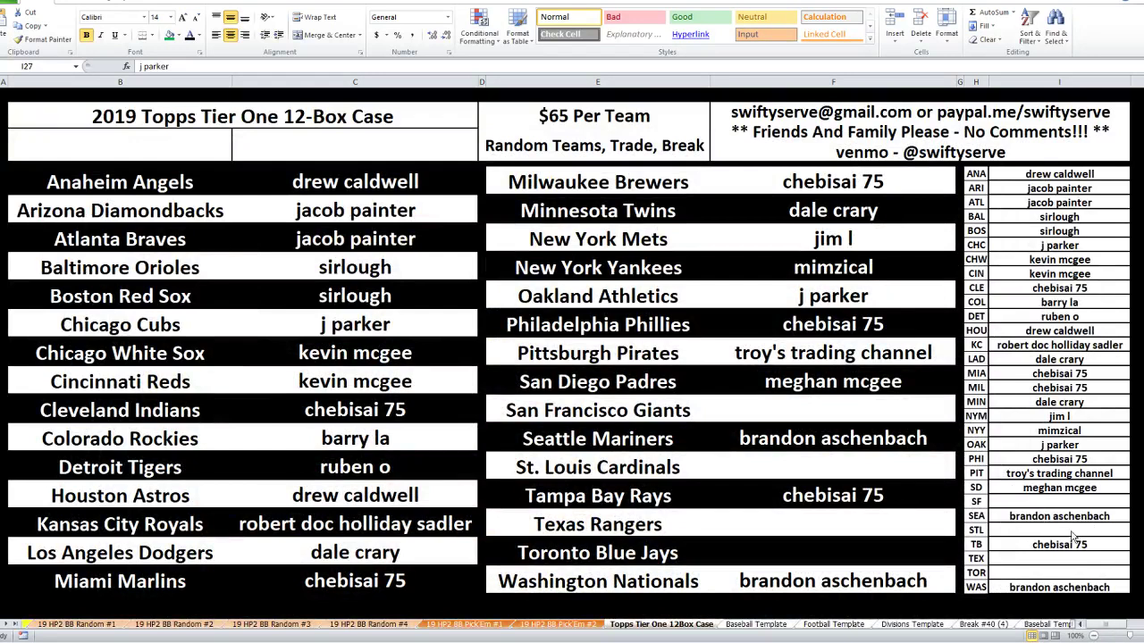
{"action": "left_click", "coordinate": [1064, 503]}
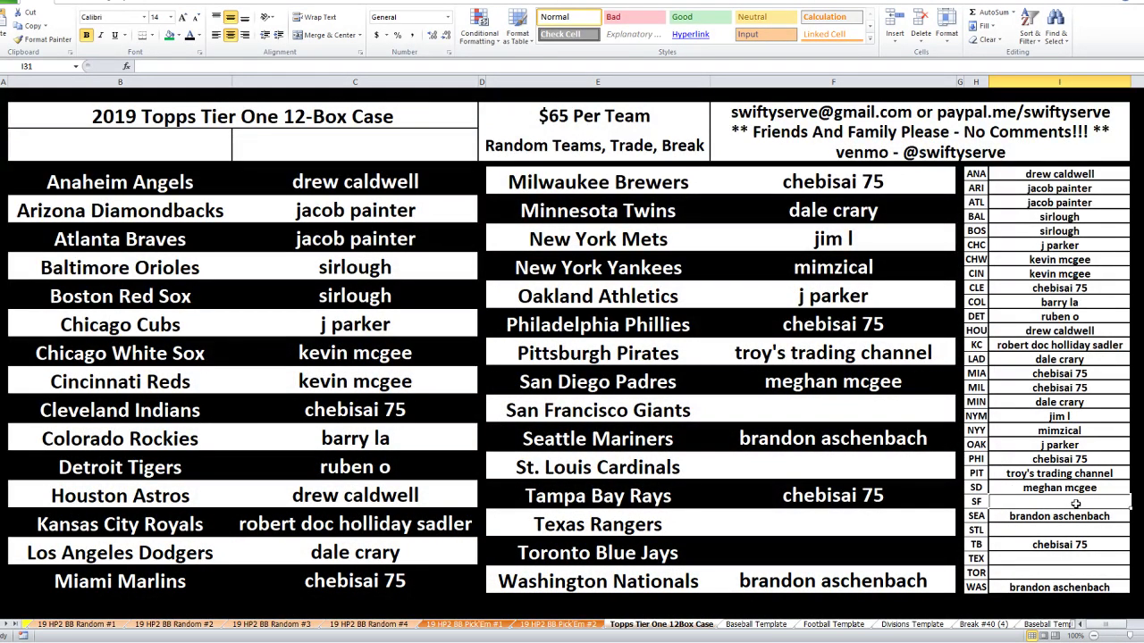
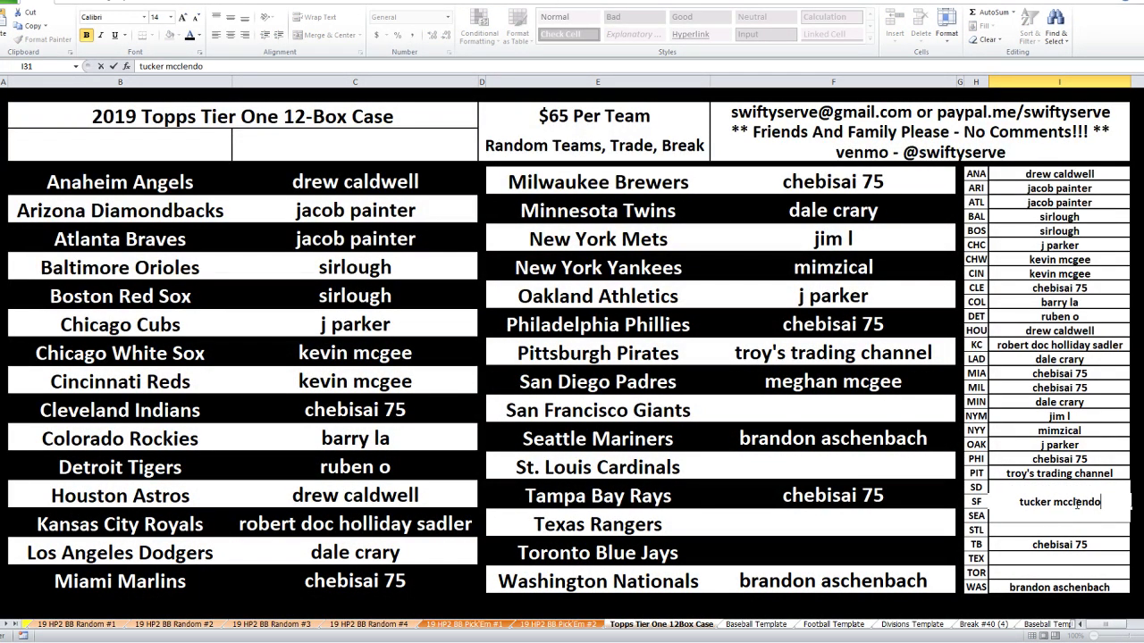
{"action": "key", "text": "Return"}
{"action": "type", "text": "br"}
{"action": "key", "text": "Return"}
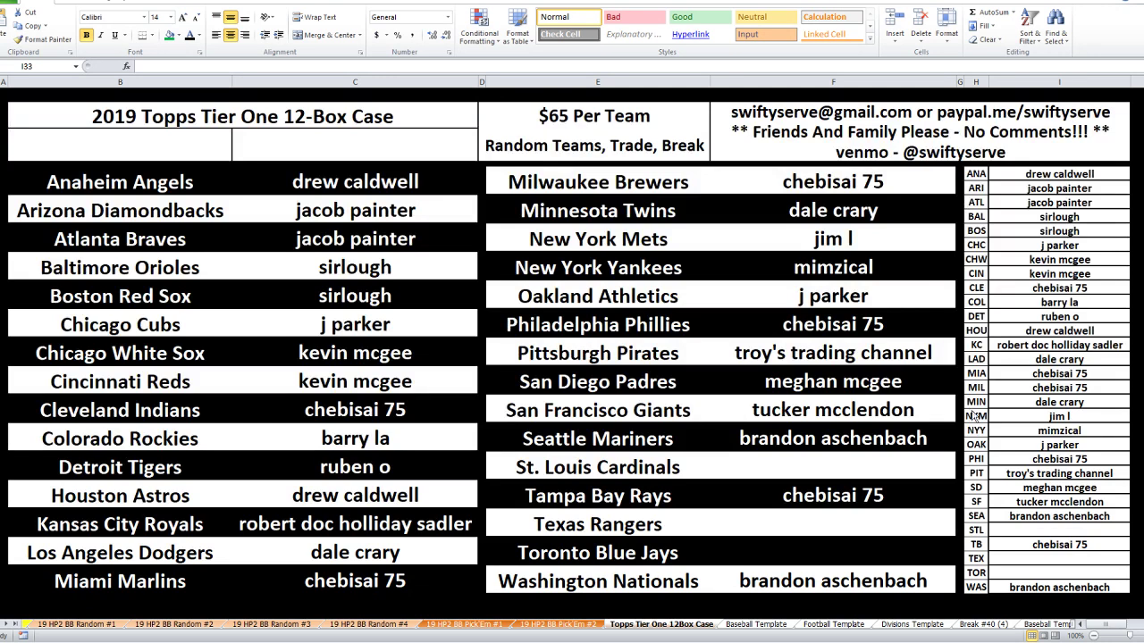
Autocomplete the Detroit Tigers' buyer into the St. Louis Cardinals cell in column I.
{"action": "left_click", "coordinate": [1097, 527]}
{"action": "type", "text": "ruben o"}
{"action": "key", "text": "Return"}
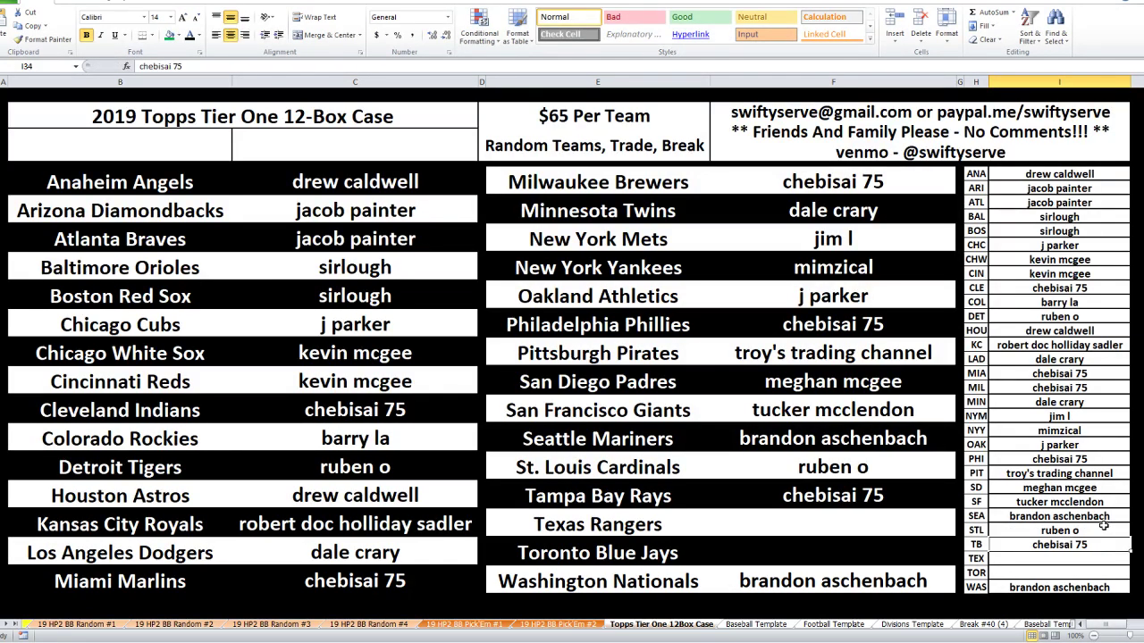
{"action": "left_click", "coordinate": [1100, 555]}
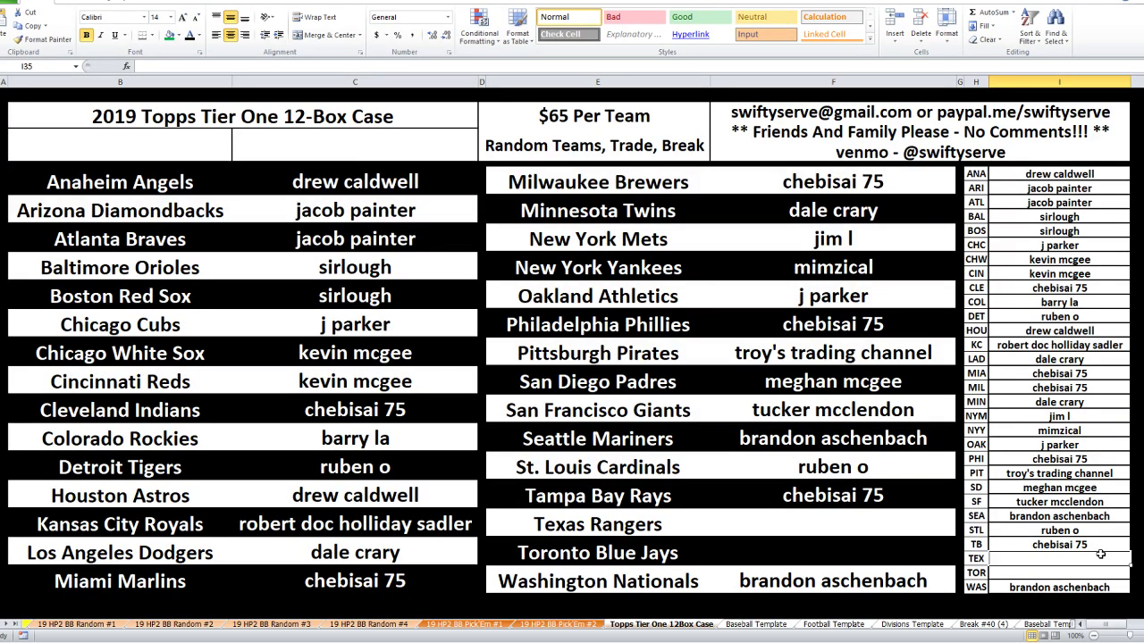
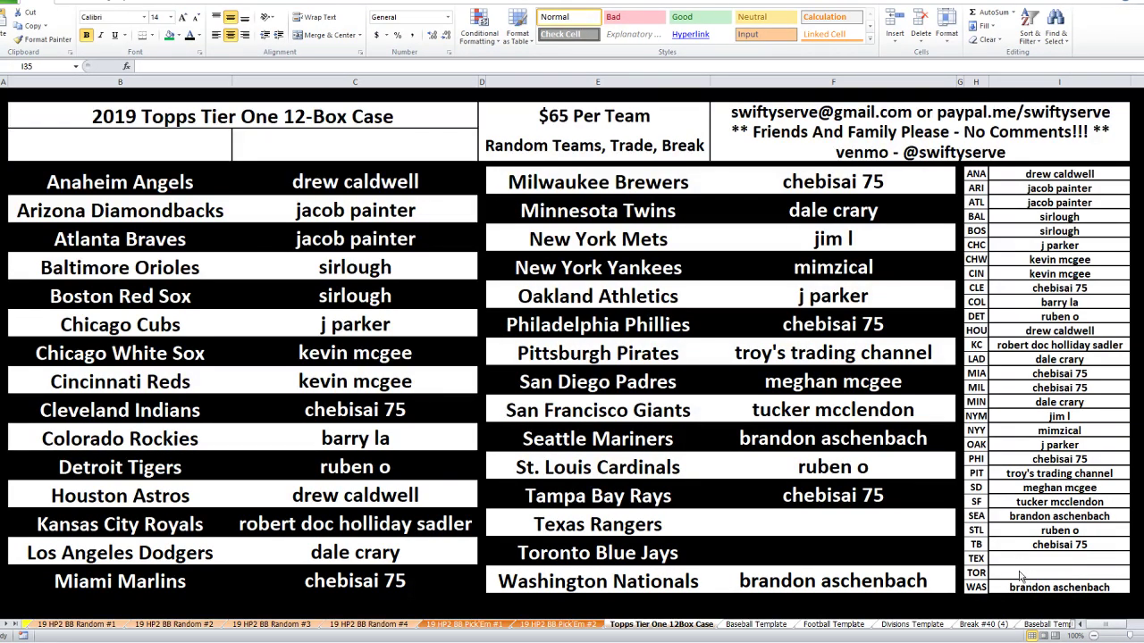
Back in Excel, select the ANA and HOU rows of the side team list.
{"action": "key", "text": "alt+Tab"}
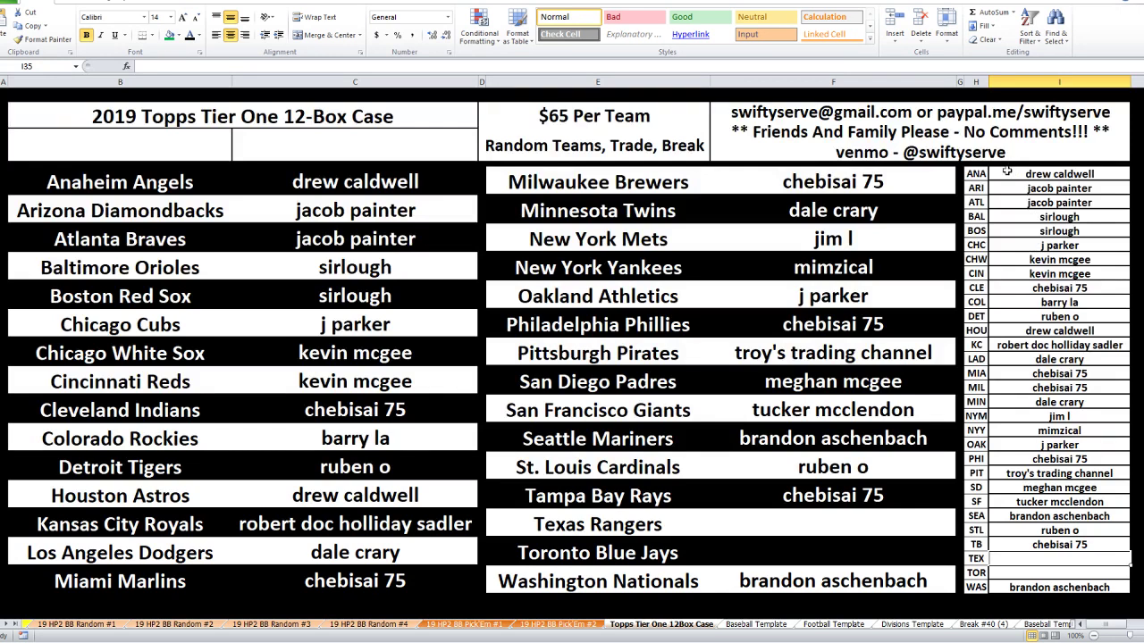
{"action": "left_click_drag", "start_coordinate": [984, 173], "coordinate": [996, 175]}
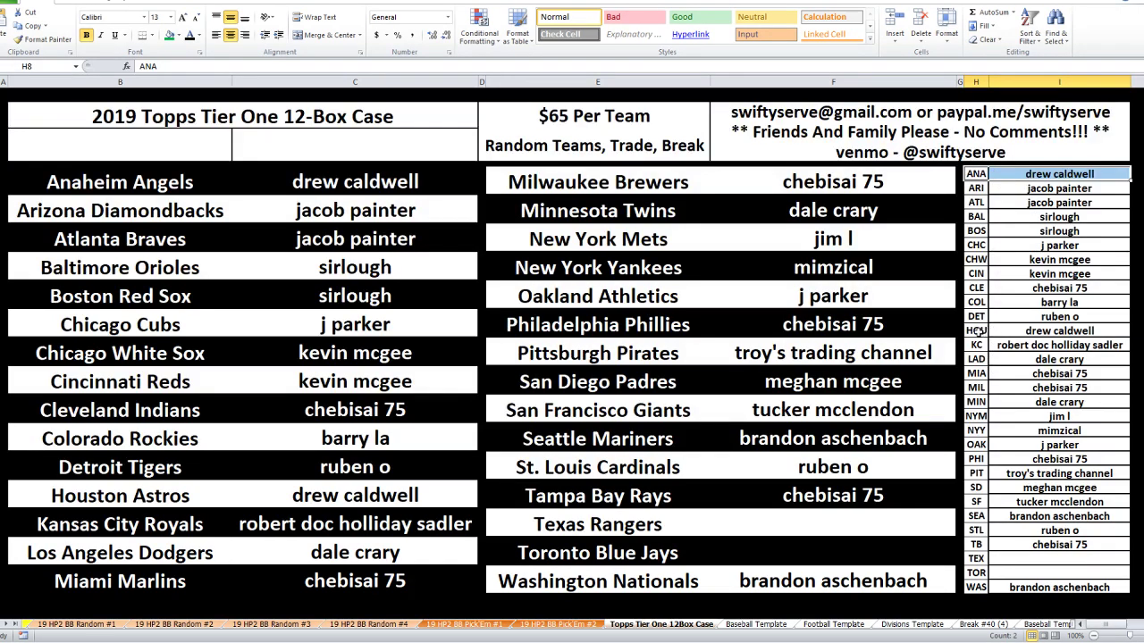
{"action": "left_click_drag", "start_coordinate": [983, 331], "coordinate": [992, 331]}
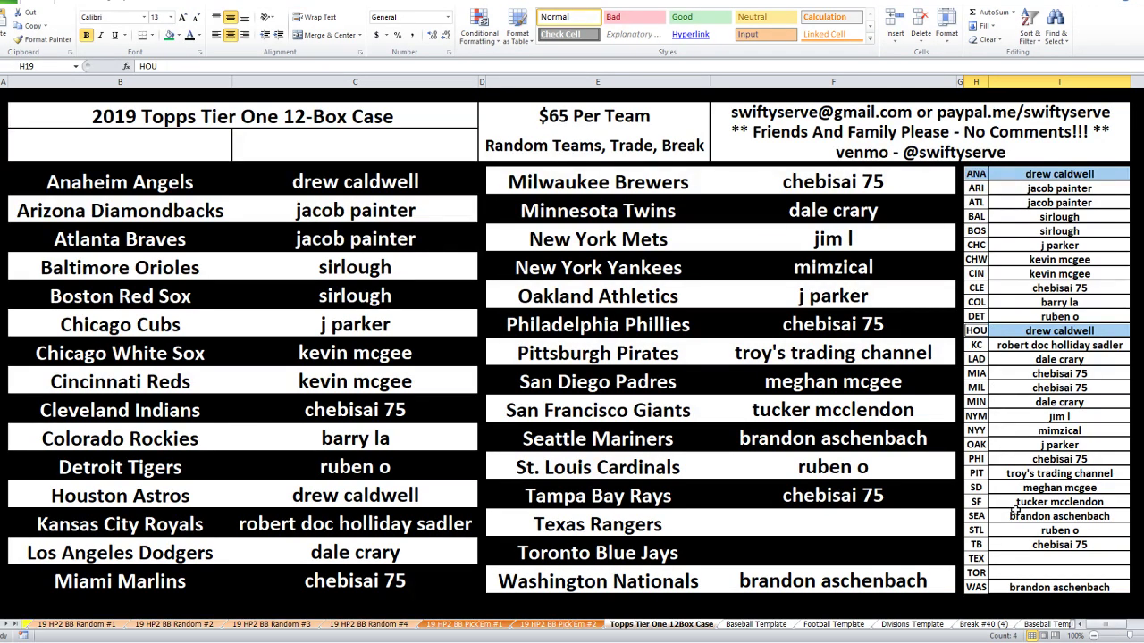
Enter the new buyer's name as owner for both TEX and TOR.
{"action": "left_click", "coordinate": [1086, 558]}
{"action": "type", "text": "bam"}
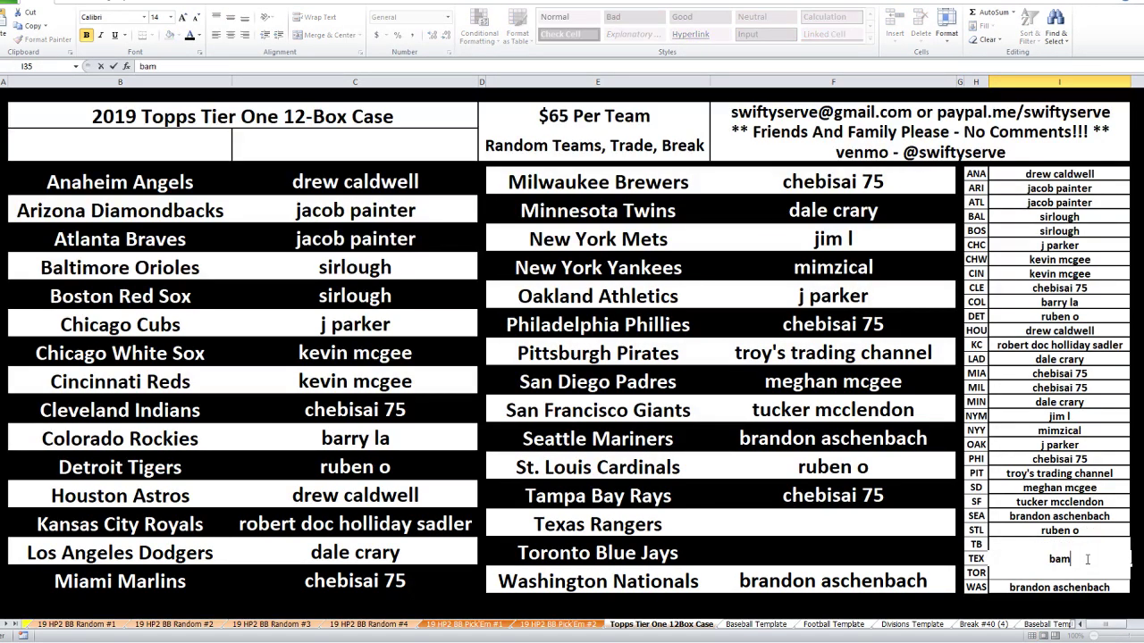
{"action": "type", "text": "s sports collectibles"}
{"action": "key", "text": "Return"}
{"action": "type", "text": "bams sports collectibles"}
{"action": "key", "text": "Return"}
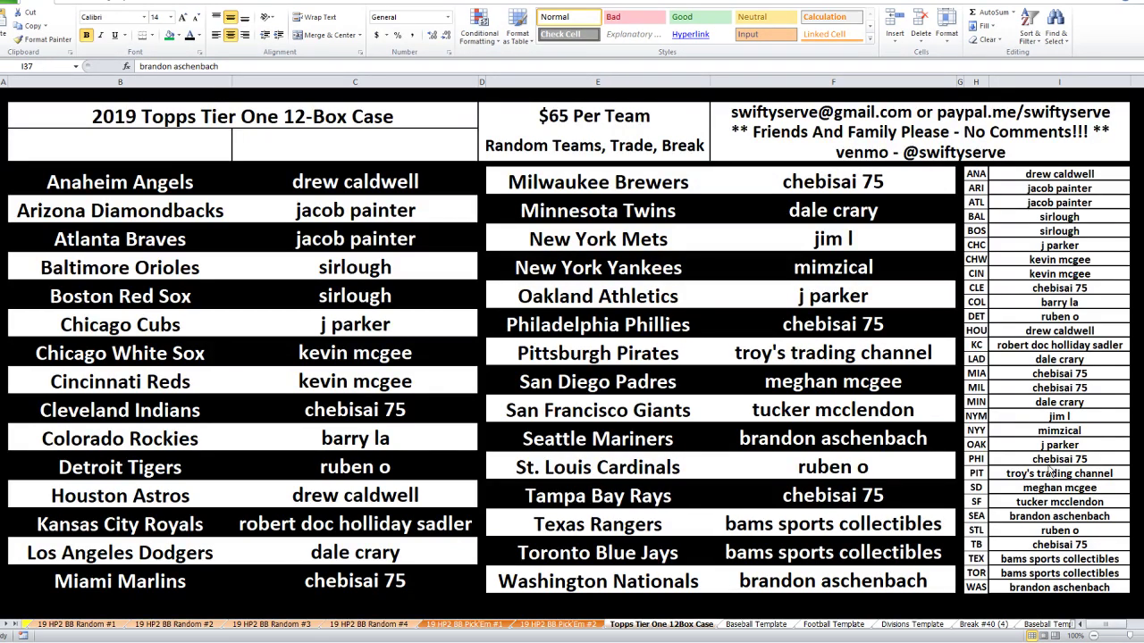
Replace the NYY owner with the new owner's name after the trade.
{"action": "left_click", "coordinate": [1081, 431]}
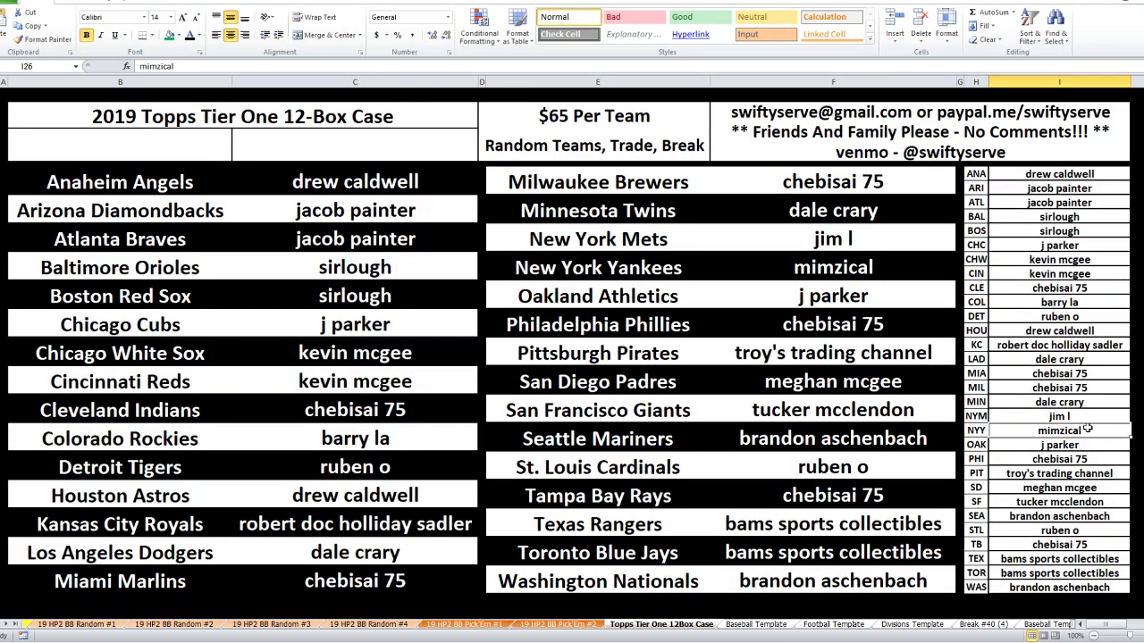
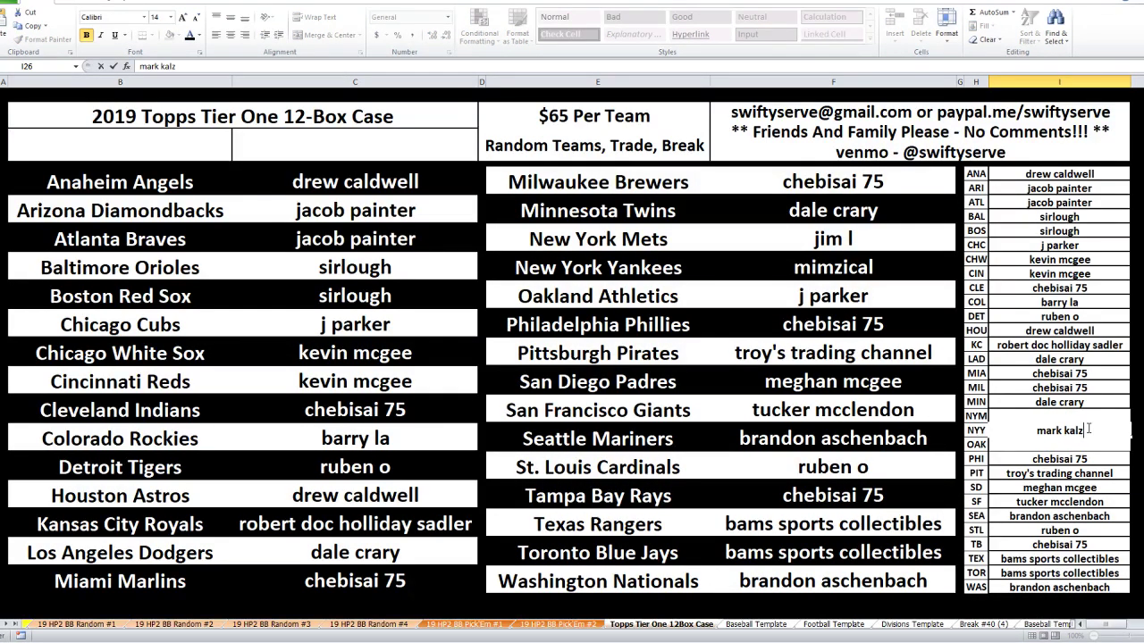
{"action": "key", "text": "Return"}
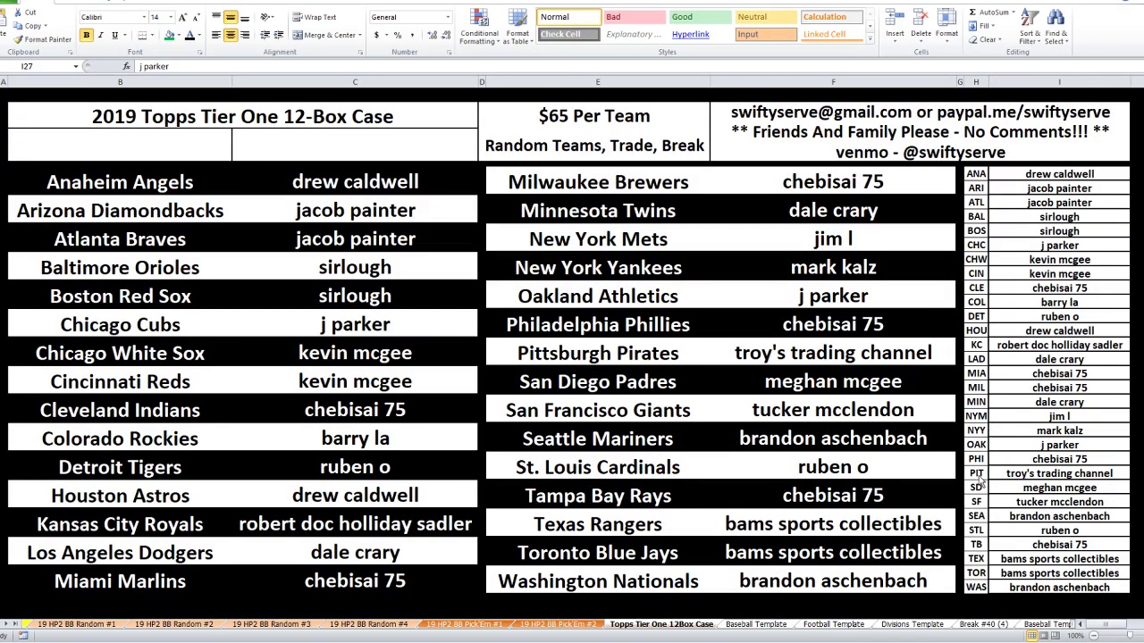
Fill the ANA through ATL, COL and HOU side-list rows green as paid.
{"action": "key", "text": "alt+Tab"}
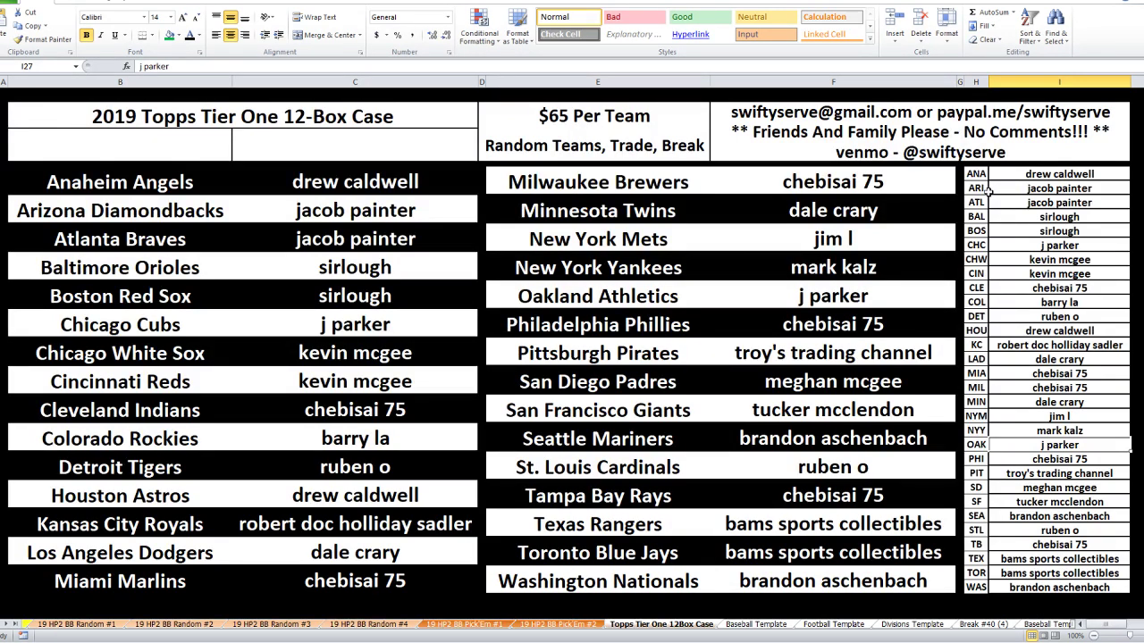
{"action": "left_click_drag", "start_coordinate": [984, 188], "coordinate": [999, 202]}
{"action": "left_click_drag", "start_coordinate": [979, 330], "coordinate": [1008, 302], "text": "ctrl"}
{"action": "left_click", "coordinate": [169, 34]}
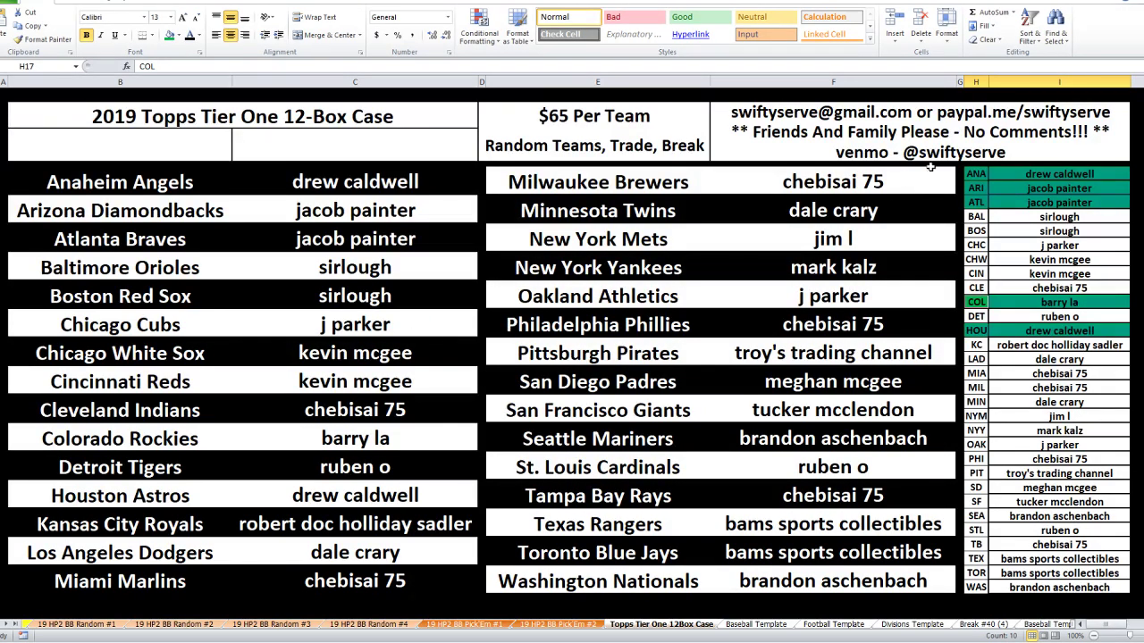
Fill H31:I32 (SF, SEA) and H37:I37 (WAS) green.
{"action": "mouse_move", "coordinate": [983, 517]}
{"action": "left_mouse_down"}
{"action": "mouse_move", "coordinate": [997, 517]}
{"action": "mouse_move", "coordinate": [992, 502]}
{"action": "left_mouse_up"}
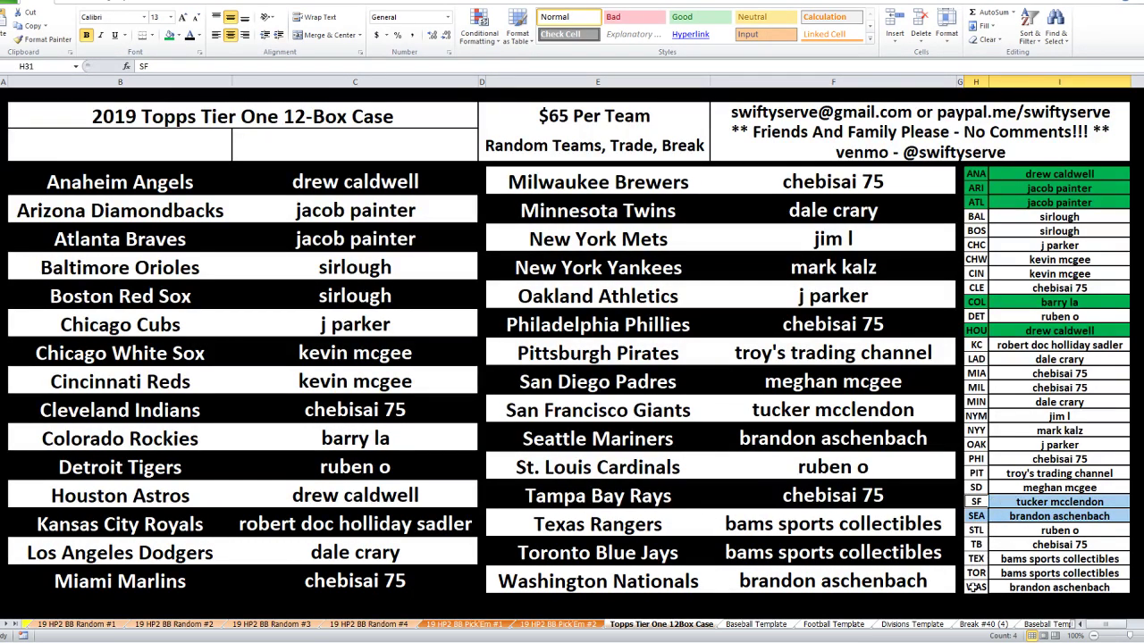
{"action": "left_click_drag", "start_coordinate": [976, 587], "coordinate": [1003, 589], "text": "ctrl"}
{"action": "left_click", "coordinate": [168, 35]}
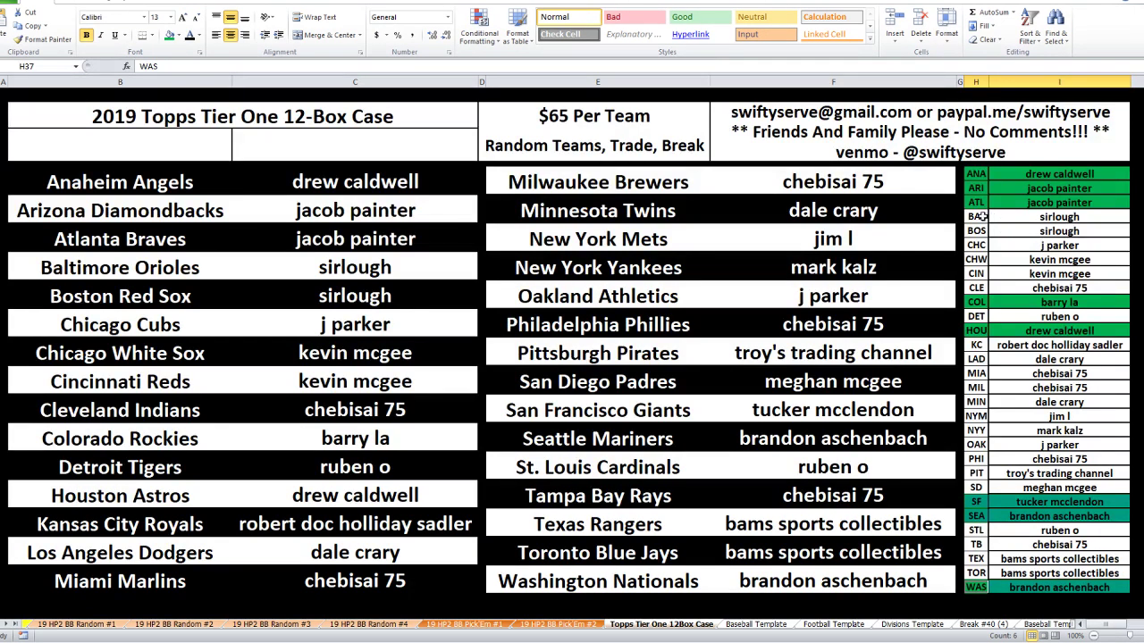
Fill the BAL, BOS, NYM, PIT, LAD, MIN, CHW, CIN, SD, MIA, MIL, PHI, CLE and TB rows green.
{"action": "left_click_drag", "start_coordinate": [978, 216], "coordinate": [1005, 230]}
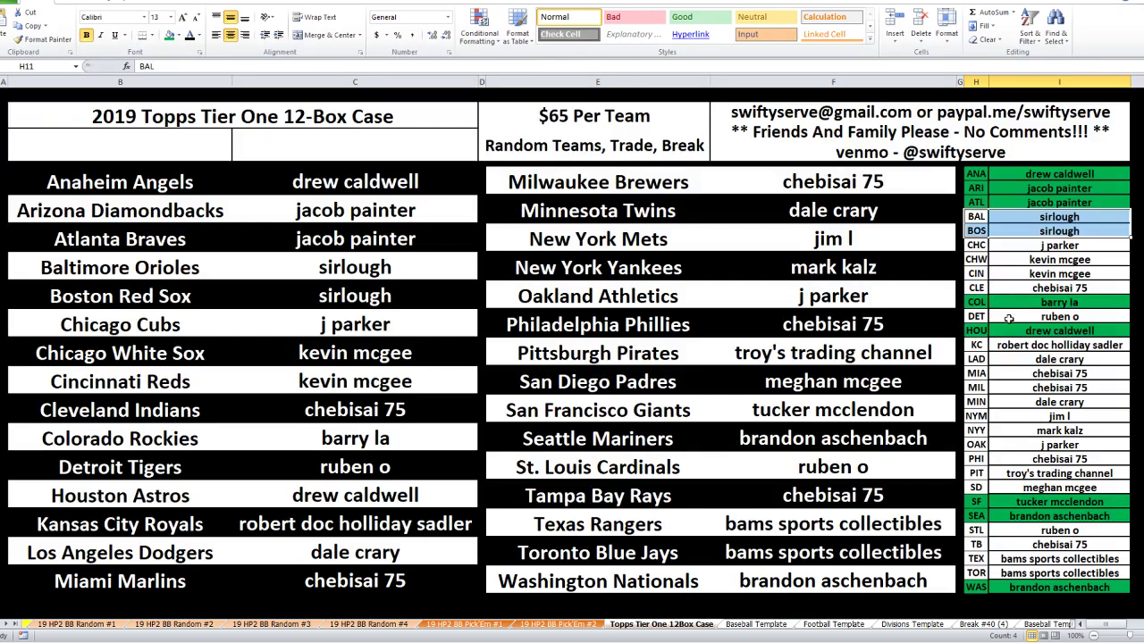
{"action": "left_click_drag", "start_coordinate": [981, 416], "coordinate": [998, 417]}
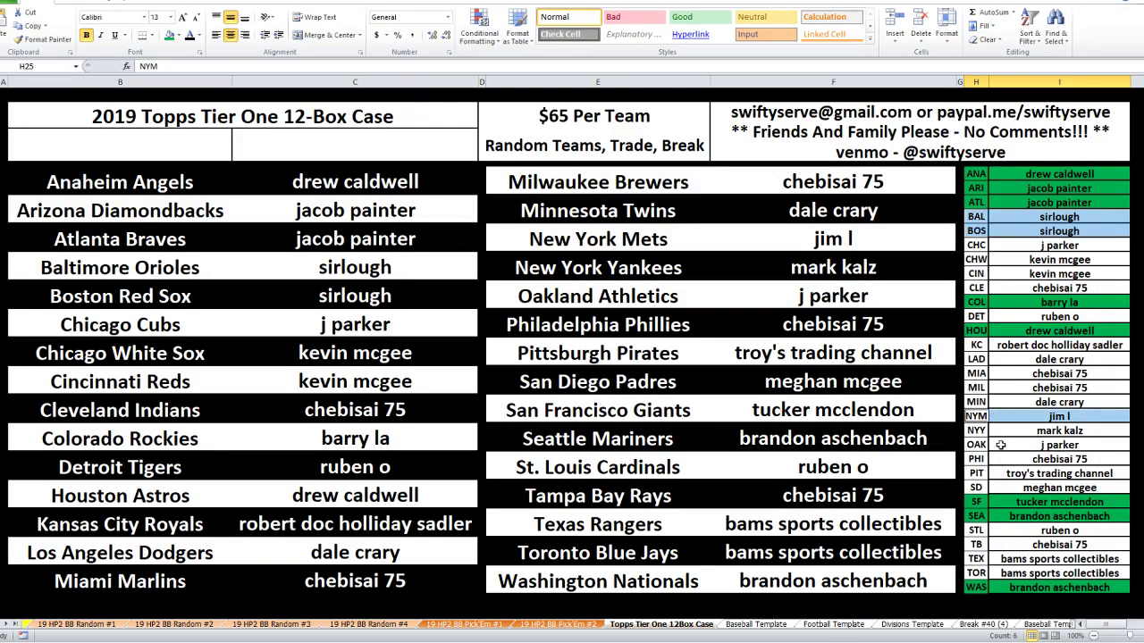
{"action": "left_click_drag", "start_coordinate": [977, 472], "coordinate": [1001, 472]}
{"action": "left_click_drag", "start_coordinate": [978, 359], "coordinate": [1008, 361]}
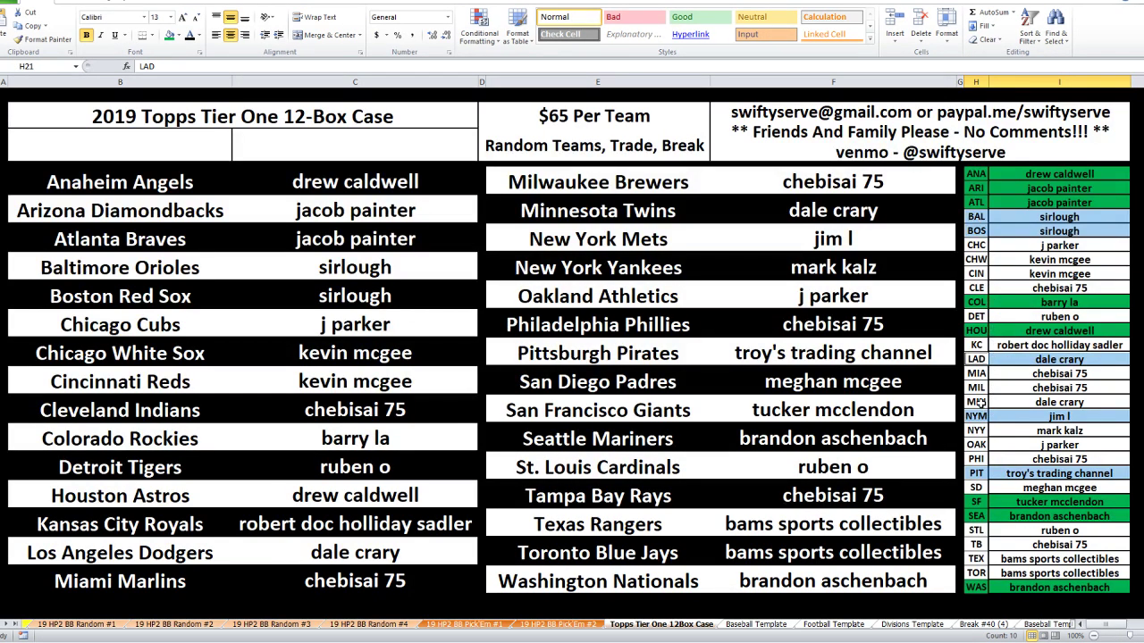
{"action": "left_click_drag", "start_coordinate": [981, 402], "coordinate": [1002, 402]}
{"action": "left_click_drag", "start_coordinate": [971, 260], "coordinate": [990, 269]}
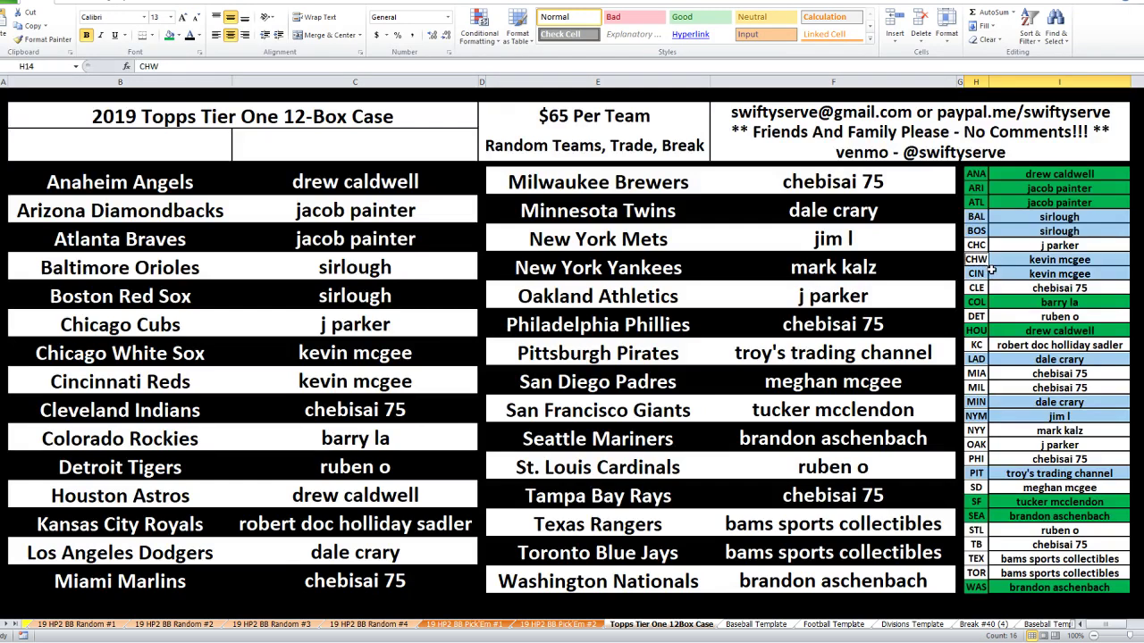
{"action": "left_click_drag", "start_coordinate": [981, 488], "coordinate": [999, 491]}
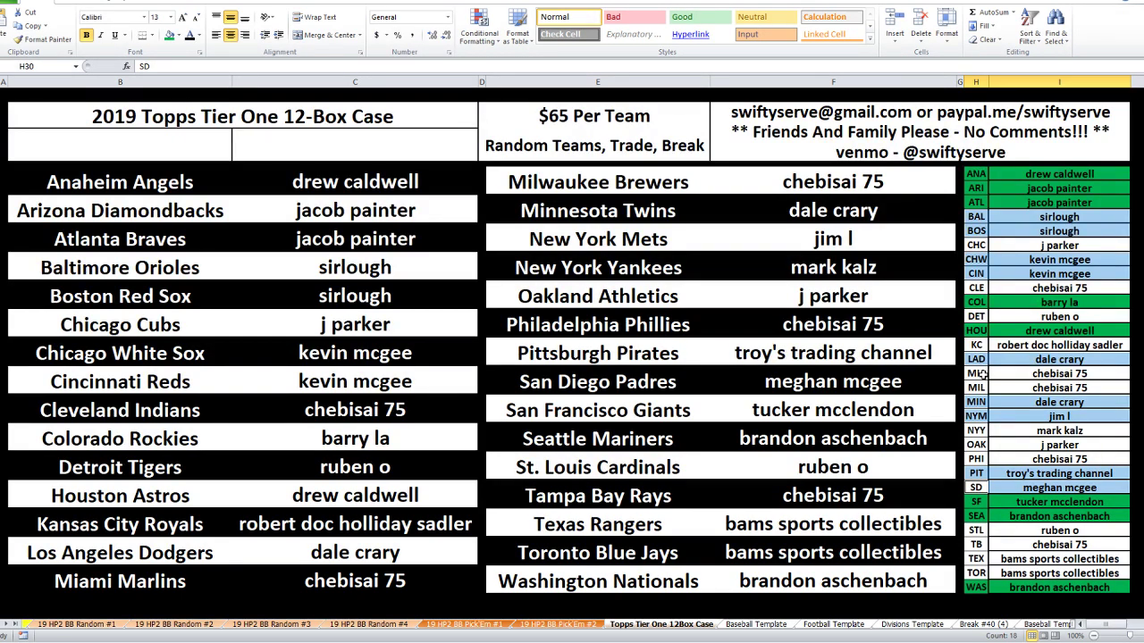
{"action": "left_click_drag", "start_coordinate": [983, 372], "coordinate": [998, 388]}
{"action": "left_click_drag", "start_coordinate": [984, 460], "coordinate": [1001, 461]}
{"action": "left_click_drag", "start_coordinate": [978, 290], "coordinate": [995, 288]}
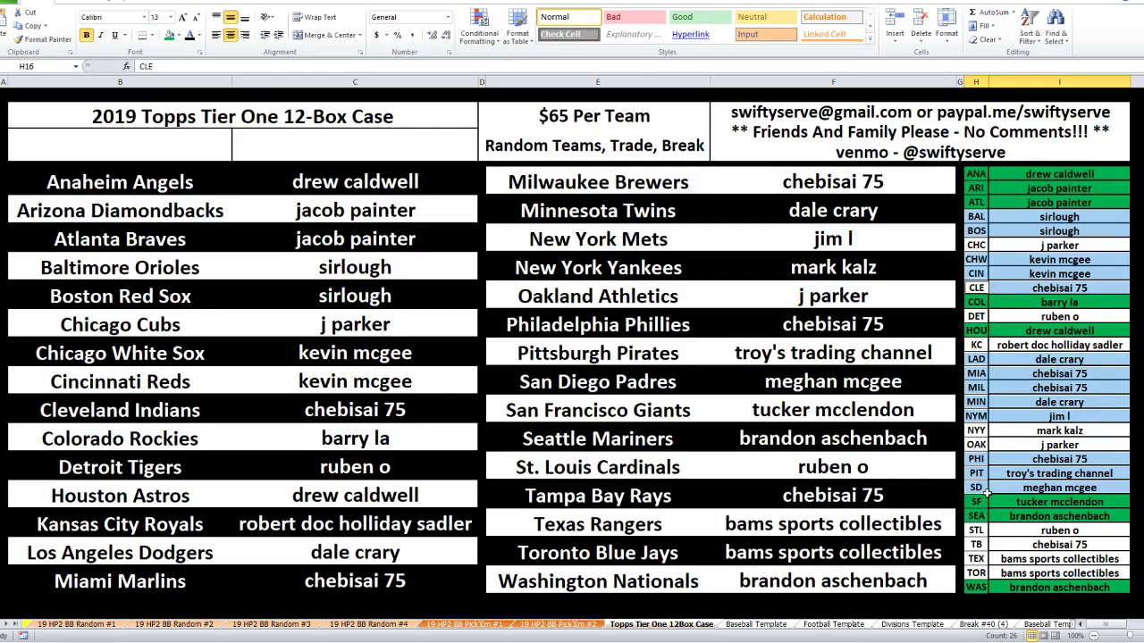
{"action": "left_click_drag", "start_coordinate": [978, 544], "coordinate": [999, 541]}
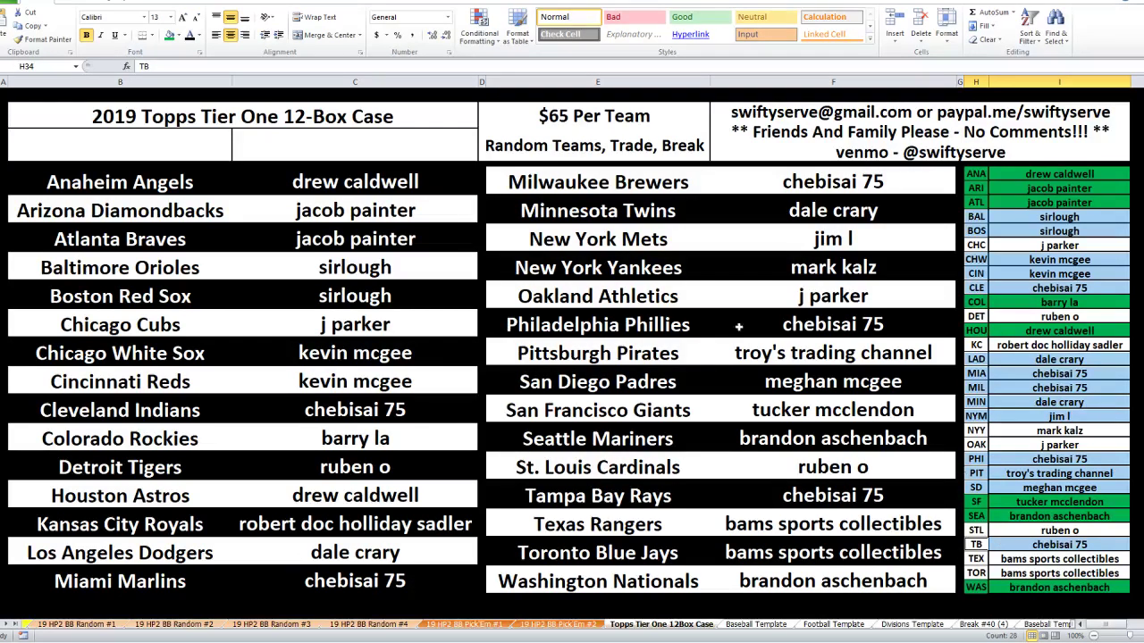
{"action": "left_click", "coordinate": [169, 35]}
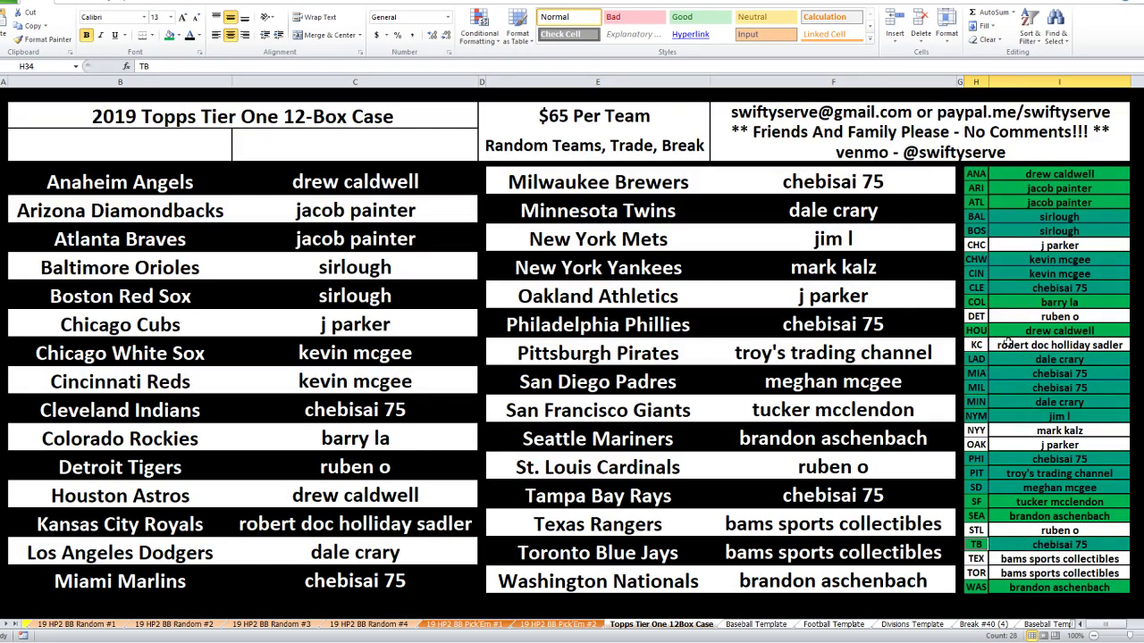
Fill the KC row green, then select the TEX and TOR rows.
{"action": "left_click_drag", "start_coordinate": [977, 344], "coordinate": [1010, 347]}
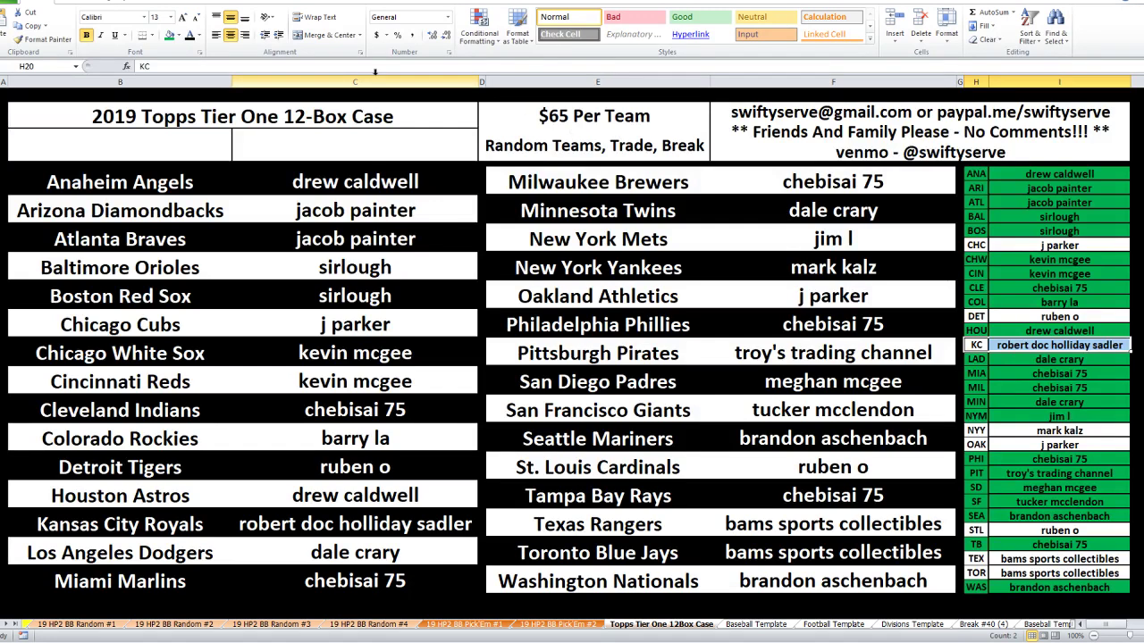
{"action": "left_click", "coordinate": [169, 35]}
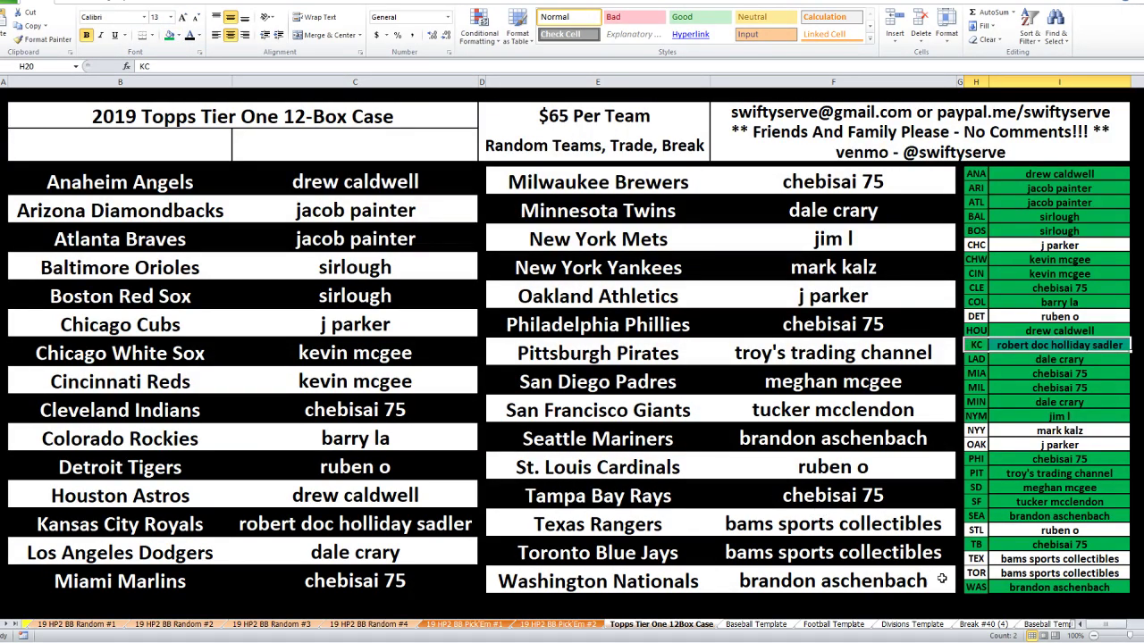
{"action": "left_click_drag", "start_coordinate": [978, 559], "coordinate": [1008, 573]}
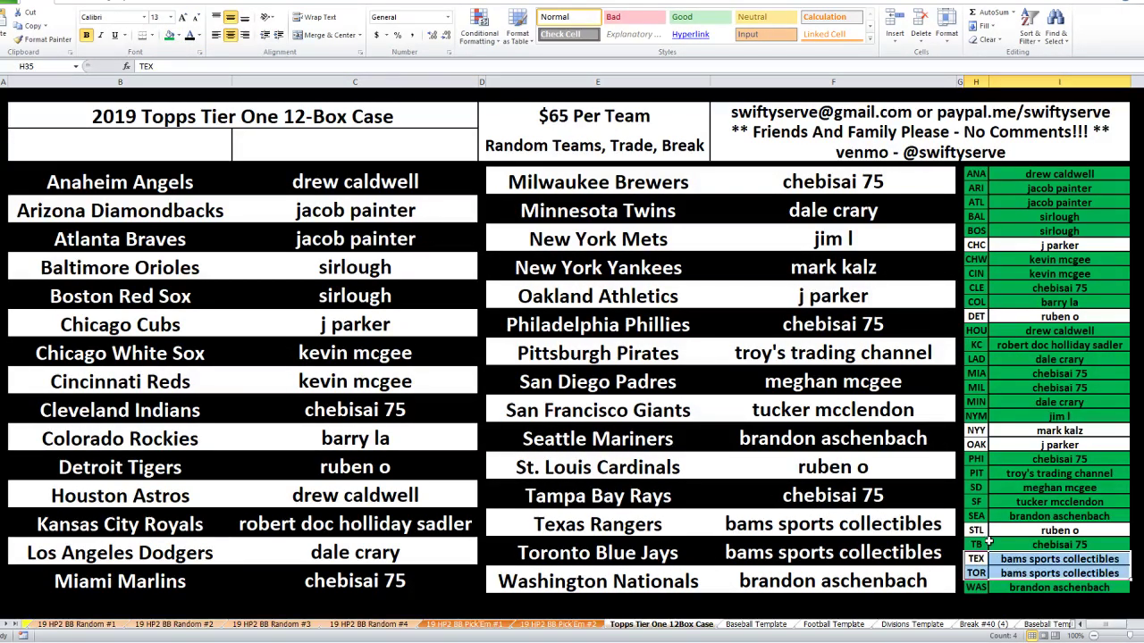
Fill the TEX and TOR rows green, then the NYY, DET and STL rows.
{"action": "left_click", "coordinate": [168, 37]}
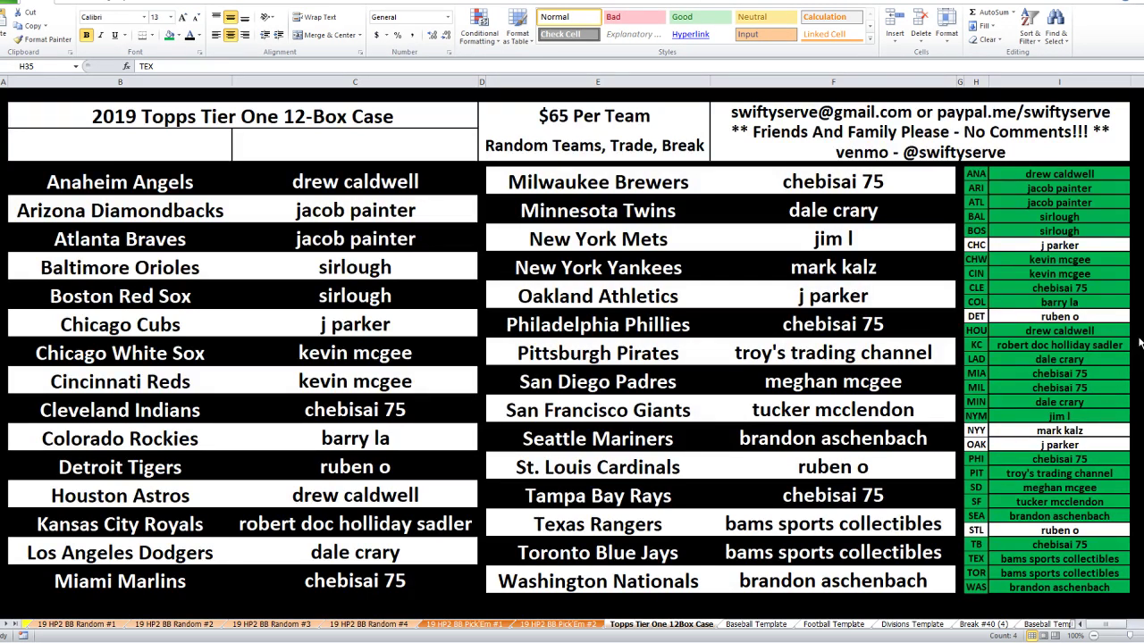
{"action": "left_click", "coordinate": [976, 431]}
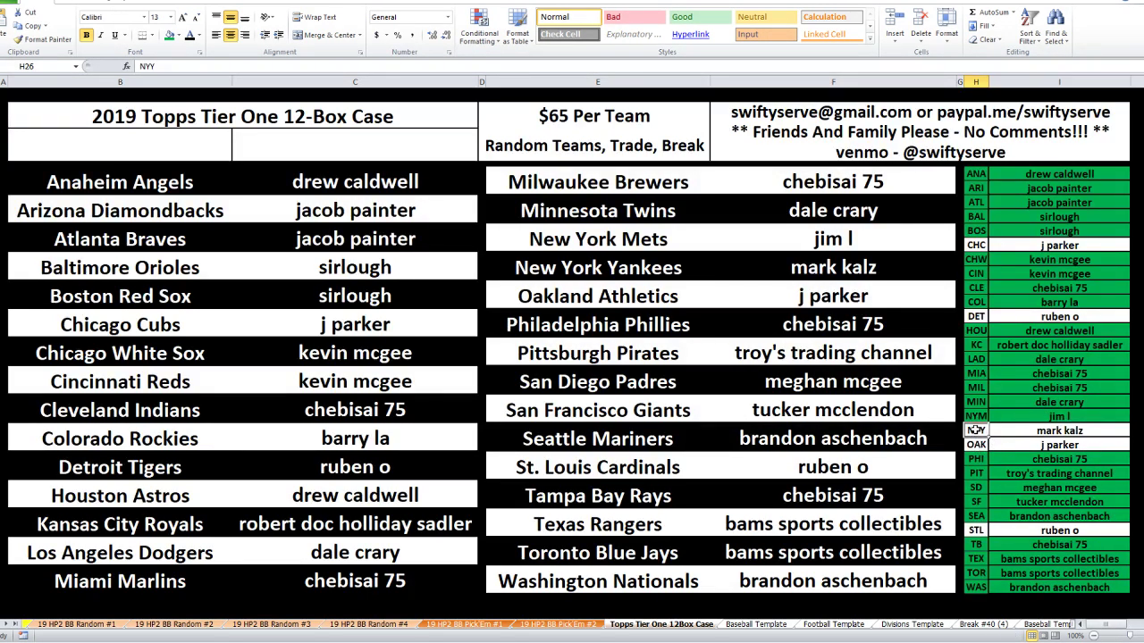
{"action": "left_click_drag", "start_coordinate": [975, 431], "coordinate": [994, 431]}
{"action": "left_click_drag", "start_coordinate": [978, 316], "coordinate": [1006, 316], "text": "ctrl"}
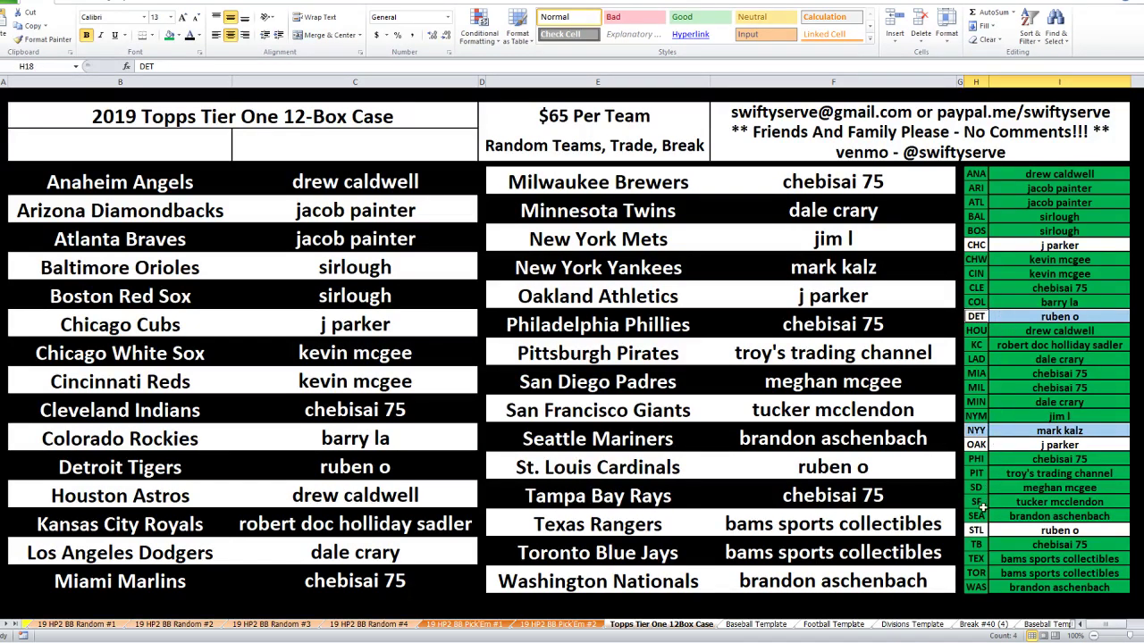
{"action": "left_click_drag", "start_coordinate": [977, 530], "coordinate": [1001, 530], "text": "ctrl"}
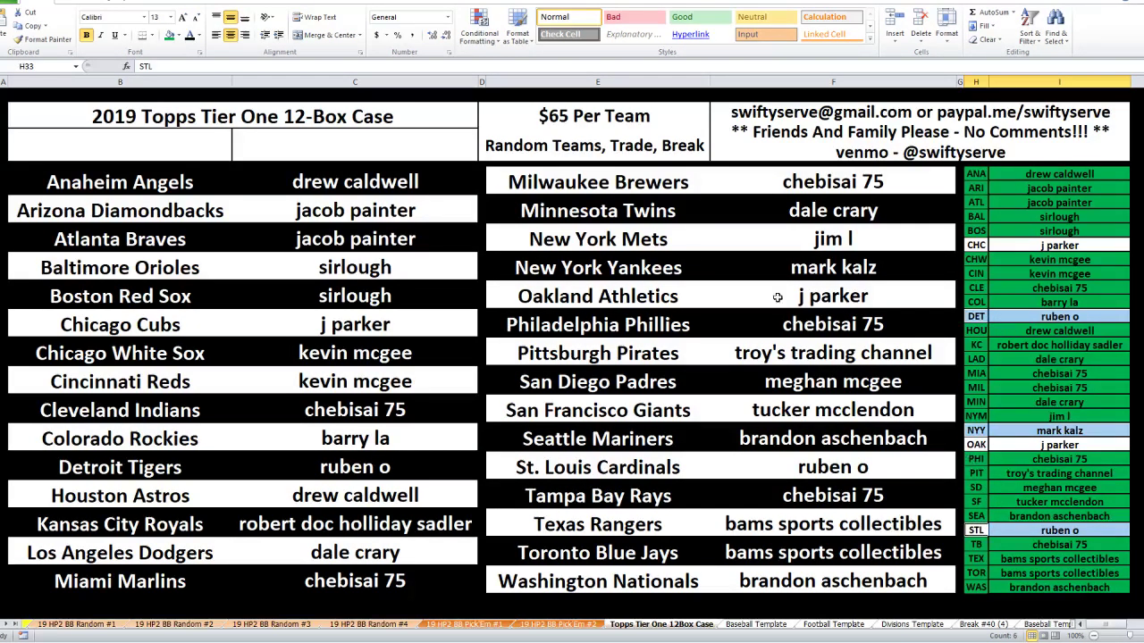
{"action": "left_click", "coordinate": [169, 35]}
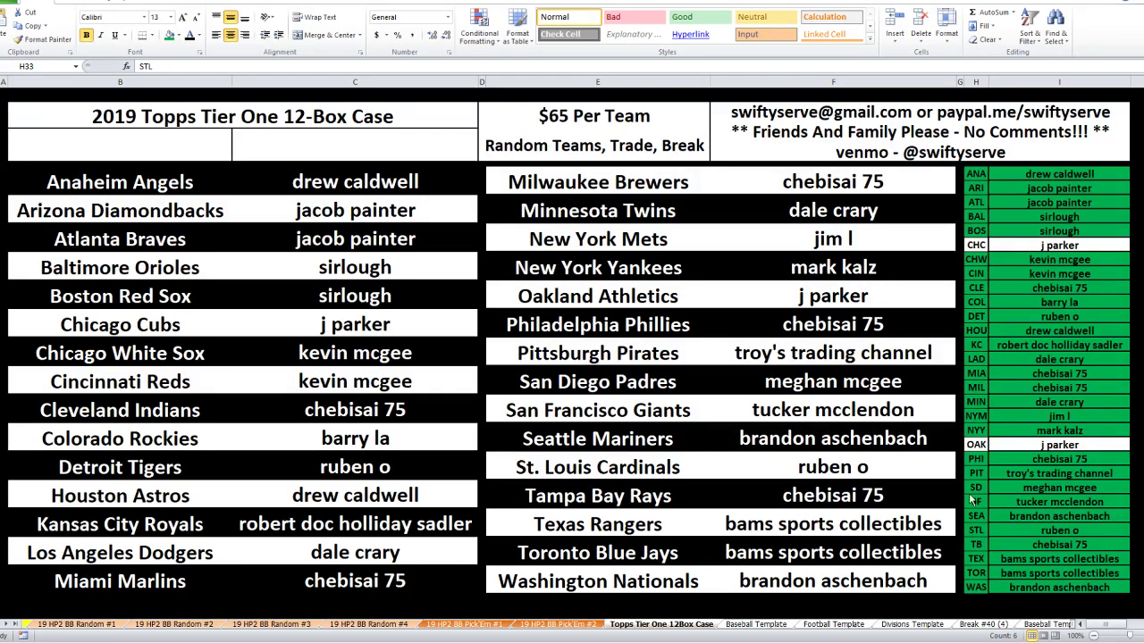
Copy the side-list owner column and fill the CHC through PHI rows green.
{"action": "left_click_drag", "start_coordinate": [1064, 176], "coordinate": [1067, 588]}
{"action": "key", "text": "ctrl+c"}
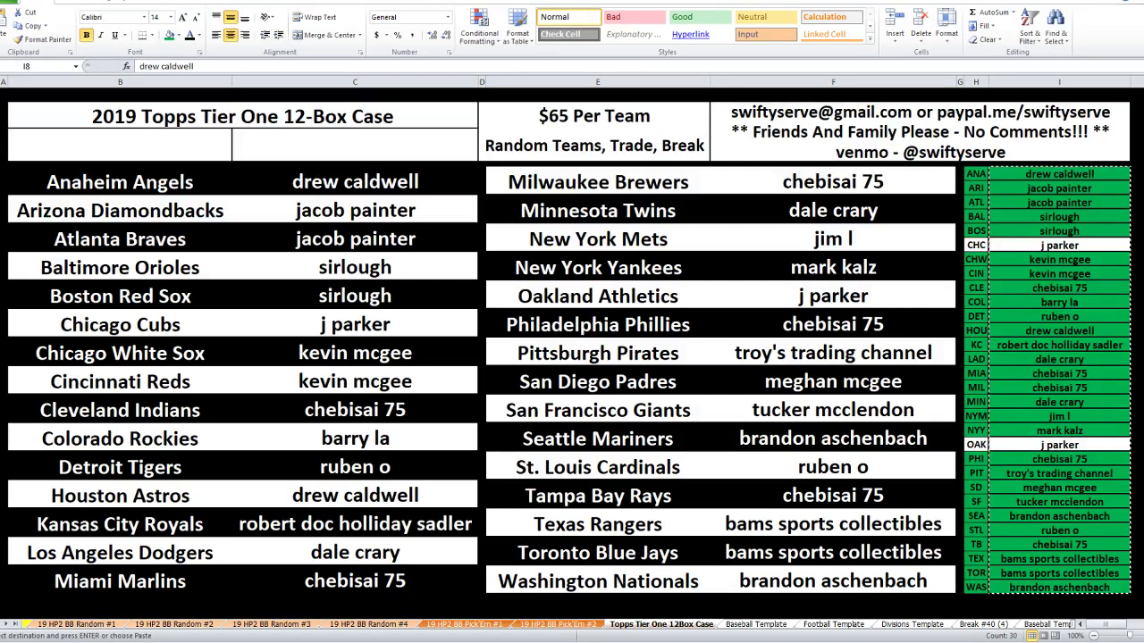
{"action": "left_click_drag", "start_coordinate": [983, 248], "coordinate": [1023, 457]}
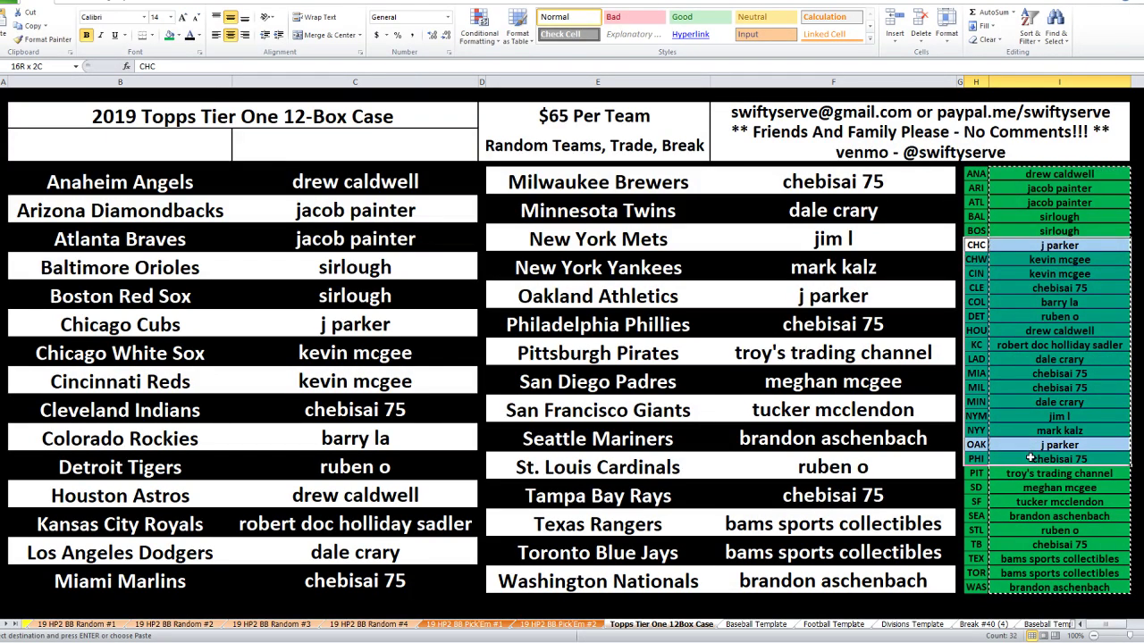
{"action": "left_click", "coordinate": [169, 35]}
Copy all 30 owner names and bring up the RANDOM.ORG List Randomizer.
{"action": "left_click", "coordinate": [1051, 177]}
{"action": "left_click_drag", "start_coordinate": [1051, 179], "coordinate": [1047, 587]}
{"action": "key", "text": "ctrl+c"}
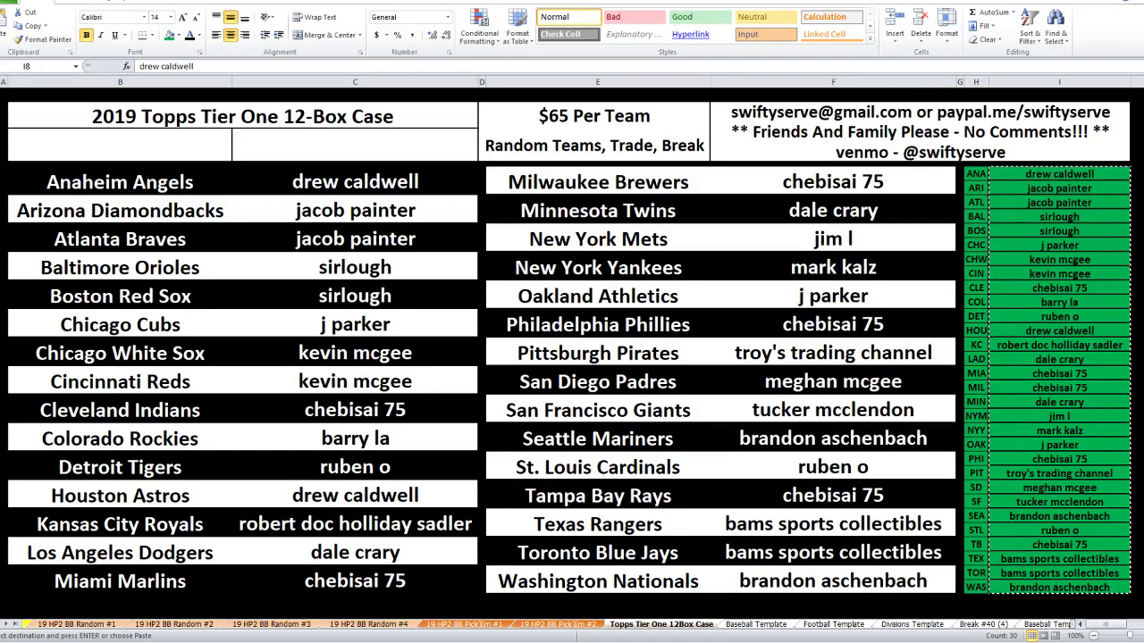
{"action": "key", "text": "alt+Tab"}
{"action": "scroll", "coordinate": [370, 444], "scroll_direction": "up", "scroll_amount": 2}
Go back to the List Randomizer entry form holding the 30 owner names.
{"action": "mouse_move", "coordinate": [429, 81]}
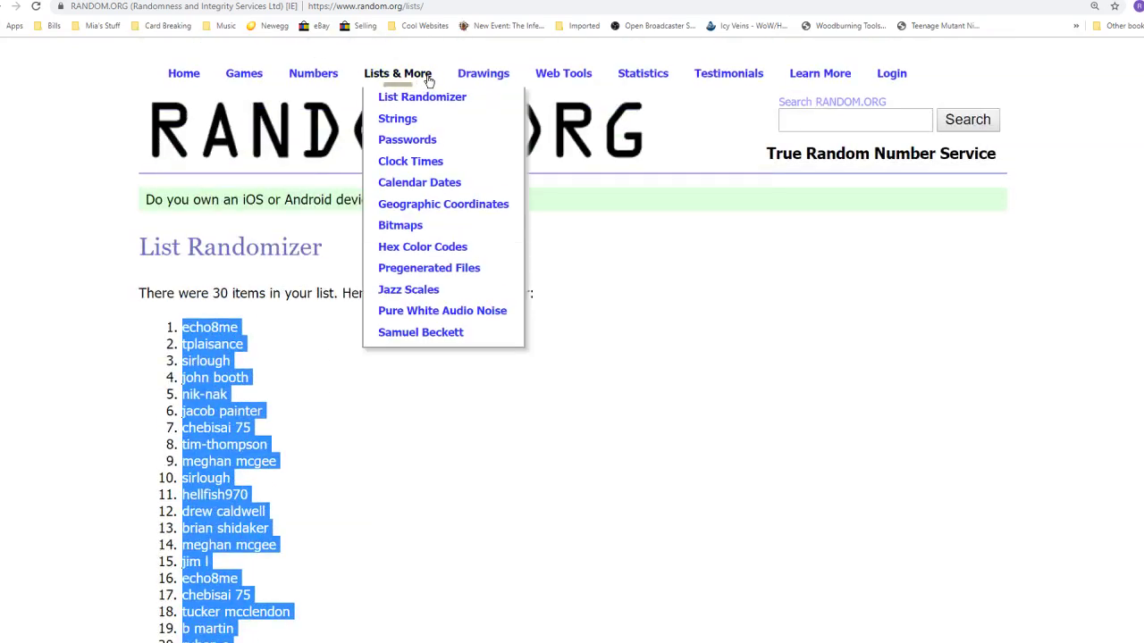
{"action": "key", "text": "alt+Left"}
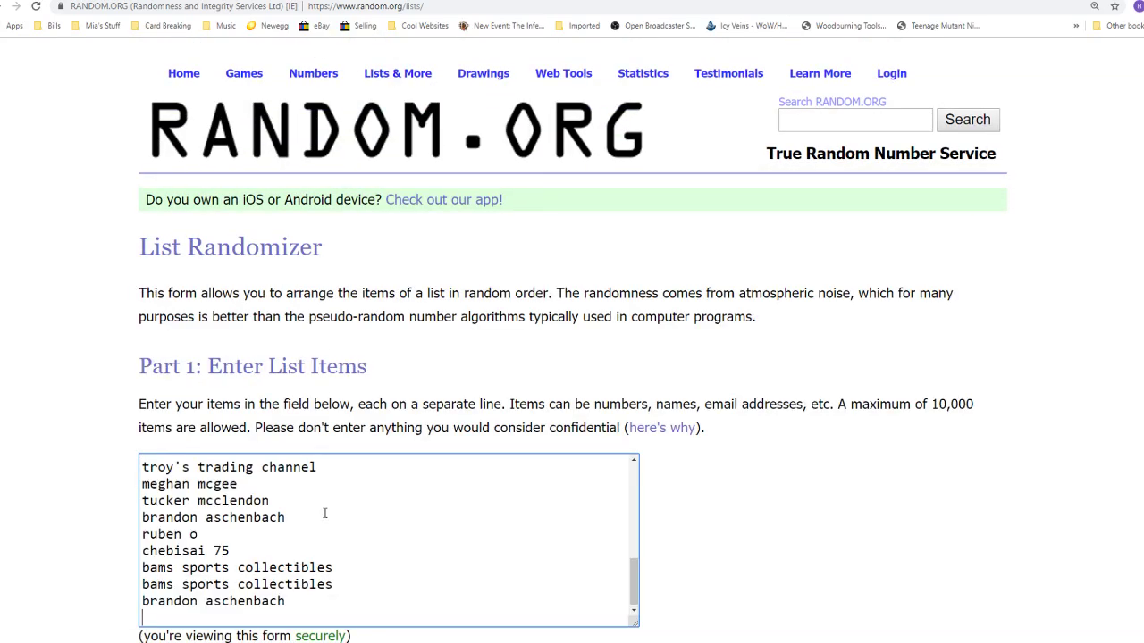
{"action": "scroll", "coordinate": [325, 512], "scroll_direction": "up", "scroll_amount": 6}
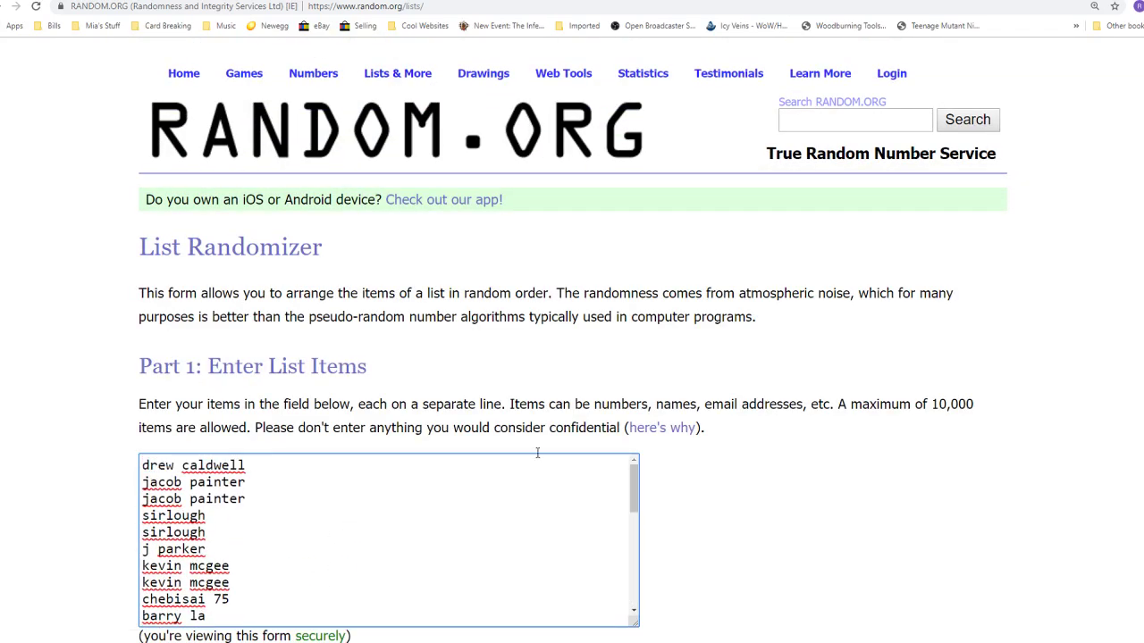
Shrink the browser over the sheet to compare the names, then maximize it.
{"action": "left_click_drag", "start_coordinate": [1117, 2], "coordinate": [789, 12]}
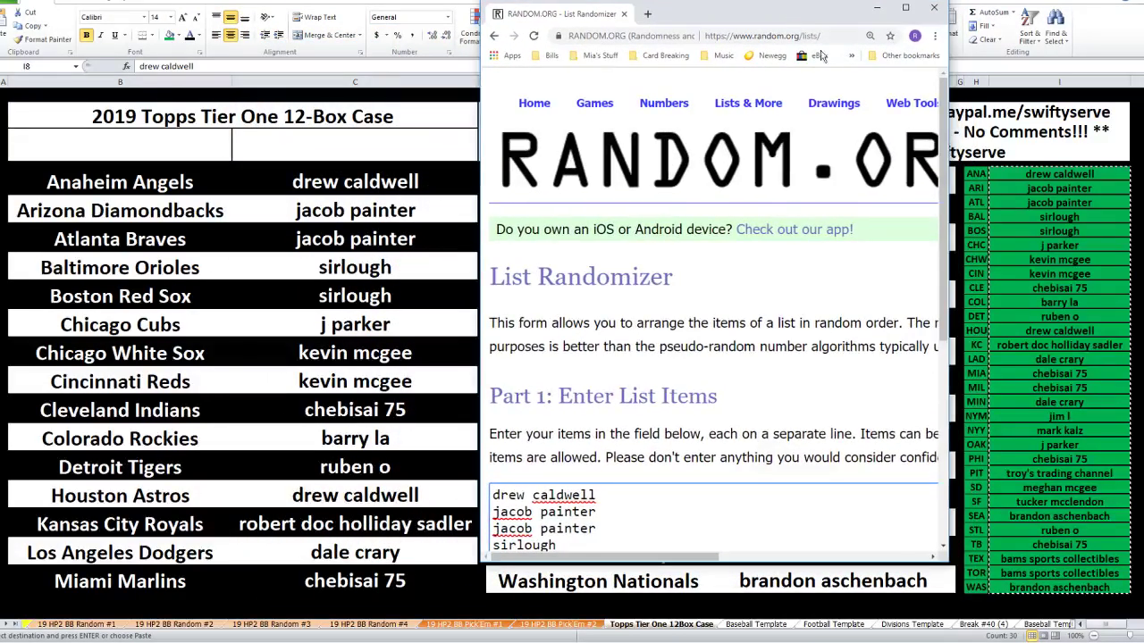
{"action": "left_click_drag", "start_coordinate": [948, 111], "coordinate": [936, 265]}
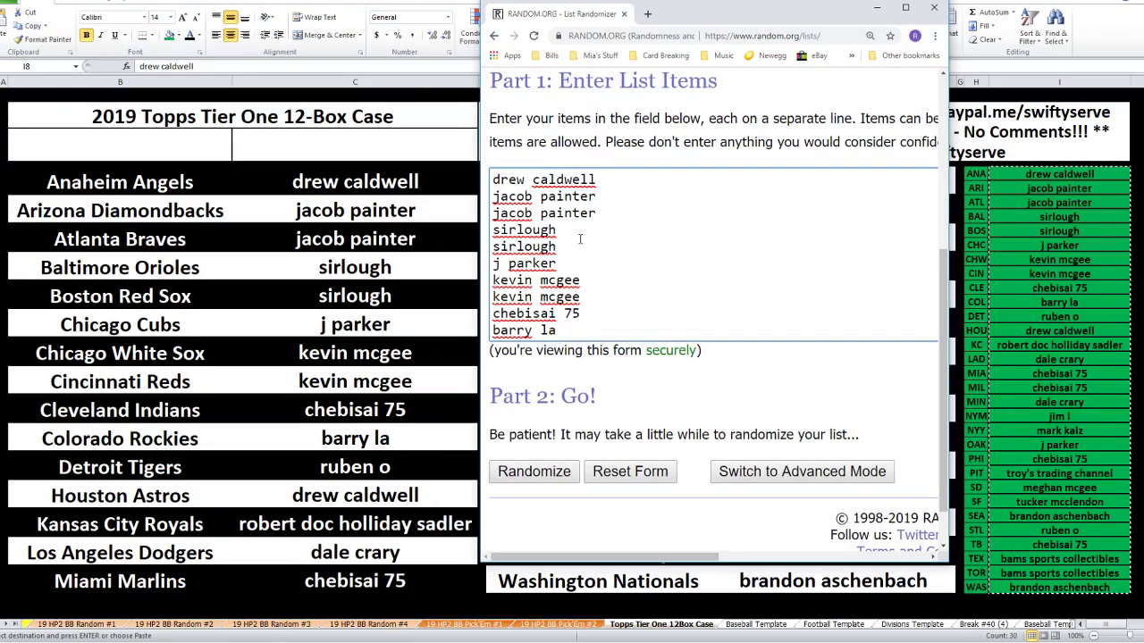
{"action": "scroll", "coordinate": [570, 239], "scroll_direction": "down", "scroll_amount": 2}
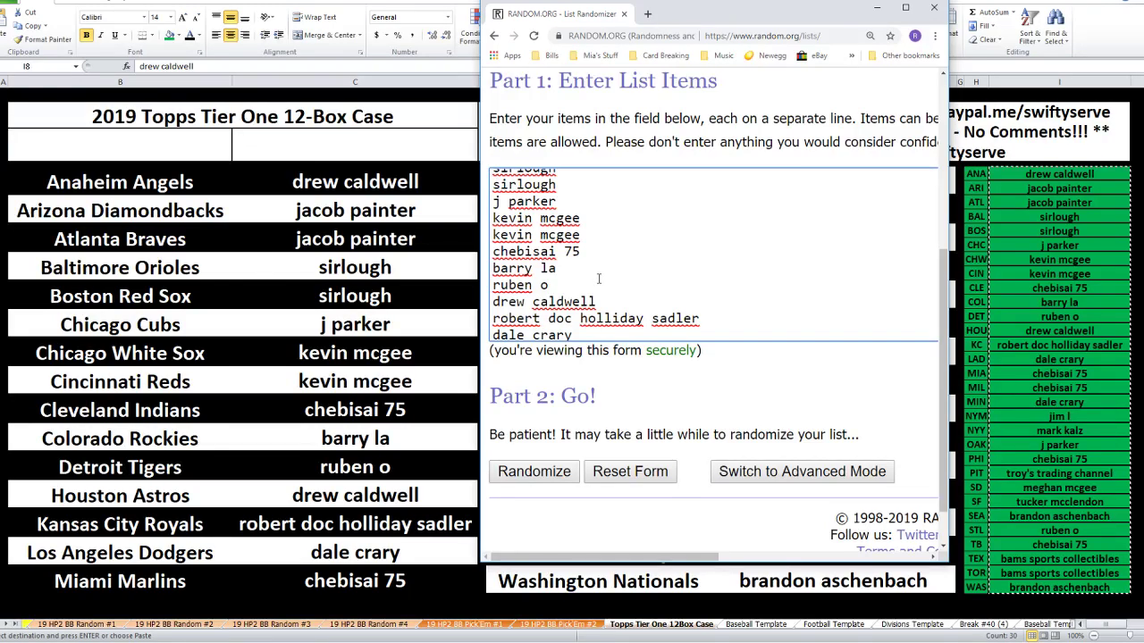
{"action": "scroll", "coordinate": [599, 279], "scroll_direction": "down", "scroll_amount": 2}
{"action": "mouse_move", "coordinate": [794, 16]}
{"action": "left_mouse_down"}
{"action": "mouse_move", "coordinate": [539, 22]}
{"action": "mouse_move", "coordinate": [552, 38]}
{"action": "left_mouse_up"}
{"action": "scroll", "coordinate": [419, 218], "scroll_direction": "down", "scroll_amount": 2}
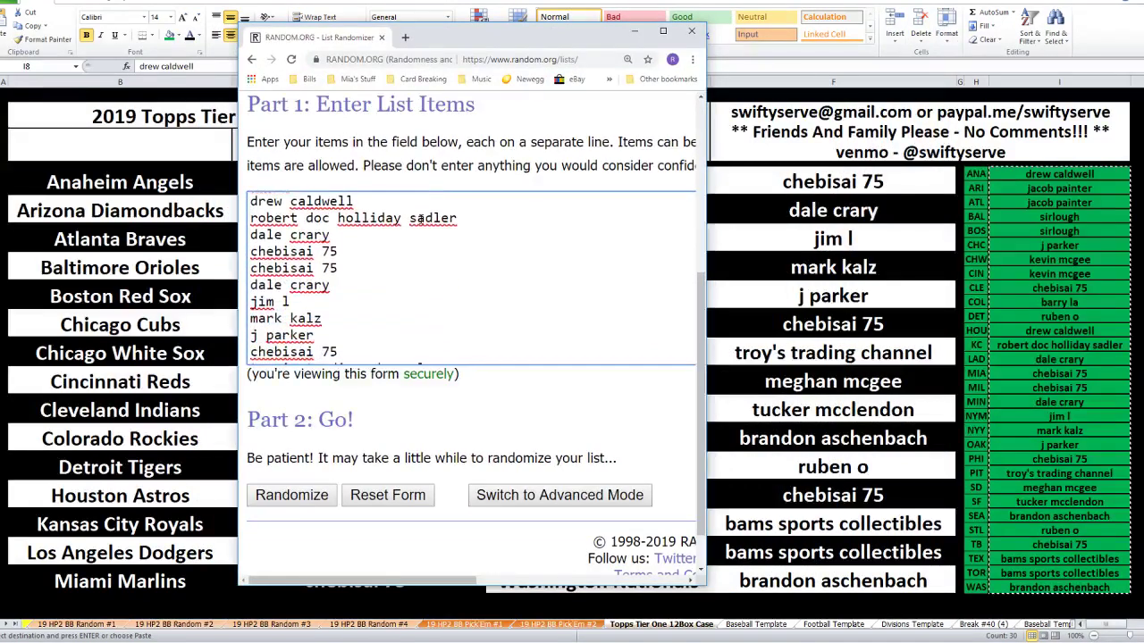
{"action": "scroll", "coordinate": [419, 218], "scroll_direction": "down", "scroll_amount": 2}
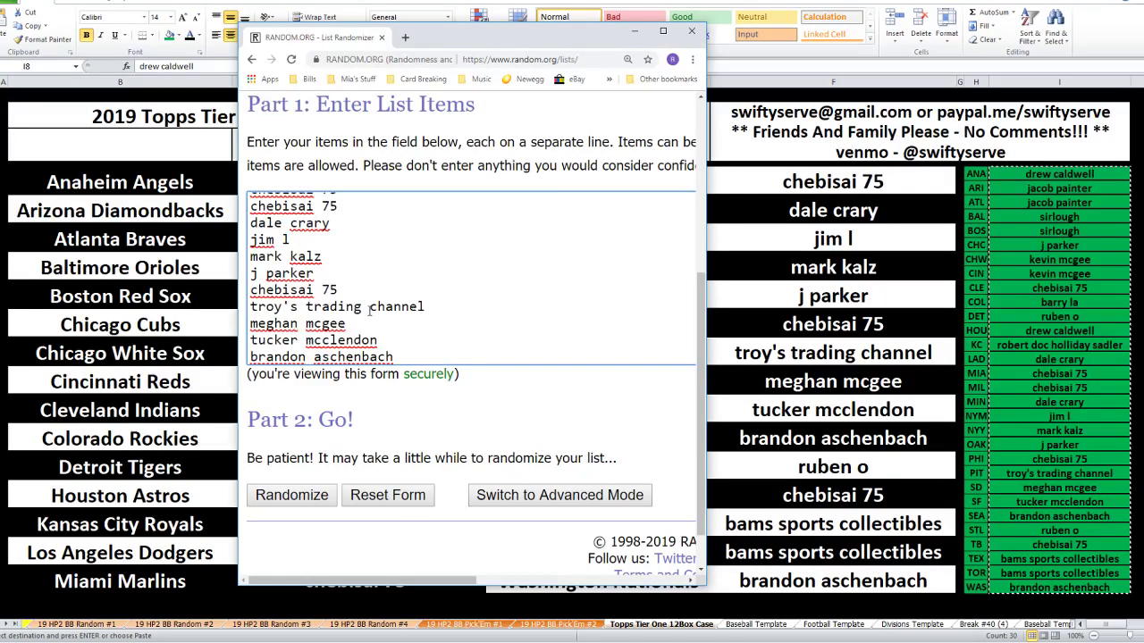
{"action": "scroll", "coordinate": [383, 316], "scroll_direction": "down", "scroll_amount": 1}
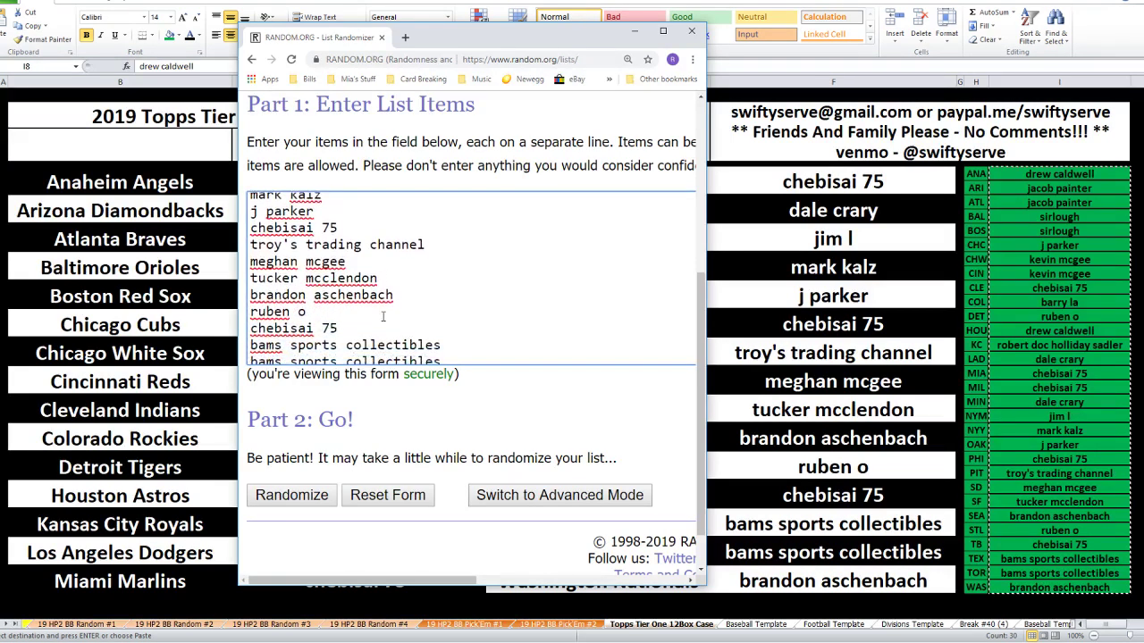
{"action": "scroll", "coordinate": [383, 317], "scroll_direction": "down", "scroll_amount": 1}
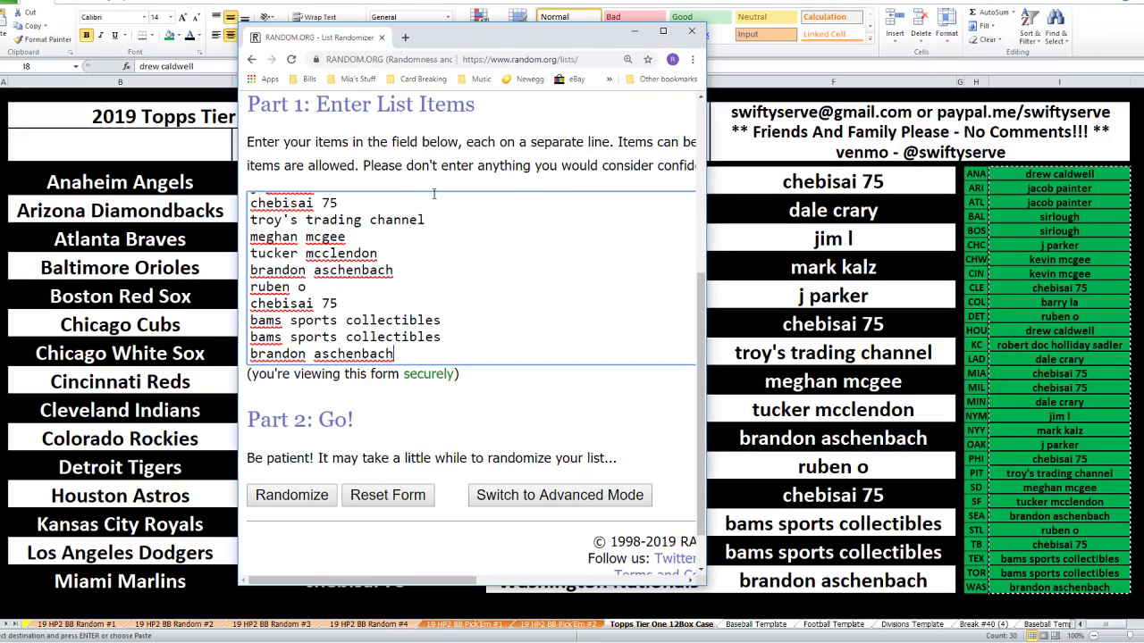
{"action": "scroll", "coordinate": [551, 290], "scroll_direction": "down", "scroll_amount": 1}
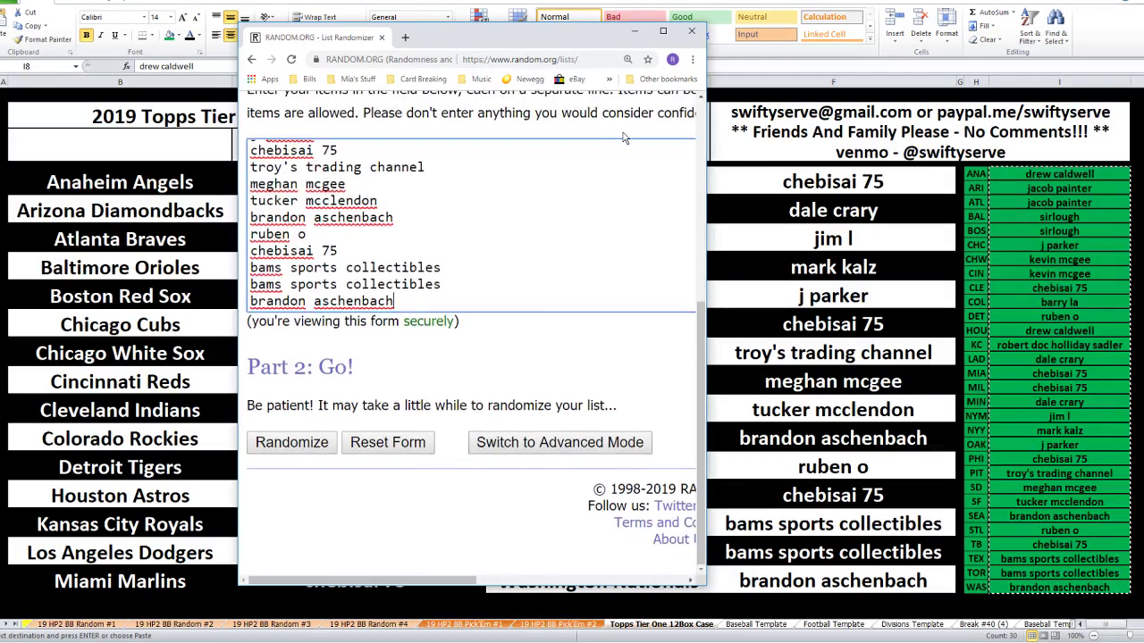
{"action": "left_click", "coordinate": [663, 31]}
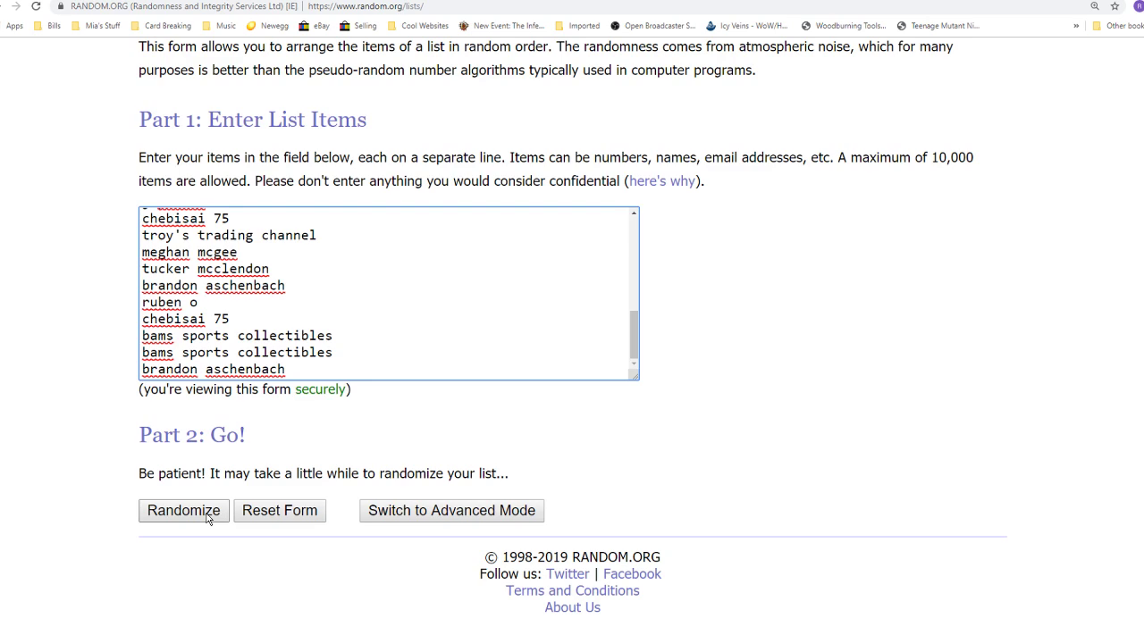
Randomize the 30-name owner list five times.
{"action": "left_click", "coordinate": [208, 518]}
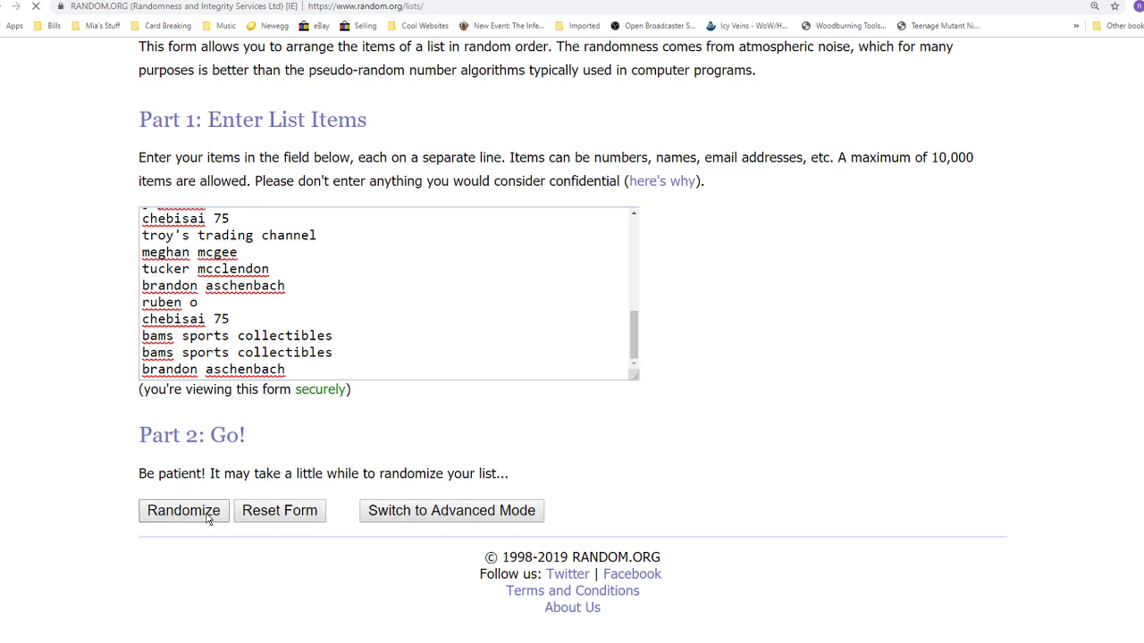
{"action": "left_click", "coordinate": [168, 512]}
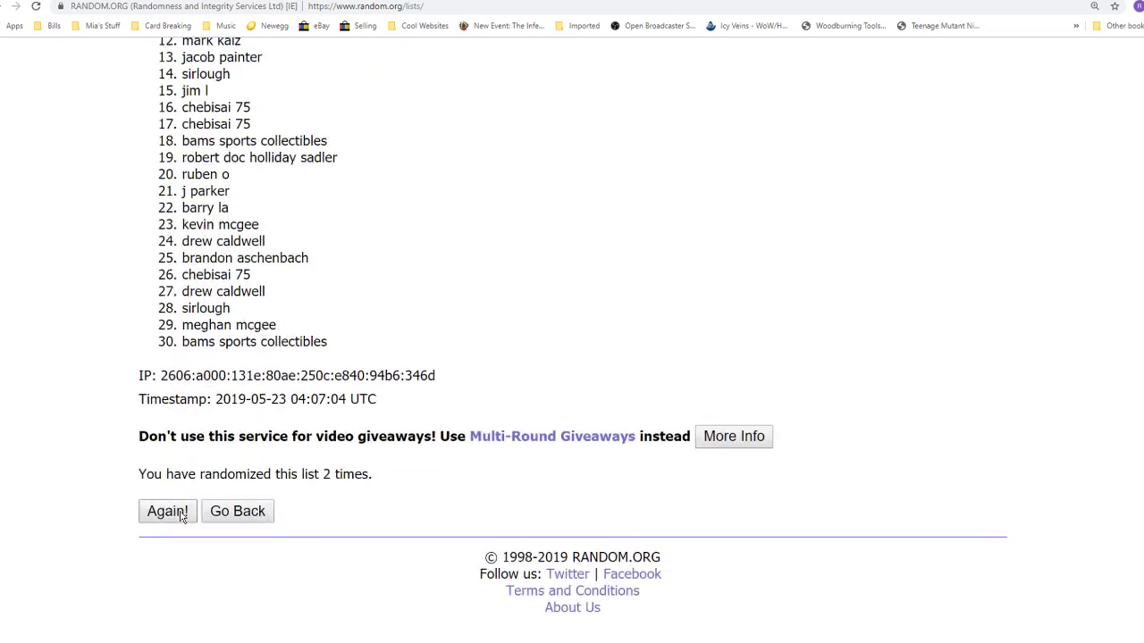
{"action": "left_click", "coordinate": [182, 517]}
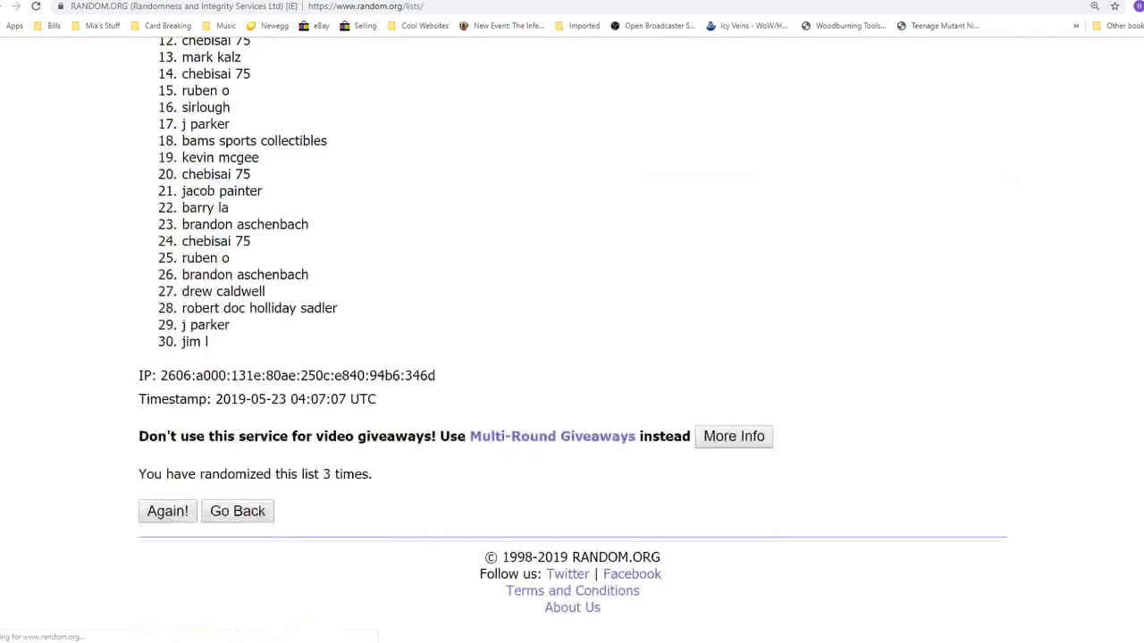
{"action": "left_click", "coordinate": [165, 515]}
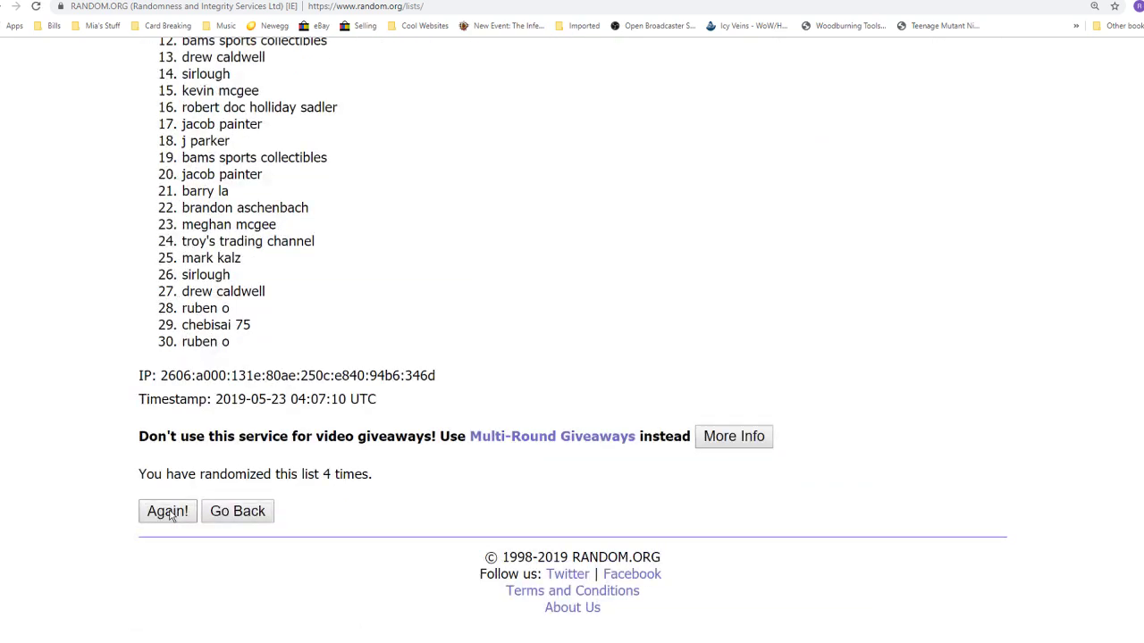
{"action": "left_click", "coordinate": [168, 514]}
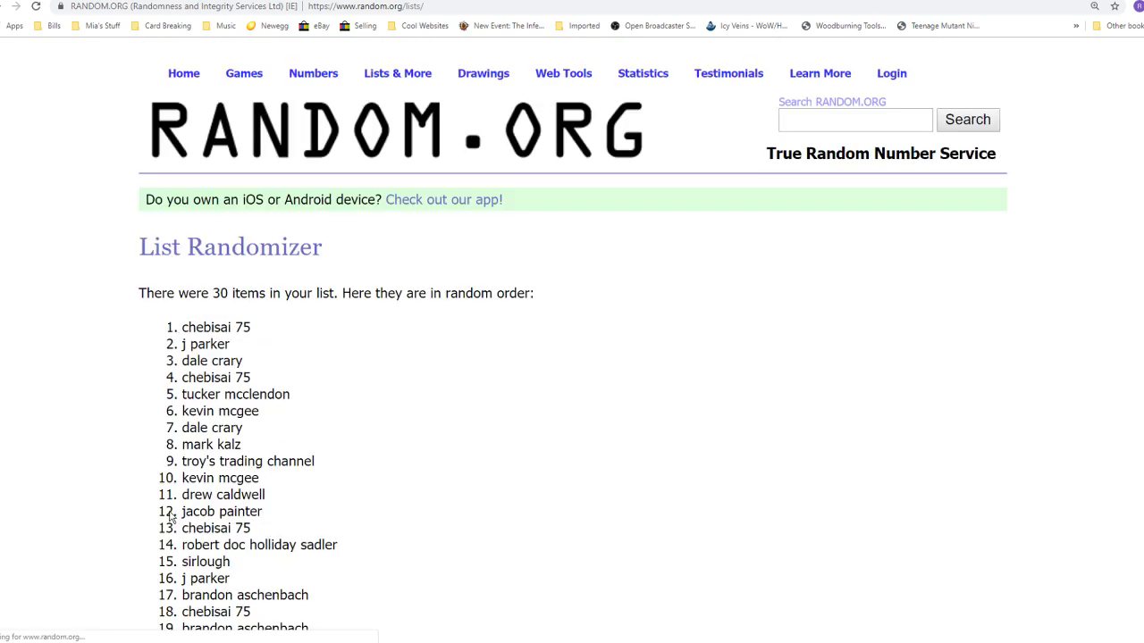
Copy the randomized 30 names and paste them as values into the owner column.
{"action": "left_click_drag", "start_coordinate": [227, 474], "coordinate": [390, 478]}
{"action": "scroll", "coordinate": [390, 478], "scroll_direction": "up", "scroll_amount": 4}
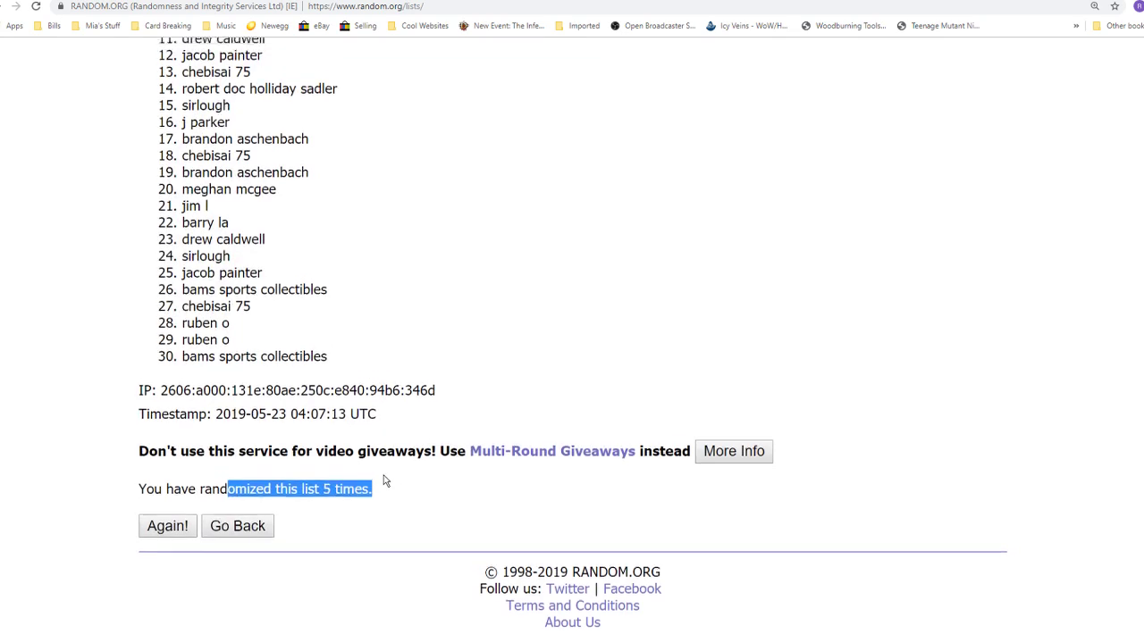
{"action": "left_click_drag", "start_coordinate": [185, 217], "coordinate": [329, 468]}
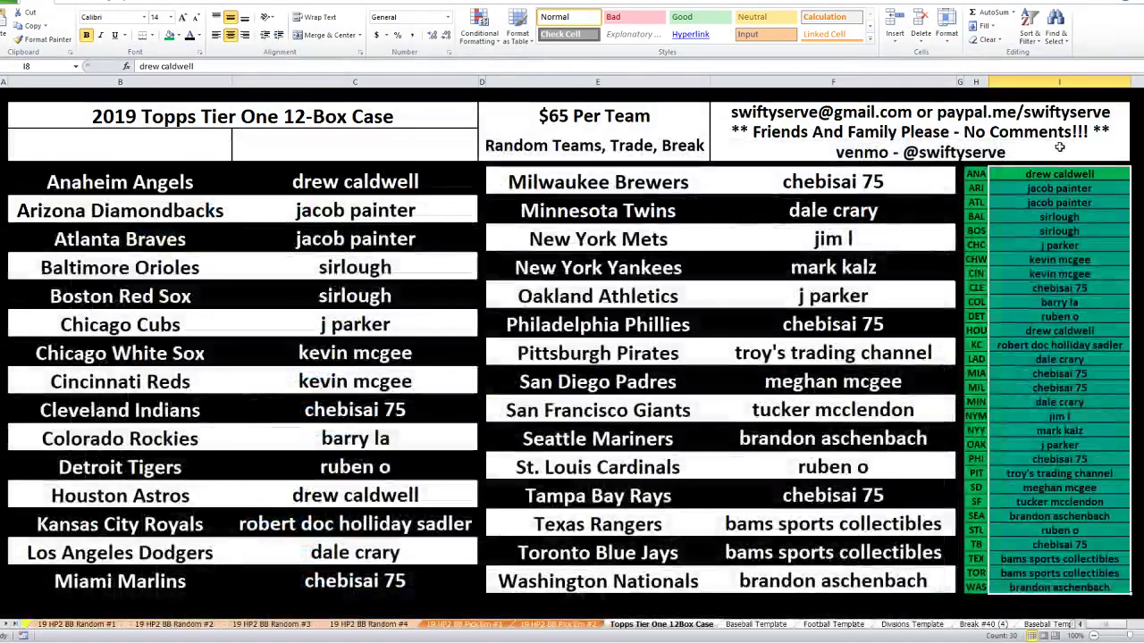
{"action": "key", "text": "ctrl+v"}
{"action": "right_click", "coordinate": [1067, 175]}
{"action": "left_click", "coordinate": [987, 223]}
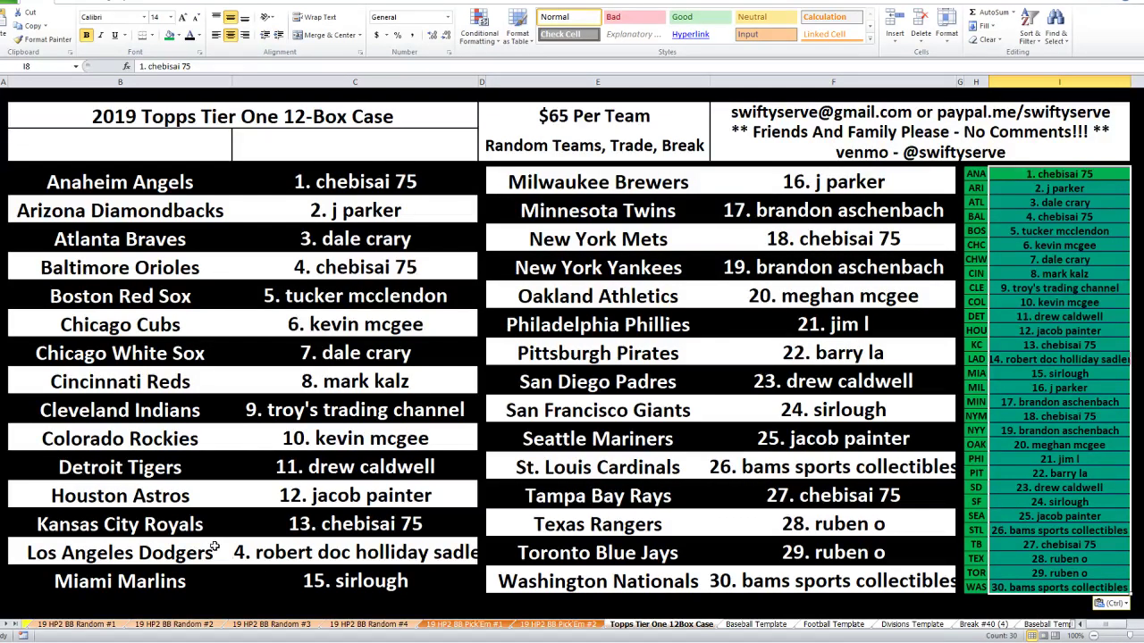
Fill B34:C34 (Dodgers) and E10:F10, E12:F12 (Twins, Yankees) green.
{"action": "left_click_drag", "start_coordinate": [212, 554], "coordinate": [323, 541]}
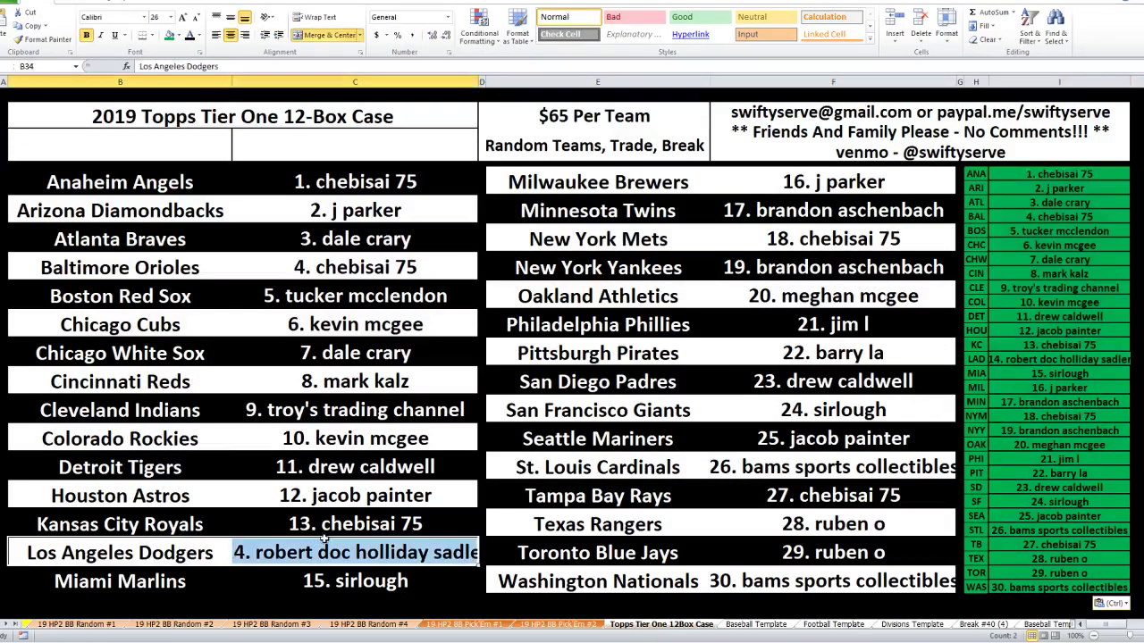
{"action": "left_click", "coordinate": [169, 35]}
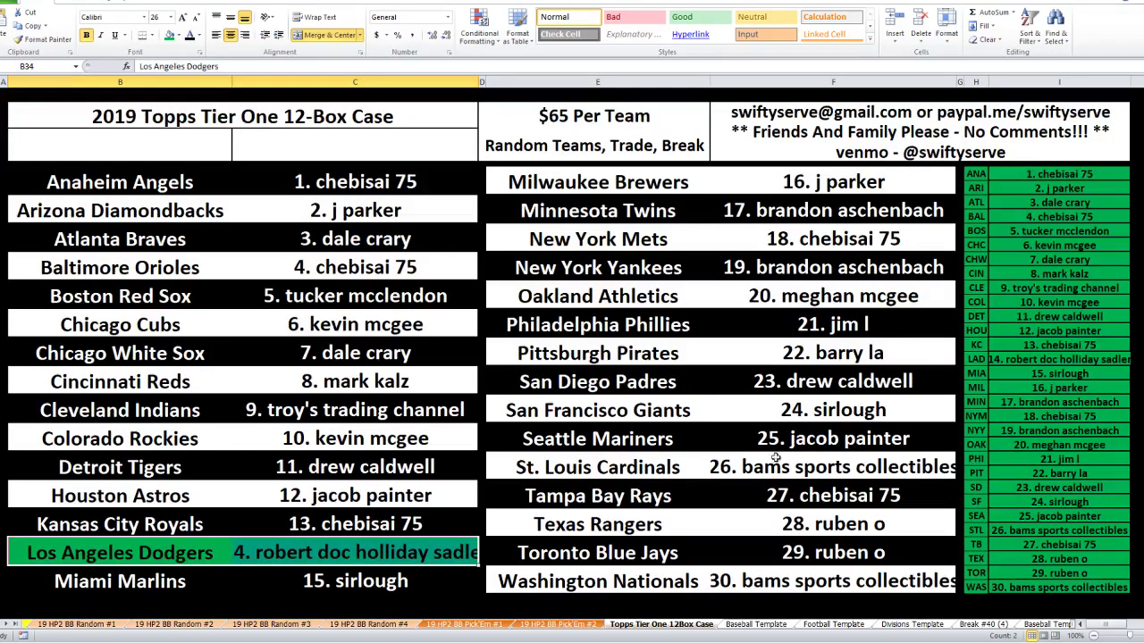
{"action": "left_click_drag", "start_coordinate": [645, 266], "coordinate": [756, 255]}
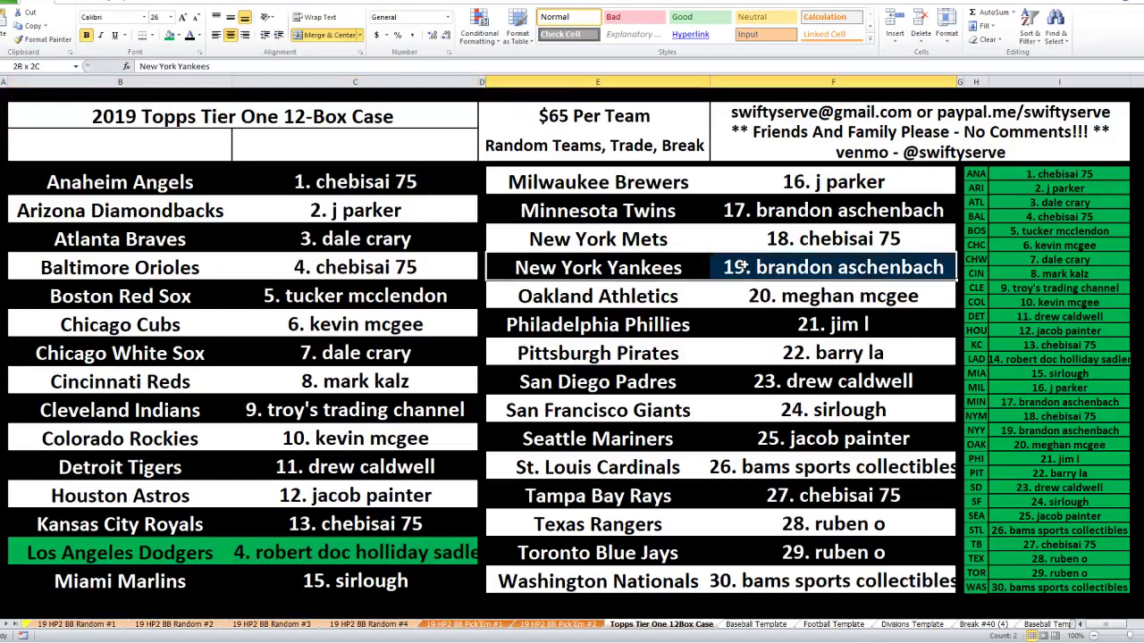
{"action": "left_click_drag", "start_coordinate": [673, 208], "coordinate": [733, 210]}
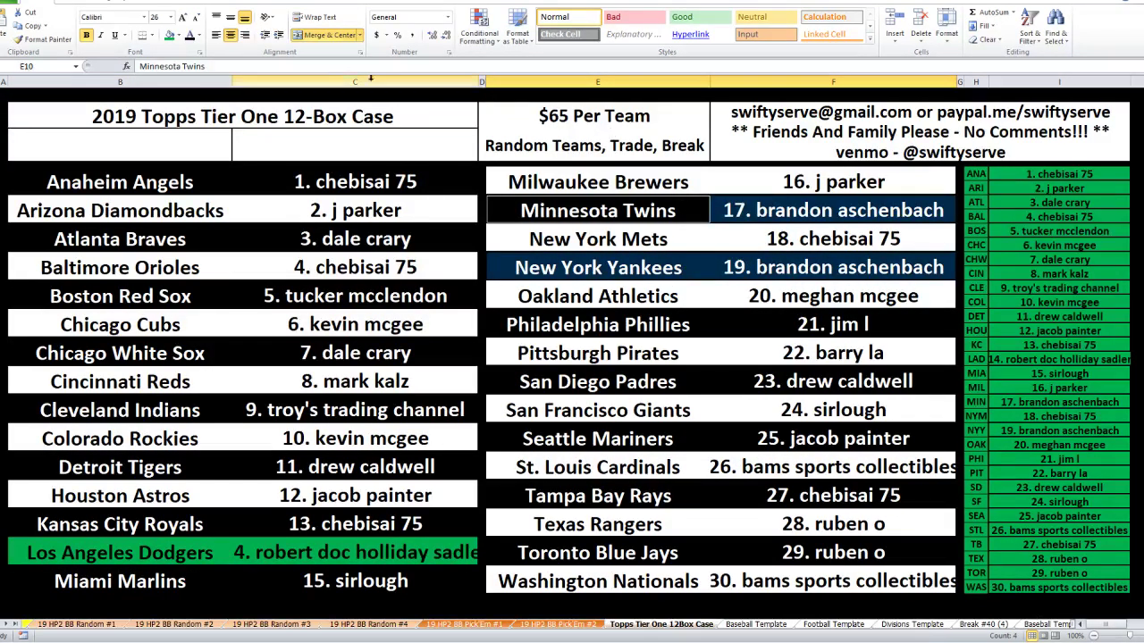
{"action": "left_click", "coordinate": [170, 35]}
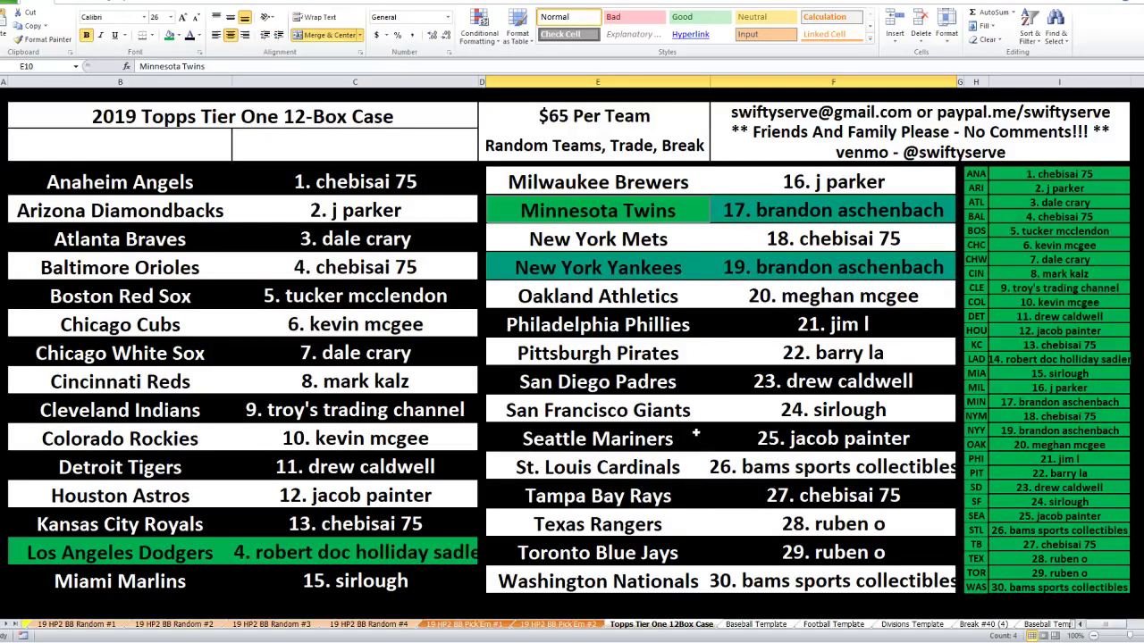
Fill the San Francisco Giants and Miami Marlins rows green, with dark Marlins text.
{"action": "left_click", "coordinate": [702, 409]}
{"action": "left_click_drag", "start_coordinate": [702, 409], "coordinate": [736, 408]}
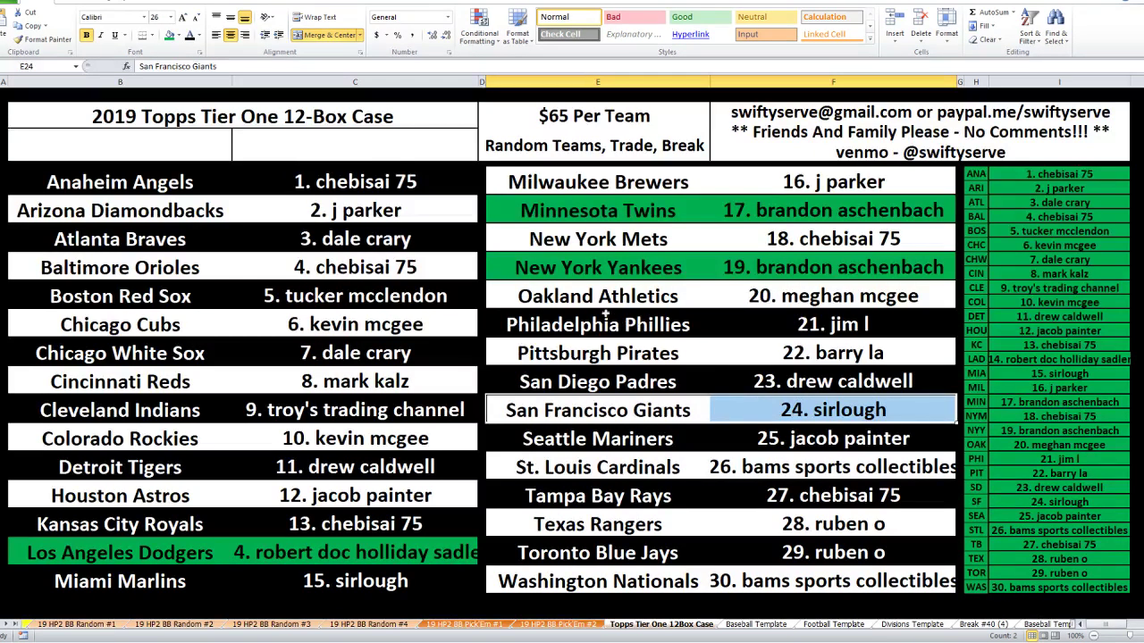
{"action": "left_click_drag", "start_coordinate": [173, 576], "coordinate": [304, 576]}
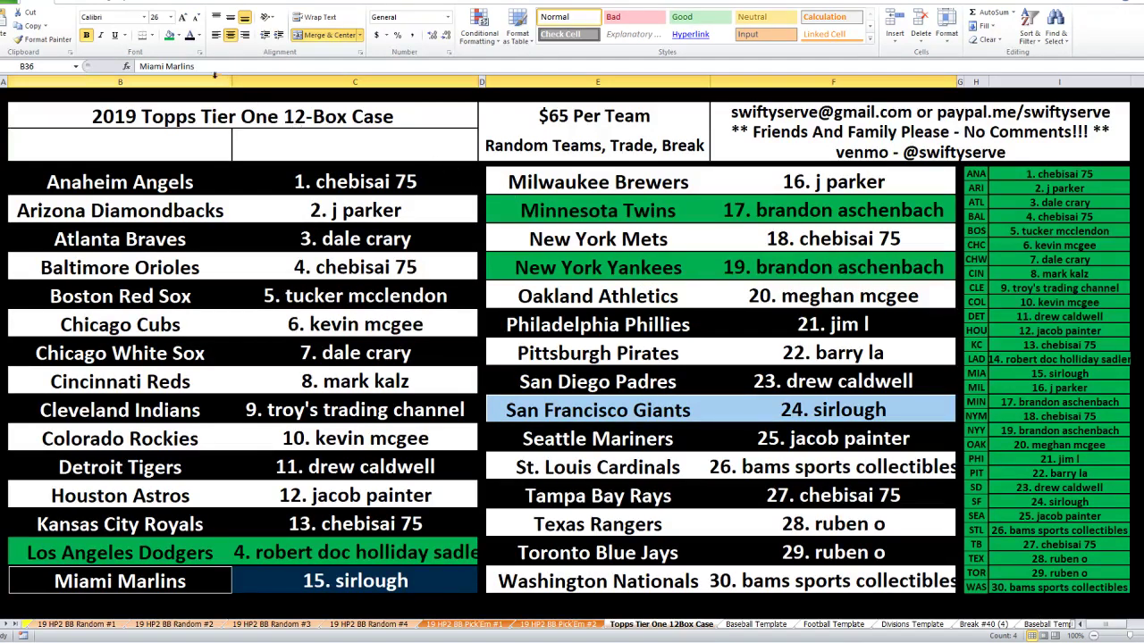
{"action": "left_click", "coordinate": [168, 35]}
{"action": "left_click", "coordinate": [189, 34]}
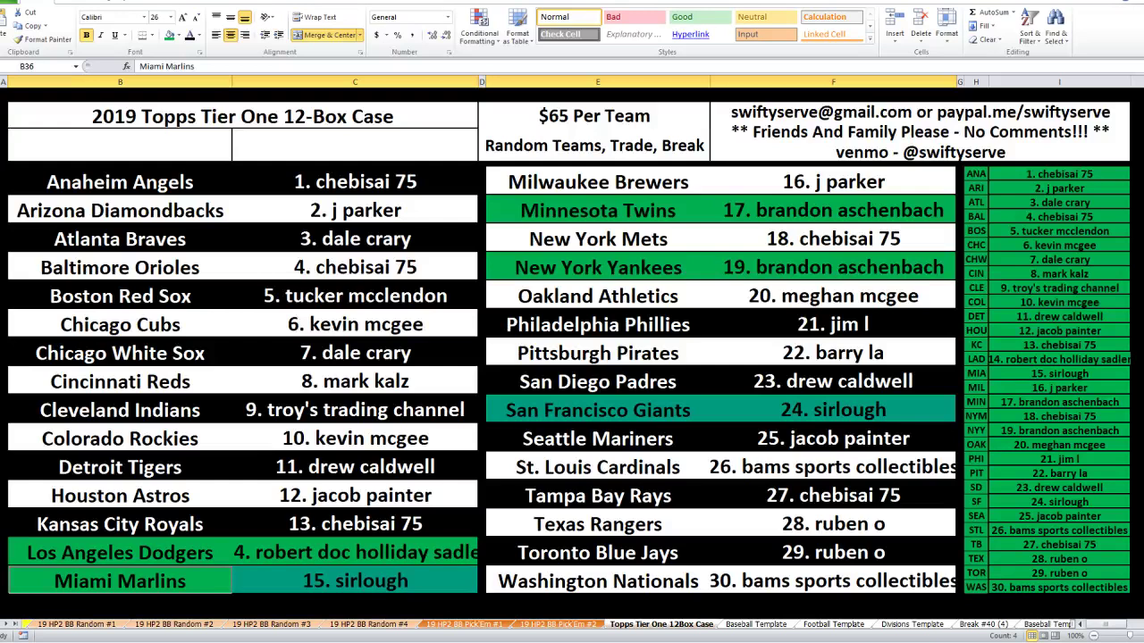
Fill the Chicago White Sox and Atlanta Braves rows green.
{"action": "left_click_drag", "start_coordinate": [193, 356], "coordinate": [361, 369]}
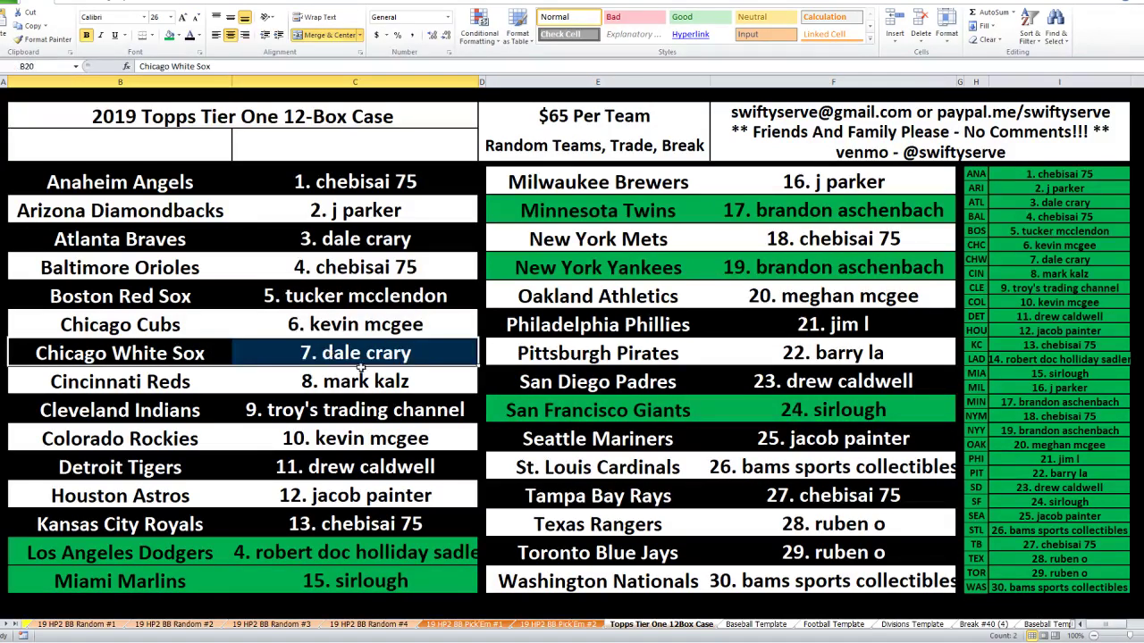
{"action": "left_click_drag", "start_coordinate": [198, 238], "coordinate": [313, 238]}
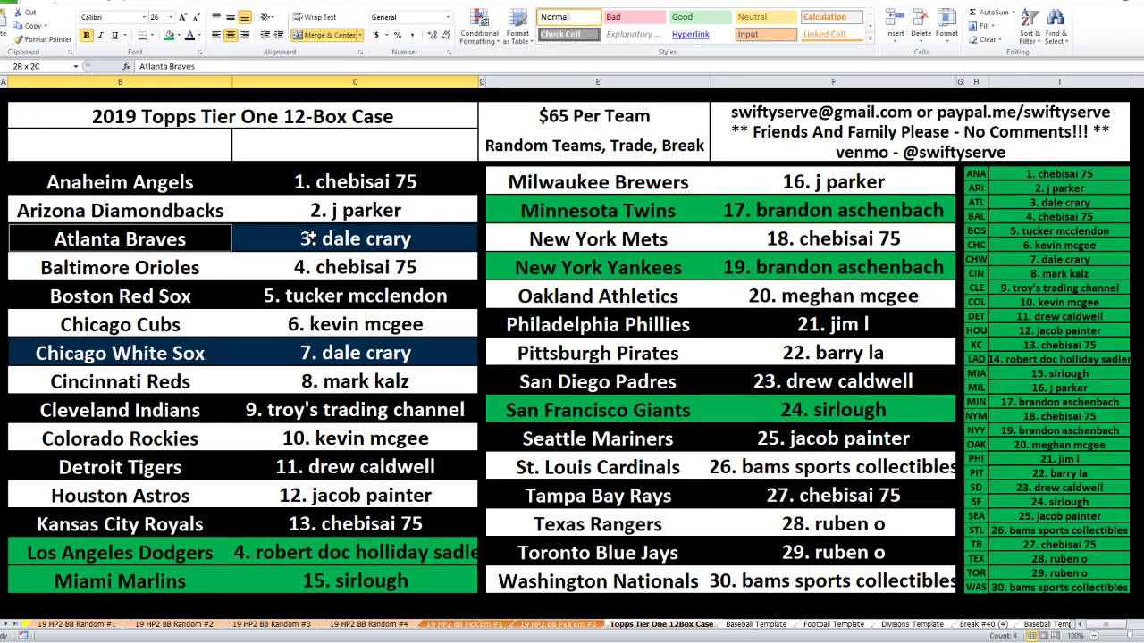
{"action": "left_click", "coordinate": [169, 36]}
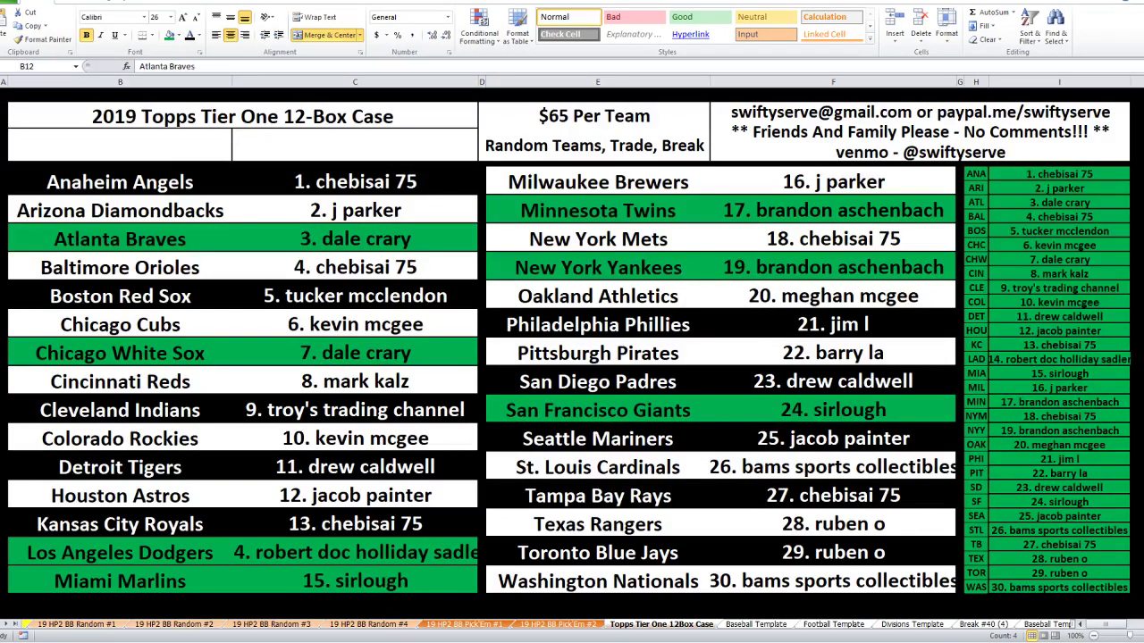
Fill the Chicago Cubs, Oakland Athletics, Colorado Rockies and Philadelphia Phillies rows green.
{"action": "left_click_drag", "start_coordinate": [219, 329], "coordinate": [323, 334]}
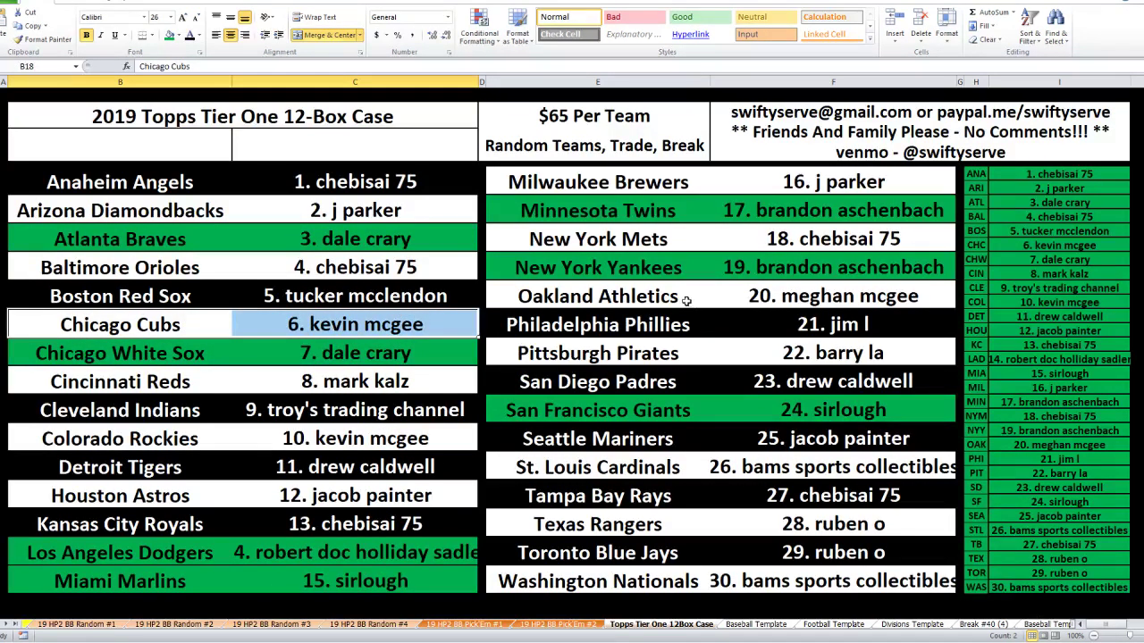
{"action": "left_click_drag", "start_coordinate": [686, 302], "coordinate": [769, 297]}
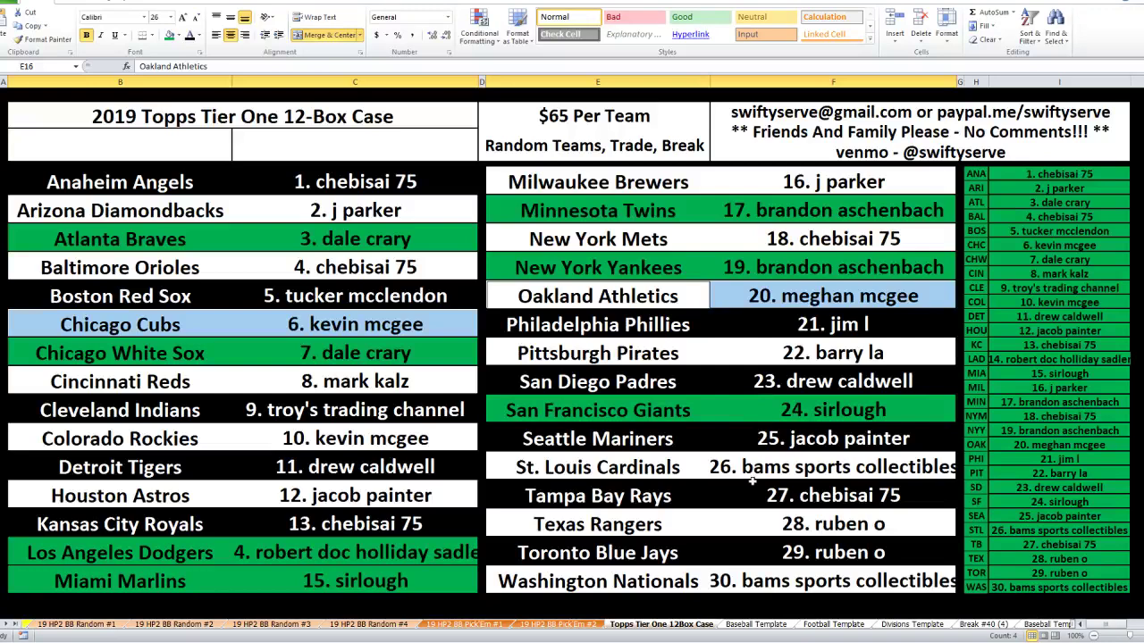
{"action": "left_click_drag", "start_coordinate": [207, 445], "coordinate": [260, 440]}
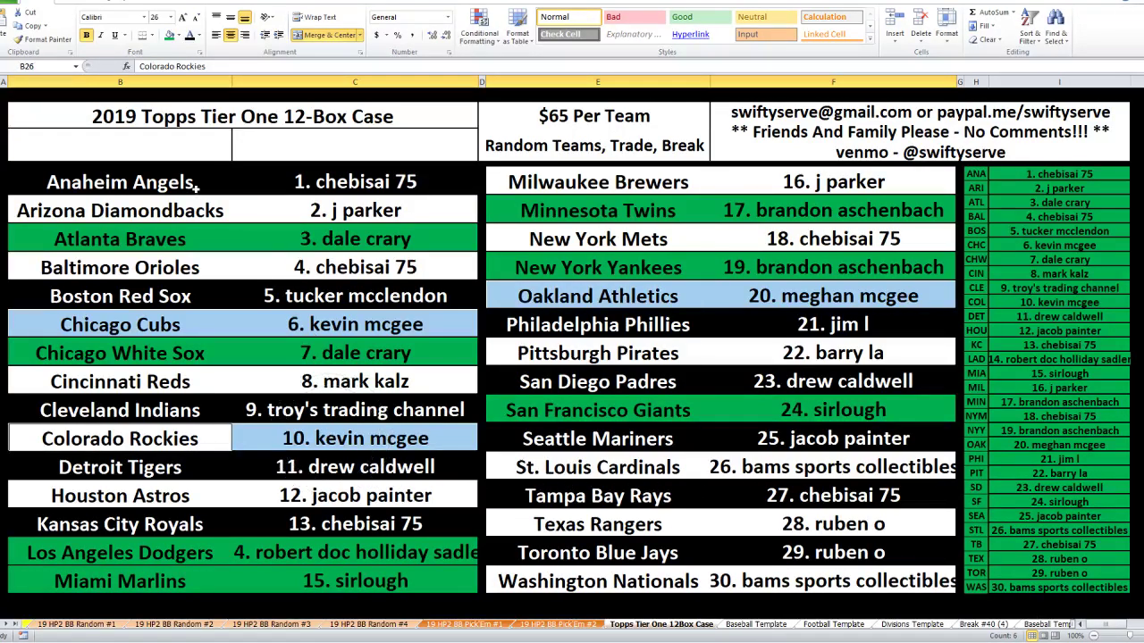
{"action": "left_click", "coordinate": [168, 34]}
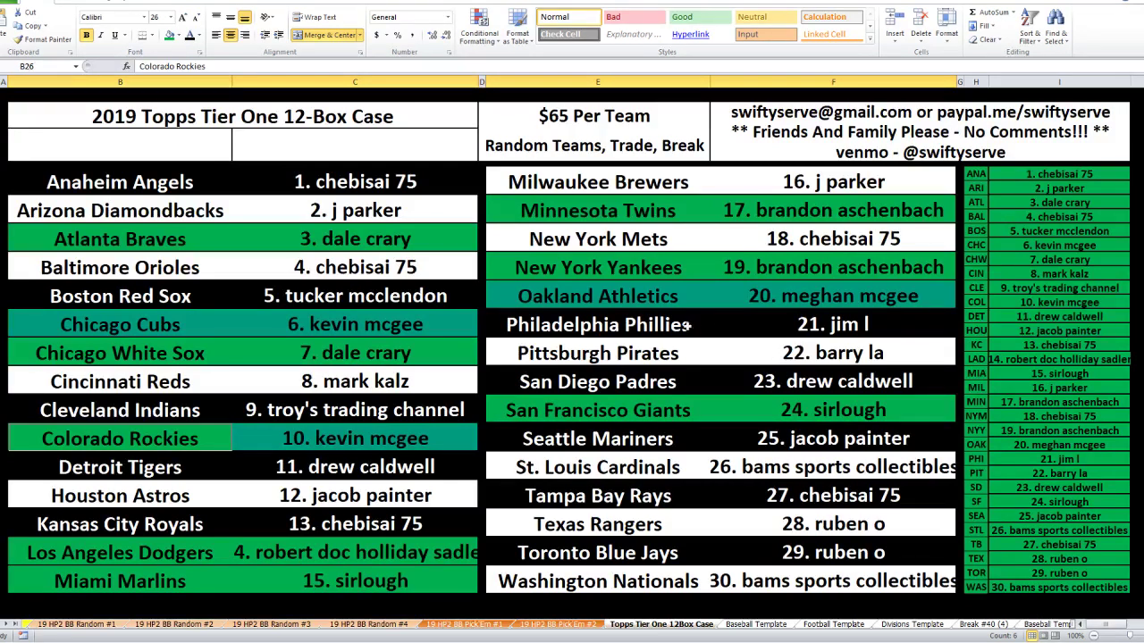
{"action": "left_click_drag", "start_coordinate": [687, 326], "coordinate": [760, 320]}
{"action": "left_click", "coordinate": [169, 35]}
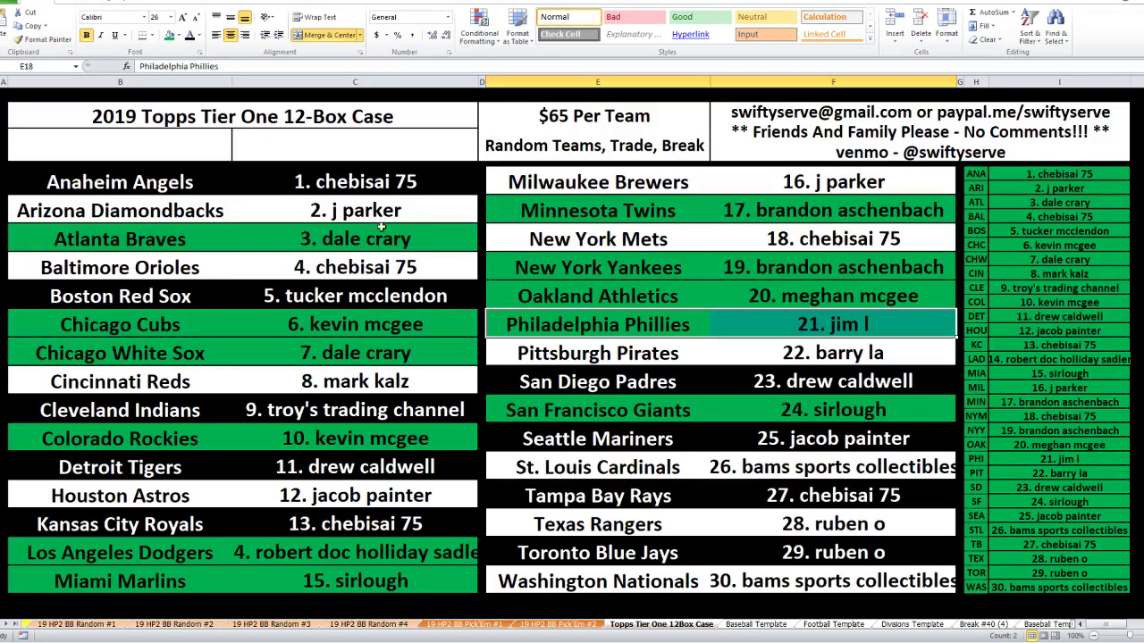
Shade the Milwaukee Brewers and Arizona Diamondbacks rows green.
{"action": "left_click_drag", "start_coordinate": [670, 188], "coordinate": [774, 181]}
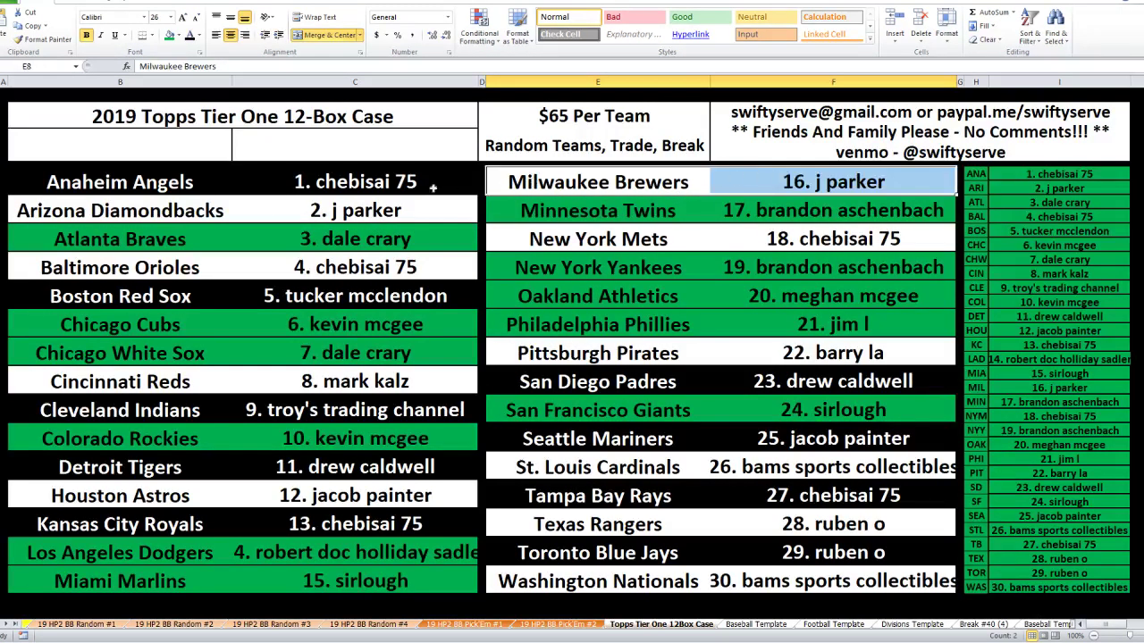
{"action": "left_click_drag", "start_coordinate": [201, 204], "coordinate": [323, 209], "text": "ctrl"}
{"action": "left_click", "coordinate": [167, 36]}
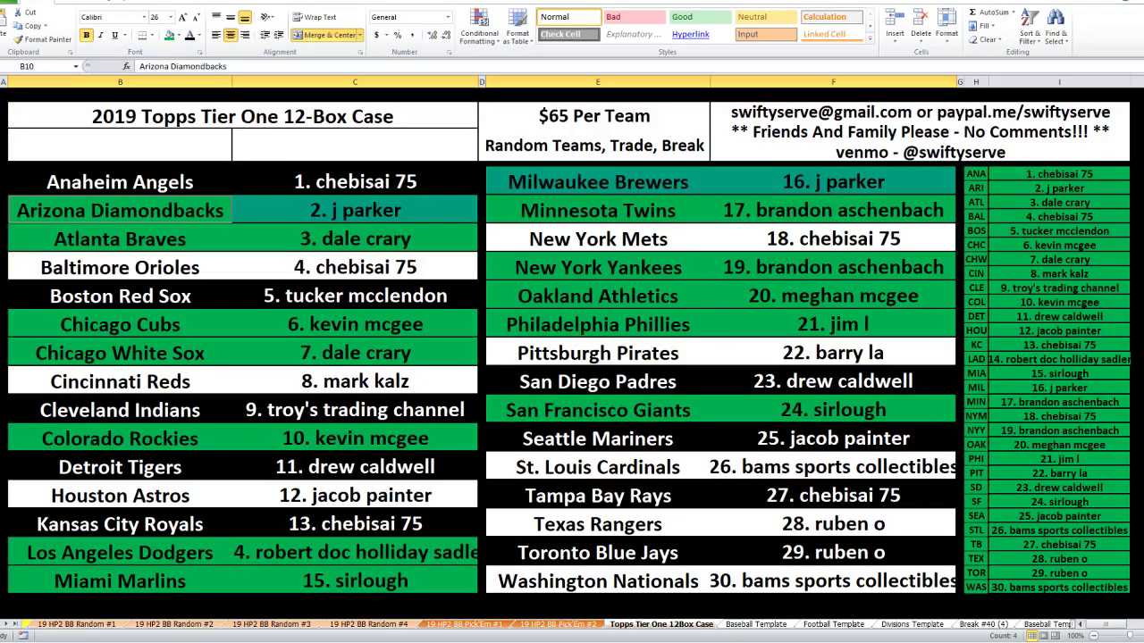
Fill the Anaheim, Baltimore, New York Mets, Tampa Bay and Kansas City rows green.
{"action": "left_click_drag", "start_coordinate": [226, 182], "coordinate": [278, 182]}
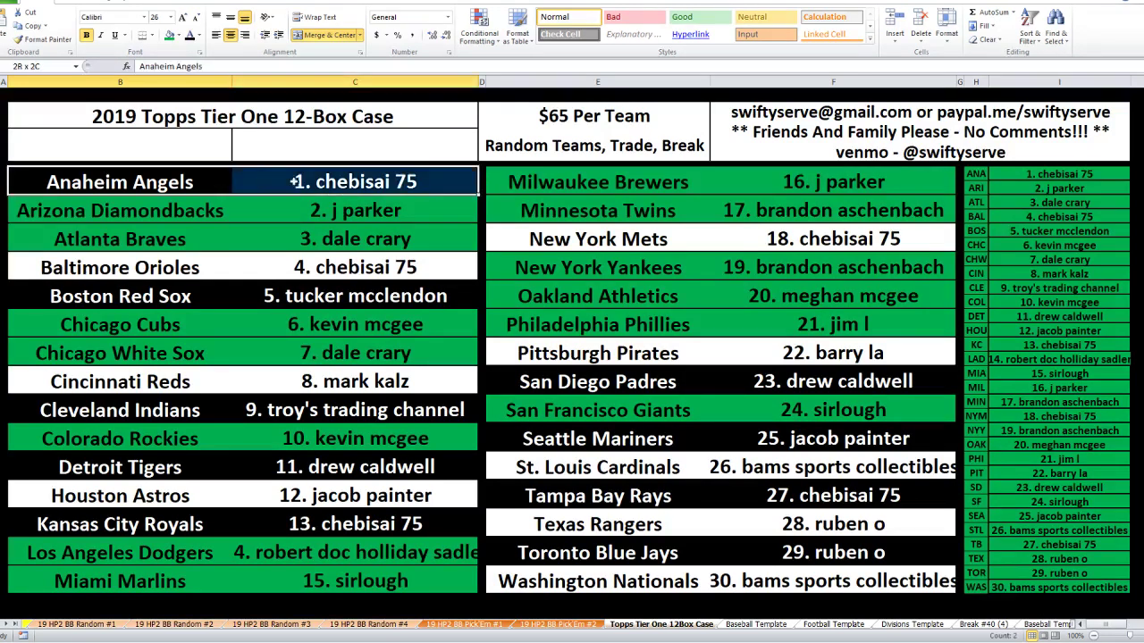
{"action": "left_click_drag", "start_coordinate": [204, 270], "coordinate": [289, 269]}
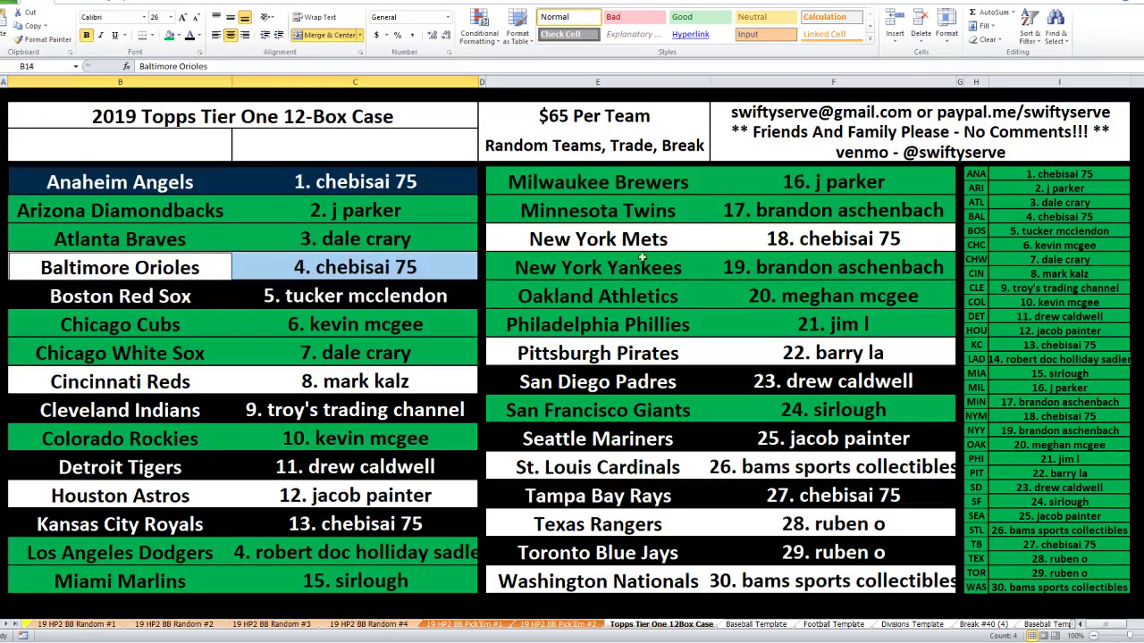
{"action": "left_click_drag", "start_coordinate": [659, 243], "coordinate": [770, 237]}
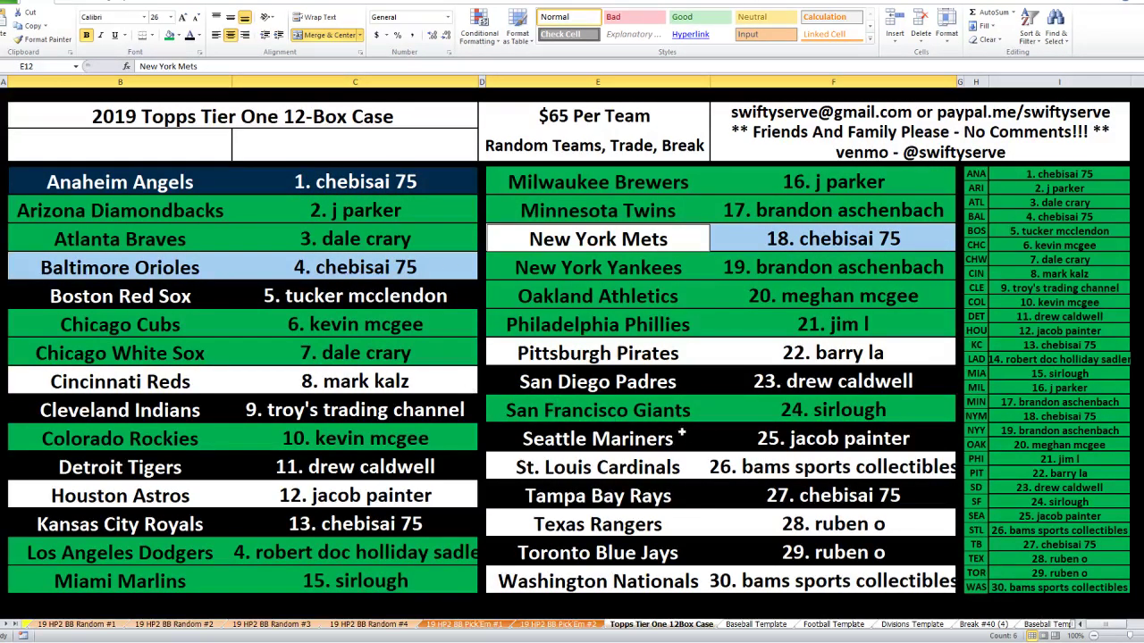
{"action": "left_click_drag", "start_coordinate": [676, 492], "coordinate": [768, 493]}
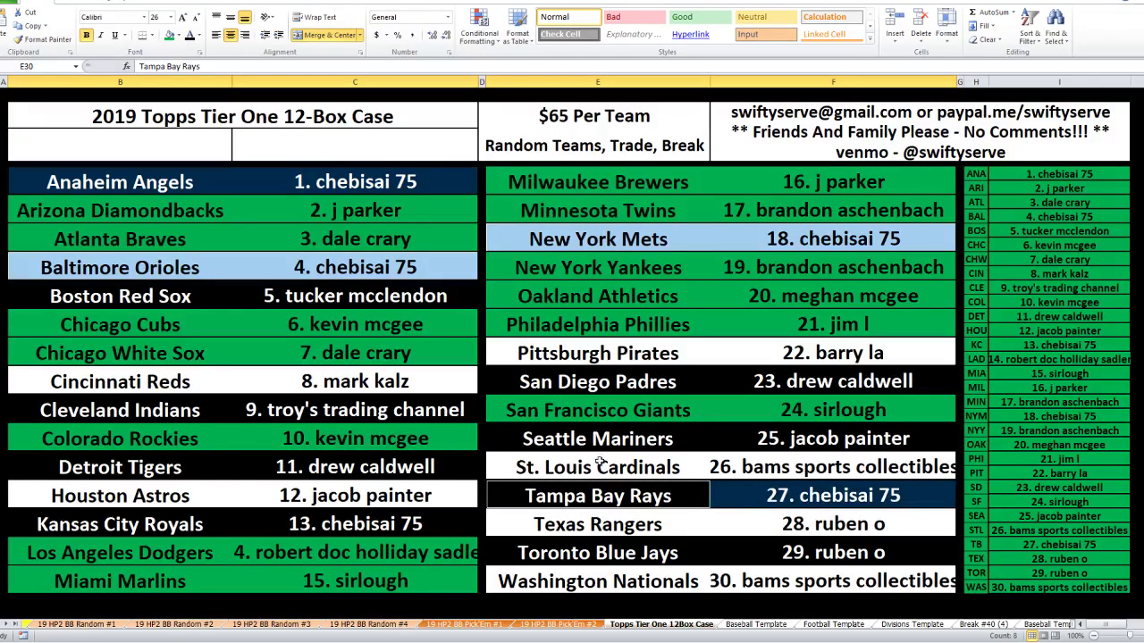
{"action": "left_click_drag", "start_coordinate": [181, 515], "coordinate": [309, 513]}
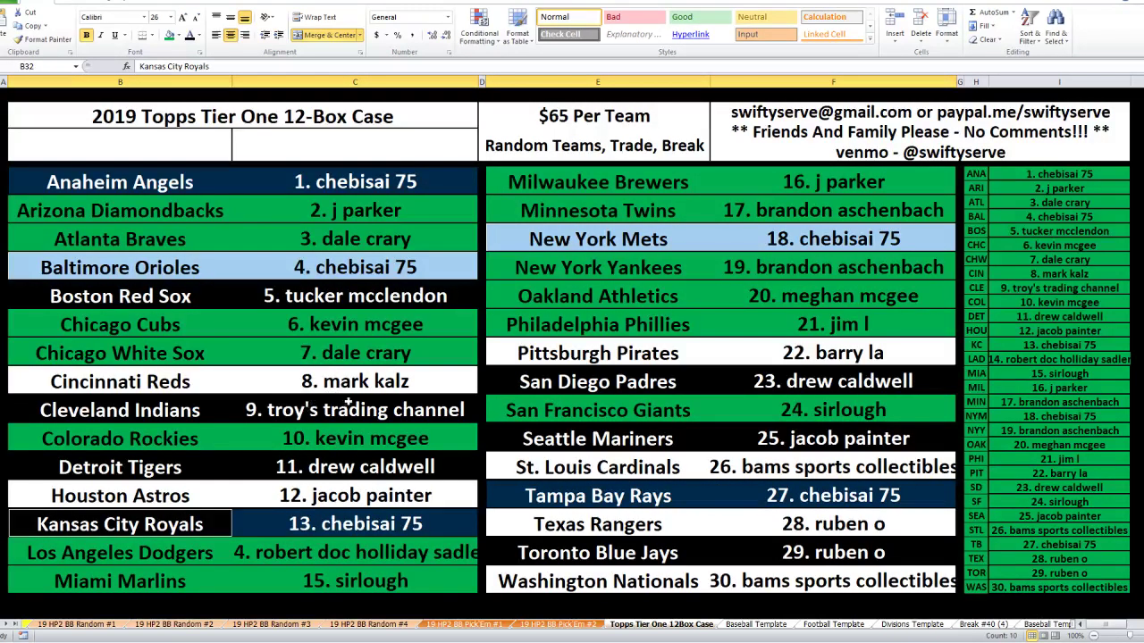
{"action": "left_click", "coordinate": [168, 34]}
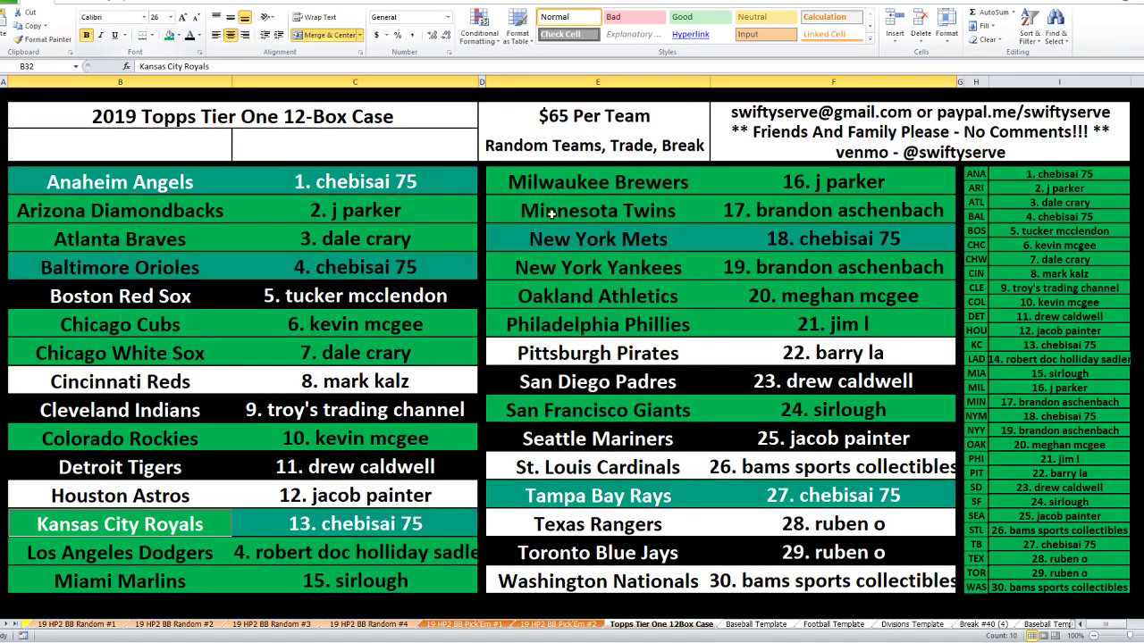
{"action": "left_click", "coordinate": [793, 353]}
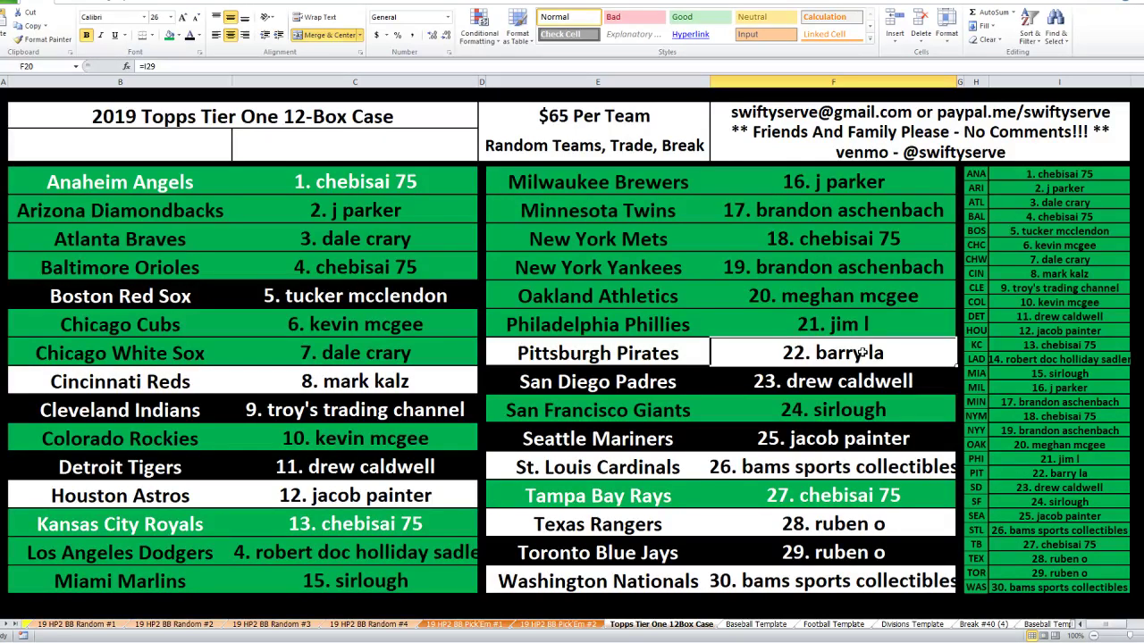
Enter the swapped owners' names in capitals for the Pirates (F20) and Blue Jays (F34).
{"action": "type", "text": "RUBEN O"}
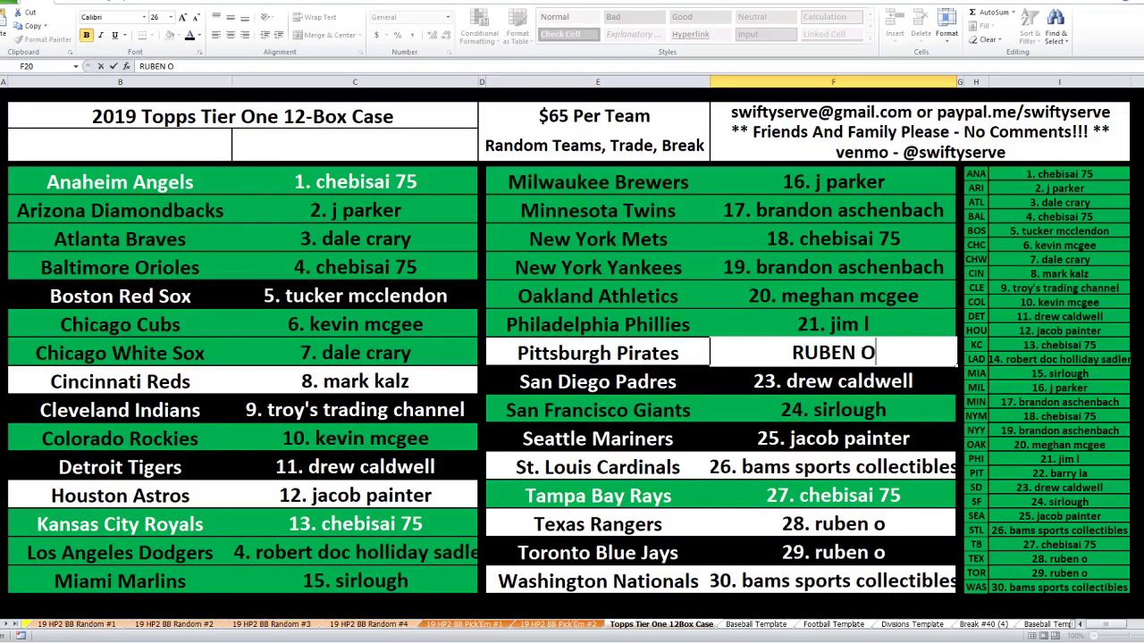
{"action": "key", "text": "Return"}
{"action": "key", "text": "Down"}
{"action": "key", "text": "Down"}
{"action": "key", "text": "Down"}
{"action": "key", "text": "Down"}
{"action": "key", "text": "Down"}
{"action": "key", "text": "Down"}
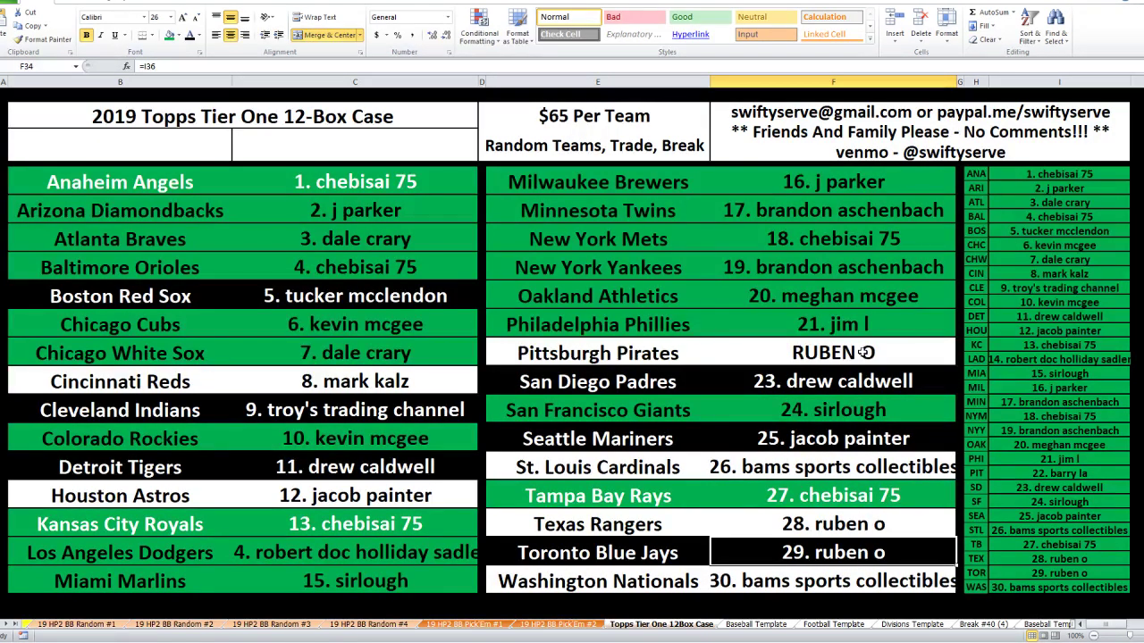
{"action": "type", "text": "BARRY LA"}
{"action": "key", "text": "Return"}
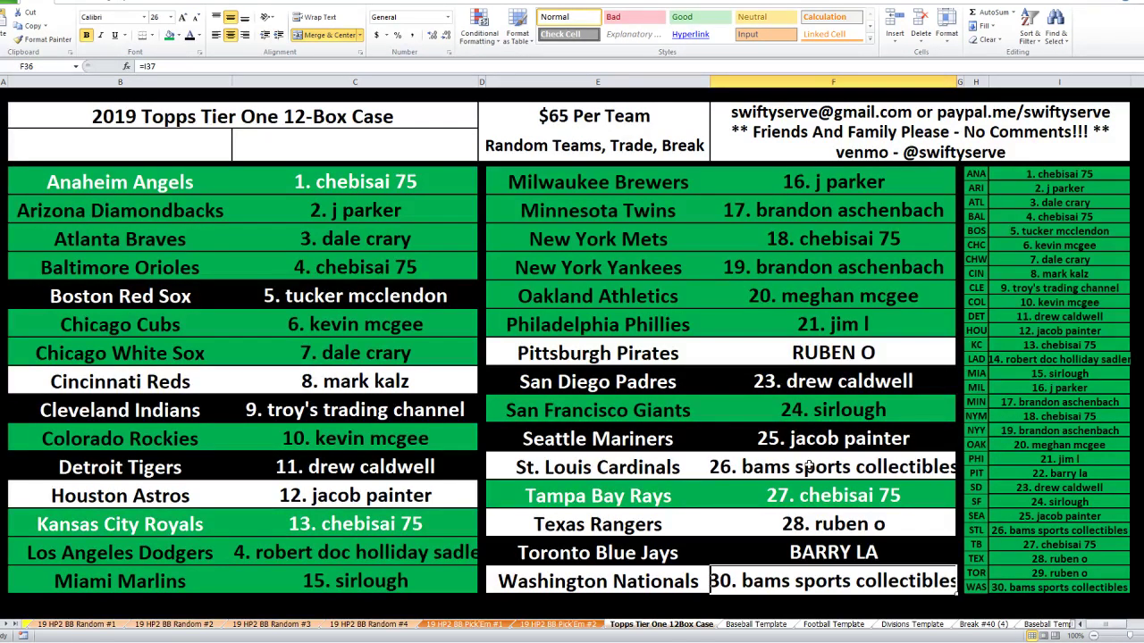
Select the Anaheim Angels, Kansas City Royals and Tampa Bay Rays rows in turn.
{"action": "left_click_drag", "start_coordinate": [214, 175], "coordinate": [268, 183]}
{"action": "left_click_drag", "start_coordinate": [202, 526], "coordinate": [322, 531]}
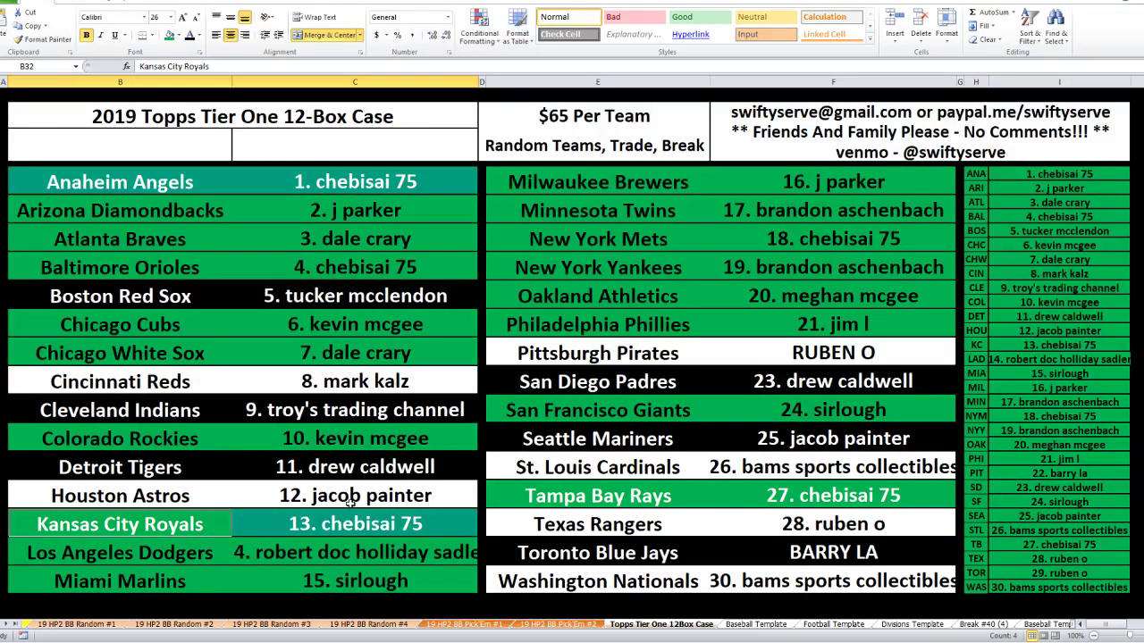
{"action": "left_click", "coordinate": [706, 497]}
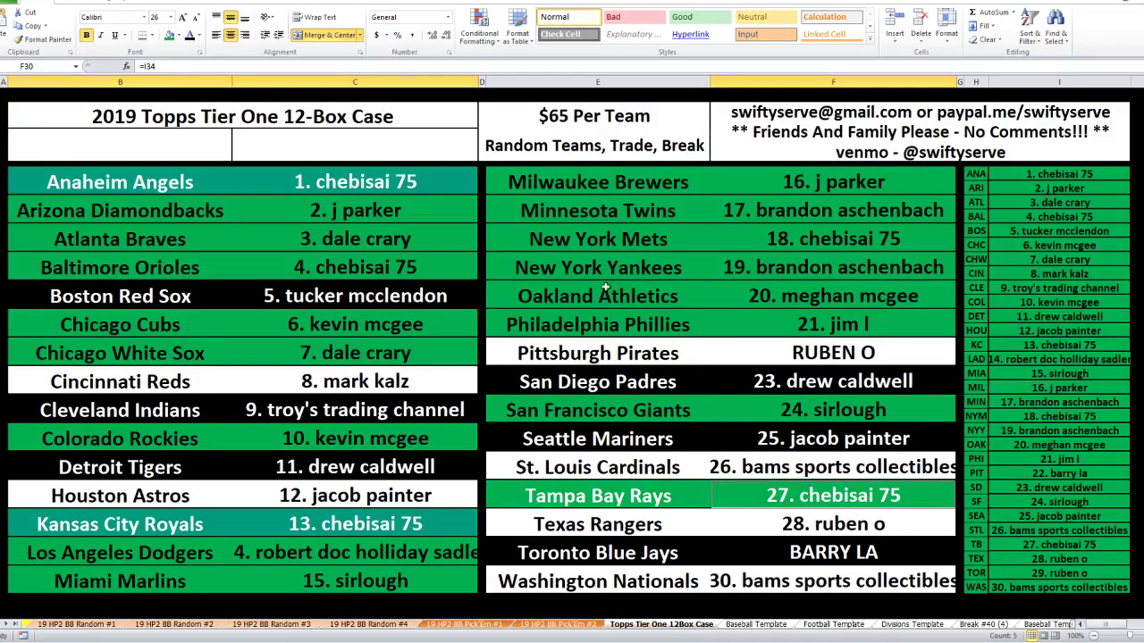
{"action": "left_click_drag", "start_coordinate": [657, 497], "coordinate": [772, 500]}
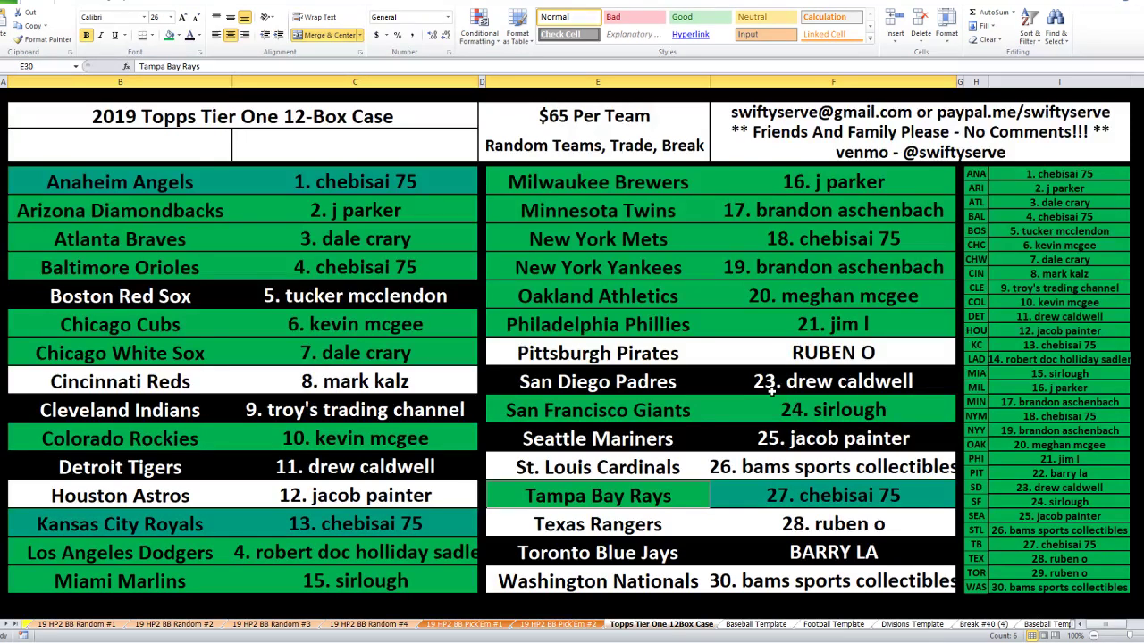
Fill the San Diego Padres and Detroit Tigers rows green, leaving the font colour unchanged.
{"action": "left_click_drag", "start_coordinate": [666, 388], "coordinate": [770, 383]}
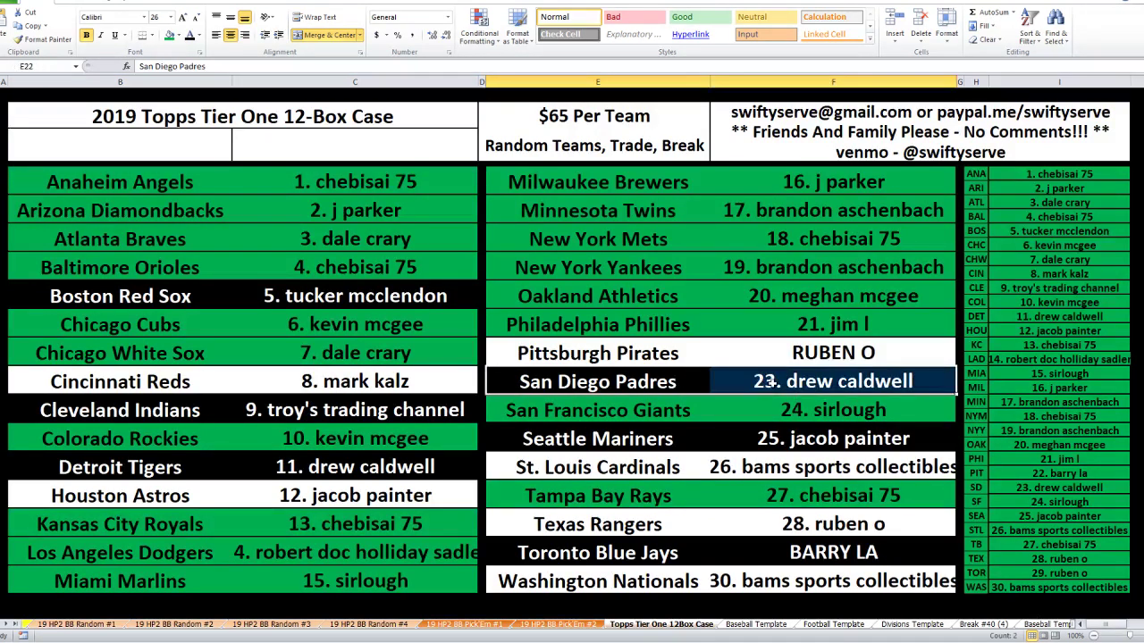
{"action": "left_click_drag", "start_coordinate": [185, 467], "coordinate": [286, 461]}
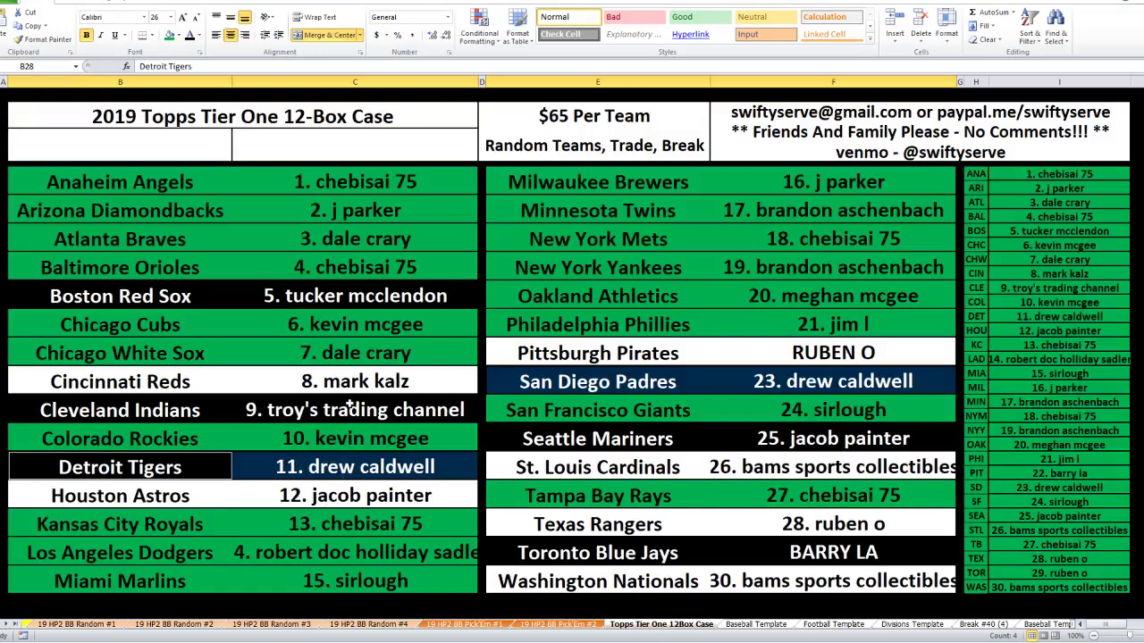
{"action": "left_click", "coordinate": [169, 35]}
{"action": "left_click", "coordinate": [196, 36]}
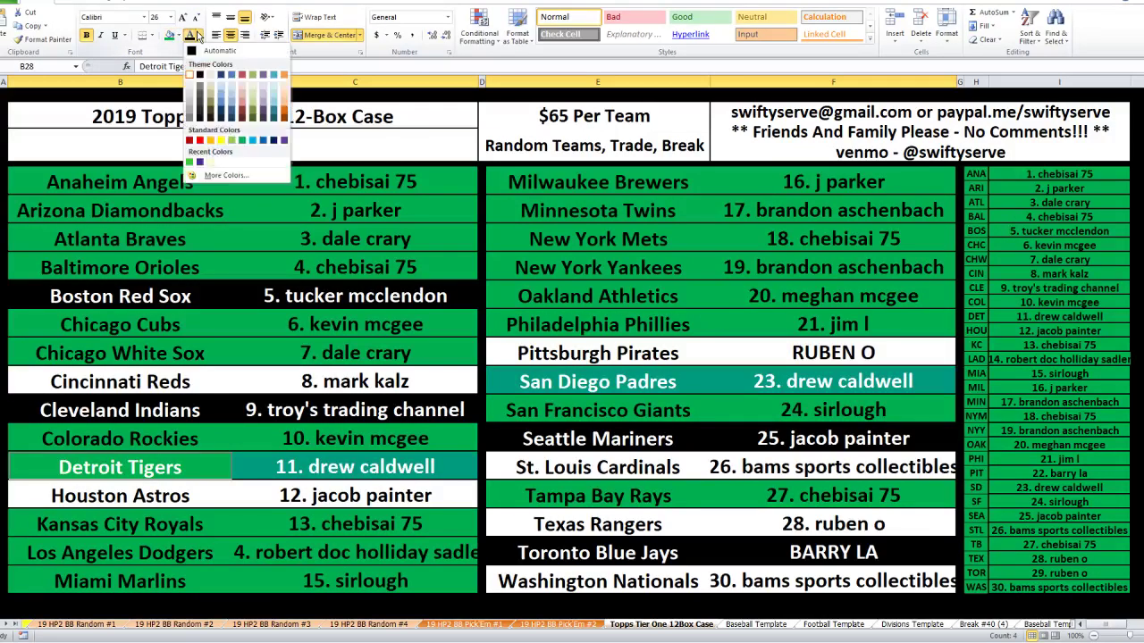
{"action": "left_click", "coordinate": [191, 40]}
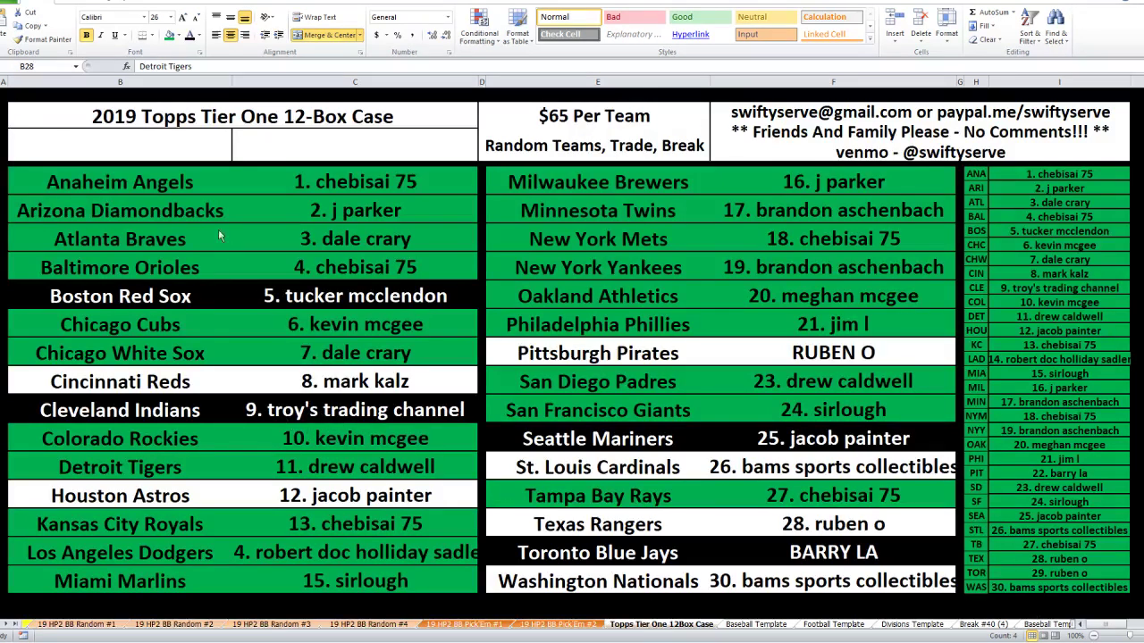
Apply green fill to both team lists, B8:C36 and E8:F36, then deselect.
{"action": "mouse_move", "coordinate": [173, 182]}
{"action": "left_mouse_down"}
{"action": "mouse_move", "coordinate": [268, 273]}
{"action": "mouse_move", "coordinate": [327, 526]}
{"action": "mouse_move", "coordinate": [351, 563]}
{"action": "left_mouse_up"}
{"action": "left_click_drag", "start_coordinate": [621, 183], "coordinate": [848, 582]}
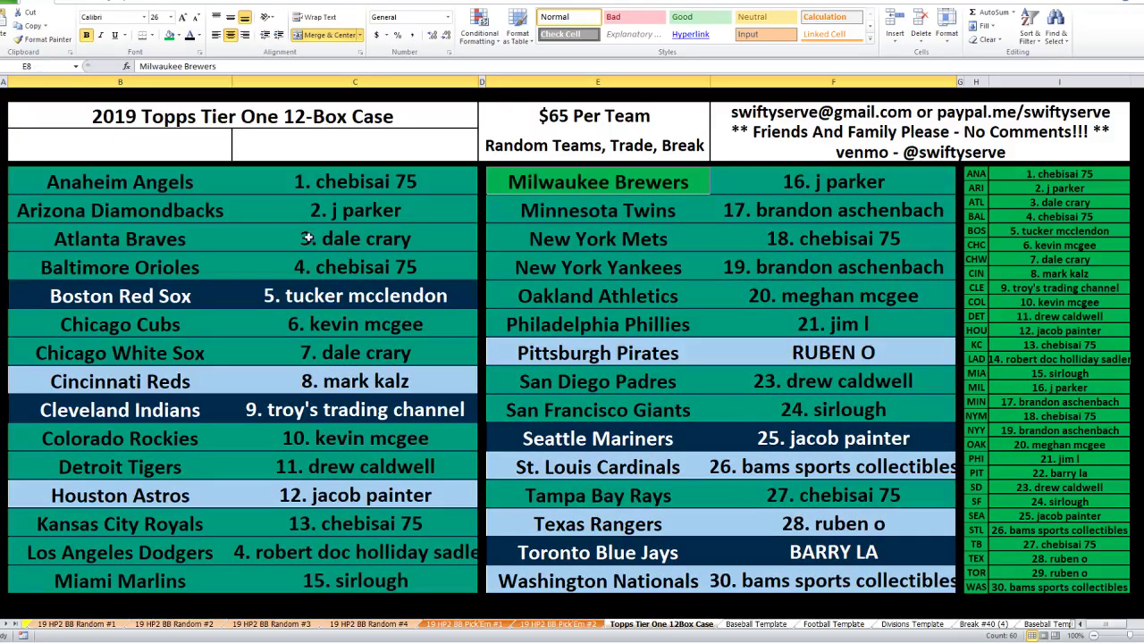
{"action": "left_click", "coordinate": [167, 37]}
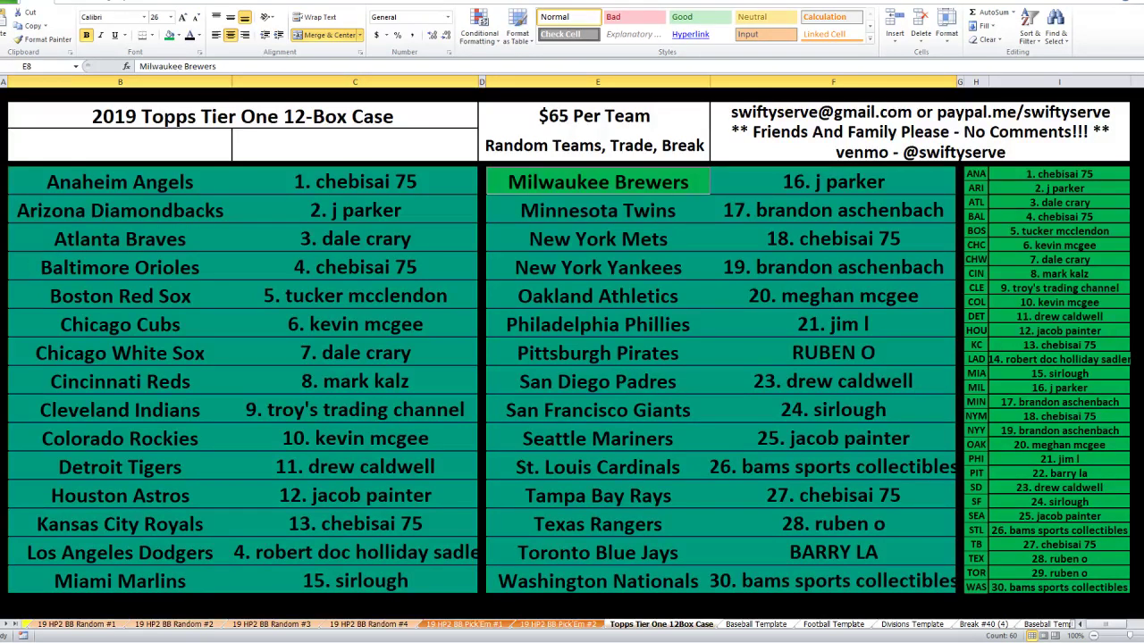
{"action": "left_click", "coordinate": [350, 148]}
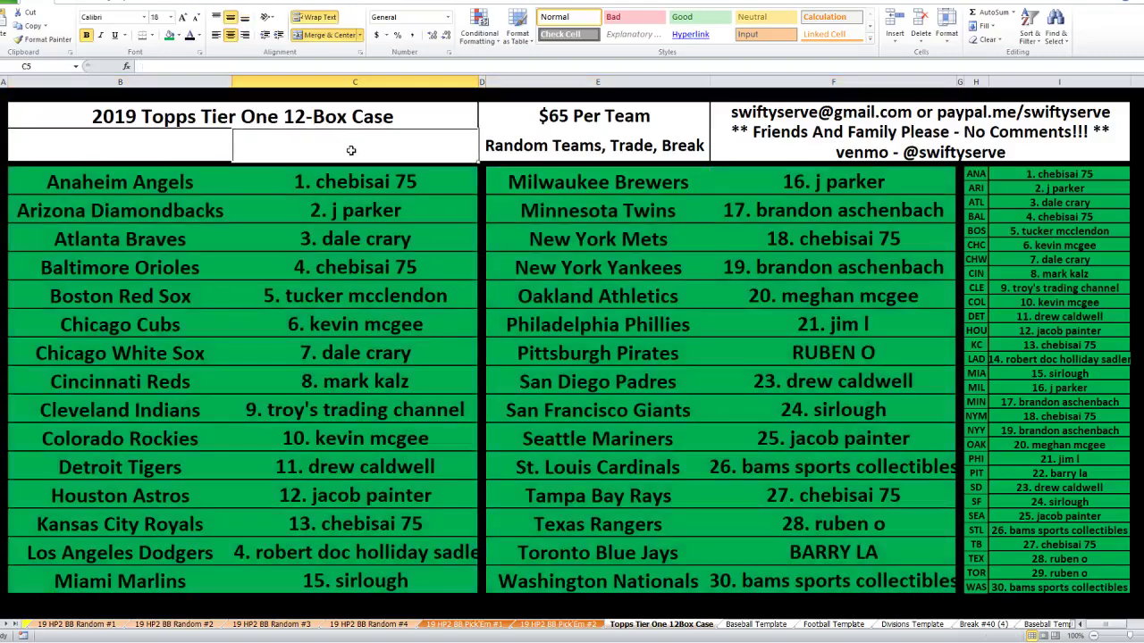
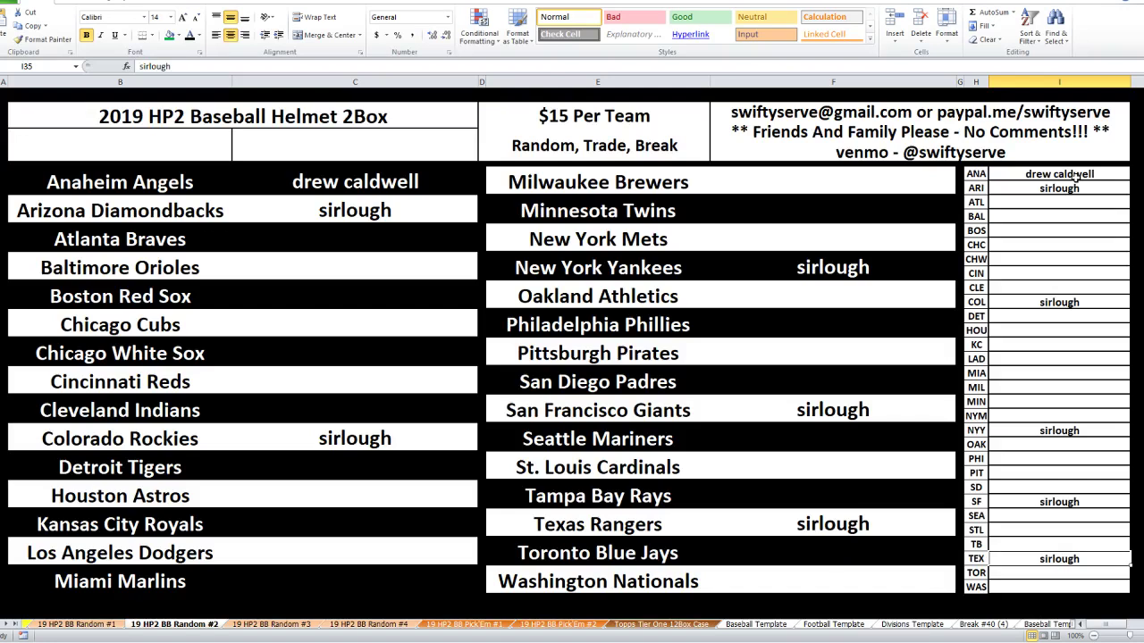
{"action": "key", "text": "Up"}
{"action": "key", "text": "Up"}
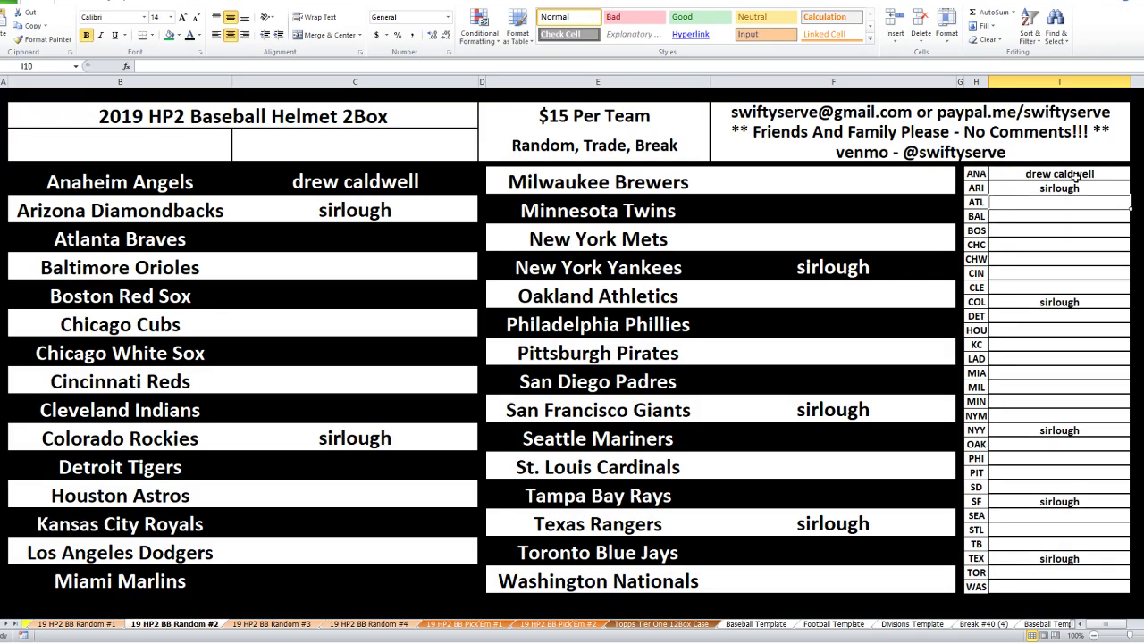
Enter buyer names in column I for the ATL, BAL and KC rows.
{"action": "type", "text": "b martin"}
{"action": "key", "text": "Return"}
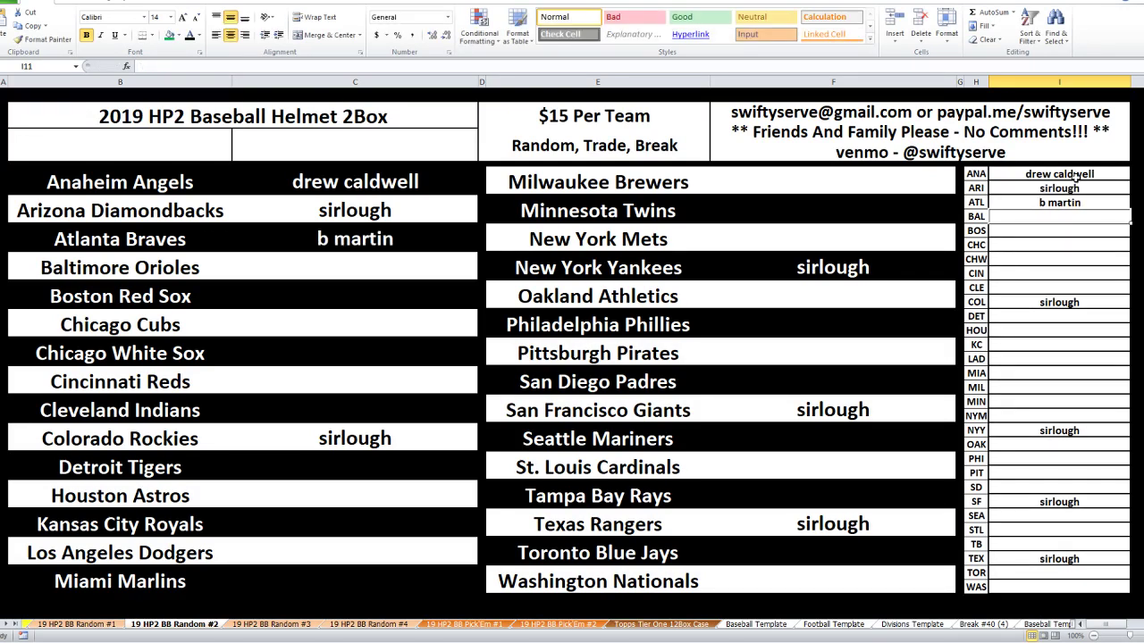
{"action": "type", "text": "nik-an"}
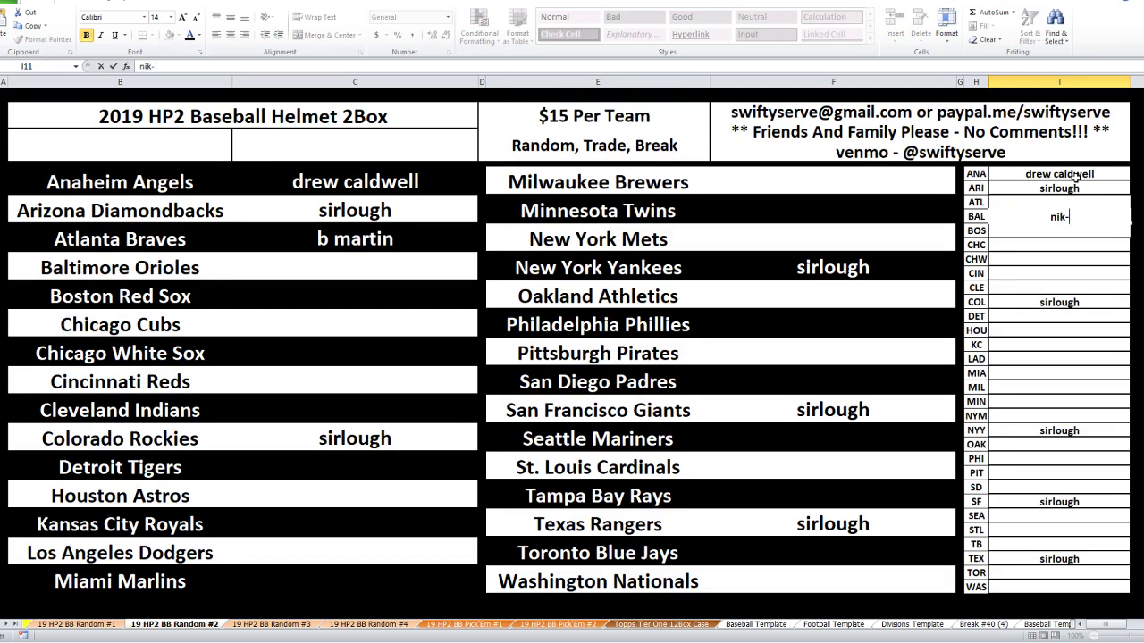
{"action": "key", "text": "BackSpace"}
{"action": "key", "text": "BackSpace"}
{"action": "type", "text": "nak"}
{"action": "key", "text": "Return"}
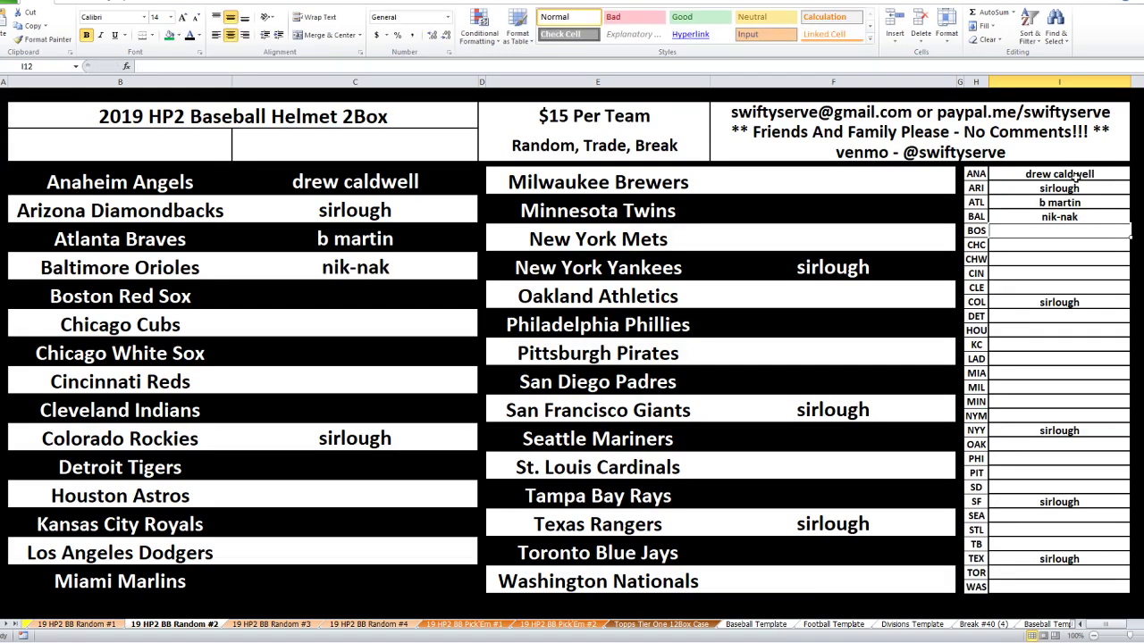
{"action": "key", "text": "Down"}
{"action": "key", "text": "Down"}
{"action": "key", "text": "Down"}
{"action": "key", "text": "Down"}
{"action": "key", "text": "Down"}
{"action": "key", "text": "Down"}
{"action": "key", "text": "Down"}
{"action": "key", "text": "Down"}
{"action": "type", "text": "nik-nak"}
{"action": "key", "text": "Return"}
Assign one buyer to the BOS, MIA and SEA rows, fixing a typo in SEA.
{"action": "key", "text": "Up"}
{"action": "key", "text": "Up"}
{"action": "key", "text": "Up"}
{"action": "key", "text": "Up"}
{"action": "key", "text": "Up"}
{"action": "key", "text": "Up"}
{"action": "key", "text": "Up"}
{"action": "key", "text": "Up"}
{"action": "key", "text": "Up"}
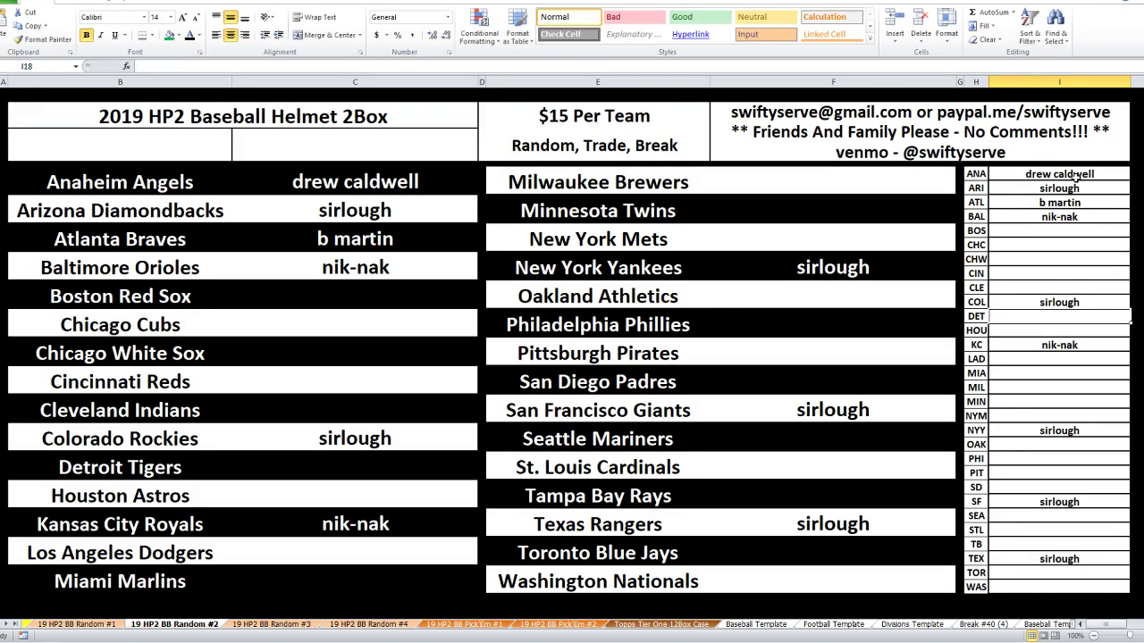
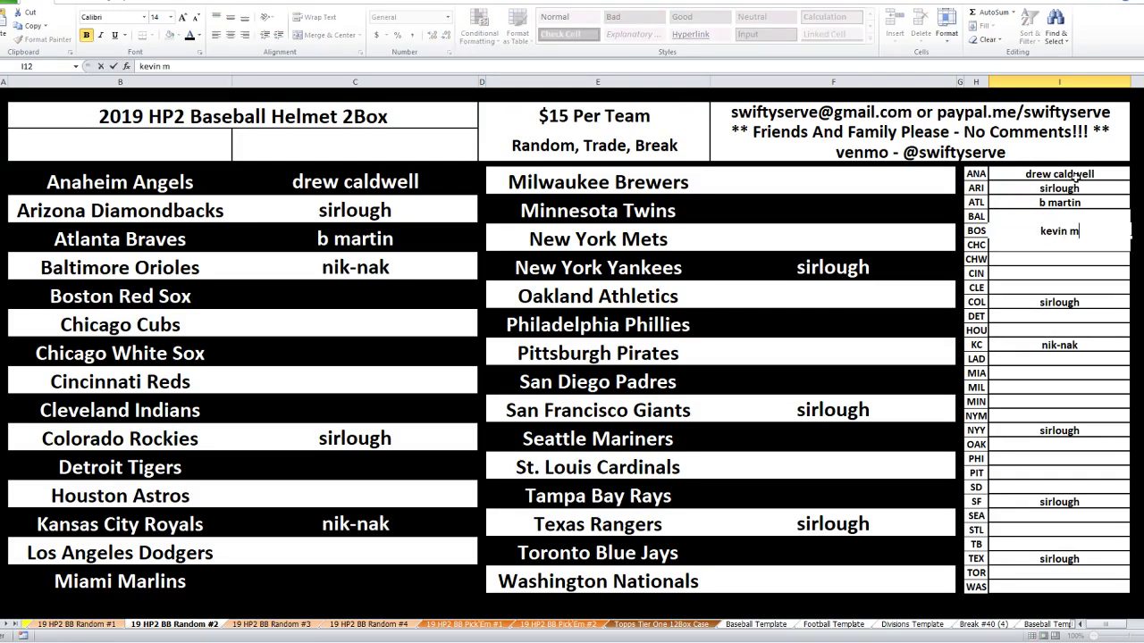
{"action": "key", "text": "Return"}
{"action": "key", "text": "Return"}
{"action": "key", "text": "Down"}
{"action": "key", "text": "Down"}
{"action": "key", "text": "Down"}
{"action": "key", "text": "Down"}
{"action": "key", "text": "Down"}
{"action": "key", "text": "Down"}
{"action": "key", "text": "Down"}
{"action": "key", "text": "Down"}
{"action": "key", "text": "Return"}
{"action": "key", "text": "Return"}
{"action": "key", "text": "Down"}
{"action": "key", "text": "Down"}
{"action": "key", "text": "Down"}
{"action": "key", "text": "Down"}
{"action": "key", "text": "Down"}
{"action": "key", "text": "Down"}
{"action": "key", "text": "Down"}
{"action": "key", "text": "Down"}
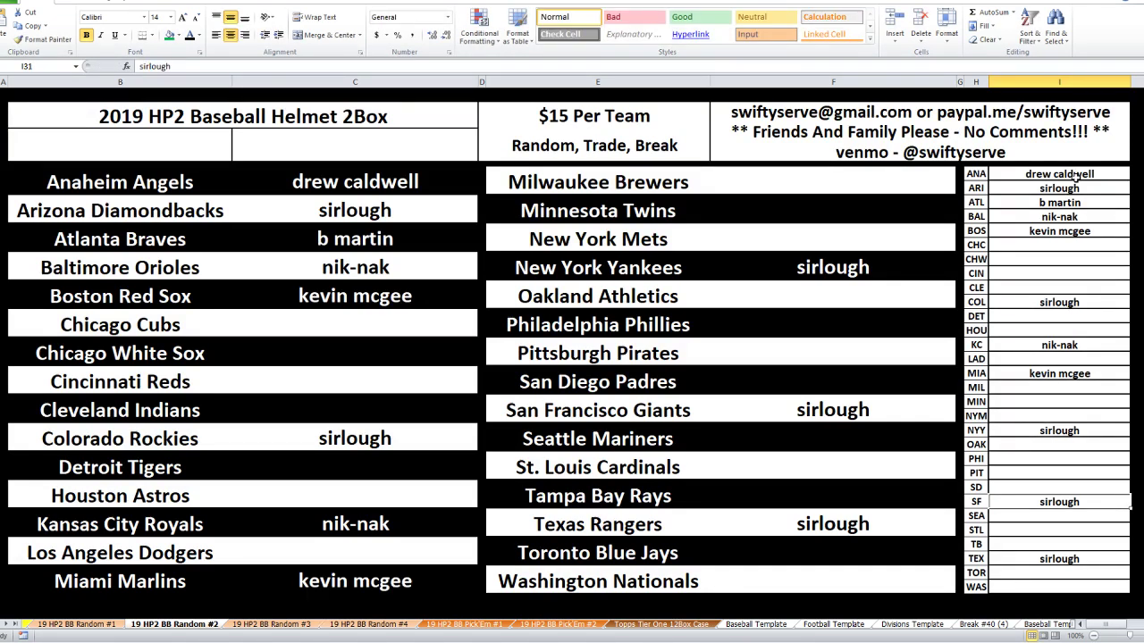
{"action": "type", "text": "kve"}
{"action": "key", "text": "BackSpace"}
{"action": "key", "text": "BackSpace"}
{"action": "type", "text": "e"}
{"action": "key", "text": "Return"}
Assign a single buyer's username to the CHC, LAD, OAK and TB rows.
{"action": "key", "text": "Up"}
{"action": "key", "text": "Up"}
{"action": "type", "text": "s"}
{"action": "key", "text": "Up"}
{"action": "key", "text": "Up"}
{"action": "key", "text": "Up"}
{"action": "key", "text": "Up"}
{"action": "key", "text": "Up"}
{"action": "key", "text": "Up"}
{"action": "key", "text": "Up"}
{"action": "key", "text": "Up"}
{"action": "key", "text": "Up"}
{"action": "key", "text": "Up"}
{"action": "key", "text": "Up"}
{"action": "key", "text": "Up"}
{"action": "key", "text": "Up"}
{"action": "key", "text": "Up"}
{"action": "key", "text": "Up"}
{"action": "key", "text": "Up"}
{"action": "key", "text": "Up"}
{"action": "key", "text": "Up"}
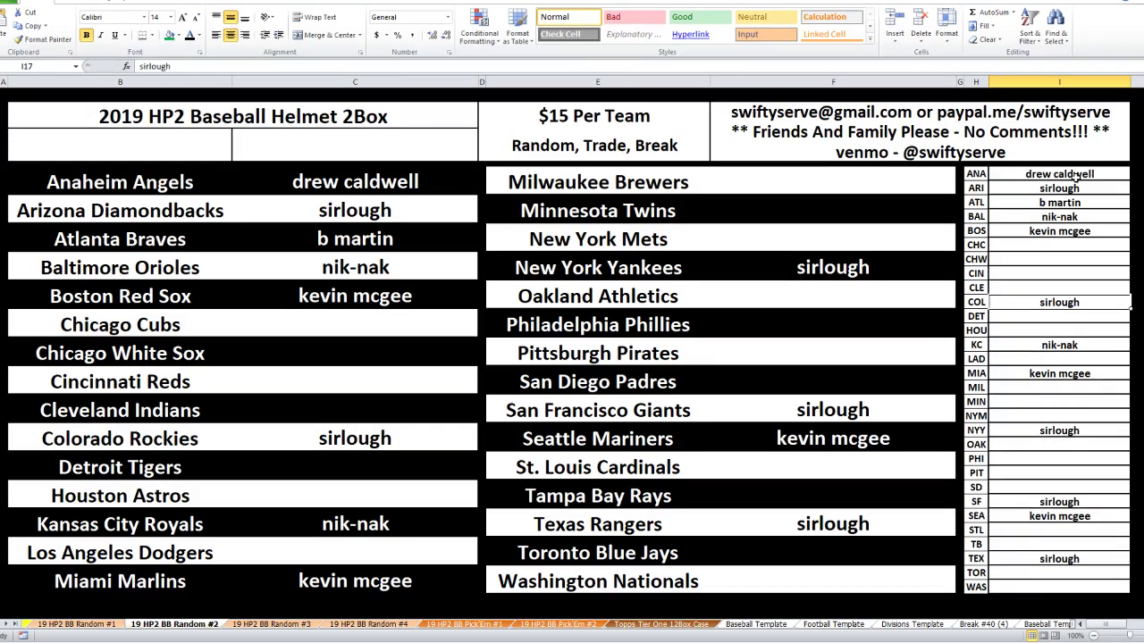
{"action": "type", "text": "chebis"}
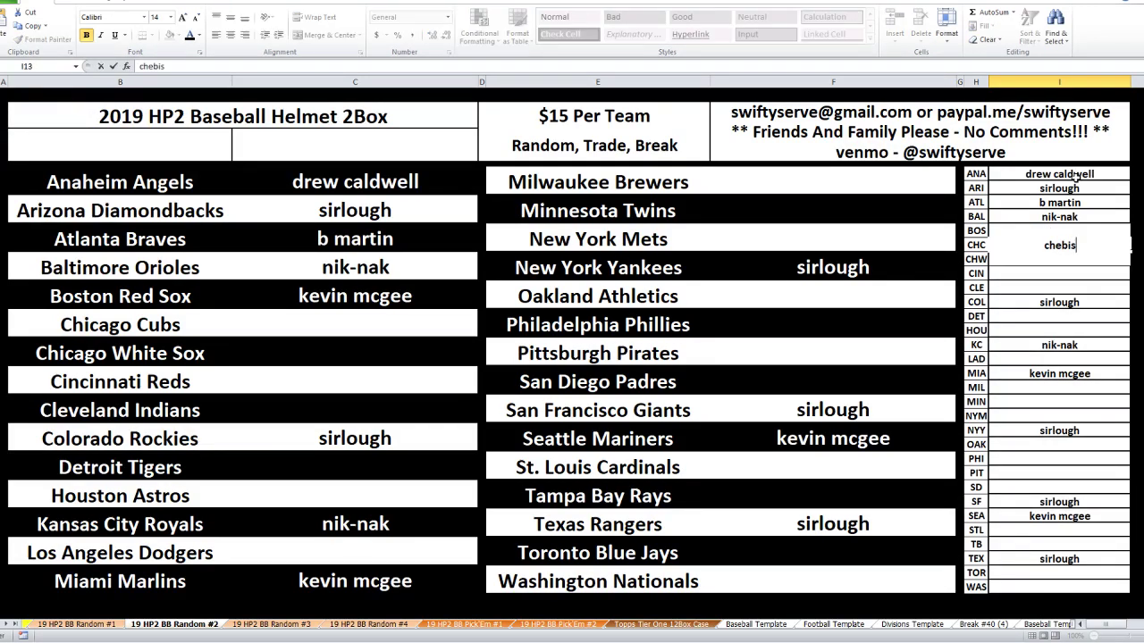
{"action": "type", "text": "ai75"}
{"action": "key", "text": "Return"}
{"action": "key", "text": "Down"}
{"action": "key", "text": "Down"}
{"action": "key", "text": "Down"}
{"action": "key", "text": "Down"}
{"action": "key", "text": "Down"}
{"action": "key", "text": "Down"}
{"action": "key", "text": "Down"}
{"action": "type", "text": "chebisai75"}
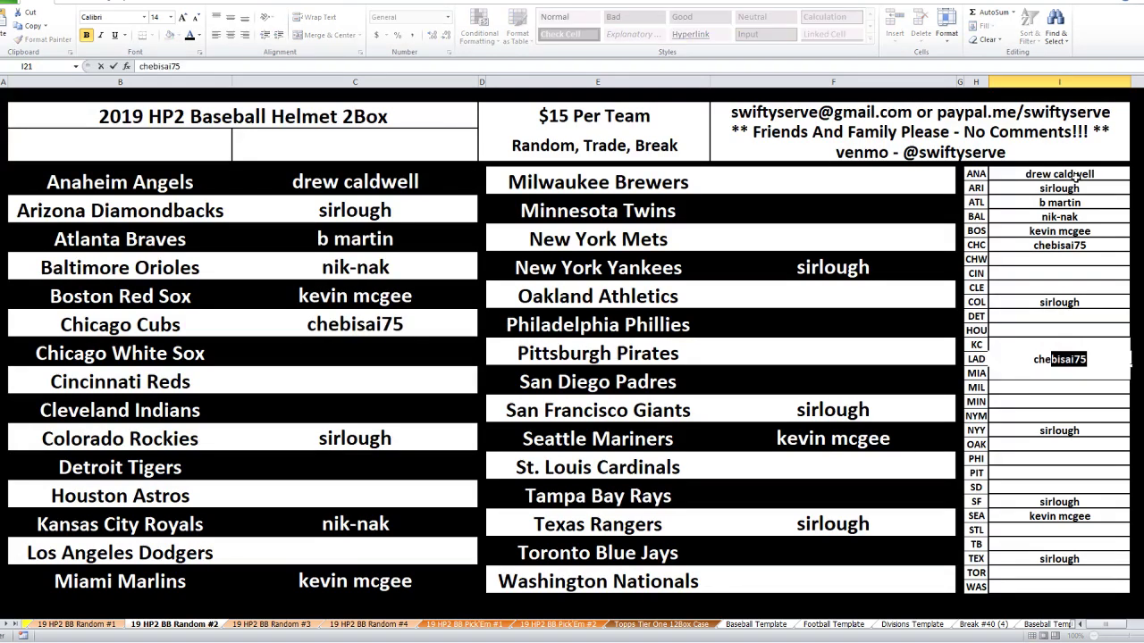
{"action": "key", "text": "Return"}
{"action": "key", "text": "Down"}
{"action": "key", "text": "Down"}
{"action": "key", "text": "Down"}
{"action": "key", "text": "Down"}
{"action": "type", "text": "ch"}
{"action": "key", "text": "Escape"}
{"action": "key", "text": "Down"}
{"action": "type", "text": "chebisai75"}
{"action": "key", "text": "Return"}
{"action": "key", "text": "Down"}
{"action": "key", "text": "Down"}
{"action": "key", "text": "Down"}
{"action": "key", "text": "Down"}
{"action": "key", "text": "Down"}
{"action": "key", "text": "Down"}
{"action": "type", "text": "chebisai75"}
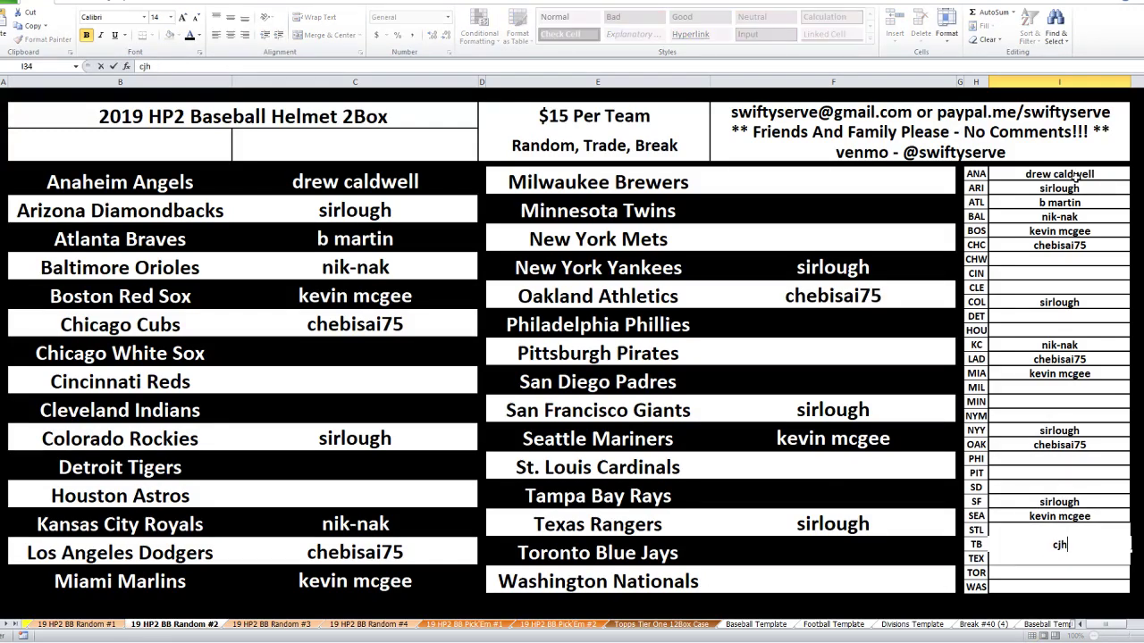
{"action": "key", "text": "Return"}
Enter the CHW buyer's username, clearing and retyping a mistyped entry.
{"action": "key", "text": "Up"}
{"action": "key", "text": "Up"}
{"action": "key", "text": "Up"}
{"action": "key", "text": "Up"}
{"action": "key", "text": "Up"}
{"action": "key", "text": "Up"}
{"action": "key", "text": "Up"}
{"action": "key", "text": "Up"}
{"action": "key", "text": "Up"}
{"action": "key", "text": "Up"}
{"action": "key", "text": "Up"}
{"action": "key", "text": "Up"}
{"action": "key", "text": "Up"}
{"action": "key", "text": "Up"}
{"action": "key", "text": "Up"}
{"action": "key", "text": "Up"}
{"action": "key", "text": "Up"}
{"action": "key", "text": "Up"}
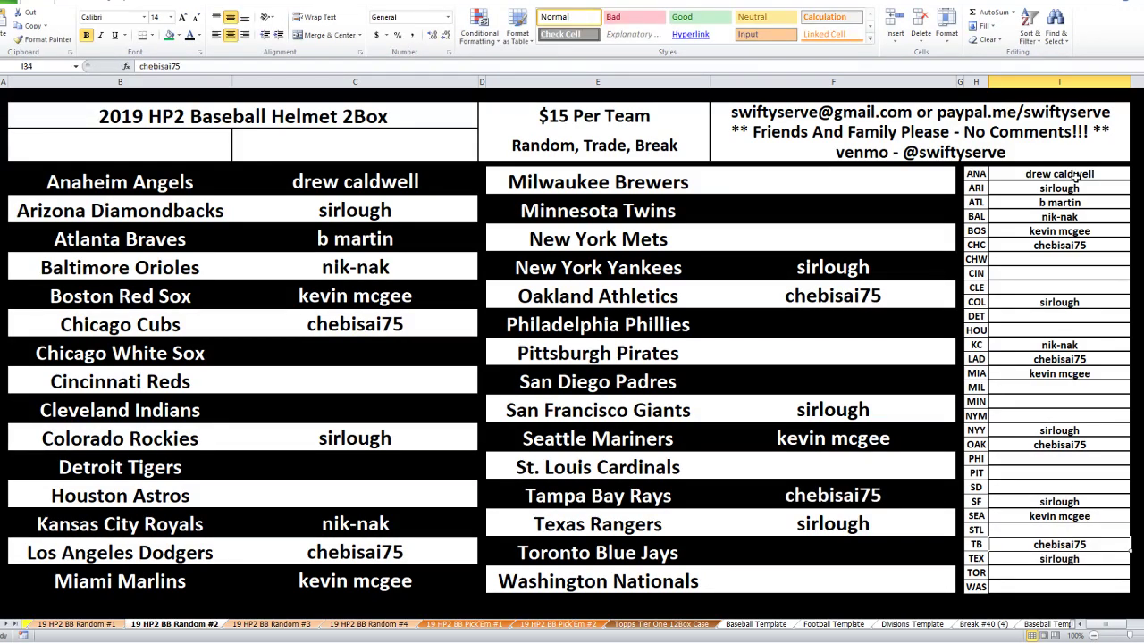
{"action": "key", "text": "Up"}
{"action": "key", "text": "Up"}
{"action": "key", "text": "Up"}
{"action": "key", "text": "Up"}
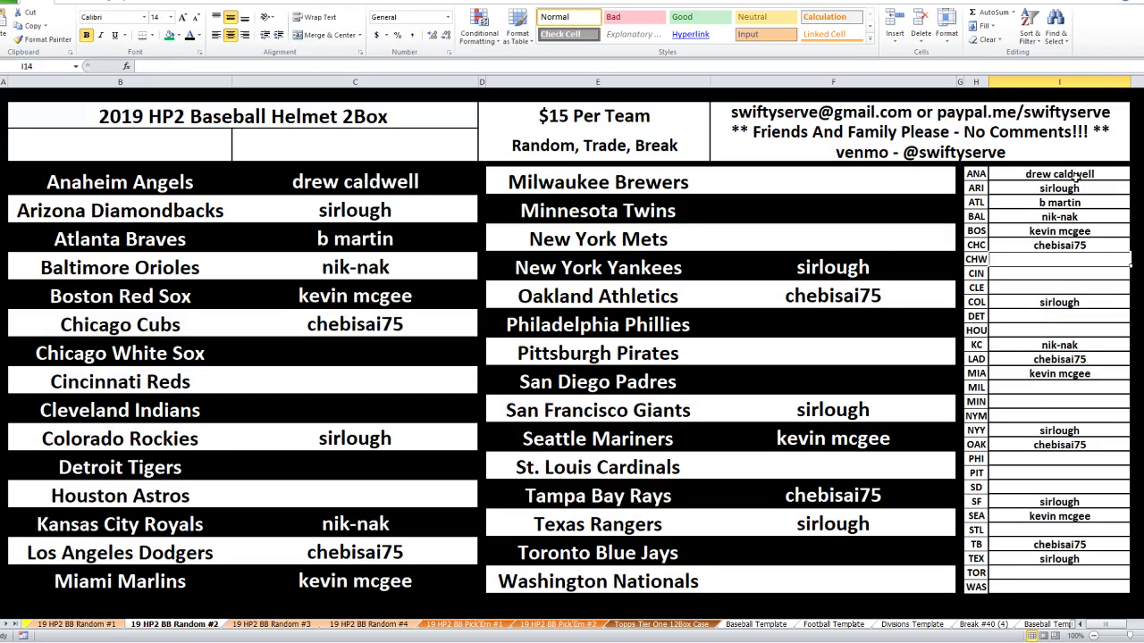
{"action": "key", "text": "Delete"}
{"action": "key", "text": "Down"}
{"action": "type", "text": "shimshack1`"}
{"action": "key", "text": "Return"}
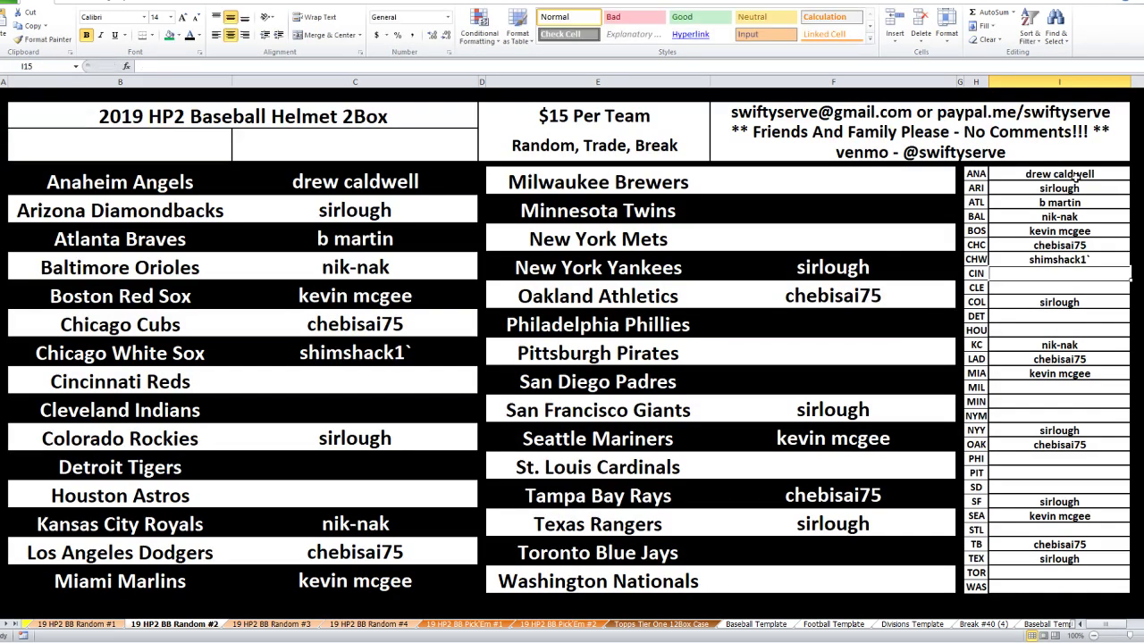
{"action": "key", "text": "Up"}
{"action": "key", "text": "Up"}
{"action": "key", "text": "Delete"}
{"action": "key", "text": "Down"}
{"action": "type", "text": "shimshack1"}
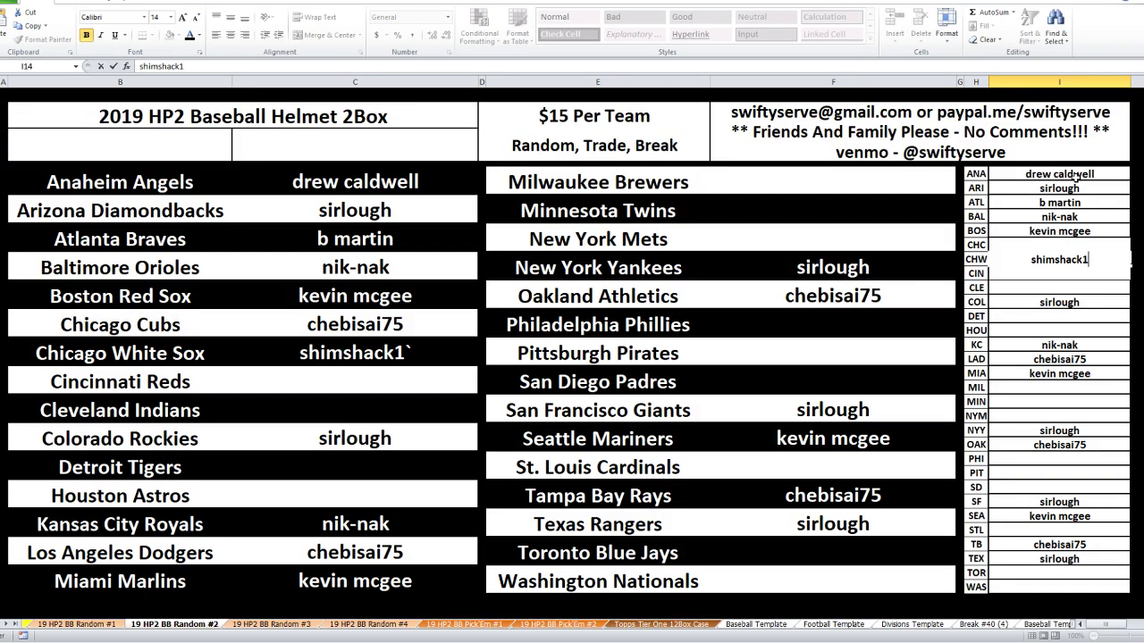
{"action": "key", "text": "Return"}
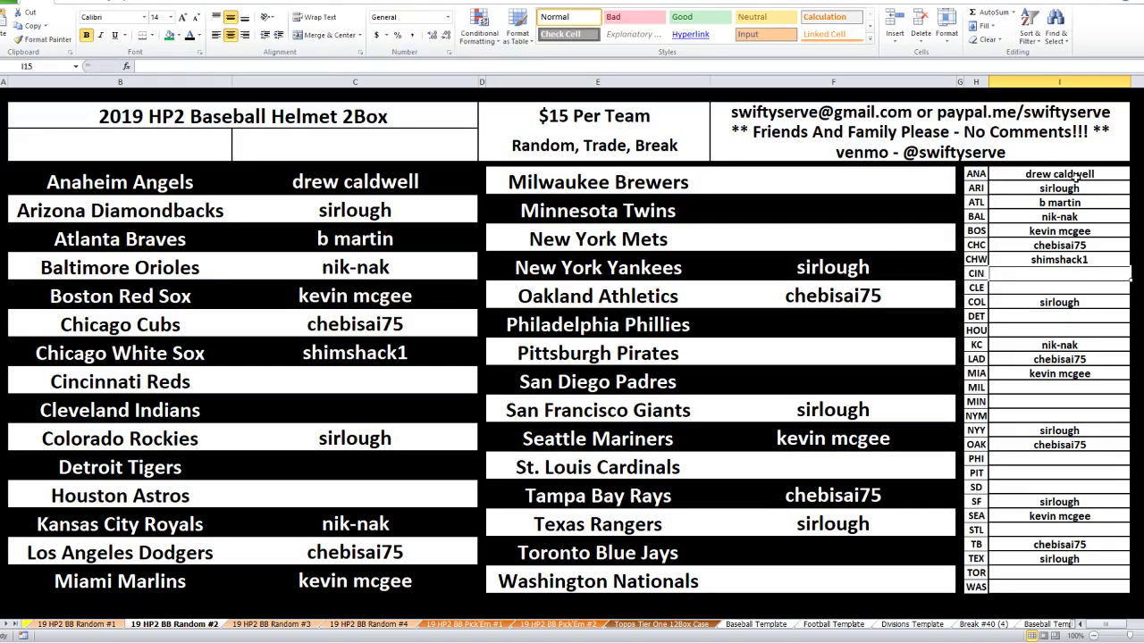
Enter buyer names for the CIN, CLE and COL rows.
{"action": "key", "text": "Return"}
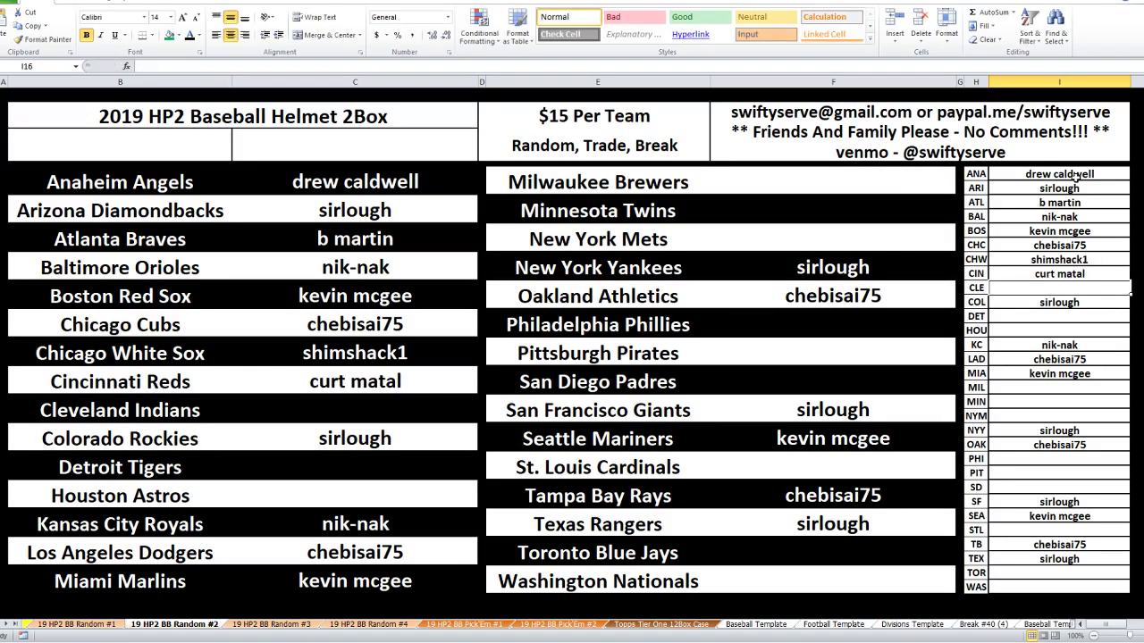
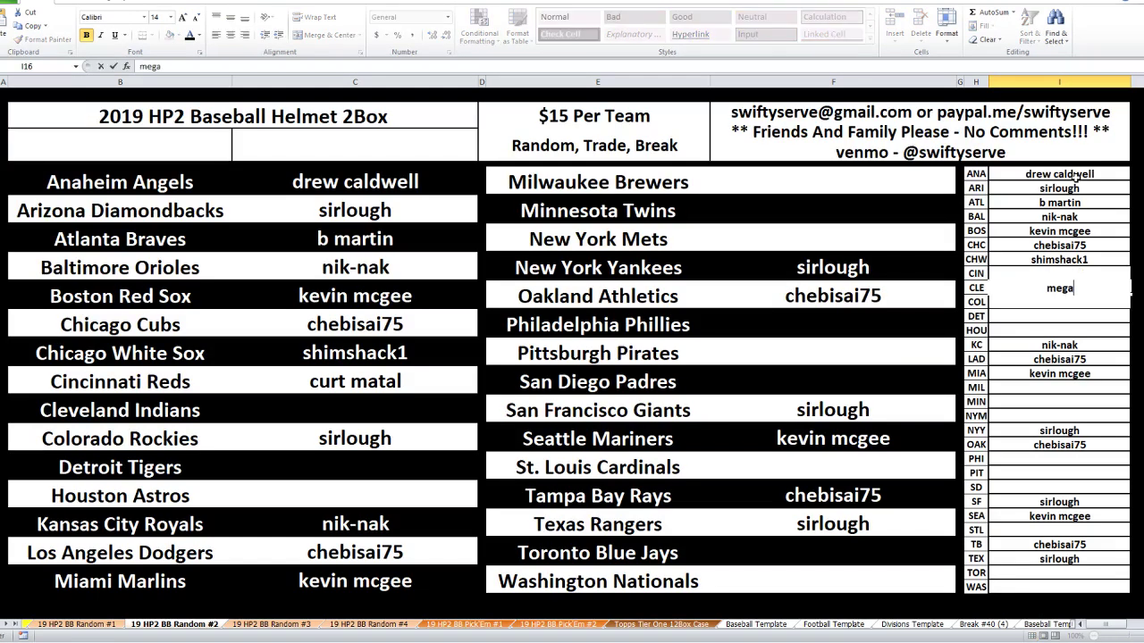
{"action": "key", "text": "Return"}
{"action": "type", "text": "sirlough"}
{"action": "key", "text": "Return"}
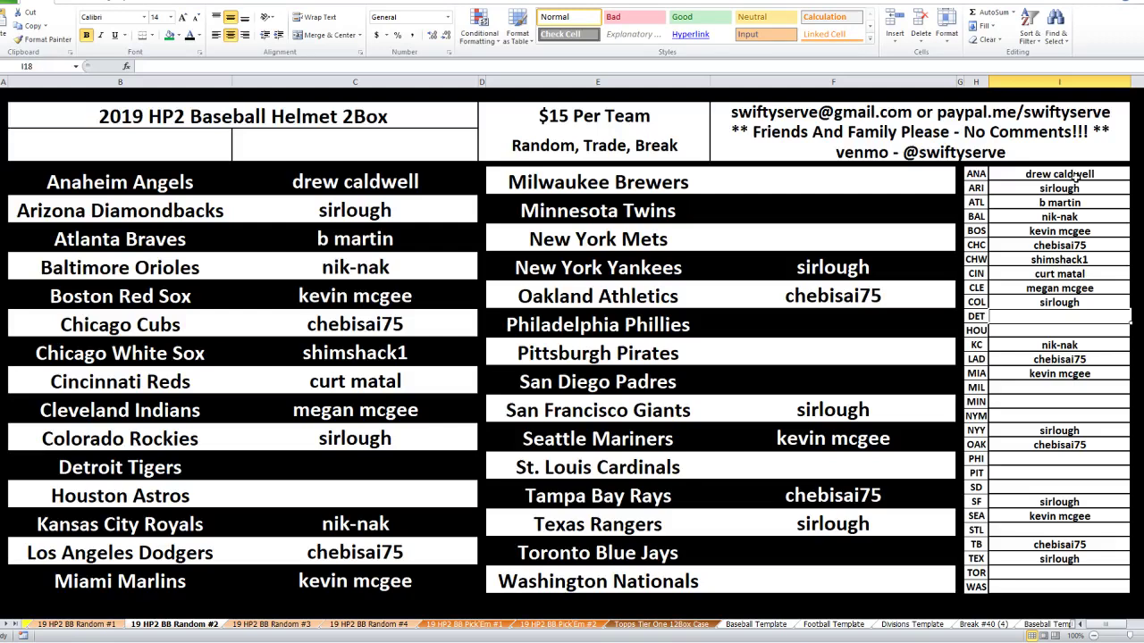
Enter buyers for DET and PIT, then one shared buyer for HOU, PHI and WAS.
{"action": "type", "text": "troy's t"}
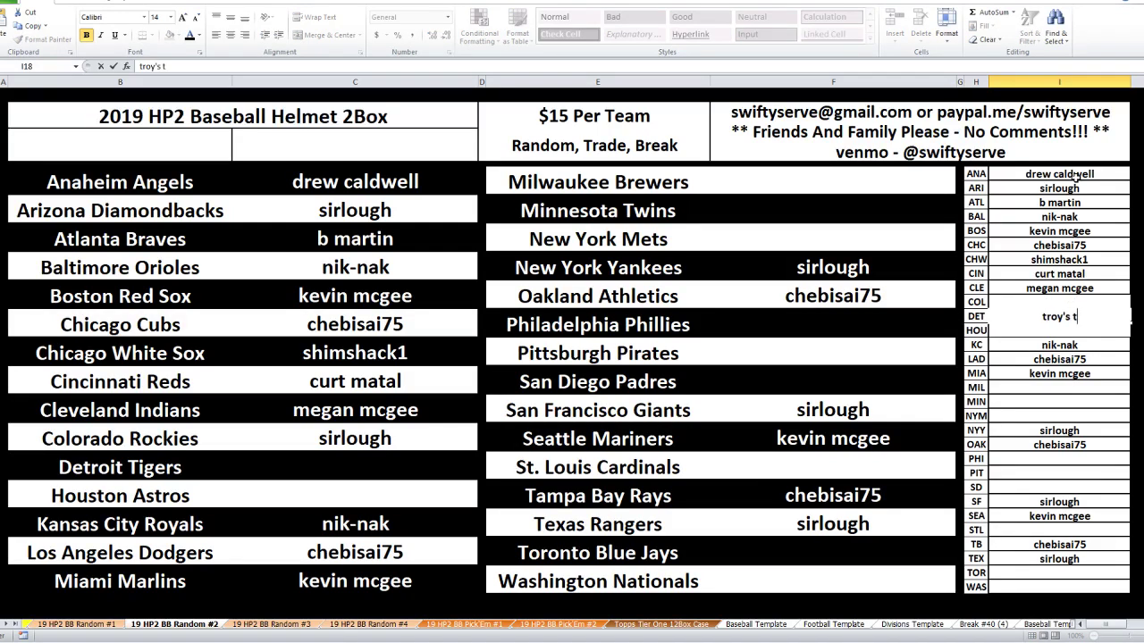
{"action": "type", "text": "rading channel"}
{"action": "key", "text": "Return"}
{"action": "key", "text": "Down"}
{"action": "key", "text": "Down"}
{"action": "key", "text": "Down"}
{"action": "key", "text": "Down"}
{"action": "key", "text": "Down"}
{"action": "key", "text": "Down"}
{"action": "key", "text": "Down"}
{"action": "key", "text": "Down"}
{"action": "key", "text": "Down"}
{"action": "key", "text": "Down"}
{"action": "type", "text": "troy's trading channel"}
{"action": "key", "text": "Return"}
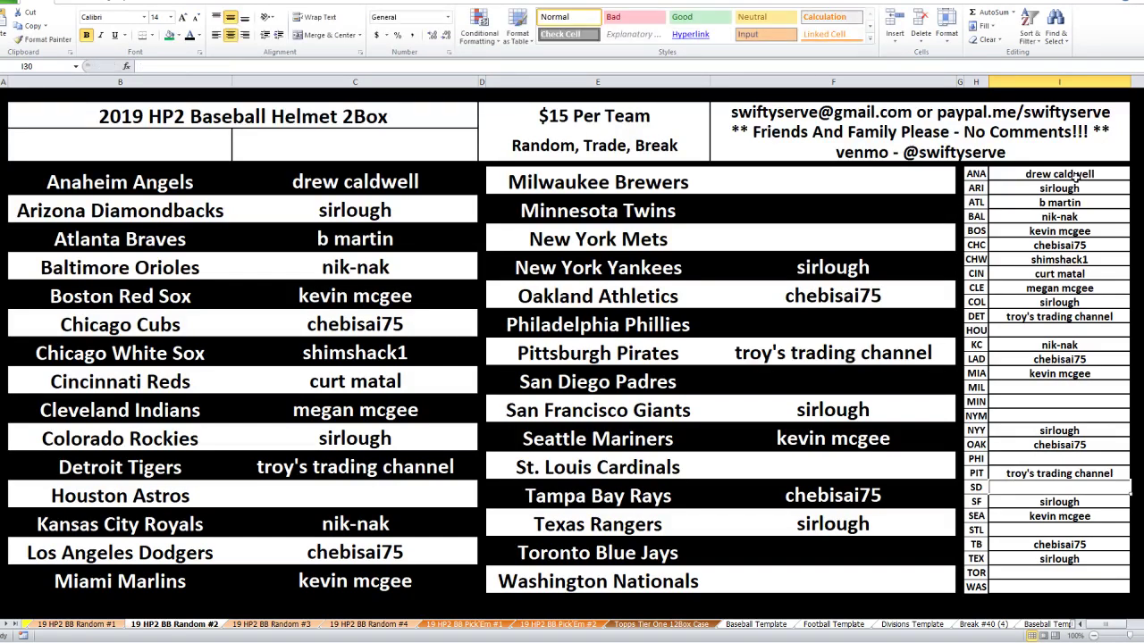
{"action": "key", "text": "Up"}
{"action": "key", "text": "Up"}
{"action": "key", "text": "Up"}
{"action": "key", "text": "Up"}
{"action": "key", "text": "Up"}
{"action": "key", "text": "Up"}
{"action": "key", "text": "Up"}
{"action": "key", "text": "Up"}
{"action": "key", "text": "Up"}
{"action": "key", "text": "Up"}
{"action": "key", "text": "Up"}
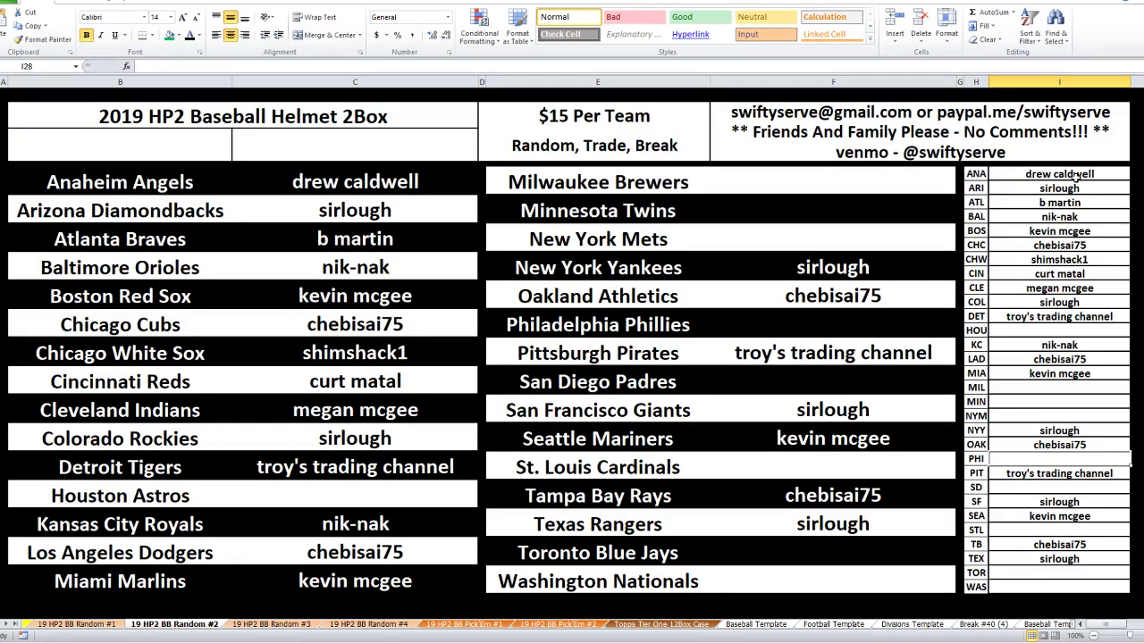
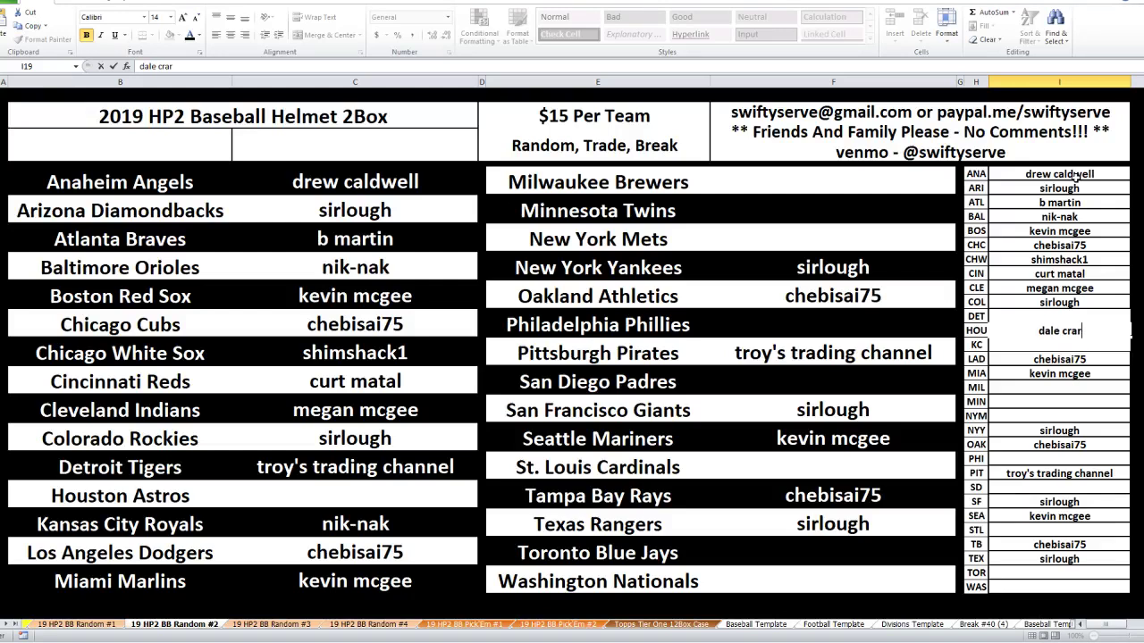
{"action": "key", "text": "Return"}
{"action": "key", "text": "Down"}
{"action": "key", "text": "Down"}
{"action": "key", "text": "Down"}
{"action": "key", "text": "Down"}
{"action": "key", "text": "Down"}
{"action": "key", "text": "Down"}
{"action": "key", "text": "Down"}
{"action": "key", "text": "Down"}
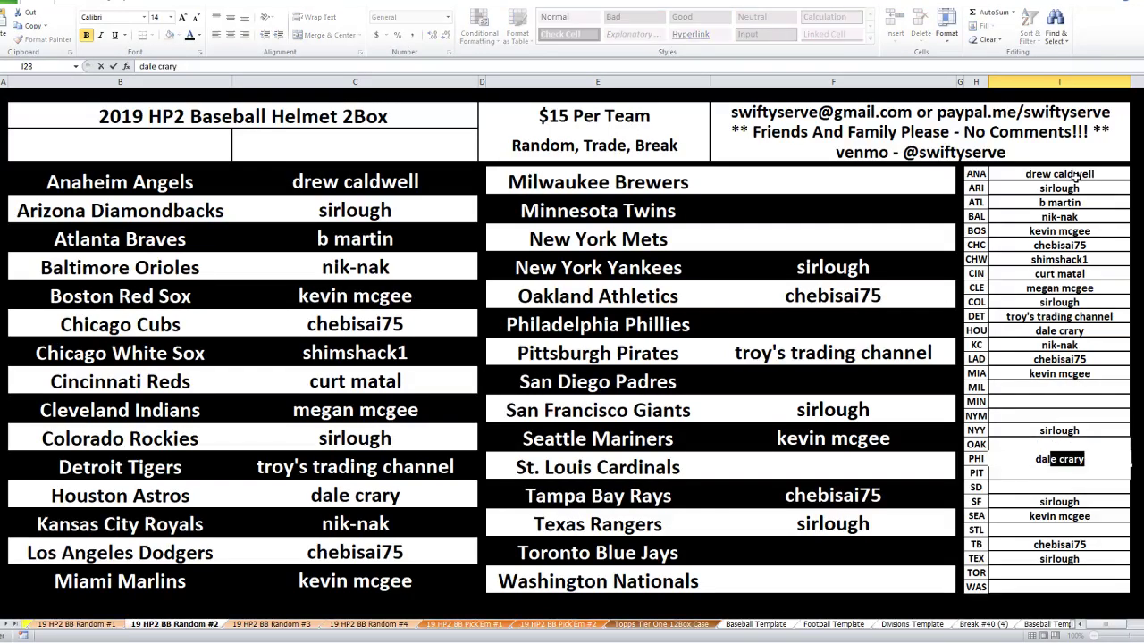
{"action": "key", "text": "Return"}
{"action": "key", "text": "Down"}
{"action": "key", "text": "Down"}
{"action": "key", "text": "Down"}
{"action": "key", "text": "Down"}
{"action": "key", "text": "Down"}
{"action": "key", "text": "Down"}
{"action": "key", "text": "Down"}
{"action": "key", "text": "Down"}
{"action": "type", "text": "dale"}
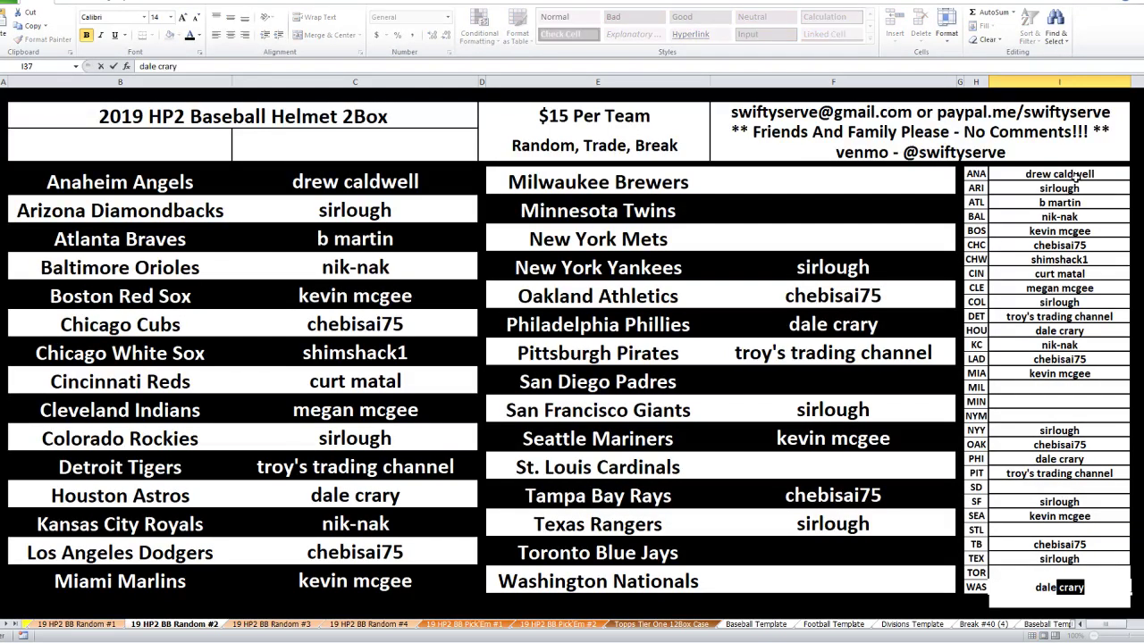
{"action": "key", "text": "Return"}
{"action": "key", "text": "Up"}
{"action": "key", "text": "Up"}
{"action": "key", "text": "Up"}
{"action": "key", "text": "Up"}
{"action": "key", "text": "Up"}
{"action": "key", "text": "Up"}
{"action": "key", "text": "Up"}
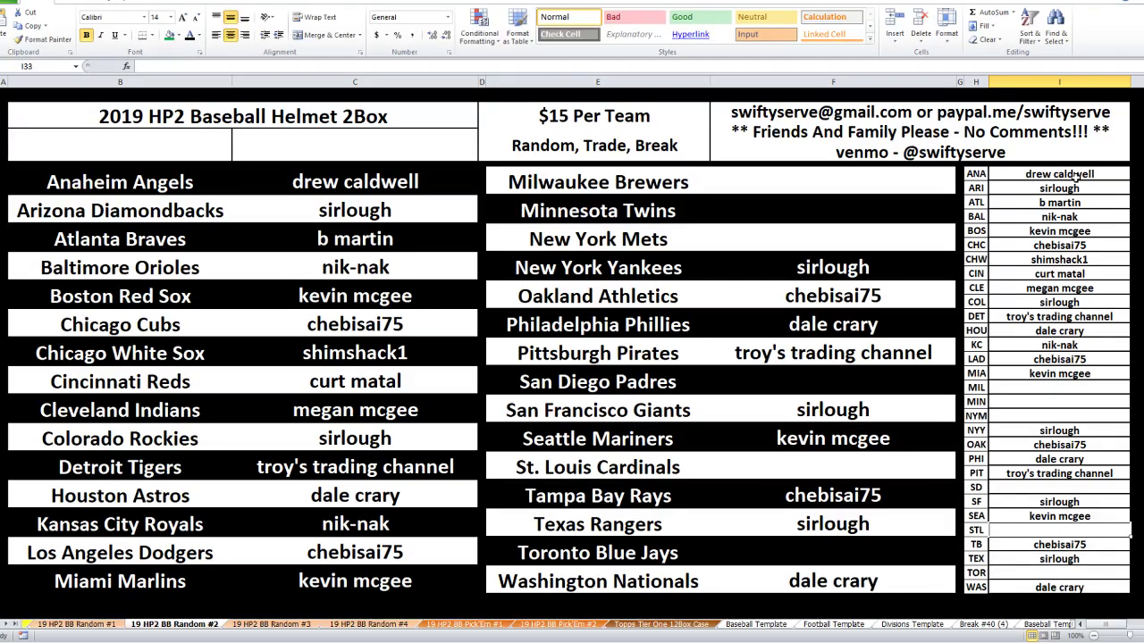
Fill in the owner names for MIL, STL and SD, correcting the SD spelling.
{"action": "key", "text": "Up"}
{"action": "key", "text": "Up"}
{"action": "key", "text": "Up"}
{"action": "key", "text": "Up"}
{"action": "key", "text": "Up"}
{"action": "key", "text": "Up"}
{"action": "key", "text": "Up"}
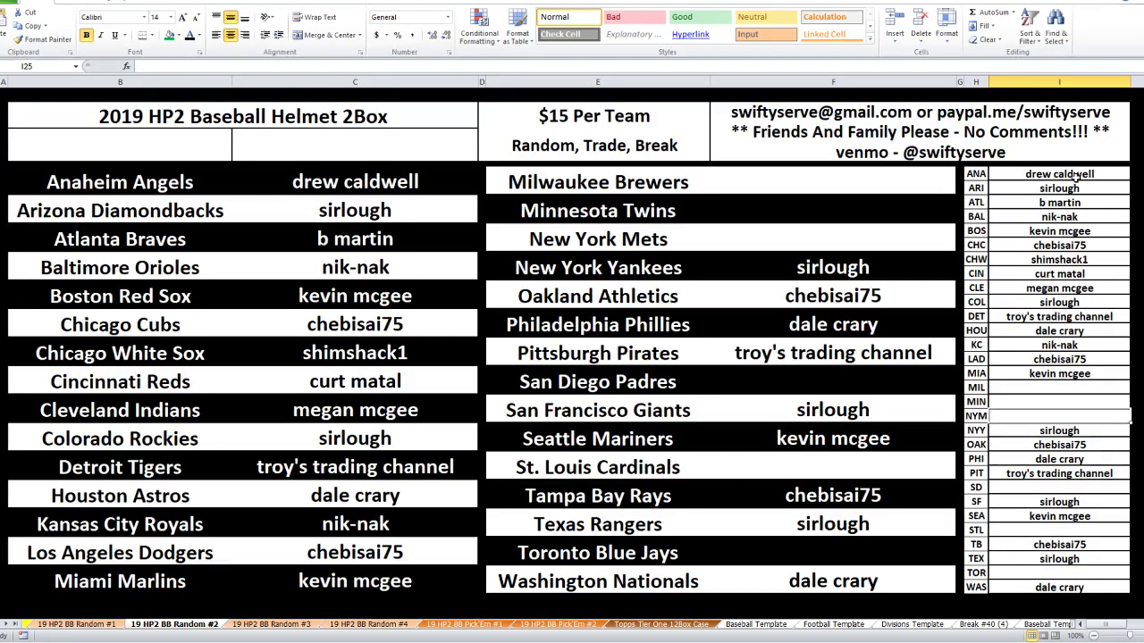
{"action": "key", "text": "Up"}
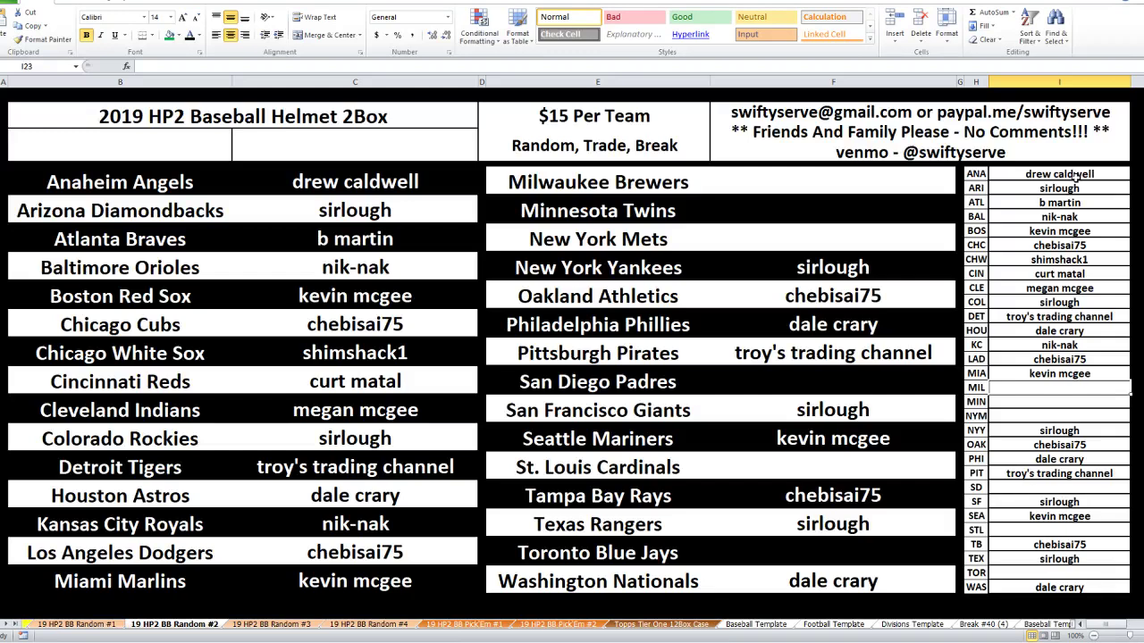
{"action": "key", "text": "Down"}
{"action": "key", "text": "Down"}
{"action": "key", "text": "Down"}
{"action": "key", "text": "Down"}
{"action": "key", "text": "Down"}
{"action": "key", "text": "Down"}
{"action": "key", "text": "Down"}
{"action": "key", "text": "Down"}
{"action": "key", "text": "Down"}
{"action": "key", "text": "Down"}
{"action": "key", "text": "Down"}
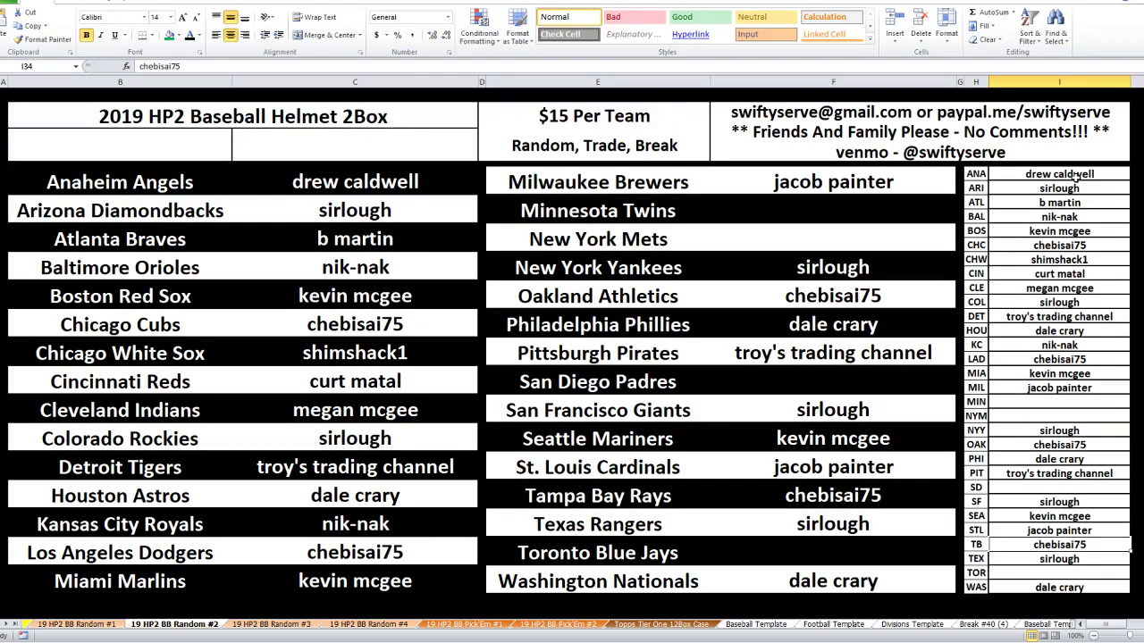
{"action": "key", "text": "Up"}
{"action": "key", "text": "Up"}
{"action": "key", "text": "Up"}
{"action": "key", "text": "Up"}
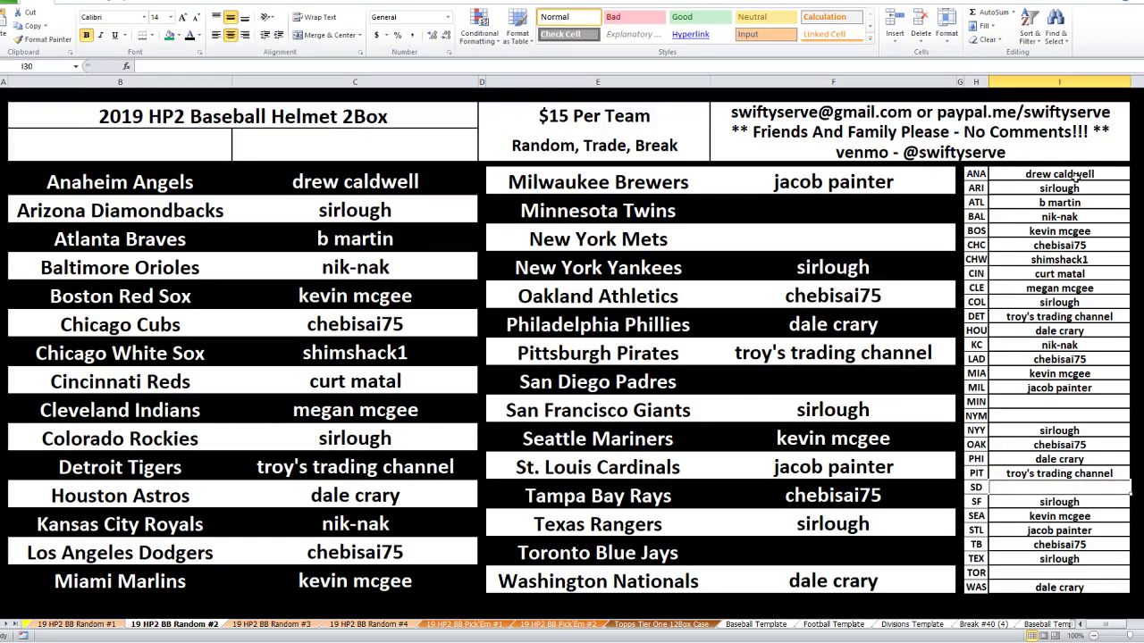
{"action": "key", "text": "Return"}
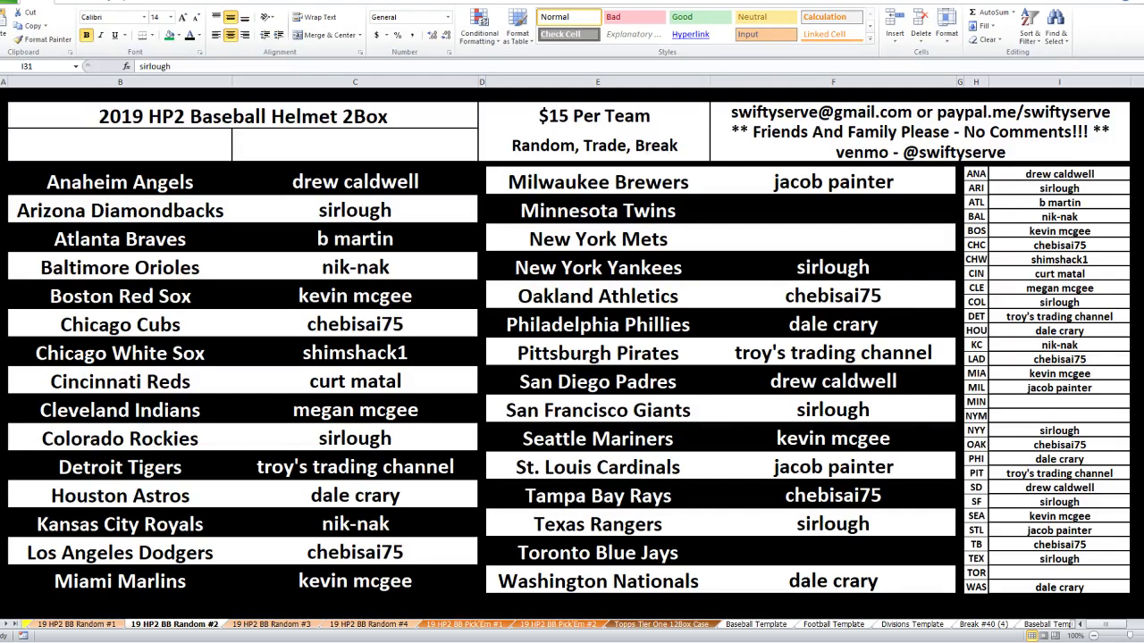
Enter owners for MIN, NYM, NYY and TOR, using autocomplete for repeated names.
{"action": "left_click", "coordinate": [1089, 407]}
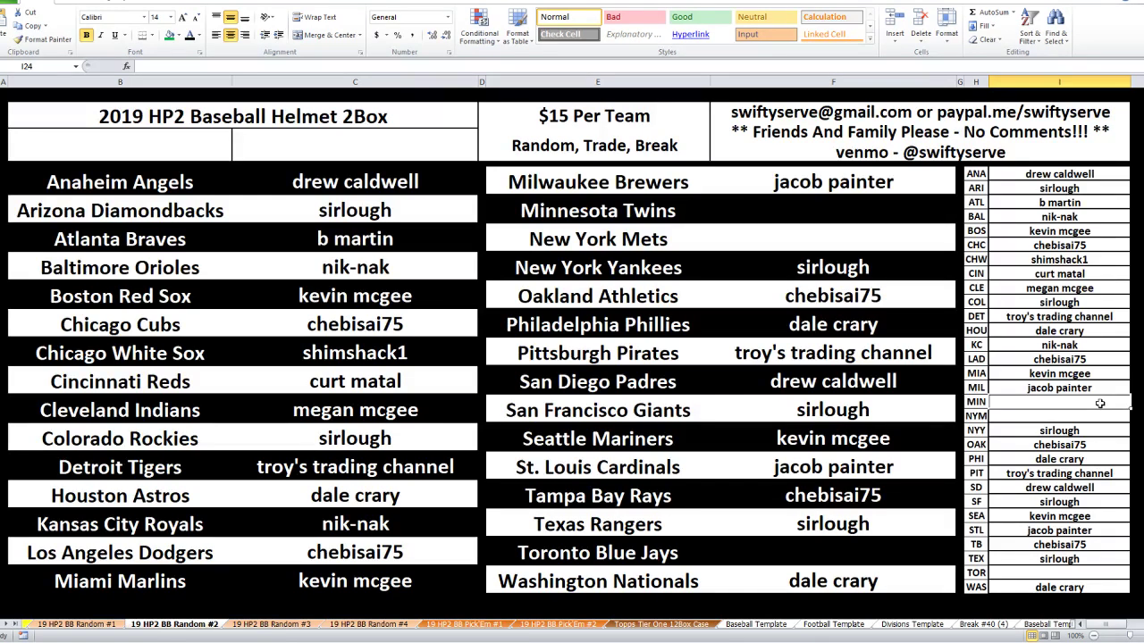
{"action": "type", "text": "j parker"}
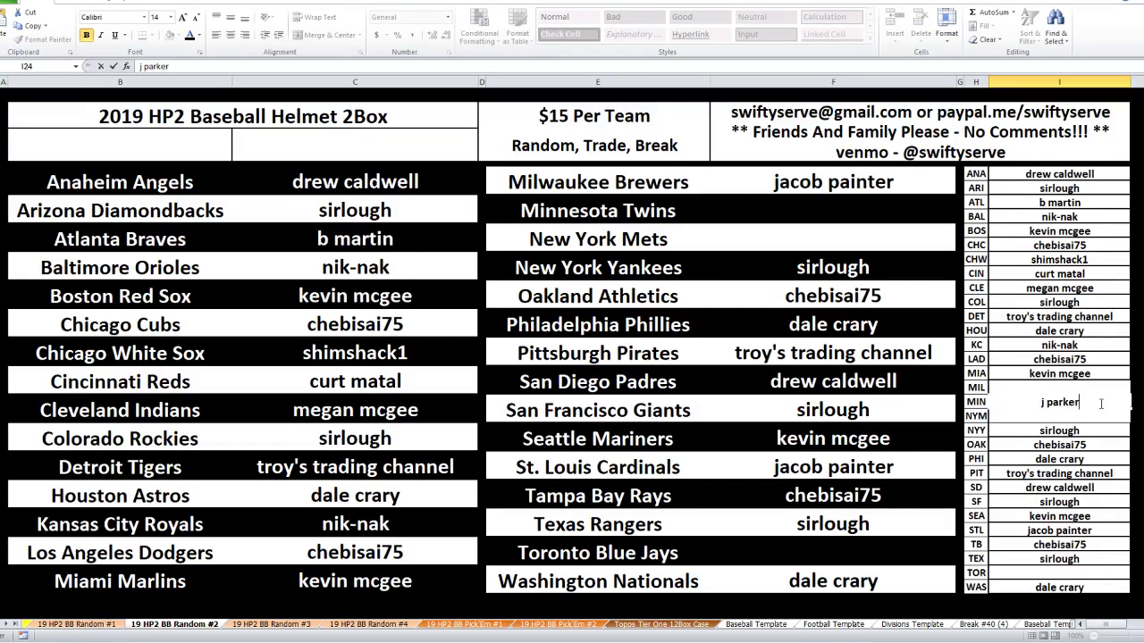
{"action": "key", "text": "Return"}
{"action": "type", "text": "j parker"}
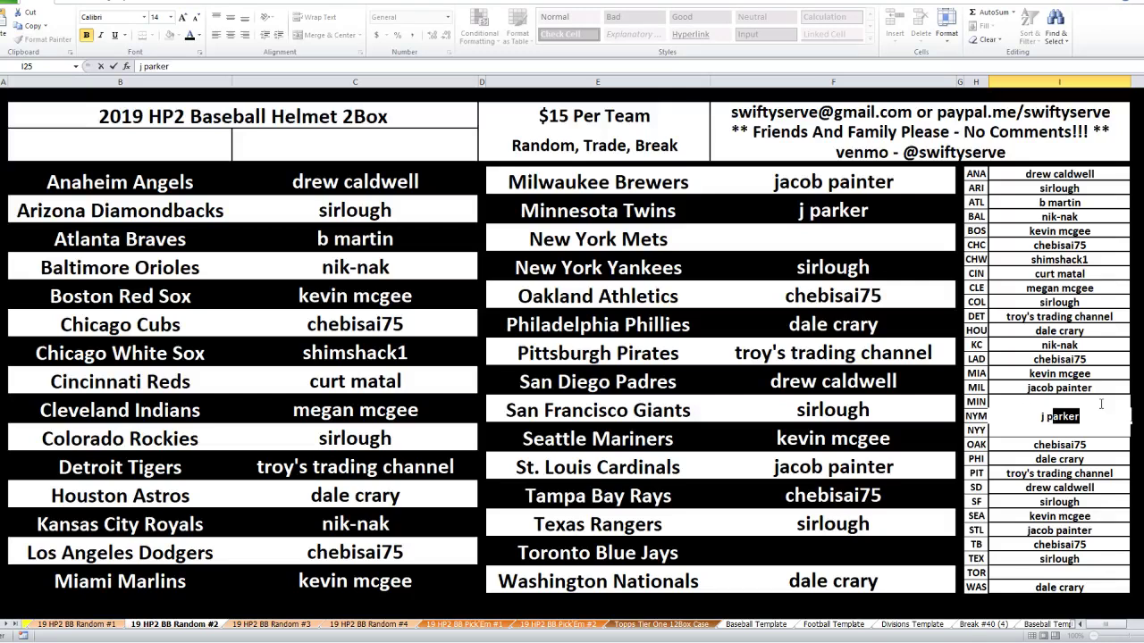
{"action": "key", "text": "Return"}
{"action": "type", "text": "si"}
{"action": "key", "text": "Return"}
{"action": "key", "text": "Down"}
{"action": "key", "text": "Down"}
{"action": "key", "text": "Down"}
{"action": "key", "text": "Down"}
{"action": "key", "text": "Down"}
{"action": "key", "text": "Down"}
{"action": "key", "text": "Down"}
{"action": "key", "text": "Down"}
{"action": "key", "text": "Down"}
{"action": "key", "text": "Down"}
{"action": "key", "text": "Up"}
{"action": "type", "text": "j p"}
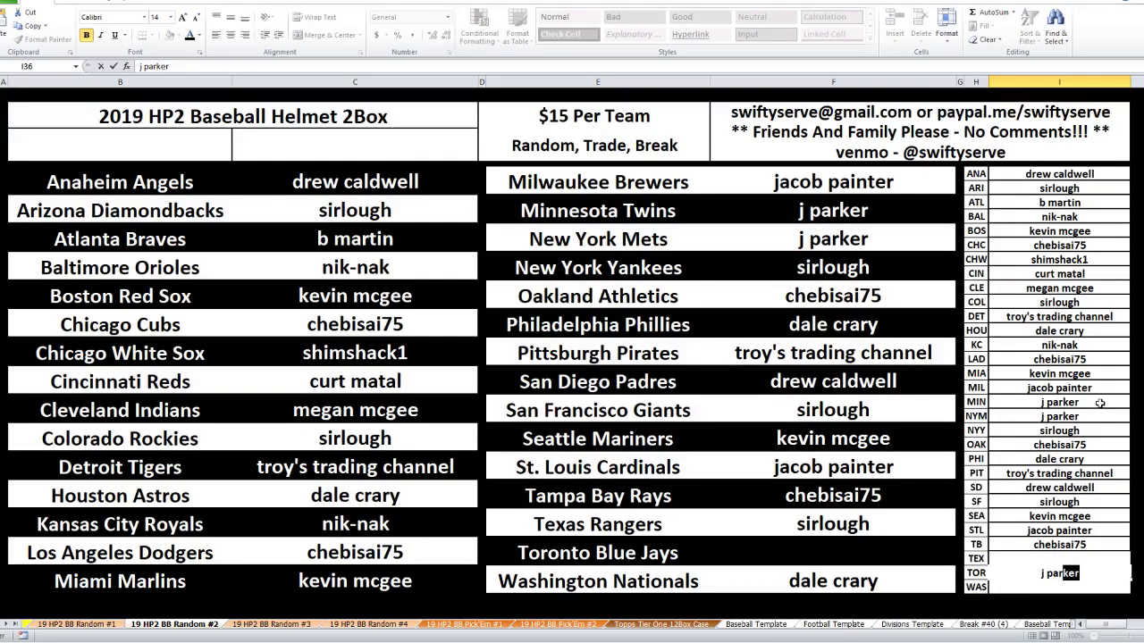
{"action": "key", "text": "Return"}
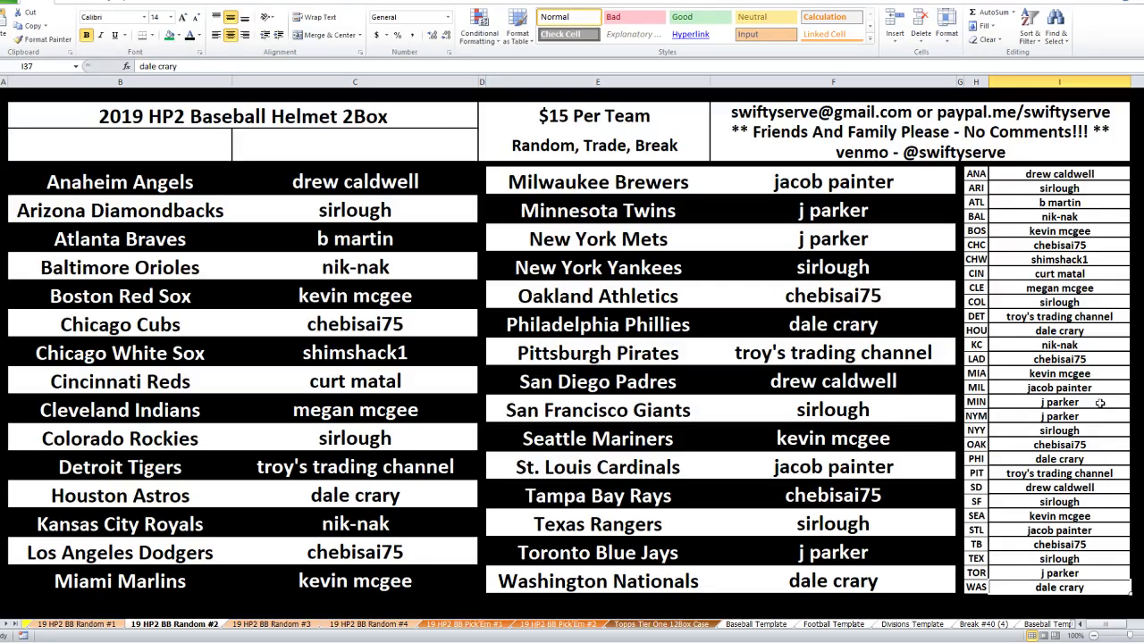
{"action": "key", "text": "Up"}
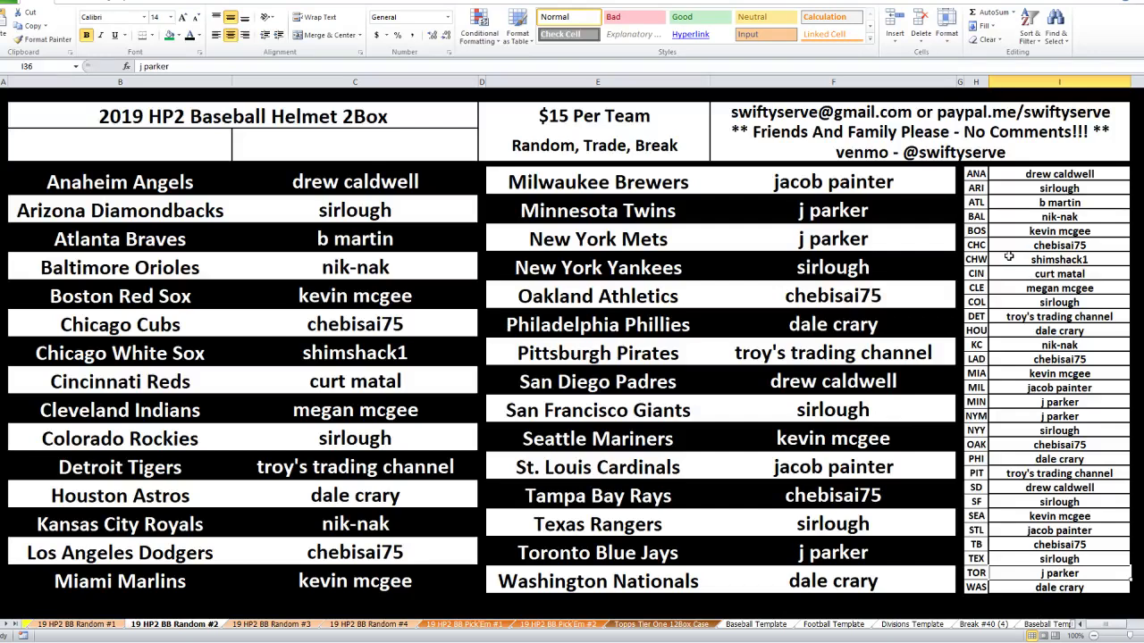
Multi-select H15:I15, H24:I25 and H36:I36 and apply green Fill Color.
{"action": "left_click_drag", "start_coordinate": [980, 272], "coordinate": [1003, 272]}
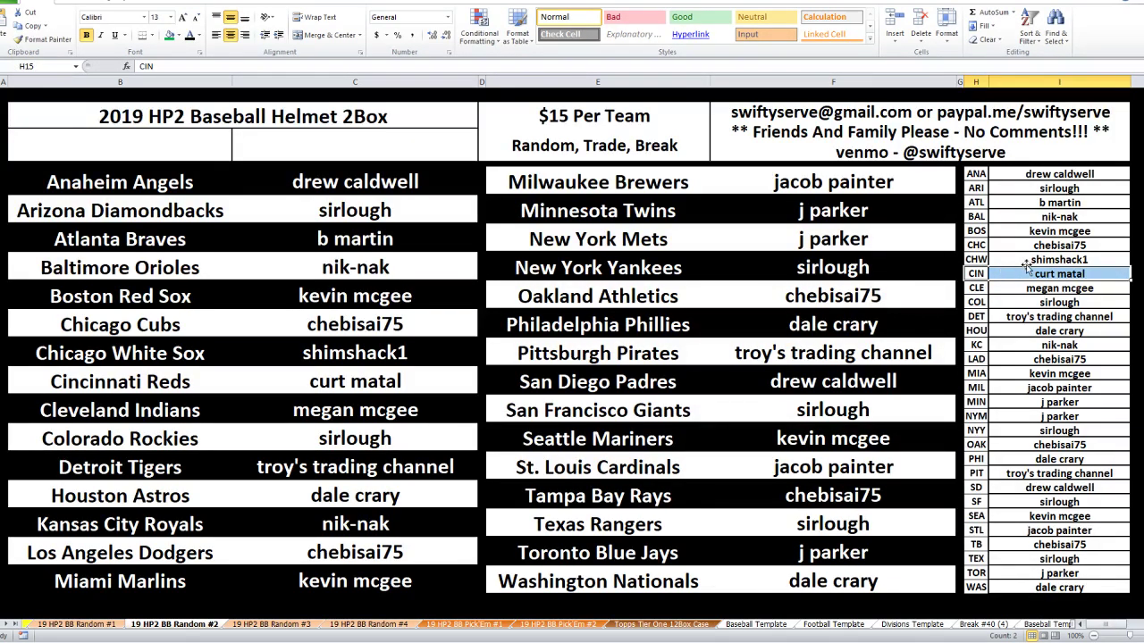
{"action": "left_click", "coordinate": [978, 403], "text": "ctrl"}
{"action": "left_click_drag", "start_coordinate": [978, 403], "coordinate": [992, 414]}
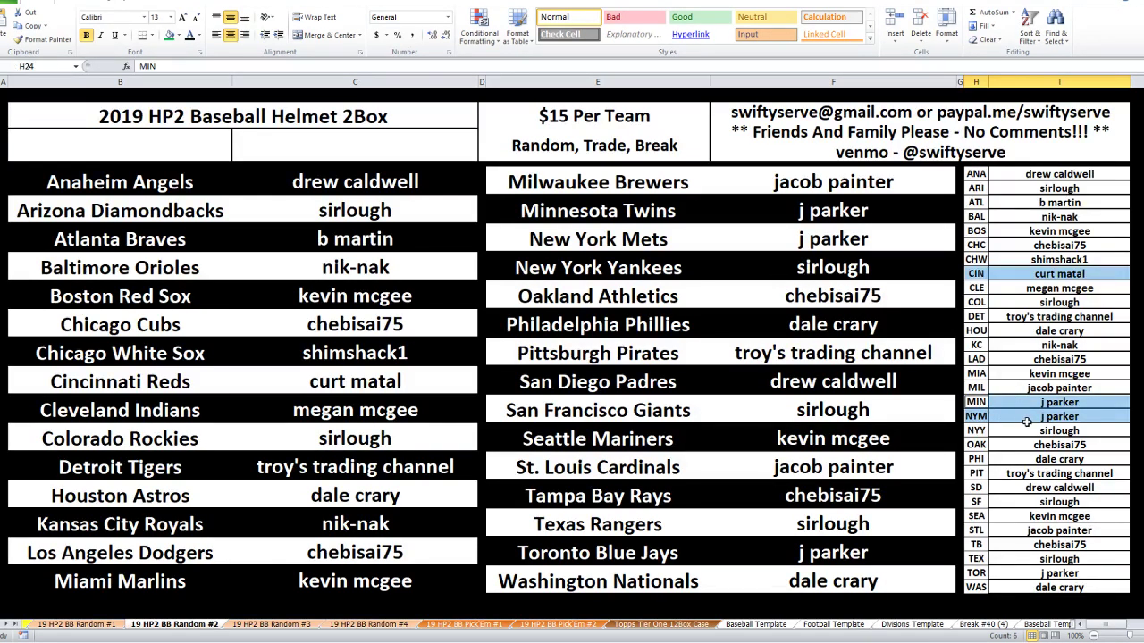
{"action": "left_click_drag", "start_coordinate": [978, 571], "coordinate": [994, 572]}
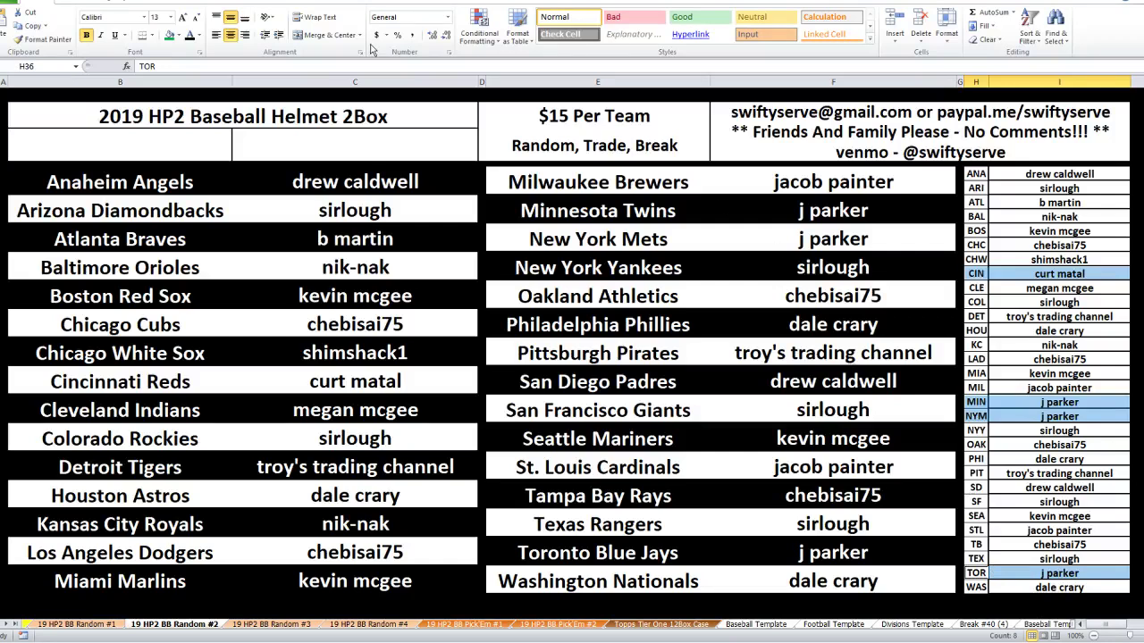
{"action": "left_click", "coordinate": [169, 35]}
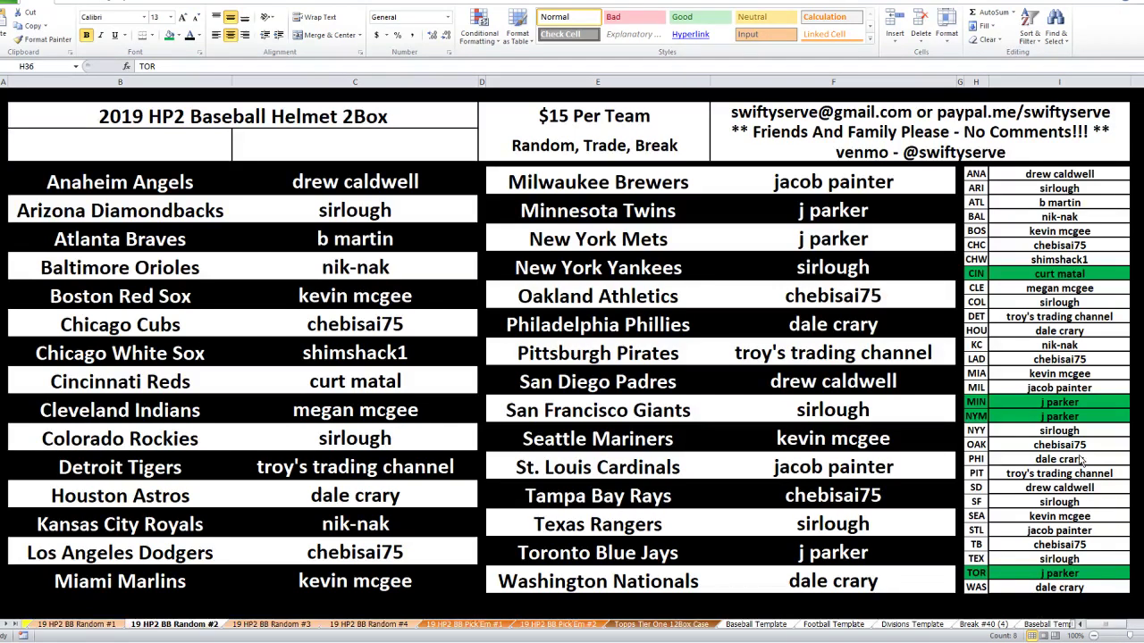
{"action": "left_click", "coordinate": [1023, 202]}
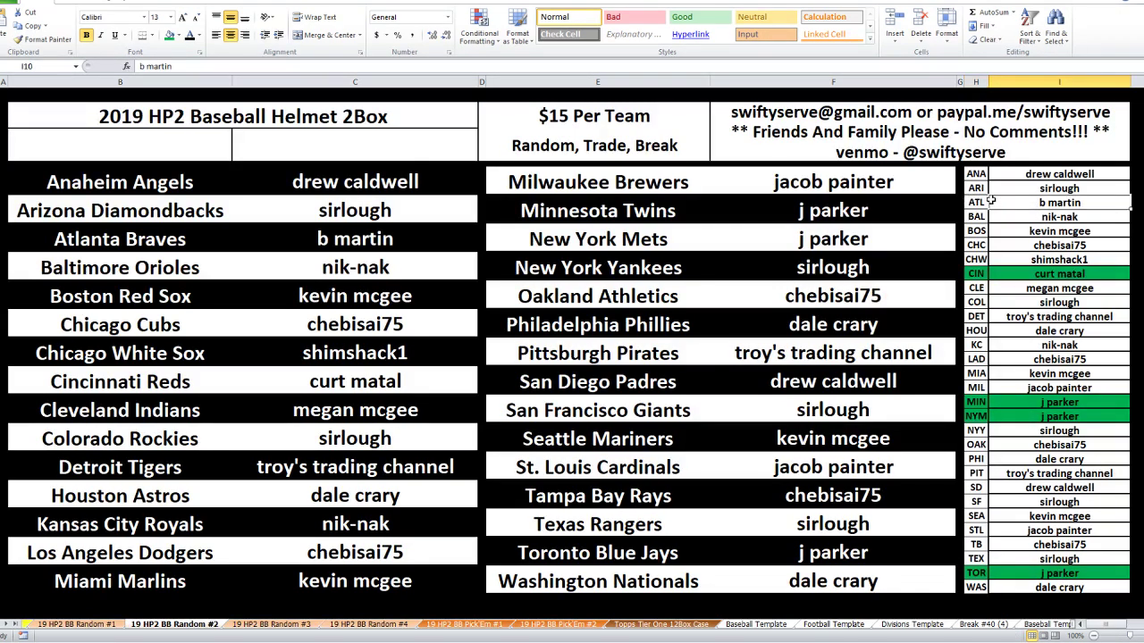
Fill the ATL, COL, NYY, SF, TEX, ARI, DET, PIT and CHW rows green.
{"action": "left_click_drag", "start_coordinate": [984, 202], "coordinate": [1011, 202]}
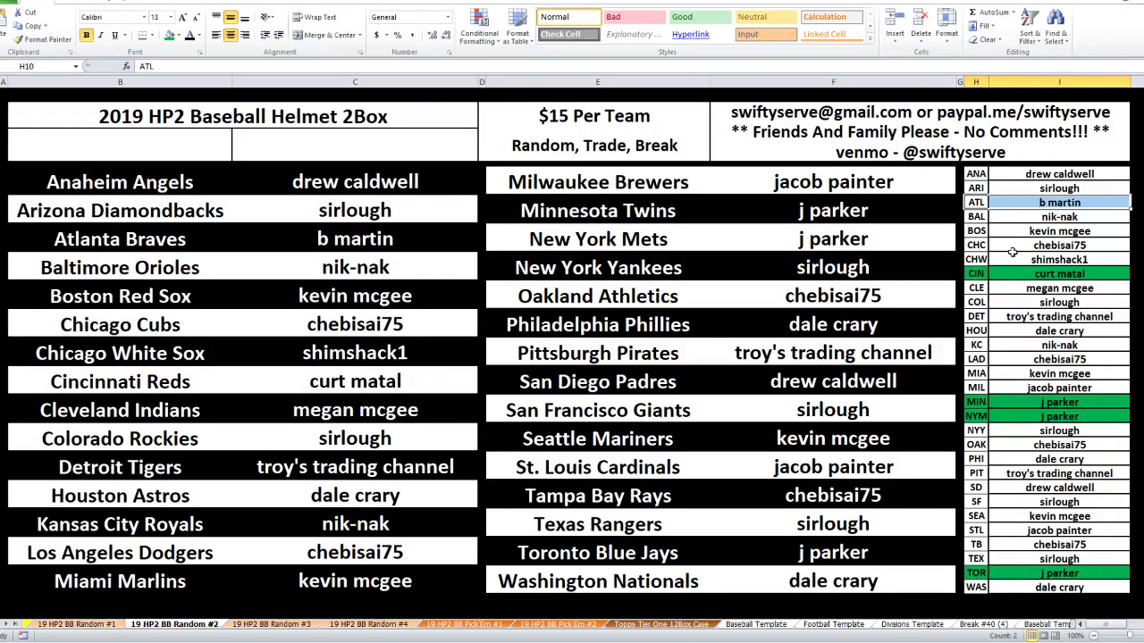
{"action": "left_click_drag", "start_coordinate": [983, 302], "coordinate": [996, 303]}
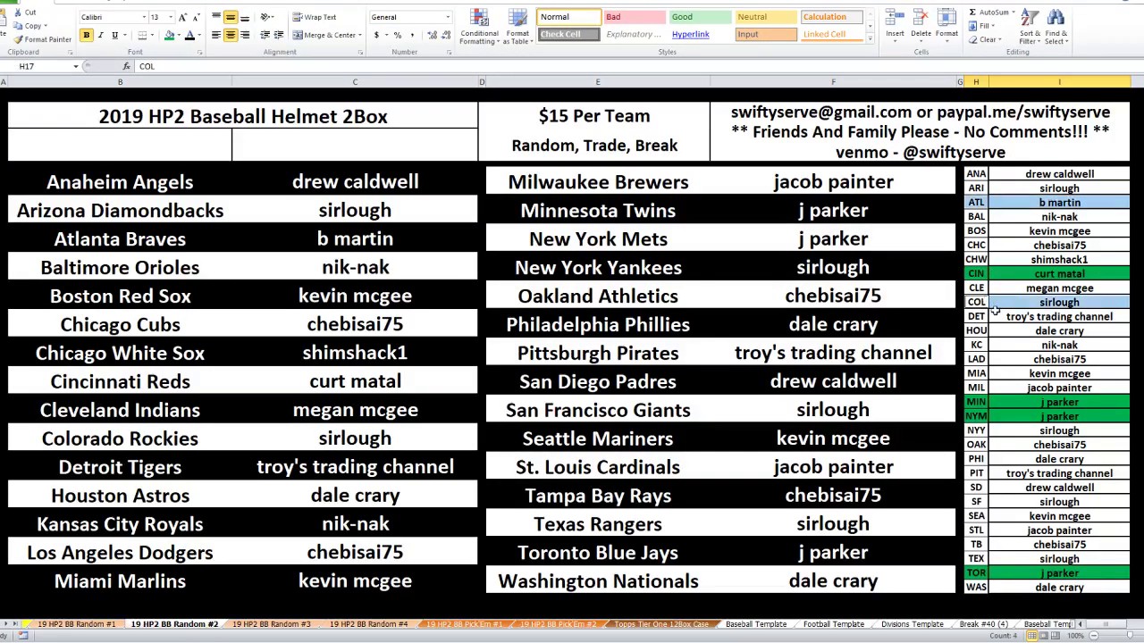
{"action": "left_click_drag", "start_coordinate": [983, 432], "coordinate": [997, 432]}
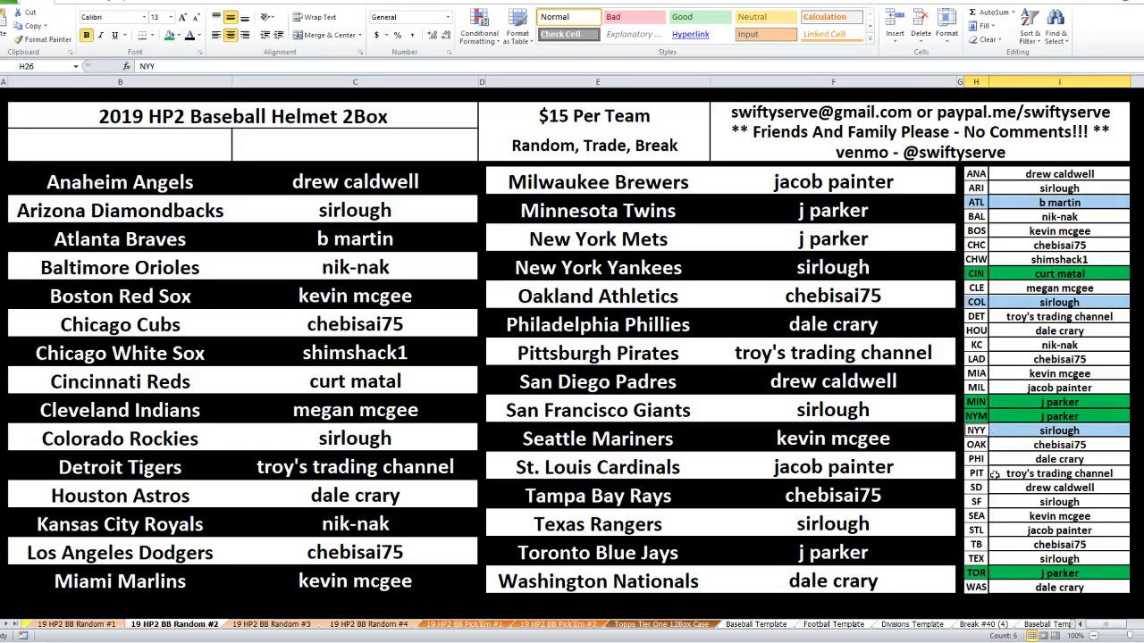
{"action": "left_click_drag", "start_coordinate": [980, 502], "coordinate": [994, 502]}
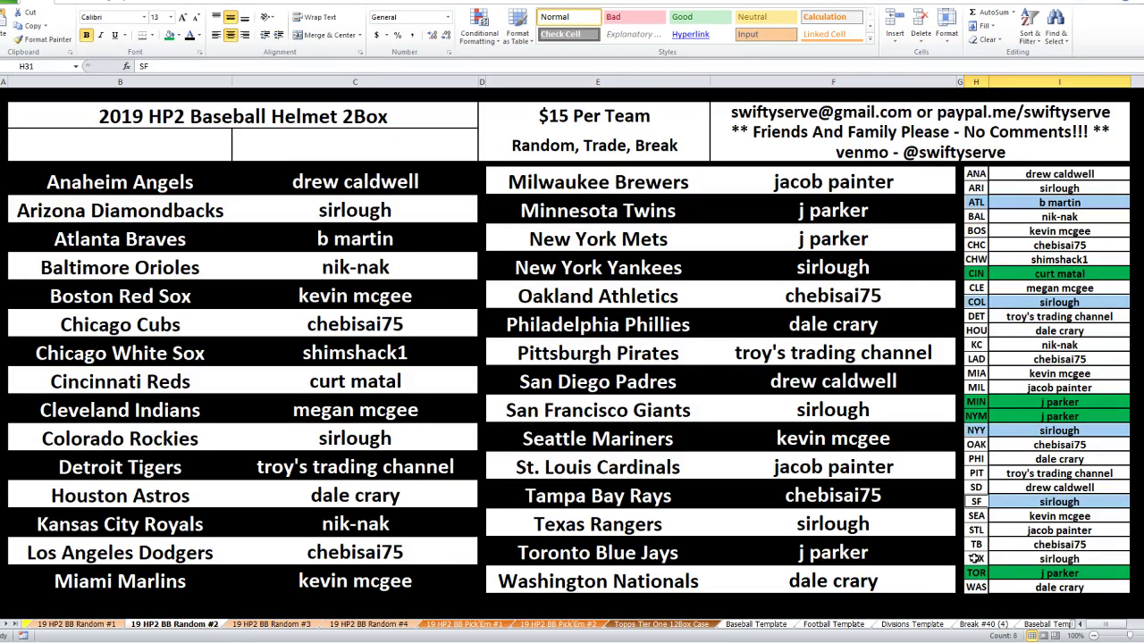
{"action": "left_click_drag", "start_coordinate": [976, 558], "coordinate": [1001, 559]}
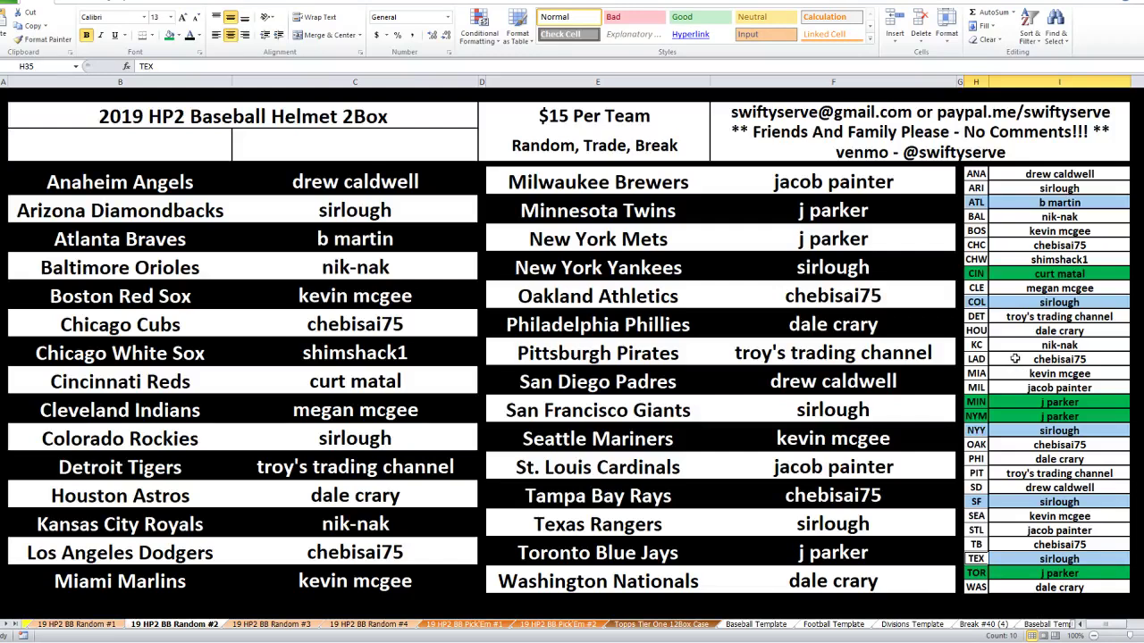
{"action": "left_click_drag", "start_coordinate": [976, 186], "coordinate": [999, 188]}
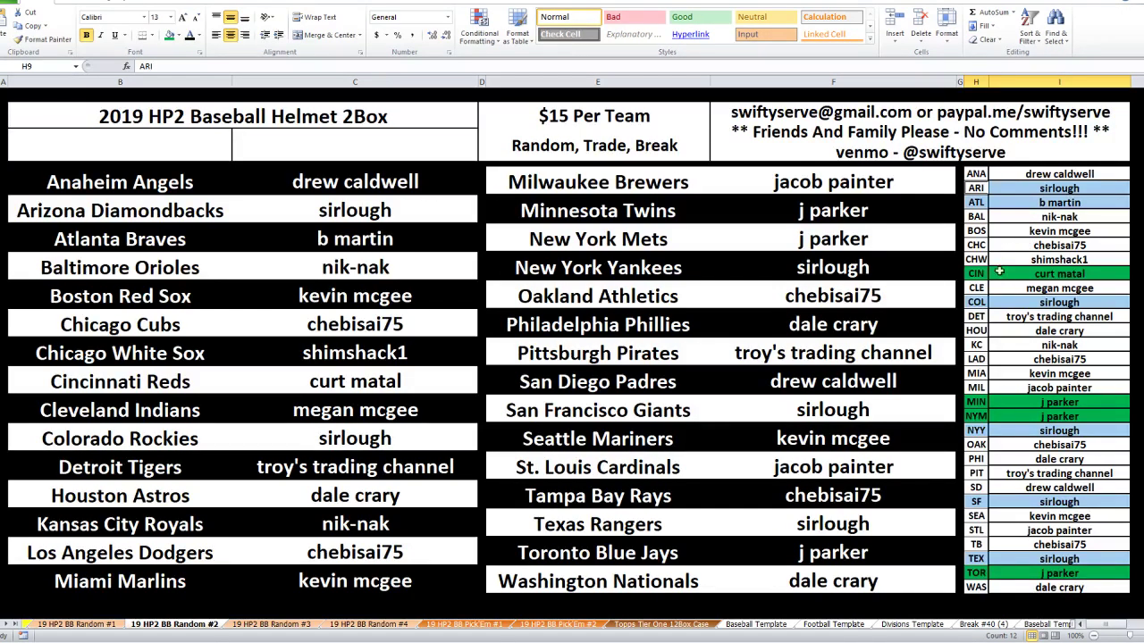
{"action": "left_click_drag", "start_coordinate": [983, 316], "coordinate": [1008, 317]}
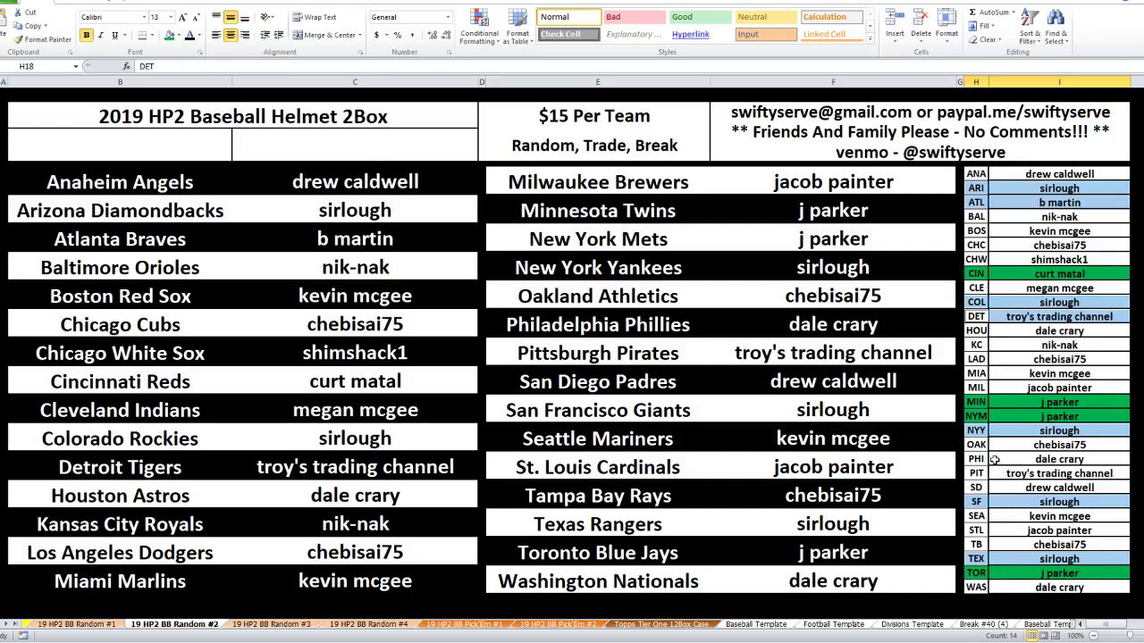
{"action": "left_click_drag", "start_coordinate": [982, 476], "coordinate": [1007, 475]}
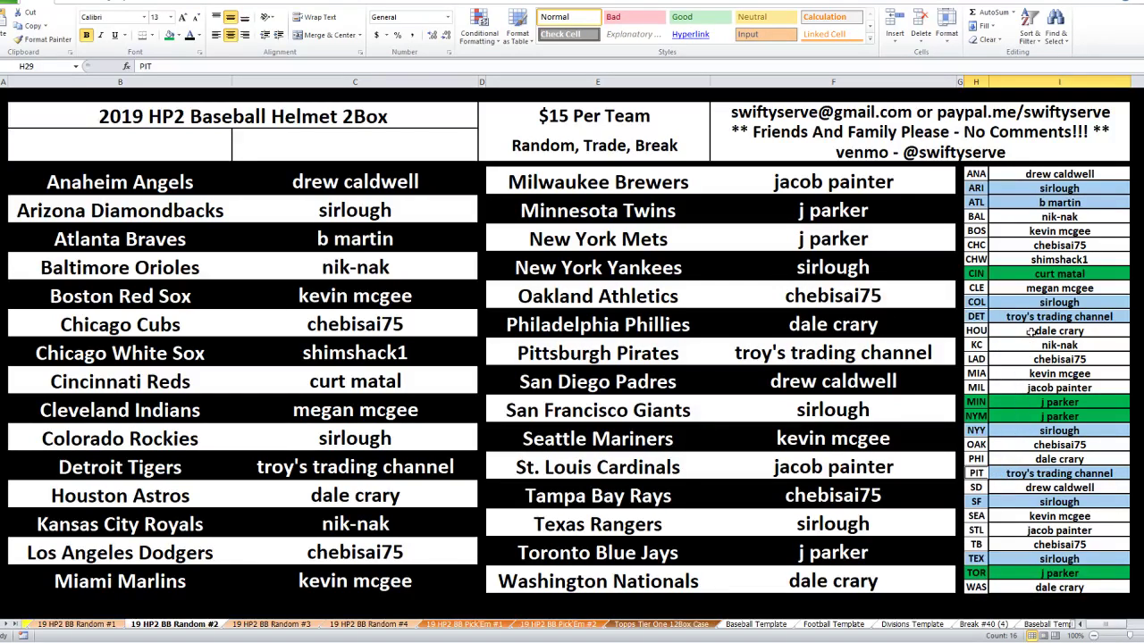
{"action": "left_click_drag", "start_coordinate": [984, 258], "coordinate": [995, 259]}
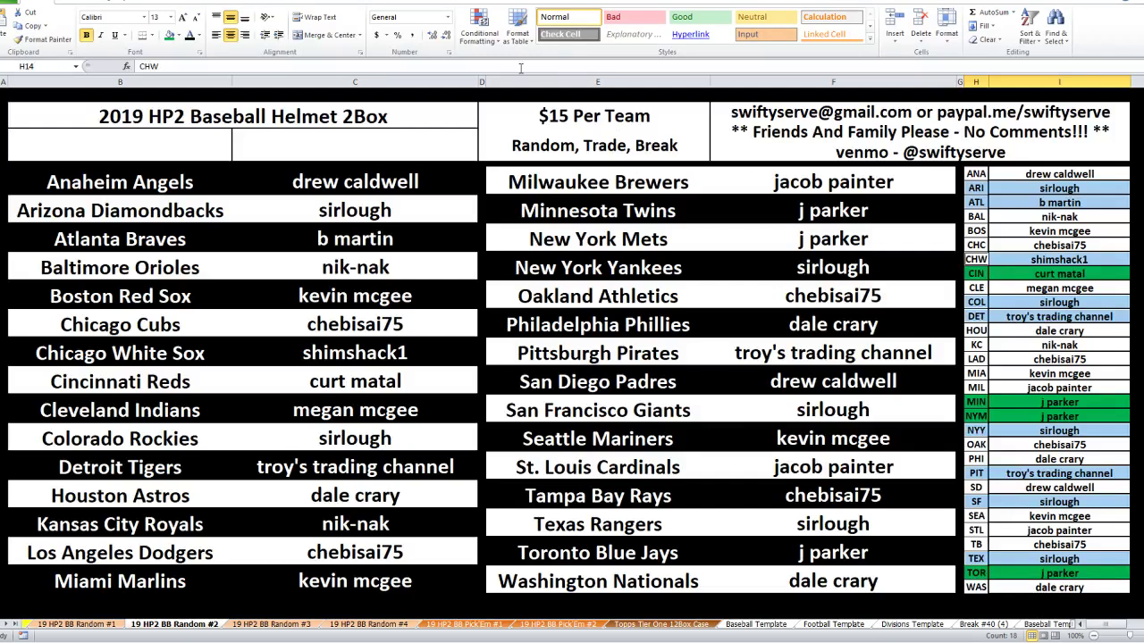
{"action": "left_click", "coordinate": [175, 37]}
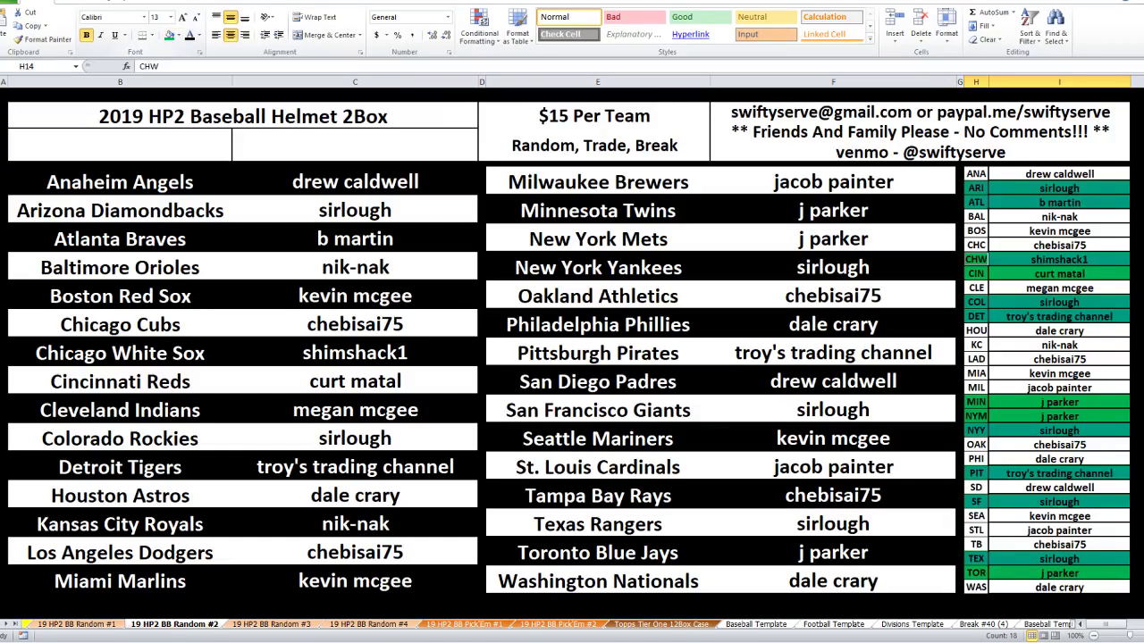
{"action": "left_click", "coordinate": [976, 259]}
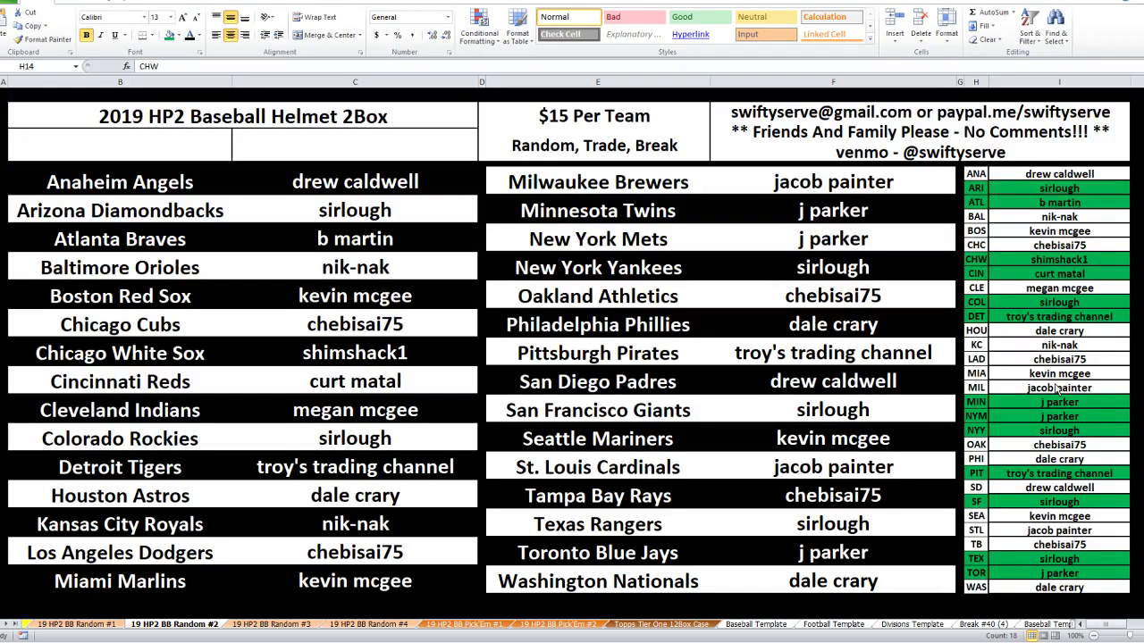
{"action": "left_click", "coordinate": [978, 171]}
Fill the ANA and SD summary rows green.
{"action": "left_click_drag", "start_coordinate": [978, 172], "coordinate": [1005, 177]}
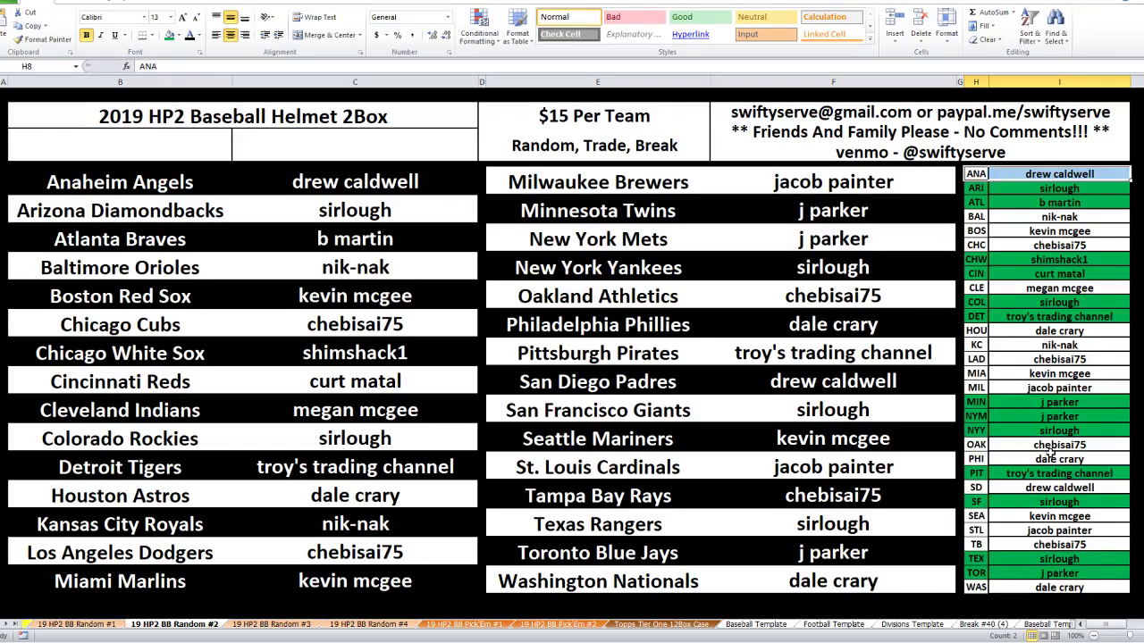
{"action": "left_click_drag", "start_coordinate": [983, 486], "coordinate": [1031, 487]}
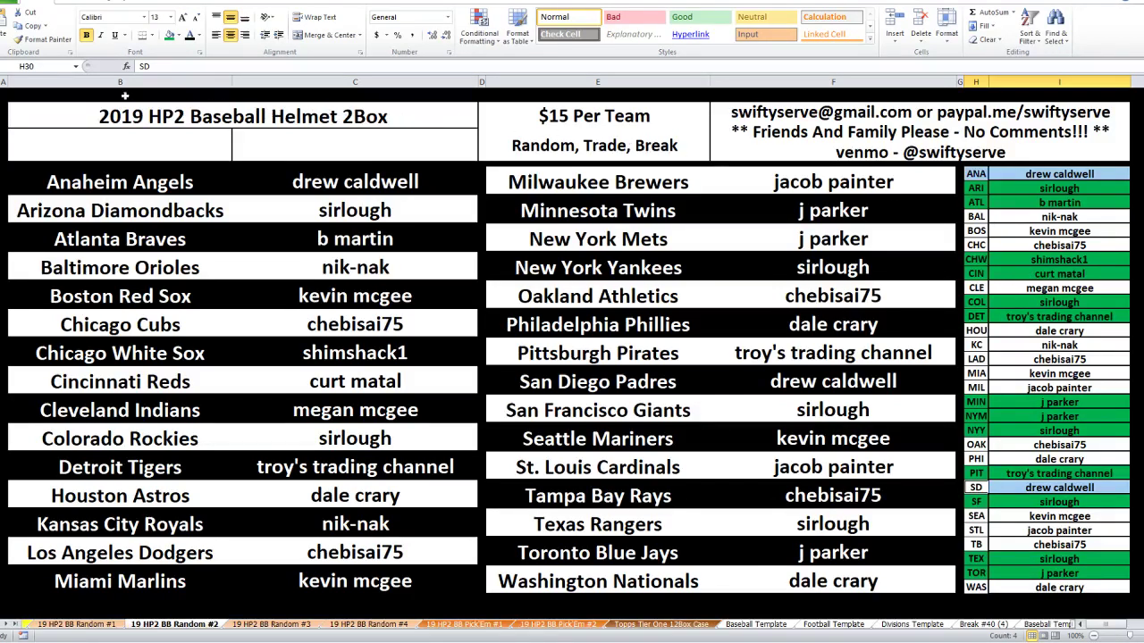
{"action": "left_click", "coordinate": [169, 35]}
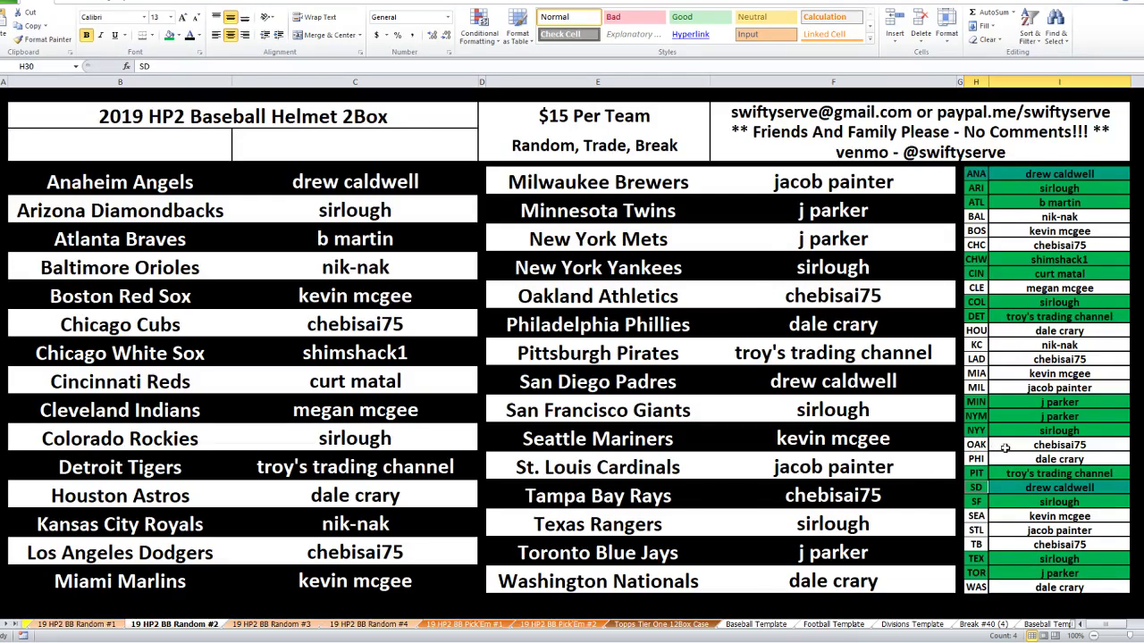
Fill the PHI, WAS and HOU rows green, then close the blank Book2 workbook.
{"action": "left_click_drag", "start_coordinate": [980, 459], "coordinate": [1016, 462]}
{"action": "left_click", "coordinate": [994, 587], "text": "ctrl"}
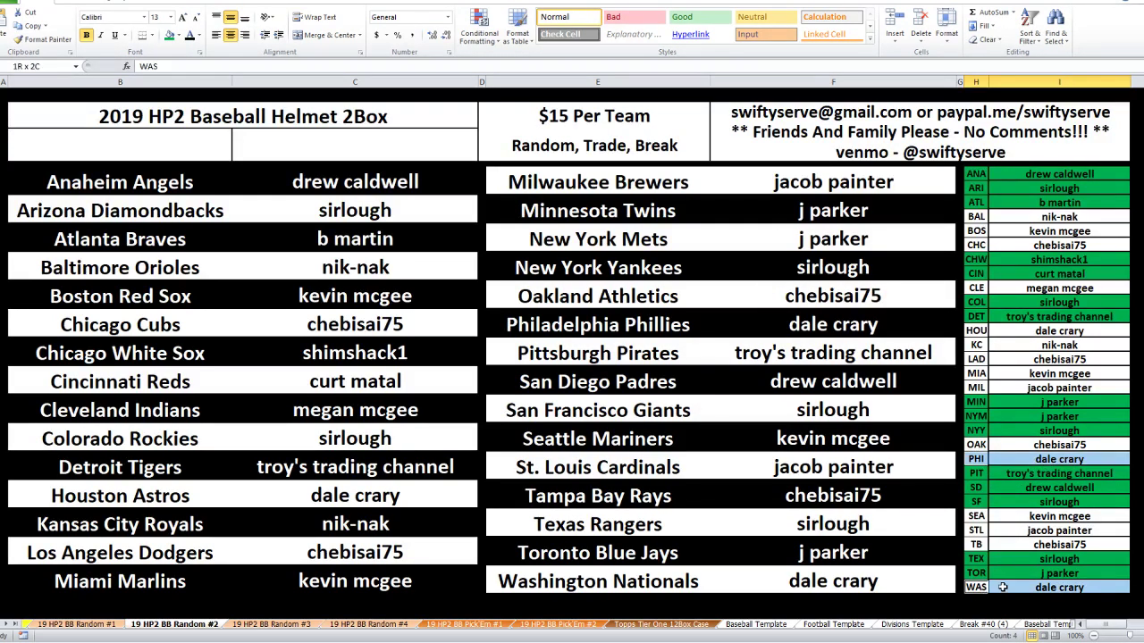
{"action": "left_click", "coordinate": [980, 331], "text": "ctrl"}
{"action": "left_click_drag", "start_coordinate": [980, 330], "coordinate": [1014, 329]}
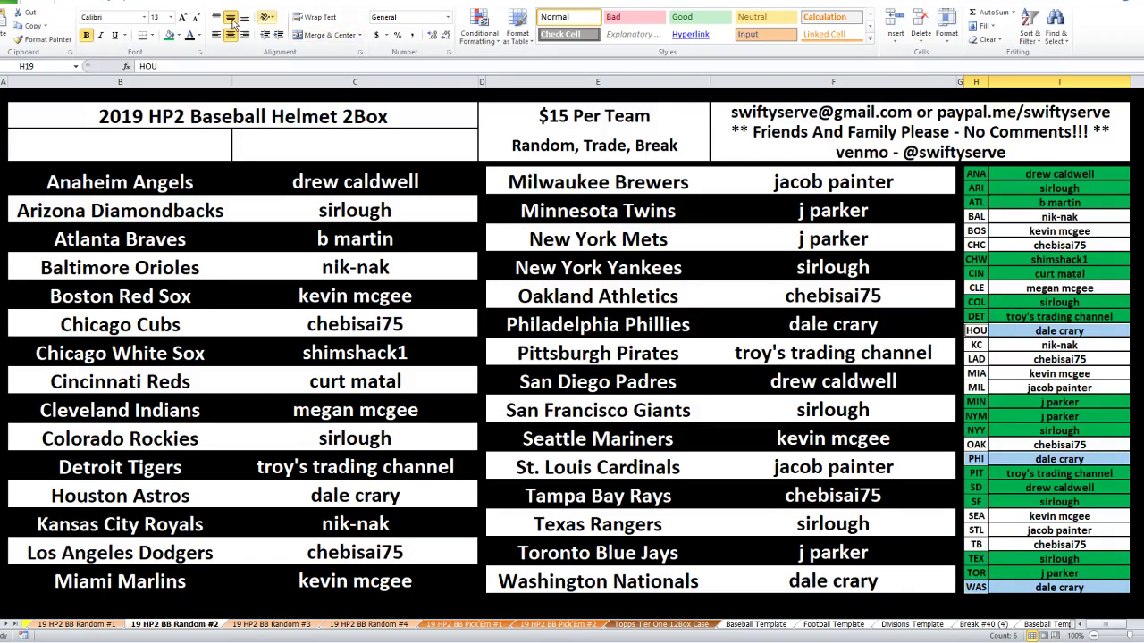
{"action": "left_click", "coordinate": [169, 35]}
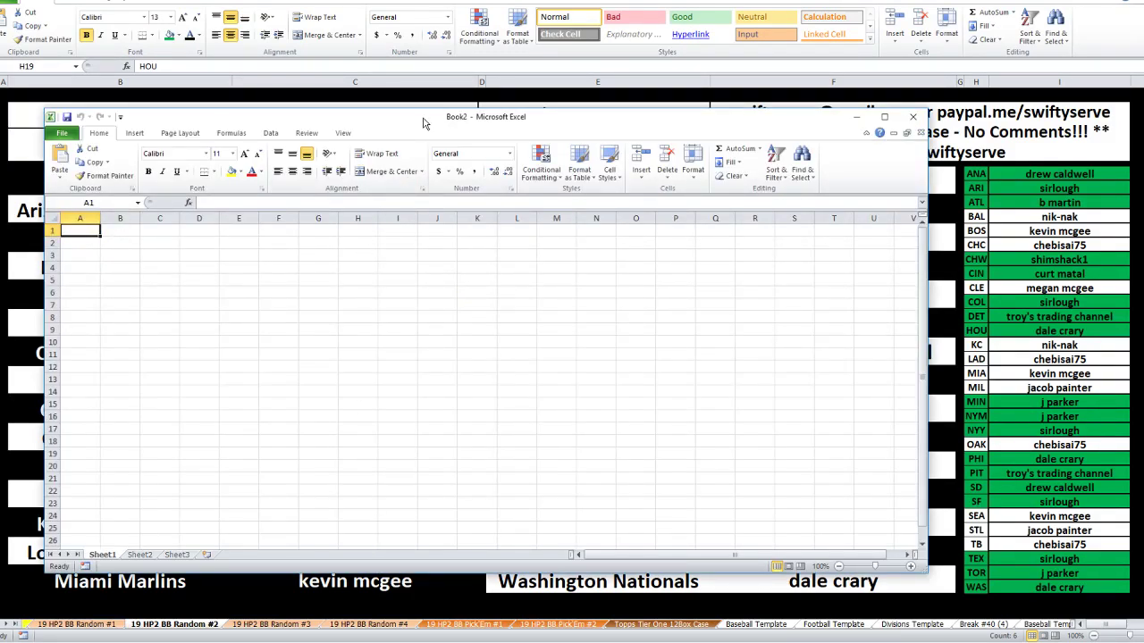
{"action": "key", "text": "alt+F4"}
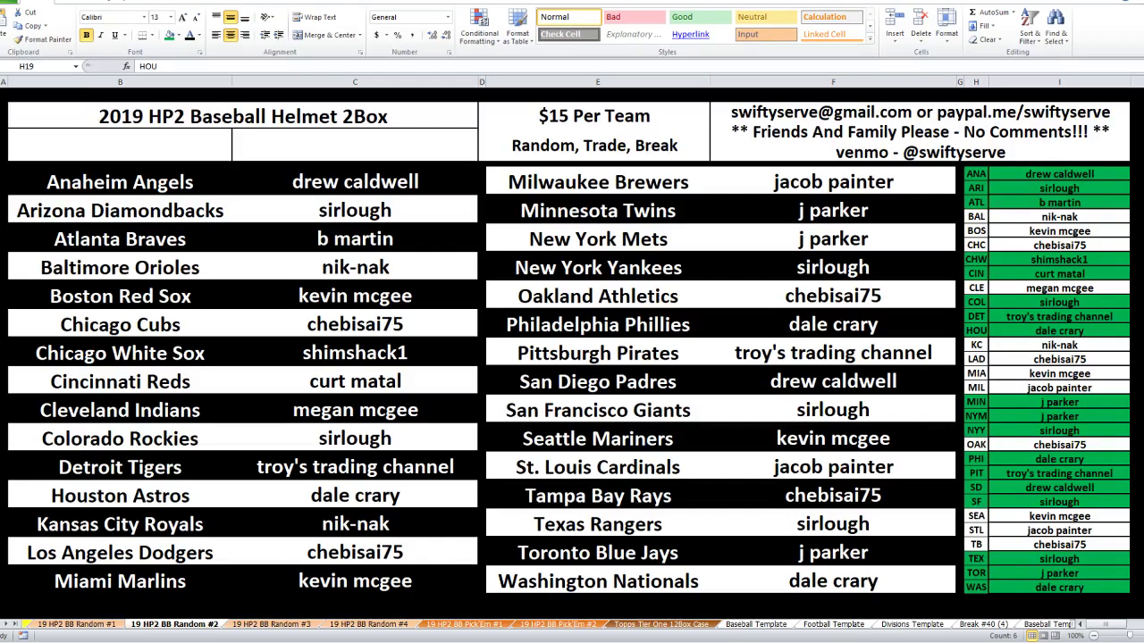
Fill the SEA, MIA, BOS and CLE rows green.
{"action": "left_click_drag", "start_coordinate": [977, 517], "coordinate": [1001, 516]}
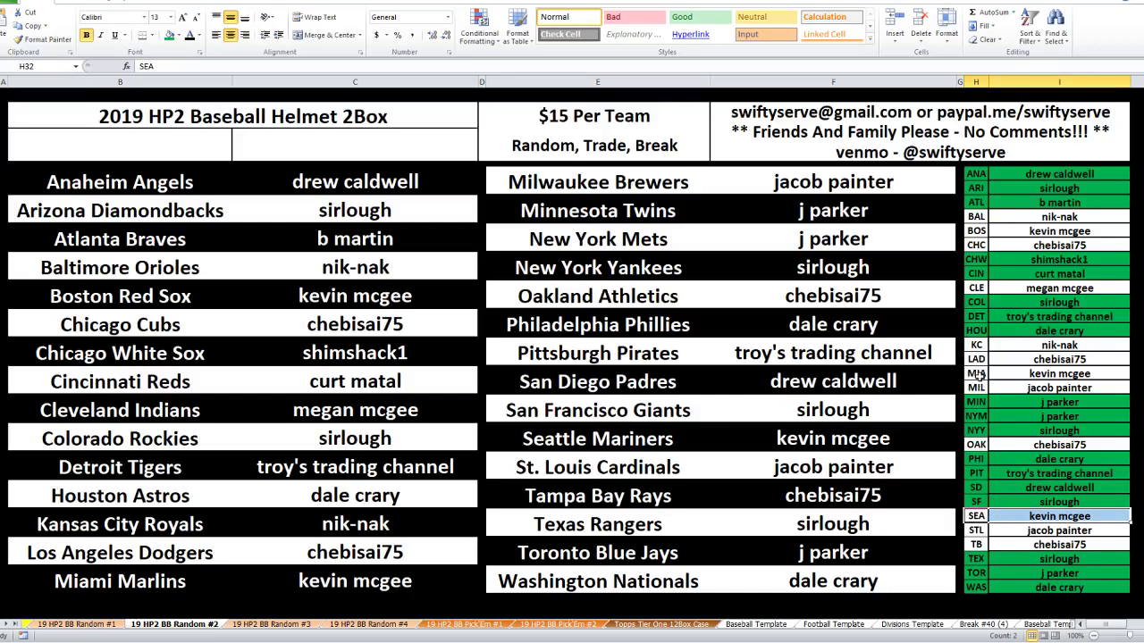
{"action": "left_click_drag", "start_coordinate": [978, 377], "coordinate": [1001, 377]}
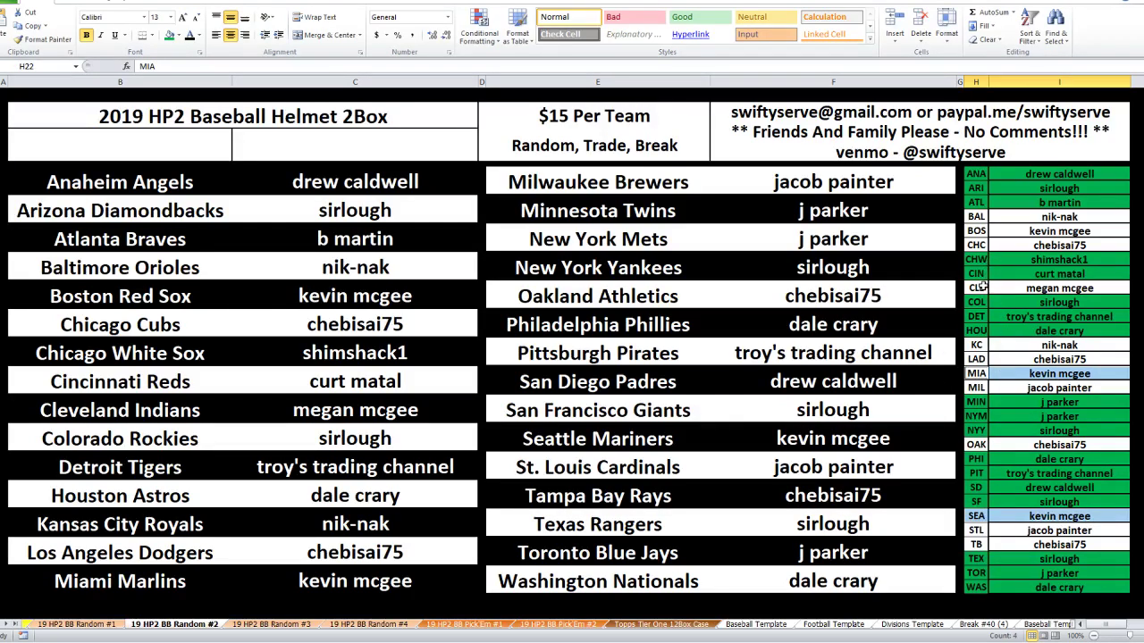
{"action": "left_click_drag", "start_coordinate": [979, 231], "coordinate": [997, 231]}
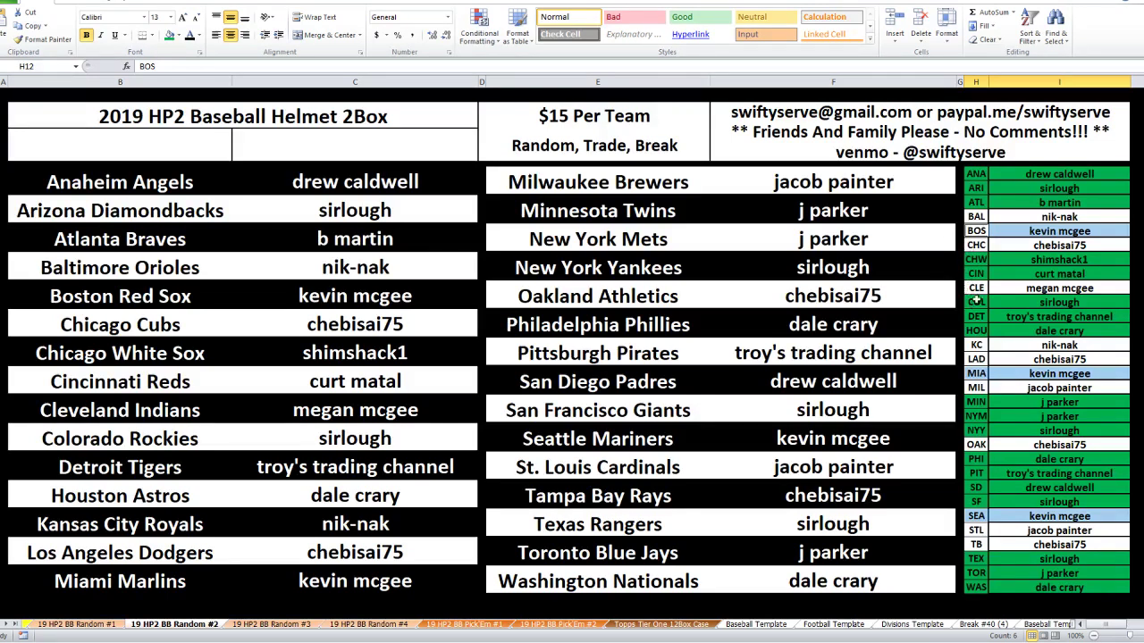
{"action": "left_click_drag", "start_coordinate": [978, 288], "coordinate": [1019, 288]}
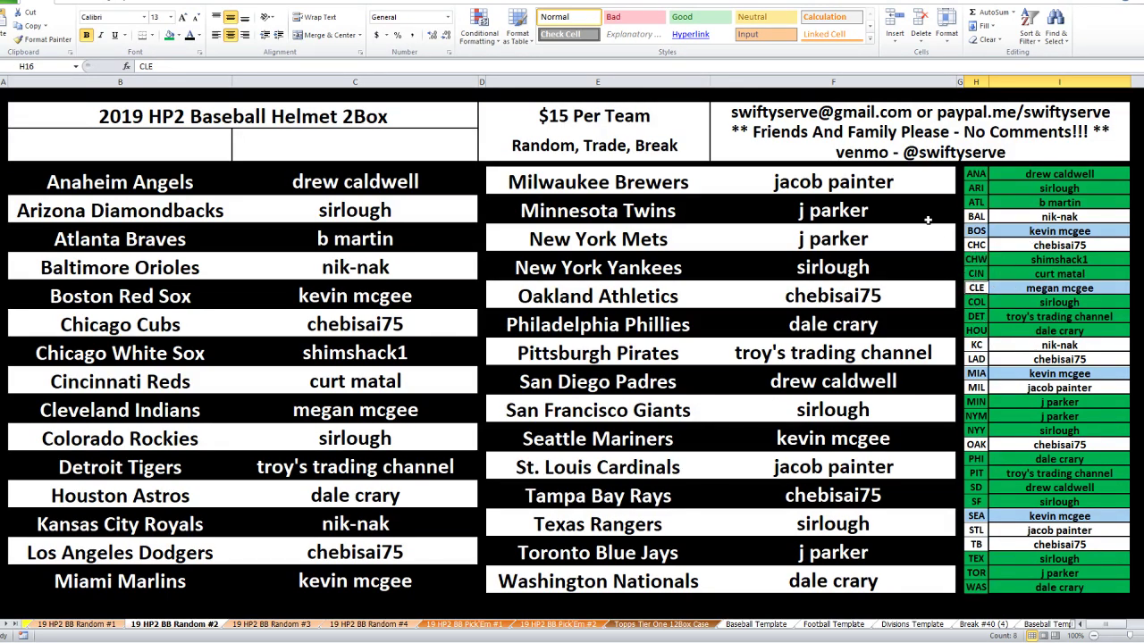
{"action": "left_click", "coordinate": [170, 34]}
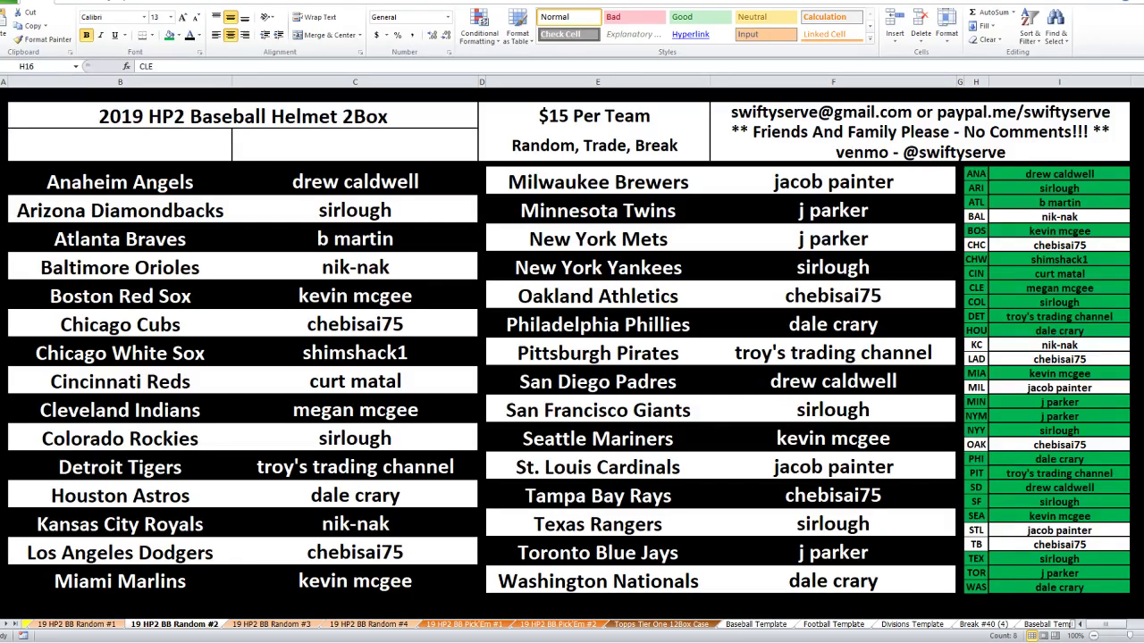
Fill the MIL and STL rows green, then select the first owner cell I8.
{"action": "left_click_drag", "start_coordinate": [983, 216], "coordinate": [999, 216]}
{"action": "left_click_drag", "start_coordinate": [983, 345], "coordinate": [1012, 345]}
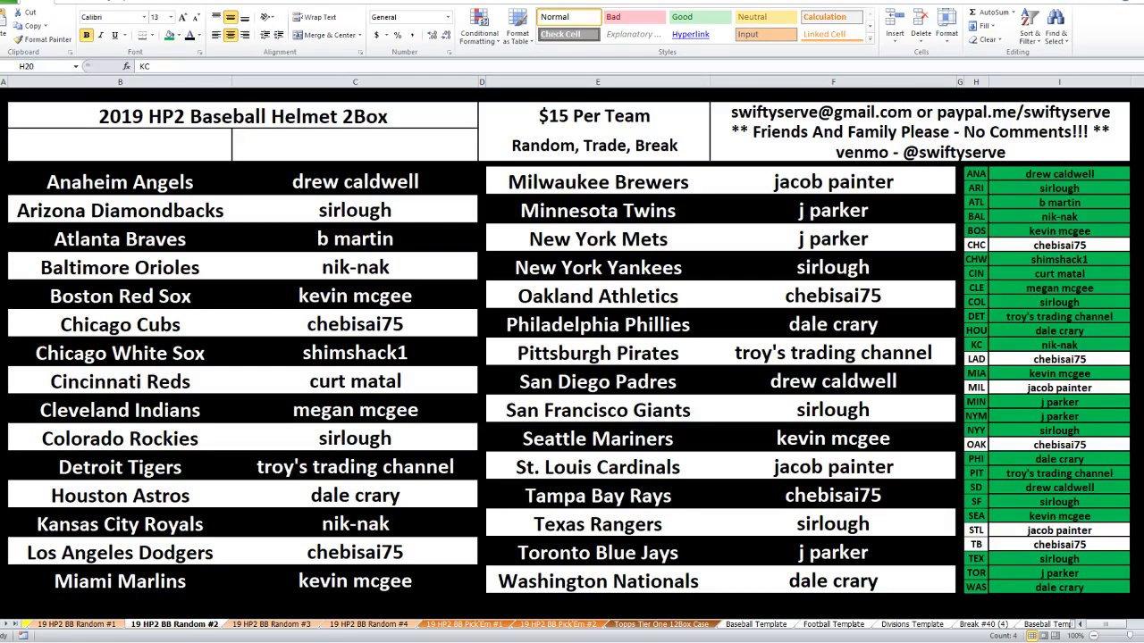
{"action": "left_click_drag", "start_coordinate": [977, 531], "coordinate": [1025, 523]}
{"action": "left_click_drag", "start_coordinate": [982, 388], "coordinate": [1059, 388]}
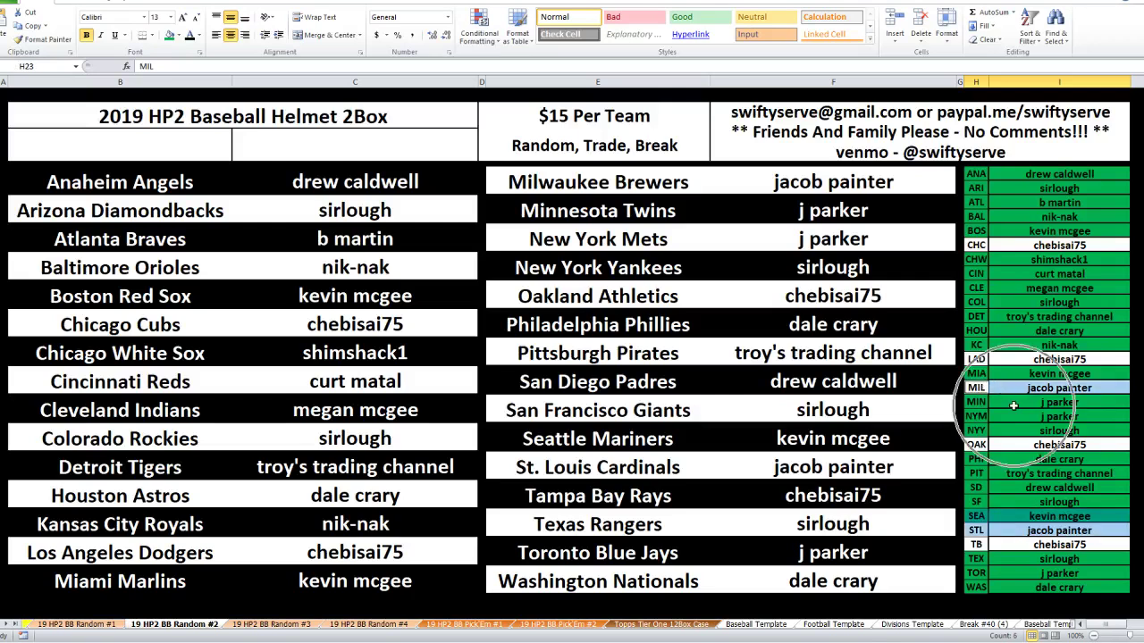
{"action": "left_click", "coordinate": [170, 36]}
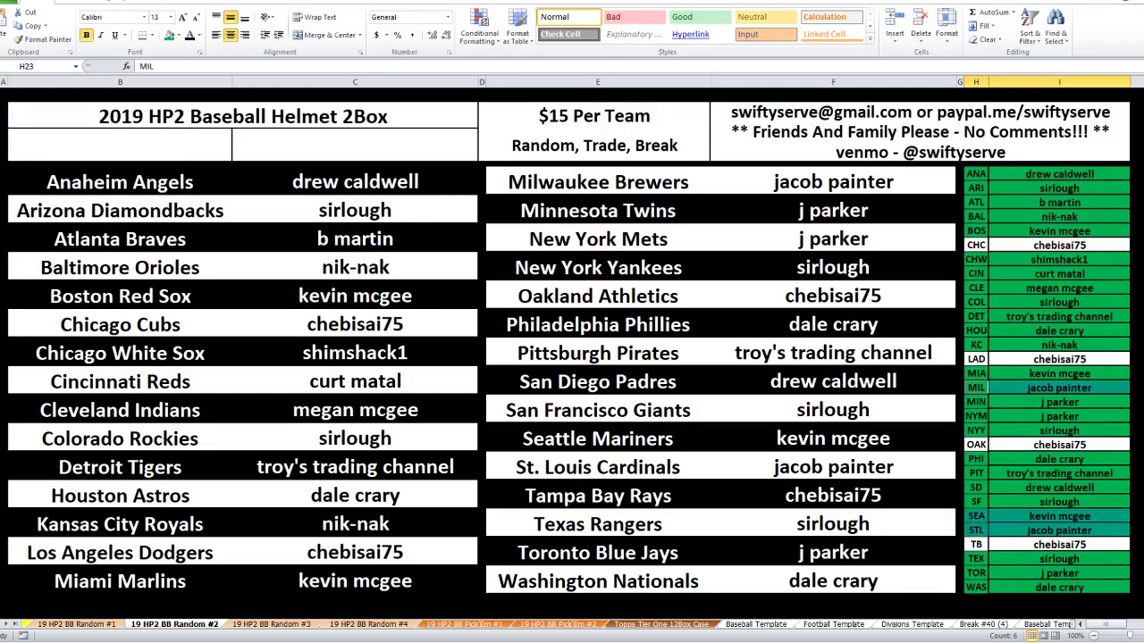
{"action": "left_click", "coordinate": [976, 388]}
{"action": "left_click_drag", "start_coordinate": [988, 245], "coordinate": [1028, 544]}
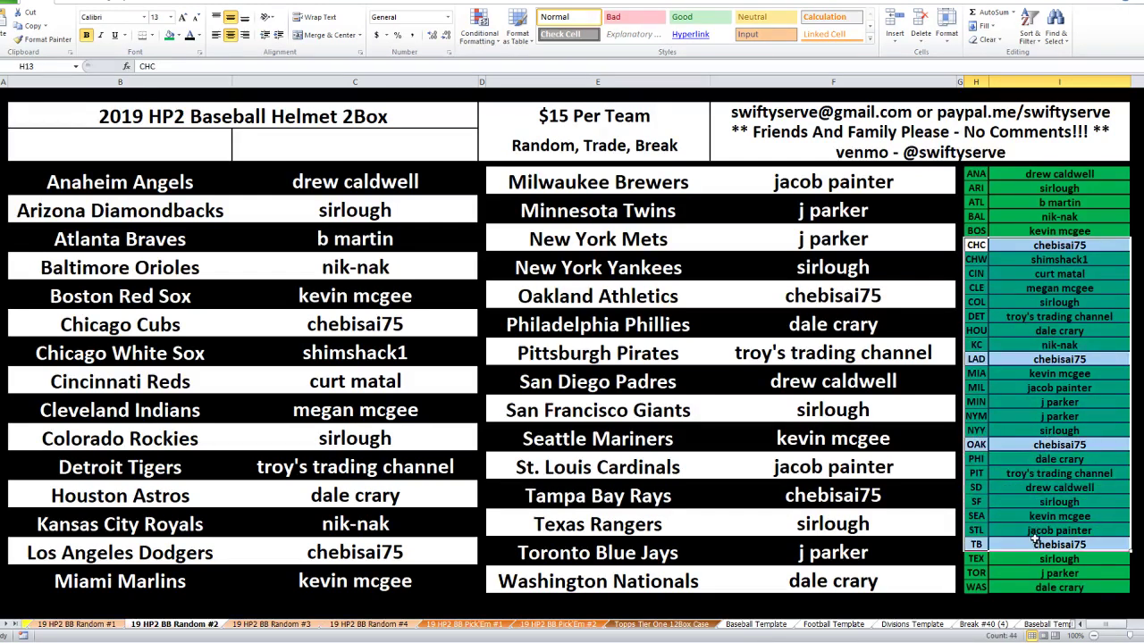
{"action": "left_click", "coordinate": [1077, 174]}
Copy the owner names in I8:I36 and switch to the RANDOM.ORG page in the browser.
{"action": "left_click_drag", "start_coordinate": [1073, 177], "coordinate": [1059, 587]}
{"action": "key", "text": "ctrl+c"}
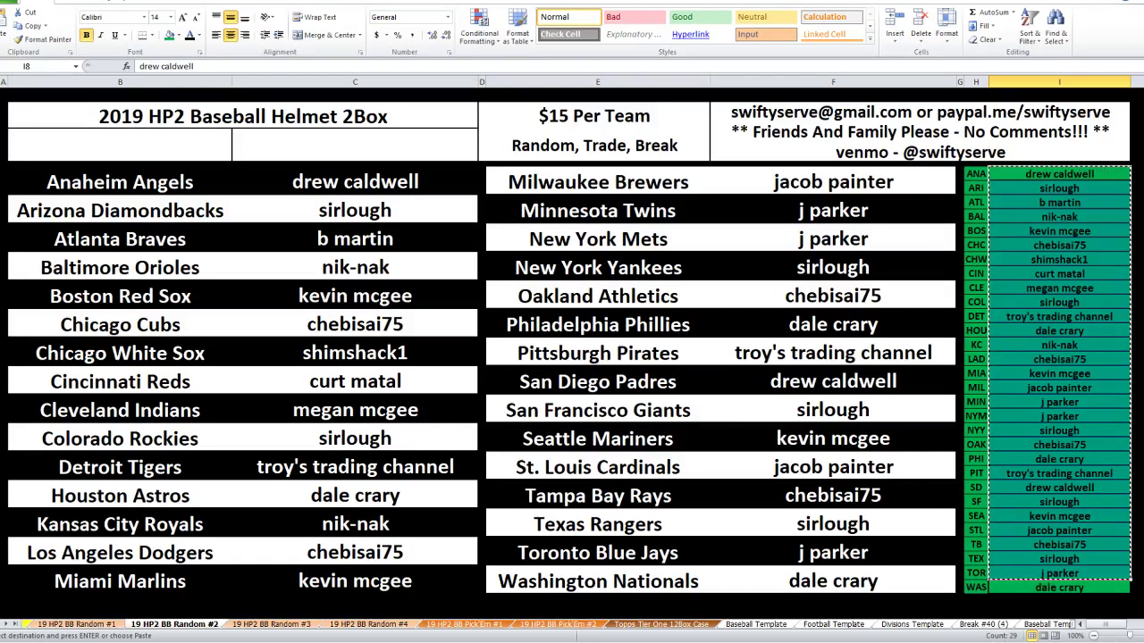
{"action": "key", "text": "alt+Tab"}
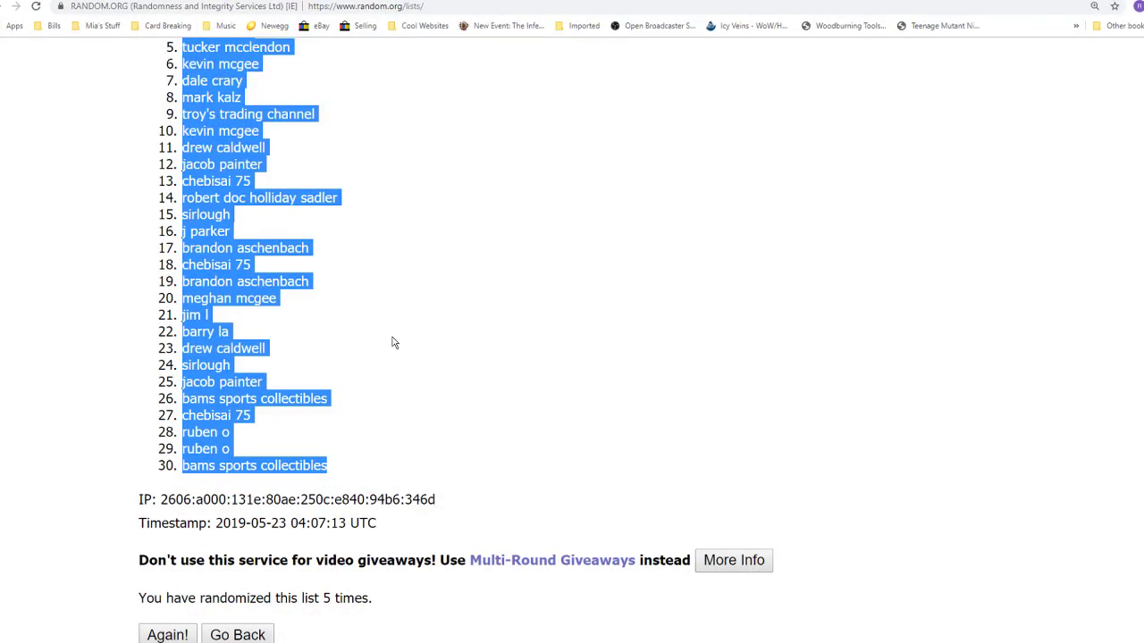
{"action": "scroll", "coordinate": [391, 339], "scroll_direction": "up", "scroll_amount": 4}
Paste the copied team-owner names into RANDOM.ORG's List Randomizer box.
{"action": "mouse_move", "coordinate": [399, 74]}
{"action": "left_click", "coordinate": [414, 100]}
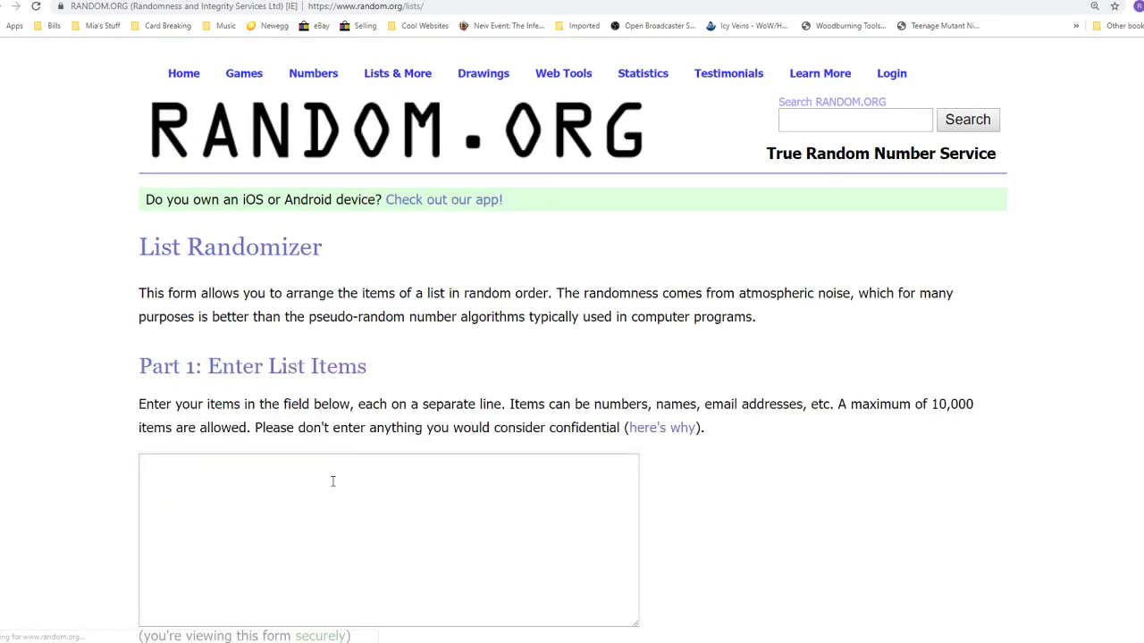
{"action": "left_click", "coordinate": [333, 482]}
{"action": "key", "text": "ctrl+v"}
{"action": "scroll", "coordinate": [332, 482], "scroll_direction": "up", "scroll_amount": 5}
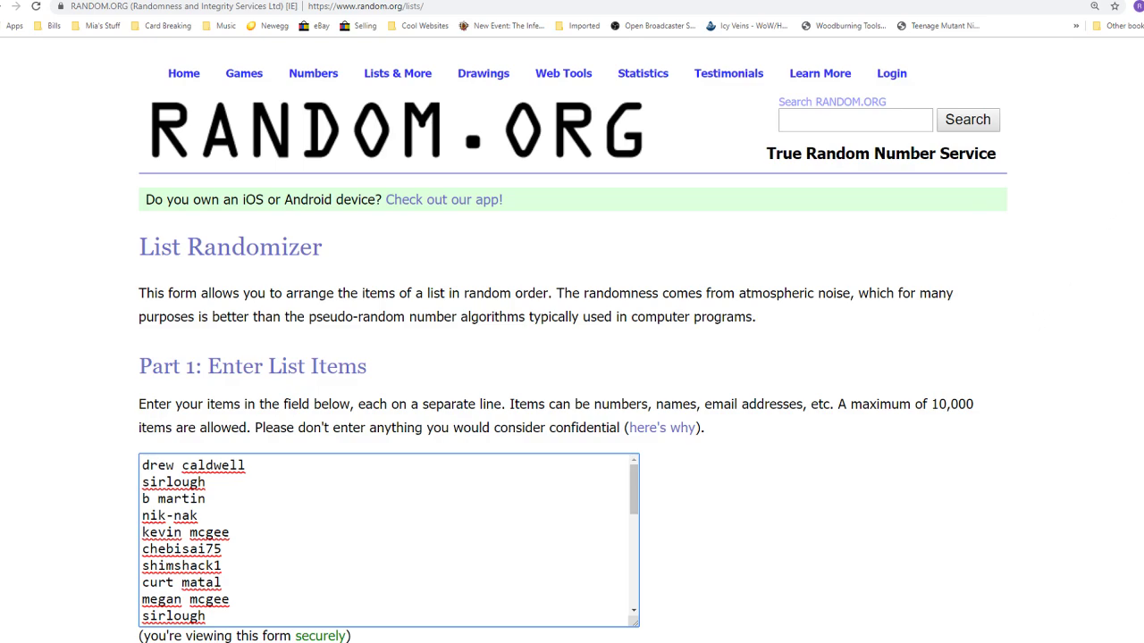
Reposition the Chrome window over the sheet, then maximize it to fill the screen.
{"action": "key", "text": "super+Down"}
{"action": "left_click_drag", "start_coordinate": [511, 7], "coordinate": [768, 5]}
{"action": "left_click_drag", "start_coordinate": [949, 160], "coordinate": [949, 306]}
{"action": "scroll", "coordinate": [949, 307], "scroll_direction": "down", "scroll_amount": 1}
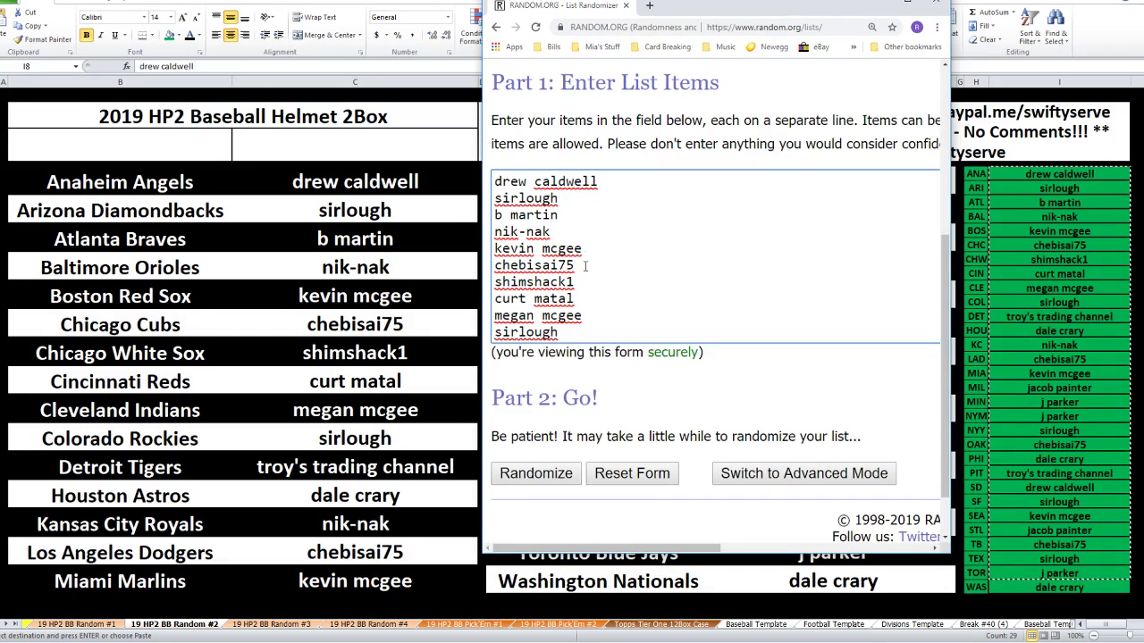
{"action": "scroll", "coordinate": [585, 266], "scroll_direction": "down", "scroll_amount": 2}
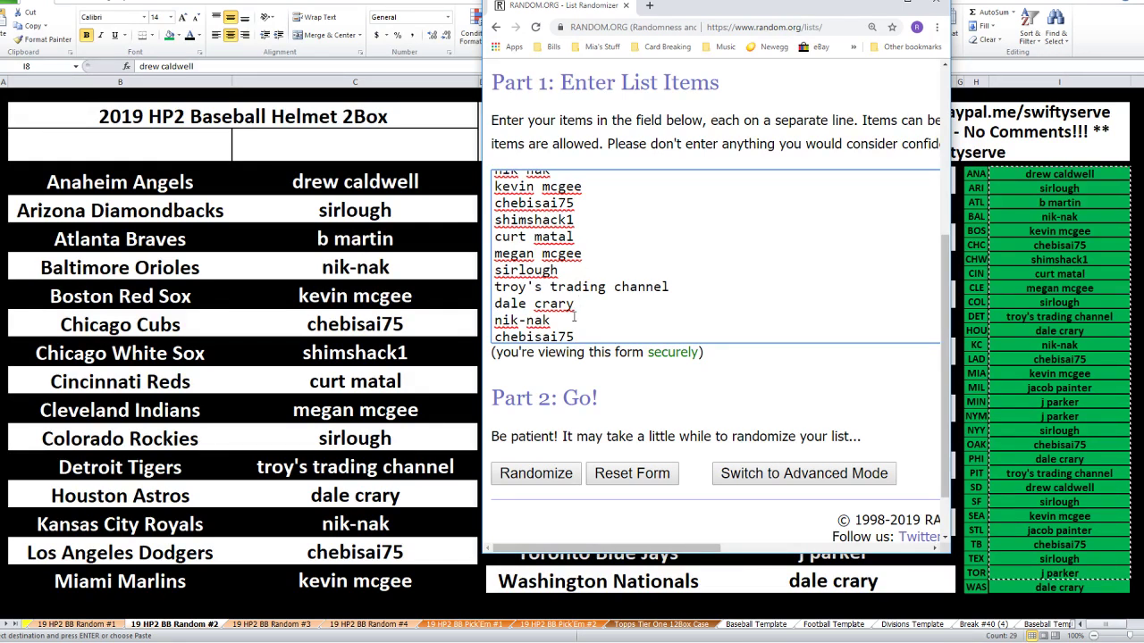
{"action": "scroll", "coordinate": [575, 316], "scroll_direction": "down", "scroll_amount": 3}
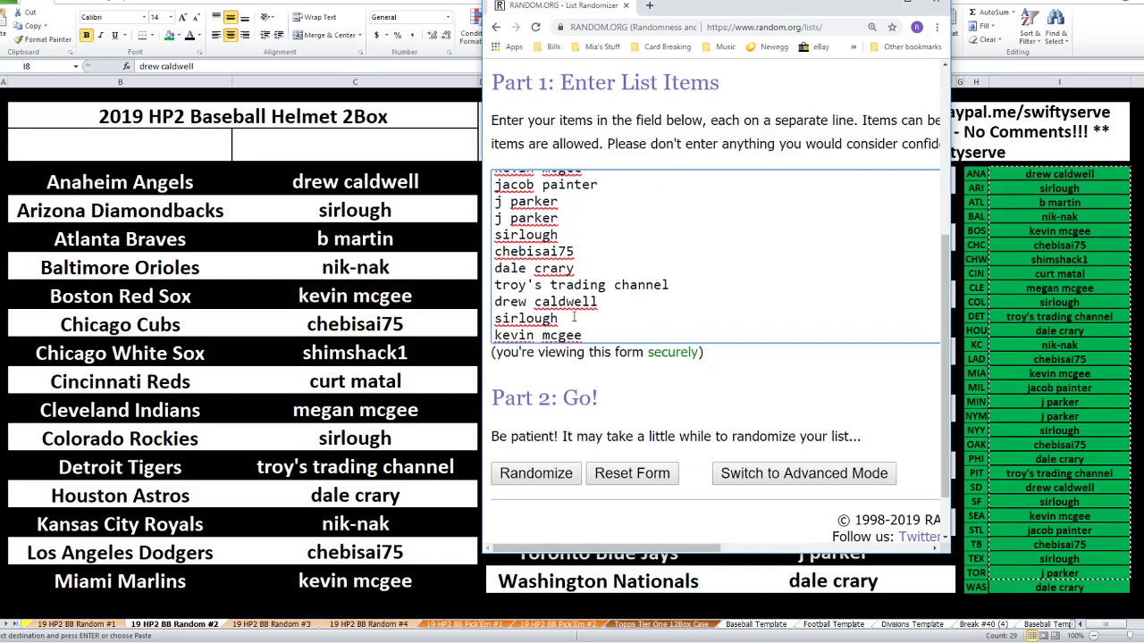
{"action": "left_click_drag", "start_coordinate": [808, 7], "coordinate": [574, 45]}
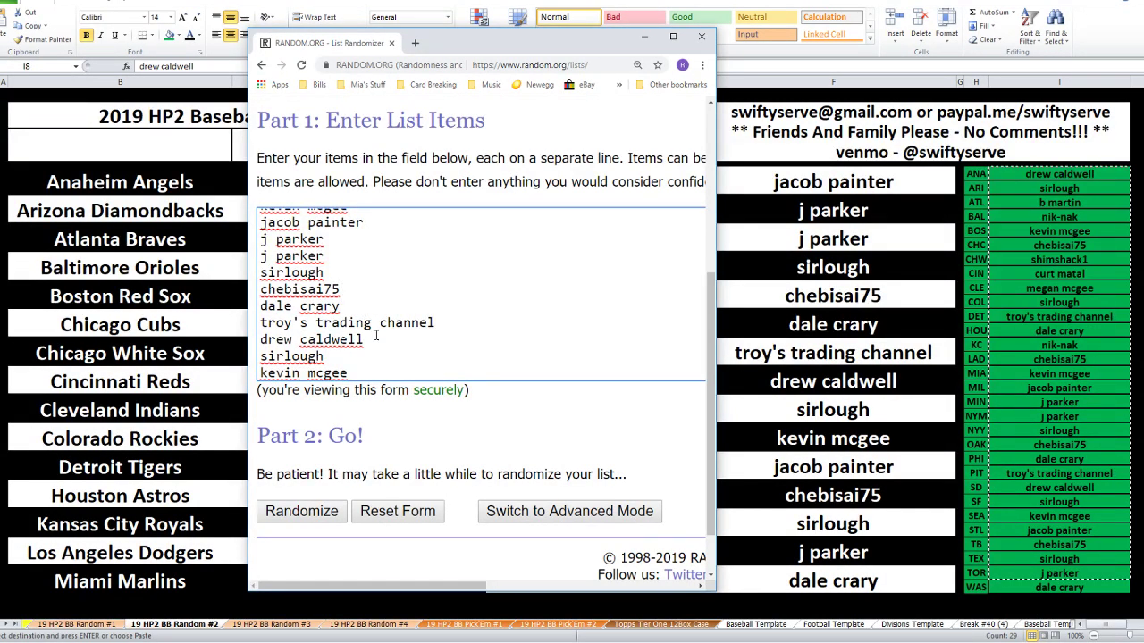
{"action": "scroll", "coordinate": [376, 335], "scroll_direction": "down", "scroll_amount": 1}
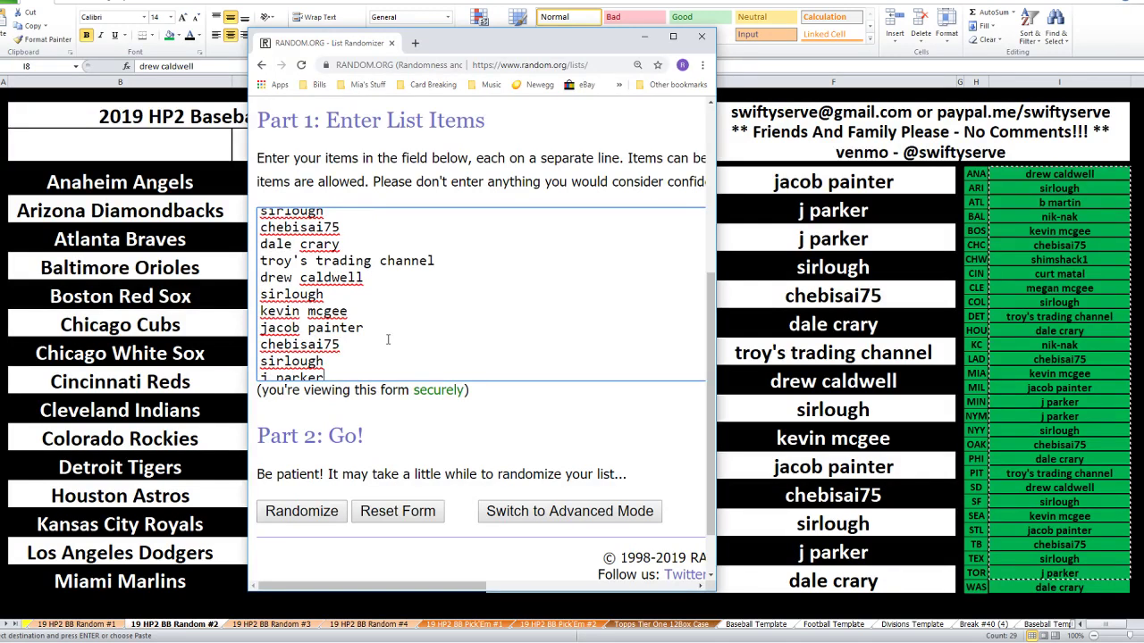
{"action": "scroll", "coordinate": [391, 332], "scroll_direction": "down", "scroll_amount": 1}
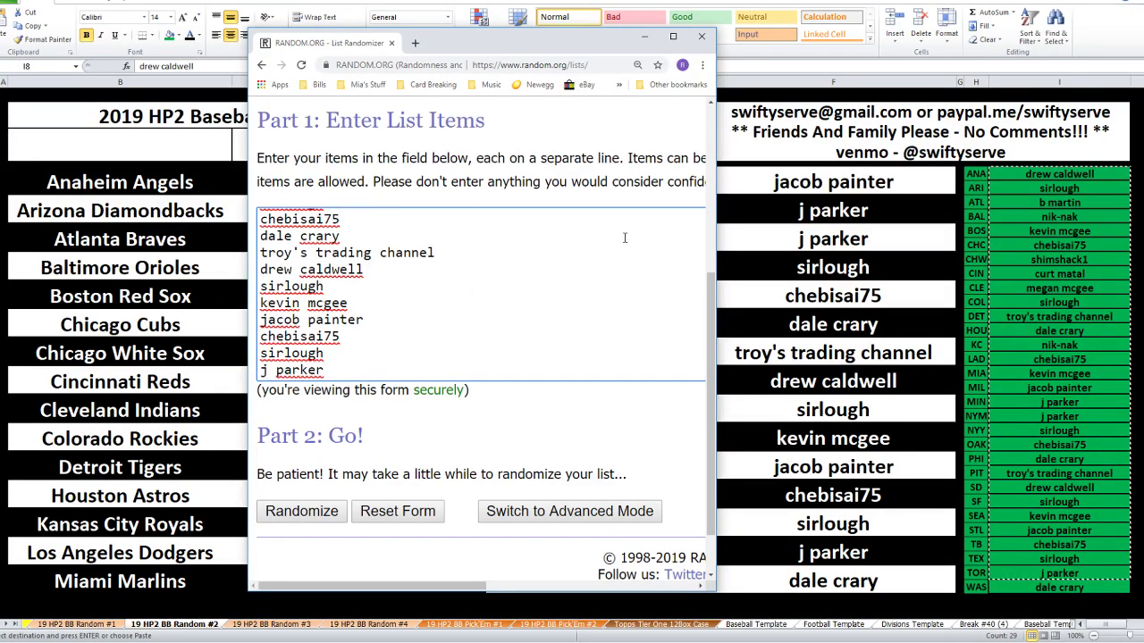
{"action": "left_click", "coordinate": [673, 35]}
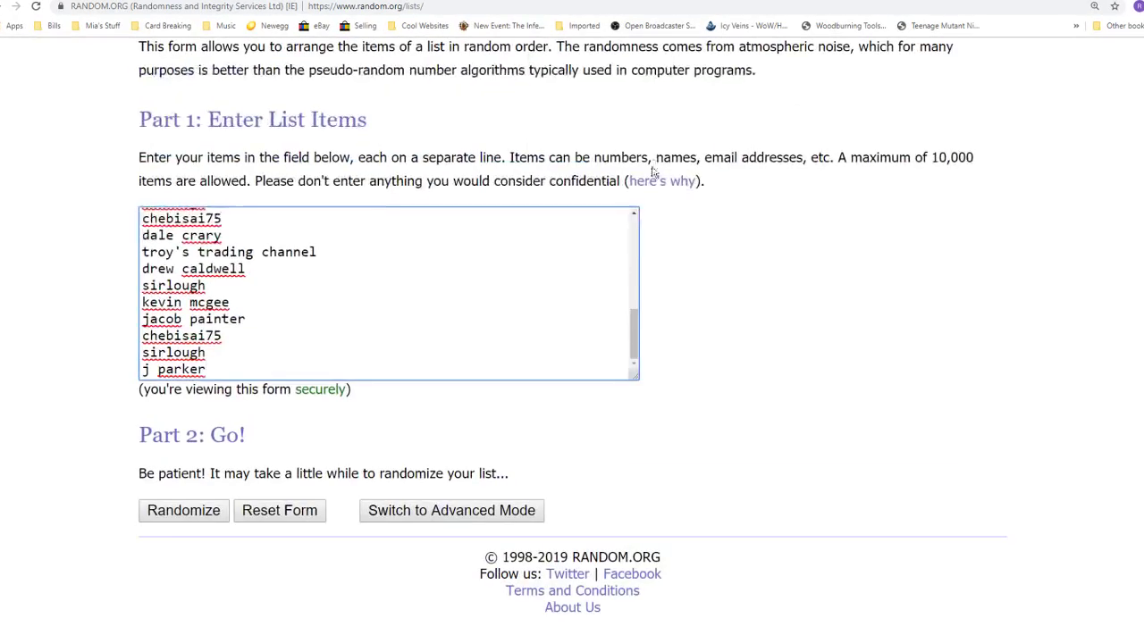
Randomize the name list five times with Randomize and Again!
{"action": "left_click", "coordinate": [208, 514]}
{"action": "left_click", "coordinate": [168, 519]}
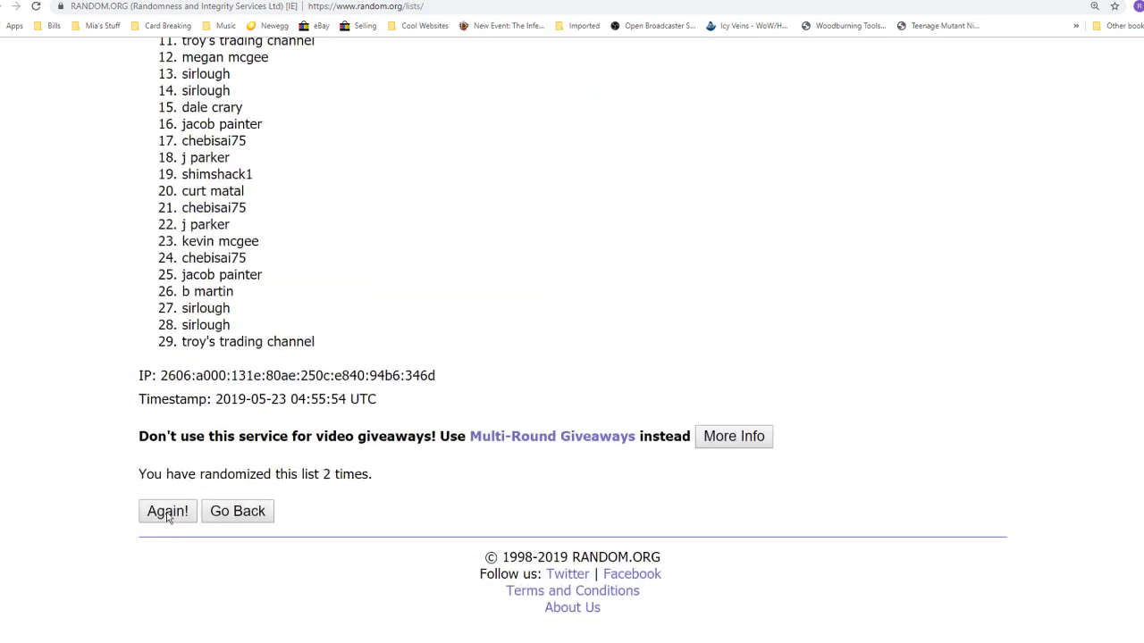
{"action": "left_click", "coordinate": [167, 515]}
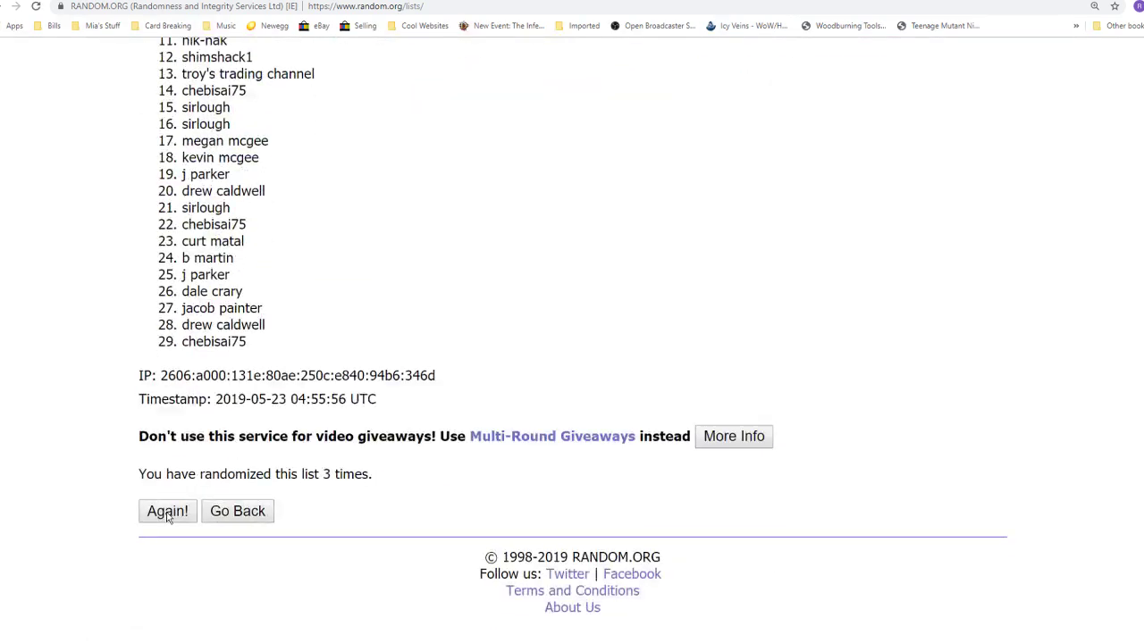
{"action": "left_click", "coordinate": [168, 514]}
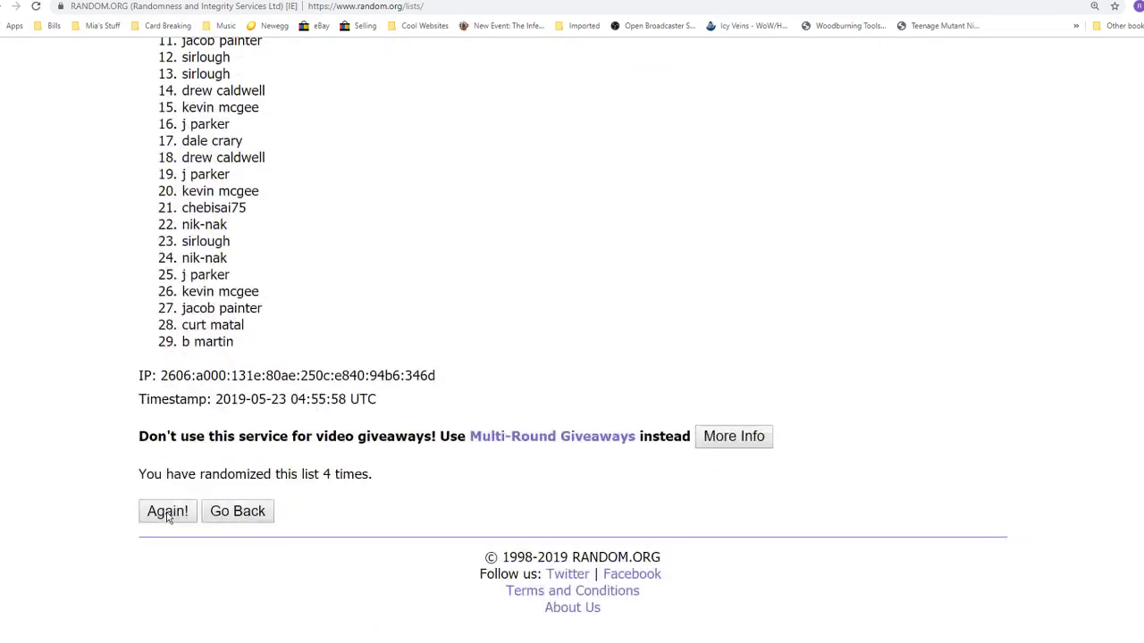
{"action": "left_click", "coordinate": [168, 514]}
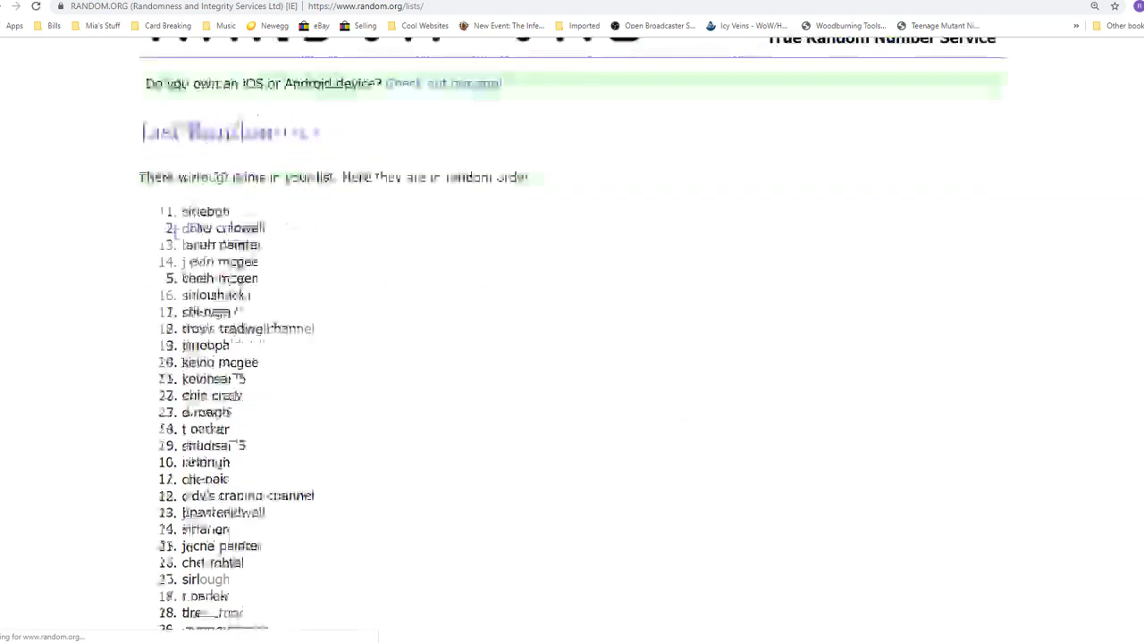
{"action": "left_click_drag", "start_coordinate": [289, 465], "coordinate": [441, 460]}
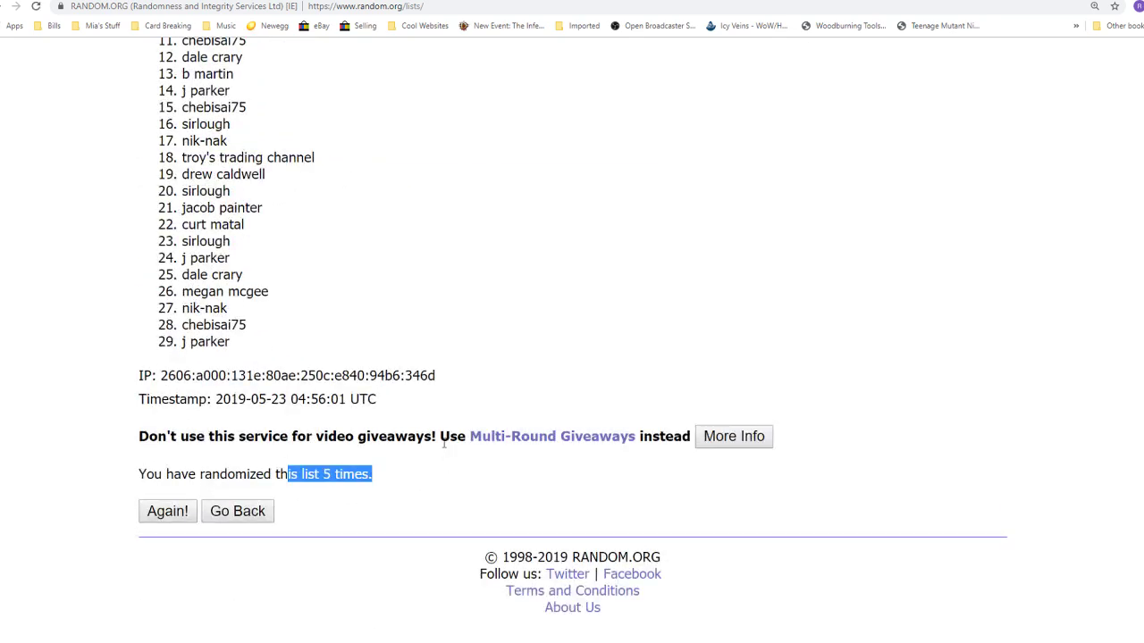
Select the final randomized name list and return to the break sheet.
{"action": "scroll", "coordinate": [423, 414], "scroll_direction": "up", "scroll_amount": 5}
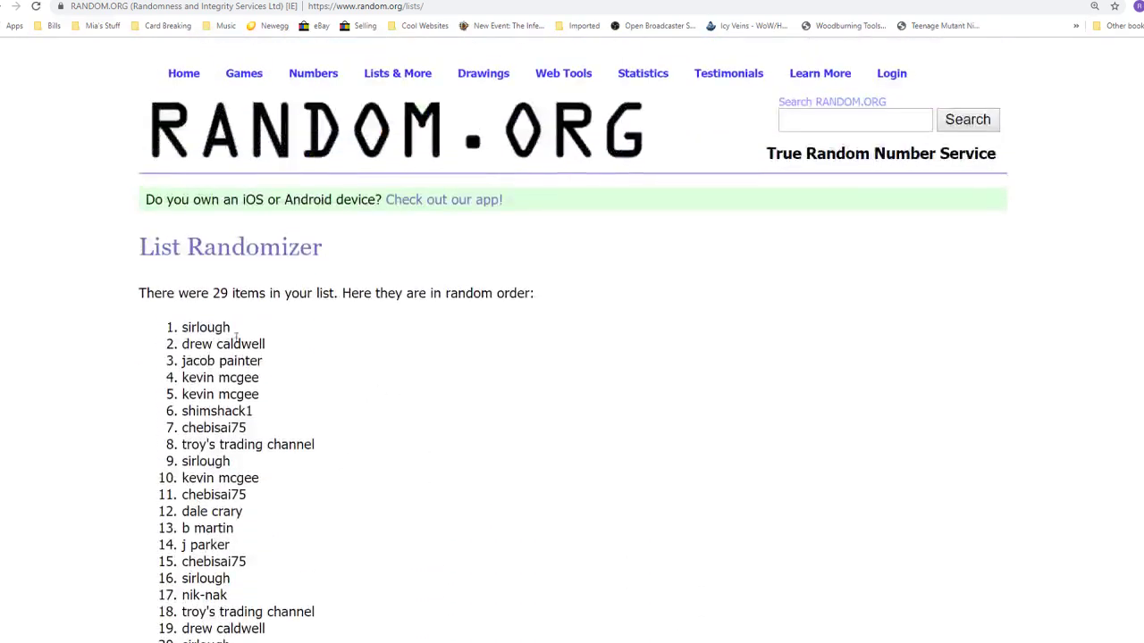
{"action": "left_click_drag", "start_coordinate": [183, 327], "coordinate": [231, 482]}
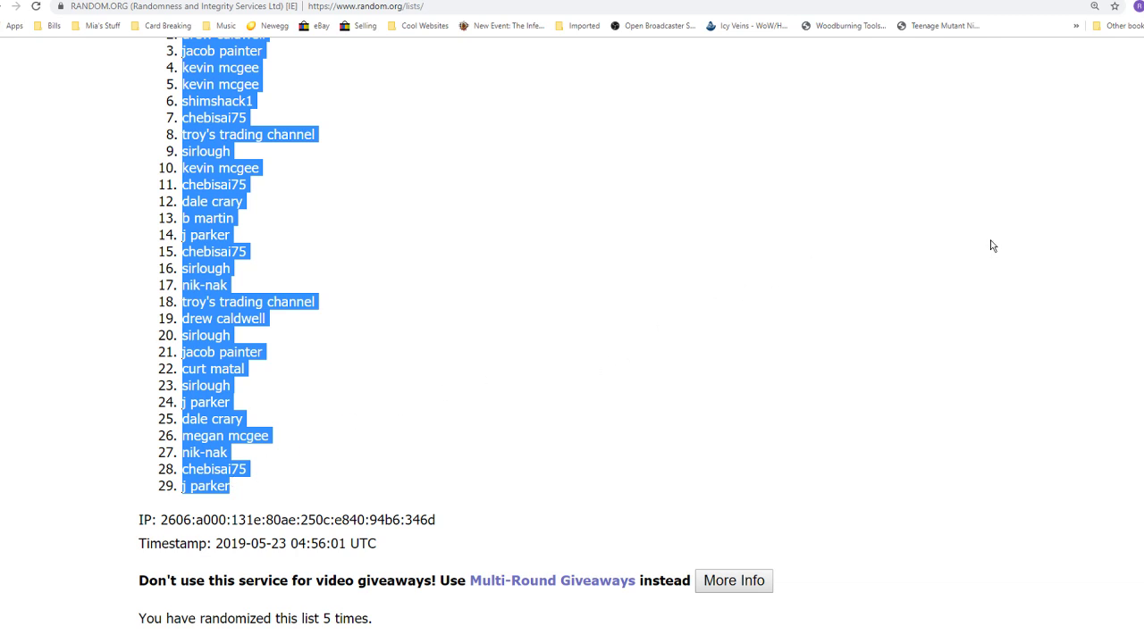
{"action": "scroll", "coordinate": [990, 248], "scroll_direction": "up", "scroll_amount": 2}
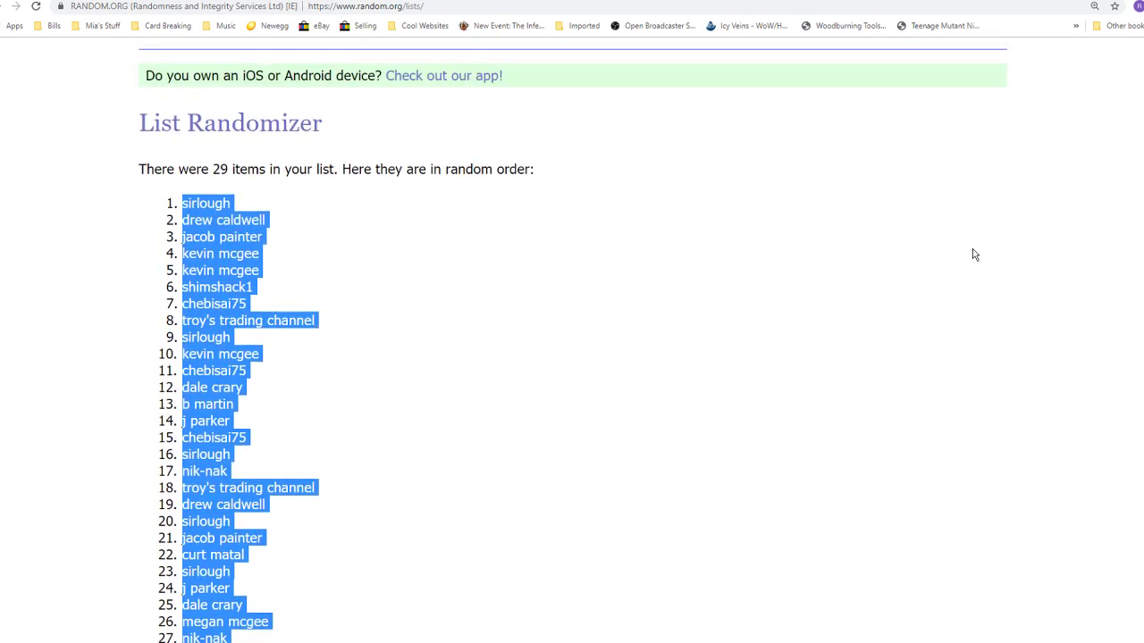
{"action": "scroll", "coordinate": [534, 151], "scroll_direction": "up", "scroll_amount": 2}
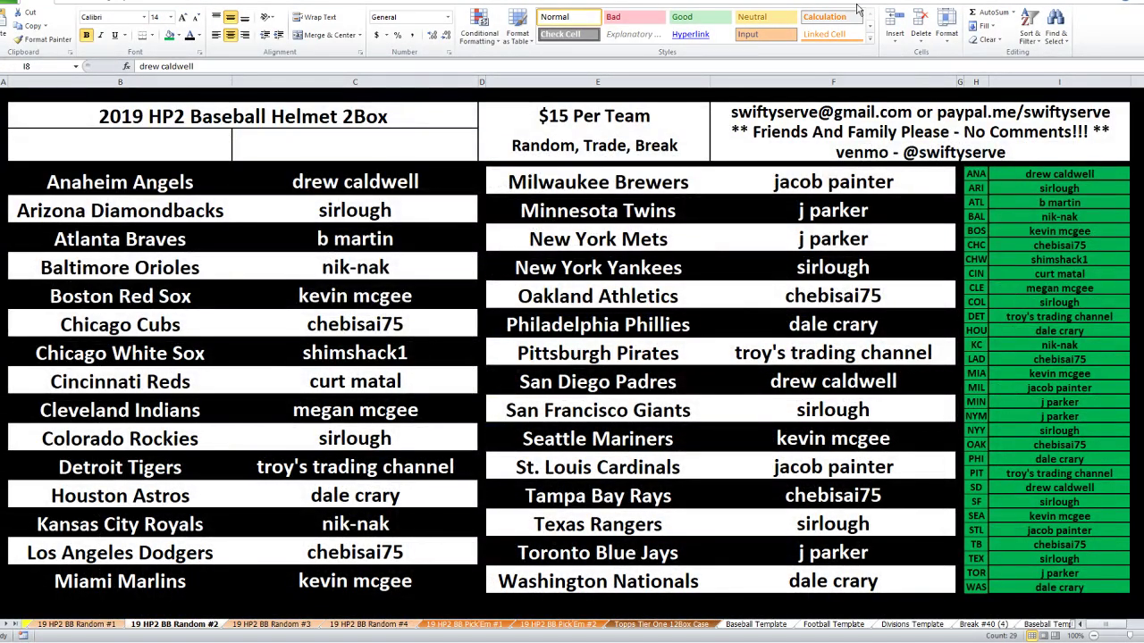
{"action": "key", "text": "ctrl+shift+Down"}
Paste the 30 names from I8:I37 into a fresh List Randomizer, removing the trailing blank line.
{"action": "left_click_drag", "start_coordinate": [1024, 173], "coordinate": [1043, 590]}
{"action": "key", "text": "ctrl+c"}
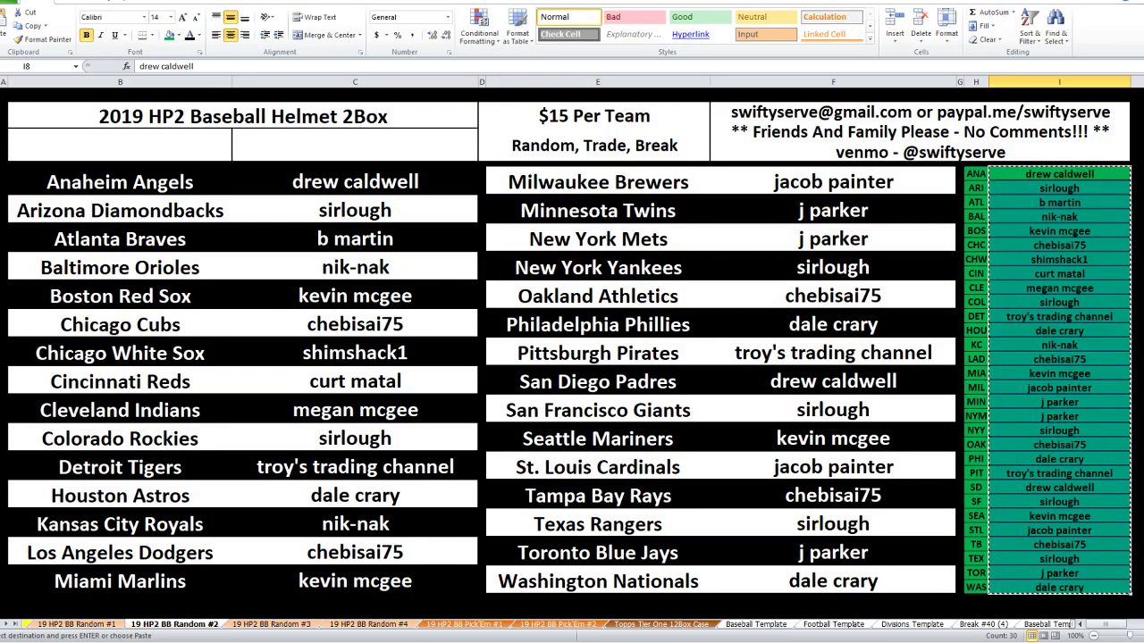
{"action": "key", "text": "alt+Tab"}
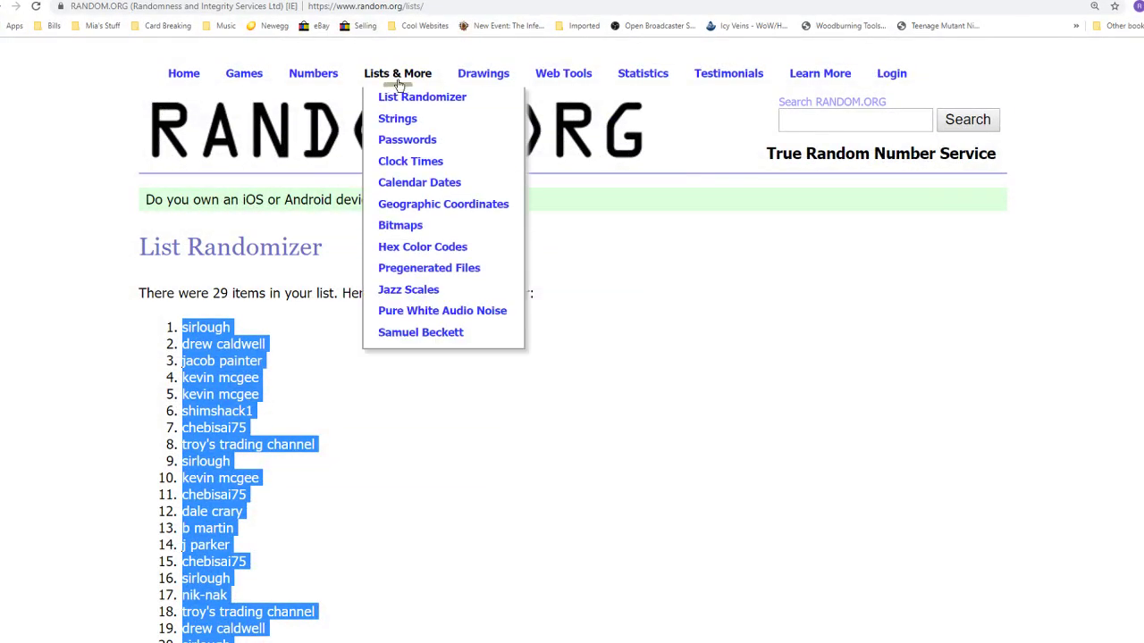
{"action": "left_click", "coordinate": [393, 96]}
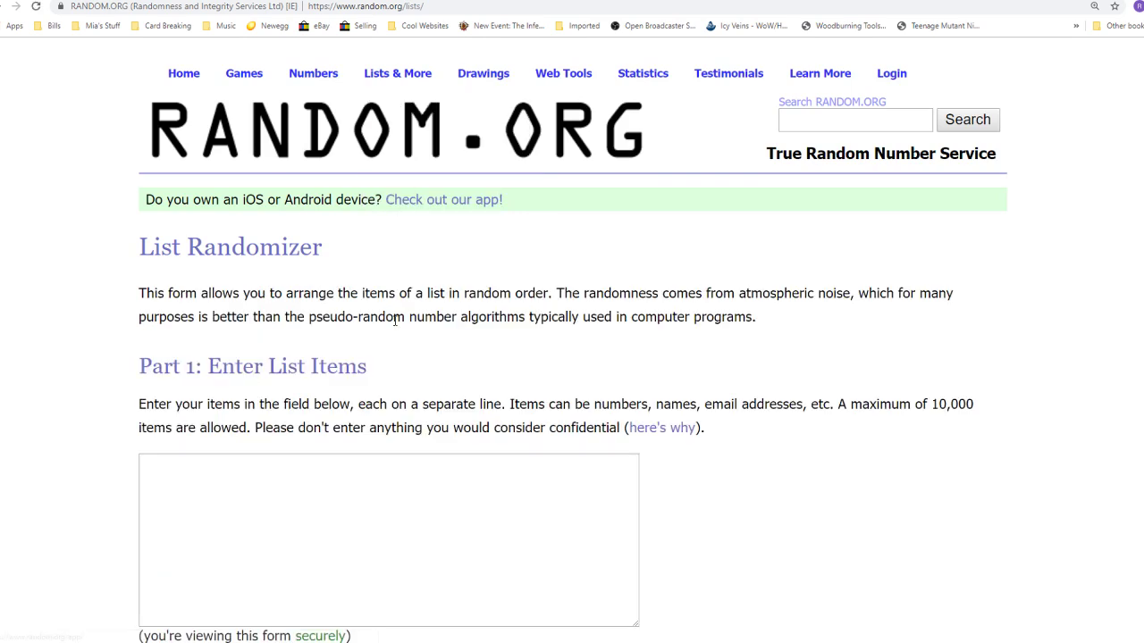
{"action": "left_click", "coordinate": [258, 535]}
{"action": "key", "text": "ctrl+v"}
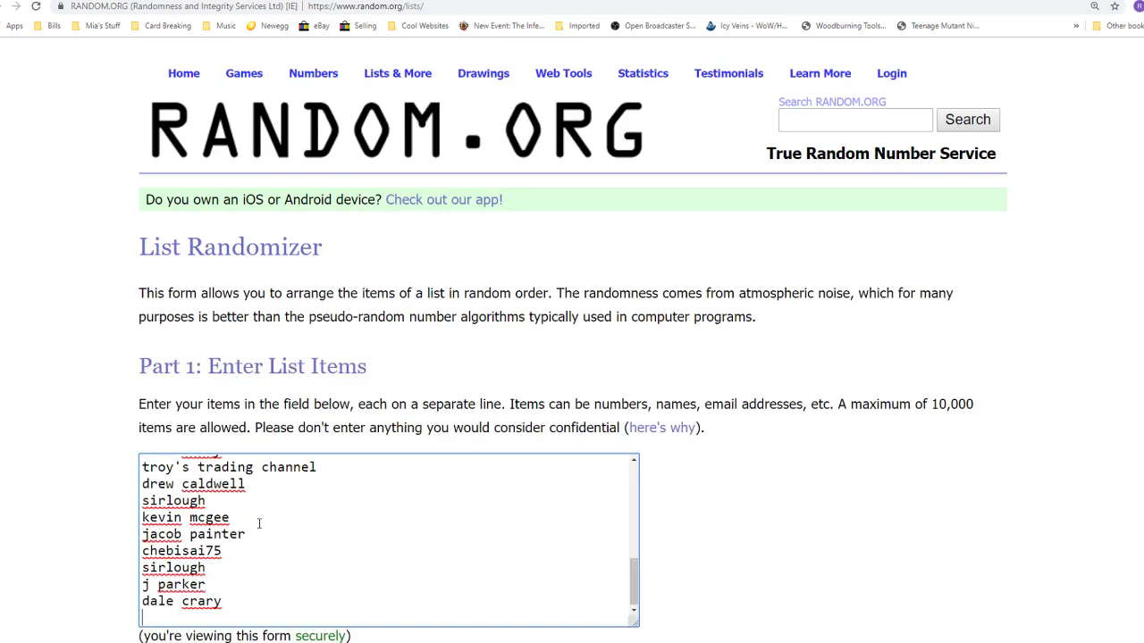
{"action": "key", "text": "BackSpace"}
{"action": "scroll", "coordinate": [326, 554], "scroll_direction": "up", "scroll_amount": 2}
{"action": "scroll", "coordinate": [326, 553], "scroll_direction": "down", "scroll_amount": 2}
{"action": "scroll", "coordinate": [576, 523], "scroll_direction": "down", "scroll_amount": 1}
{"action": "scroll", "coordinate": [575, 523], "scroll_direction": "down", "scroll_amount": 3}
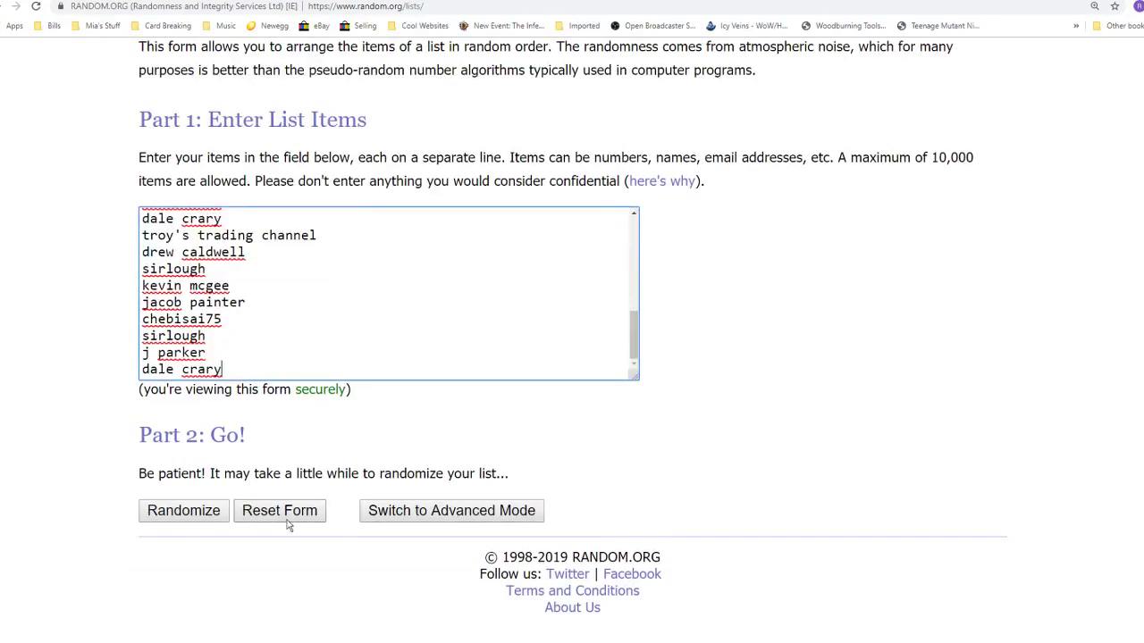
Shuffle the 30-name list five times on RANDOM.ORG.
{"action": "left_click", "coordinate": [207, 512]}
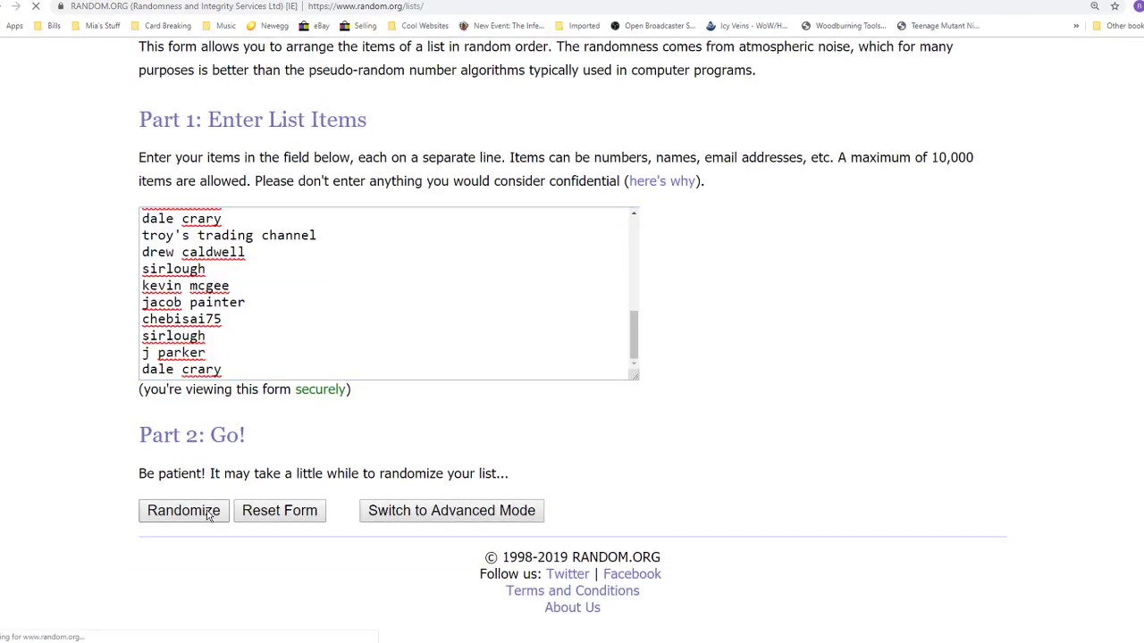
{"action": "scroll", "coordinate": [187, 515], "scroll_direction": "down", "scroll_amount": 5}
{"action": "left_click", "coordinate": [168, 512]}
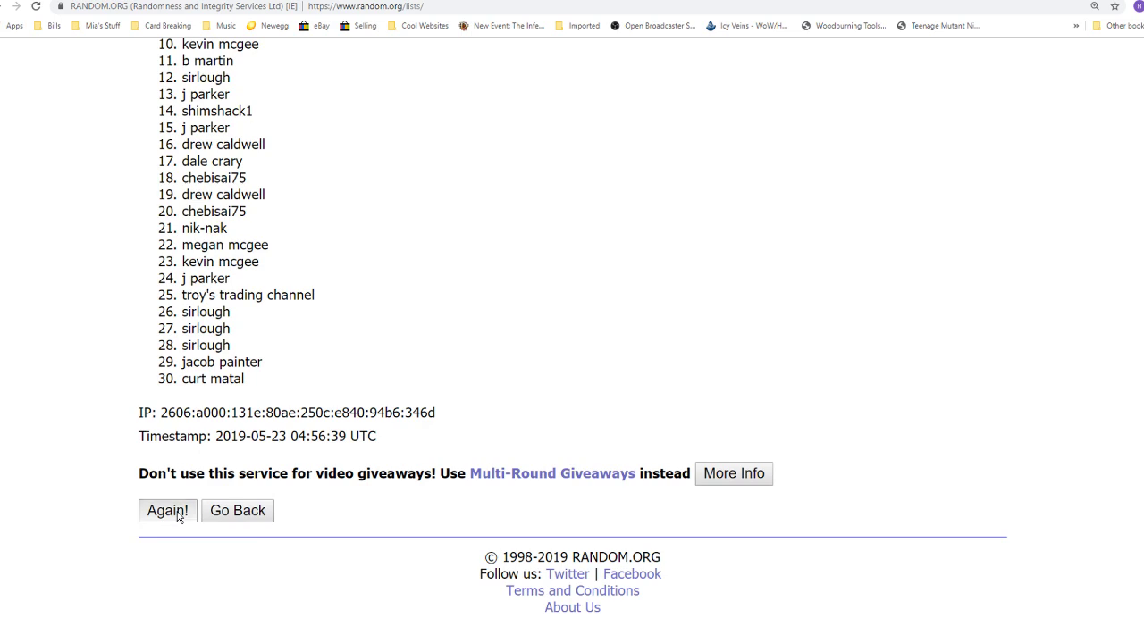
{"action": "scroll", "coordinate": [175, 528], "scroll_direction": "down", "scroll_amount": 5}
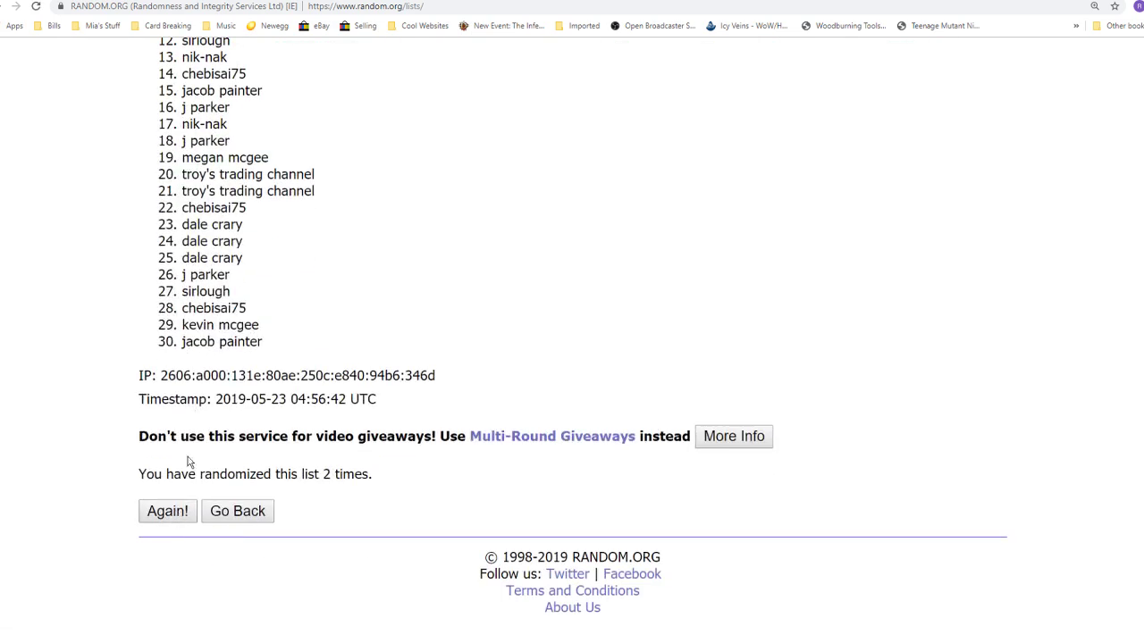
{"action": "left_click", "coordinate": [169, 521]}
{"action": "scroll", "coordinate": [174, 527], "scroll_direction": "down", "scroll_amount": 5}
{"action": "left_click_drag", "start_coordinate": [235, 473], "coordinate": [194, 523]}
{"action": "left_click", "coordinate": [175, 518]}
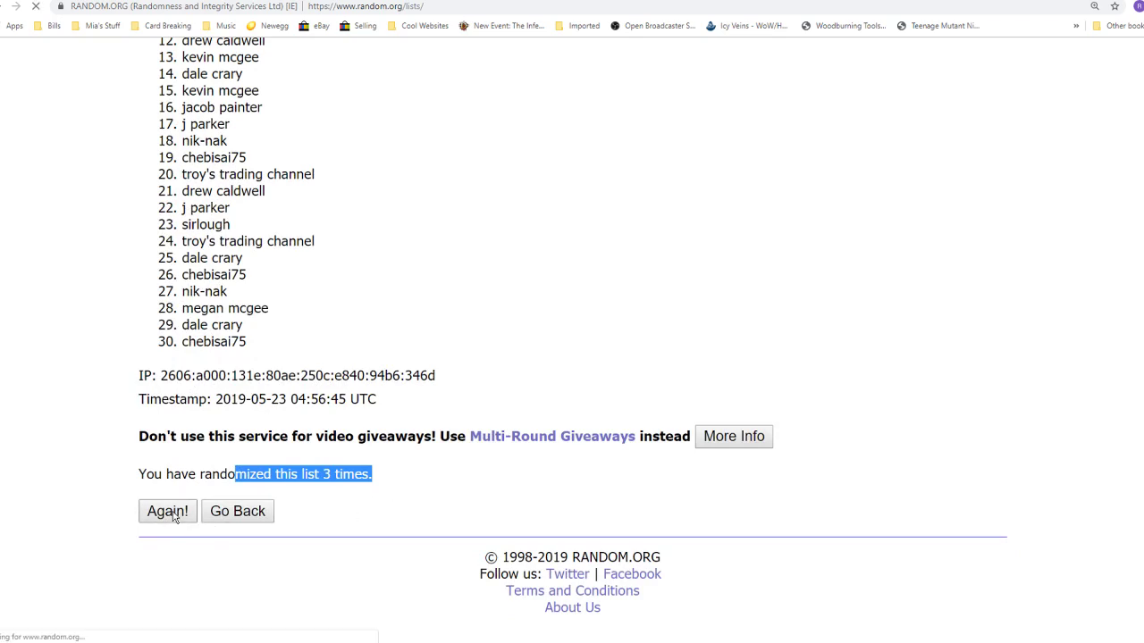
{"action": "scroll", "coordinate": [178, 523], "scroll_direction": "down", "scroll_amount": 5}
{"action": "left_click_drag", "start_coordinate": [264, 474], "coordinate": [384, 490]}
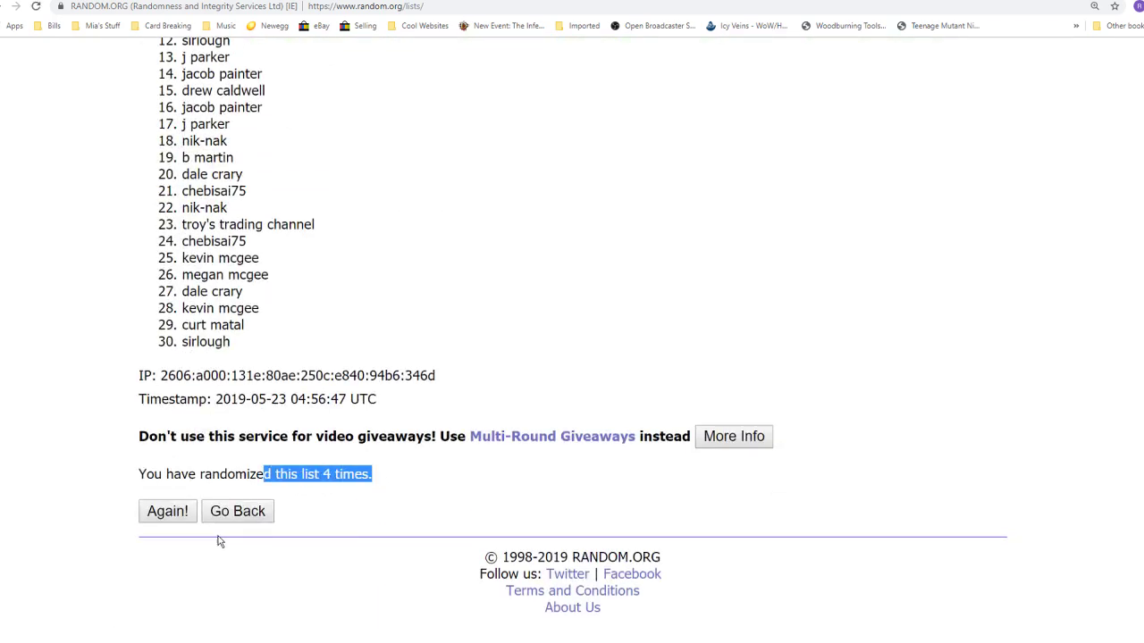
{"action": "left_click", "coordinate": [174, 516]}
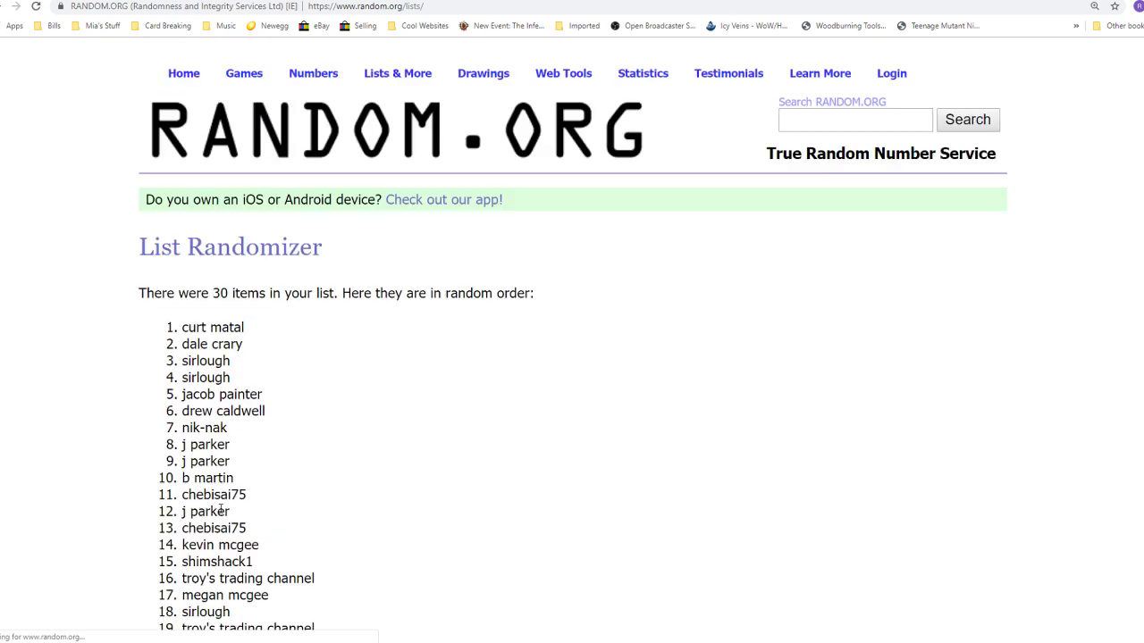
{"action": "scroll", "coordinate": [176, 518], "scroll_direction": "down", "scroll_amount": 5}
{"action": "left_click_drag", "start_coordinate": [275, 475], "coordinate": [396, 480]}
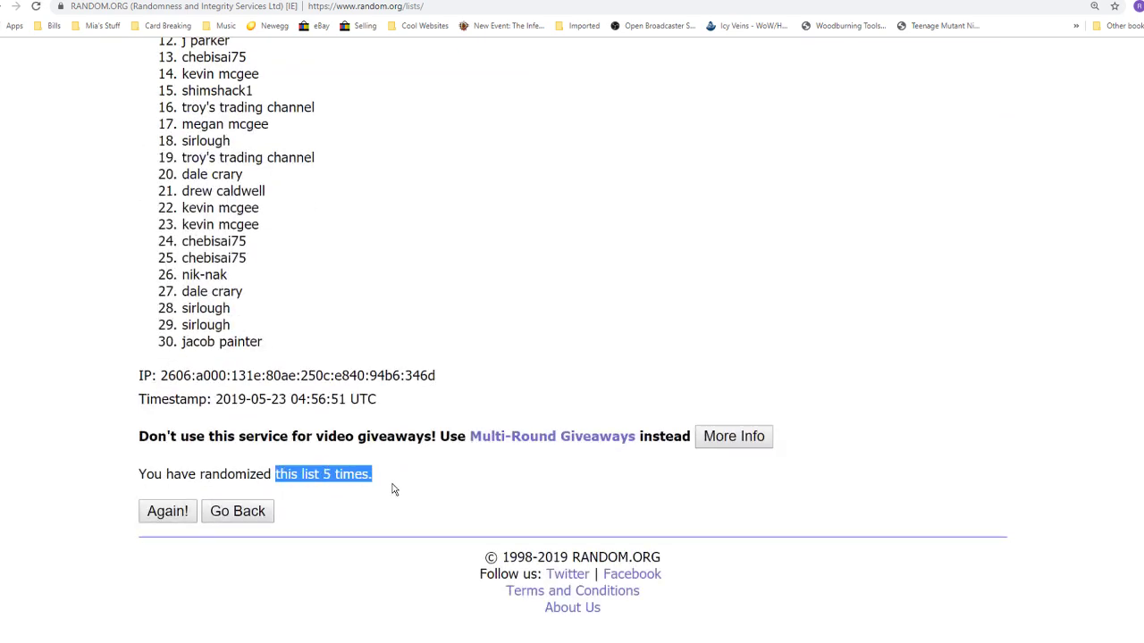
Select the shuffled result list and switch back to Excel.
{"action": "scroll", "coordinate": [390, 488], "scroll_direction": "up", "scroll_amount": 10}
{"action": "left_click_drag", "start_coordinate": [182, 327], "coordinate": [264, 509]}
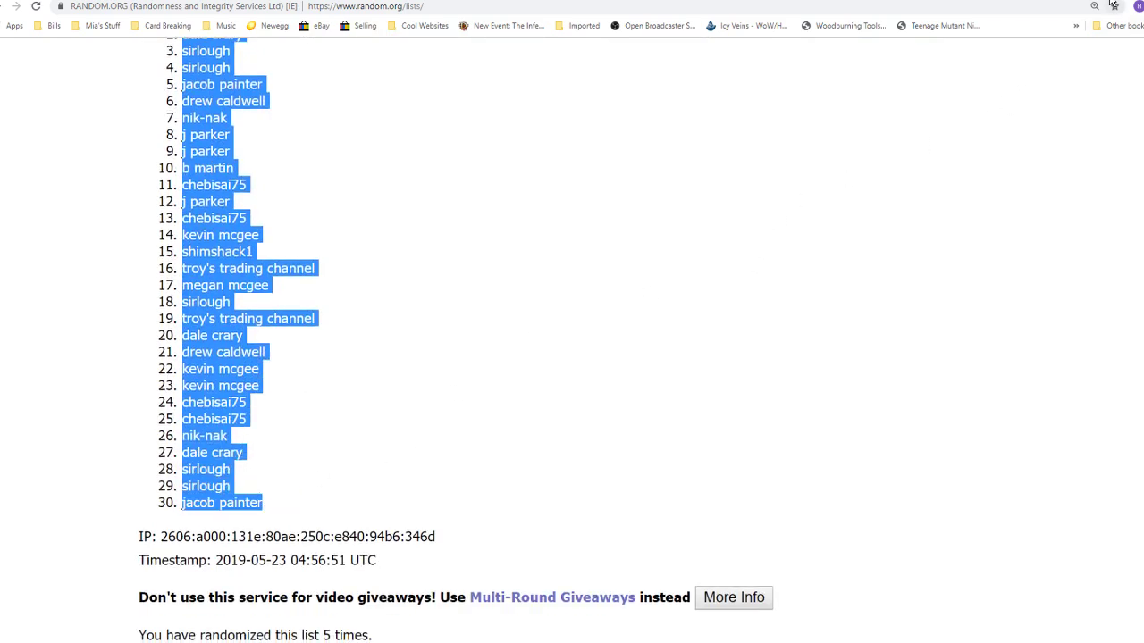
{"action": "key", "text": "alt+Tab"}
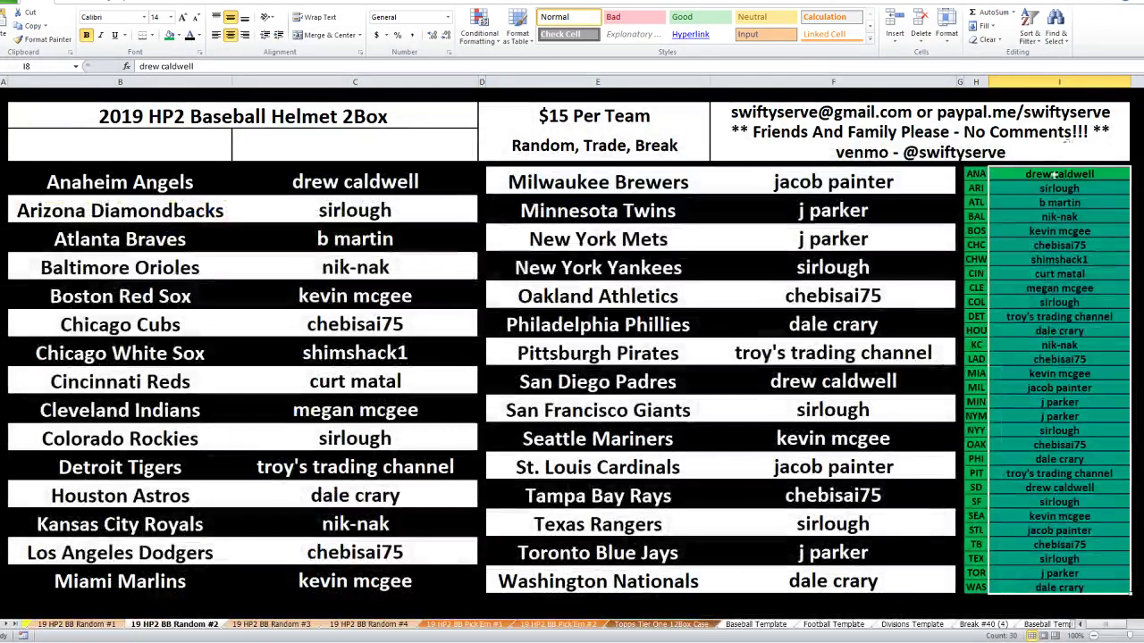
Paste the shuffled numbered owner list into column I at I8, keeping the green formatting.
{"action": "right_click", "coordinate": [1054, 177]}
{"action": "left_click", "coordinate": [973, 226]}
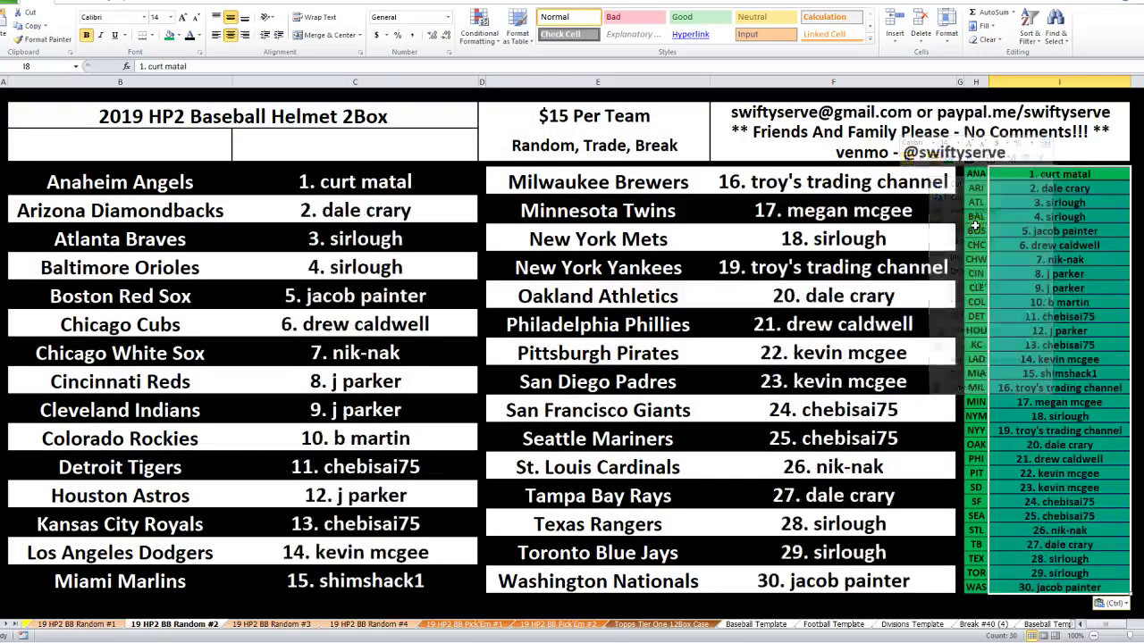
{"action": "left_click", "coordinate": [1053, 177]}
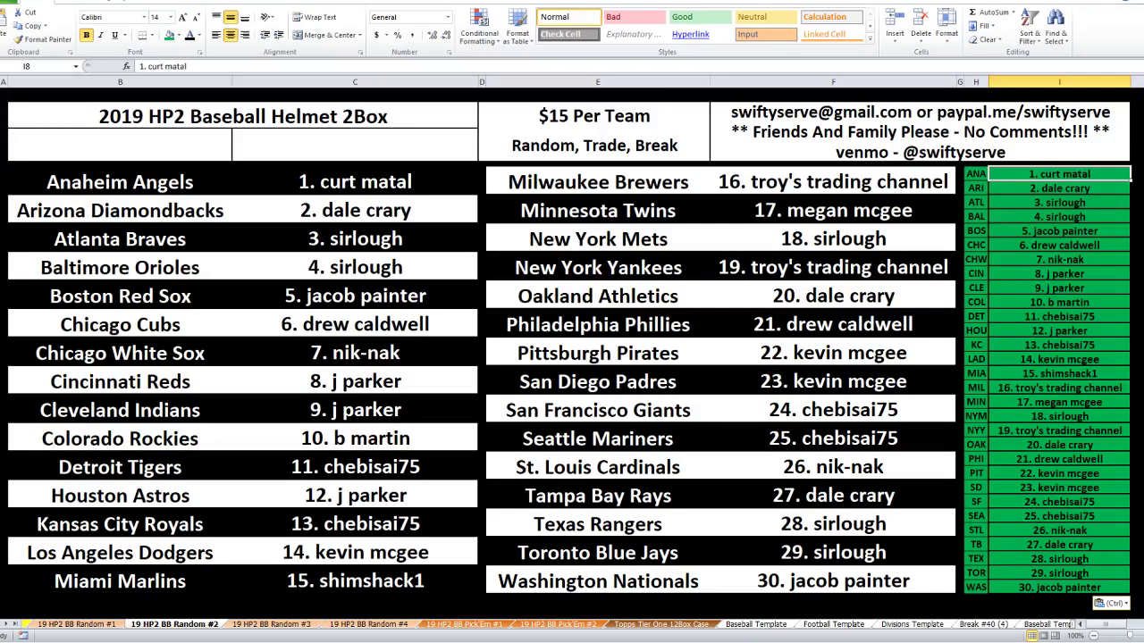
Fill the Dodgers, Twins, Pirates and Padres rows green.
{"action": "left_click_drag", "start_coordinate": [179, 558], "coordinate": [345, 558]}
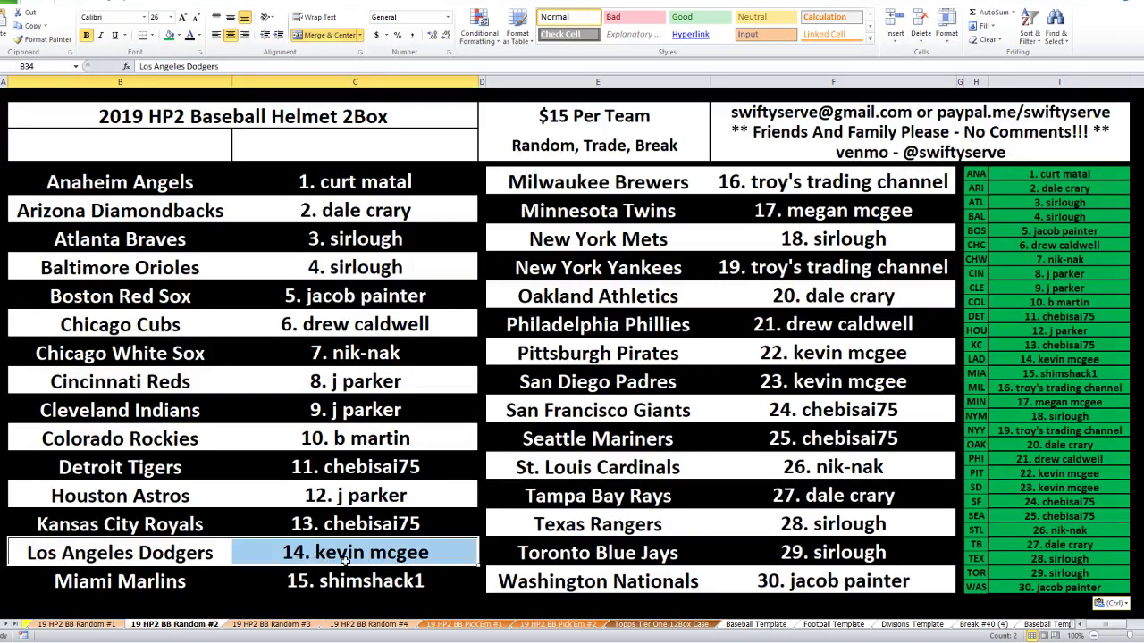
{"action": "left_click_drag", "start_coordinate": [674, 217], "coordinate": [824, 210]}
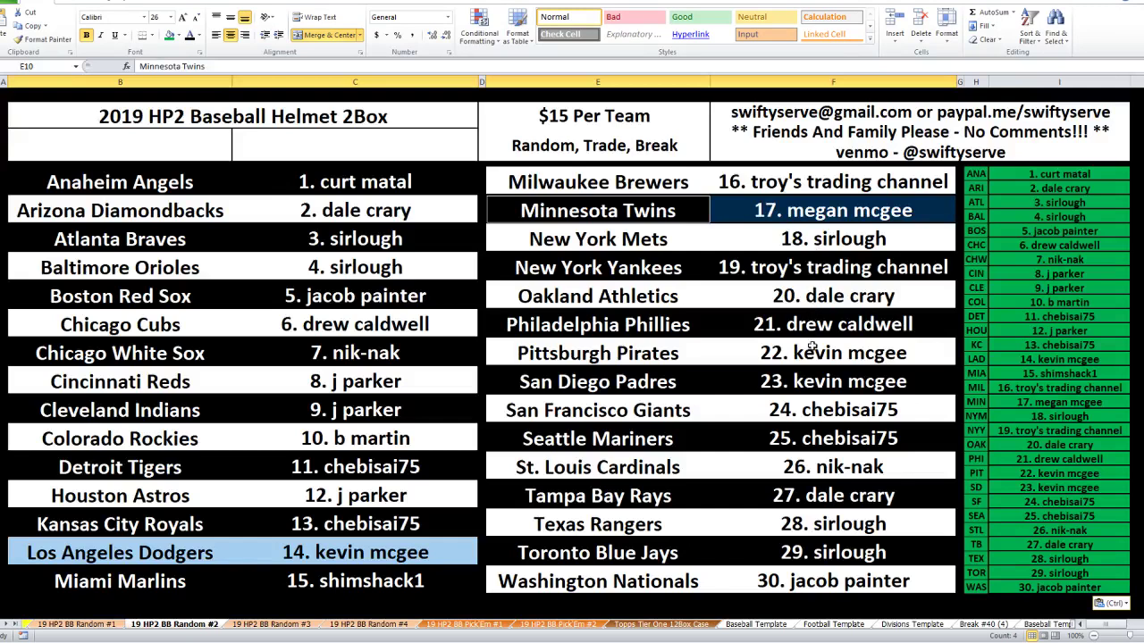
{"action": "left_click_drag", "start_coordinate": [635, 356], "coordinate": [782, 380]}
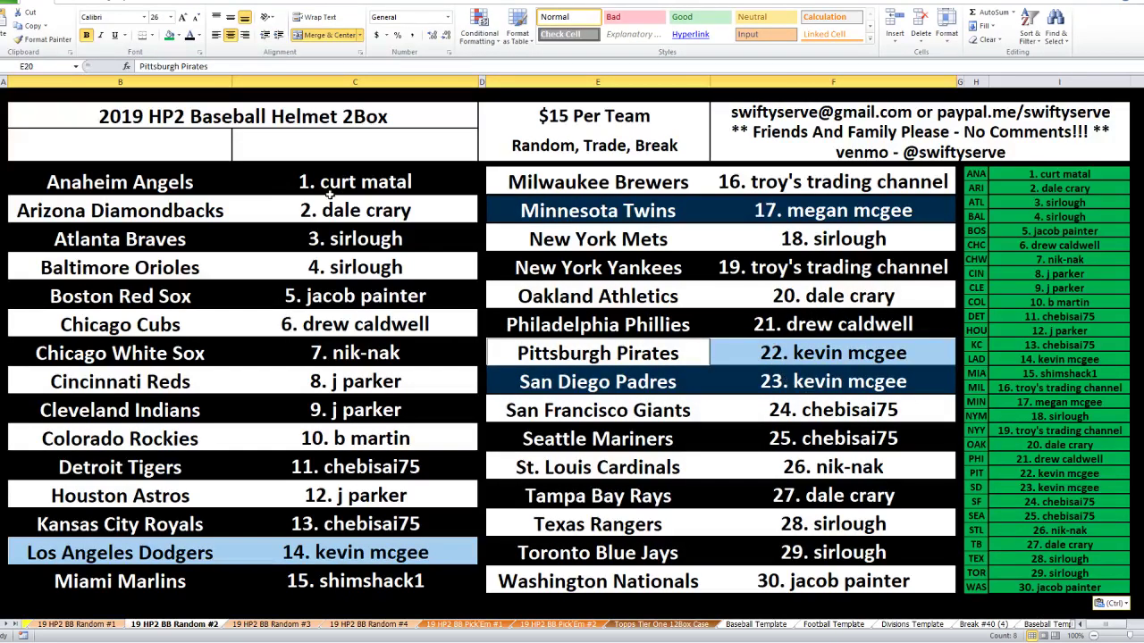
{"action": "left_click", "coordinate": [170, 36]}
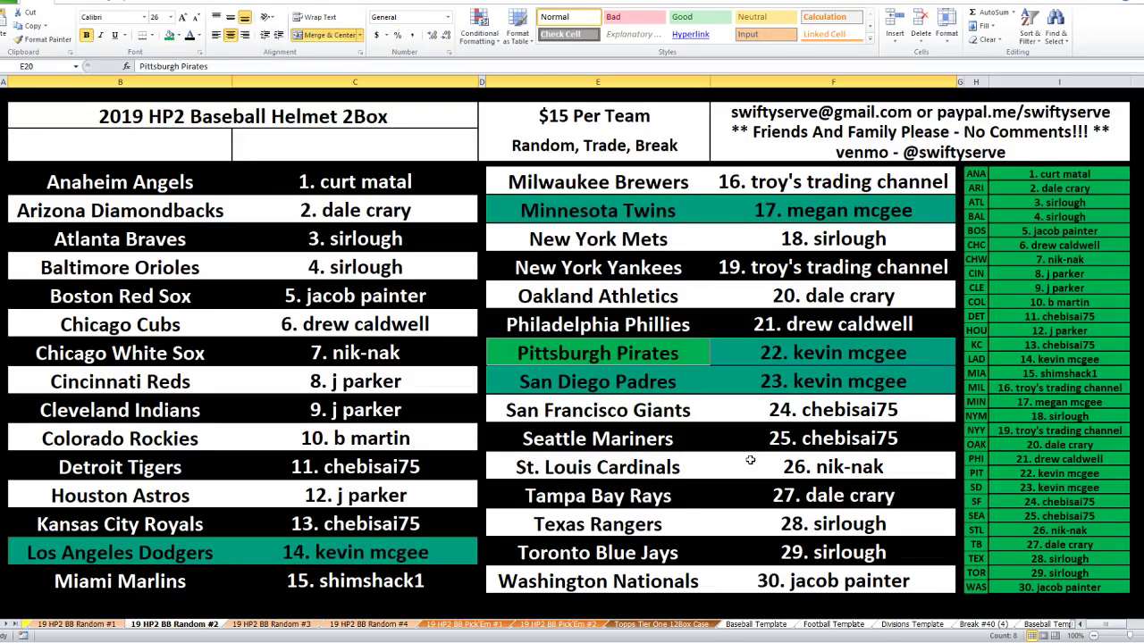
Fill the Red Sox and Nationals rows green and darken their text.
{"action": "left_click_drag", "start_coordinate": [179, 304], "coordinate": [454, 294]}
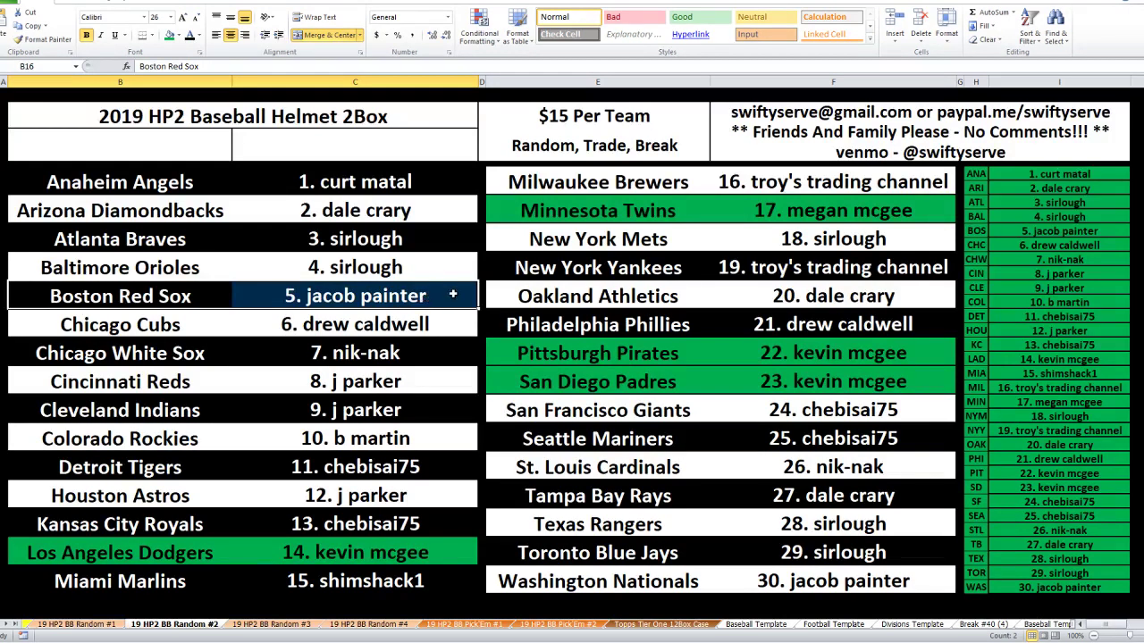
{"action": "left_click_drag", "start_coordinate": [697, 590], "coordinate": [786, 578]}
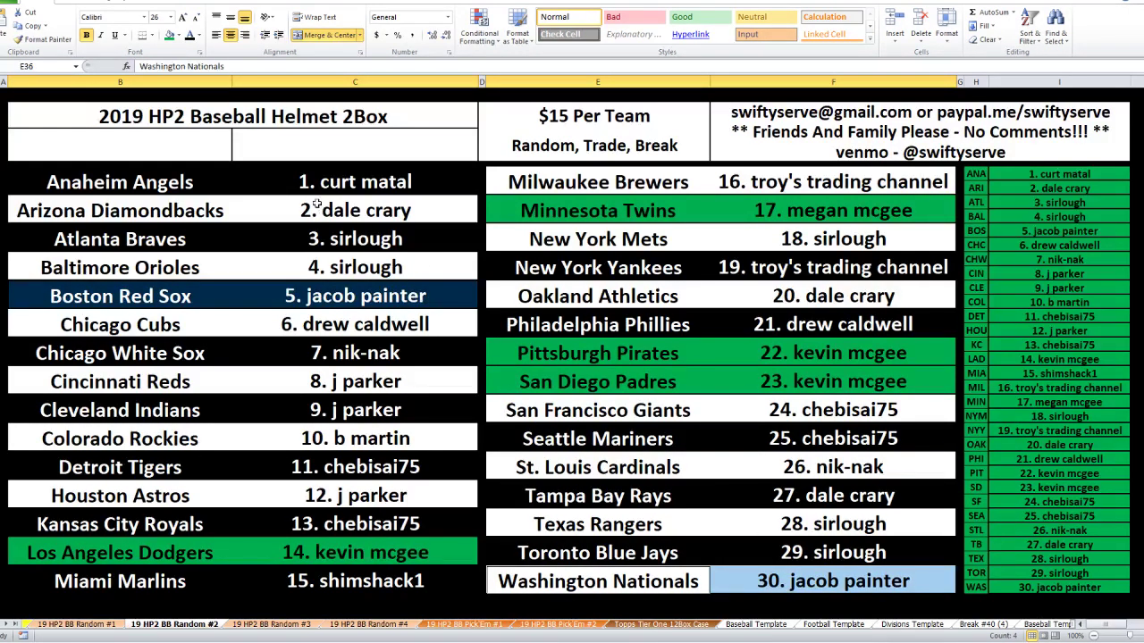
{"action": "left_click", "coordinate": [169, 35]}
{"action": "left_click", "coordinate": [188, 35]}
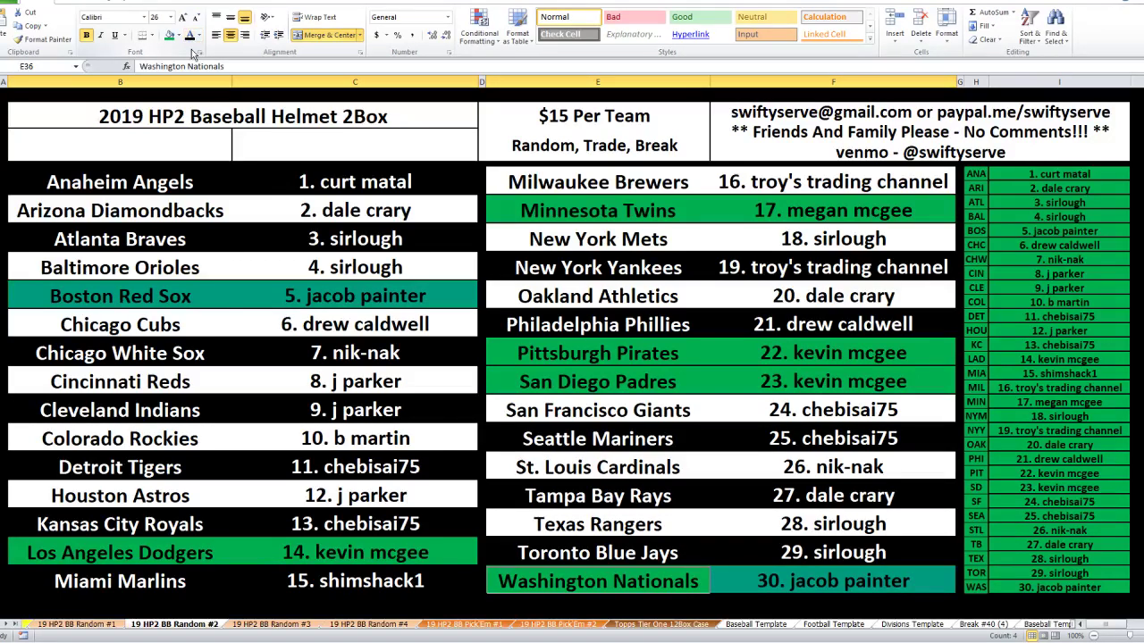
Fill the Reds, Indians and Astros rows green.
{"action": "left_click", "coordinate": [230, 387]}
{"action": "left_click_drag", "start_coordinate": [230, 387], "coordinate": [291, 409]}
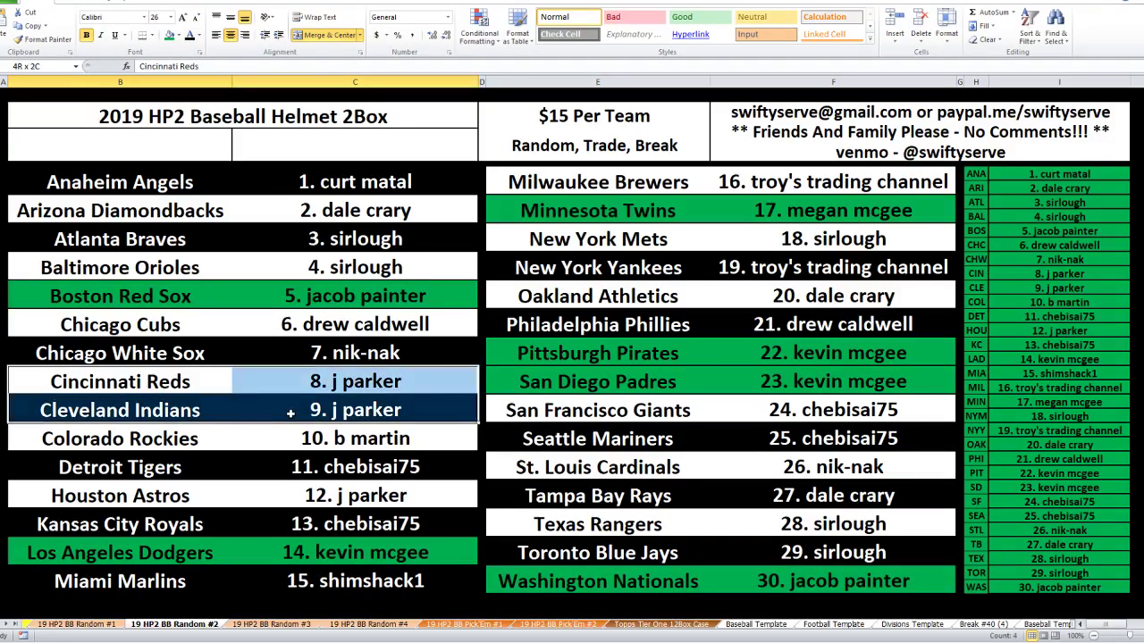
{"action": "left_click_drag", "start_coordinate": [199, 495], "coordinate": [312, 495]}
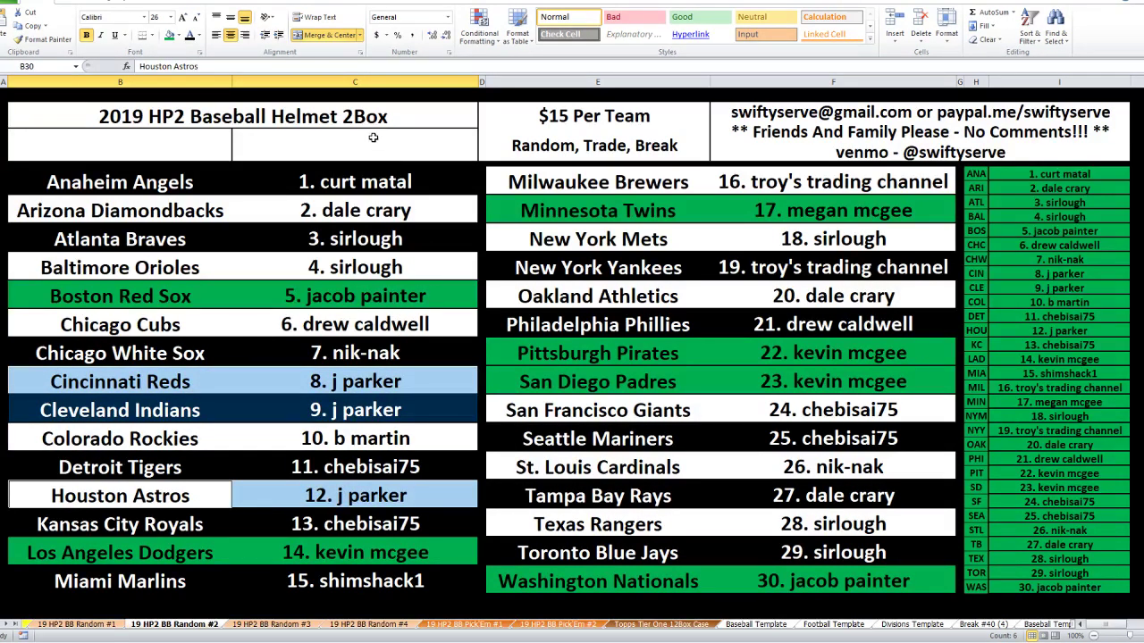
{"action": "left_click", "coordinate": [168, 36]}
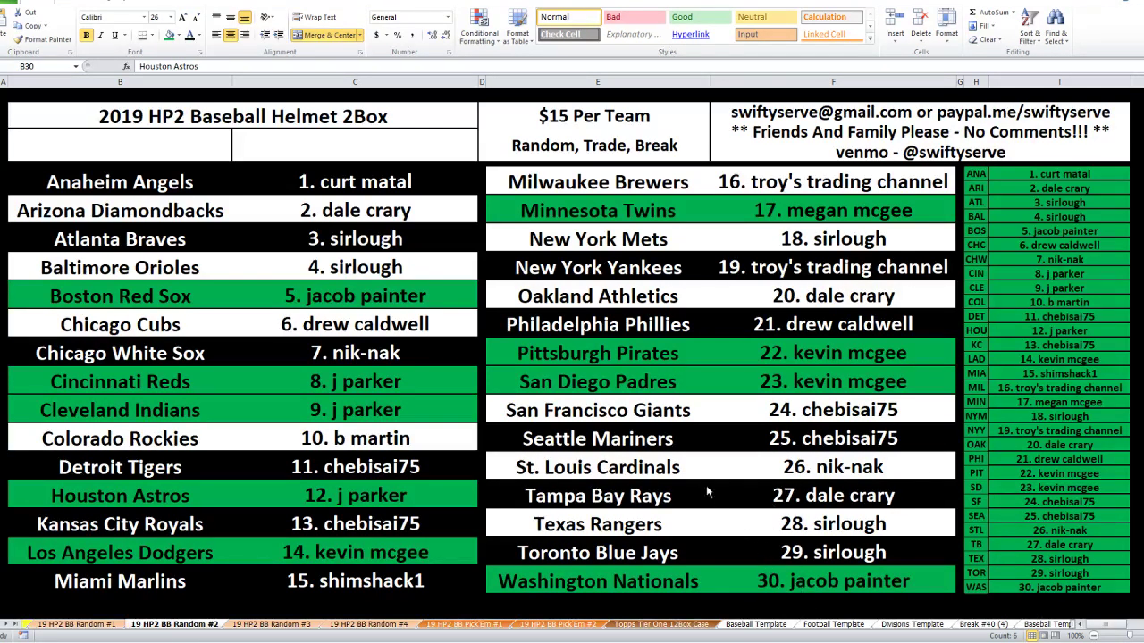
Fill the Yankees, Brewers, Mets, Rangers, Blue Jays, Braves and Orioles rows green.
{"action": "left_click_drag", "start_coordinate": [640, 269], "coordinate": [750, 266]}
{"action": "left_click_drag", "start_coordinate": [661, 182], "coordinate": [773, 179]}
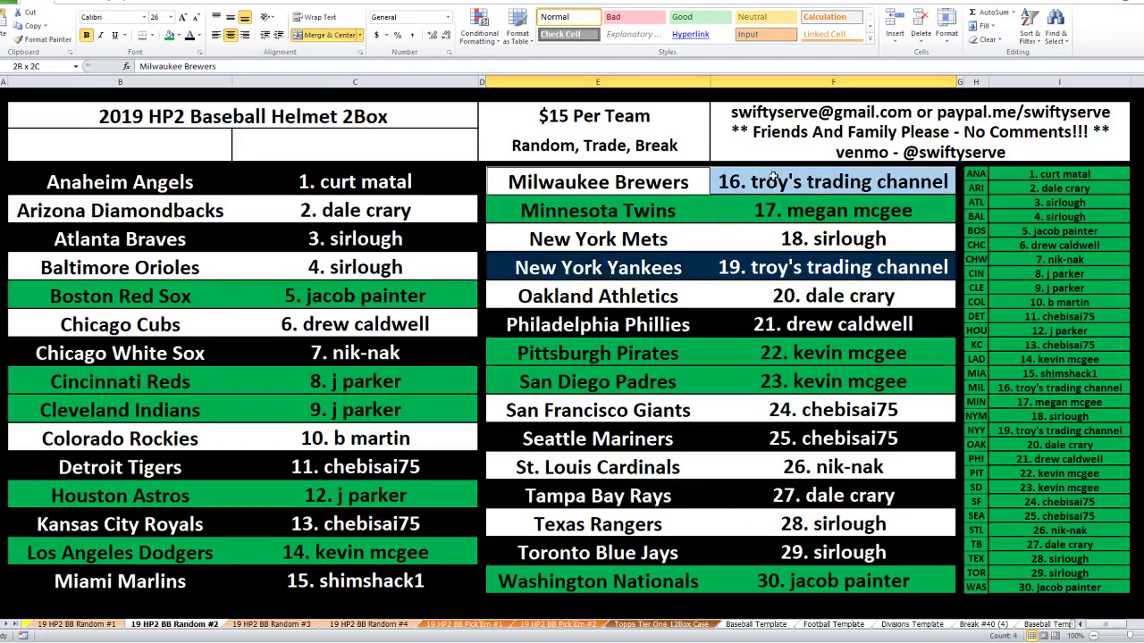
{"action": "left_click_drag", "start_coordinate": [668, 242], "coordinate": [765, 231]}
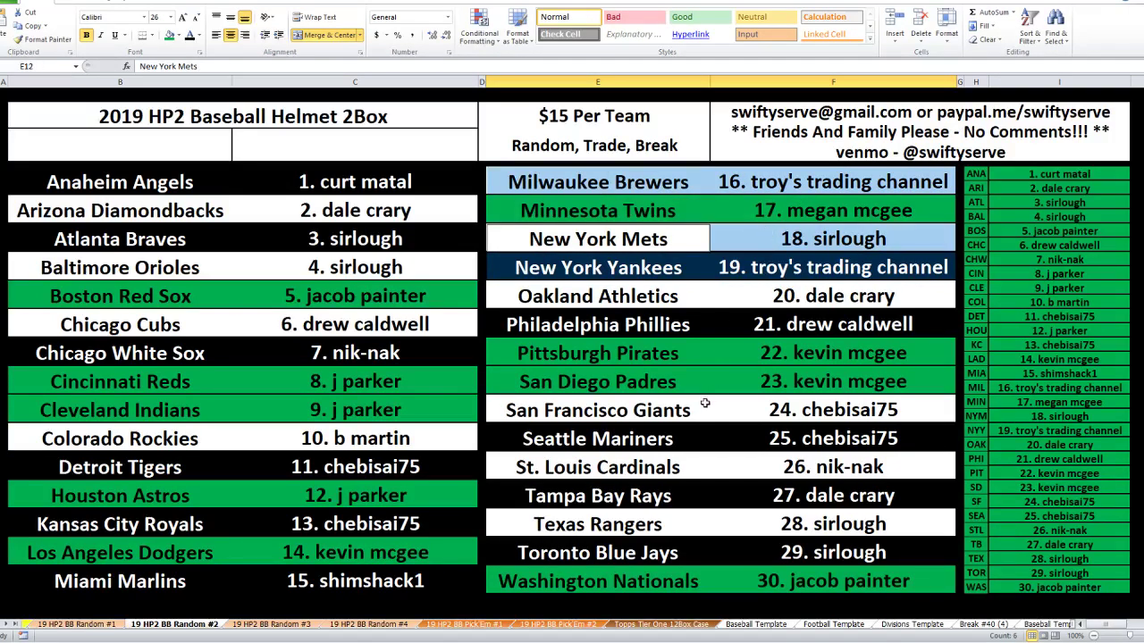
{"action": "left_click_drag", "start_coordinate": [660, 524], "coordinate": [754, 546]}
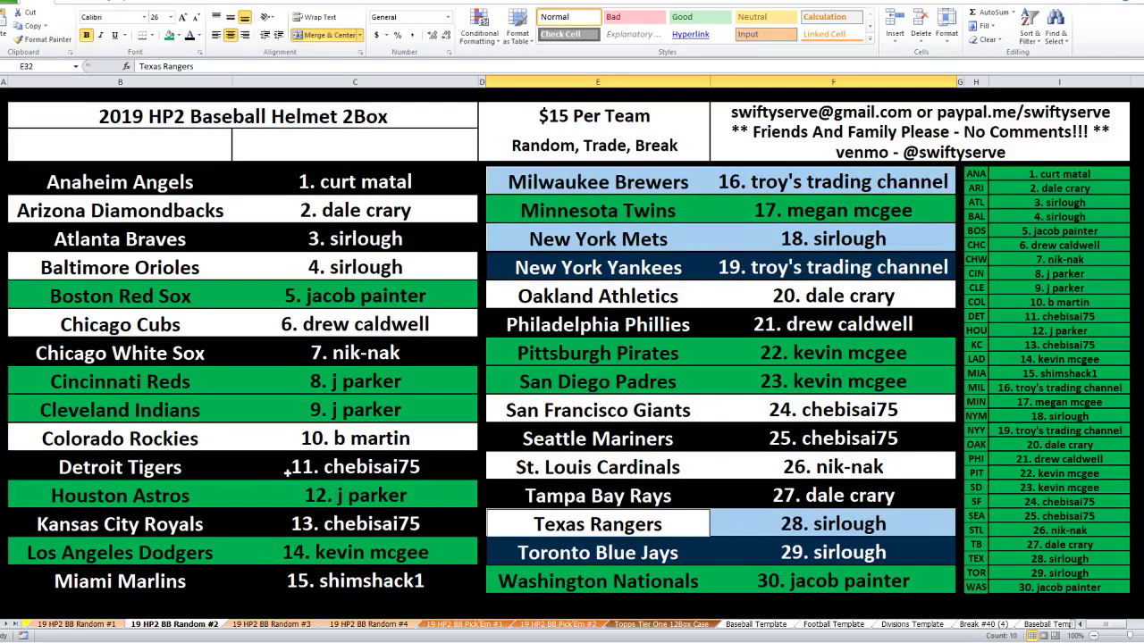
{"action": "left_click_drag", "start_coordinate": [146, 243], "coordinate": [300, 265]}
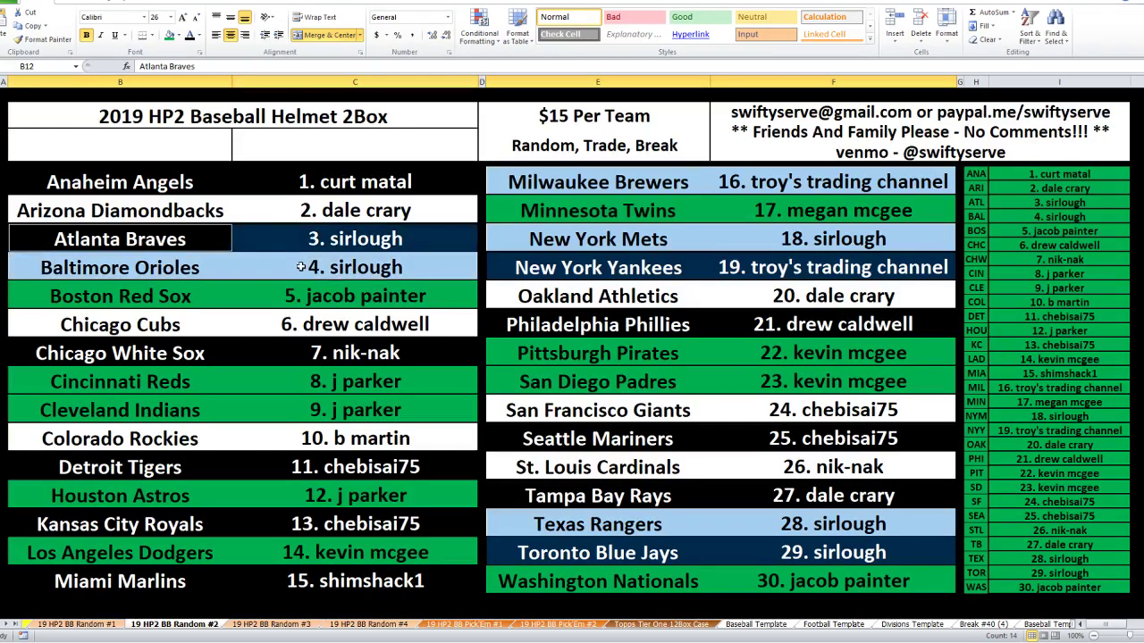
{"action": "left_click", "coordinate": [168, 35]}
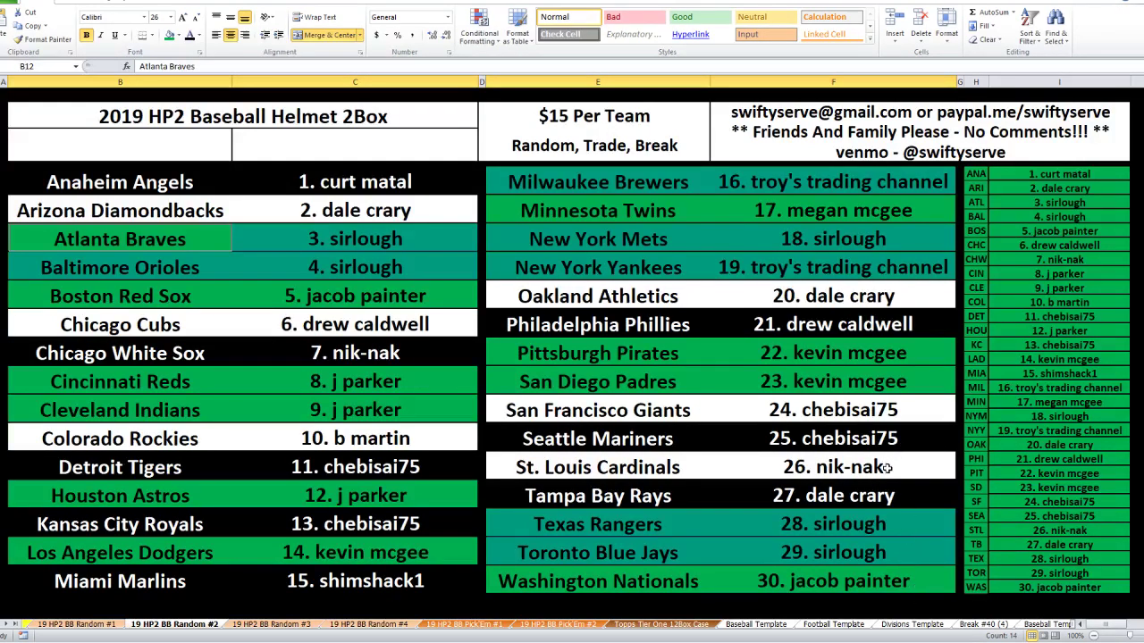
Fill the Cardinals and White Sox rows green.
{"action": "left_click_drag", "start_coordinate": [663, 456], "coordinate": [756, 466]}
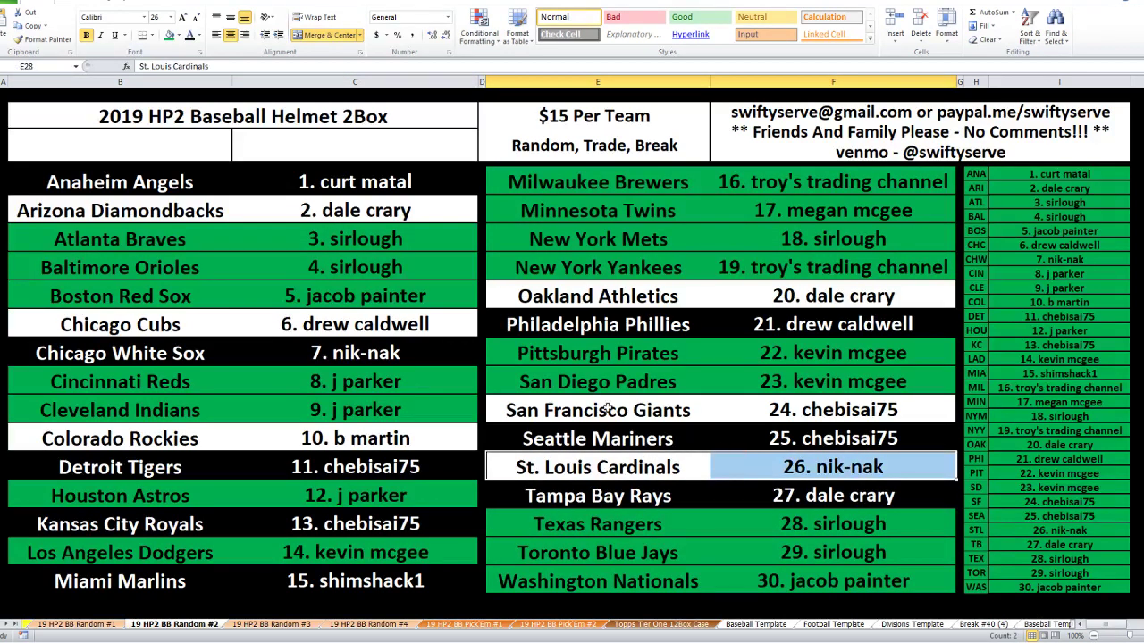
{"action": "left_click_drag", "start_coordinate": [161, 354], "coordinate": [323, 355]}
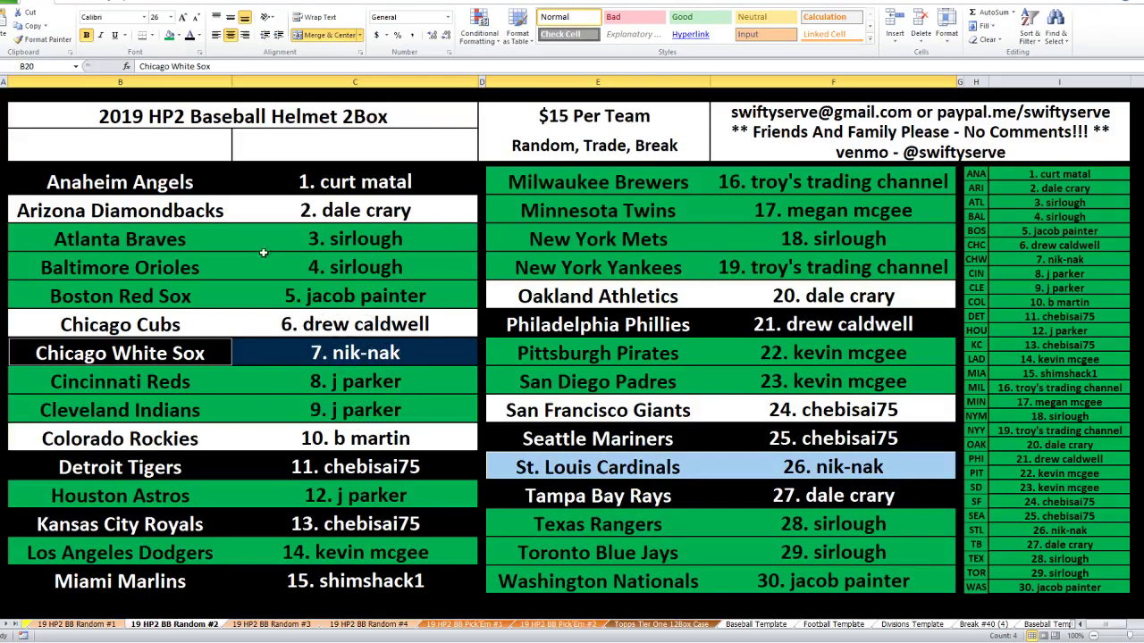
{"action": "left_click", "coordinate": [169, 35]}
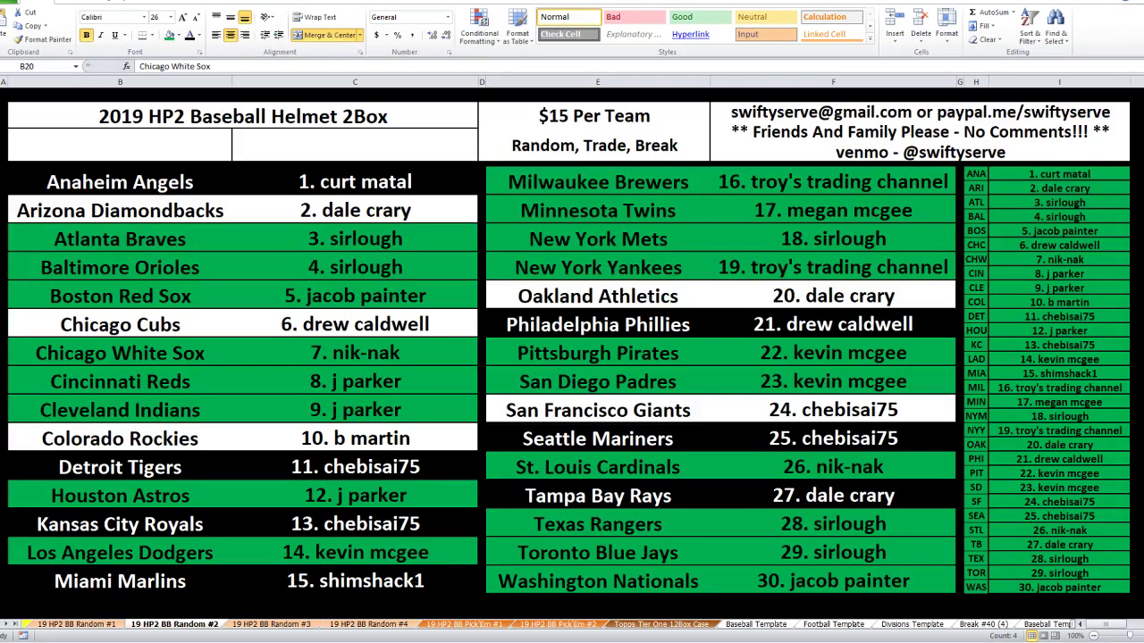
Multi-select the Athletics, Rays and Diamondbacks rows.
{"action": "left_click_drag", "start_coordinate": [630, 286], "coordinate": [770, 289]}
{"action": "left_click_drag", "start_coordinate": [666, 501], "coordinate": [778, 490]}
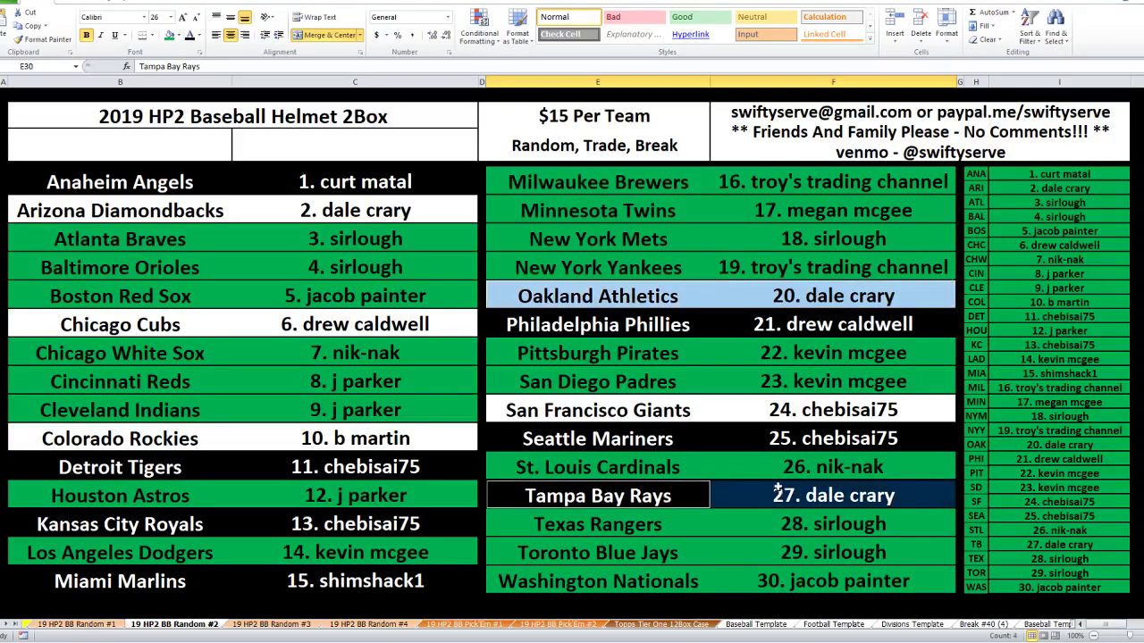
{"action": "left_click_drag", "start_coordinate": [196, 211], "coordinate": [332, 211]}
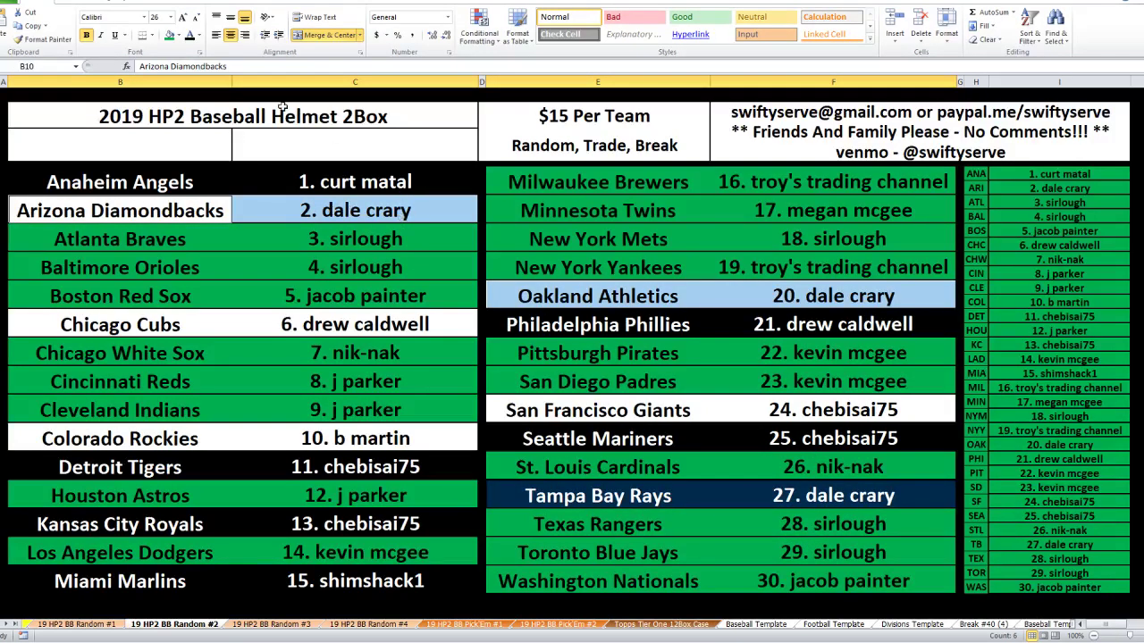
Fill the Diamondbacks, Athletics and Rays rows green, then select the first team list B8:C22.
{"action": "left_click", "coordinate": [170, 36]}
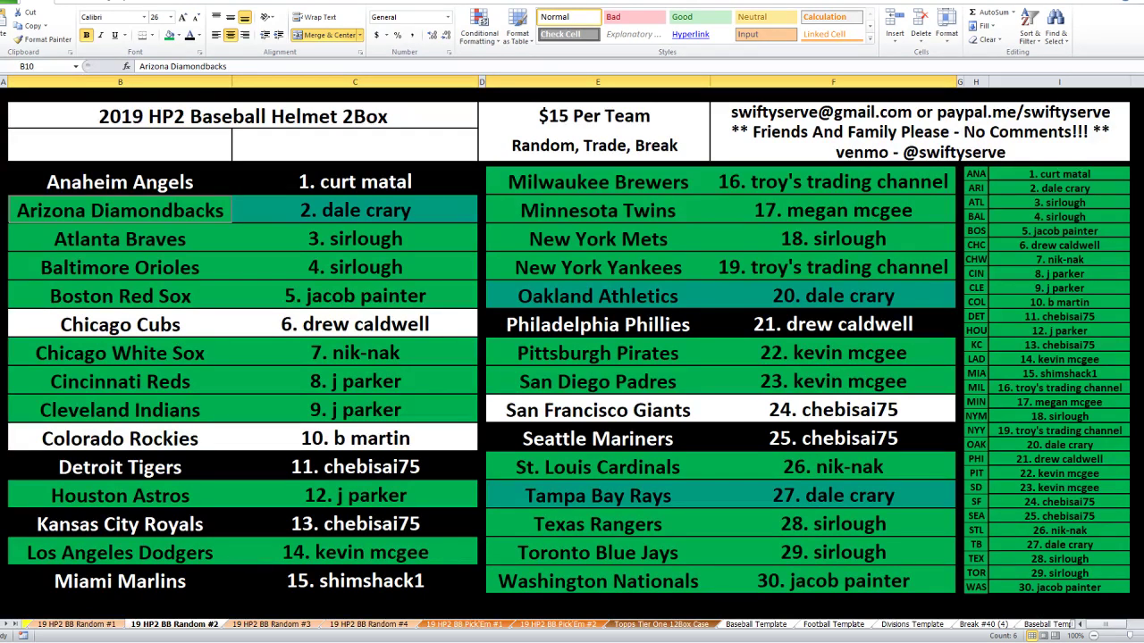
{"action": "left_click_drag", "start_coordinate": [184, 181], "coordinate": [371, 568]}
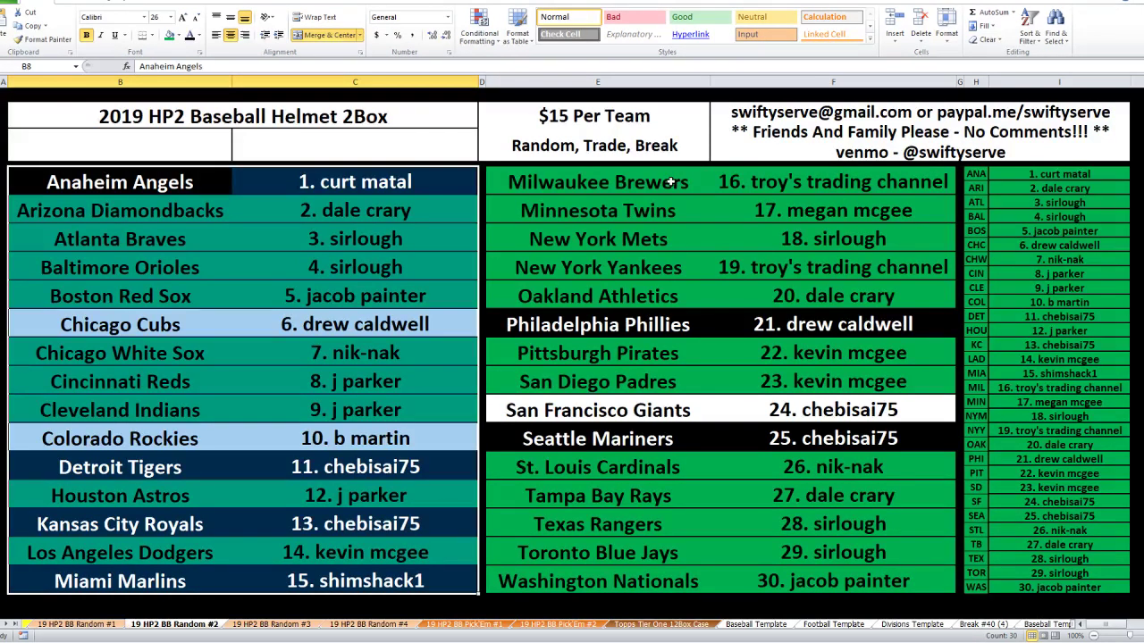
Add the second team list E8:F22 so both lists turn green, then deselect at I8.
{"action": "left_click_drag", "start_coordinate": [670, 181], "coordinate": [727, 581]}
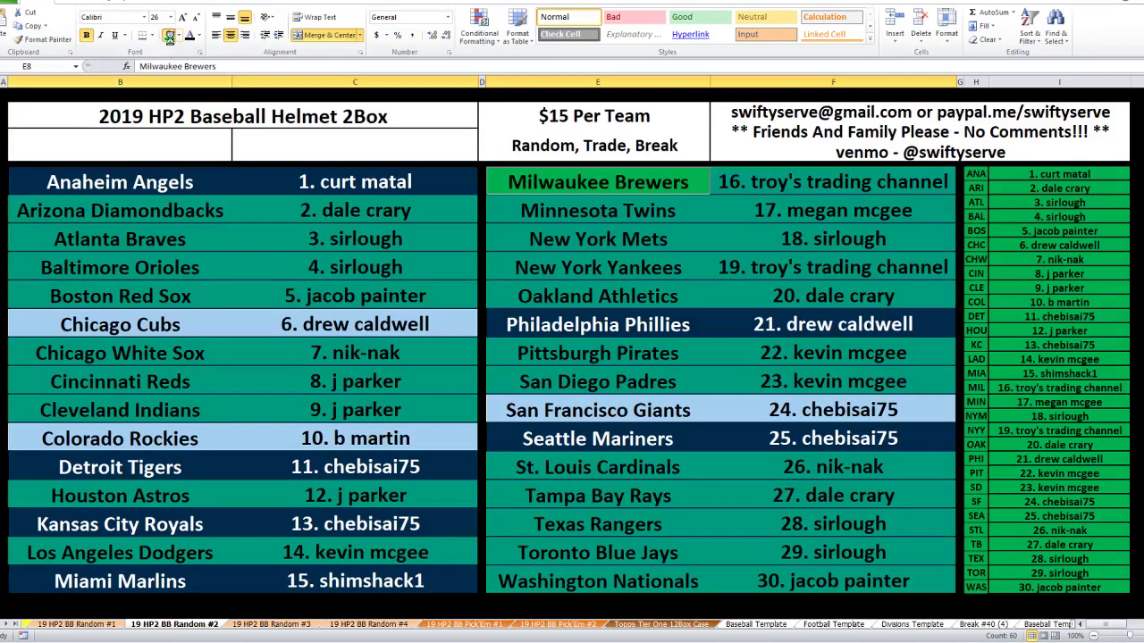
{"action": "left_click", "coordinate": [1094, 176]}
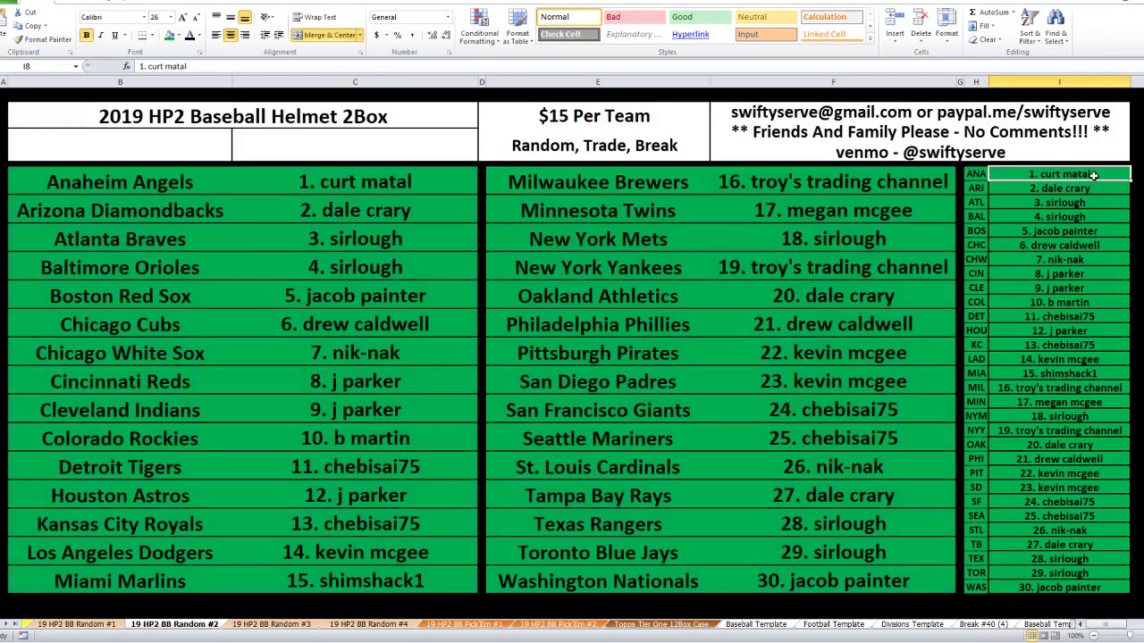